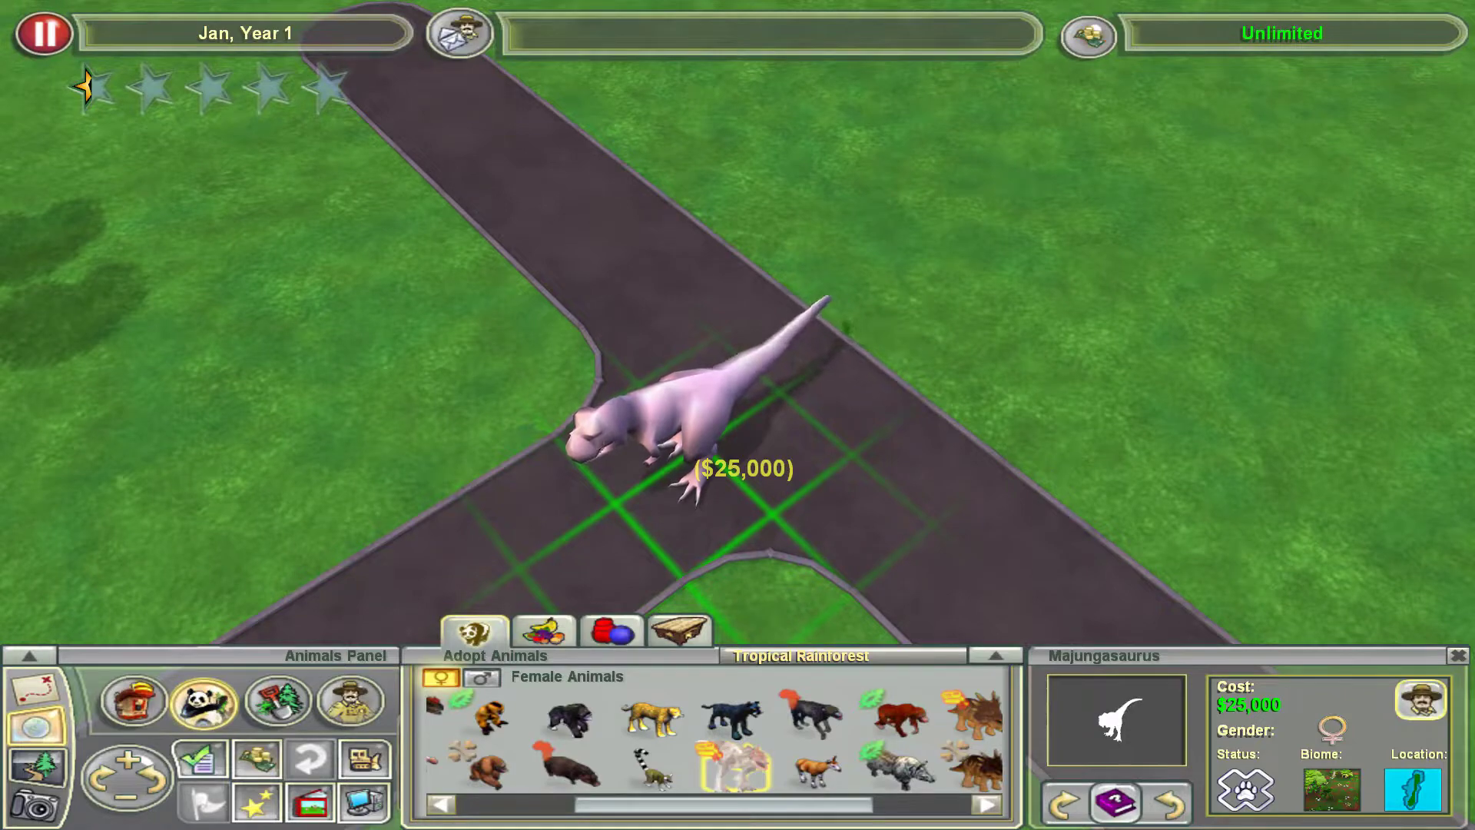
Examine the untextured female Majungasaurus placement model from near and far over the zoo path.
scroll(695, 464, up, 3)
scroll(820, 433, down, 2)
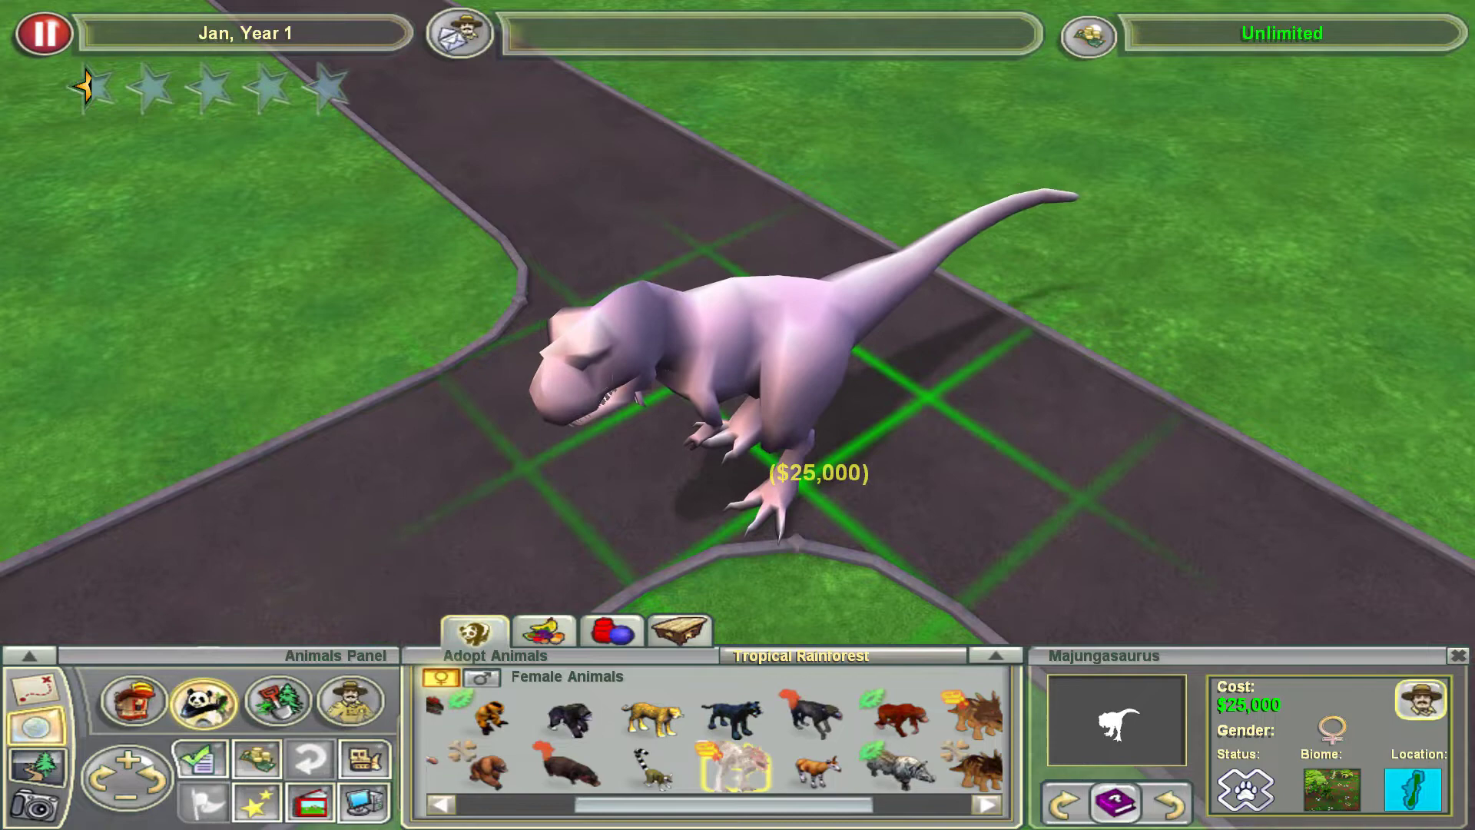
scroll(818, 472, up, 3)
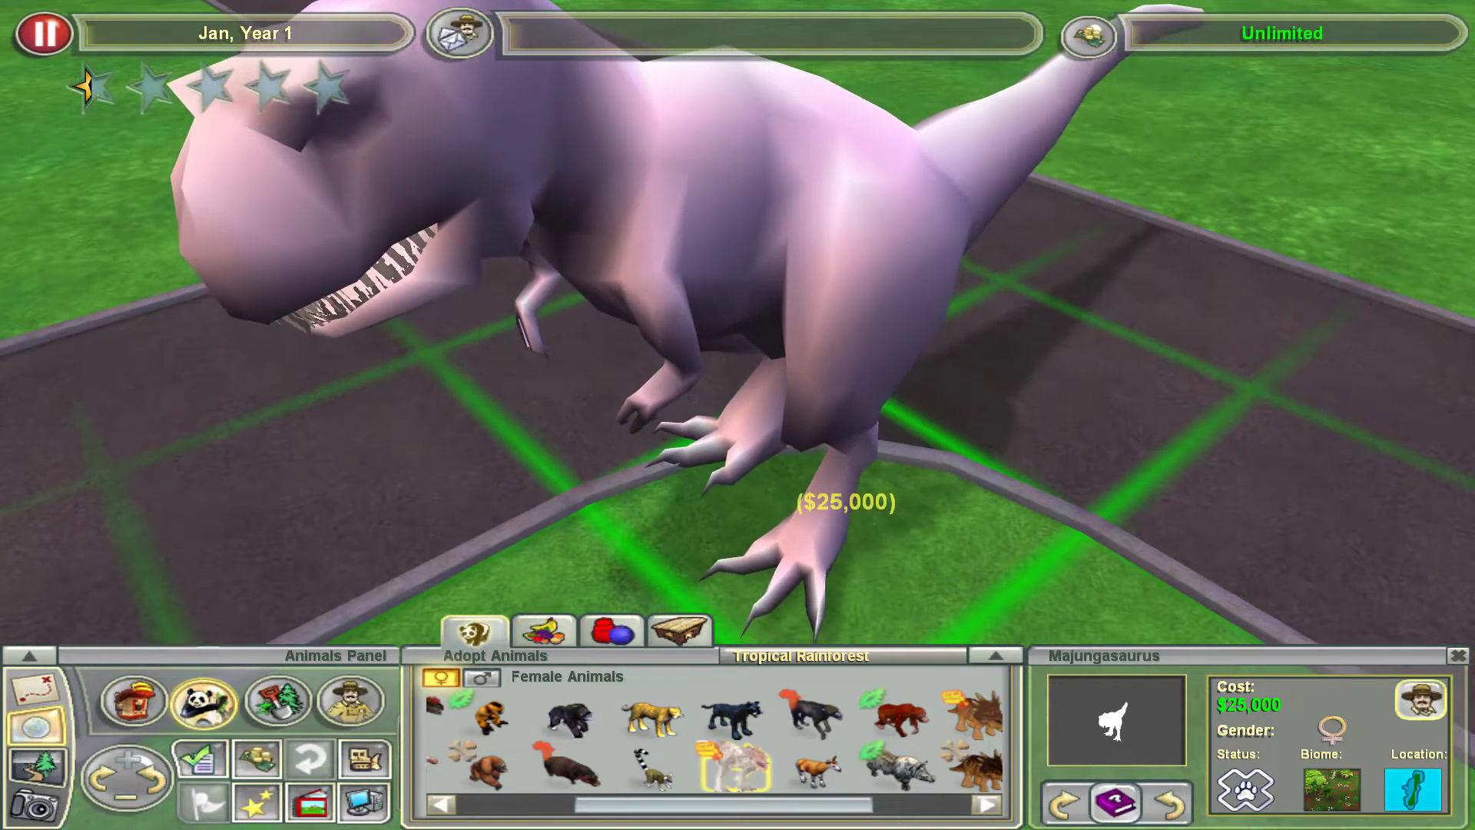
scroll(845, 522, down, 3)
scroll(832, 553, up, 2)
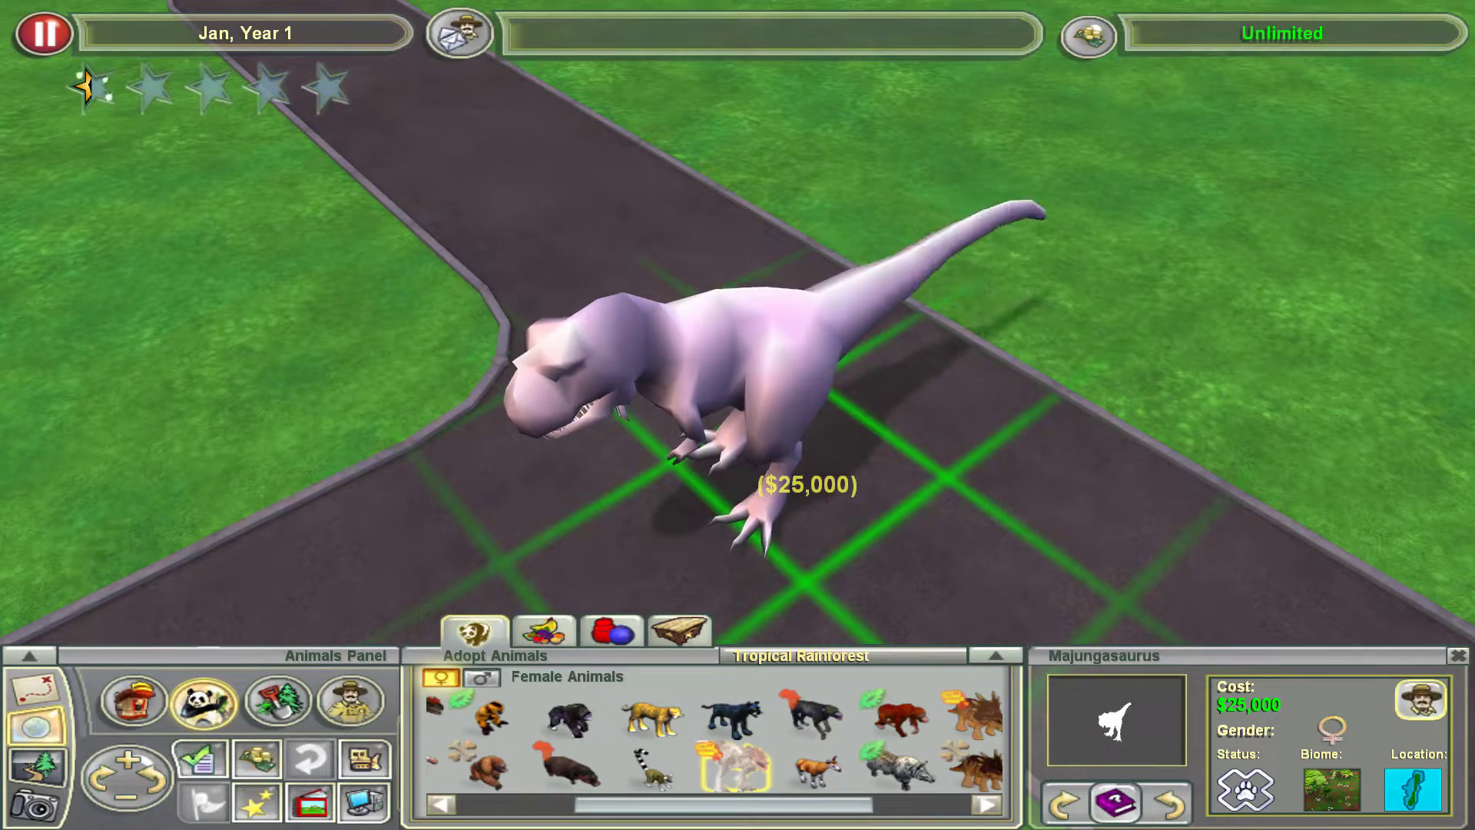
scroll(806, 484, up, 3)
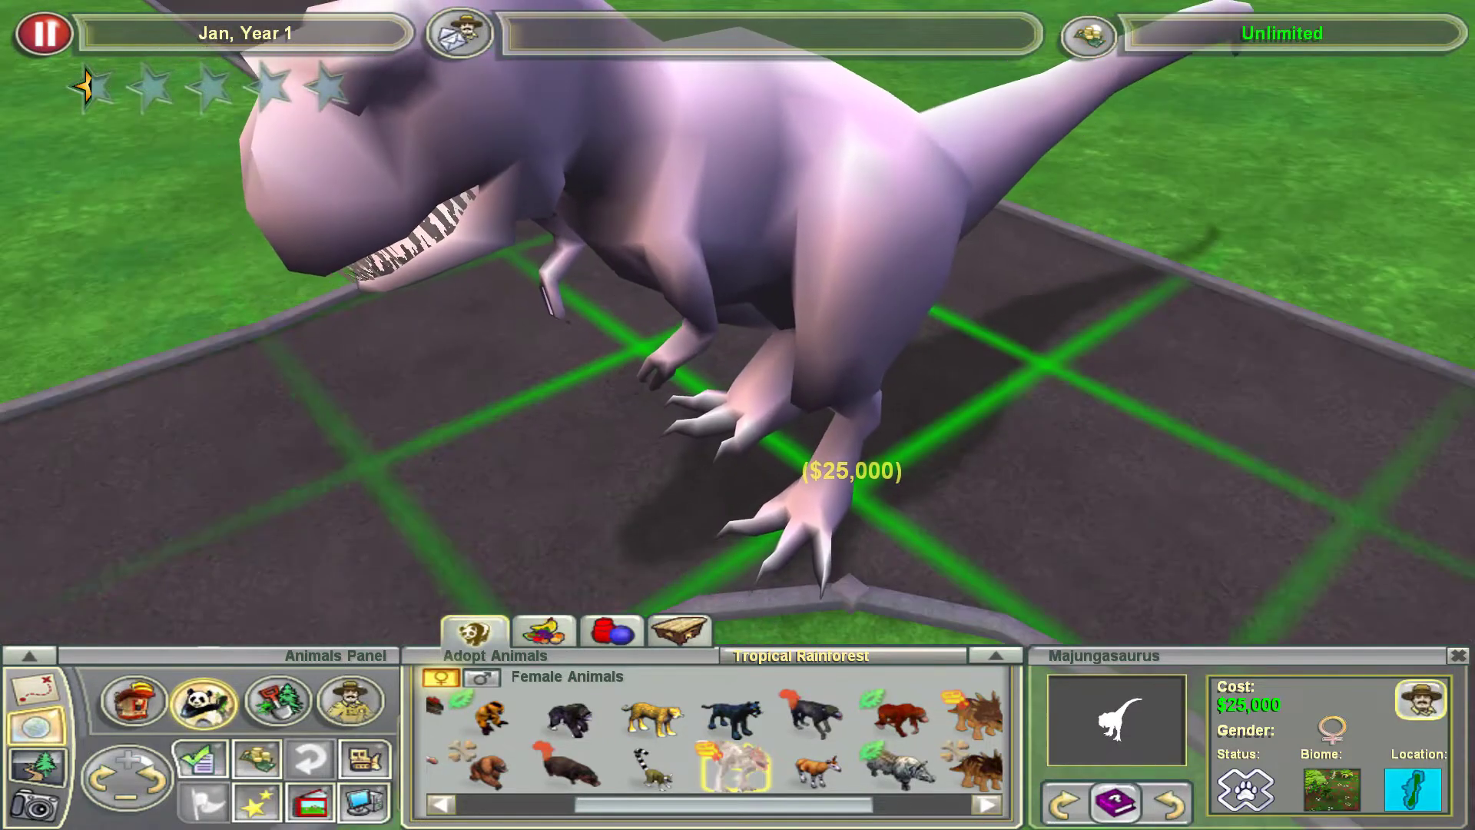
scroll(845, 472, down, 3)
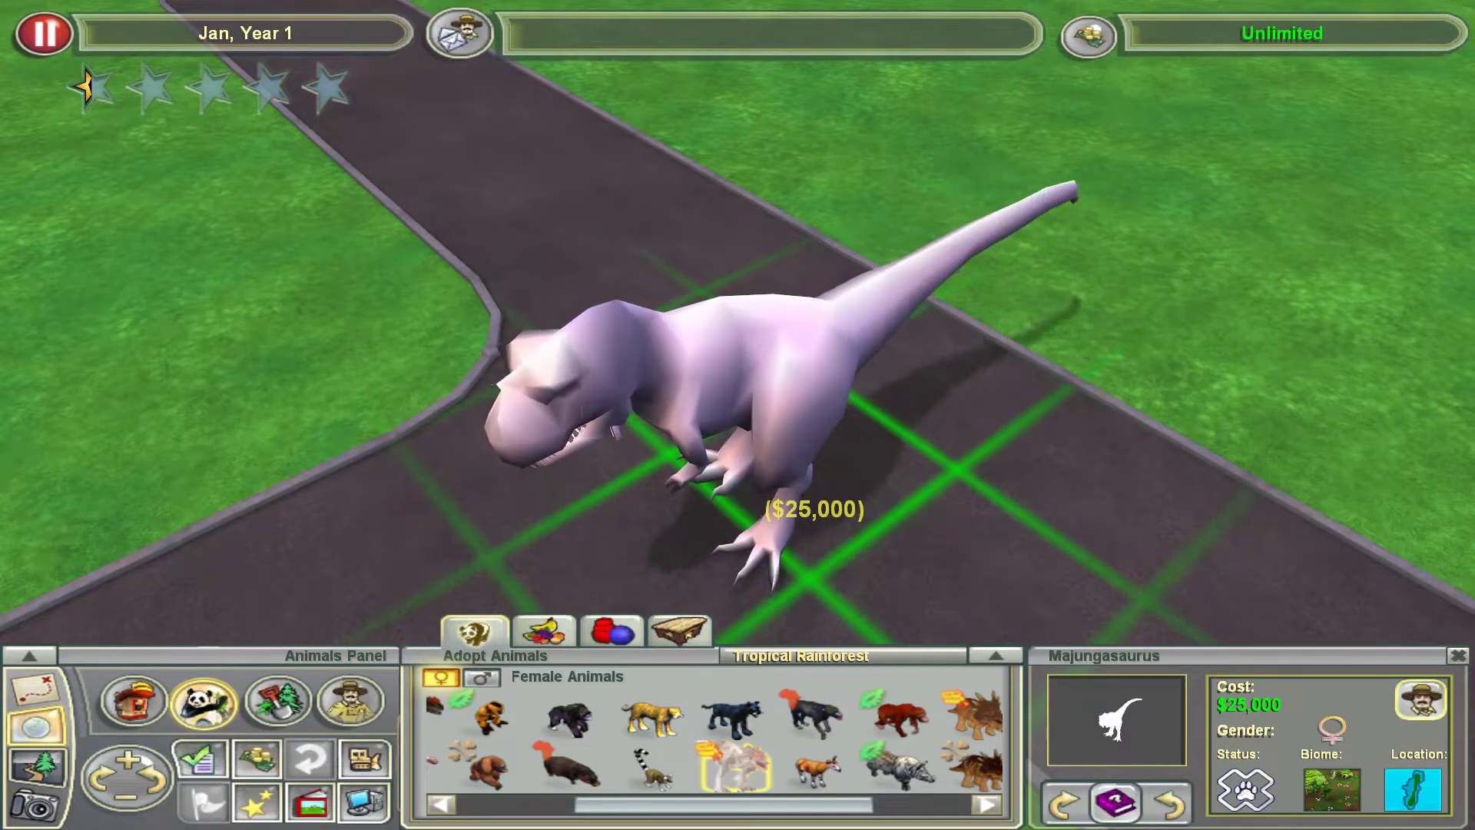
scroll(813, 509, up, 3)
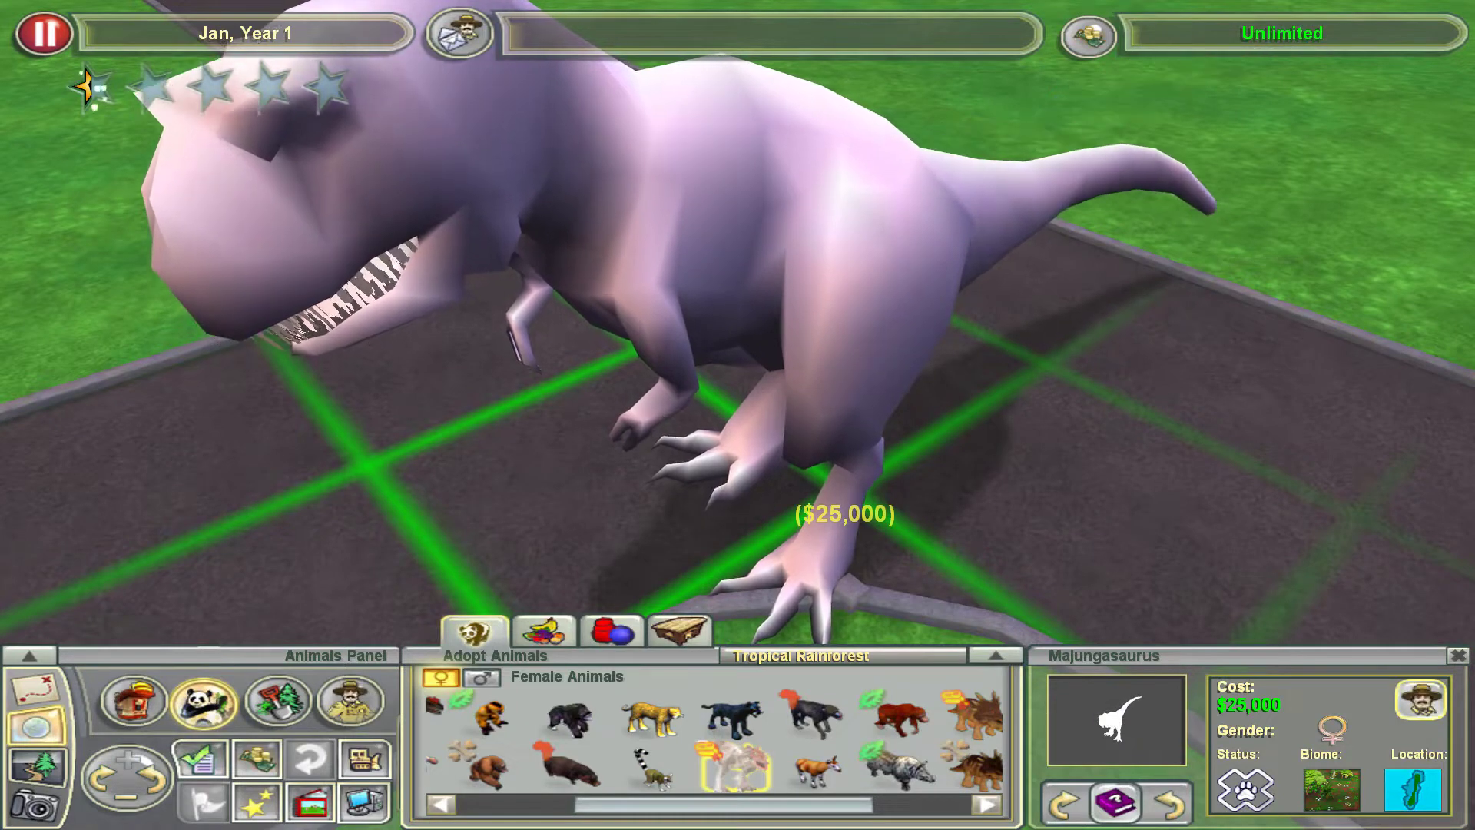
scroll(845, 507, down, 4)
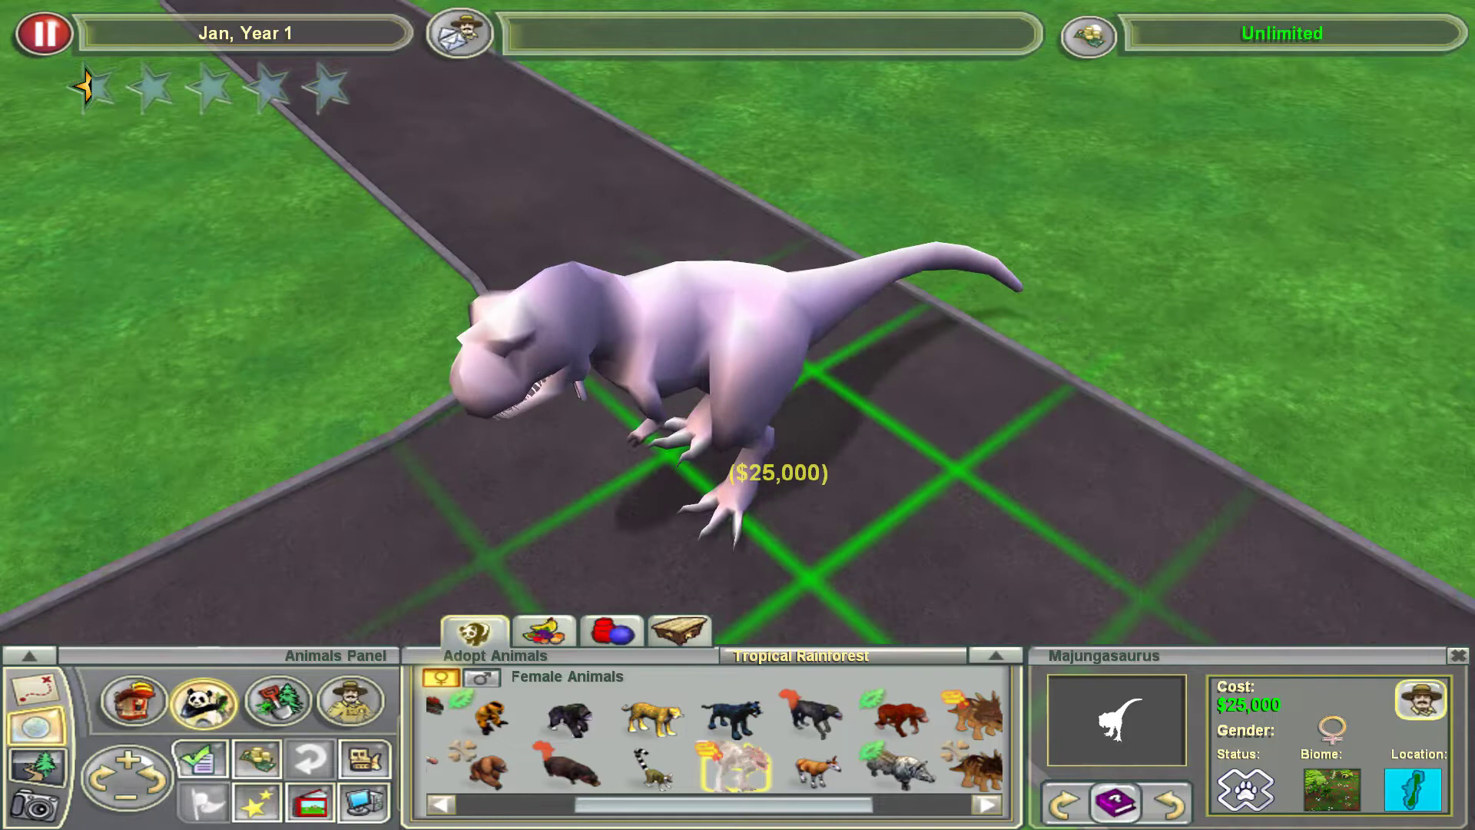
drag(730, 471, 433, 509)
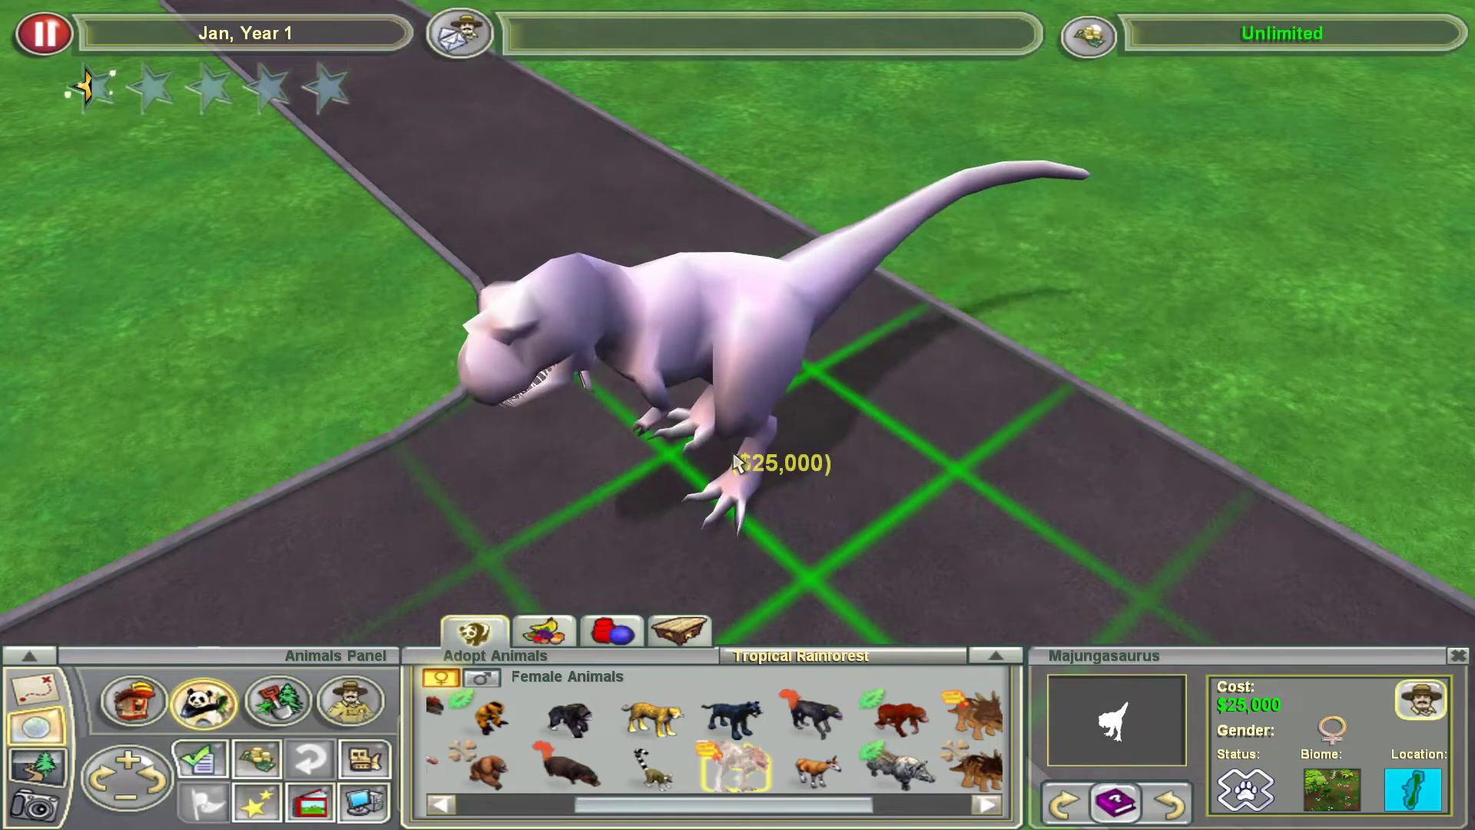
Cancel the Majungasaurus placement and exit the game without saving.
right_click(1206, 496)
click(374, 809)
click(771, 411)
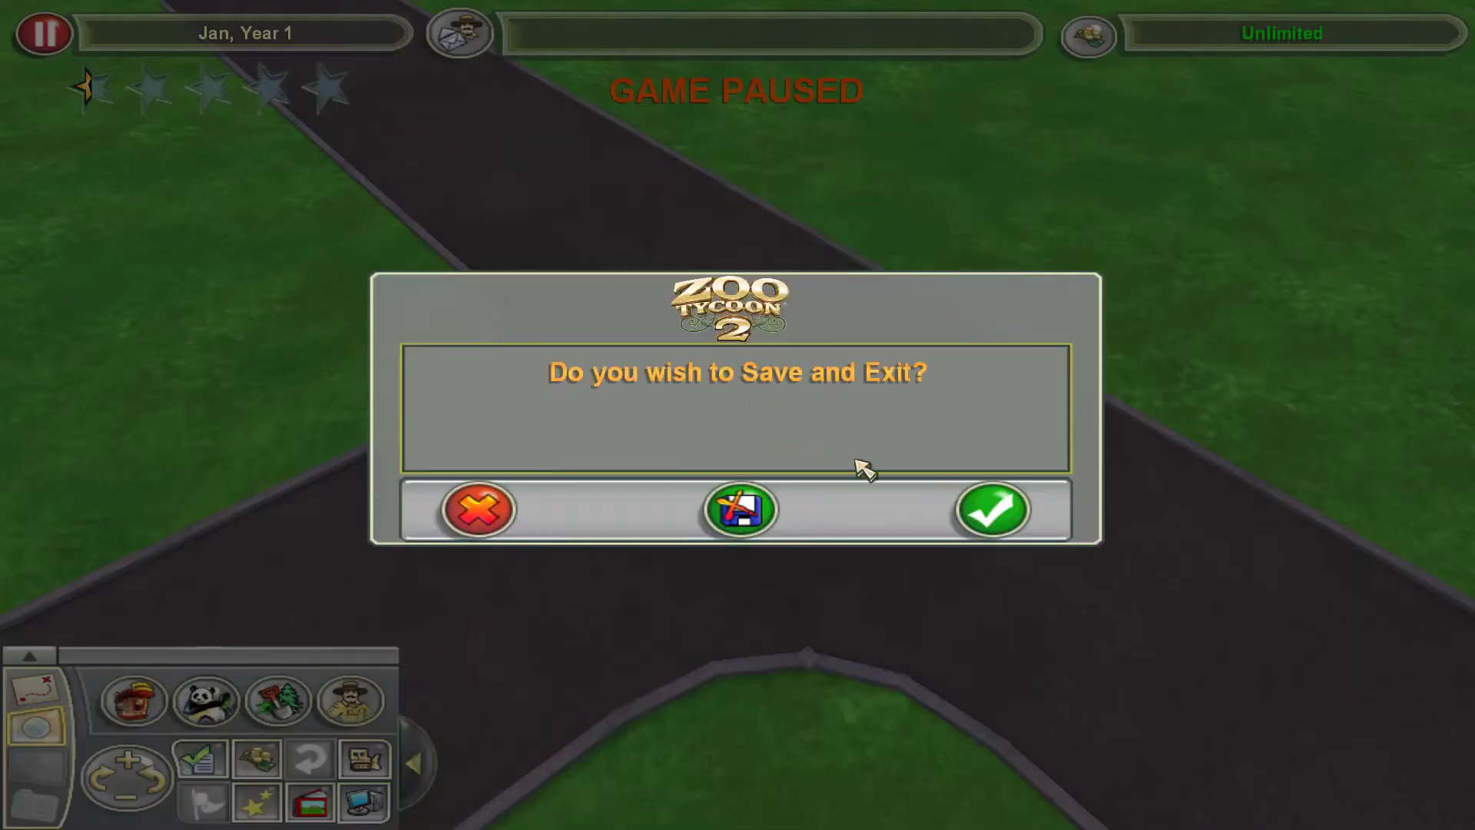
click(739, 508)
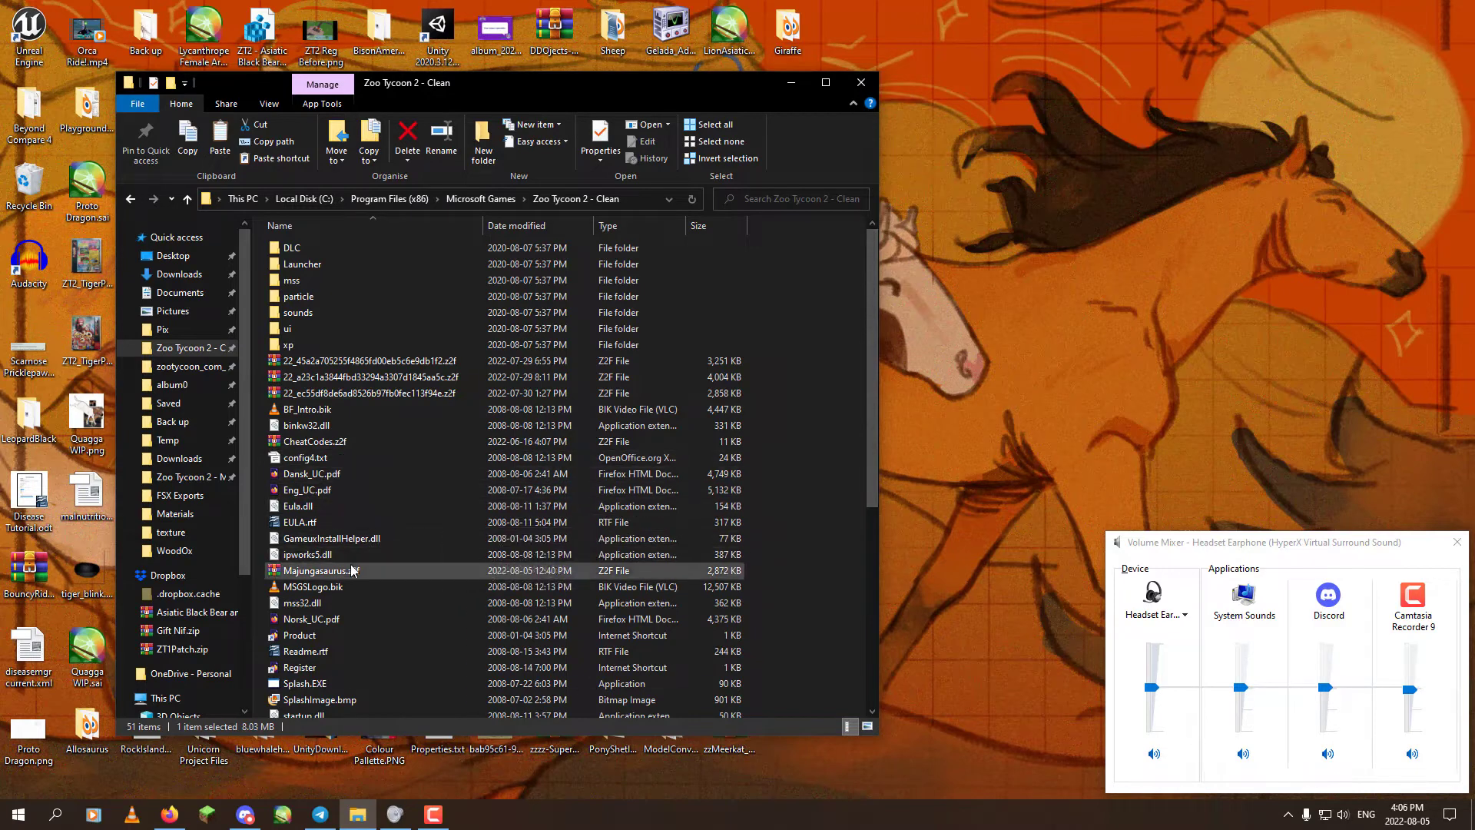
Open the Majungasaurus.z2f mod archive from the Zoo Tycoon 2 - Clean folder and go to its entities\units\animals folder.
click(361, 574)
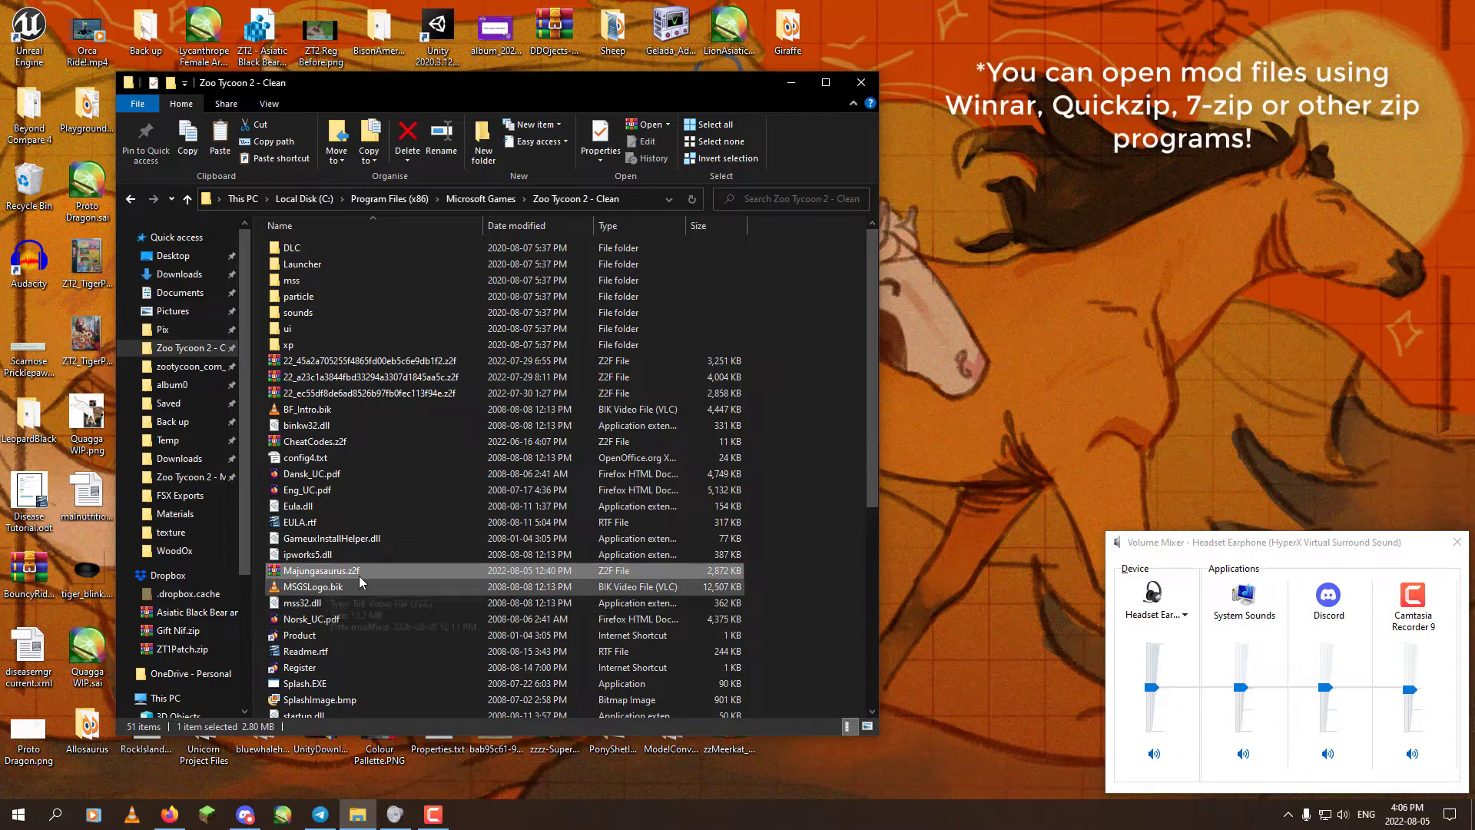
double_click(318, 573)
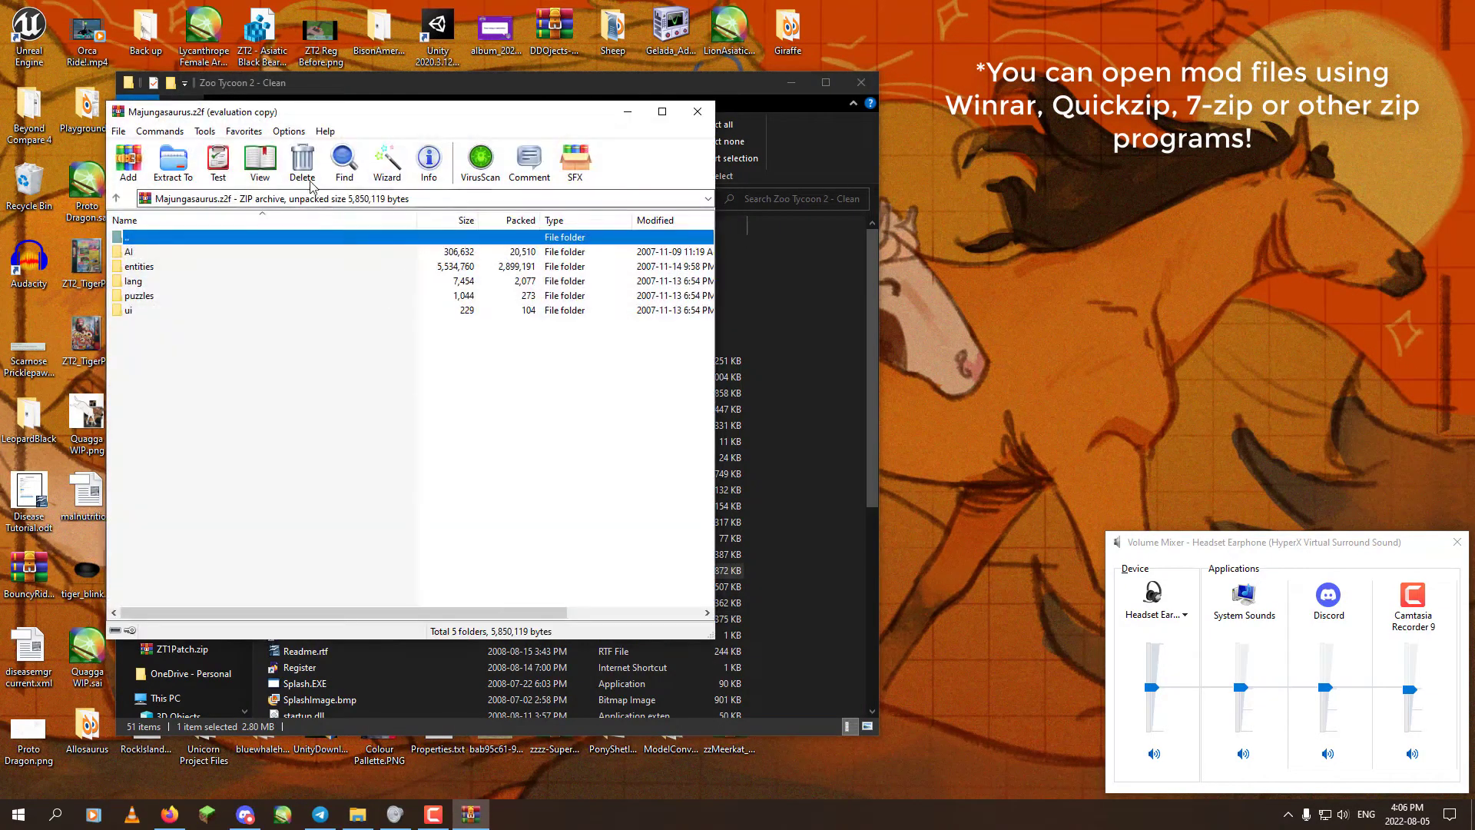
drag(325, 117, 696, 208)
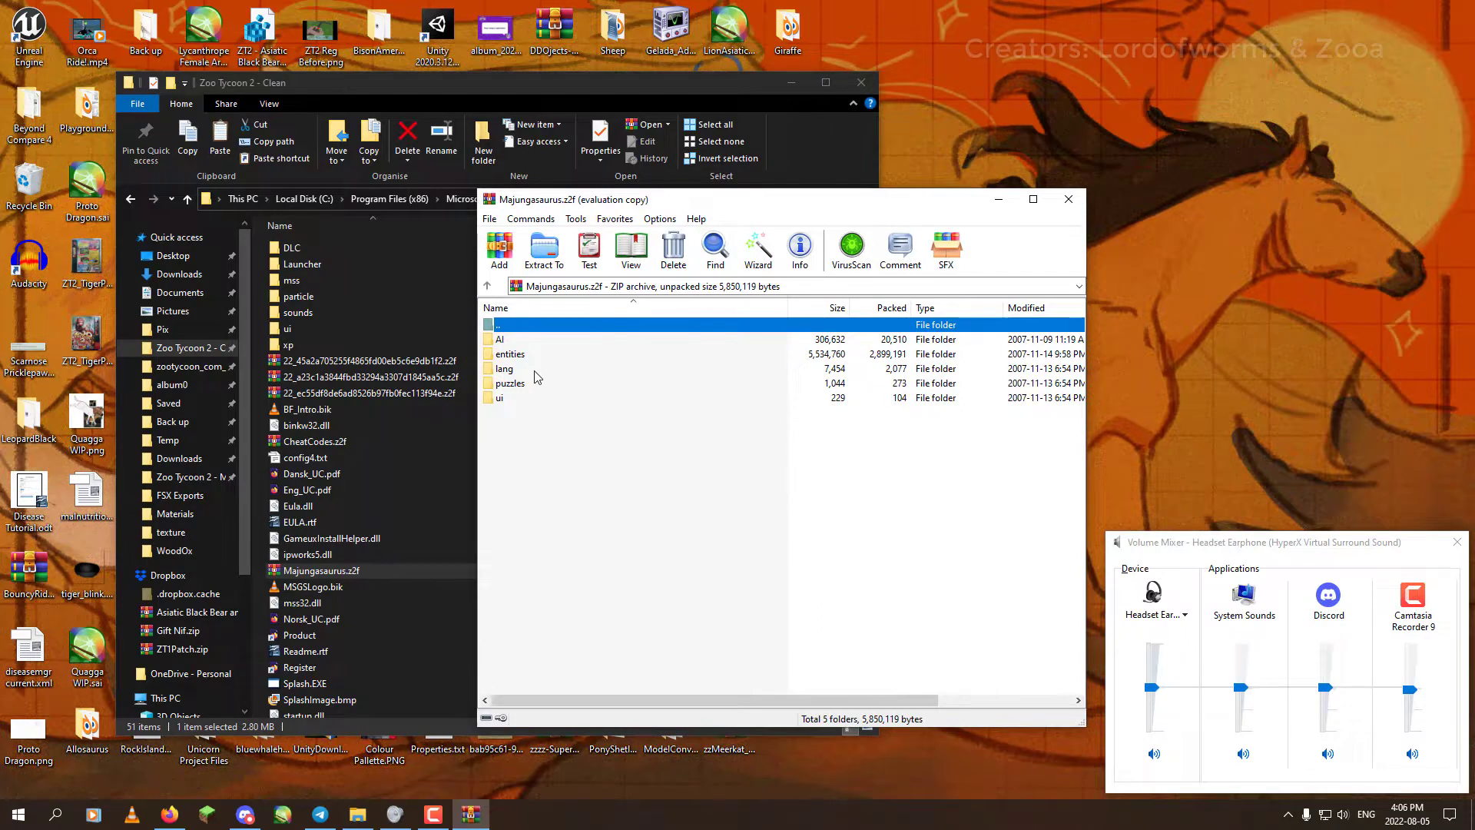
double_click(511, 354)
double_click(507, 369)
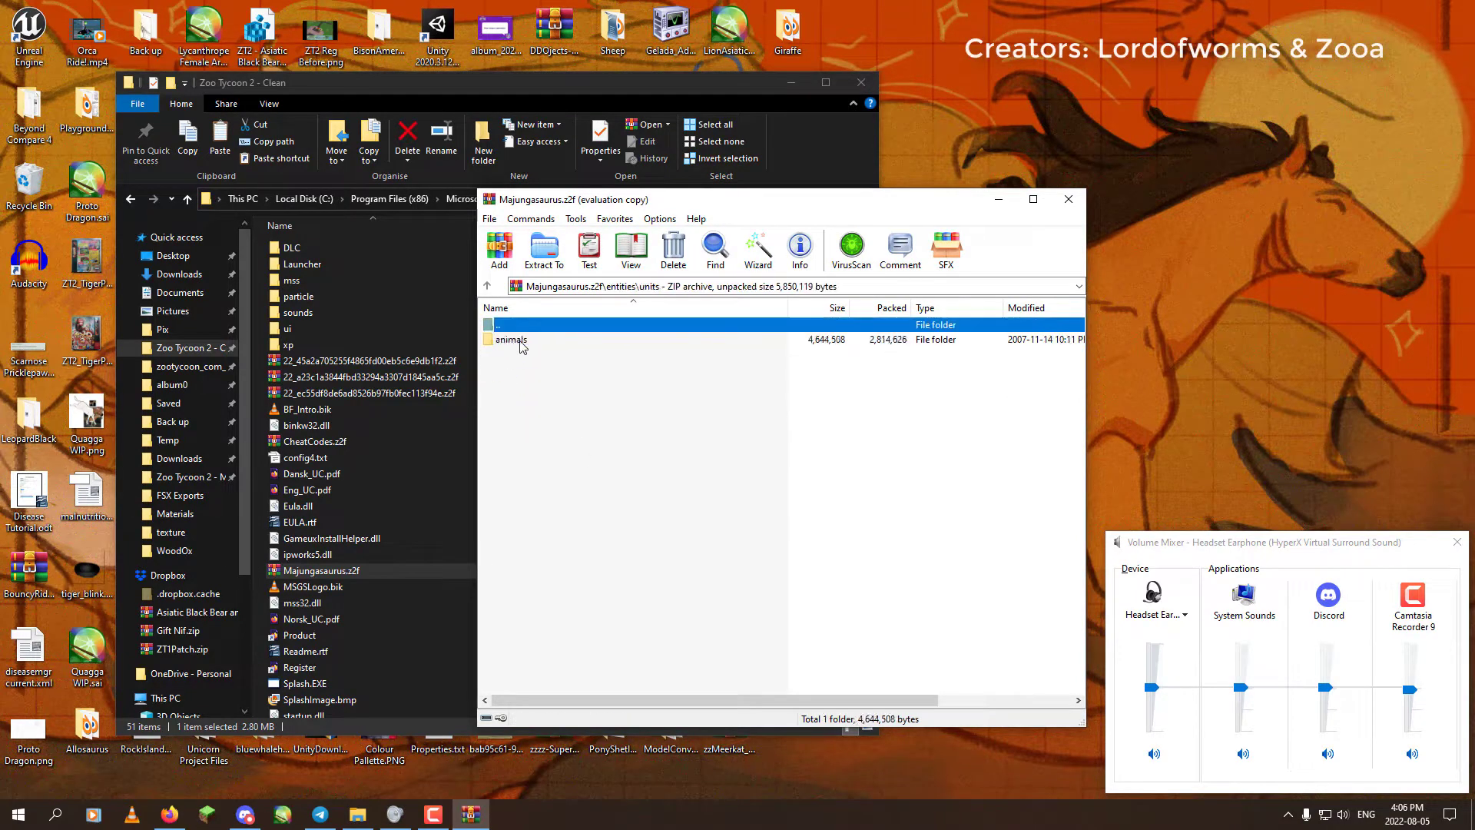
double_click(517, 340)
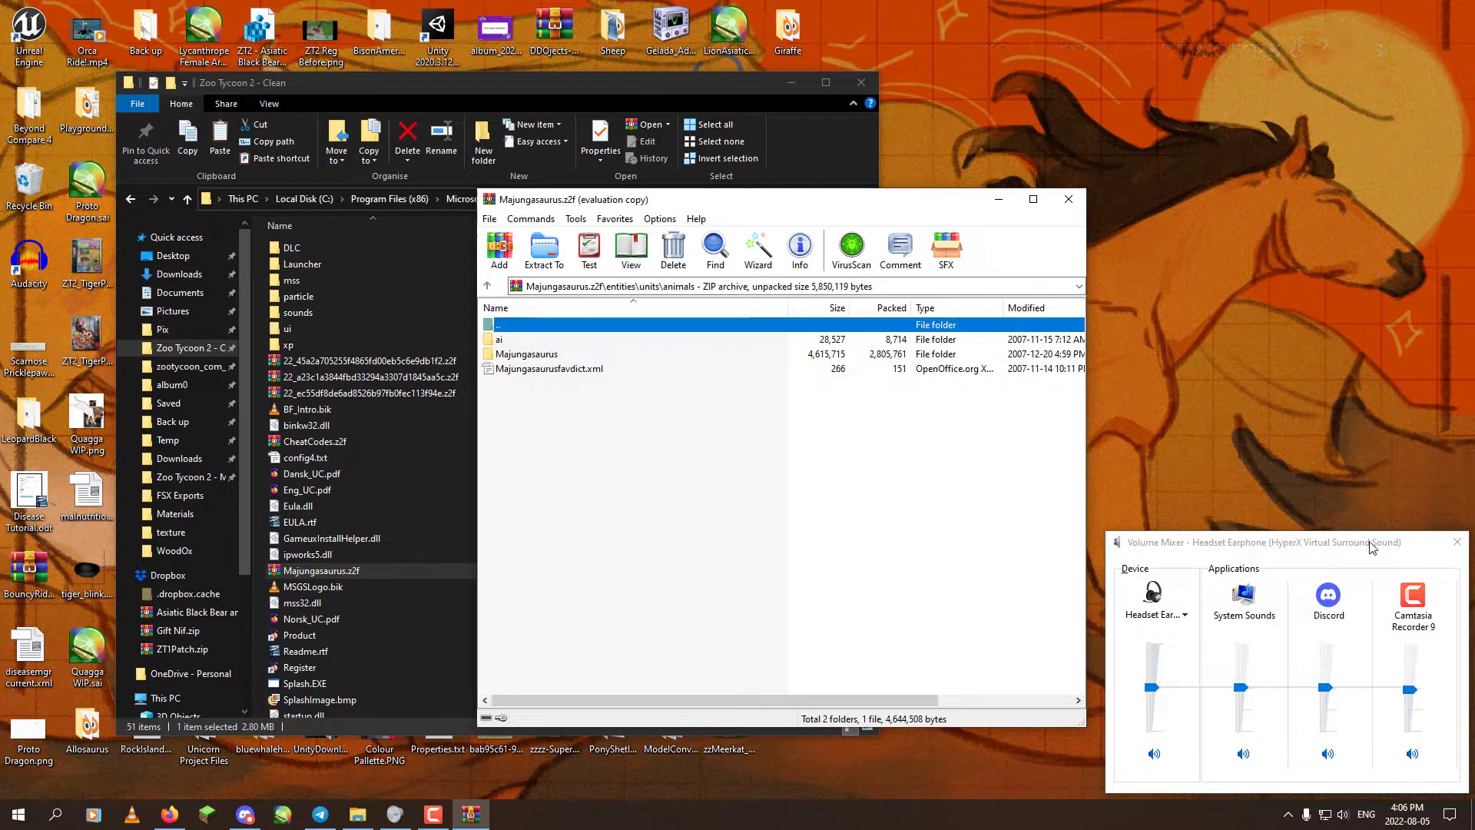
Close the Volume Mixer and look at the XML files in the archive's ai folder, returning to the animals folder.
click(1457, 543)
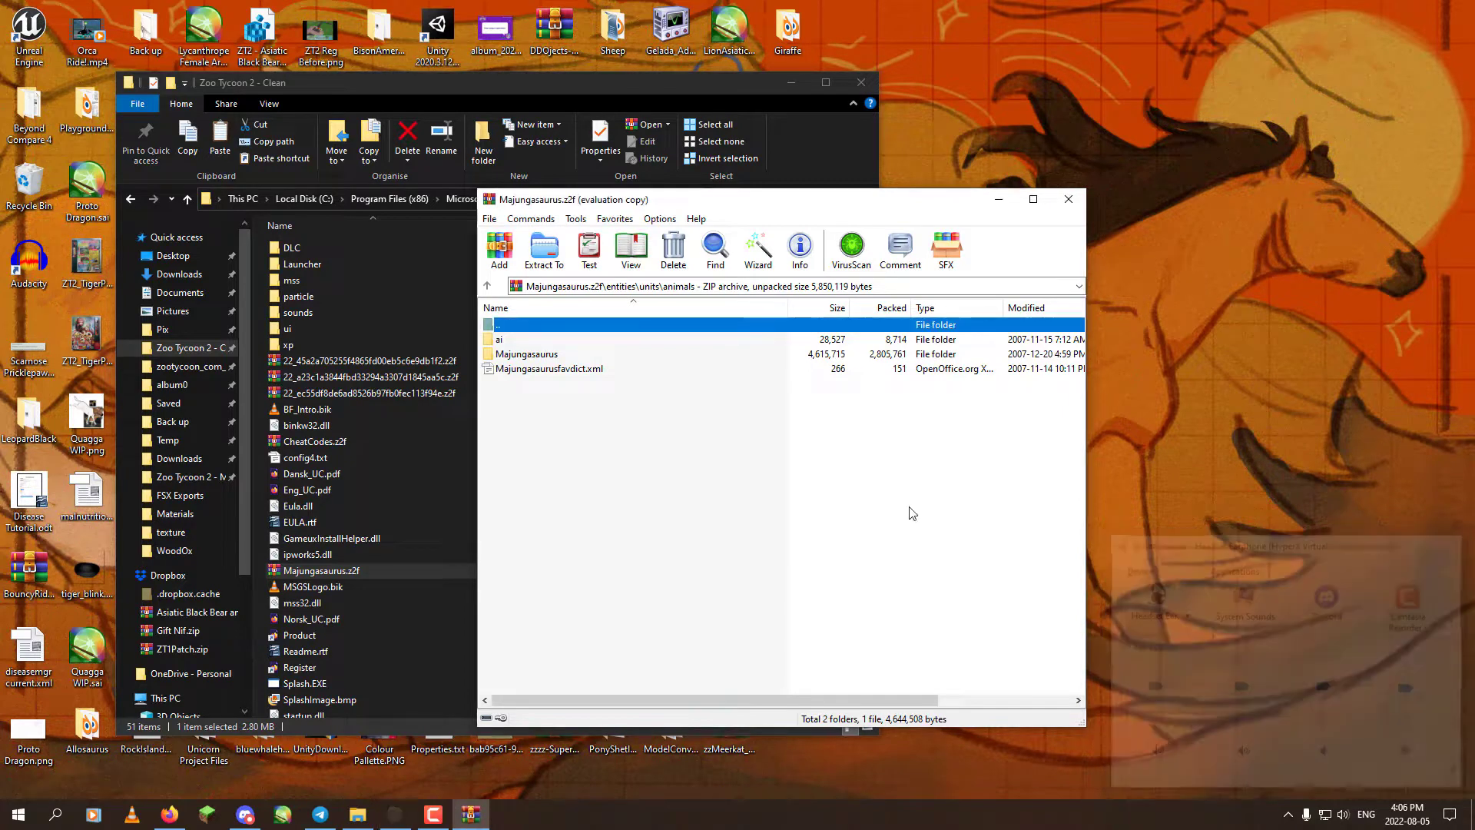
double_click(516, 339)
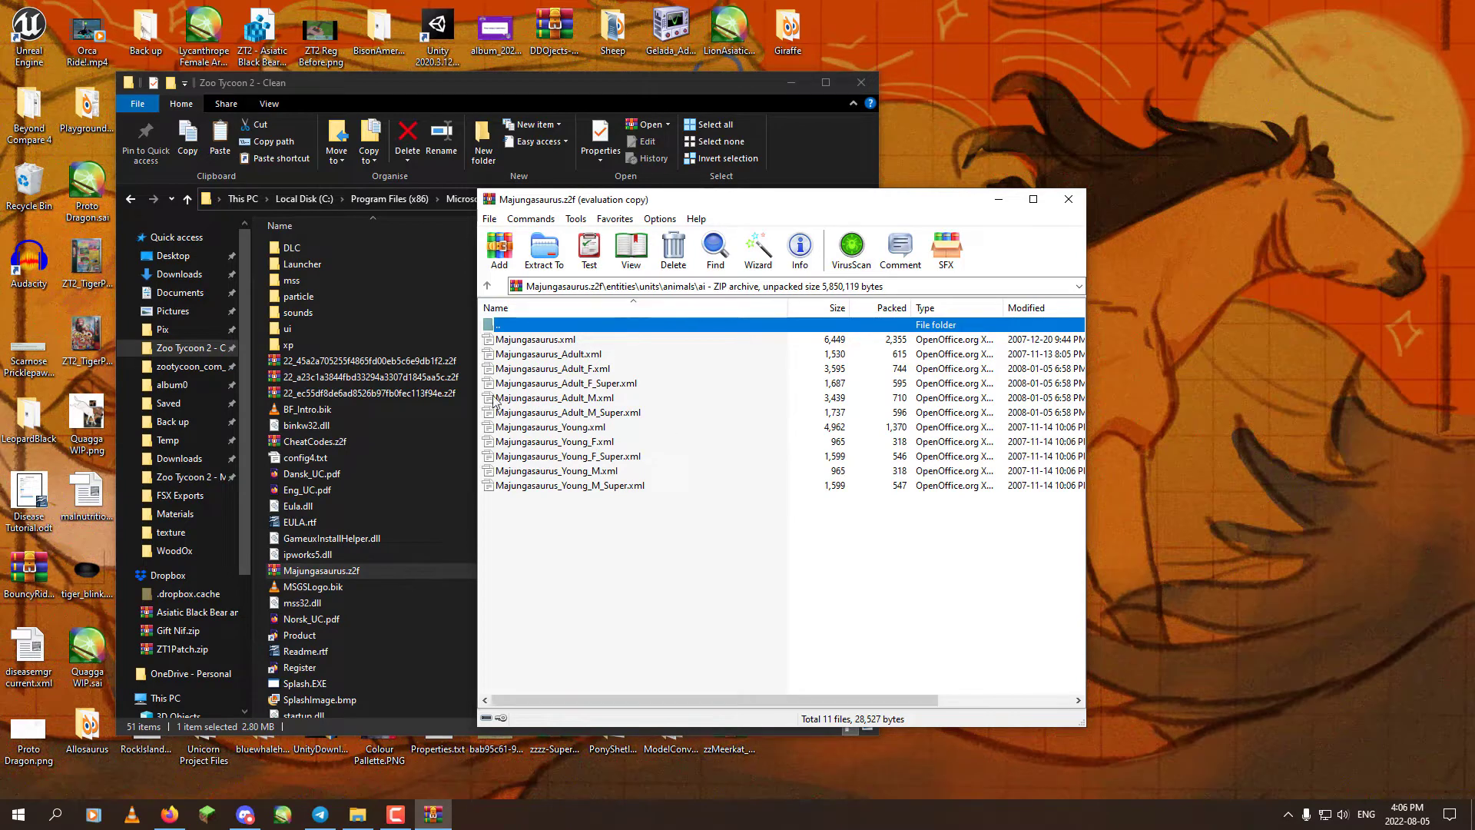
double_click(516, 325)
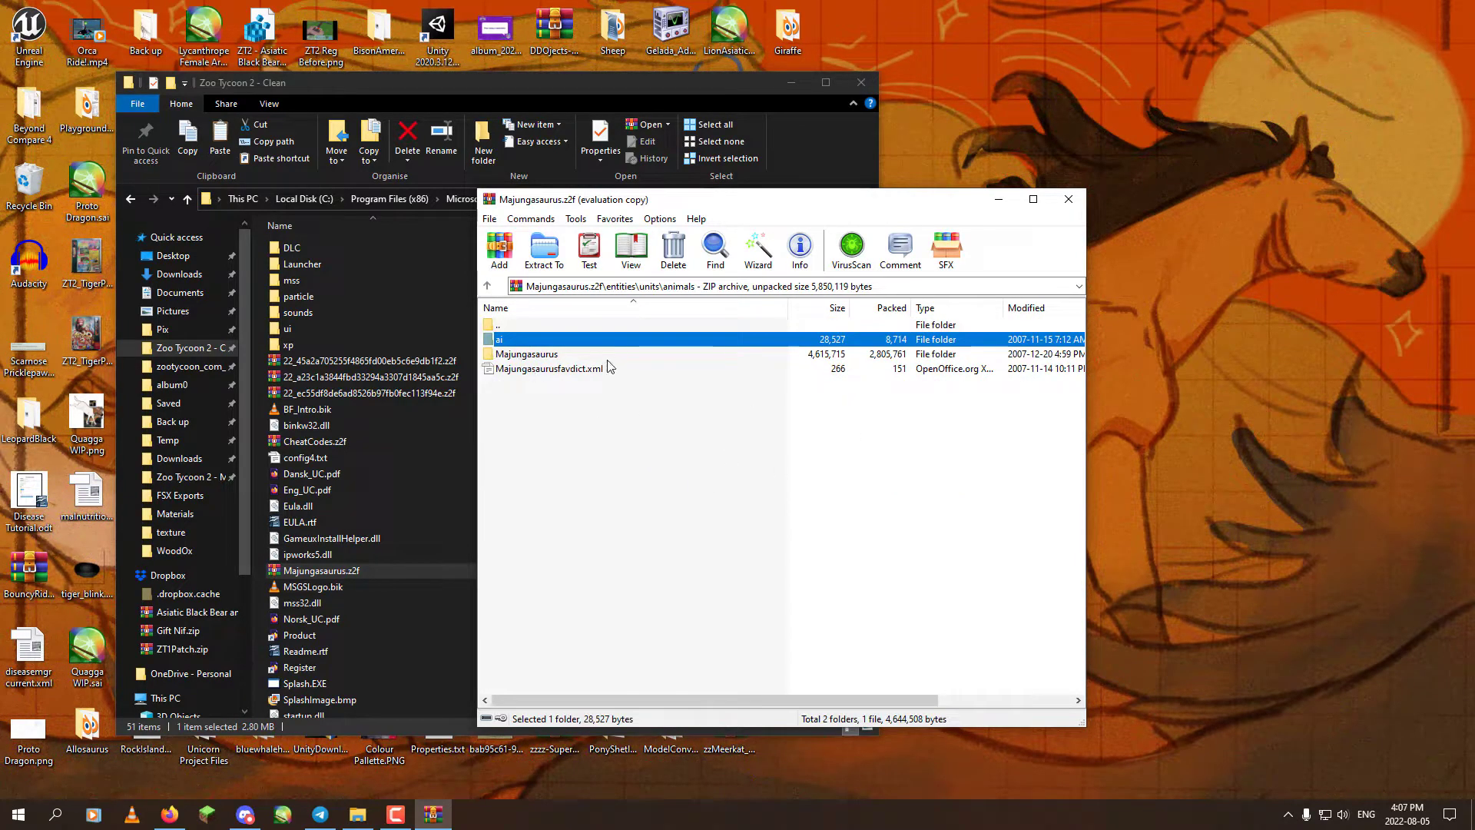
Extract the Majungasaurus folder from the archive to the desktop and open the extracted copy.
click(507, 354)
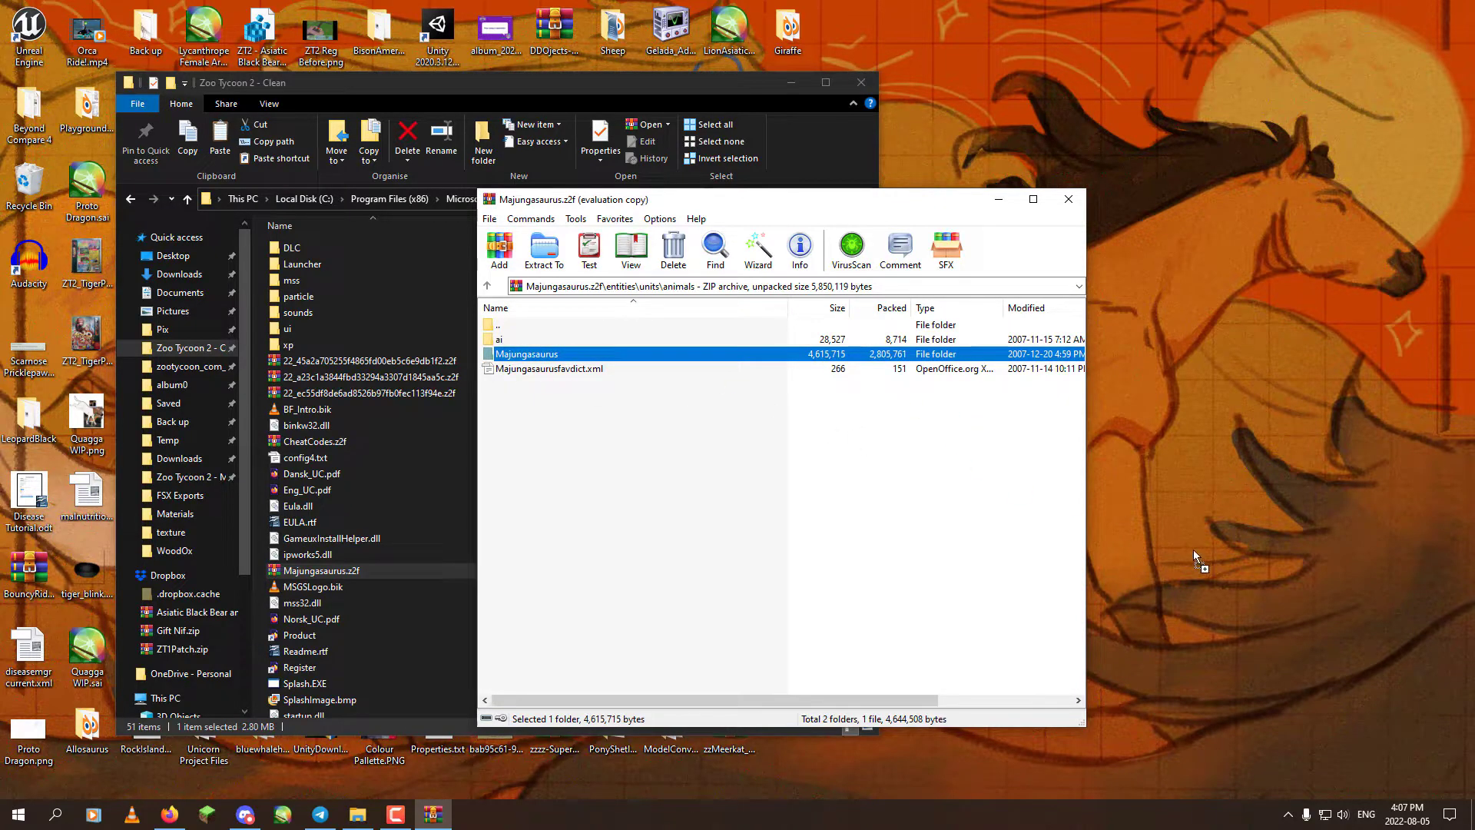
drag(1470, 825, 837, 342)
double_click(788, 342)
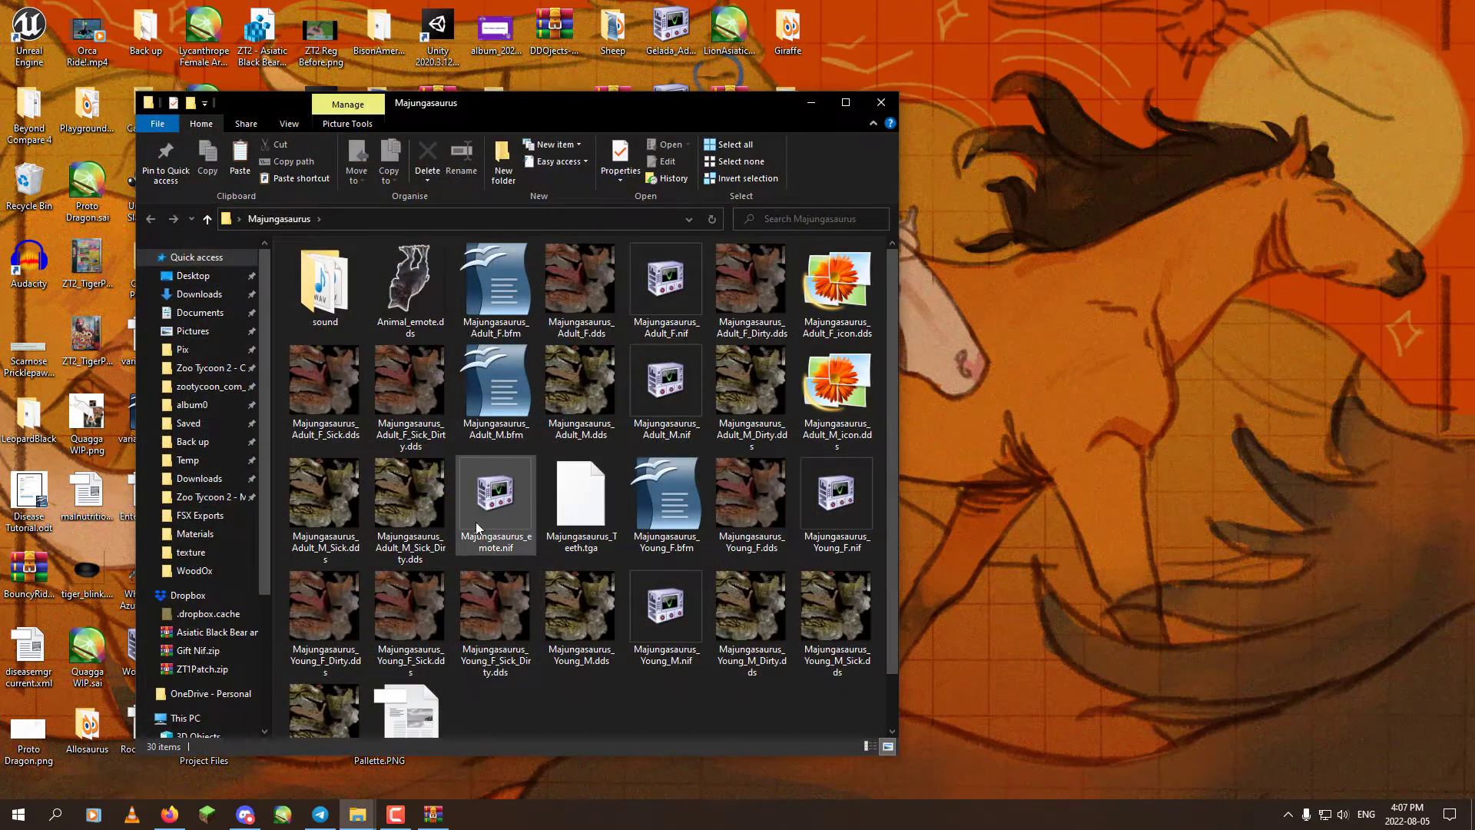
Open the adult female model Majungasaurus_Adult_F.nif in NifSkope.
scroll(584, 547, down, 1)
scroll(704, 633, up, 1)
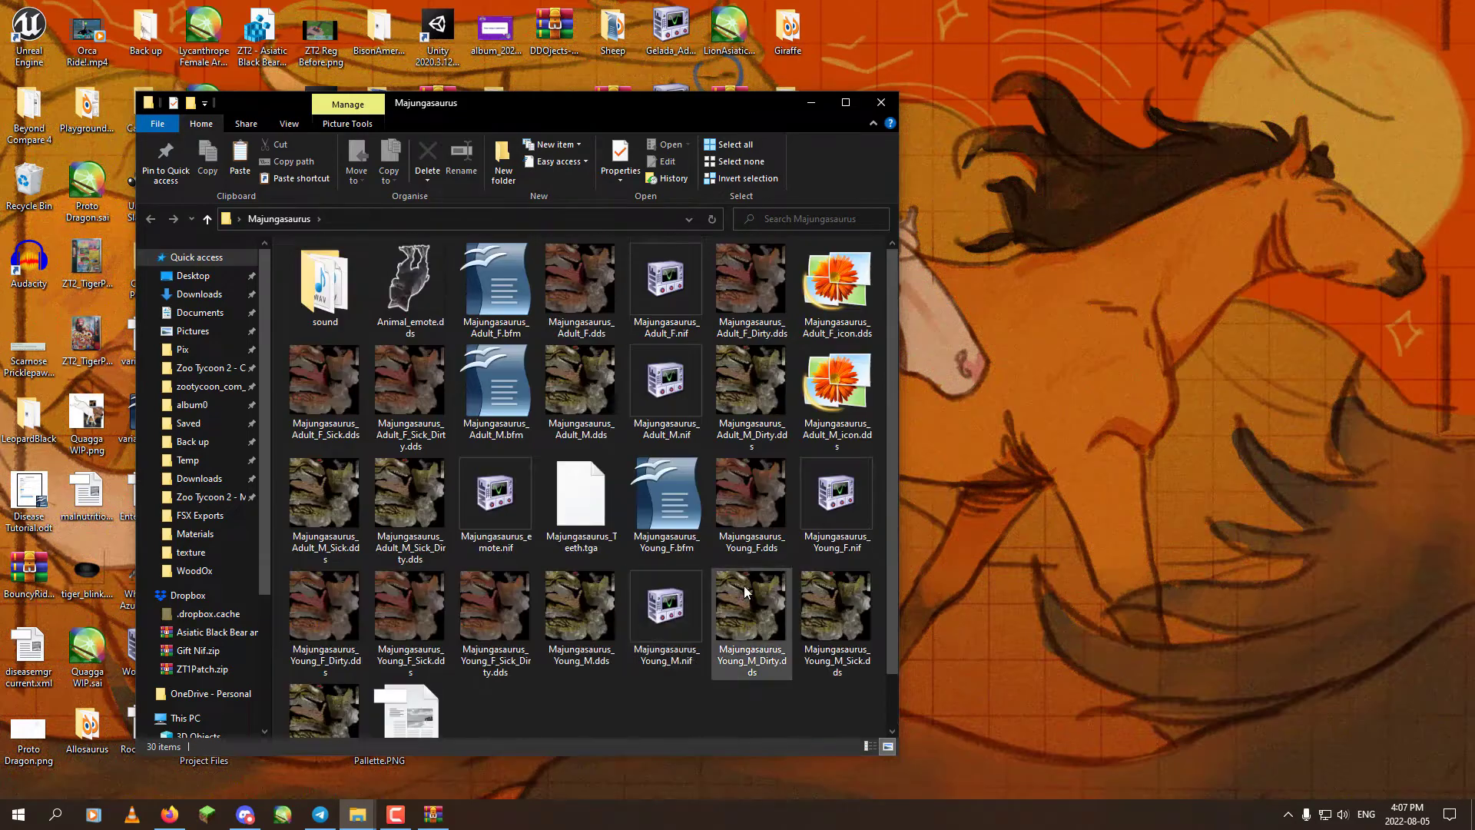
click(844, 505)
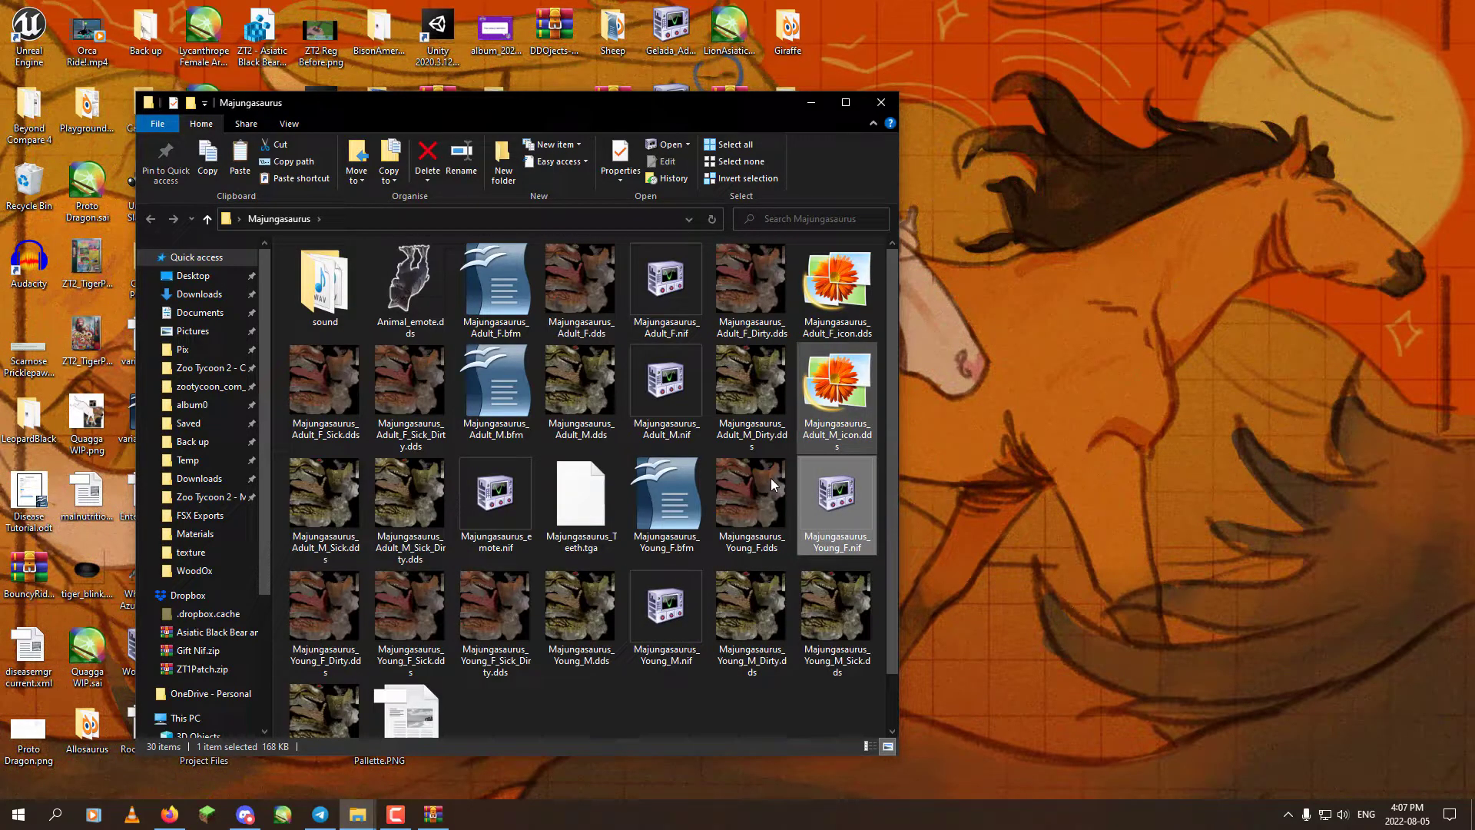
click(666, 288)
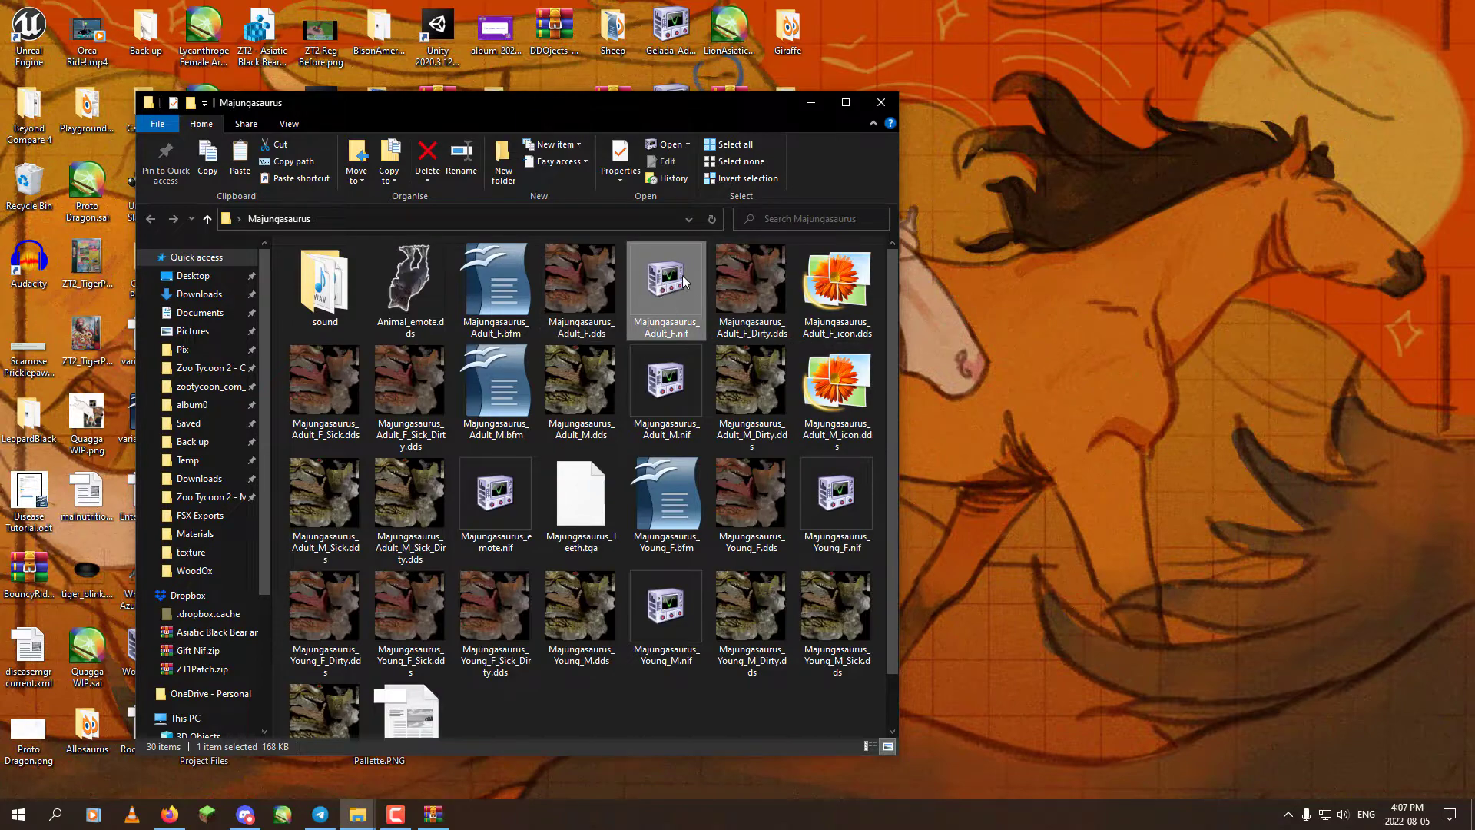
double_click(670, 281)
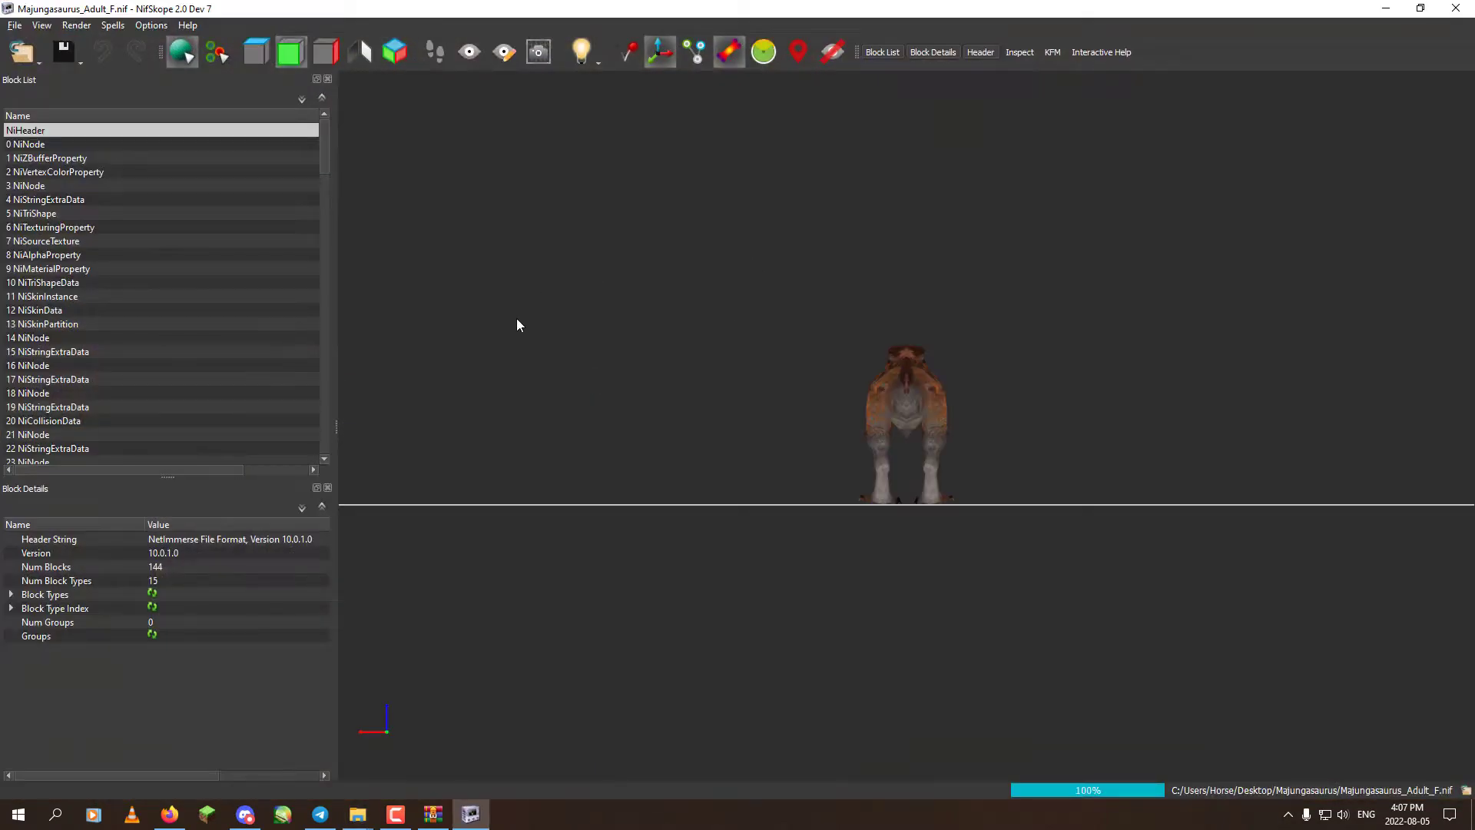
Narrow the Block List's Name column so that the Value column fits beside it.
drag(517, 325, 857, 379)
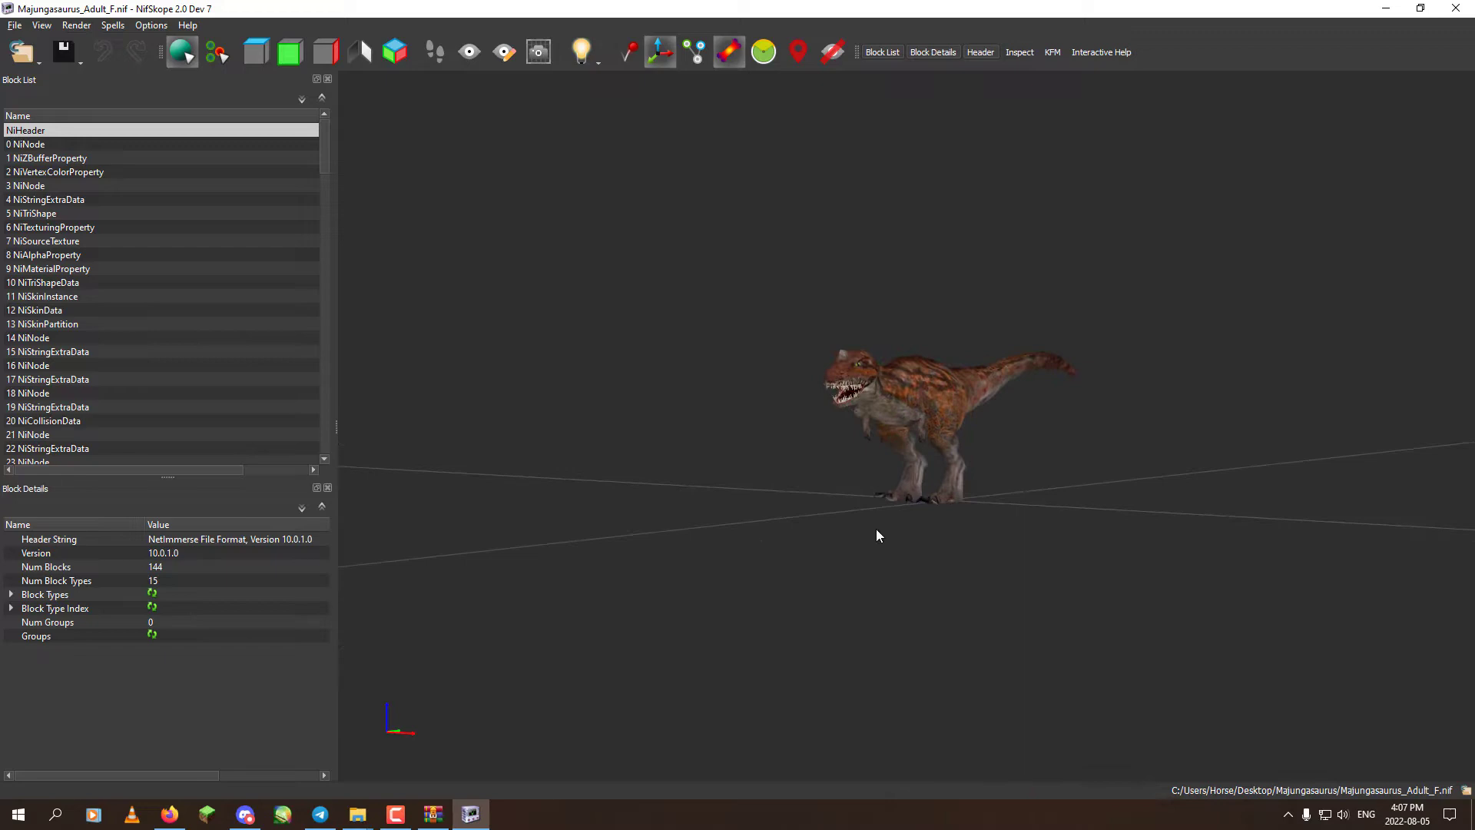
scroll(873, 525, up, 5)
drag(868, 509, 807, 515)
drag(153, 469, 328, 397)
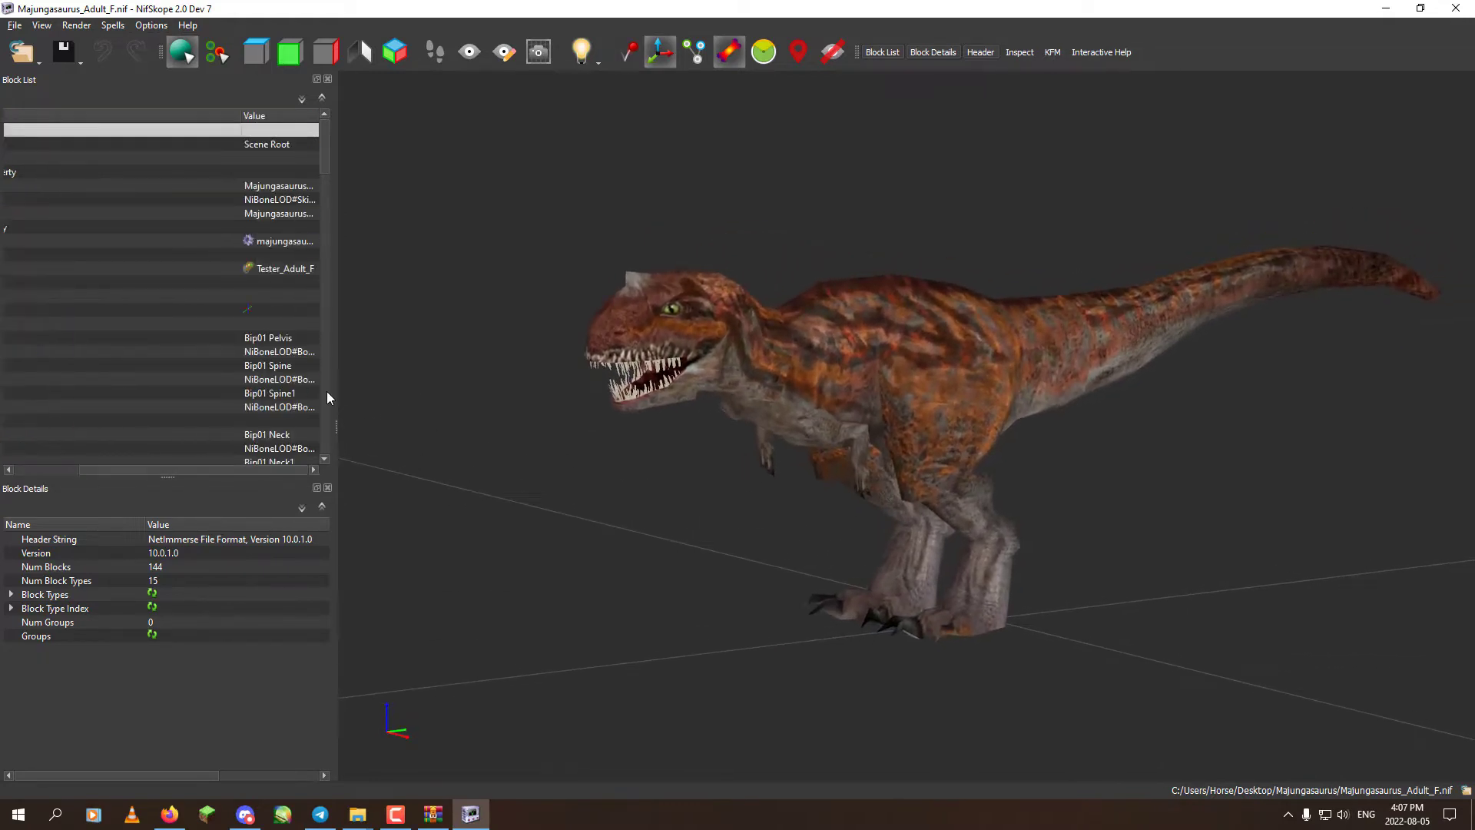
double_click(240, 115)
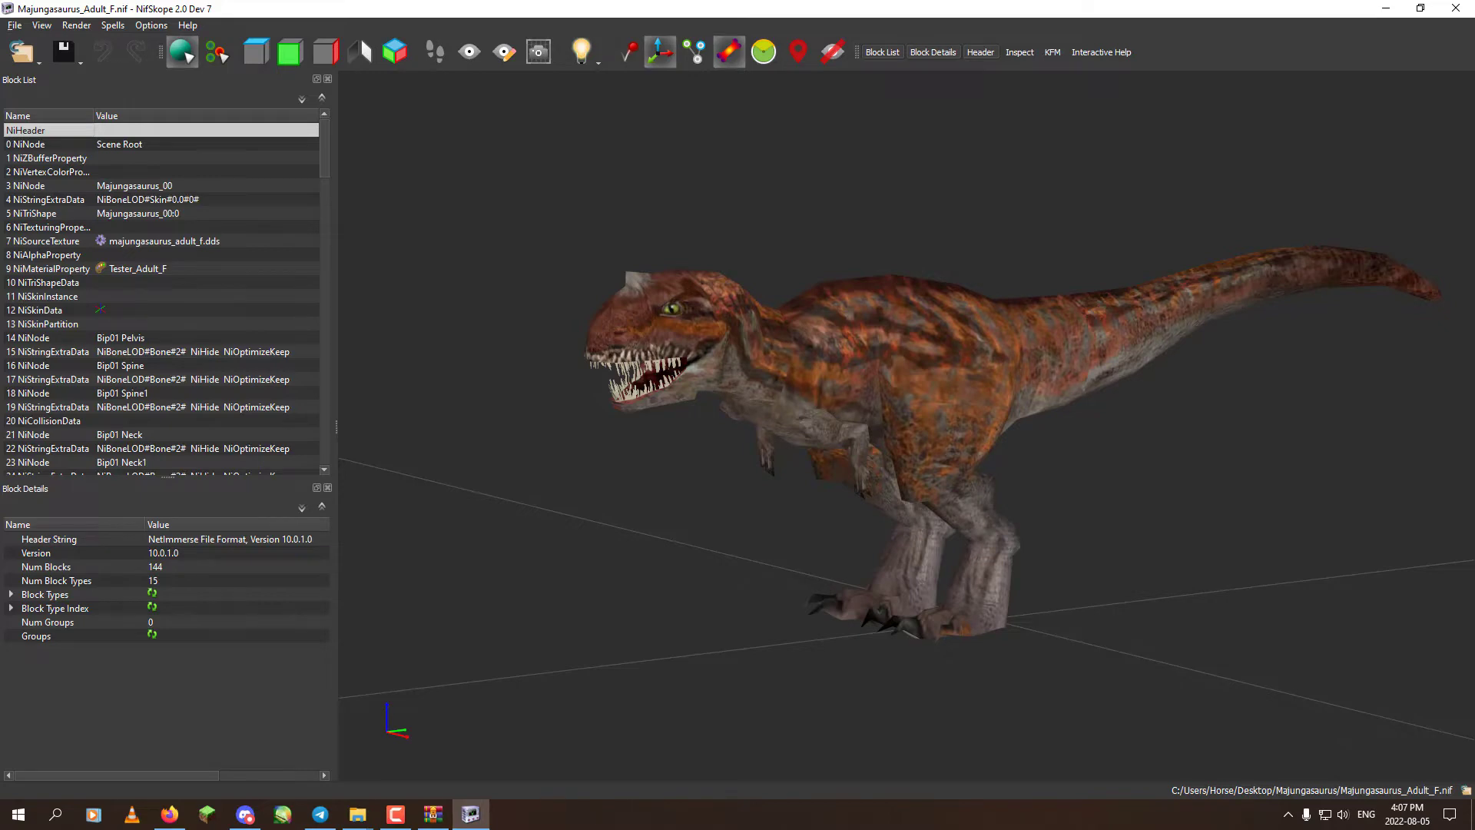
Compare the name of the Majungasaurus_Adult_F.dds file in the extracted folder with the texture name in the model's NiSourceTexture block.
mouse_move(357, 814)
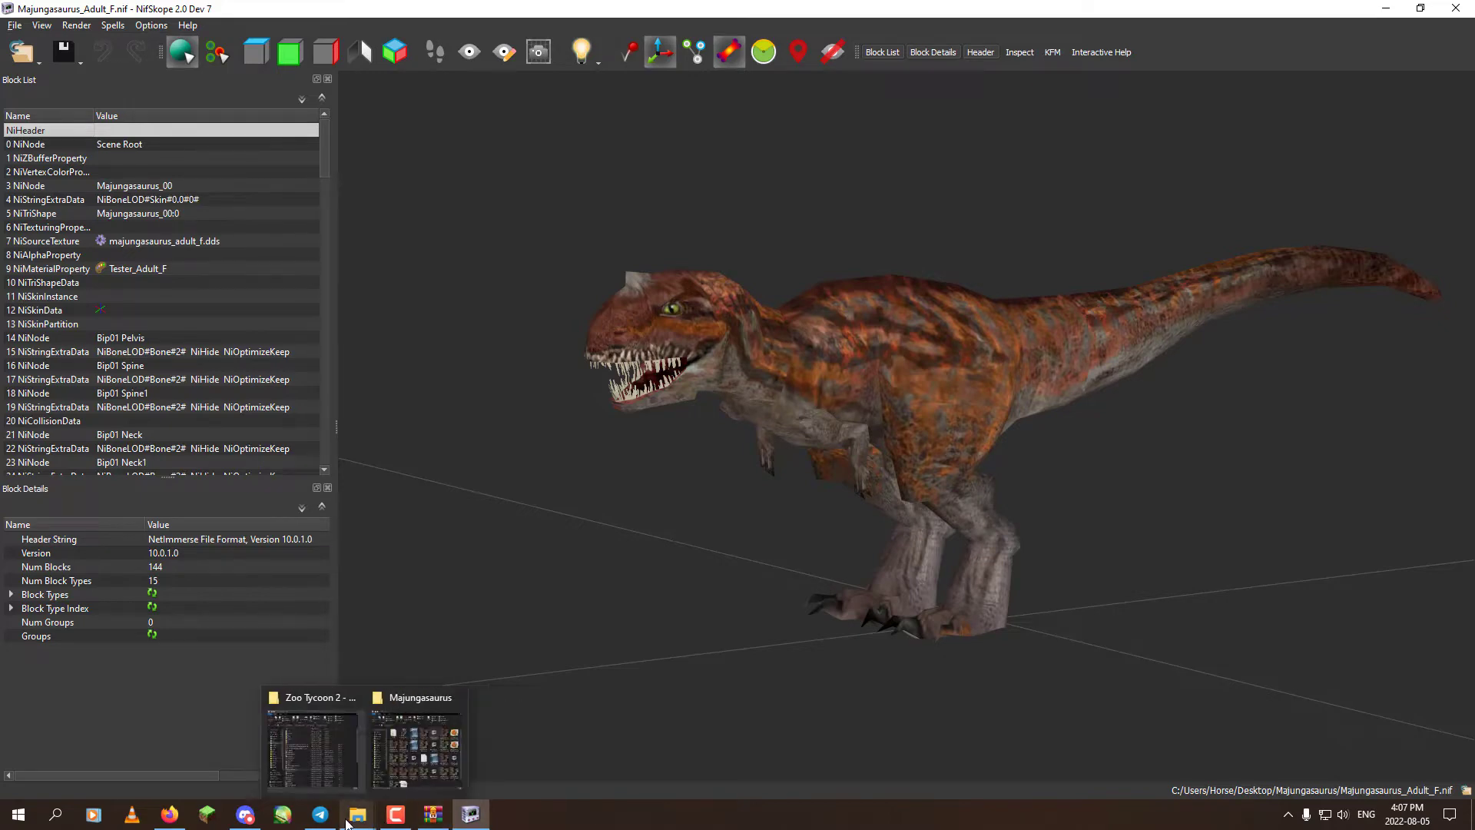
click(411, 741)
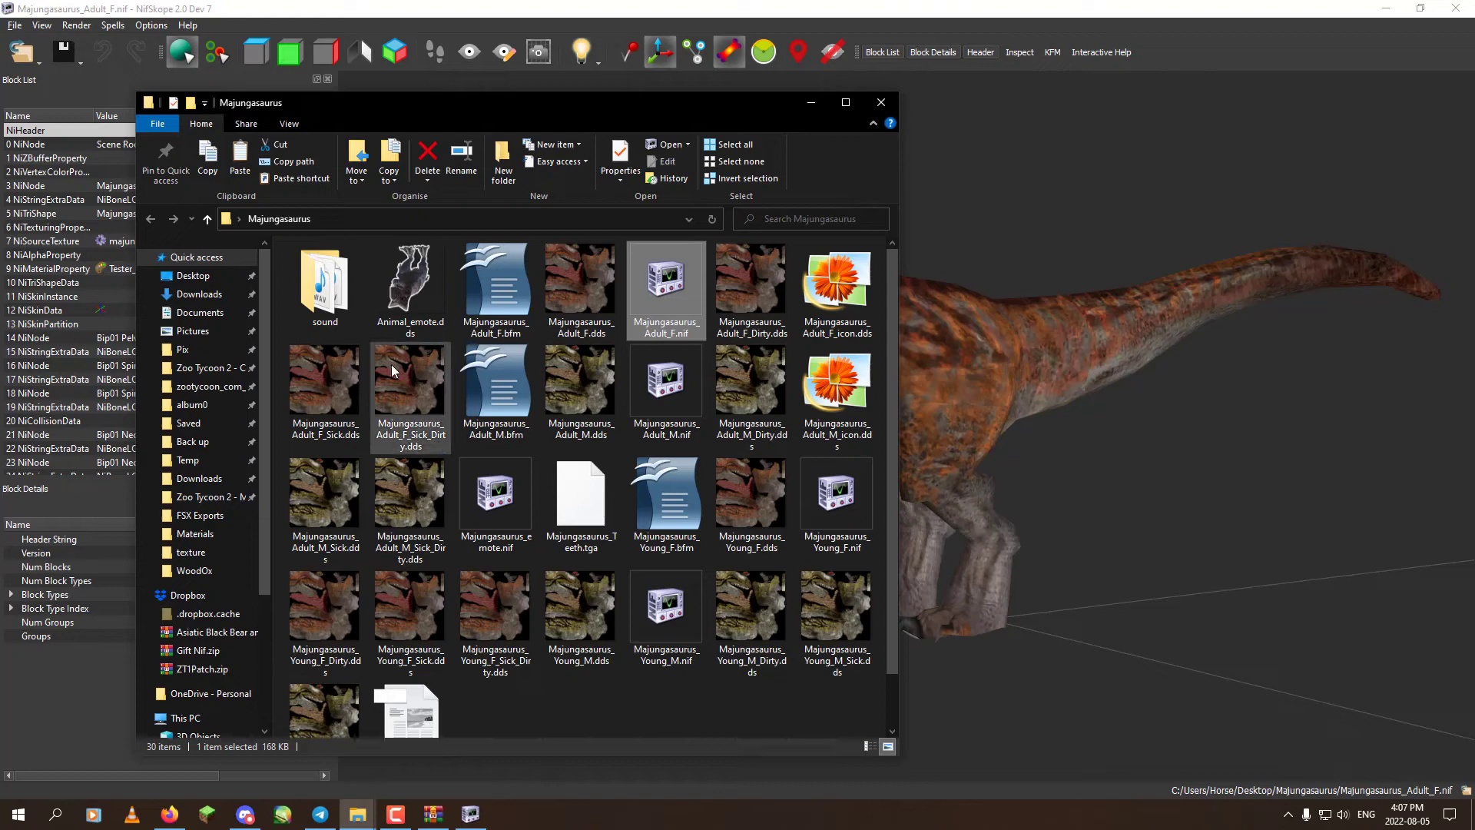
click(580, 275)
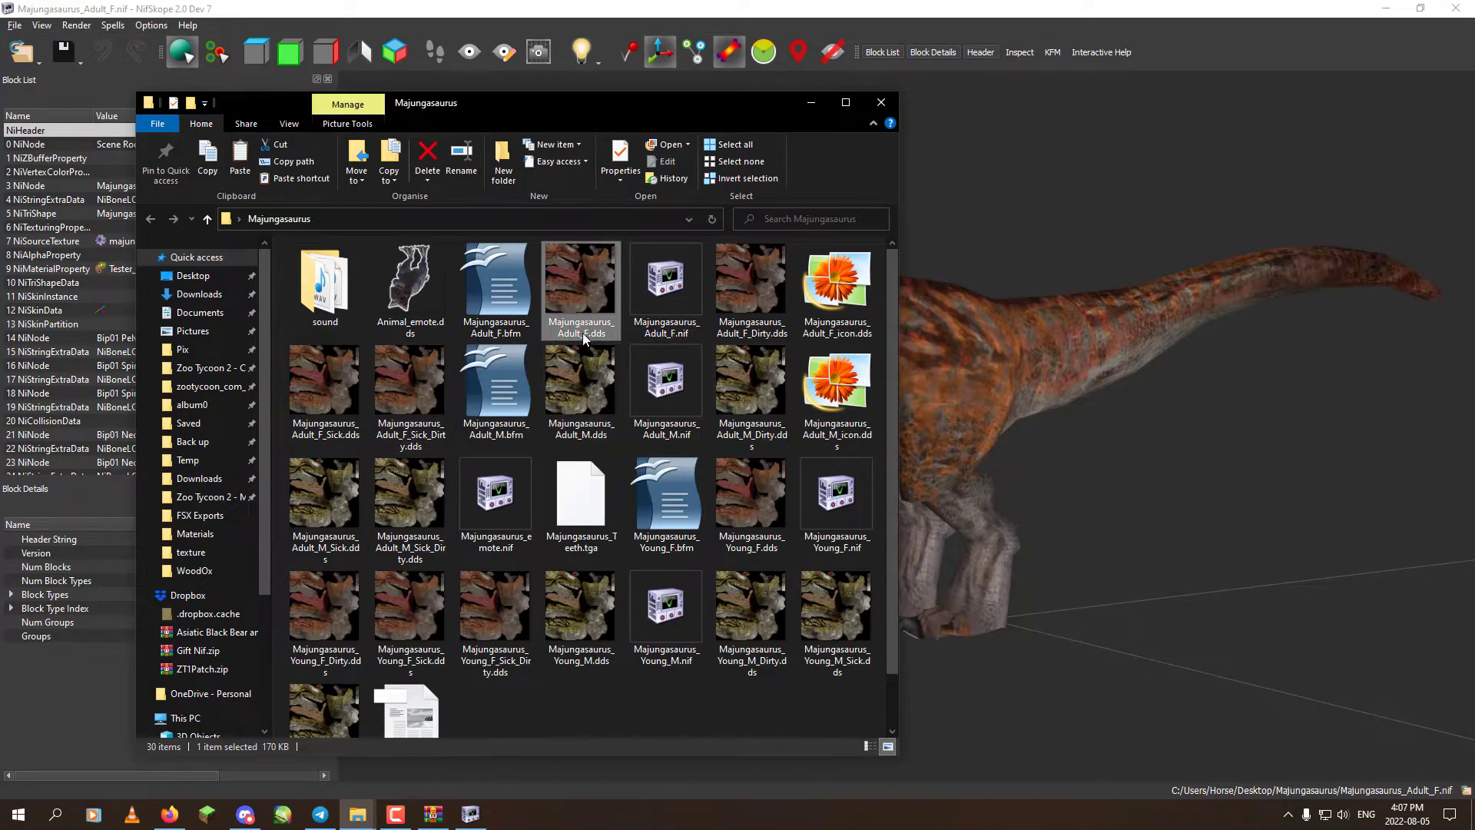
key(F2)
key(Escape)
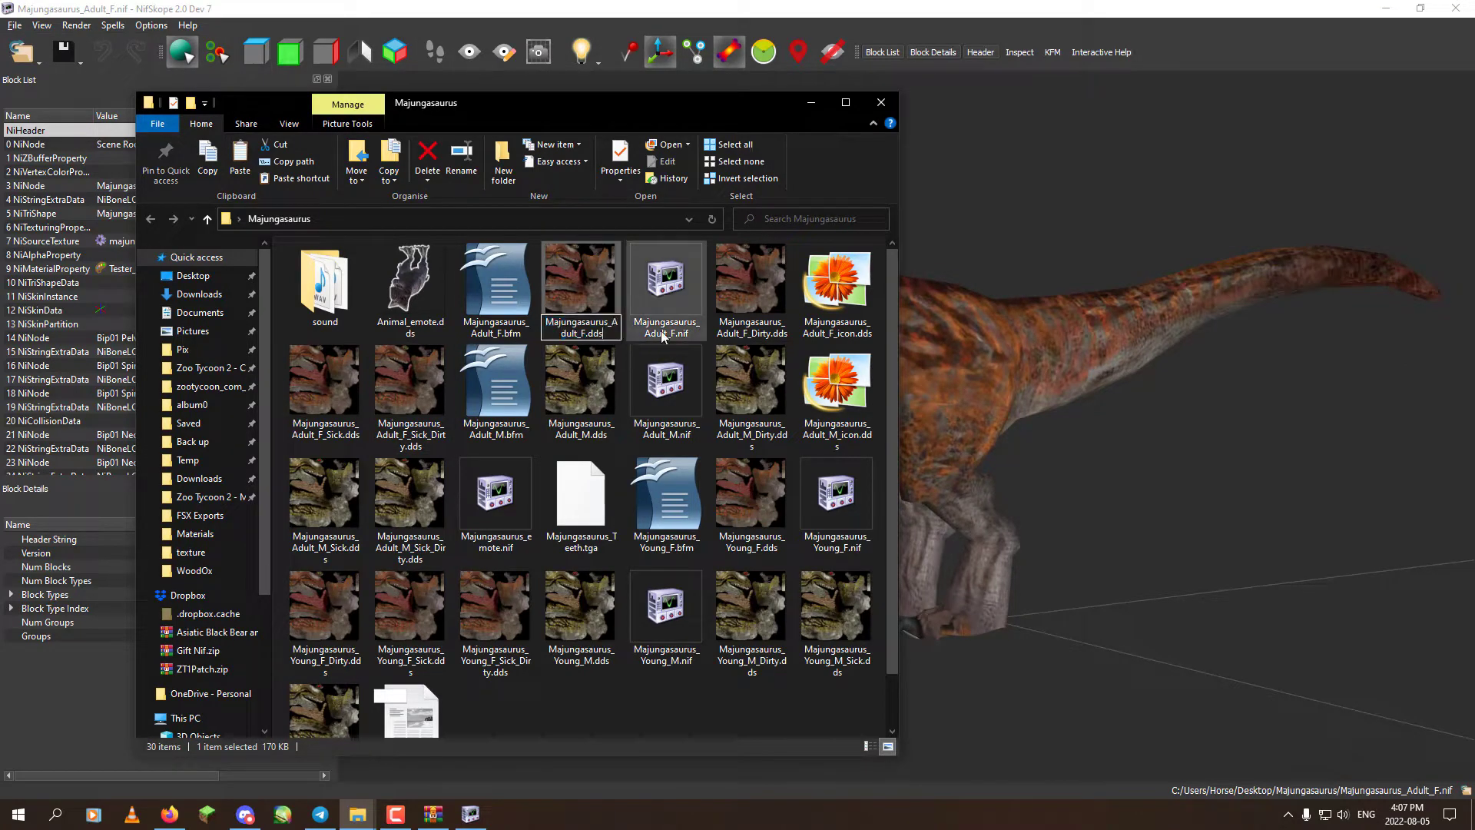
click(659, 293)
drag(449, 118, 805, 123)
click(232, 241)
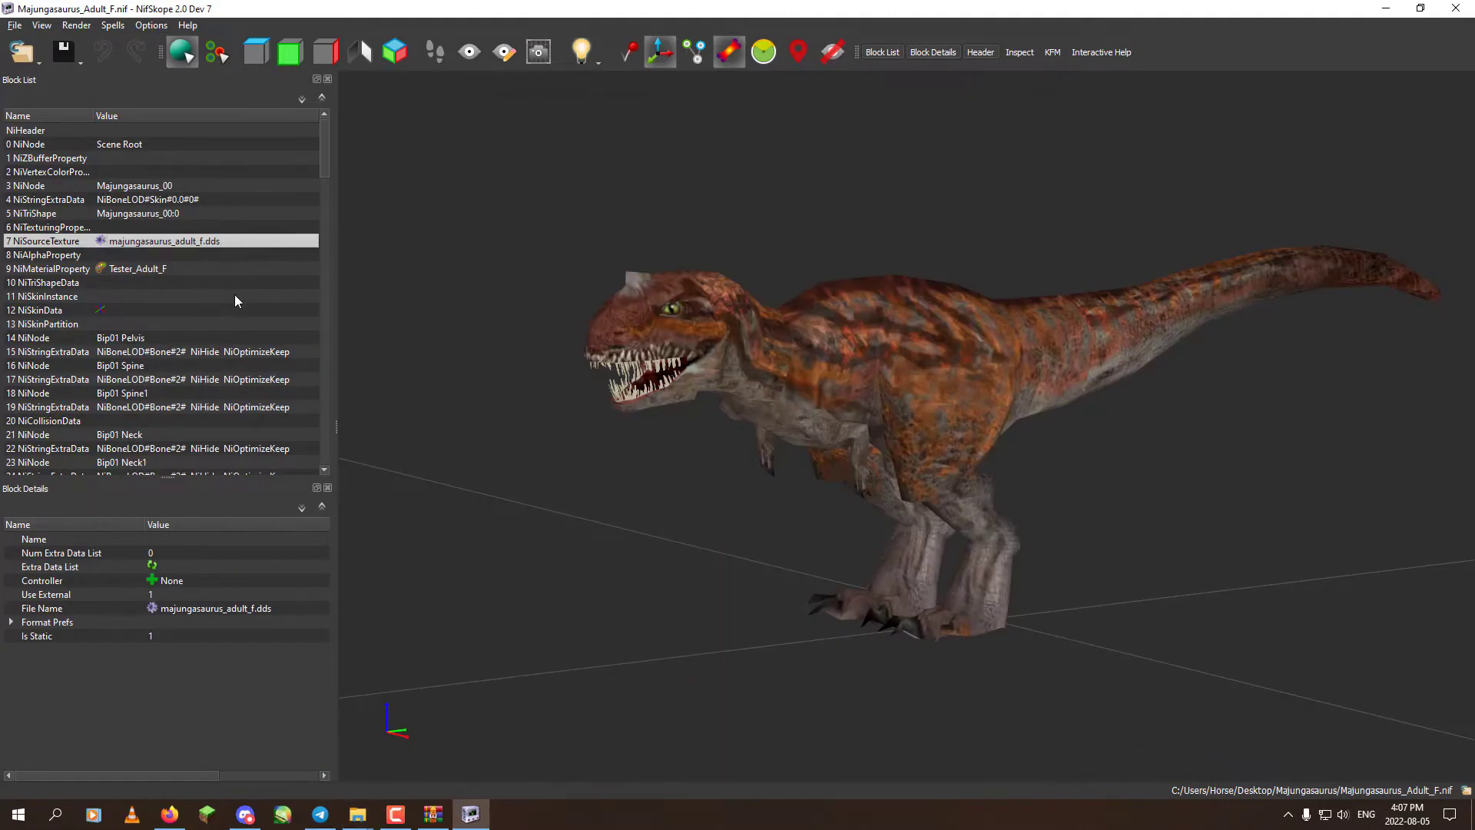
Copy the base name of the Majungasaurus_Adult_F.dds texture file in the extracted Majungasaurus folder.
mouse_move(357, 814)
click(415, 760)
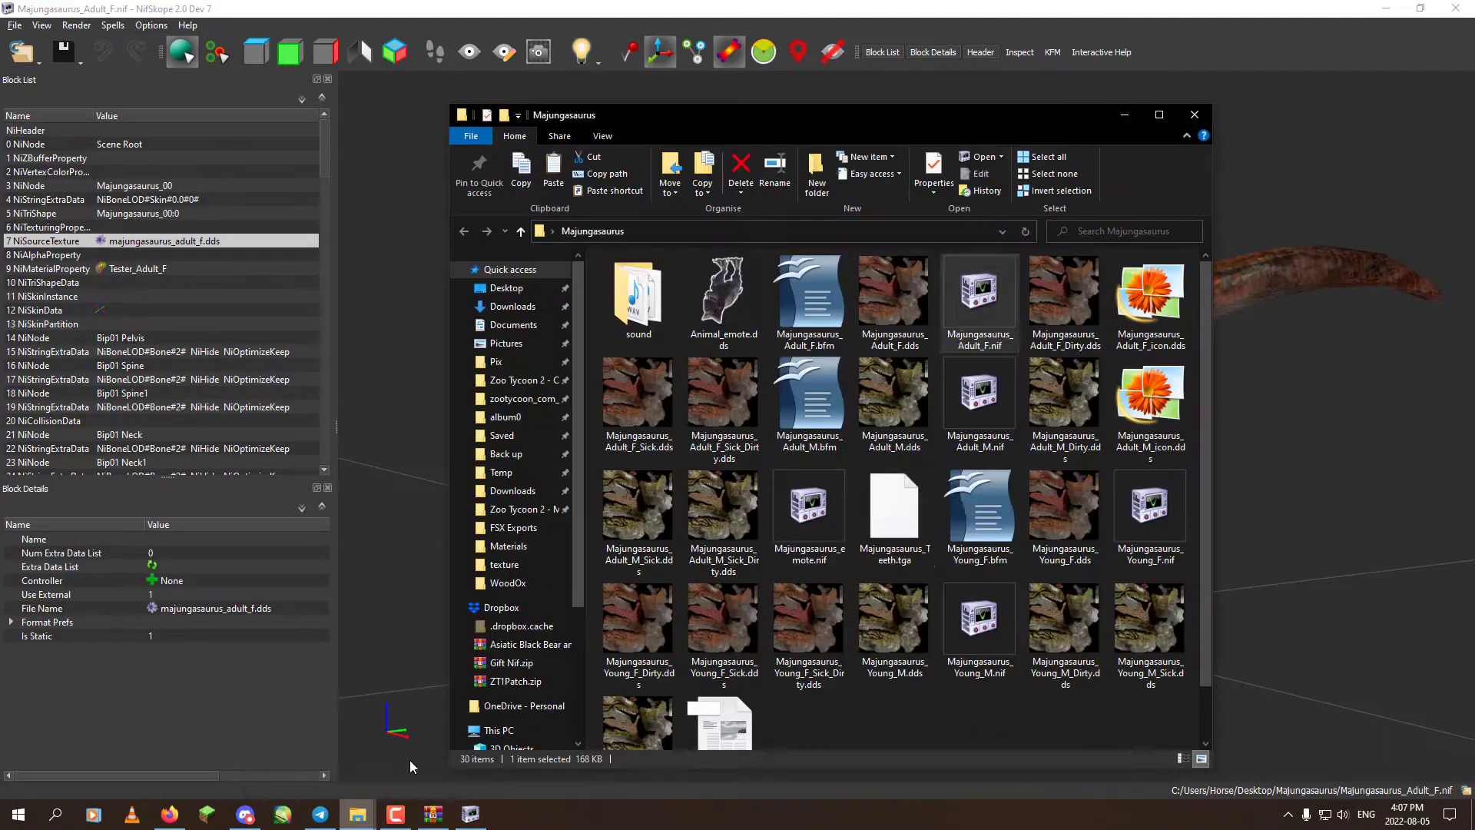
click(891, 323)
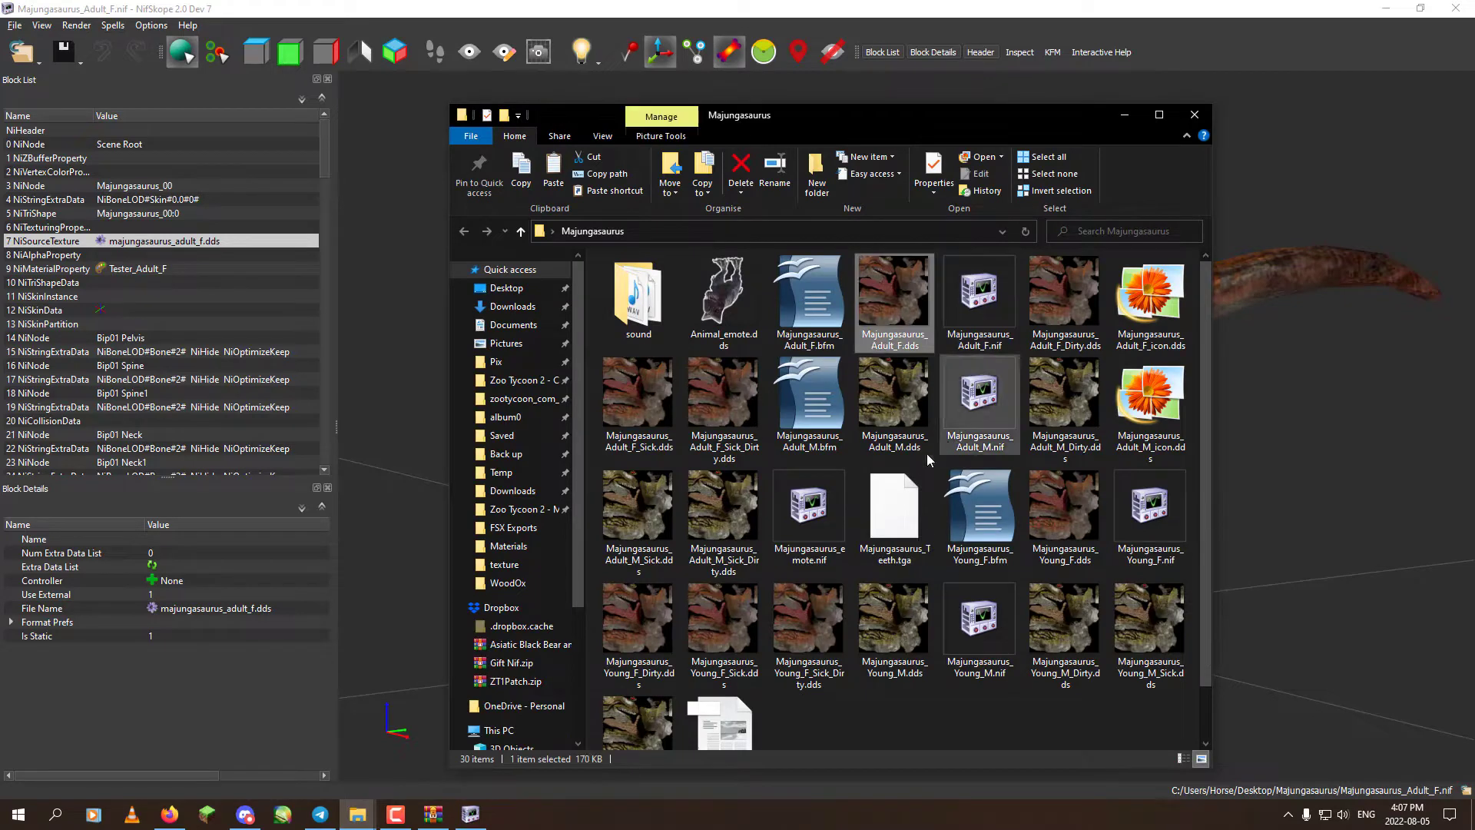
click(883, 349)
right_click(883, 349)
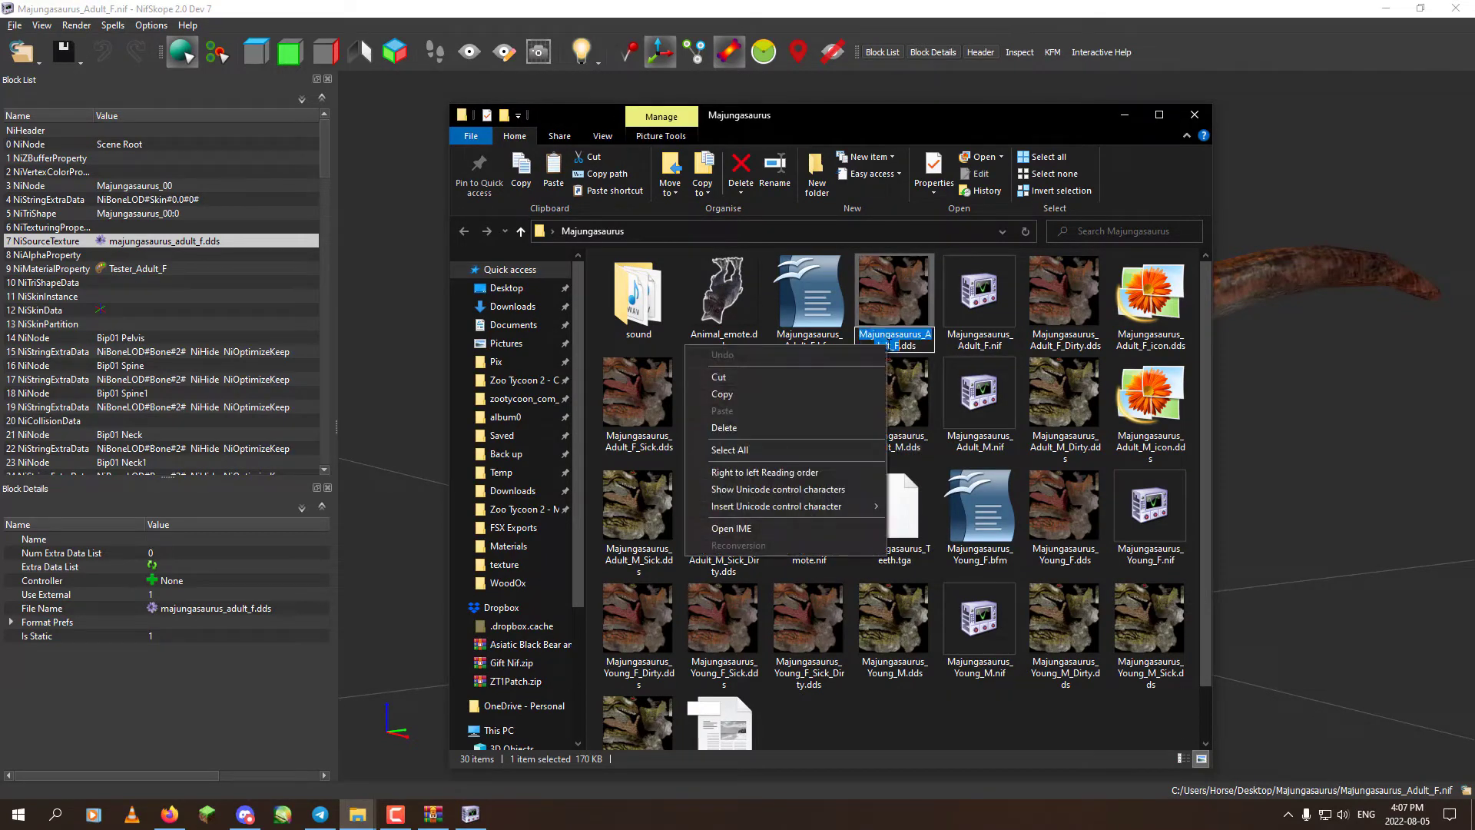
click(754, 399)
Set the File Name of the model's body NiSourceTexture block to Majungasaurus_Adult_F.dds using the copied name.
click(212, 594)
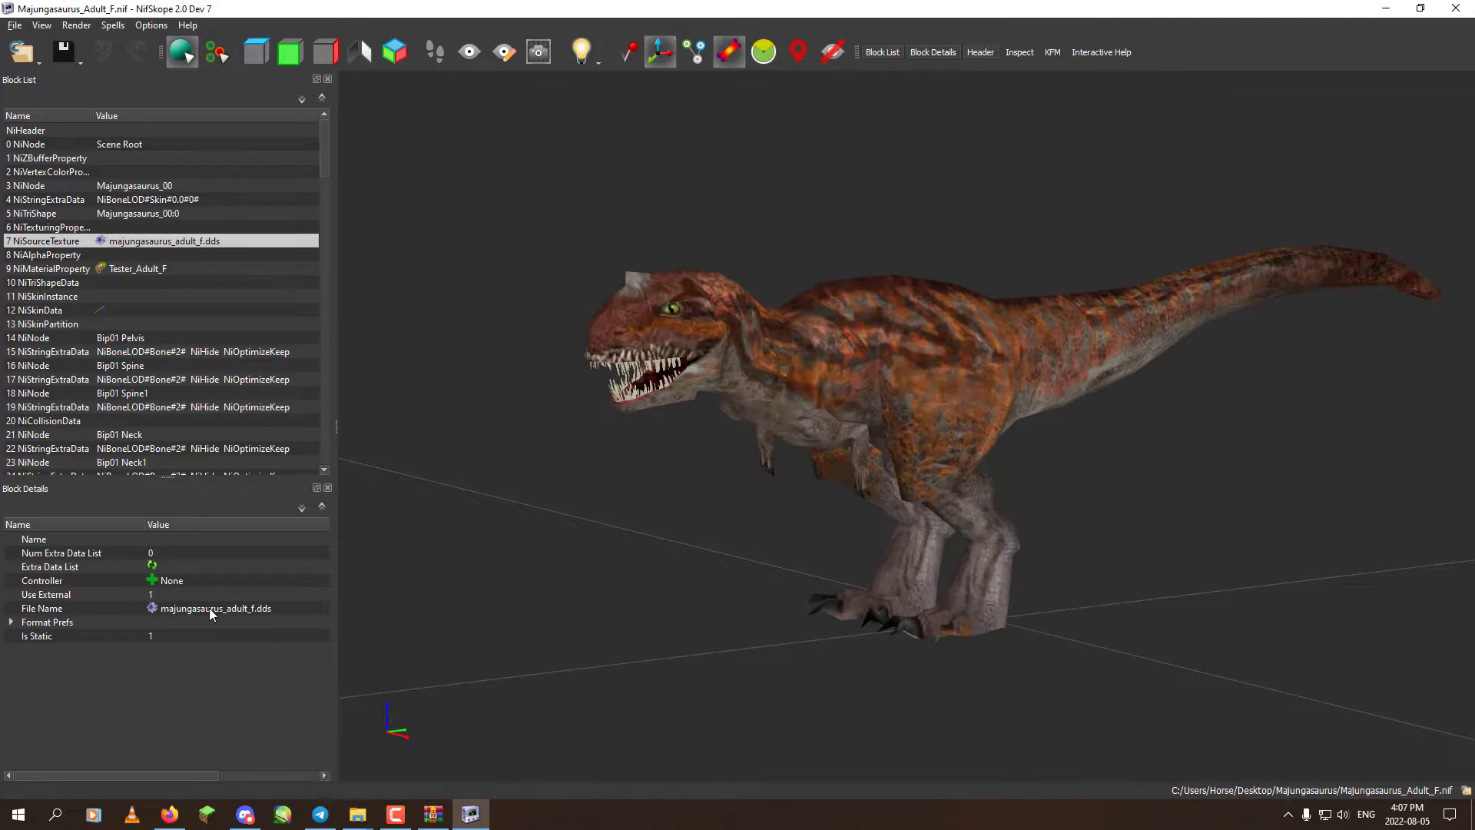
double_click(212, 608)
key(ctrl+v)
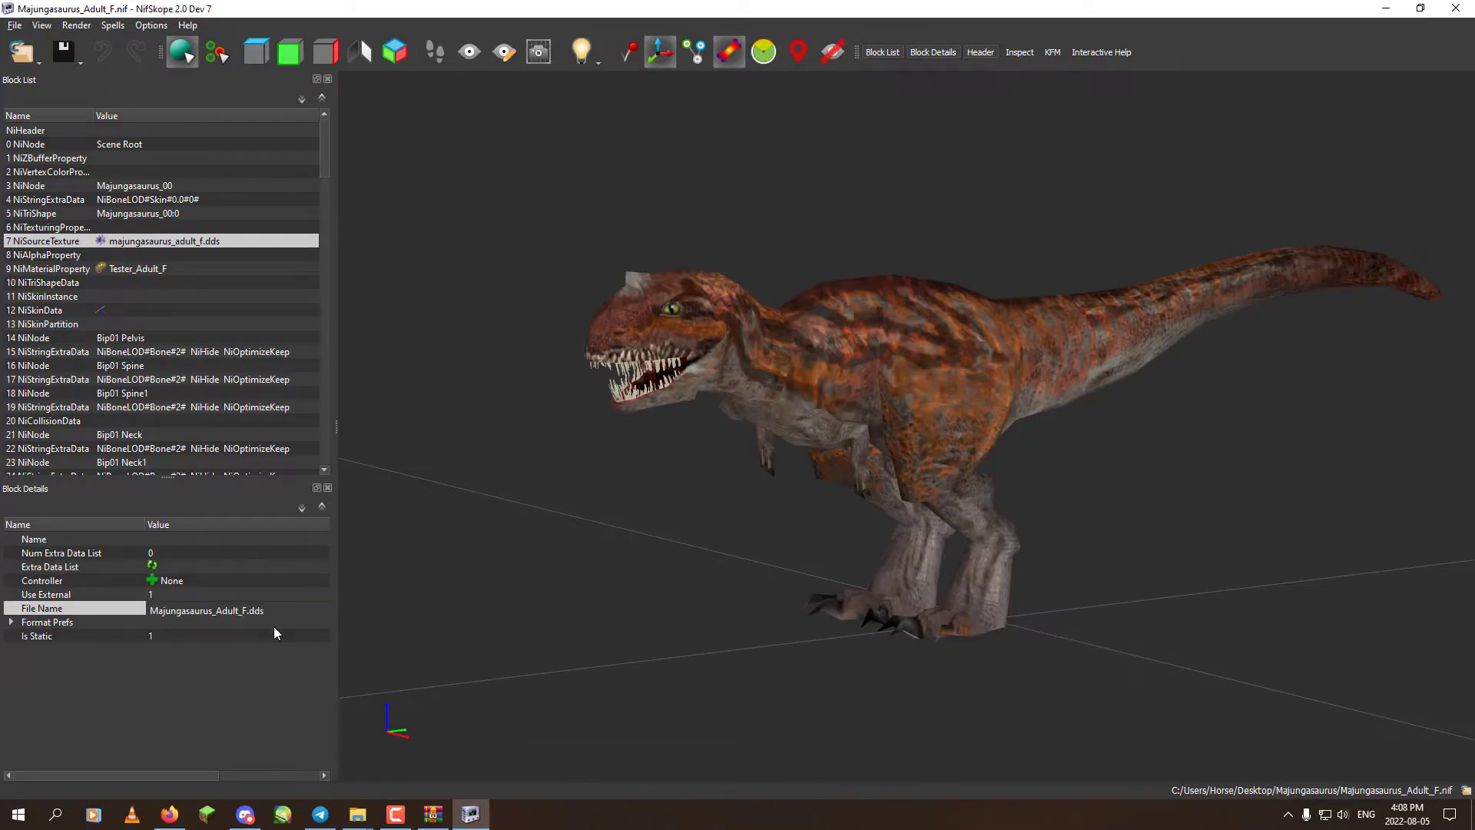
key(Return)
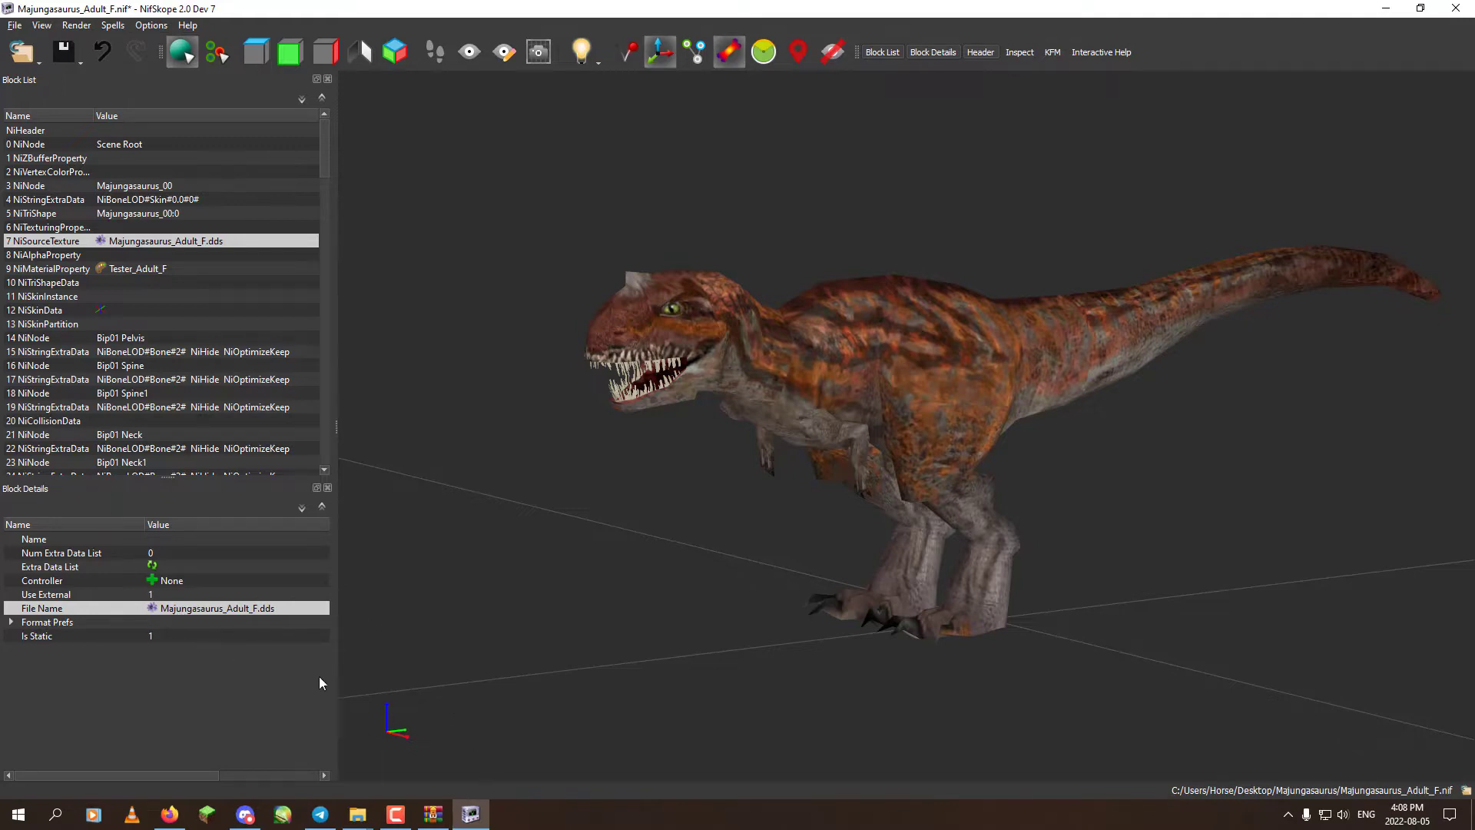
Inspect the name and colour settings of the body's NiMaterialProperty block without changing them.
middle_drag(775, 500, 656, 552)
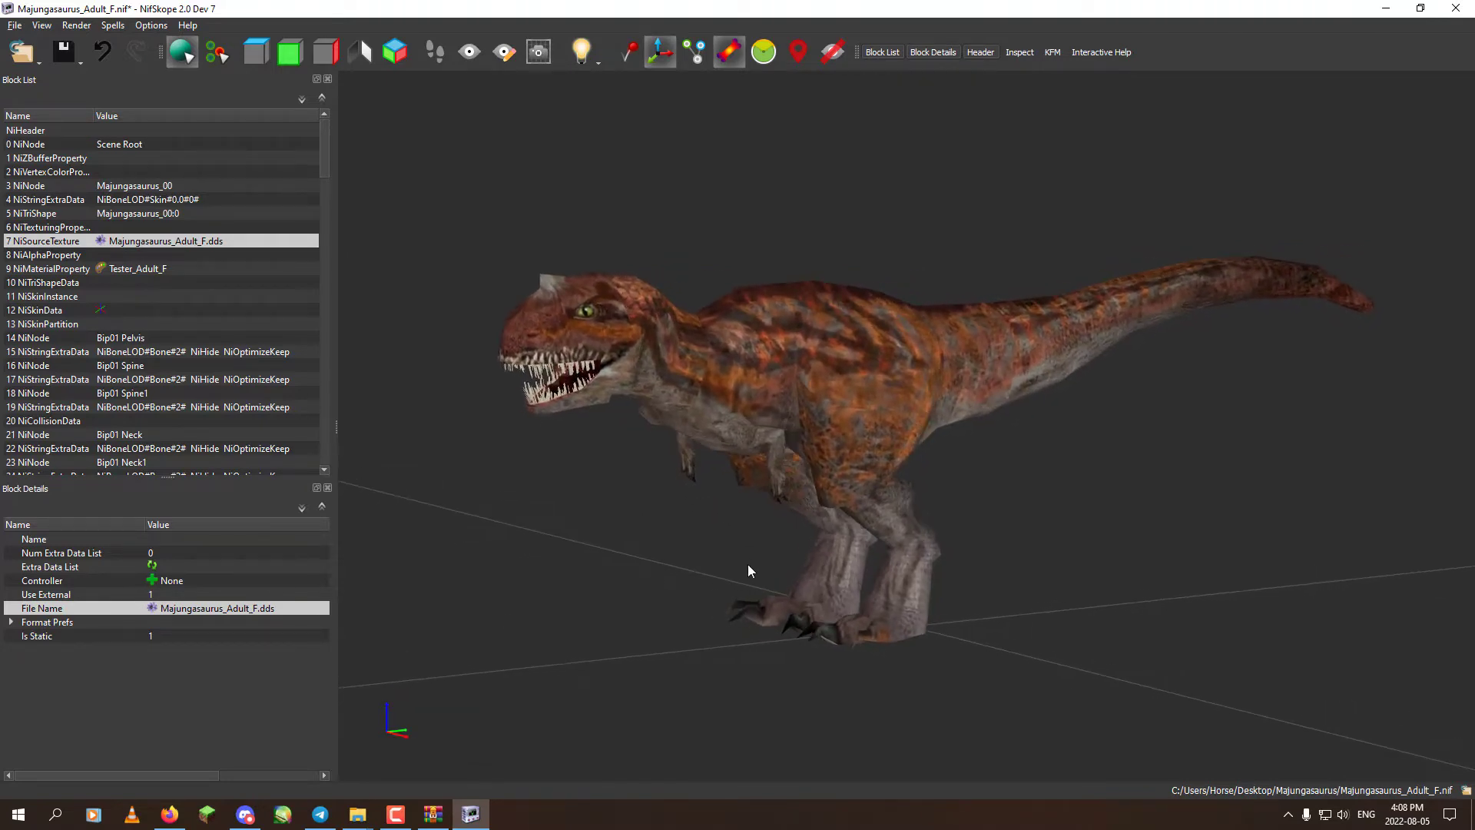
drag(749, 565, 757, 567)
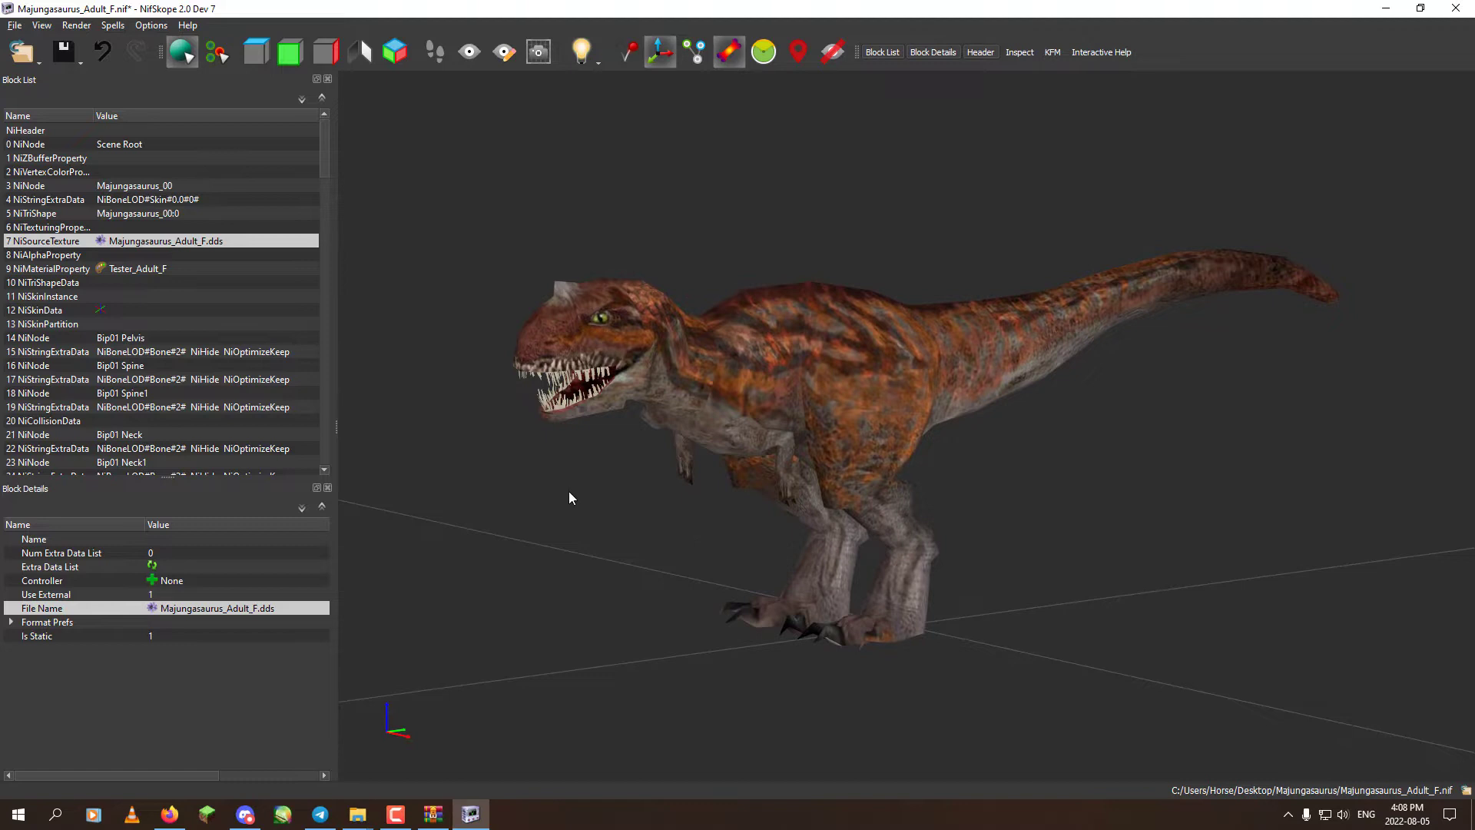
drag(589, 500, 589, 482)
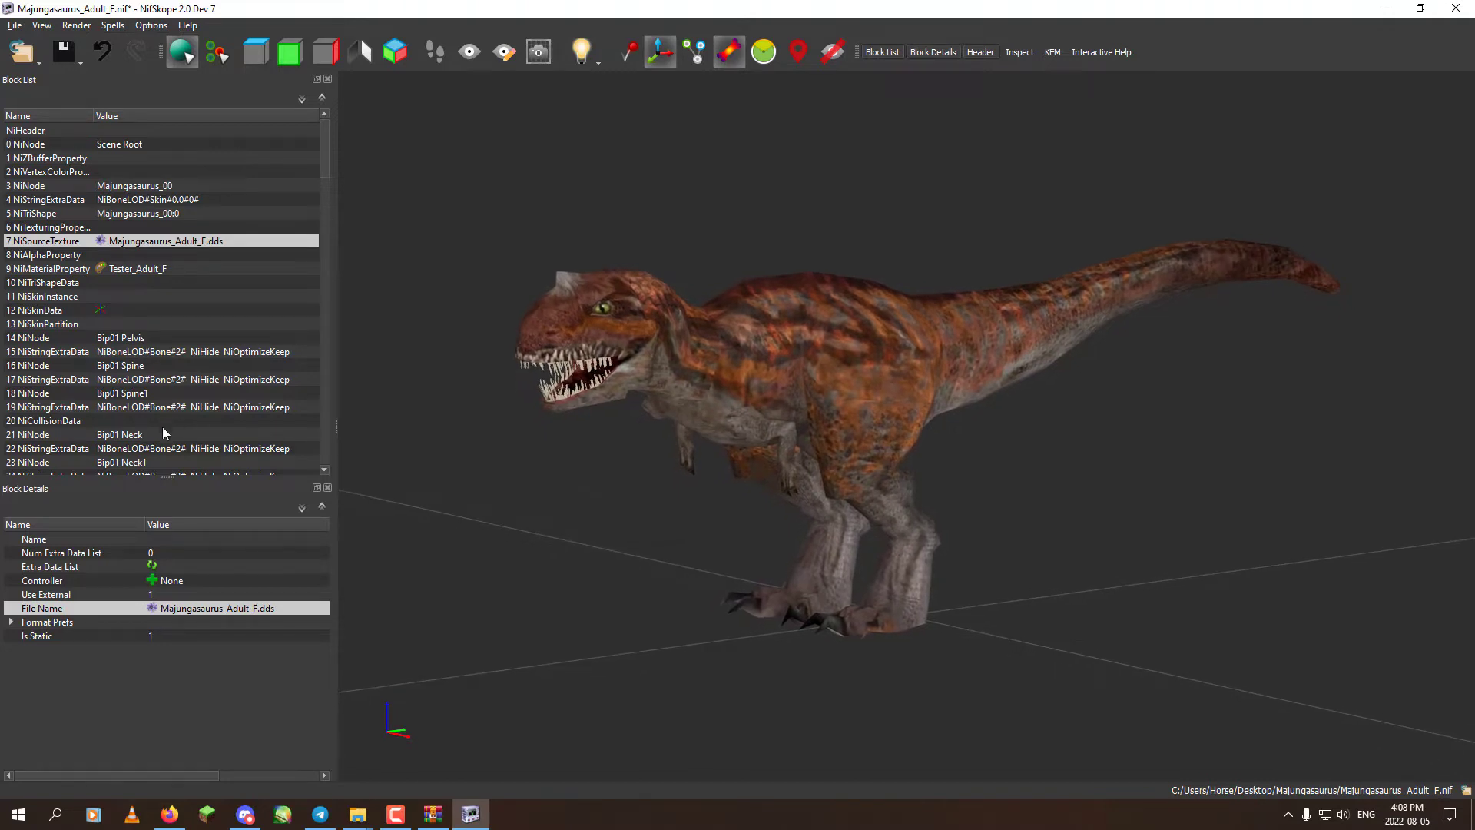
drag(325, 155, 326, 164)
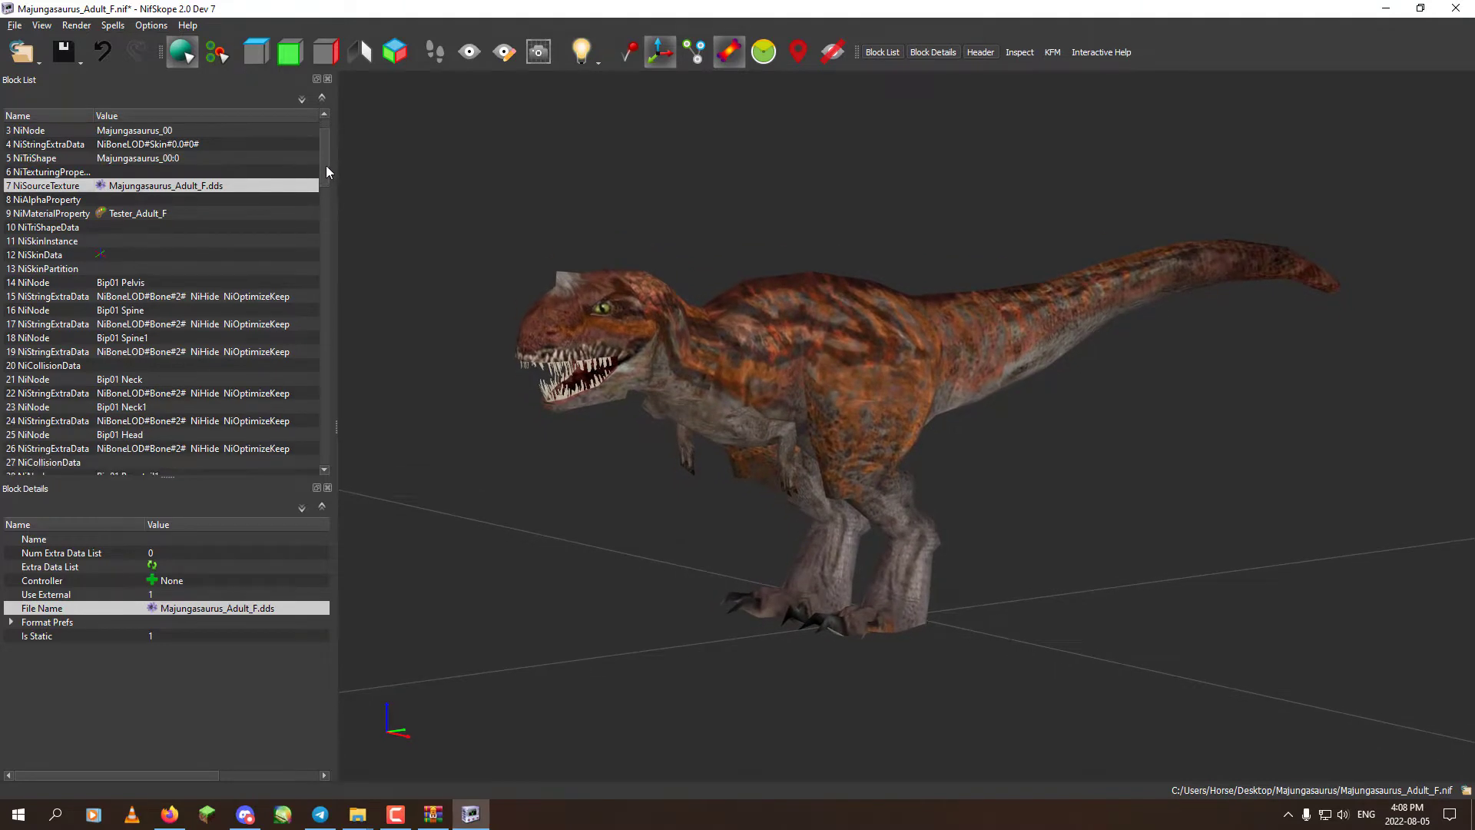
click(163, 209)
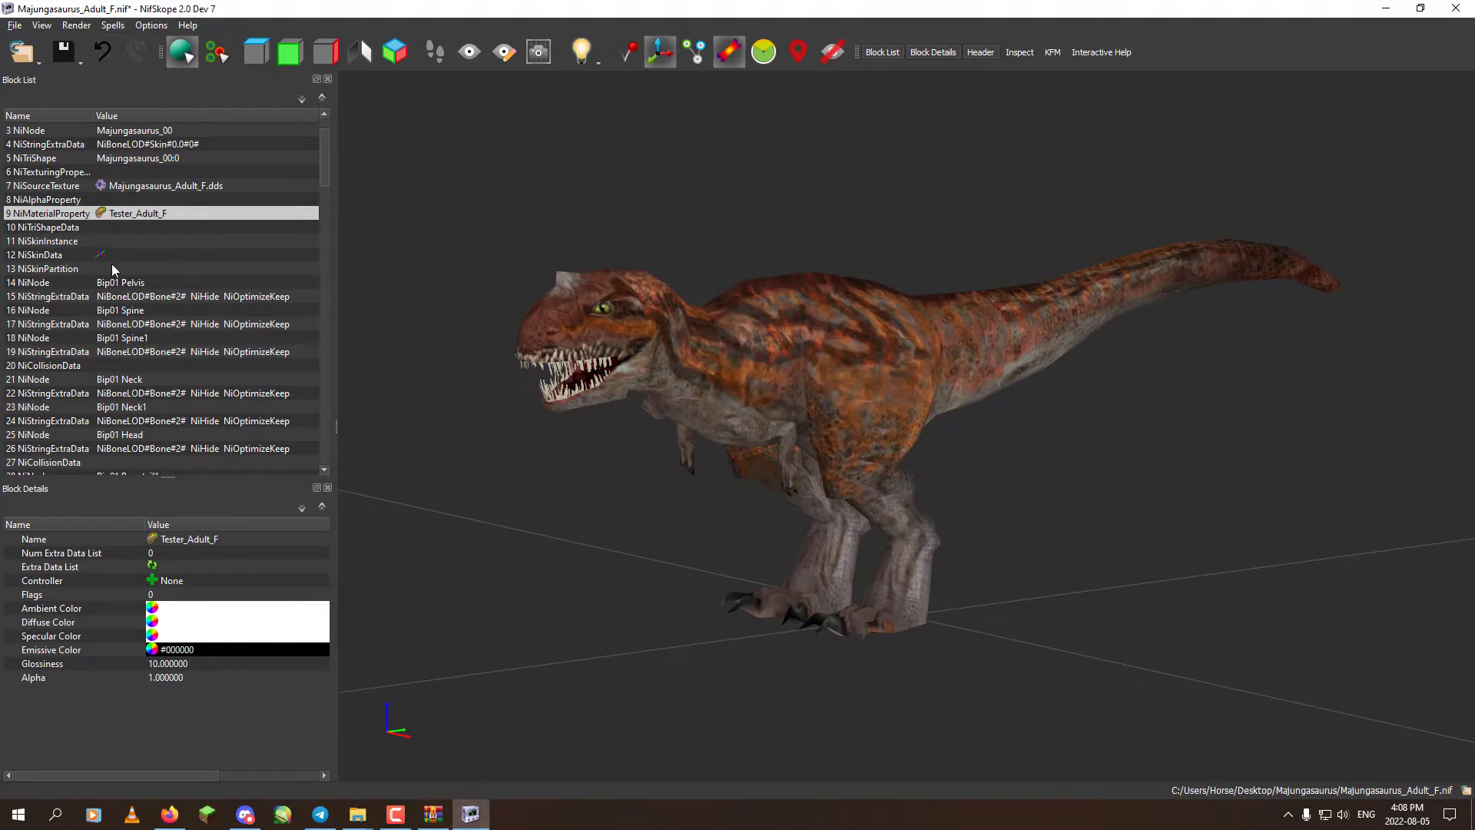
click(155, 543)
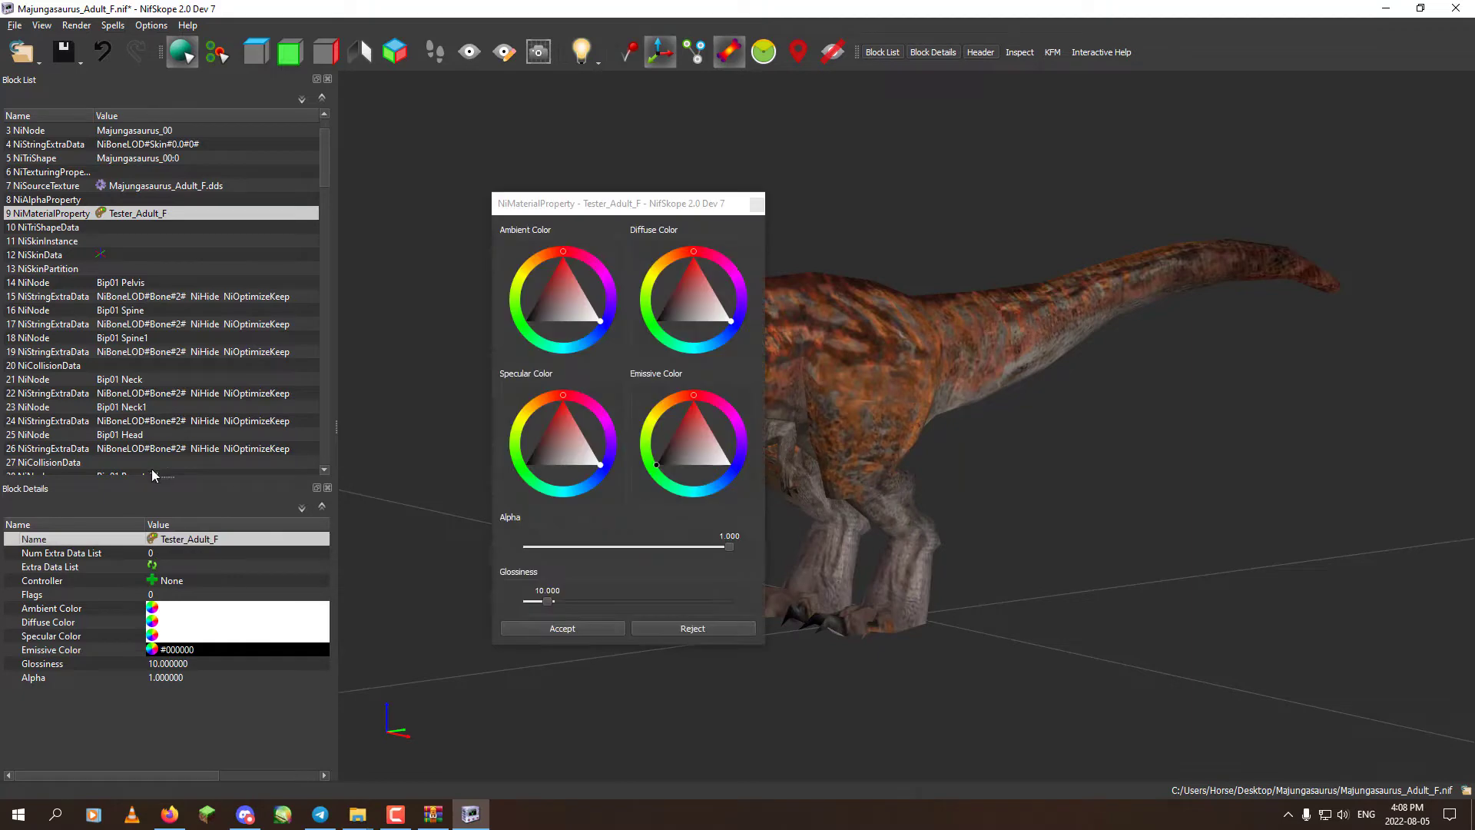
click(756, 205)
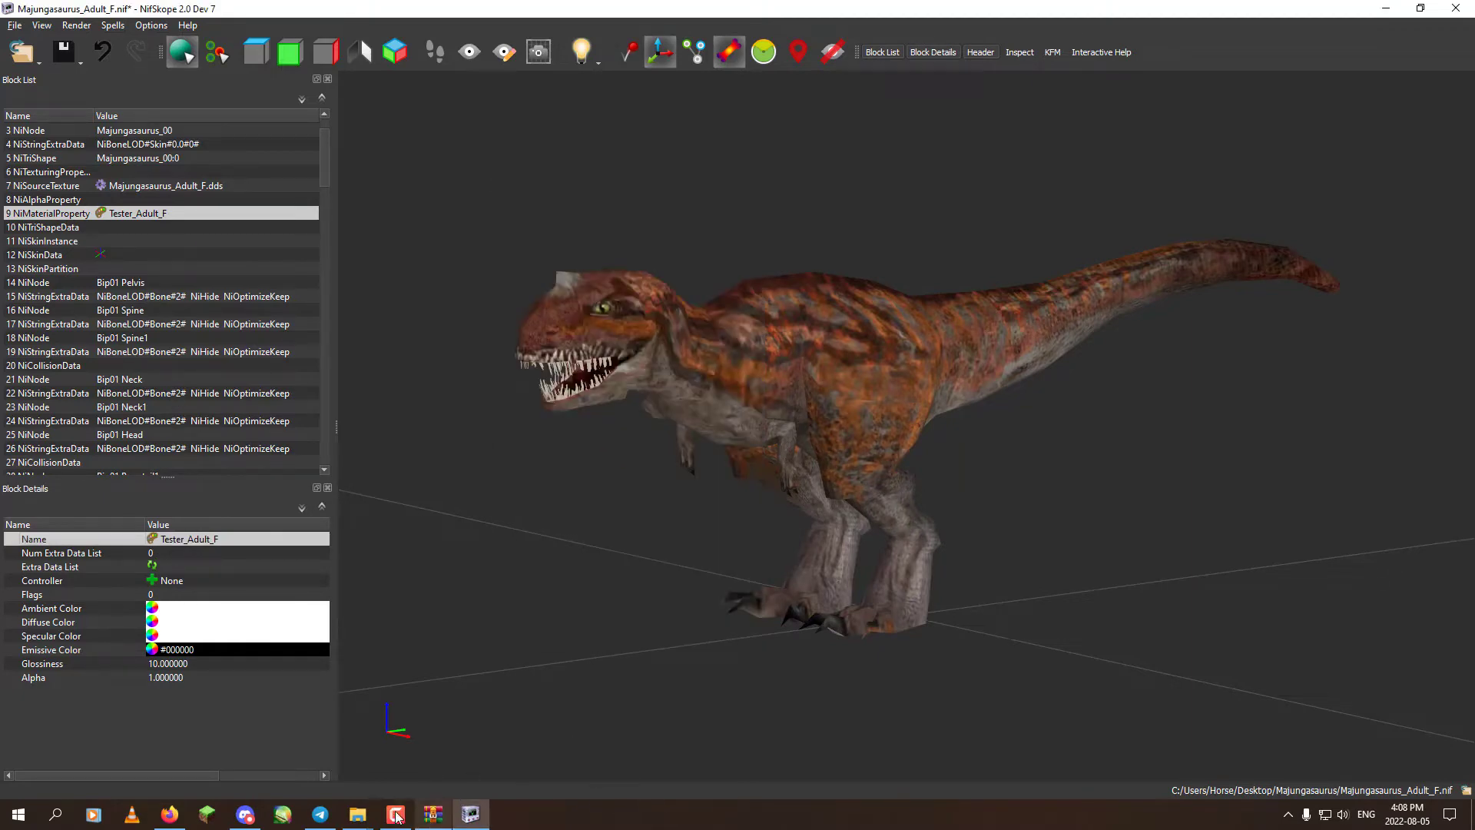
Open Majungasaurus_Adult_F.xml from the ai folder of the Majungasaurus.z2f archive.
click(428, 820)
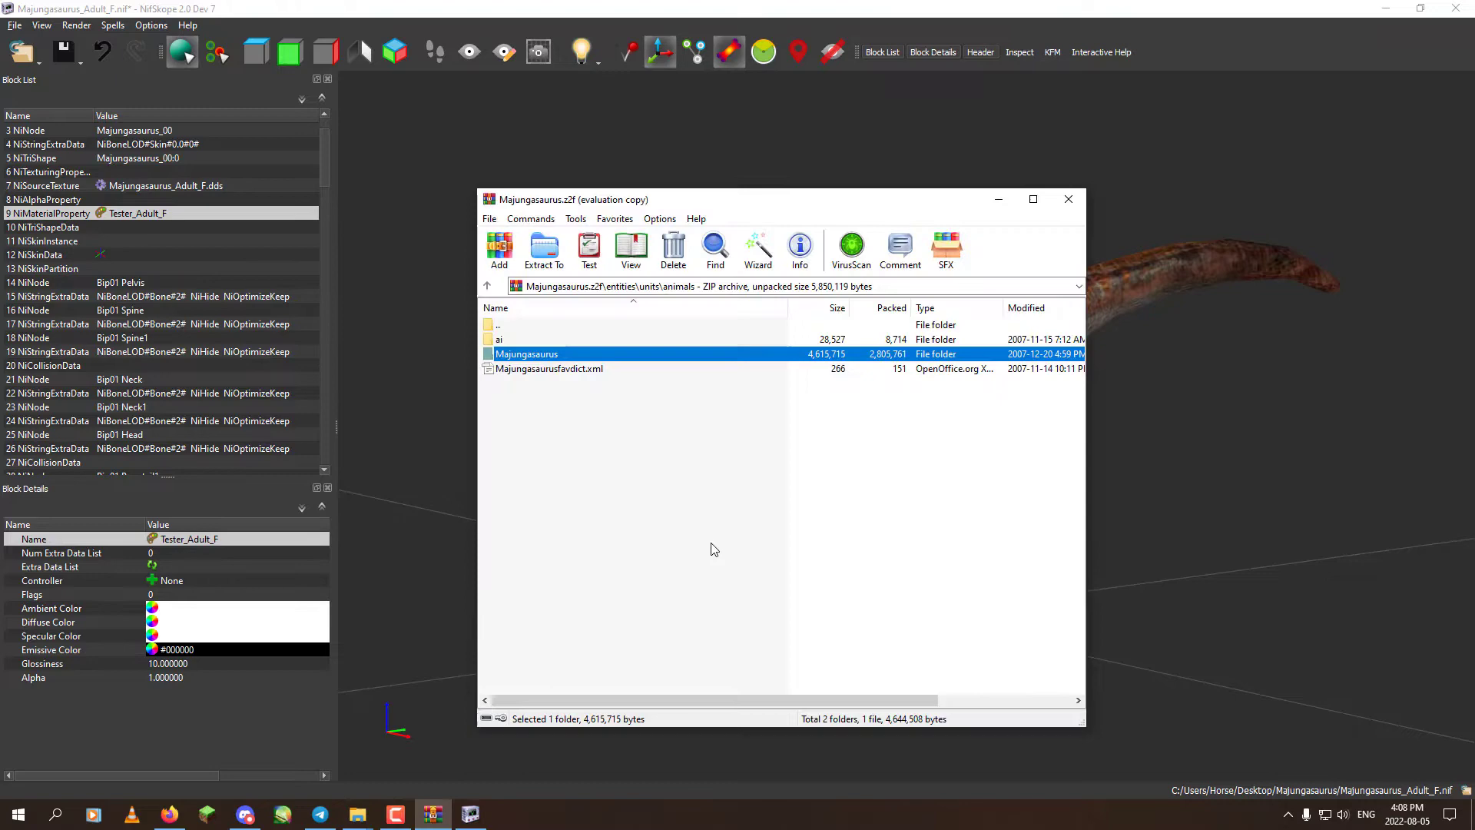
double_click(503, 340)
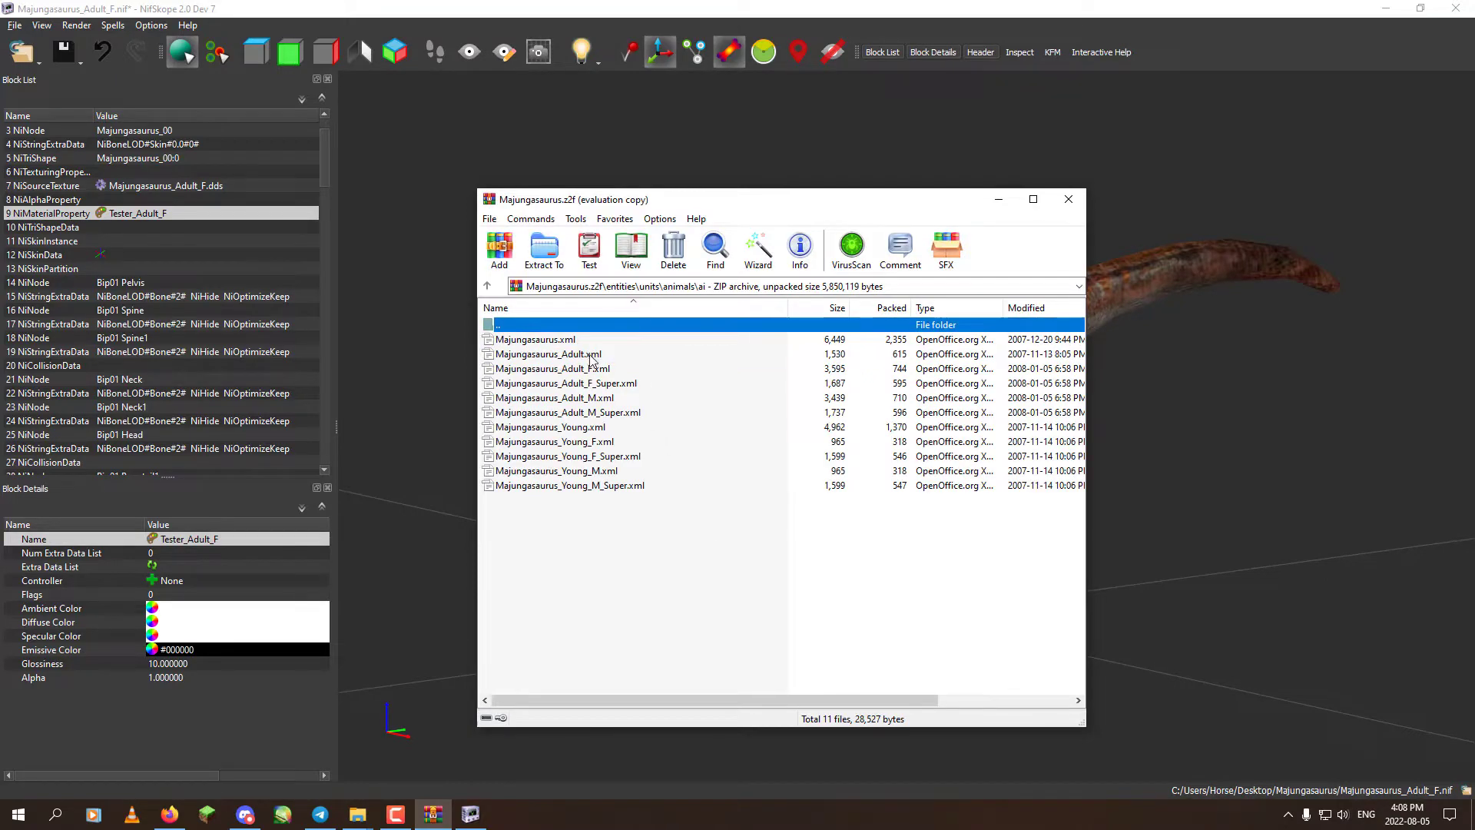
click(596, 388)
double_click(566, 372)
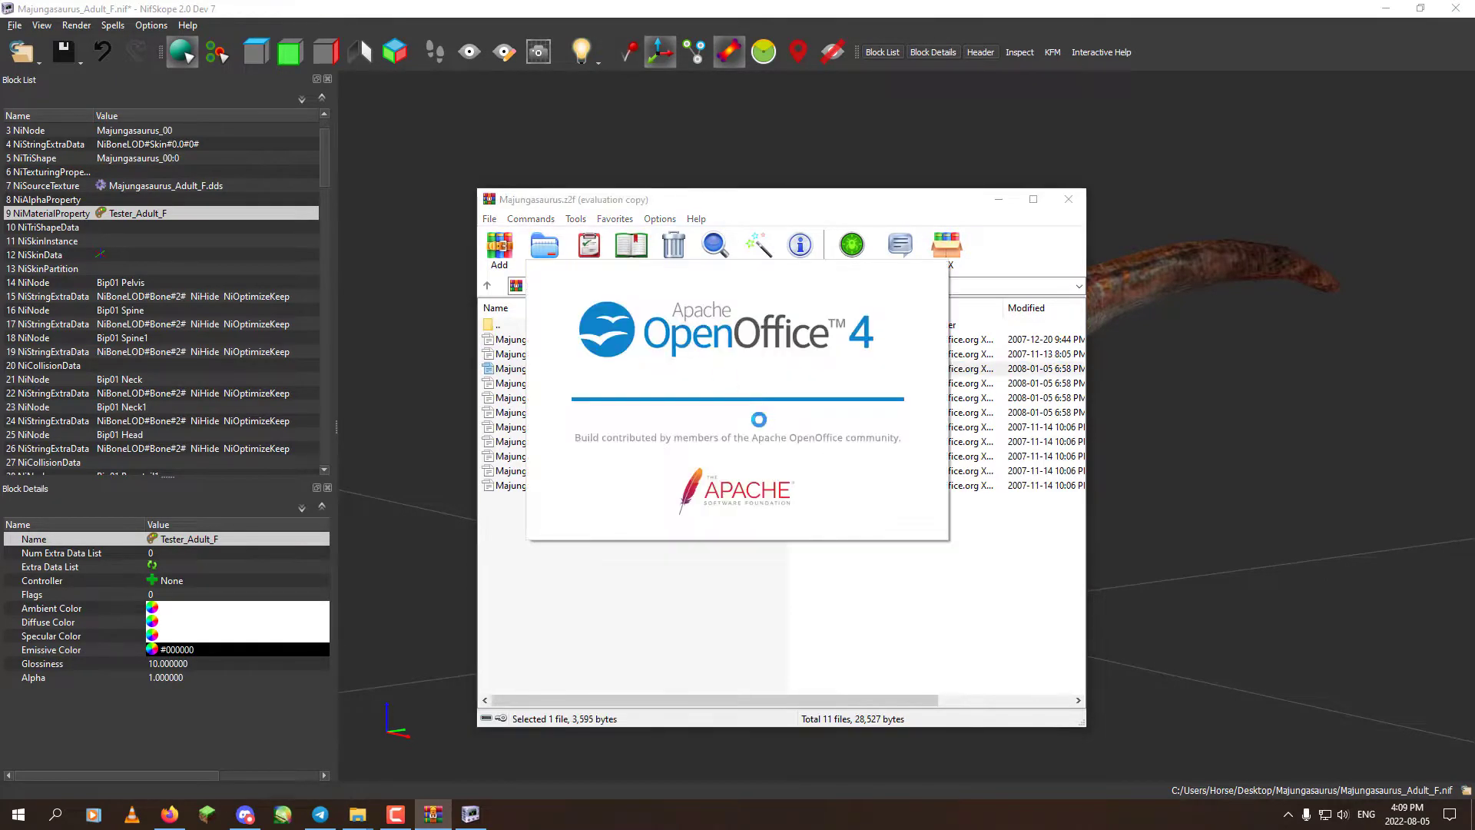
click(572, 210)
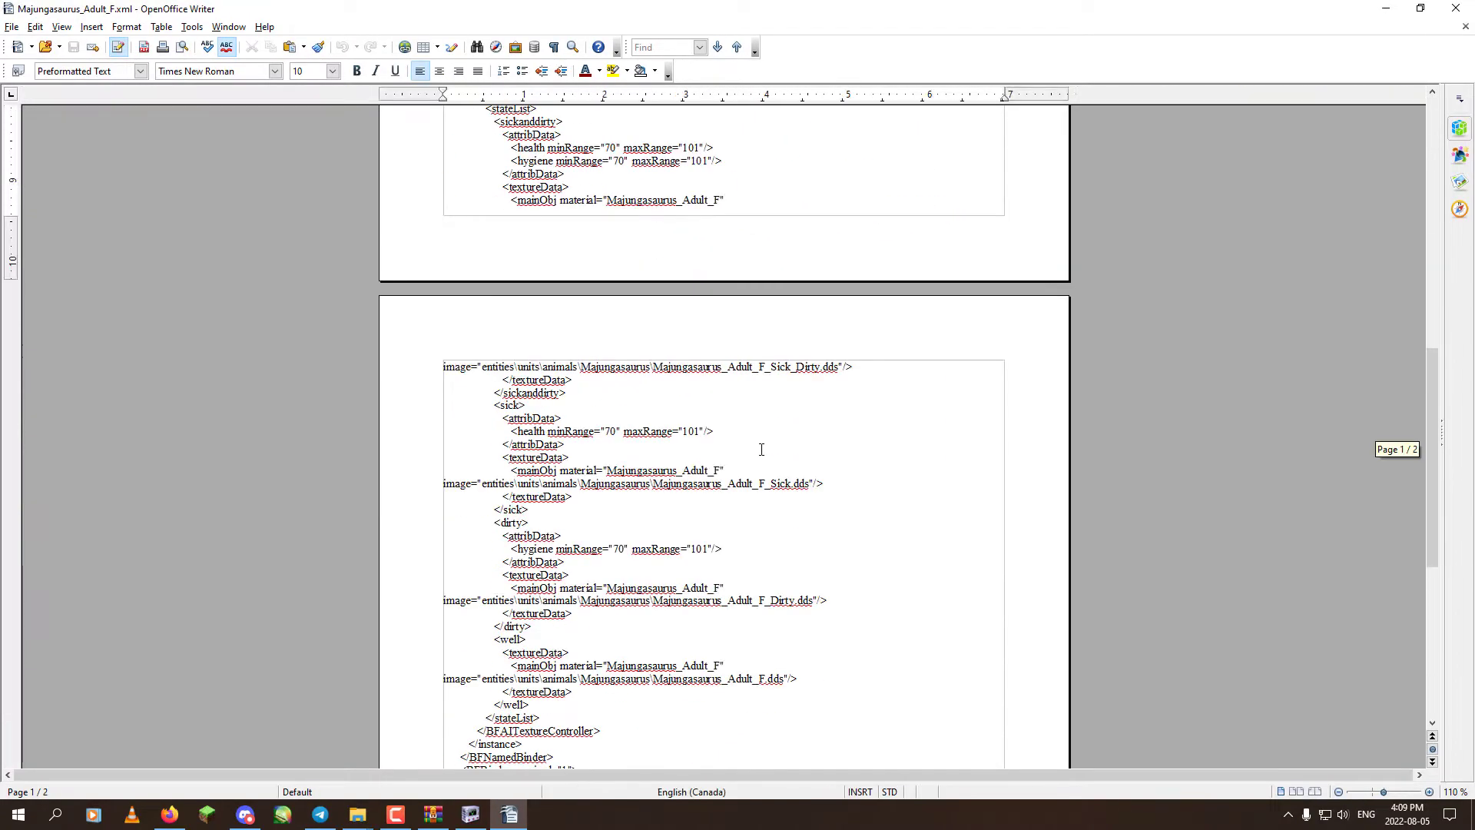
Copy the material name Majungasaurus_Adult_F from the sick state's texture data in the XML and close the document.
scroll(751, 462, down, 9)
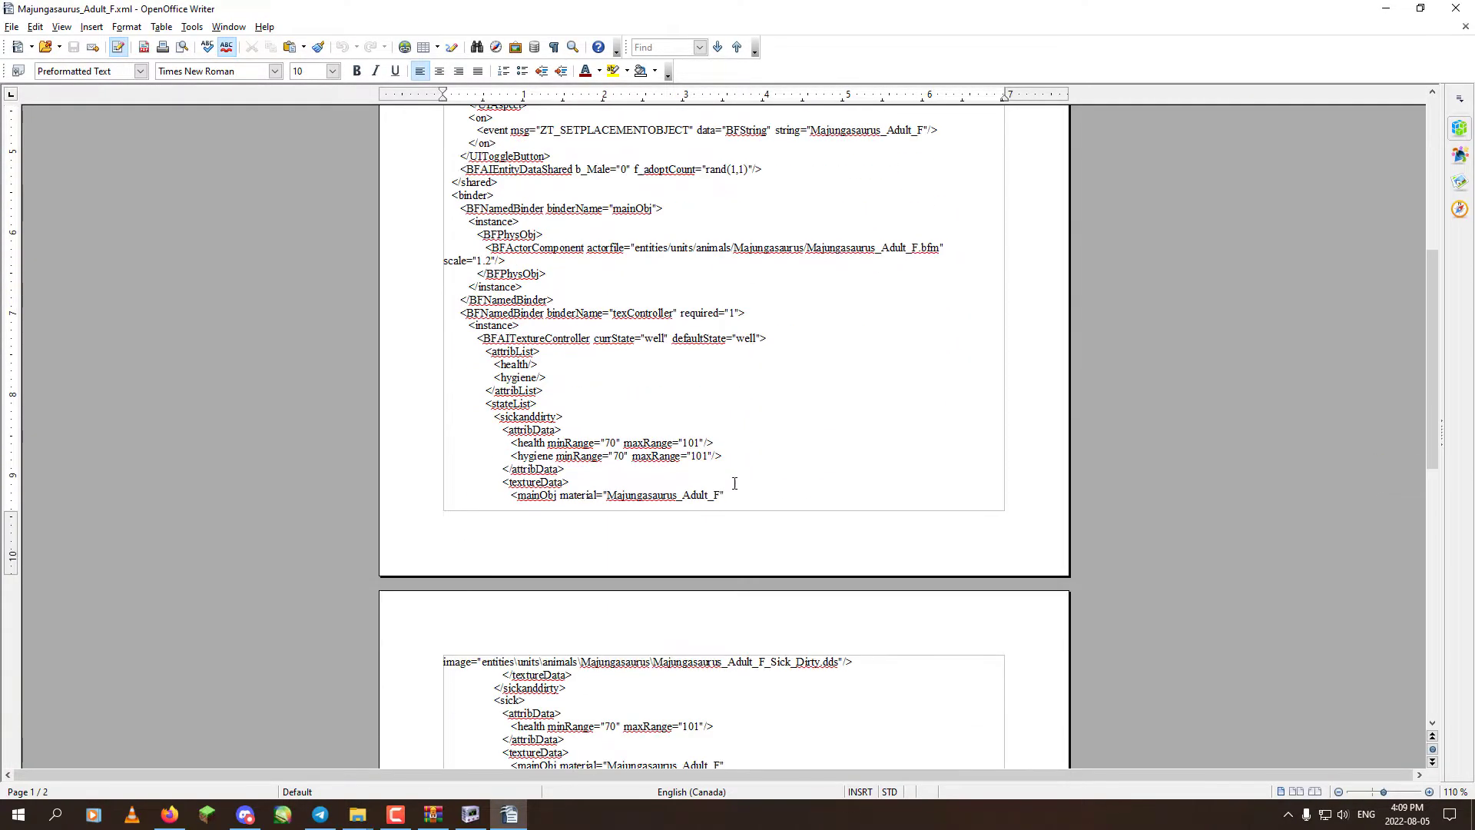
scroll(730, 486, down, 3)
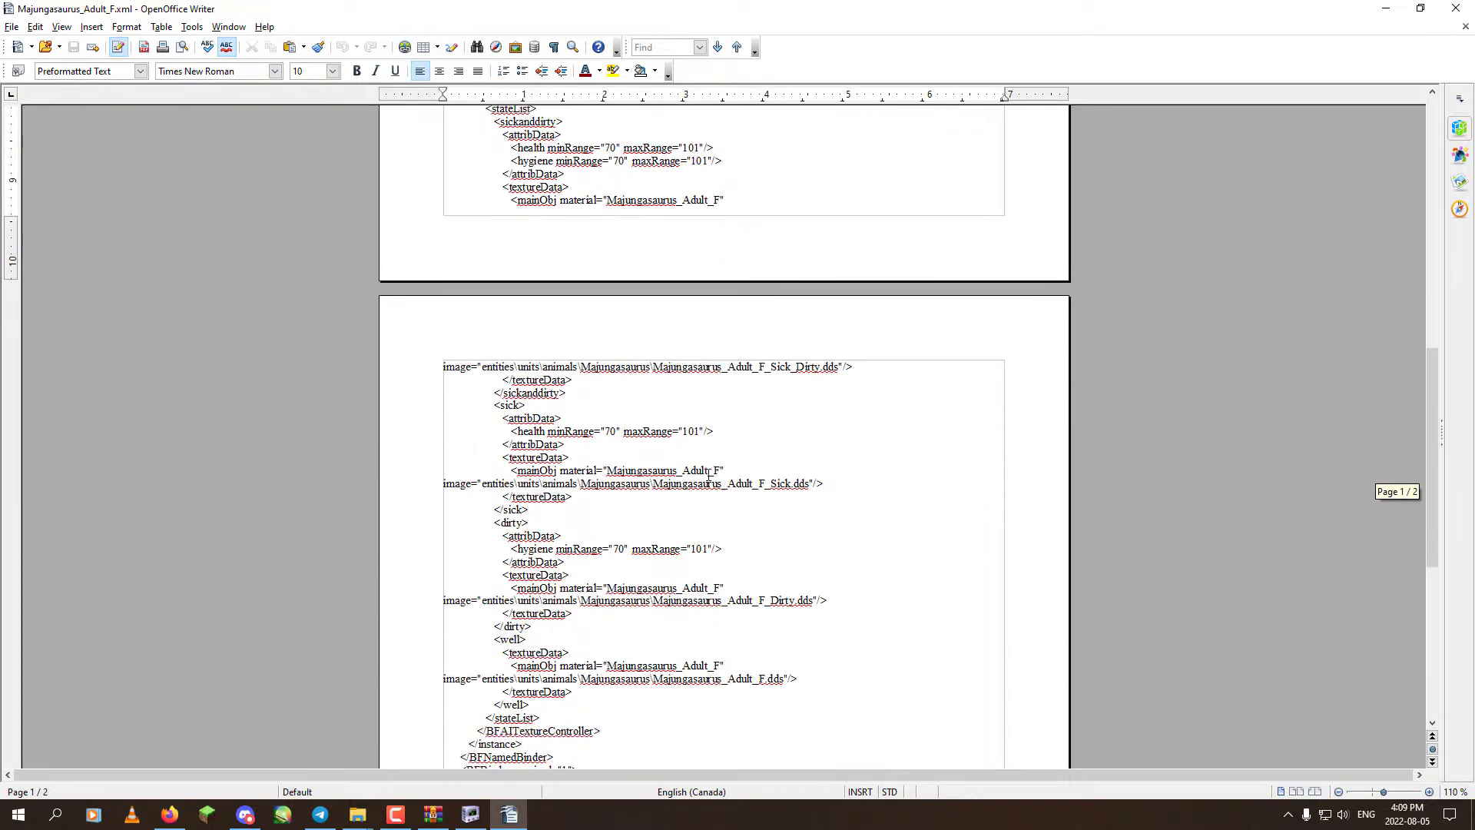
drag(560, 475, 625, 470)
click(726, 470)
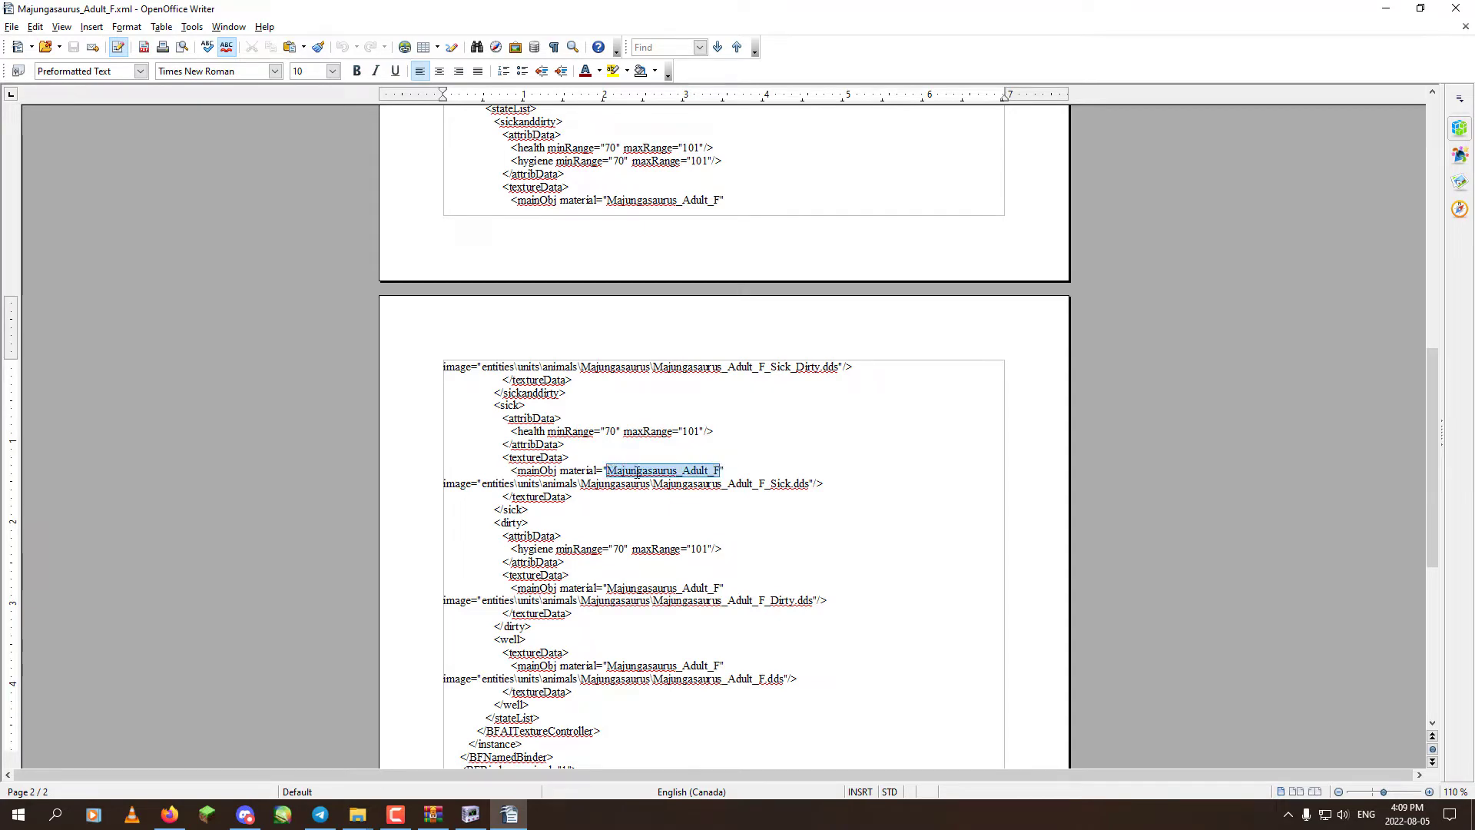
right_click(637, 470)
click(676, 739)
click(1455, 8)
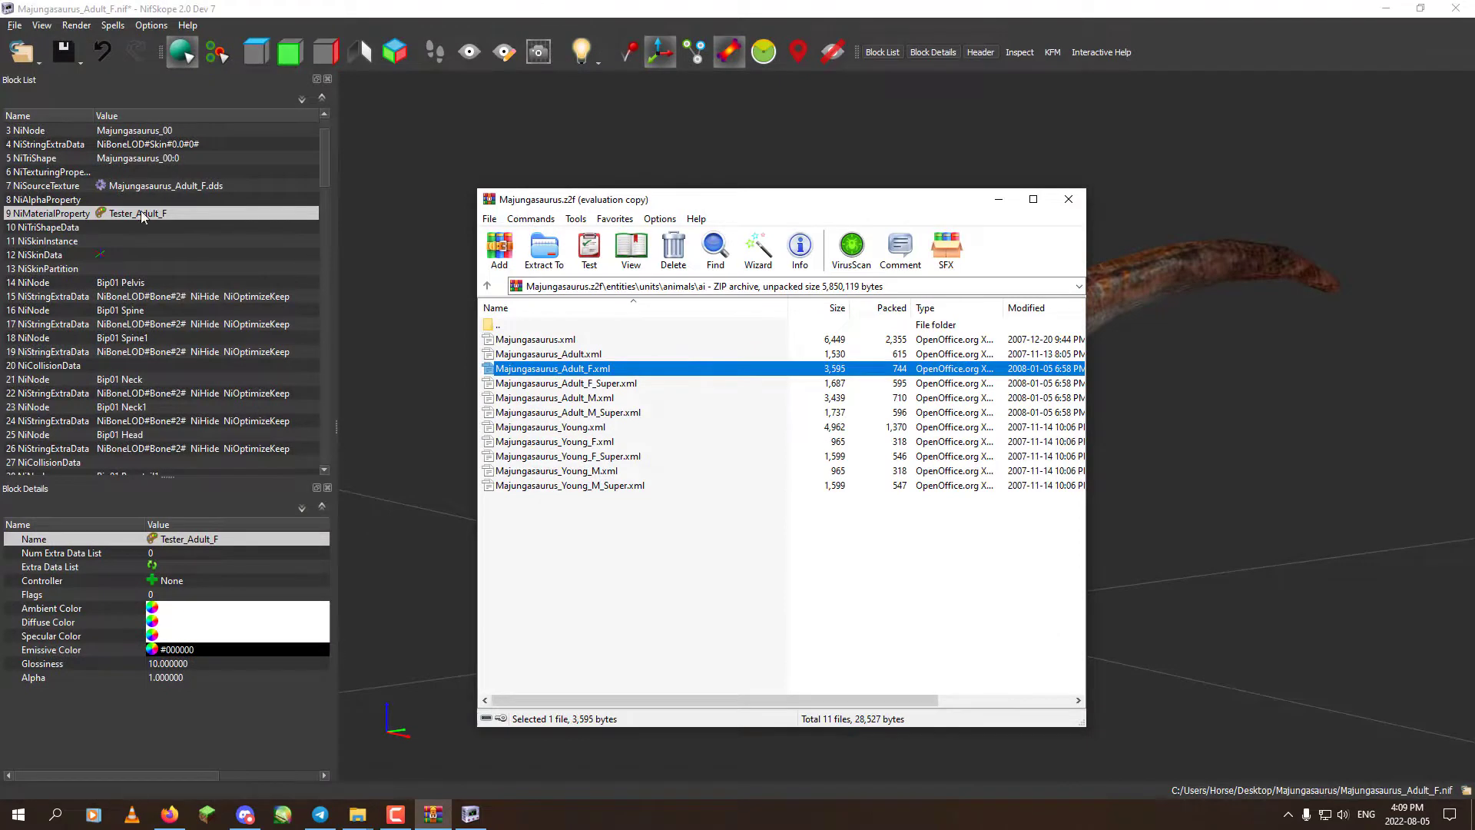
Rename the model's Tester_Adult_F NiMaterialProperty block to Majungasaurus_Adult_F.
click(356, 489)
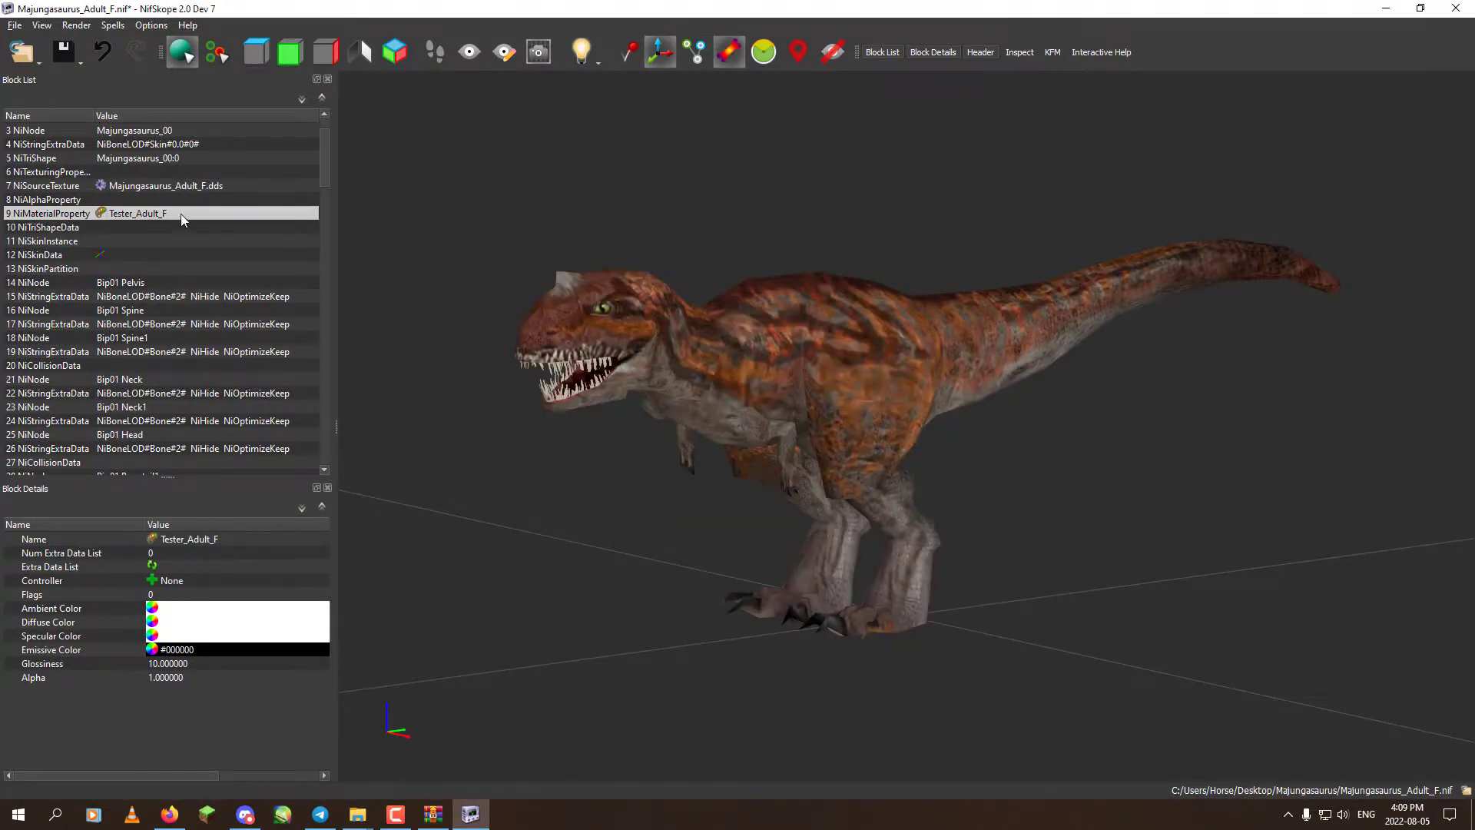
double_click(215, 537)
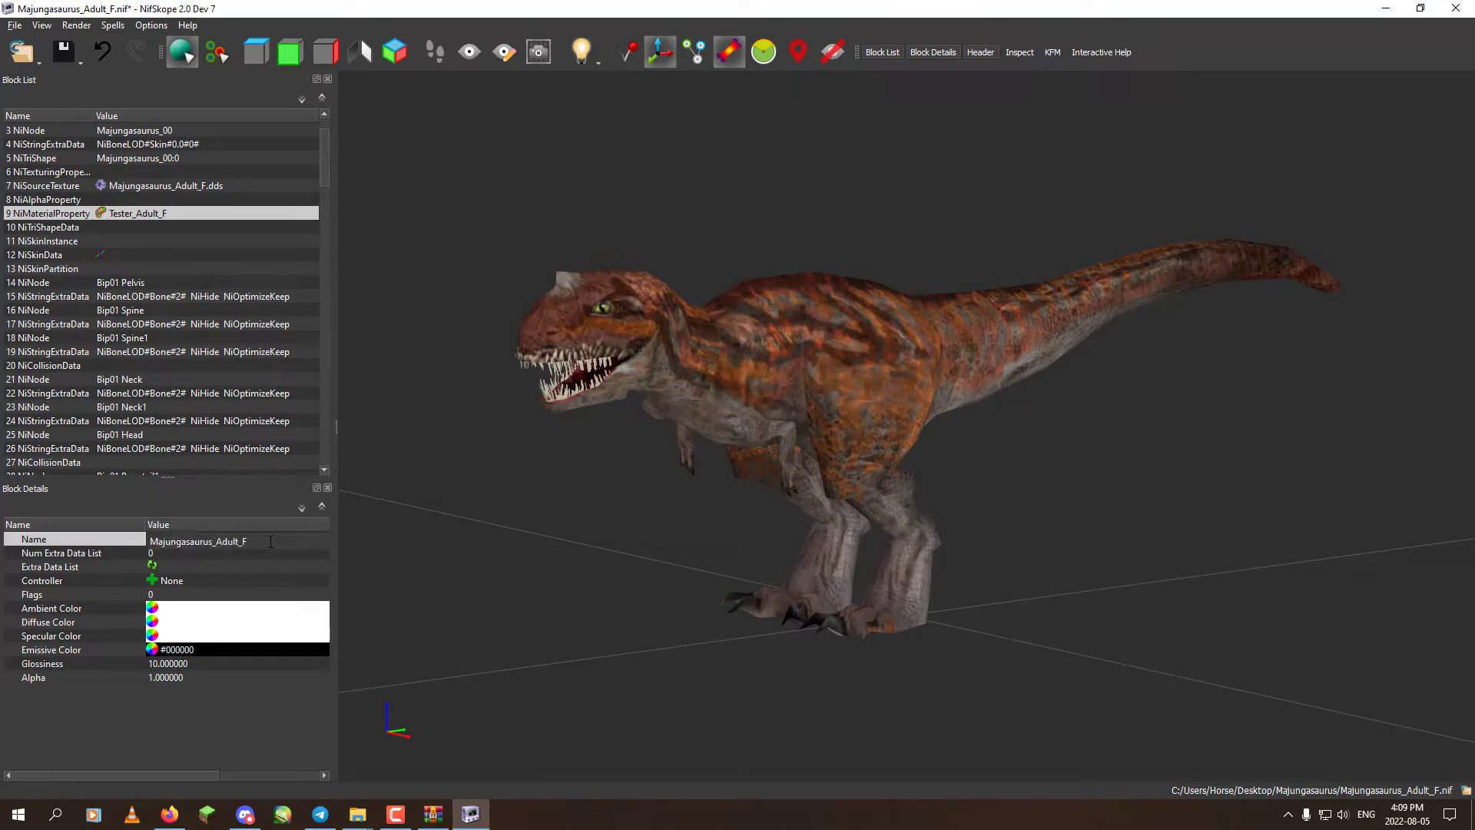
key(Return)
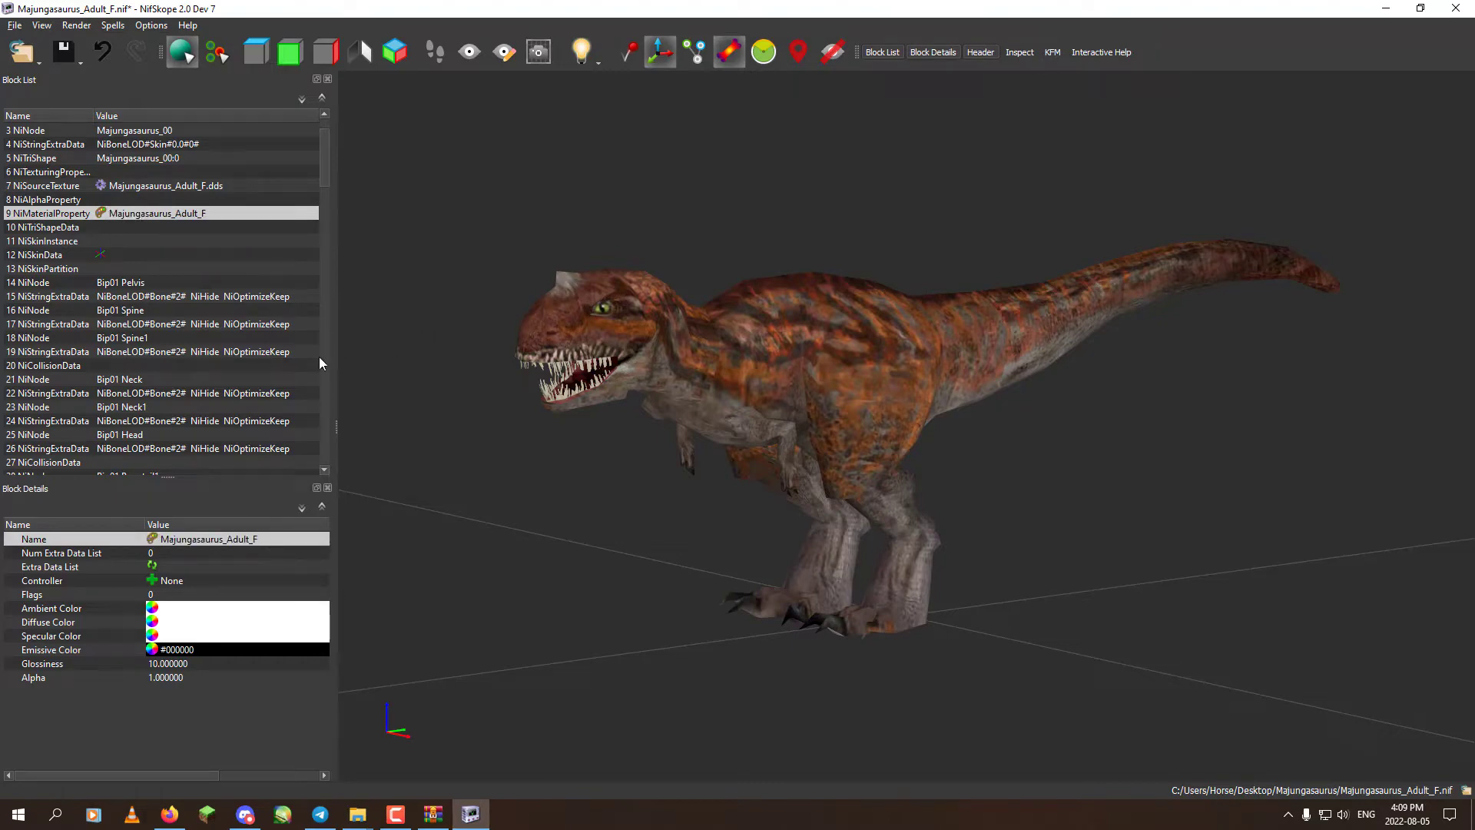
Select the model's teeth NiSourceTexture block and copy the base name of Majungasaurus_Teeth.tga from the extracted folder.
scroll(320, 363, down, 20)
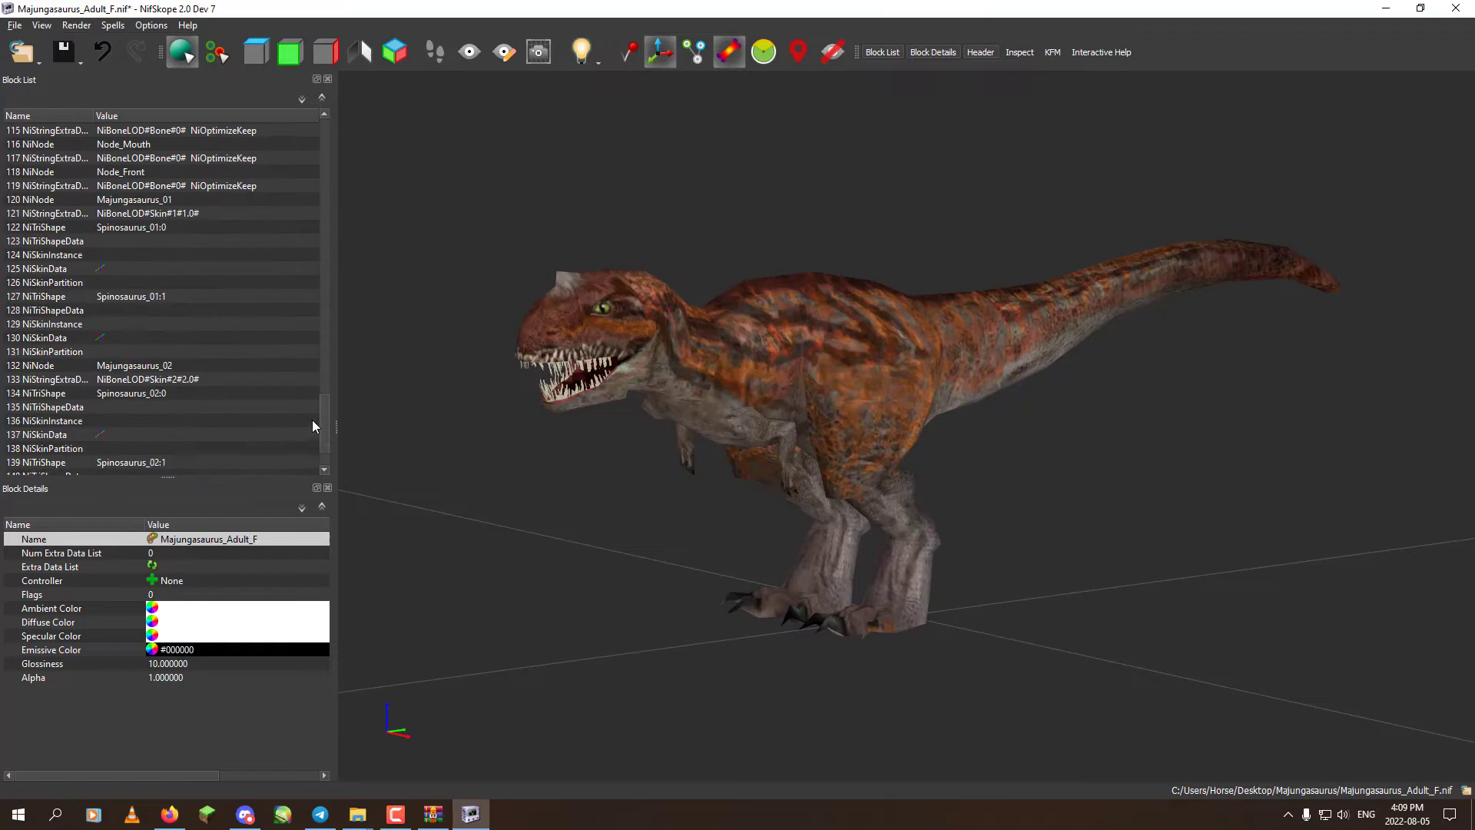
scroll(312, 421, up, 15)
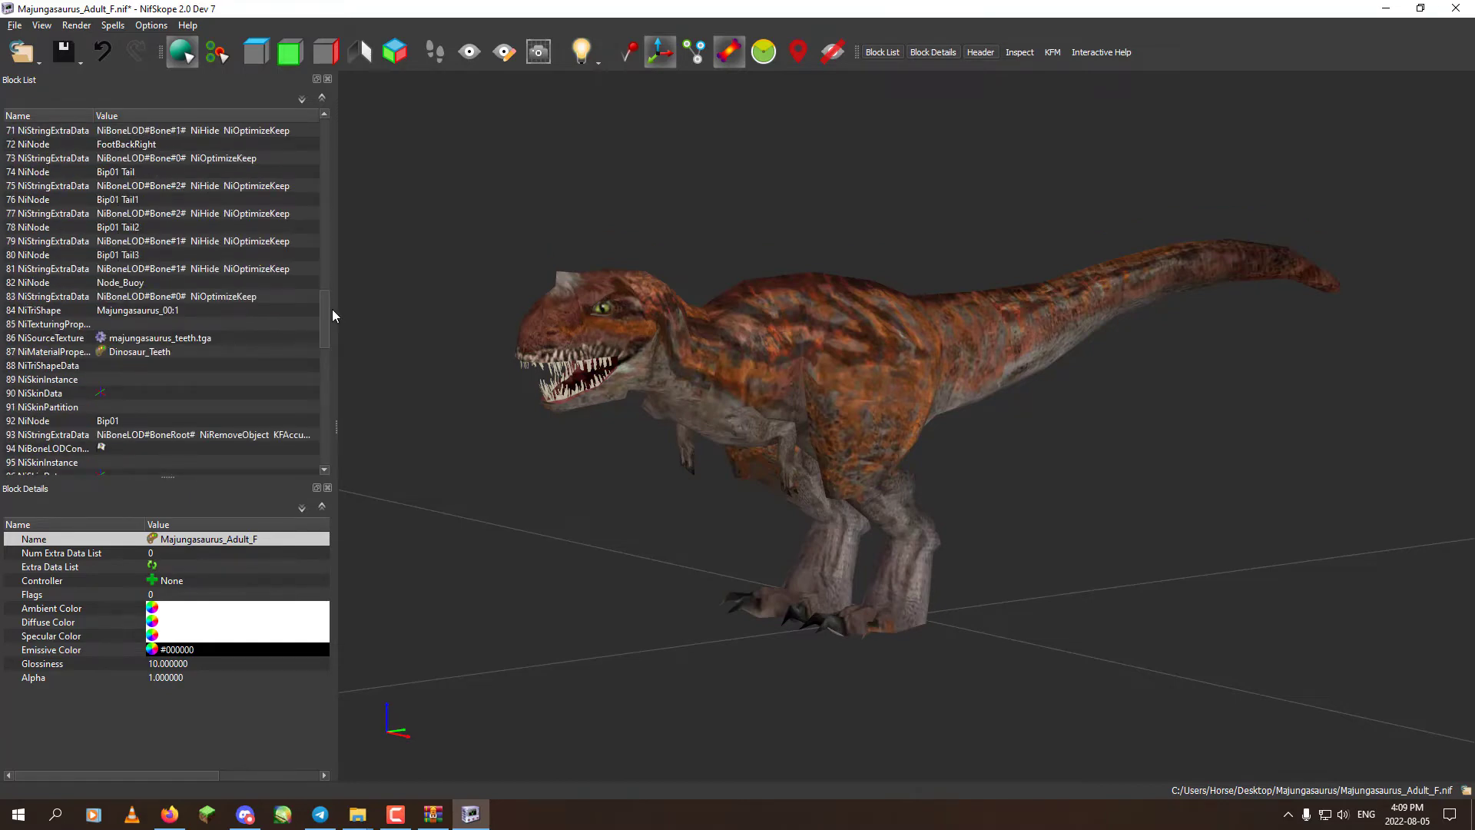
click(165, 338)
click(440, 818)
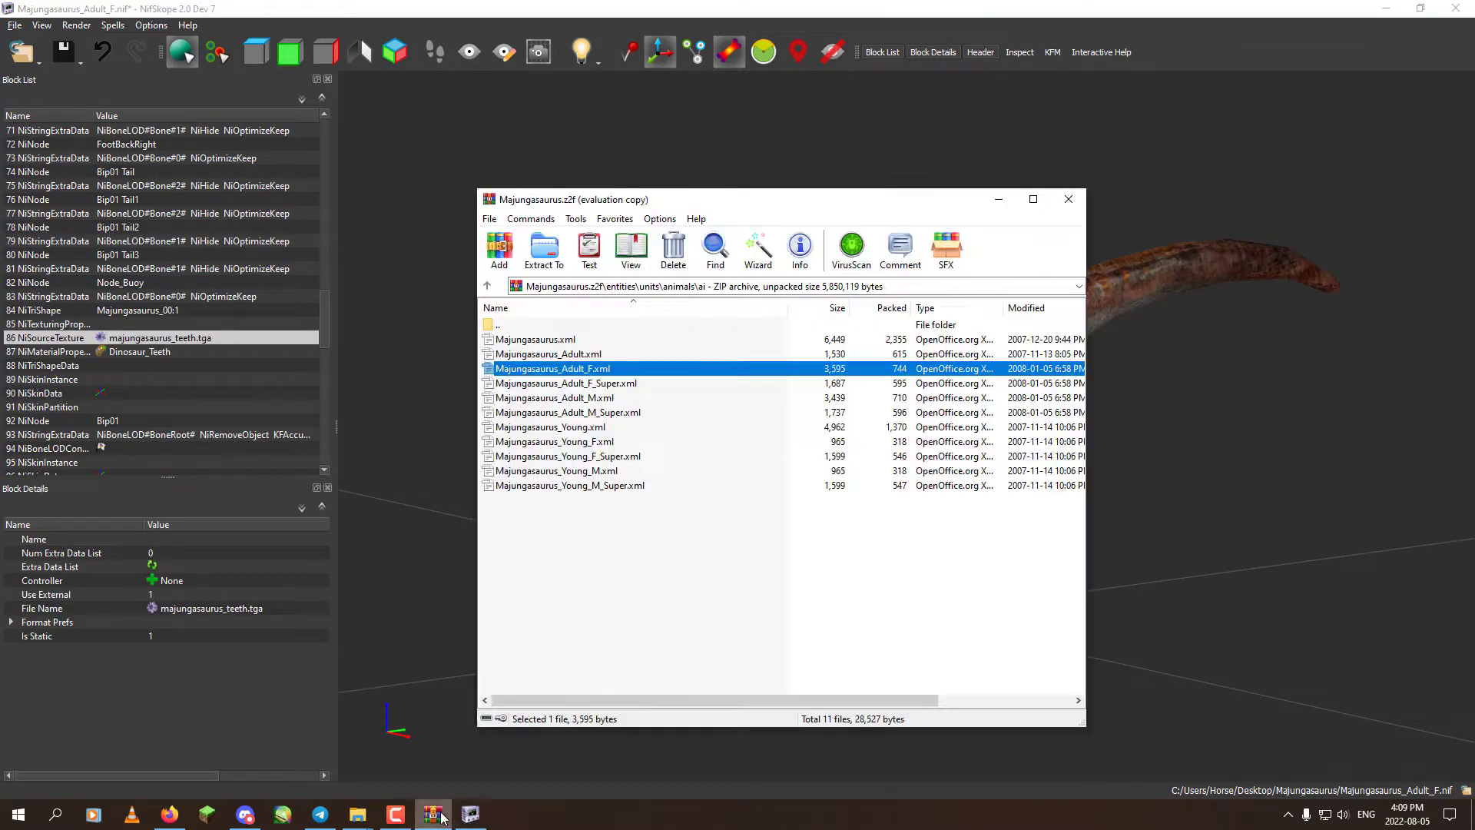
click(435, 815)
click(359, 815)
click(407, 757)
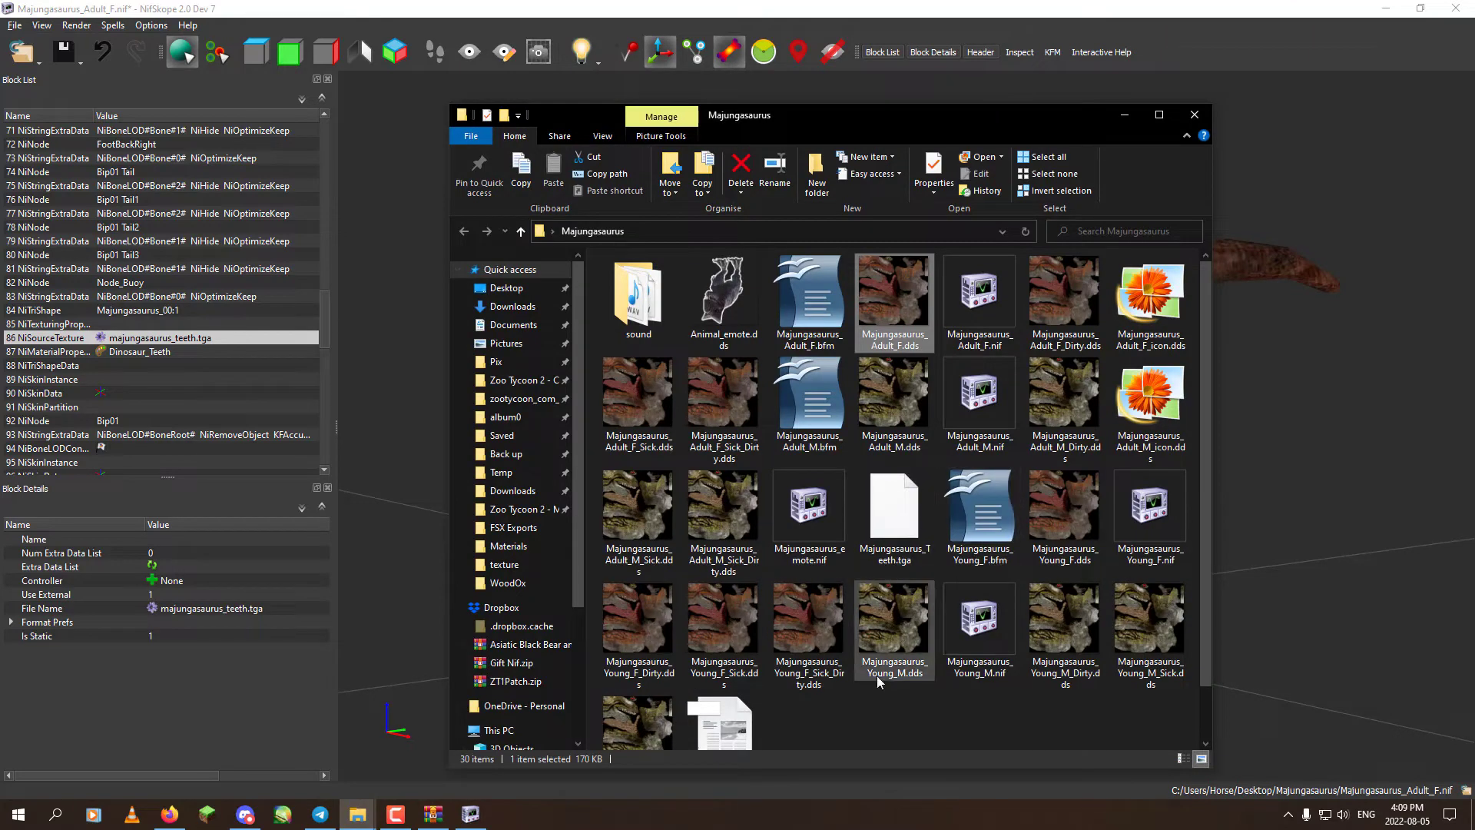
scroll(746, 434, down, 1)
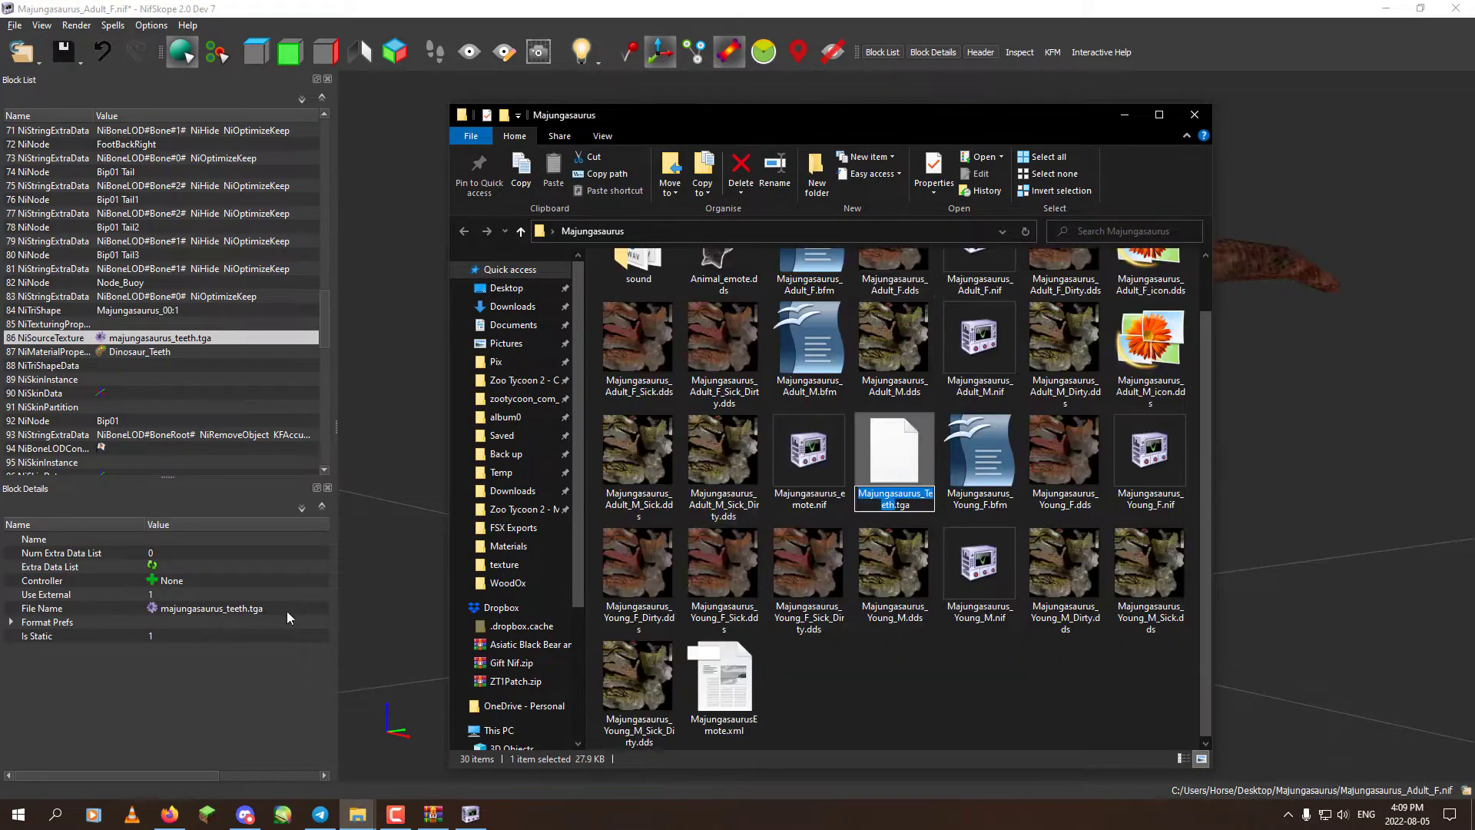
Set the File Name of the teeth NiSourceTexture block to Majungasaurus_Teeth.tga.
click(275, 609)
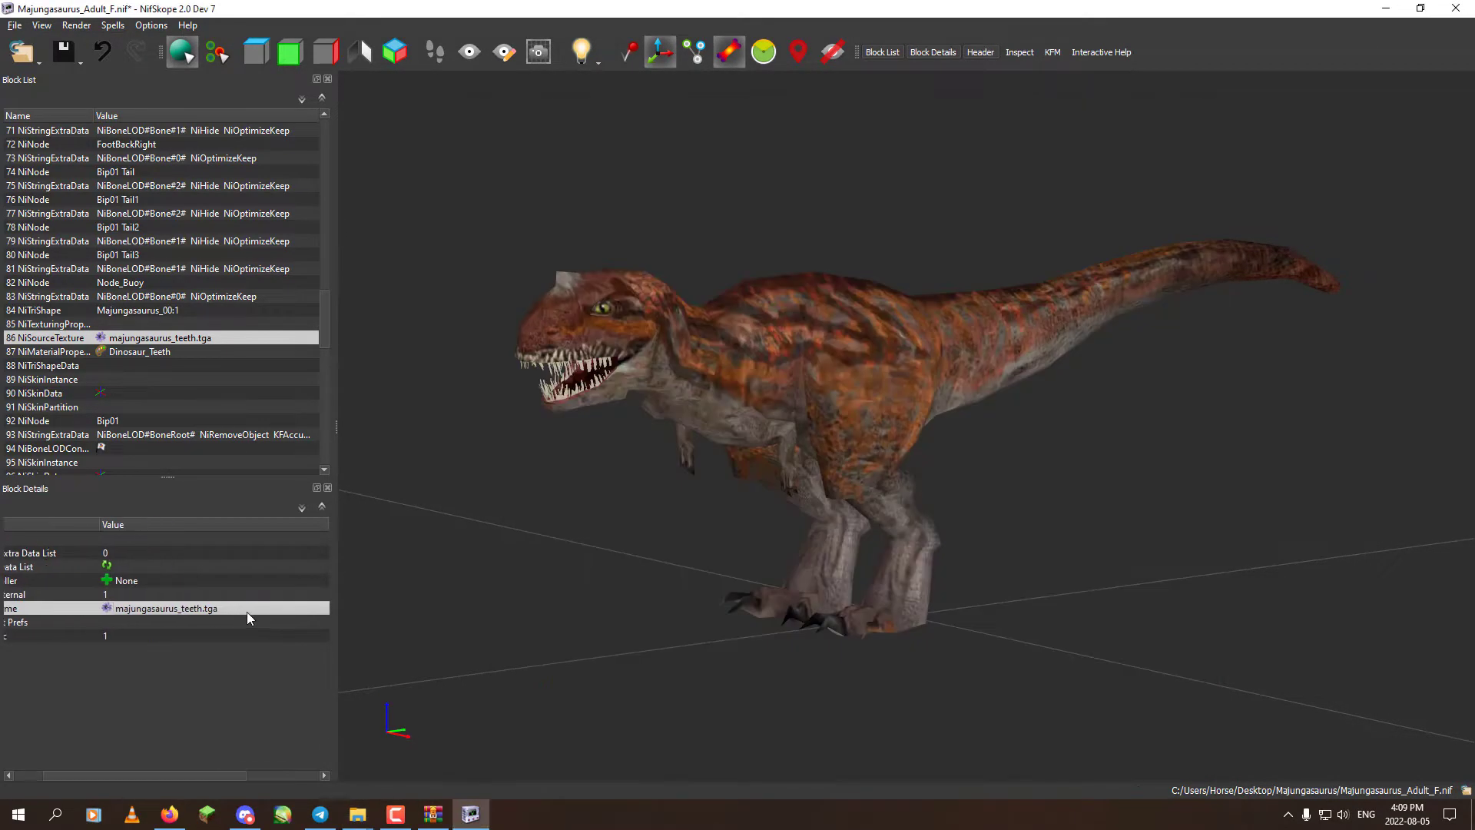
double_click(201, 607)
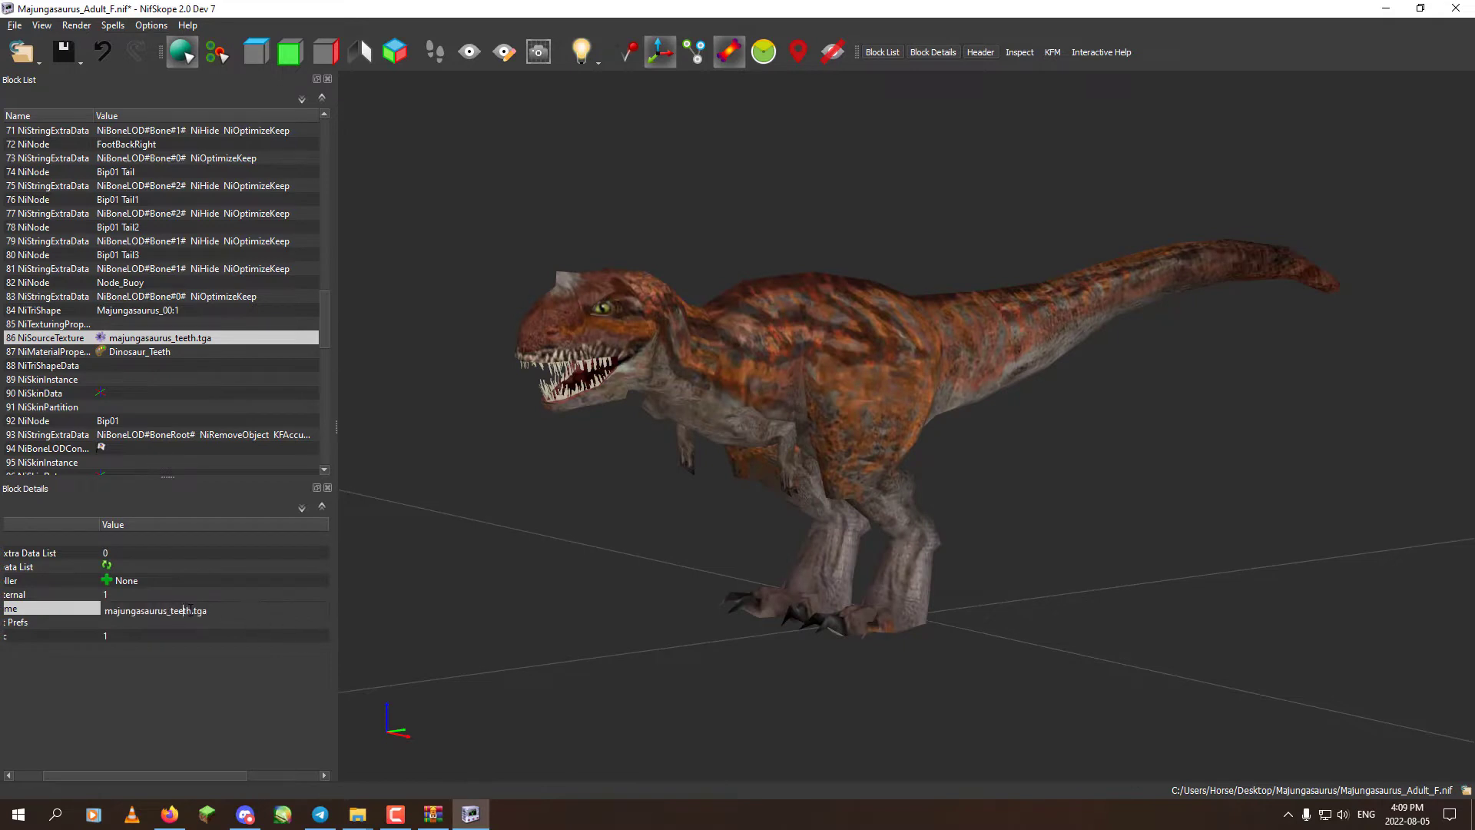
text(Majungasaurus_Teeth)
key(Return)
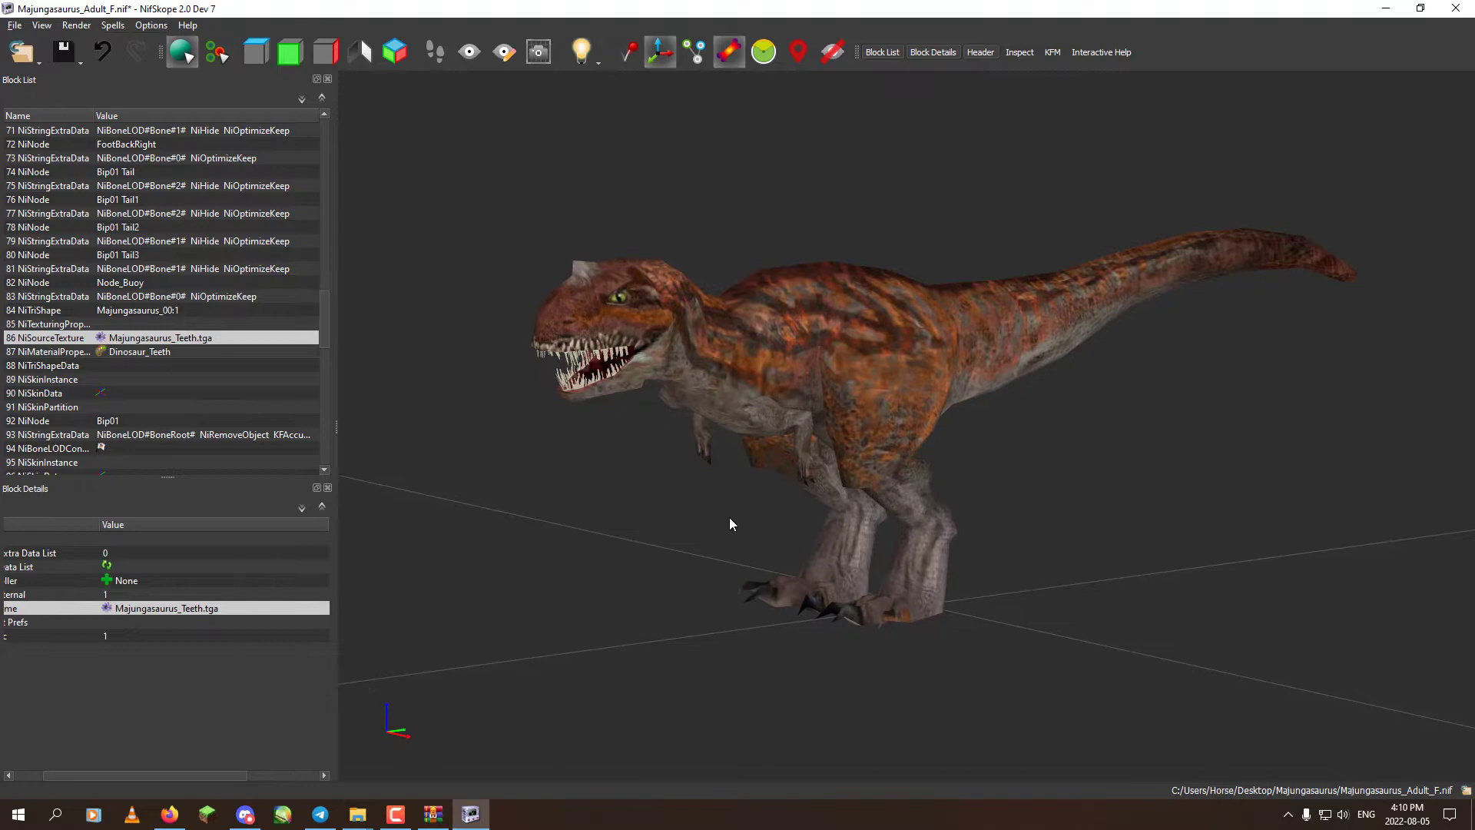
Check the Block List for further texture references, save the adult female model, and return to the extracted Majungasaurus folder.
scroll(234, 414, down, 5)
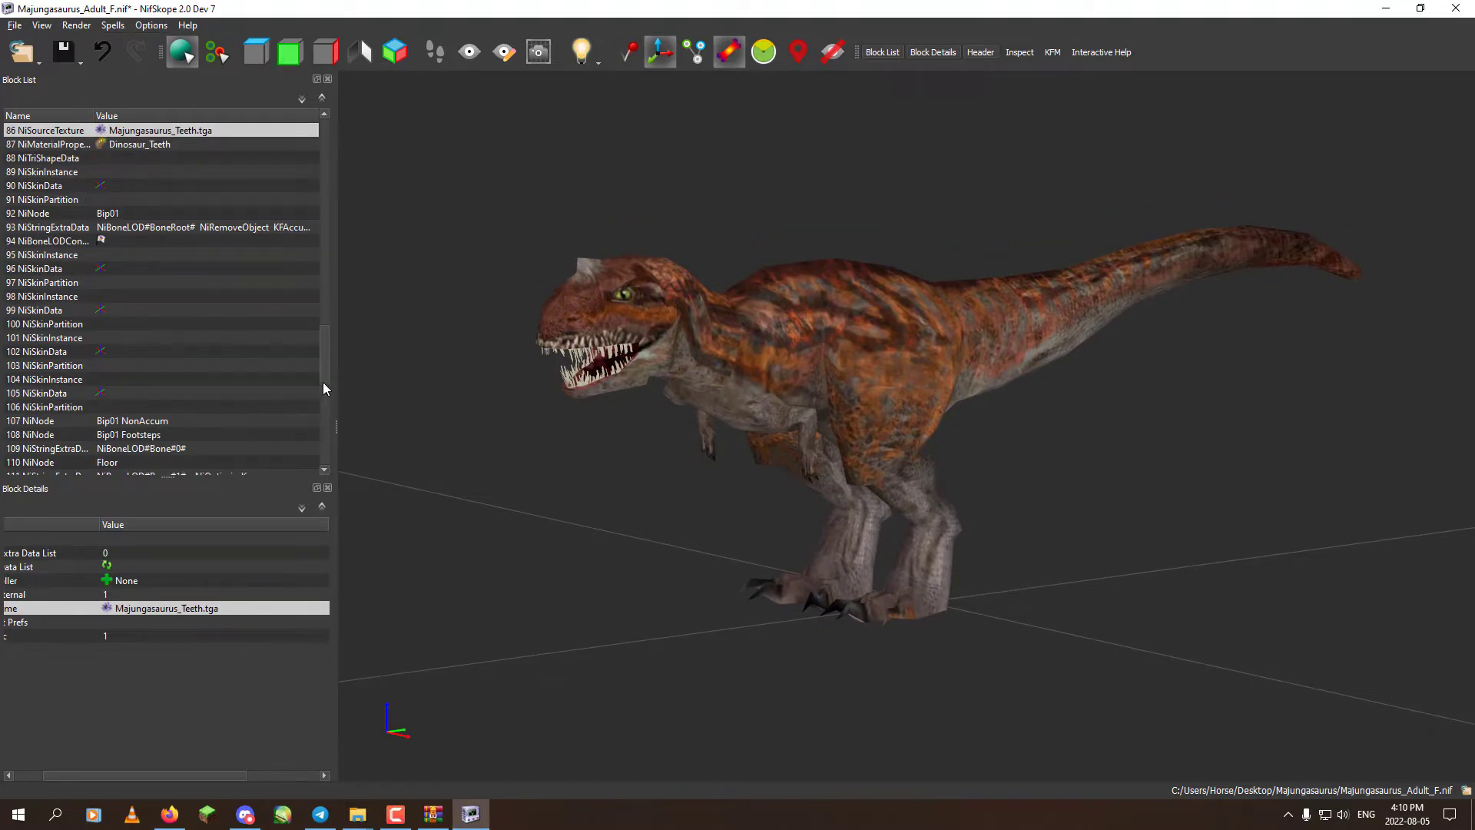
drag(323, 381, 300, 149)
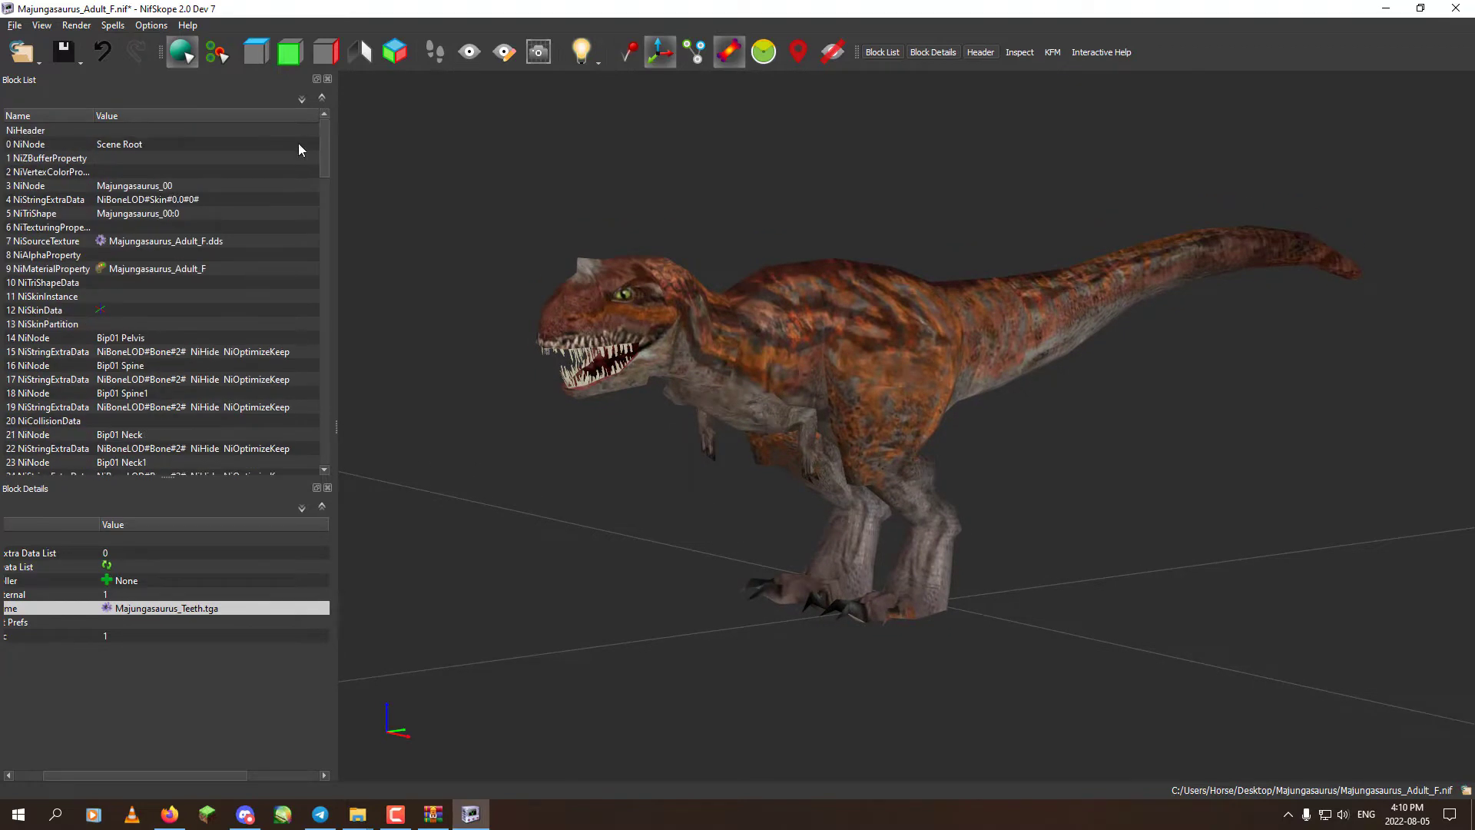
click(14, 25)
click(58, 146)
click(1384, 11)
scroll(806, 577, up, 1)
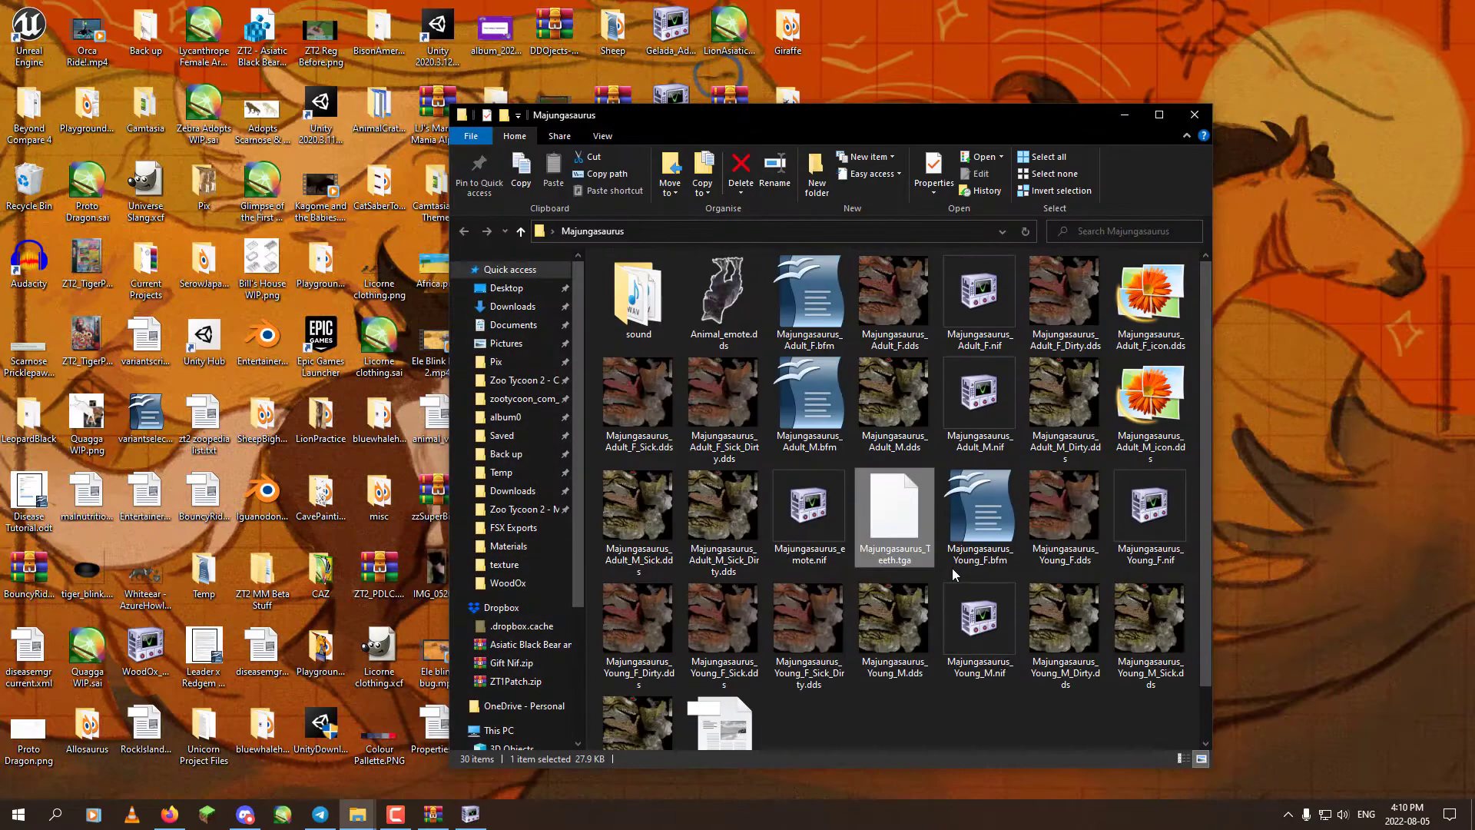
Replace Majungasaurus_Adult_F.nif in the entities\units\animals\Majungasaurus folder of Majungasaurus.z2f with the edited copy from the extracted folder.
click(979, 299)
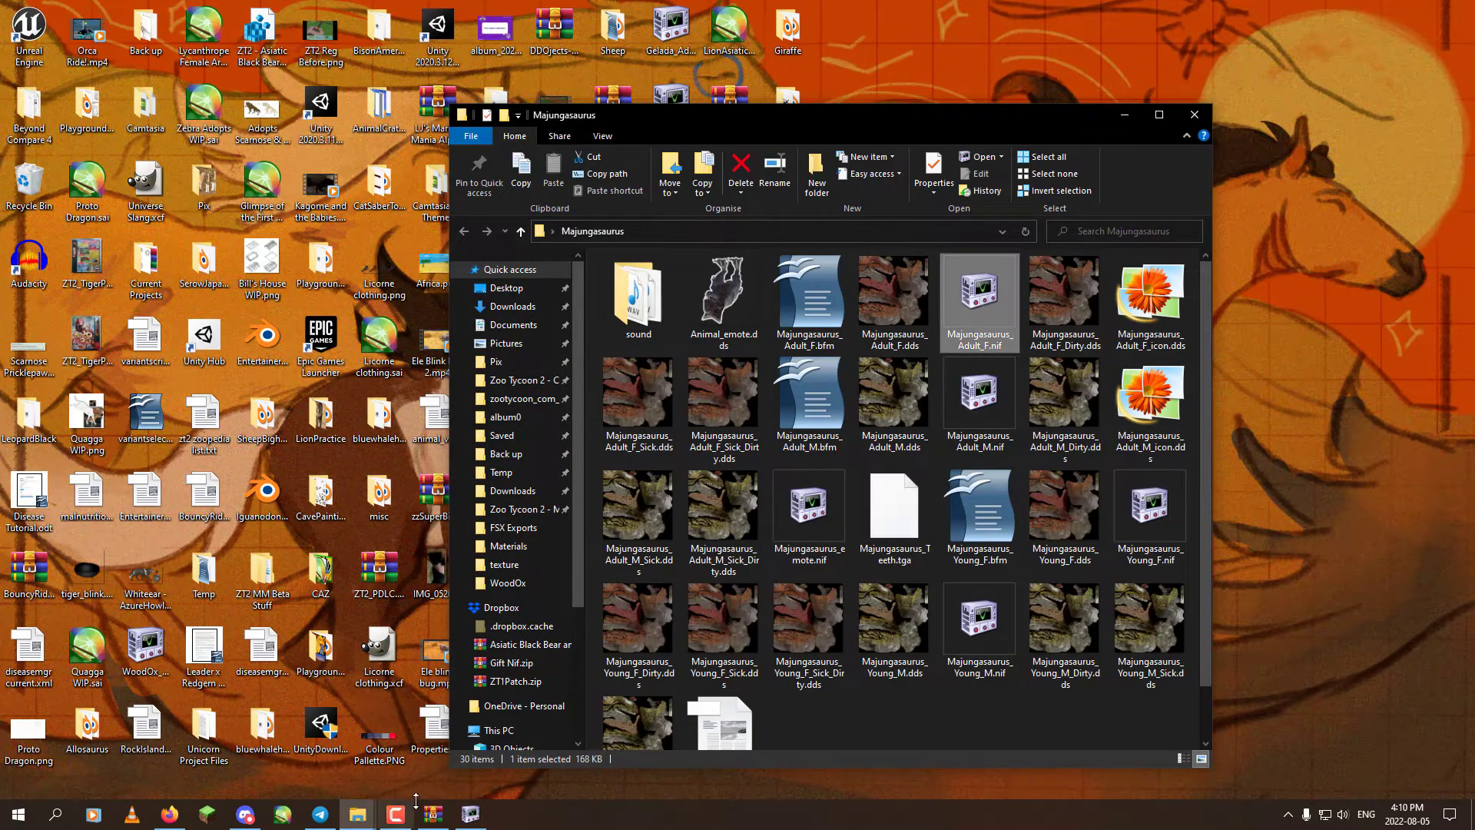
click(434, 814)
click(487, 286)
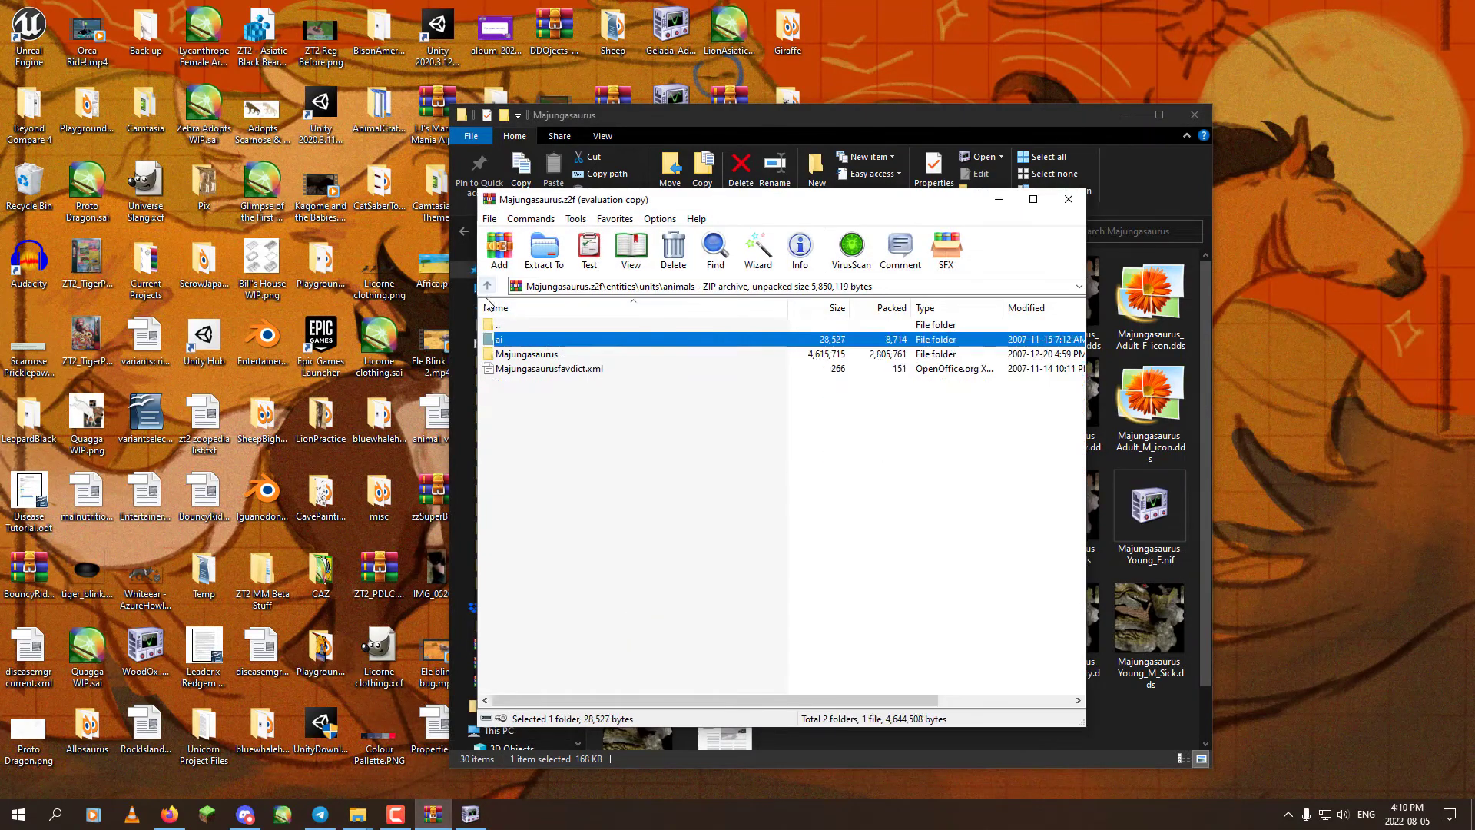
double_click(507, 354)
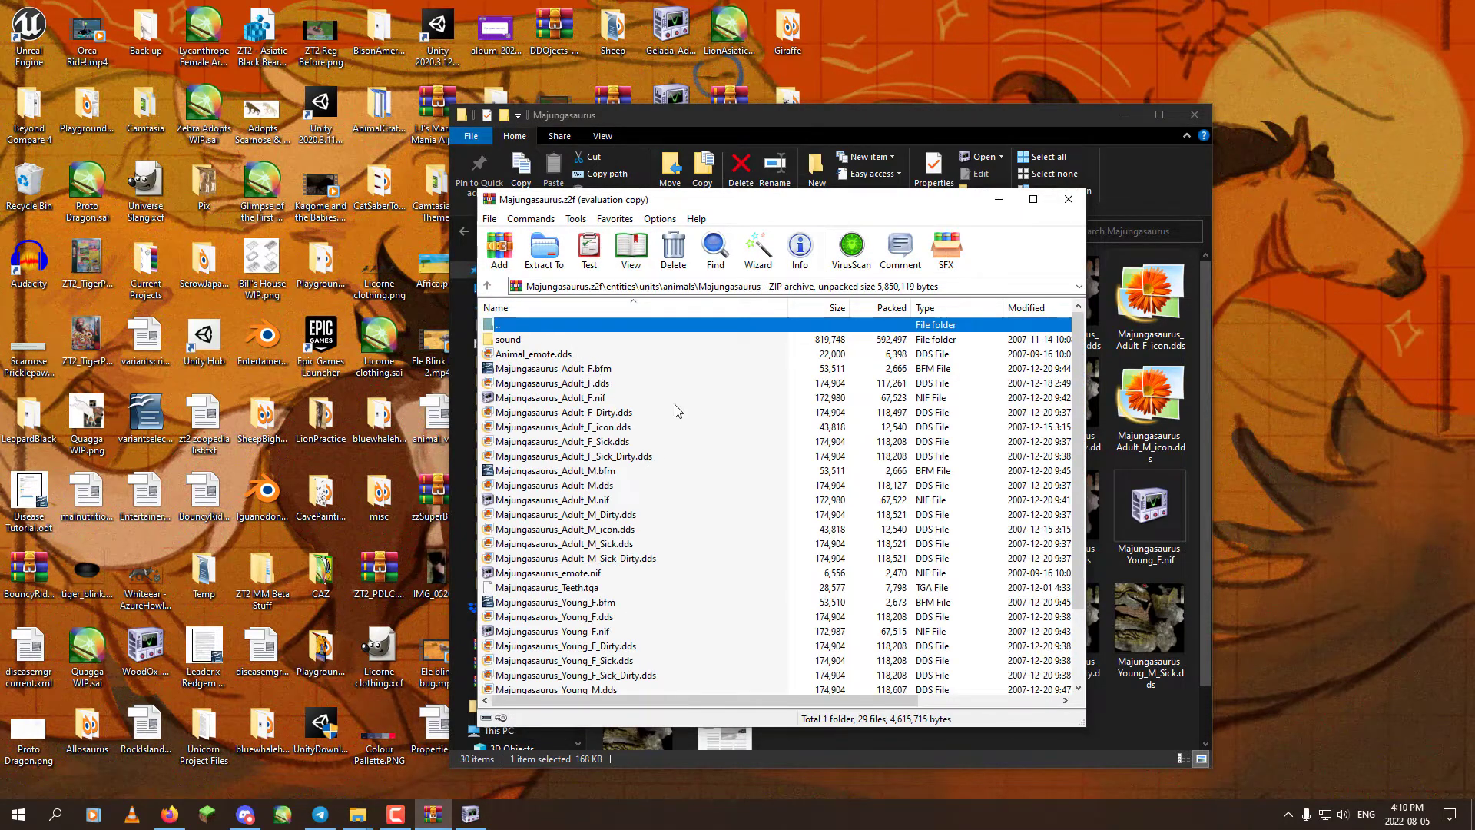
drag(702, 201, 373, 217)
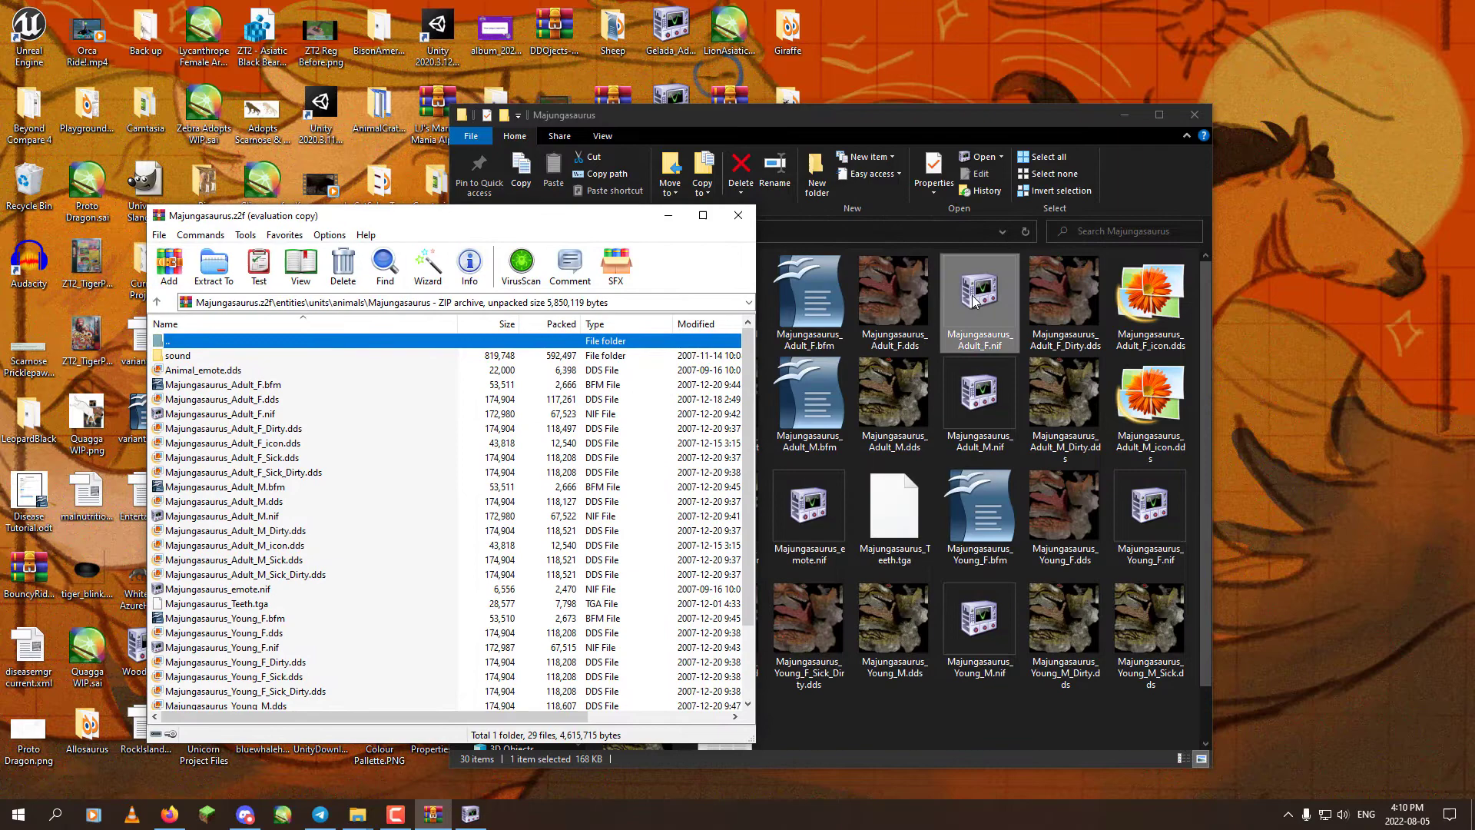
drag(978, 306, 733, 466)
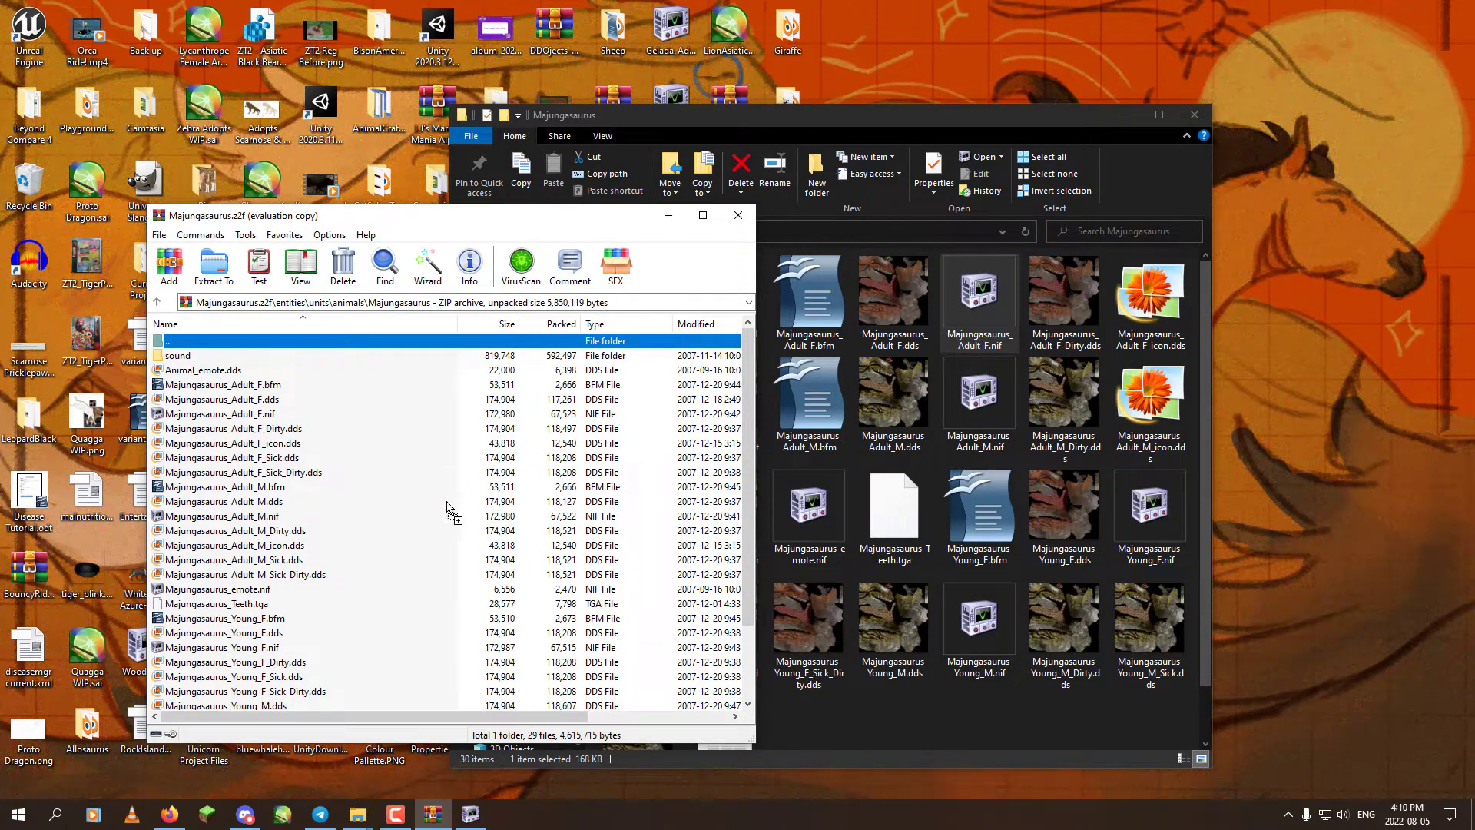
drag(447, 503, 384, 542)
click(460, 621)
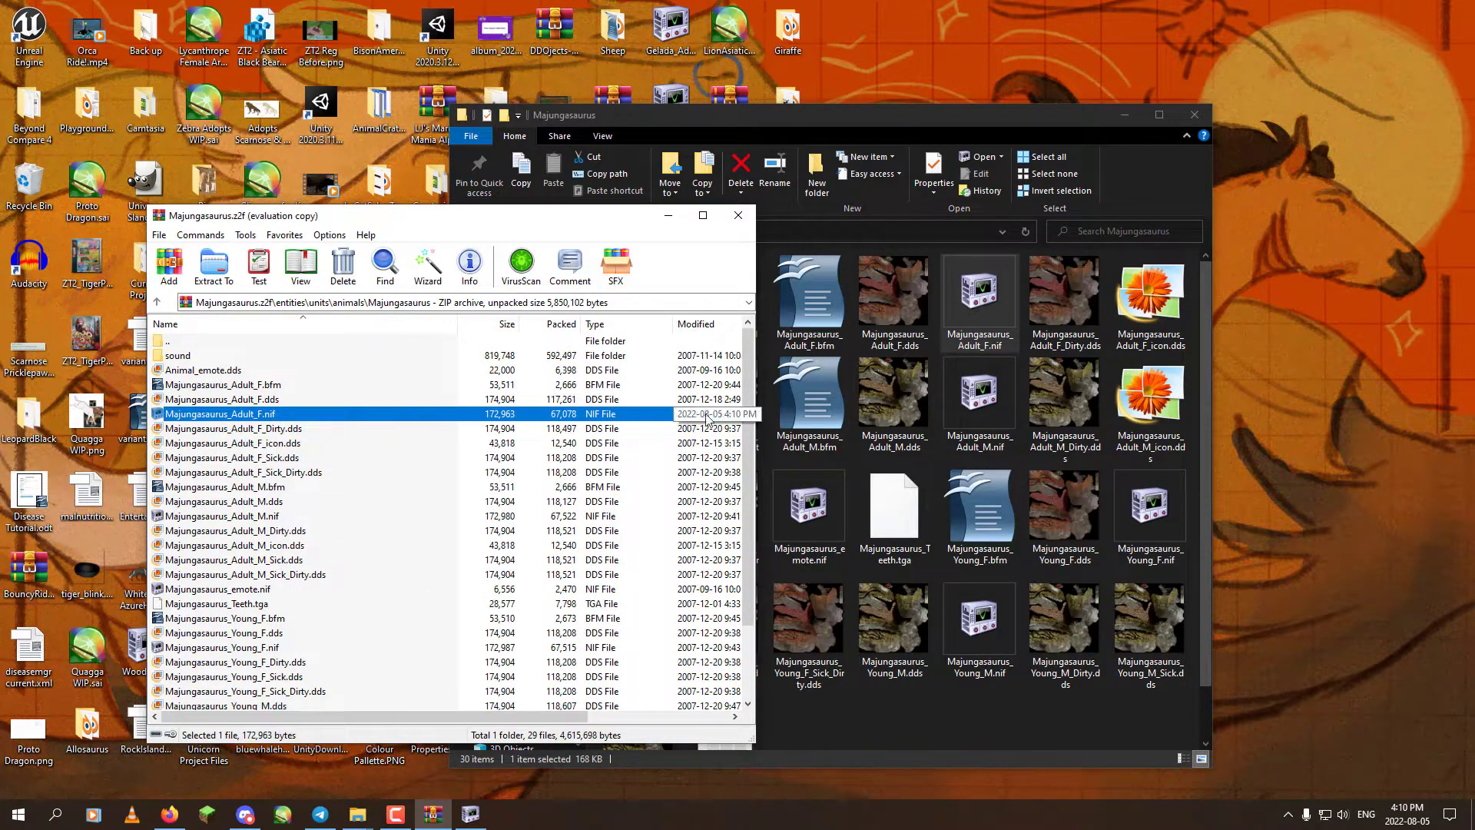
Switch to Zoo Tycoon 2 and inspect the skin of the female and male Majungasaurus in the adoption preview.
key(super)
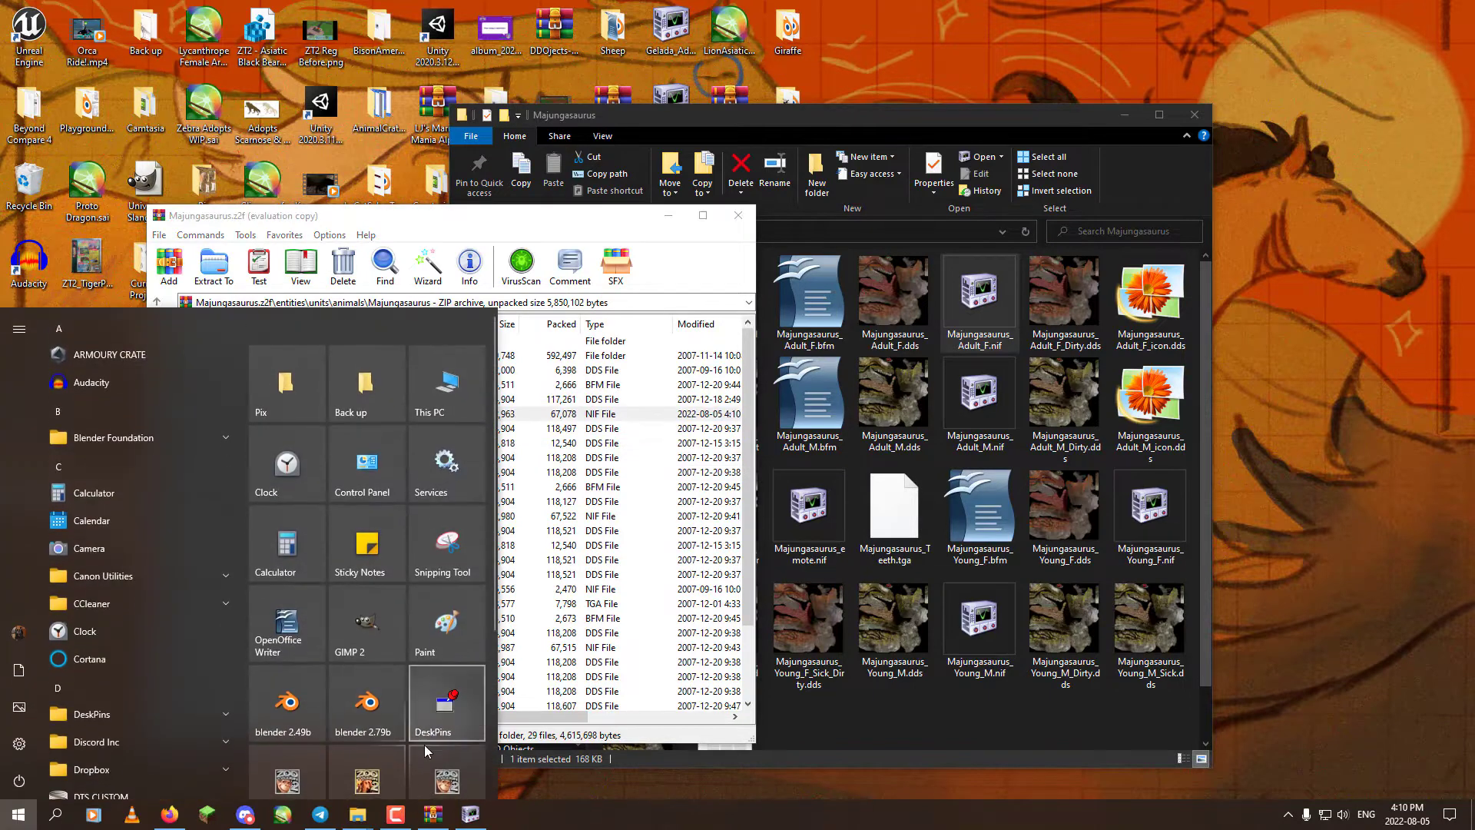
click(448, 779)
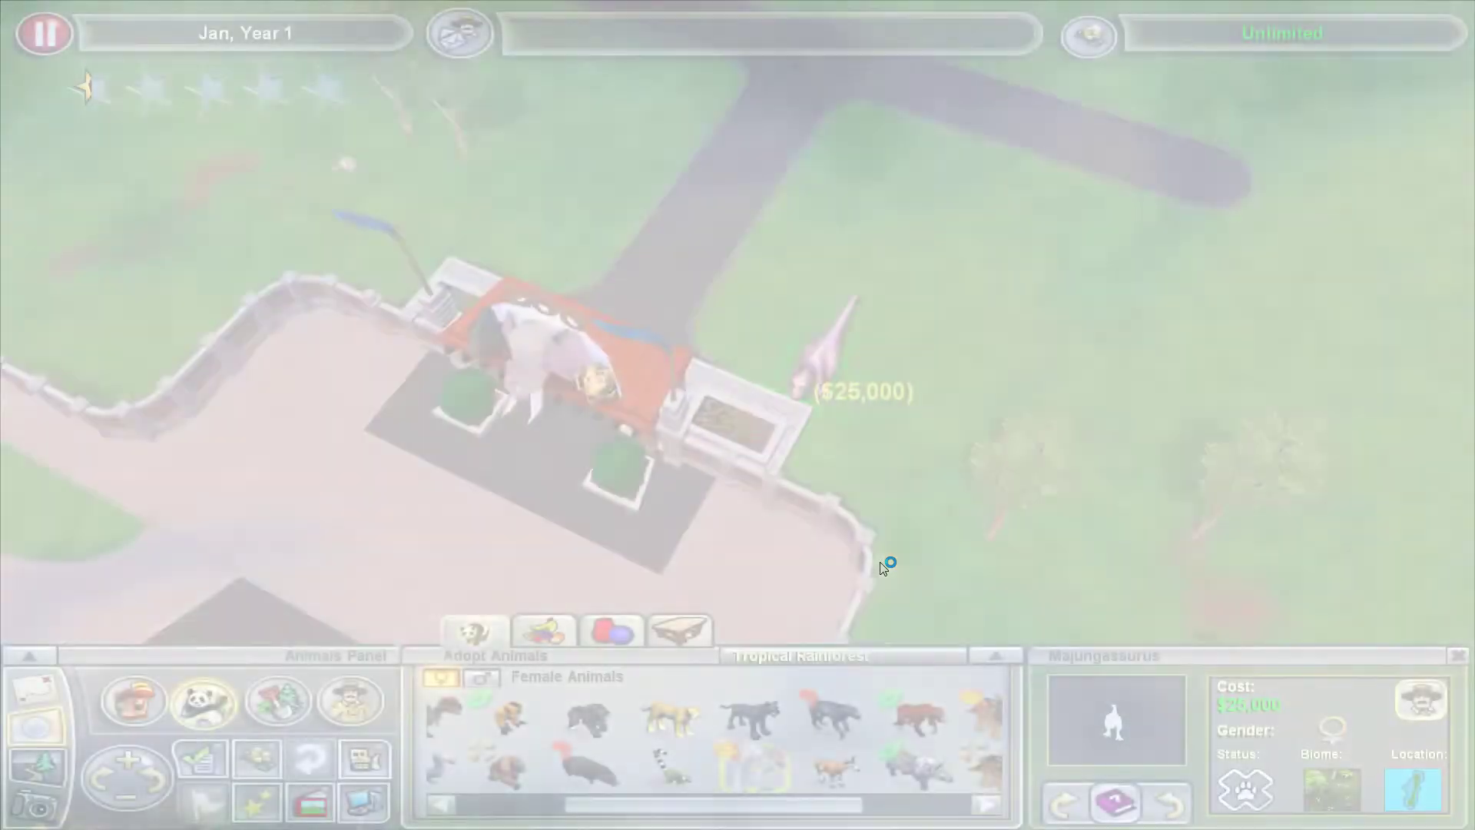
key(Up)
scroll(674, 431, down, 2)
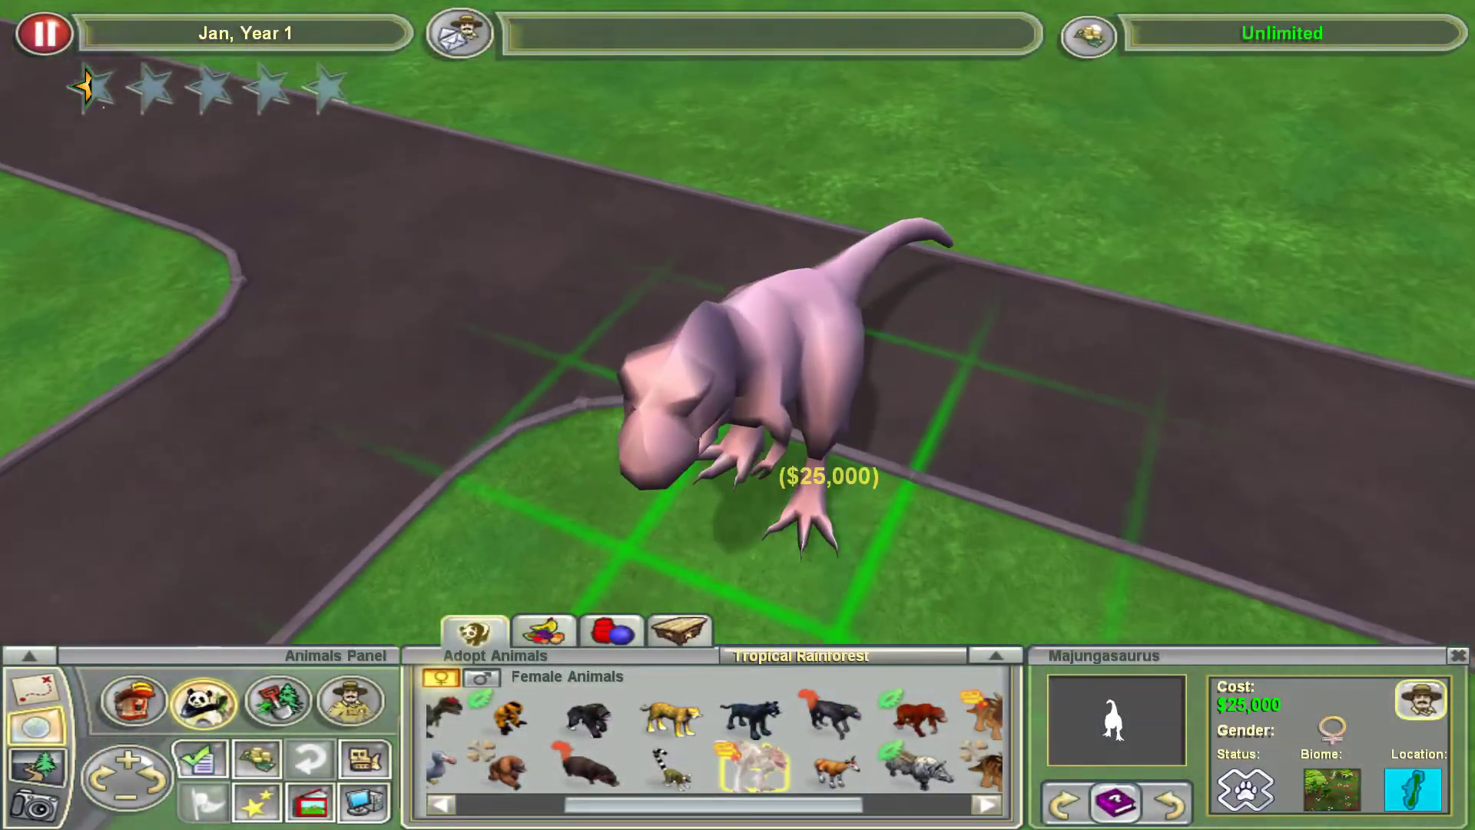
middle_drag(675, 431, 671, 431)
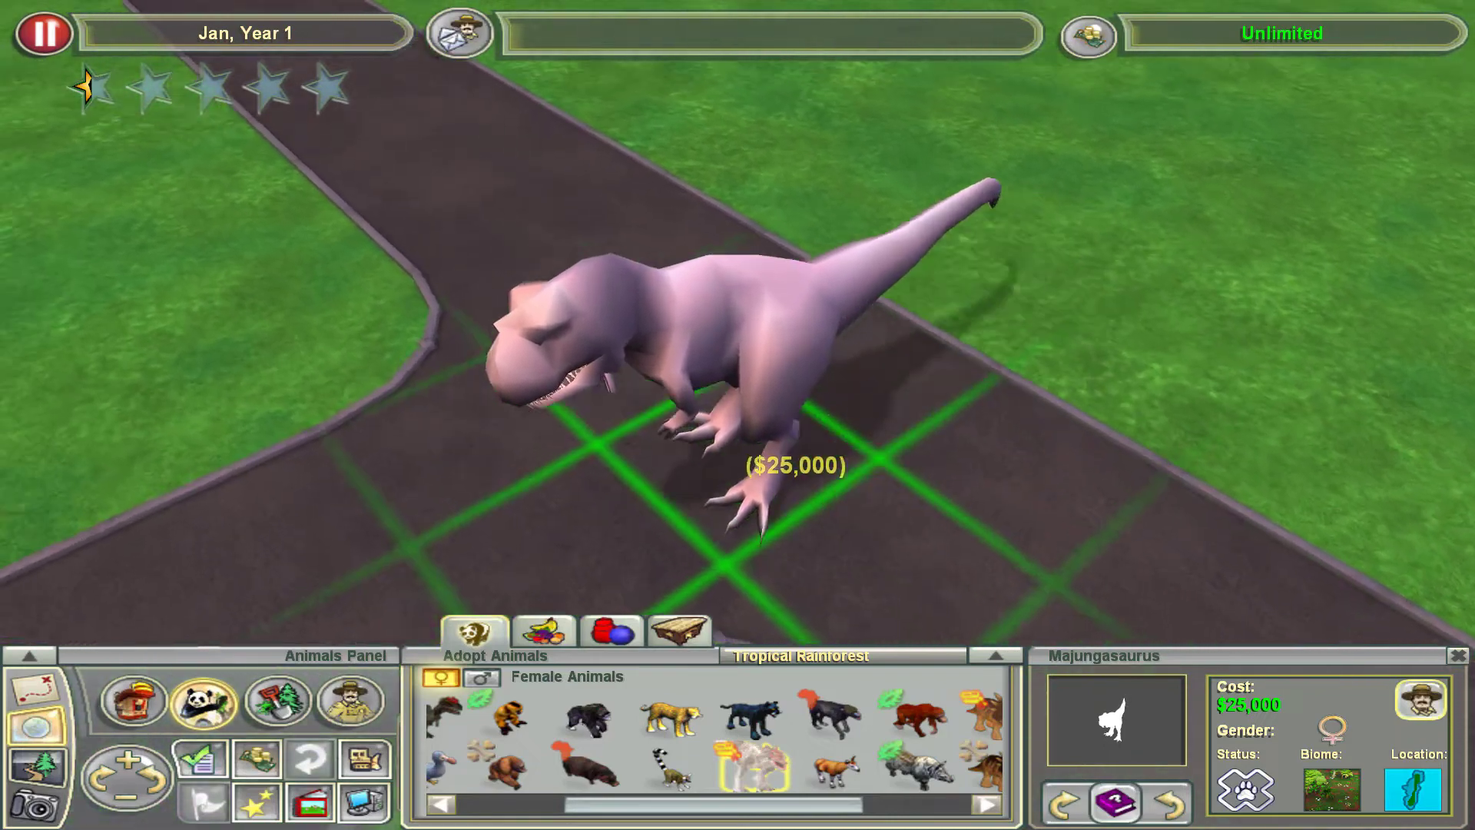
scroll(785, 478, up, 2)
scroll(785, 478, down, 3)
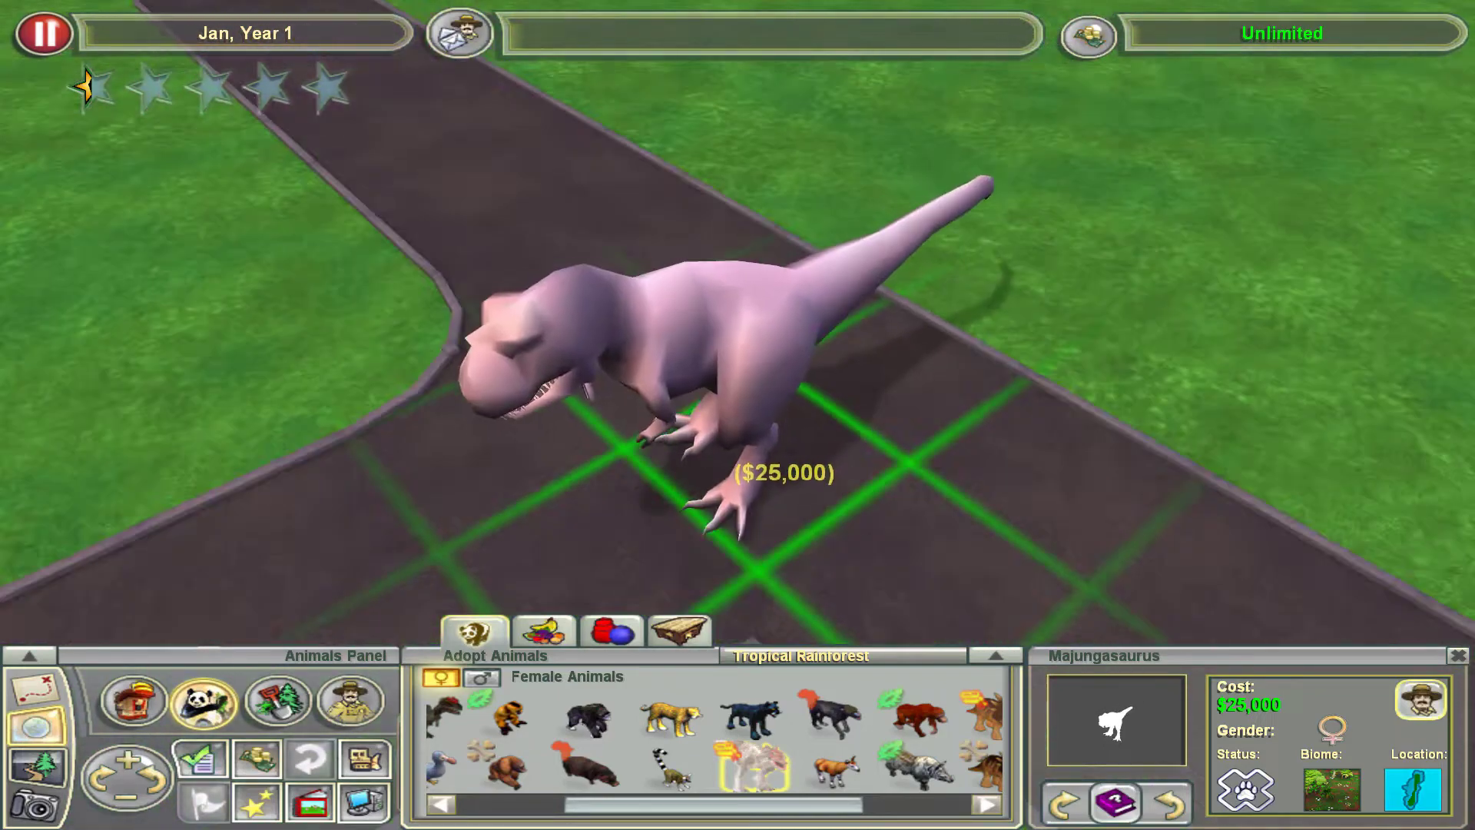
scroll(785, 478, up, 2)
click(482, 678)
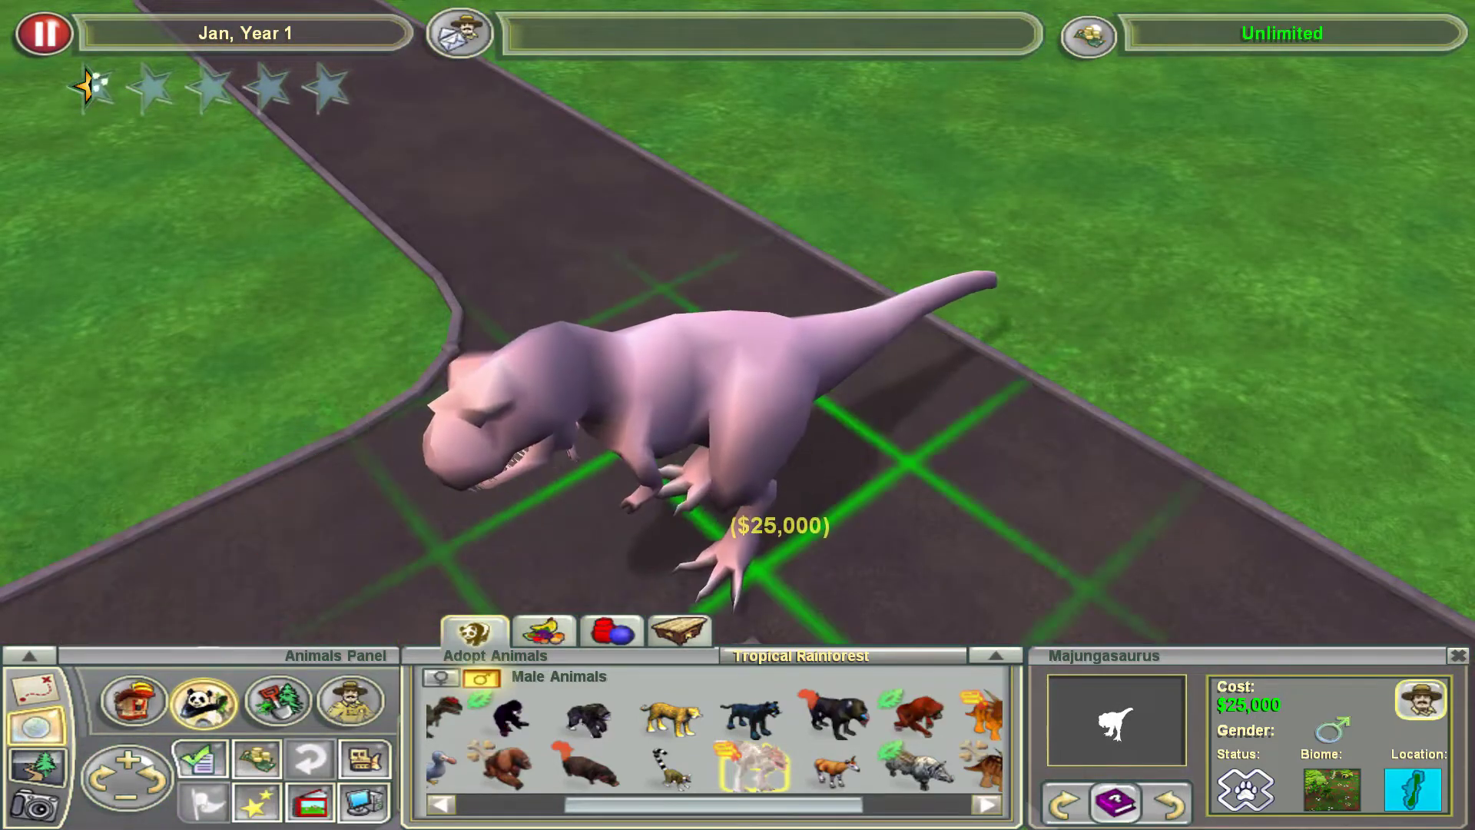
click(440, 676)
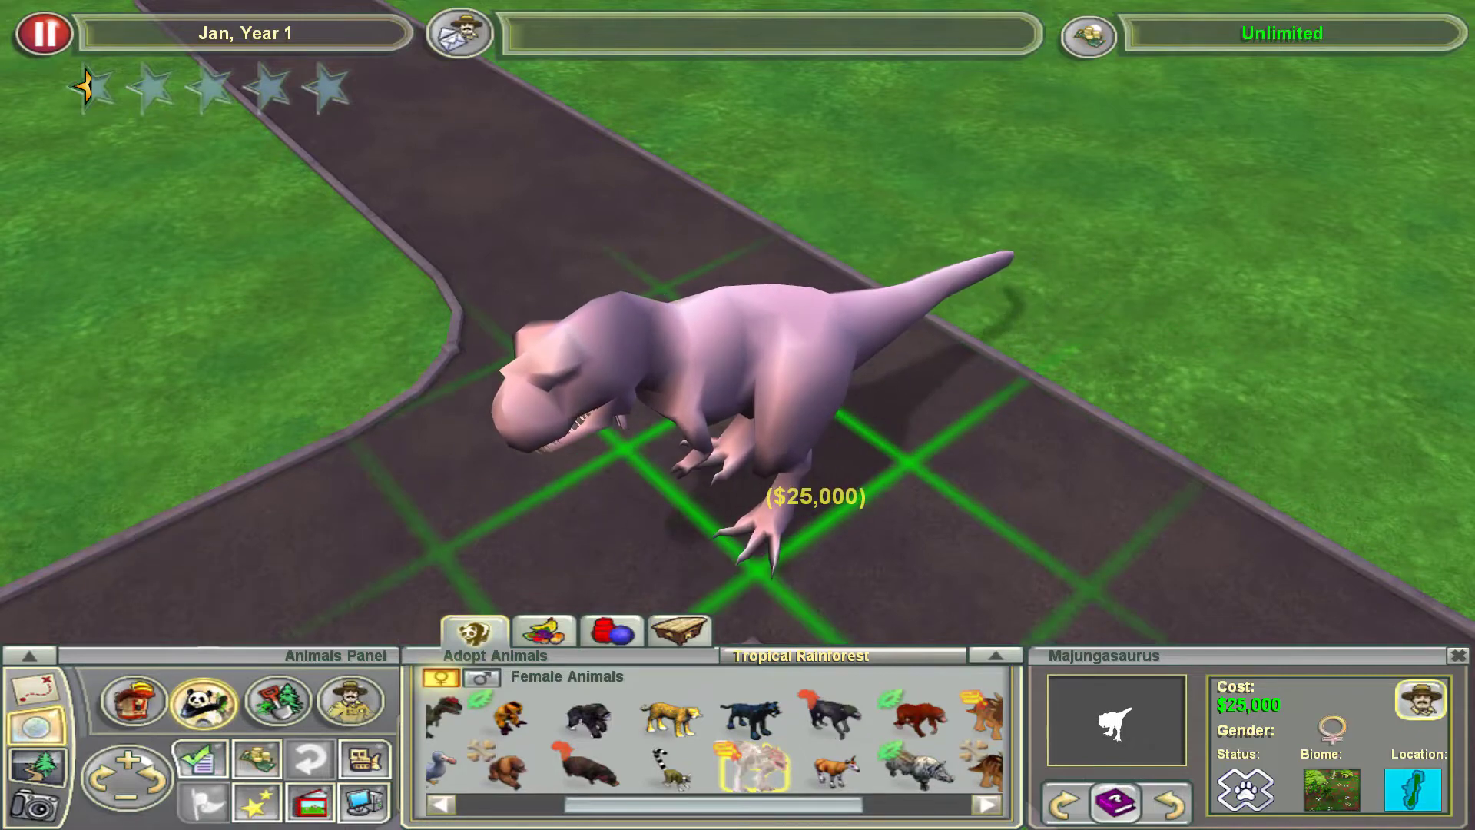
Place a female Majungasaurus on the path, examine its body and teeth up close, and exit the game.
scroll(845, 461, up, 3)
click(792, 480)
scroll(922, 491, down, 3)
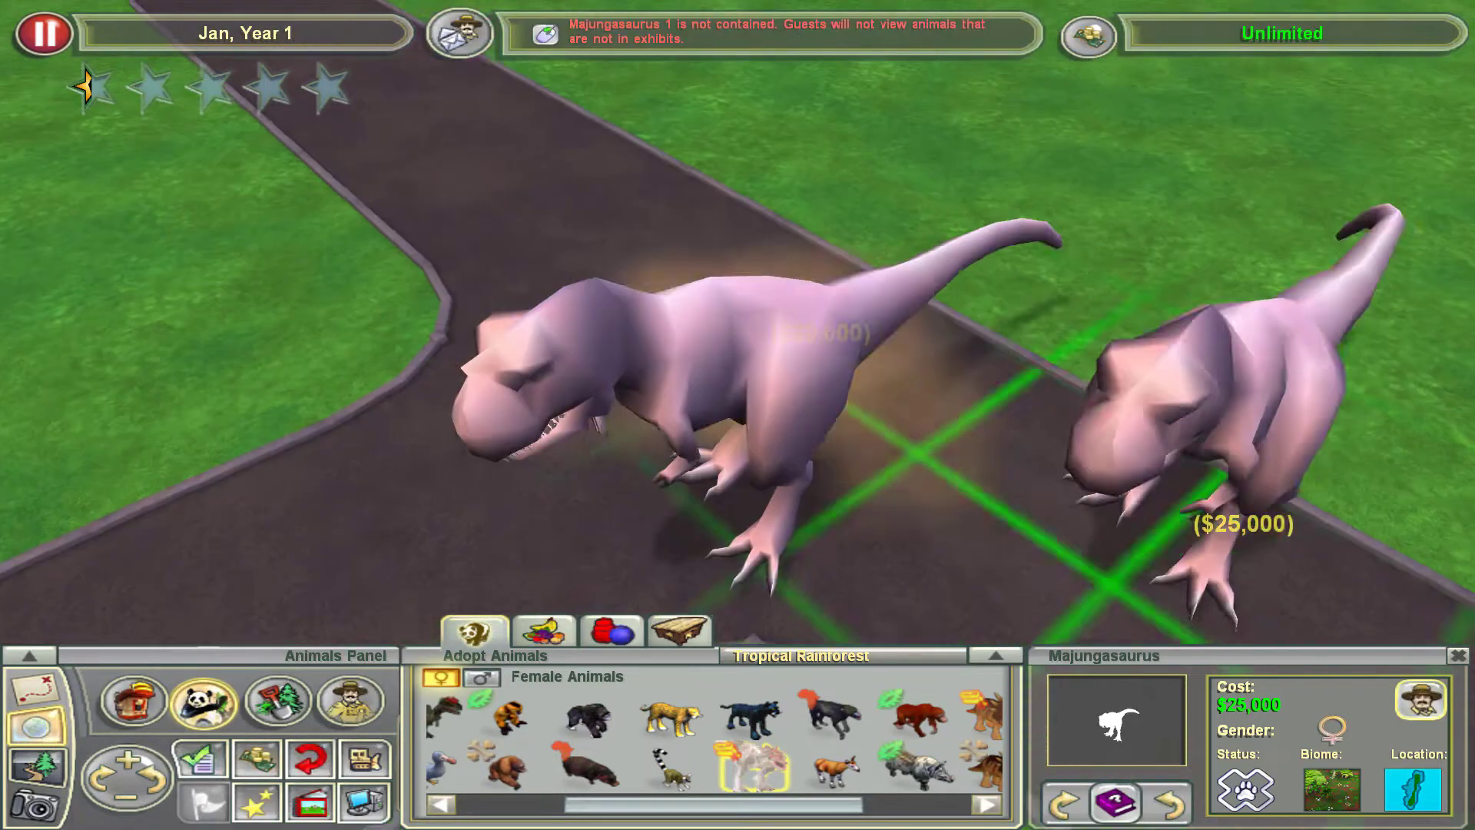
right_click(1187, 507)
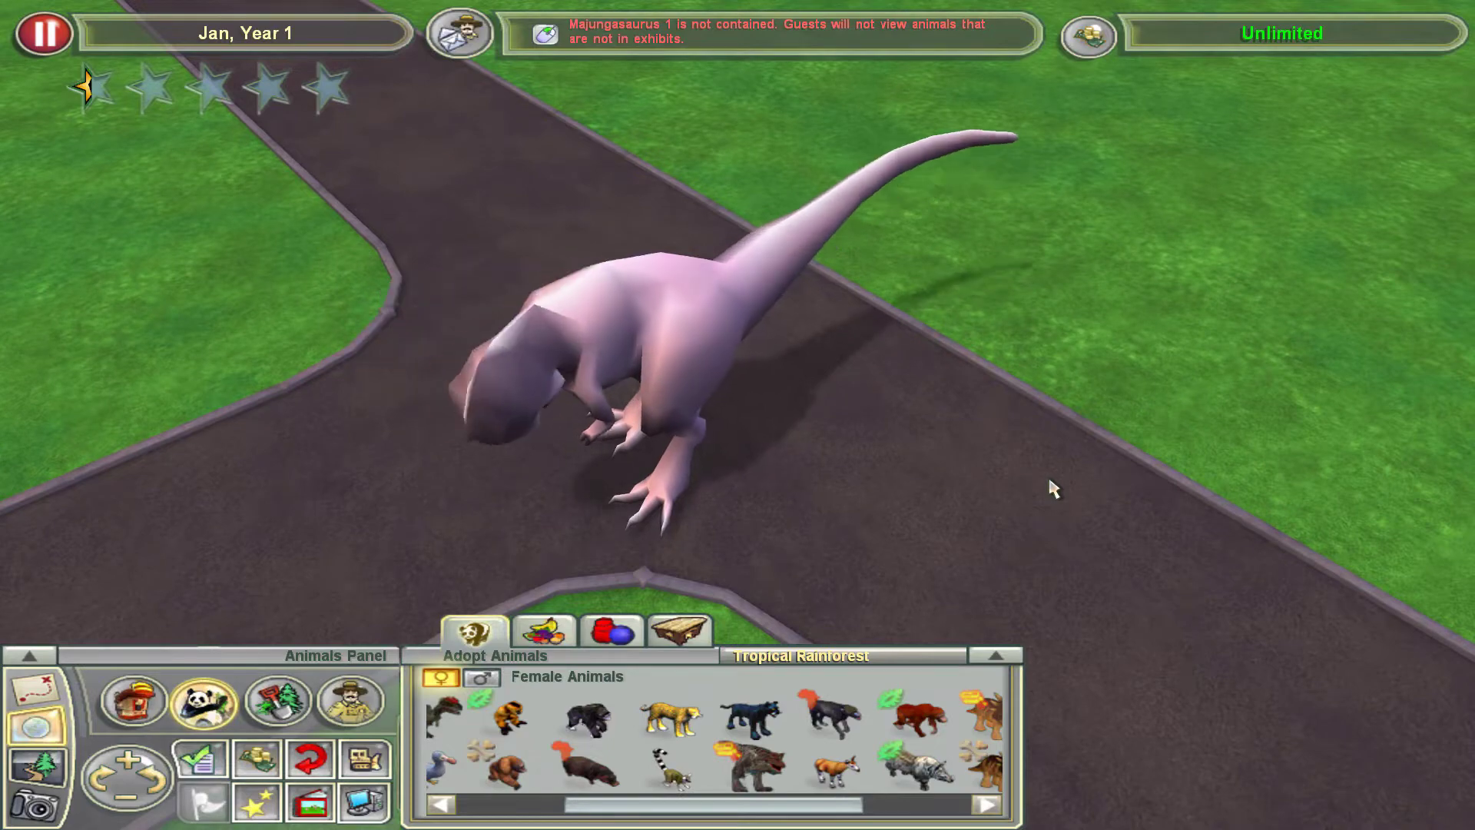
scroll(401, 435, up, 3)
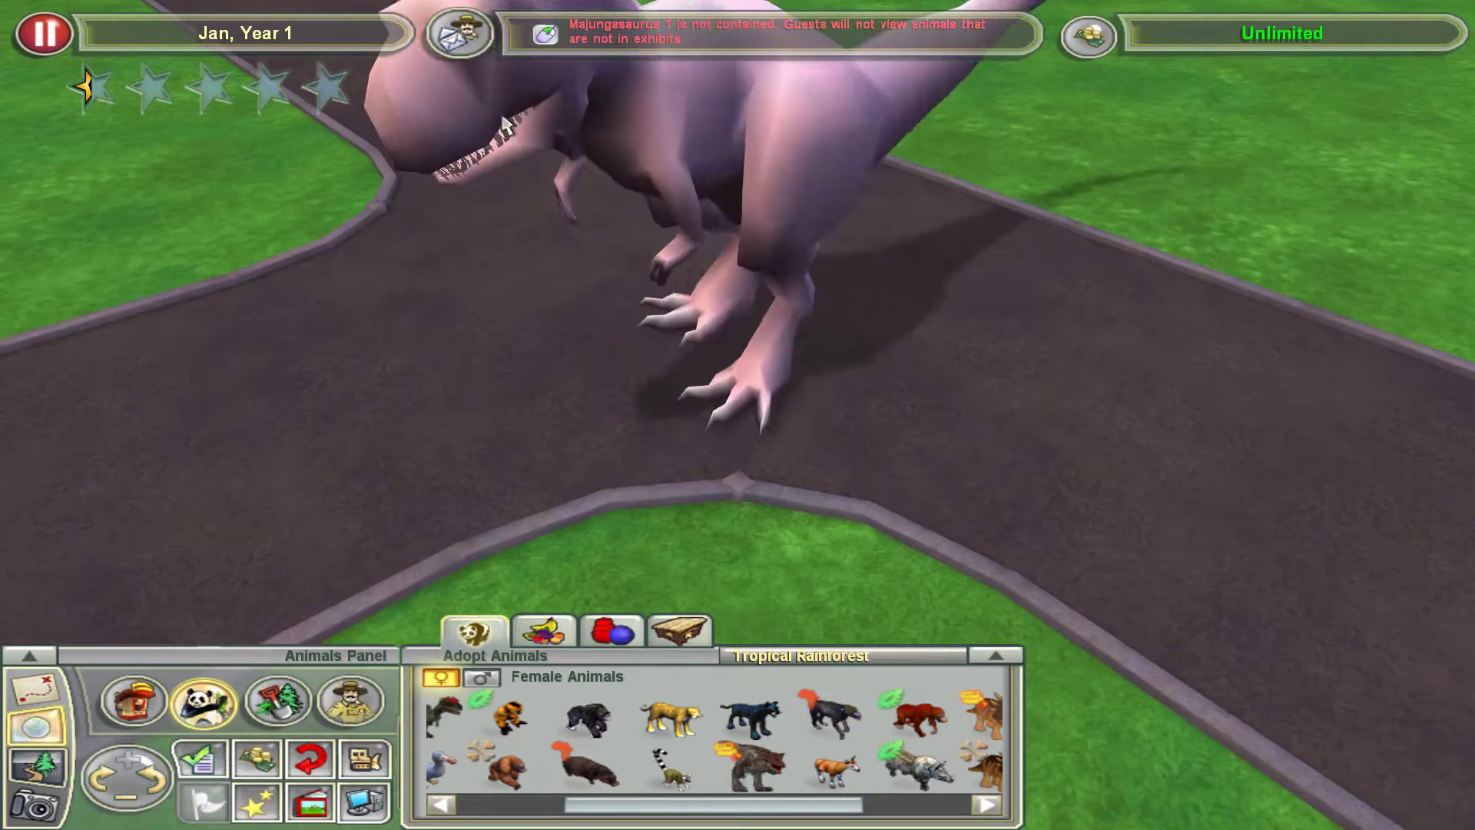
scroll(503, 123, down, 3)
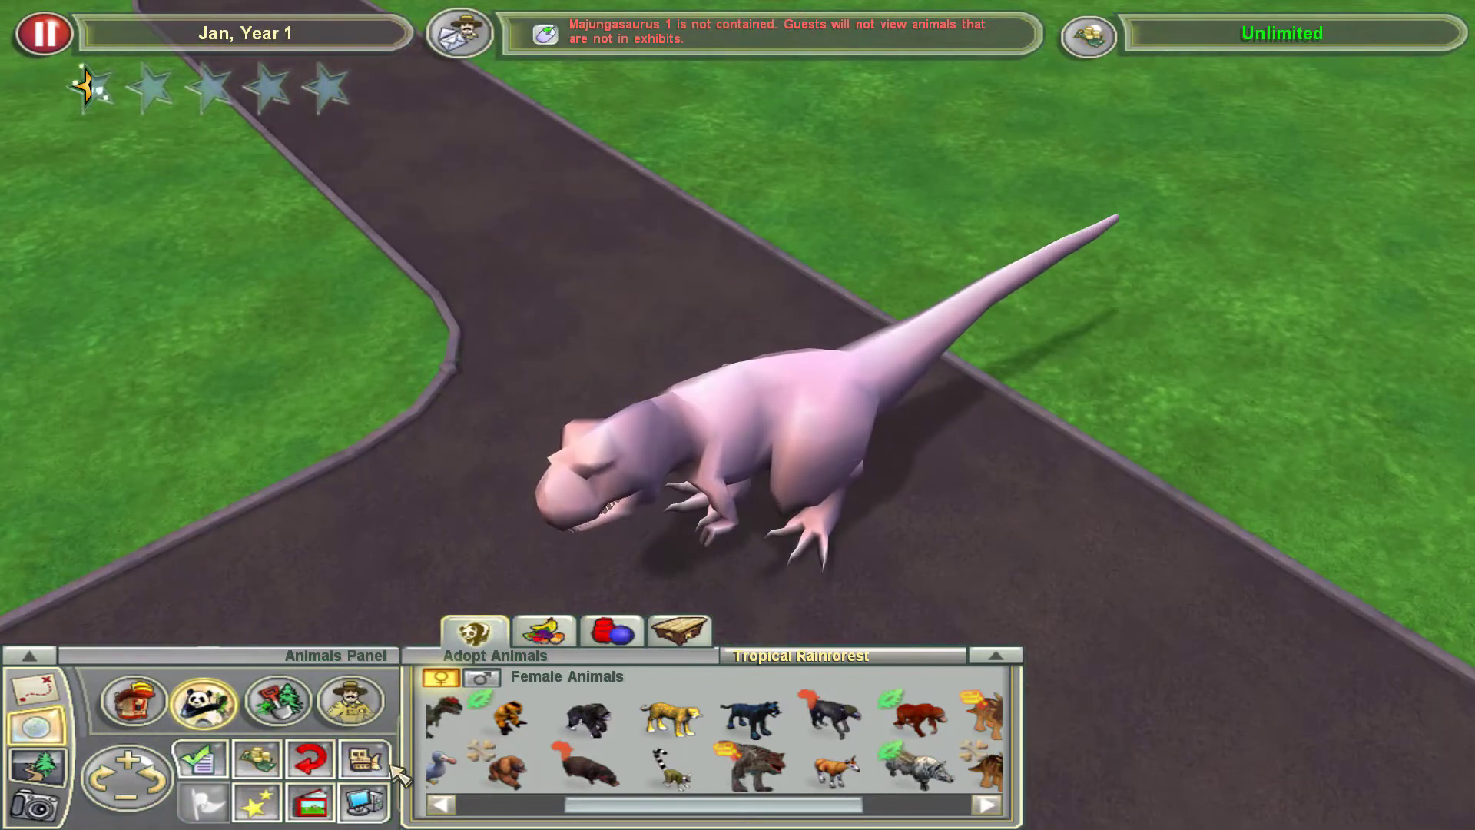
click(365, 803)
click(757, 402)
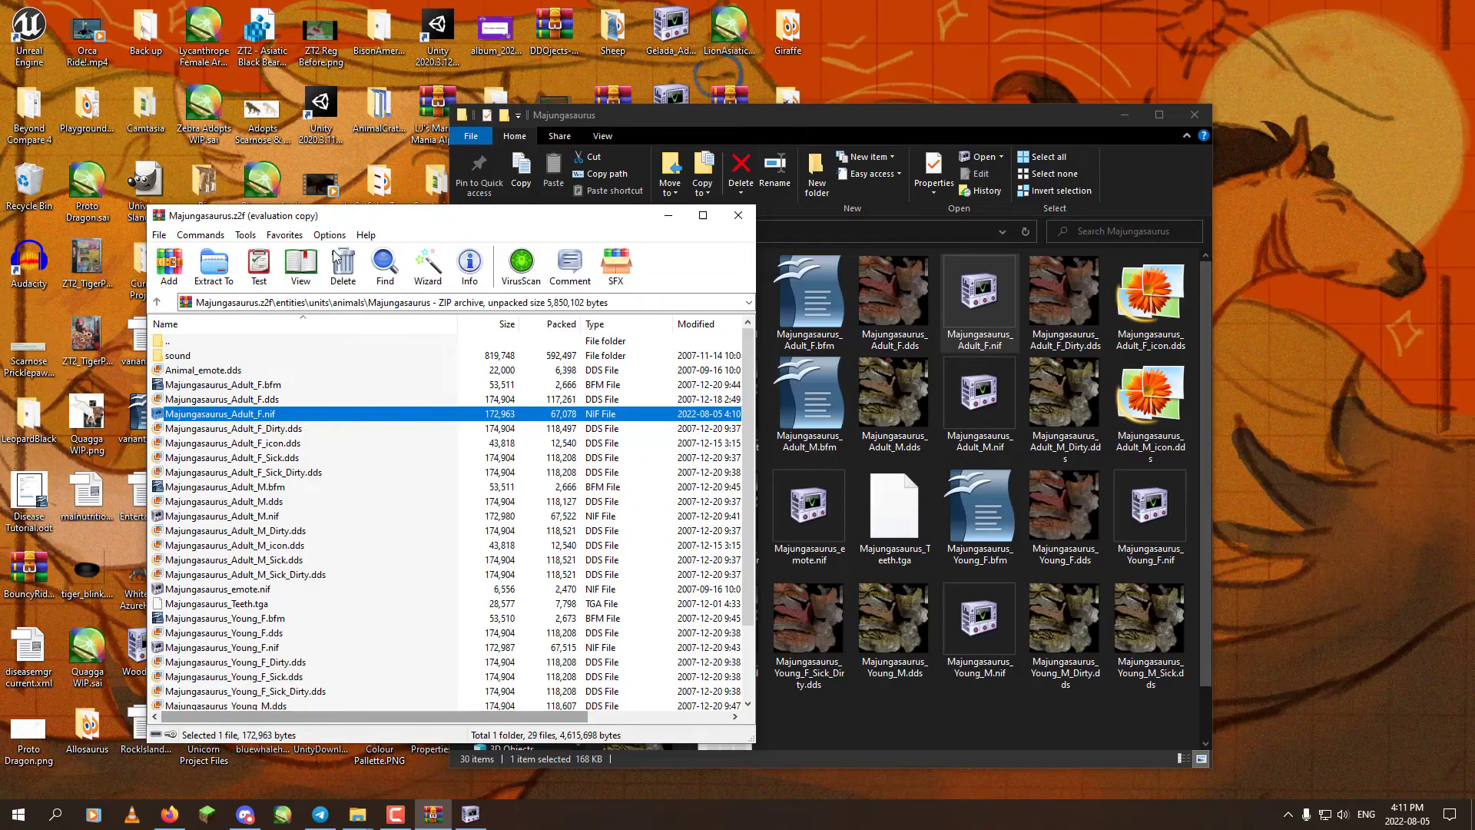
Go up from the archive to the Zoo Tycoon 2 - Clean folder and look through its files.
drag(378, 218, 552, 184)
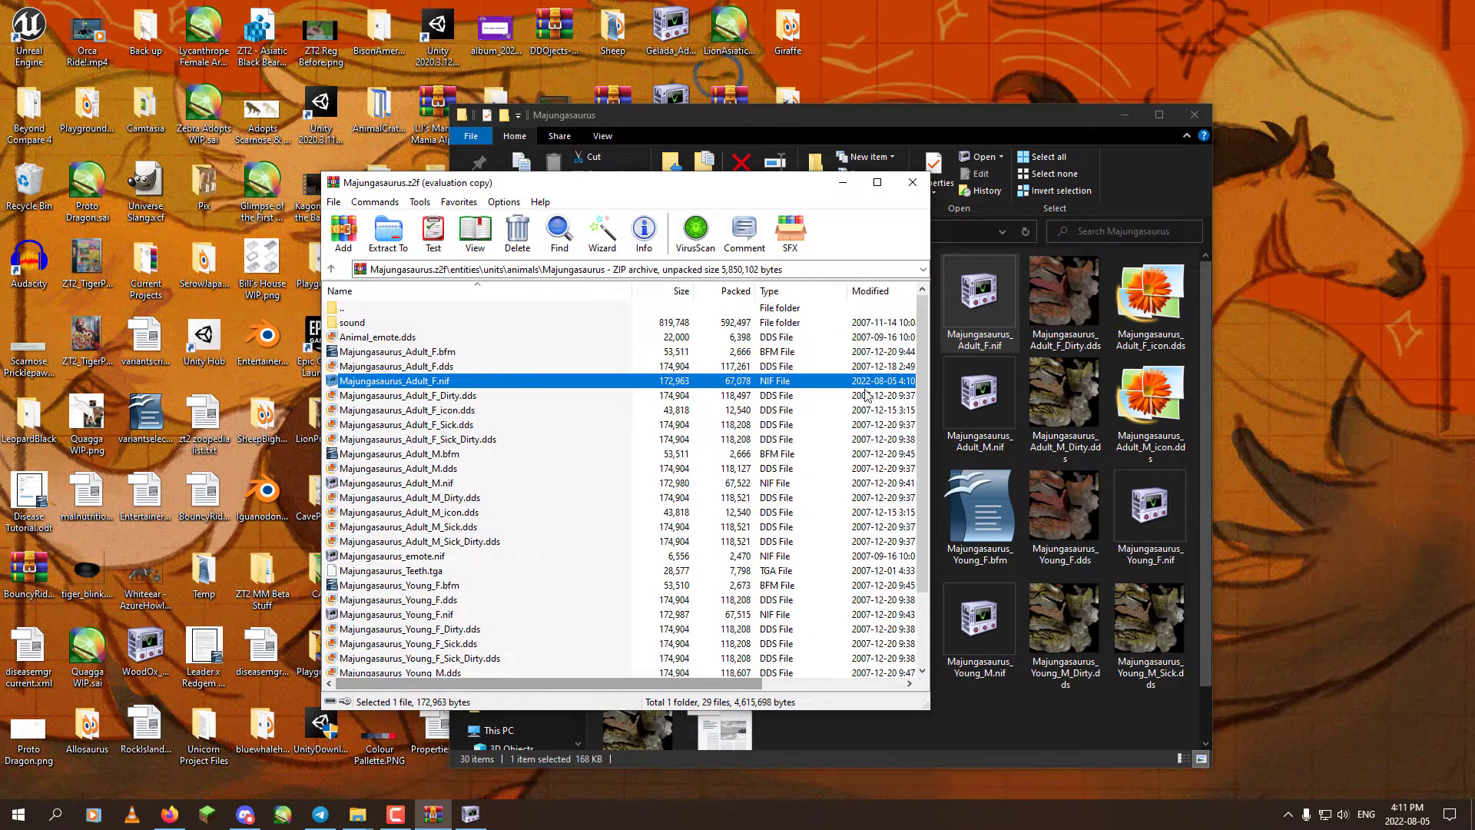
click(332, 269)
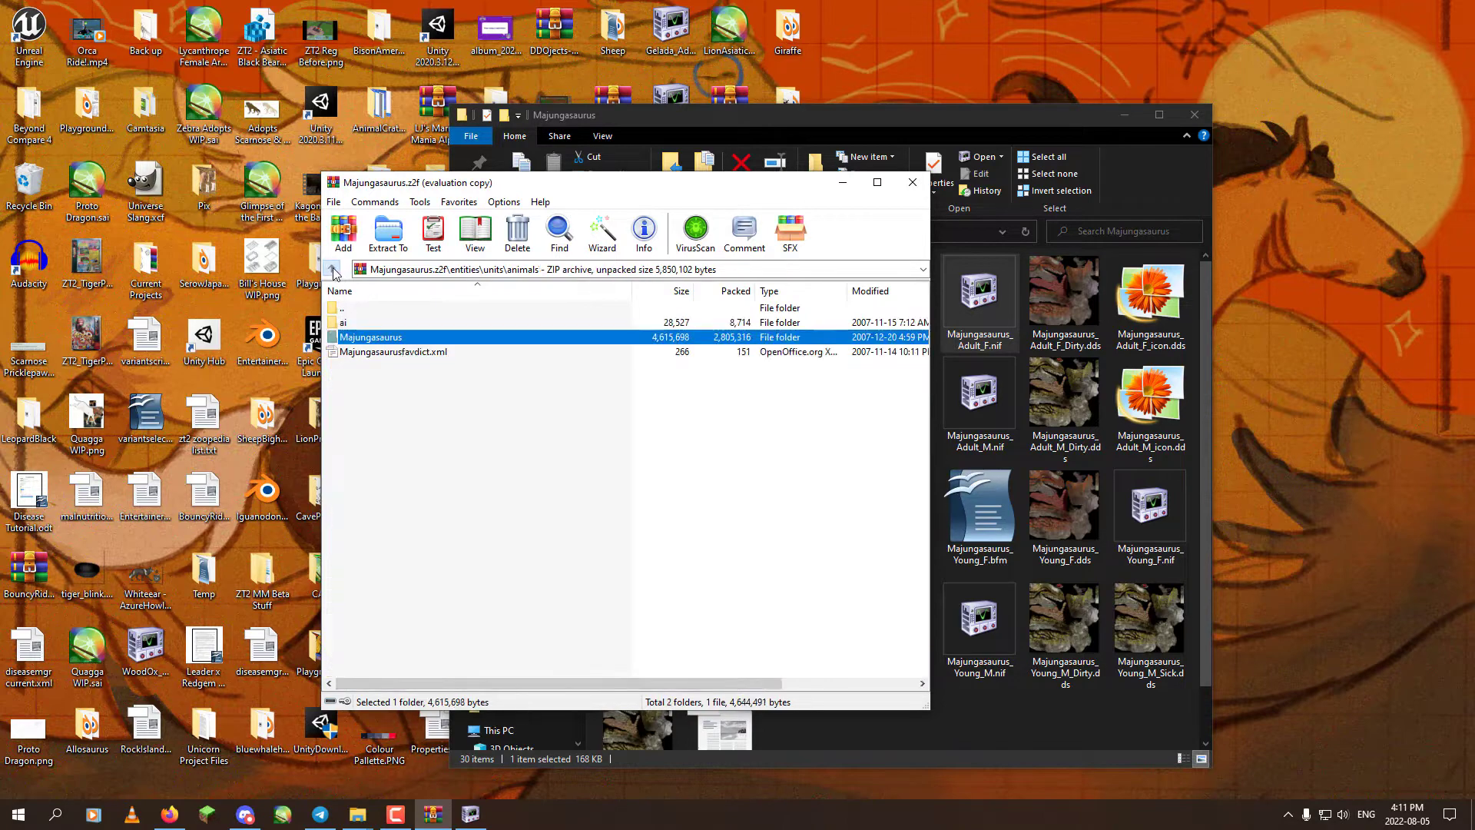
double_click(333, 270)
click(333, 269)
click(332, 269)
scroll(461, 592, down, 5)
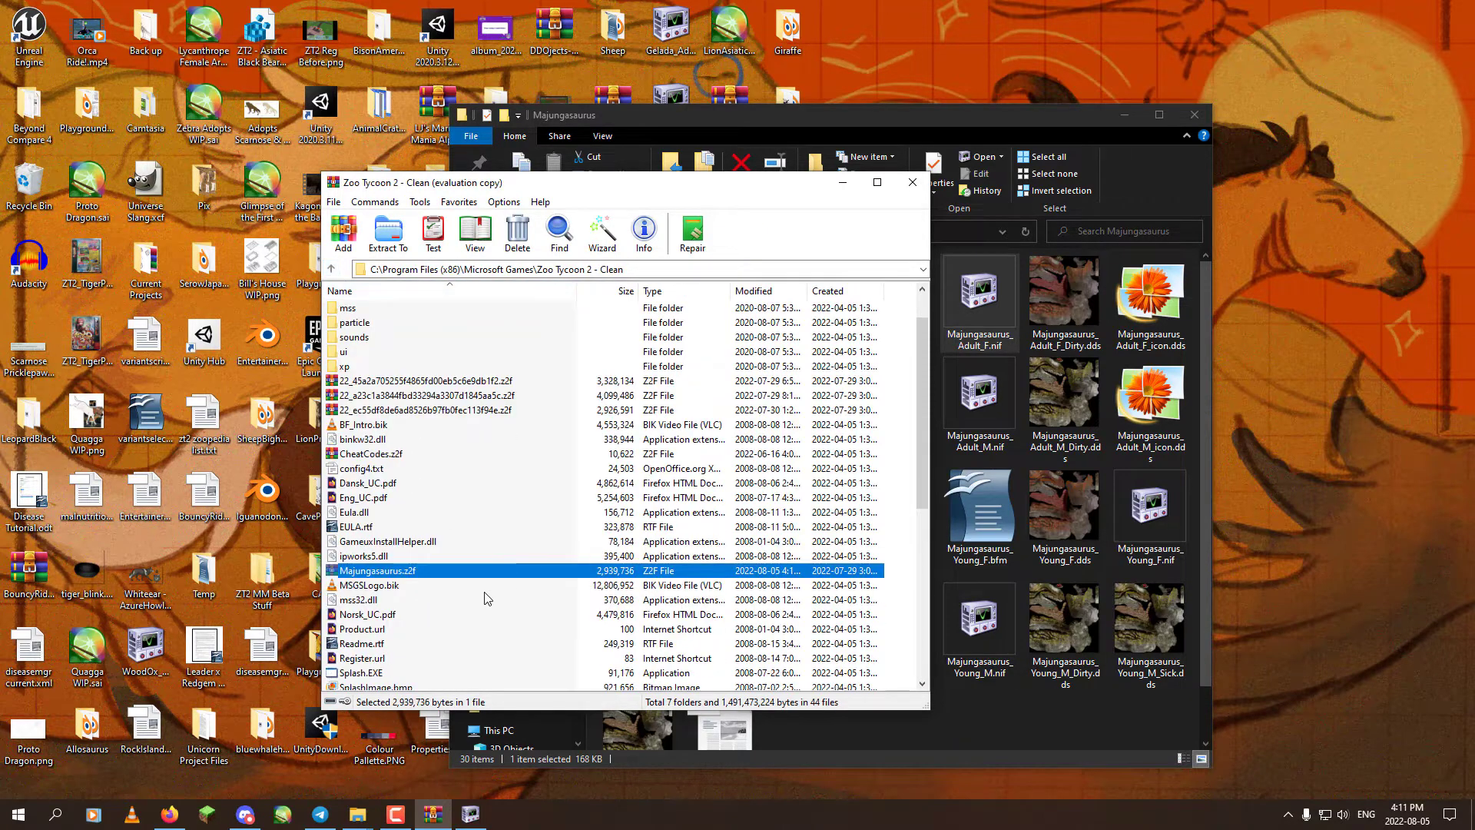
scroll(446, 595, down, 4)
scroll(448, 598, up, 8)
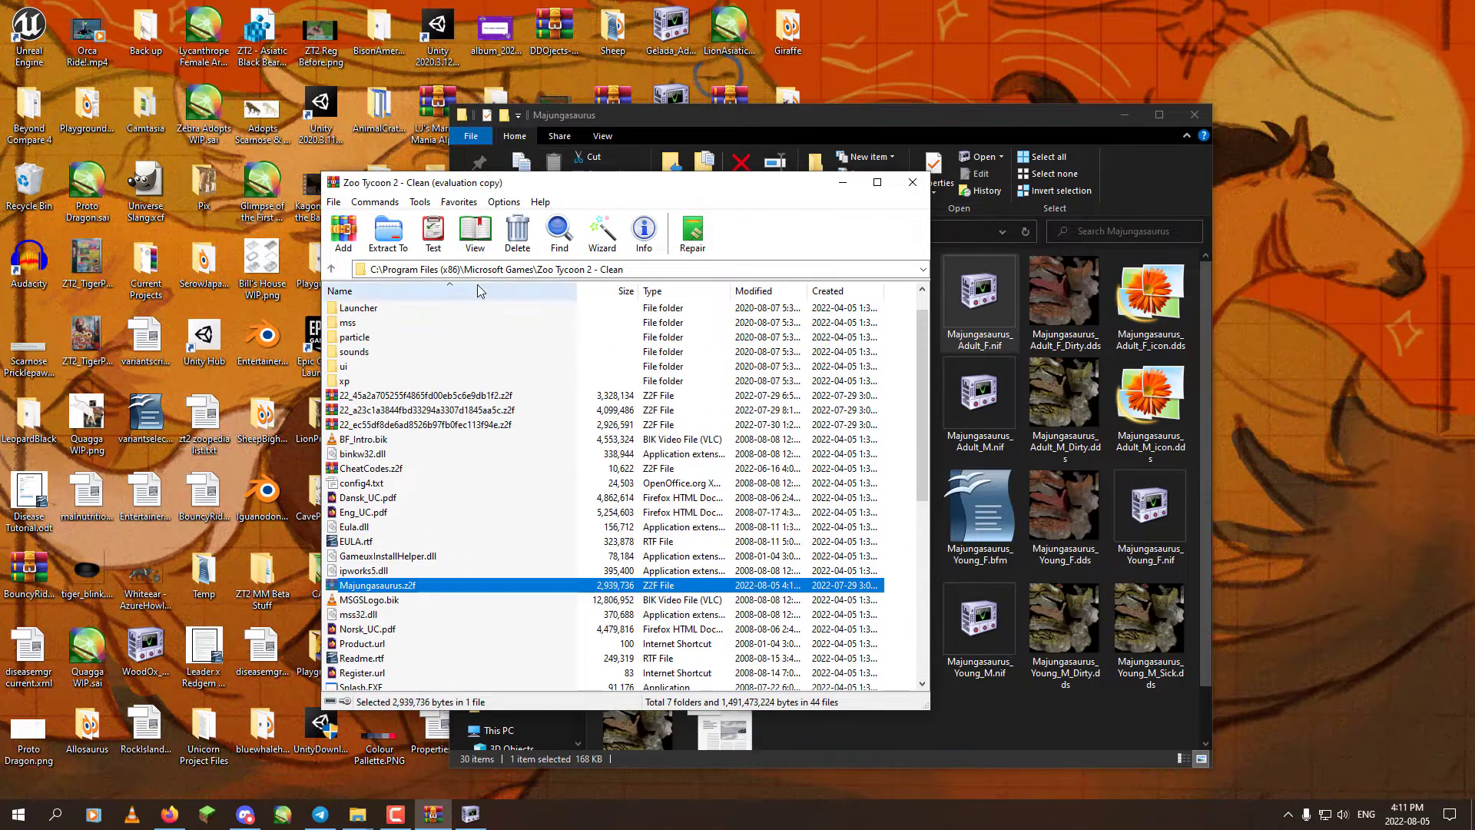
Reopen Majungasaurus.z2f and go to its entities\units\animals\Majungasaurus folder.
click(476, 236)
double_click(355, 335)
double_click(355, 351)
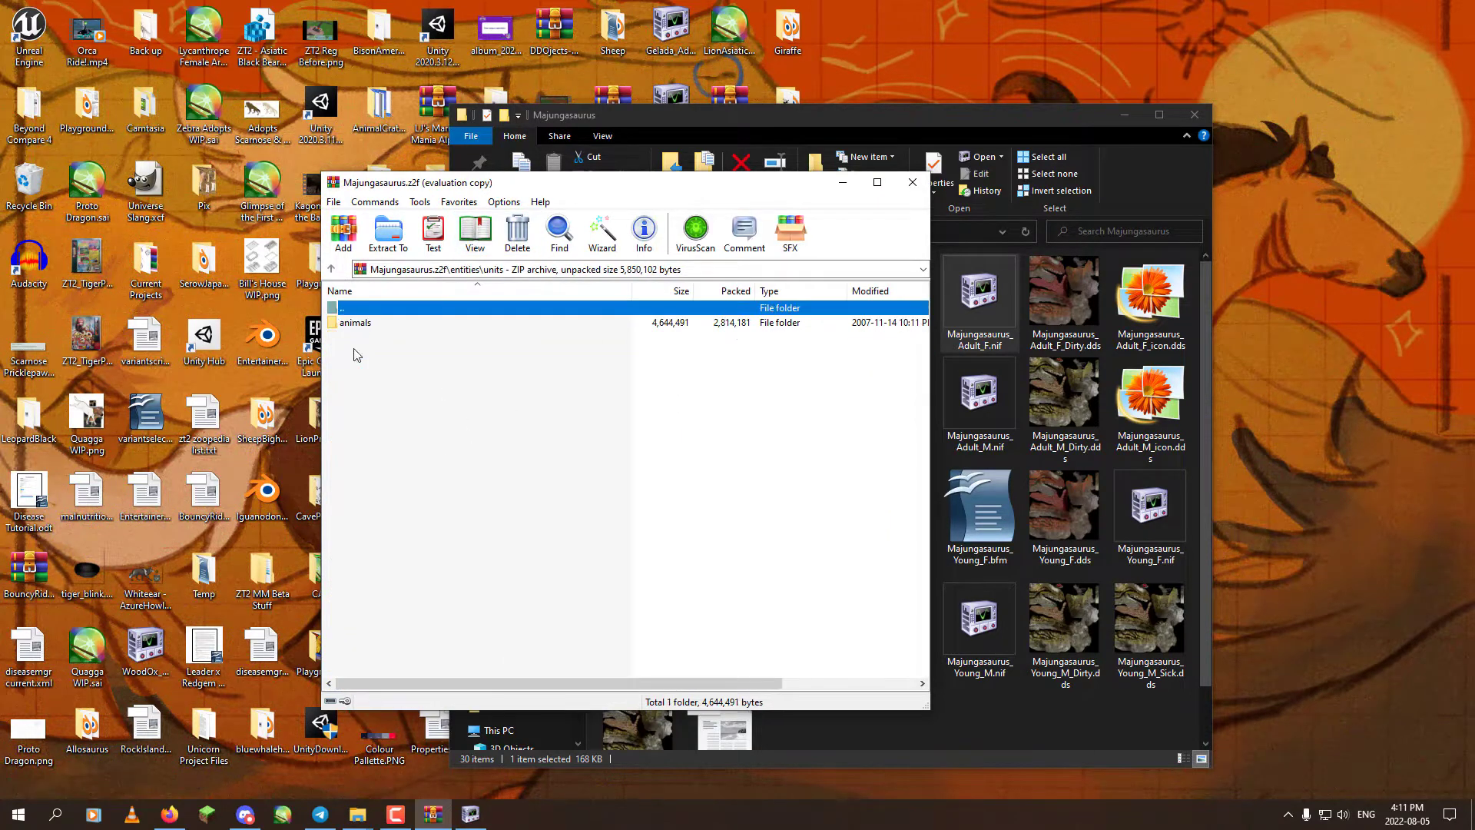
double_click(356, 323)
double_click(357, 342)
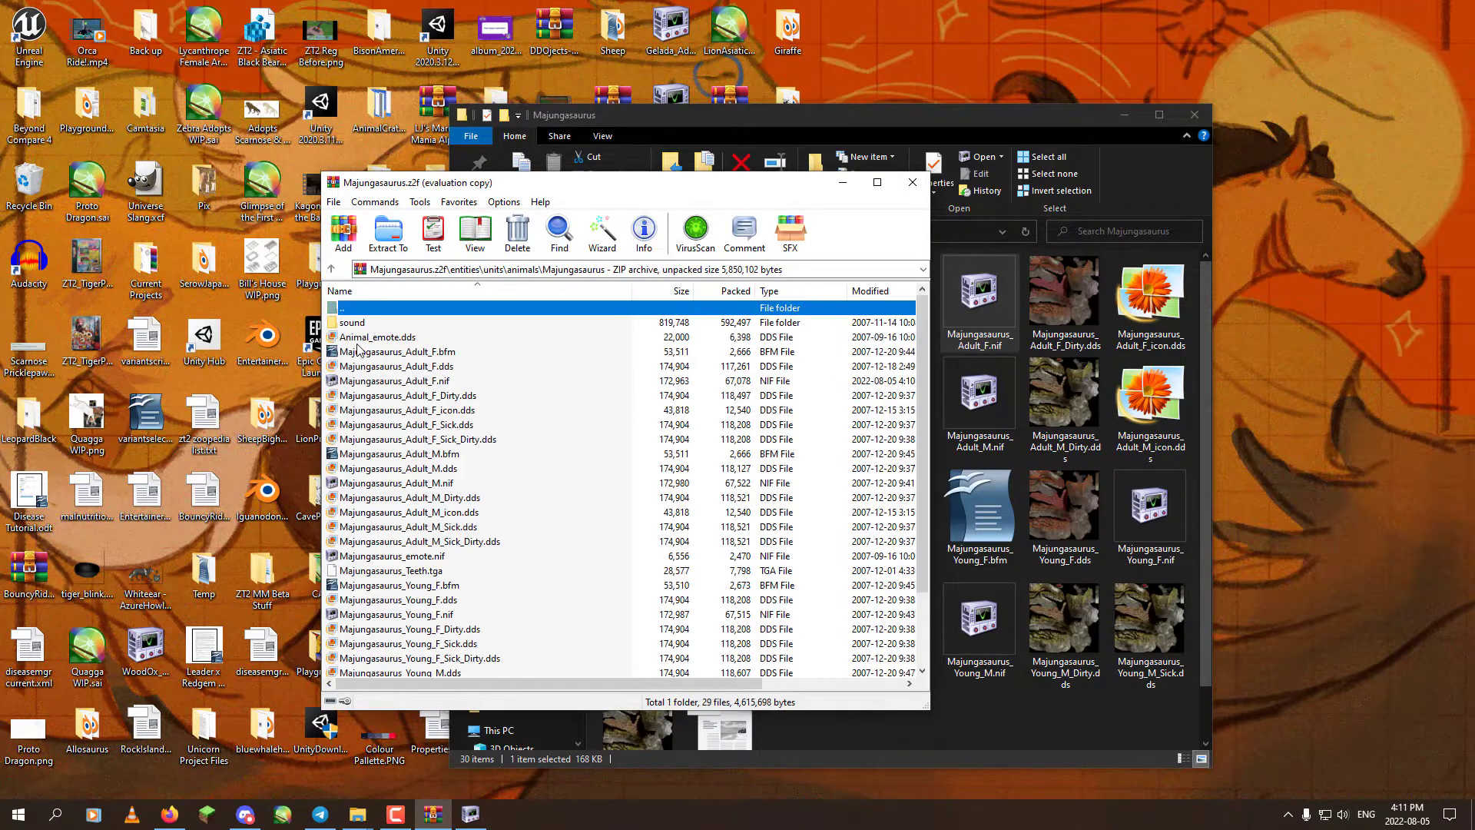
Close the open NifSkope windows and reopen Majungasaurus_Adult_F.nif from the extracted folder.
click(1080, 716)
double_click(987, 308)
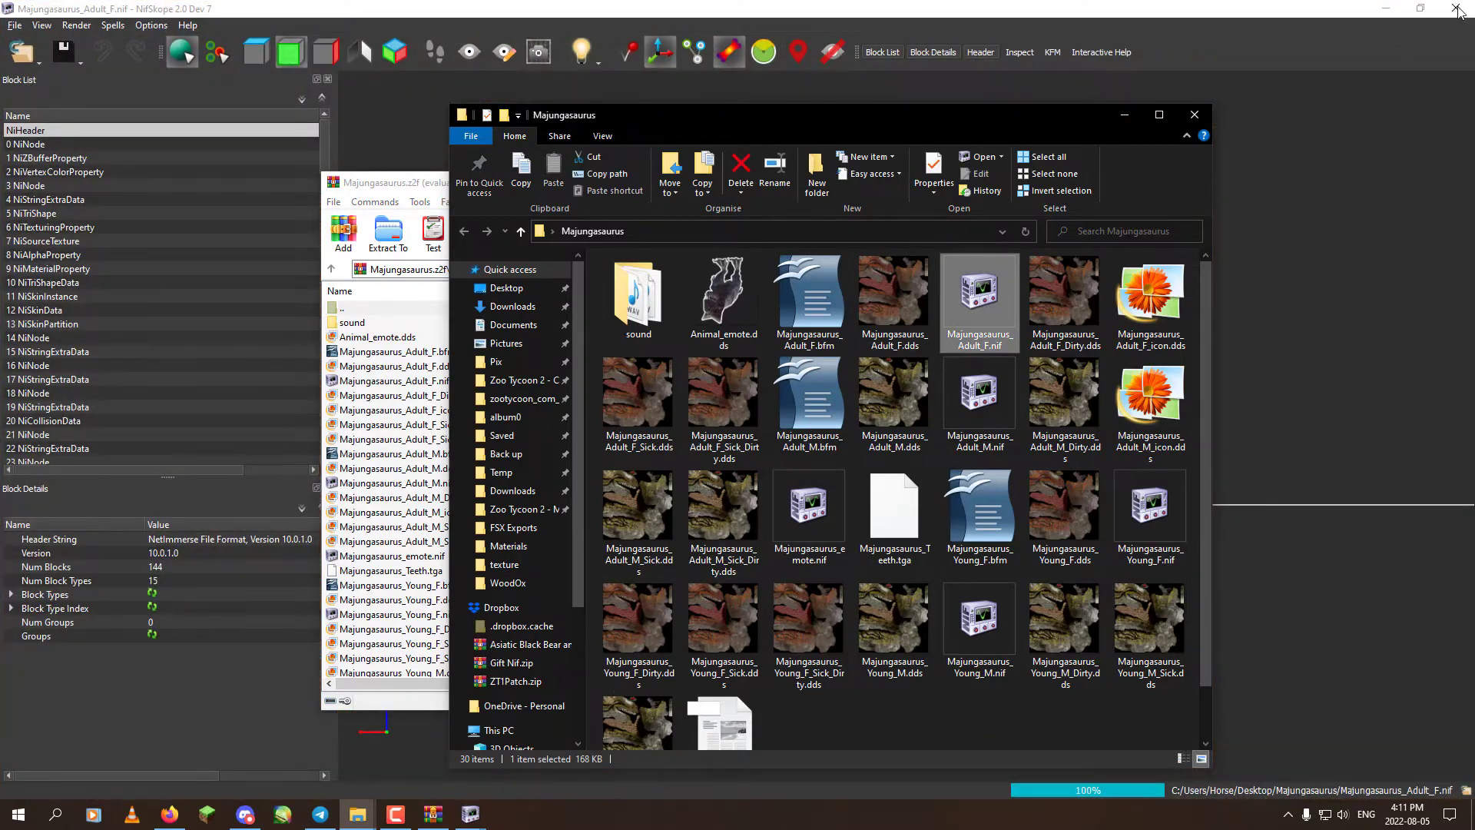
click(1455, 9)
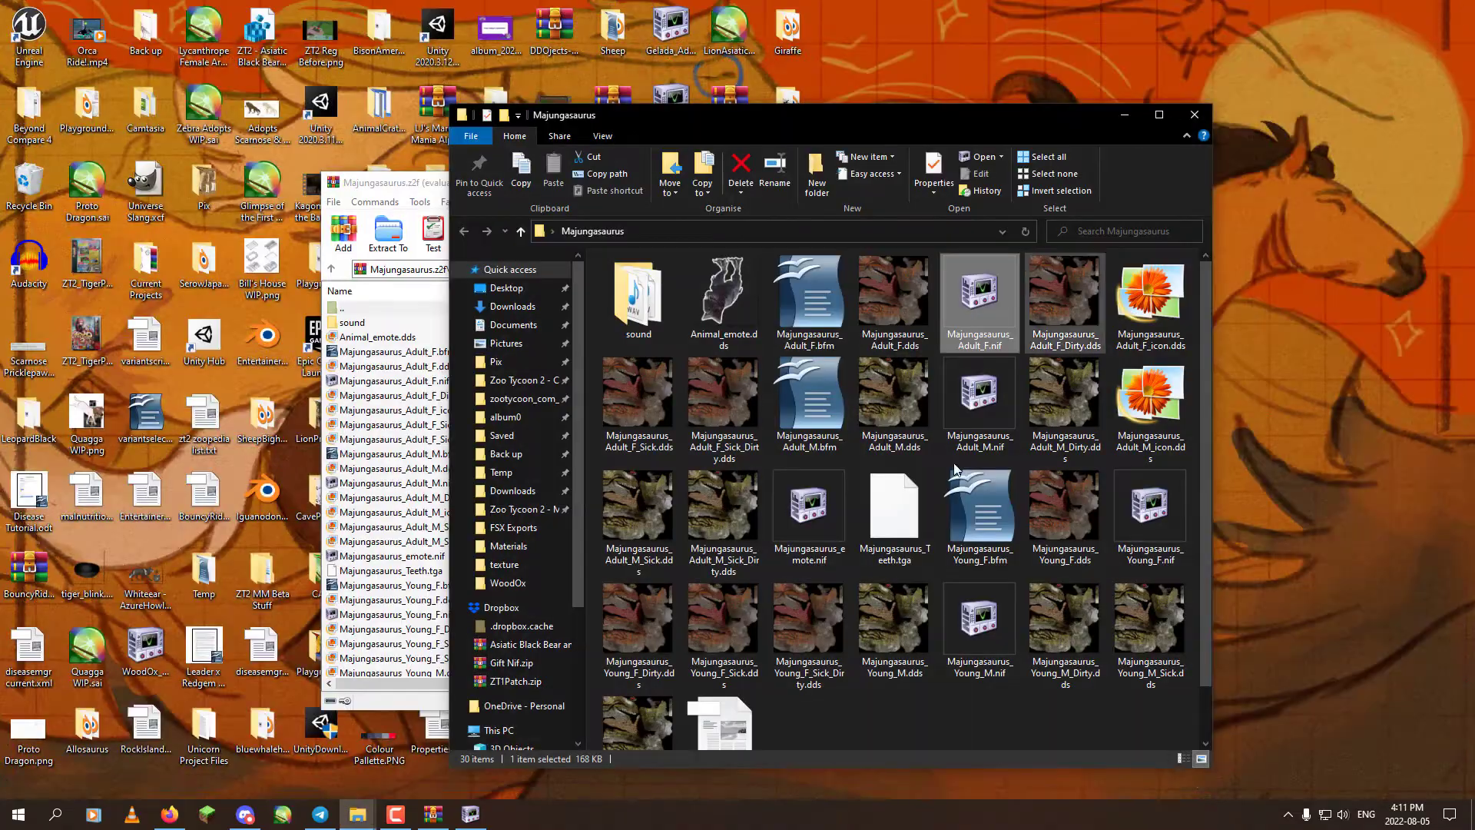
click(480, 819)
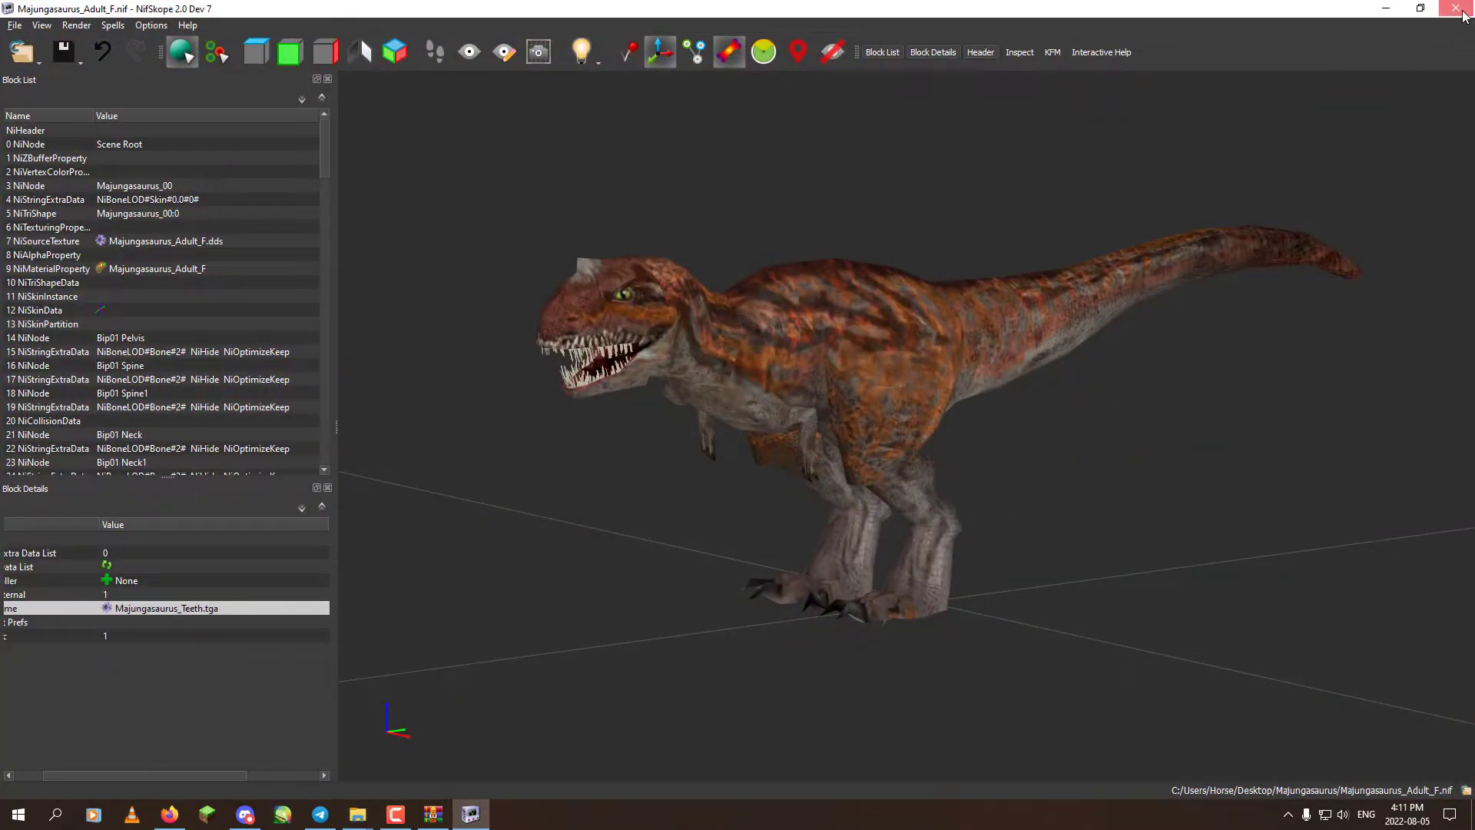
click(1463, 11)
double_click(962, 301)
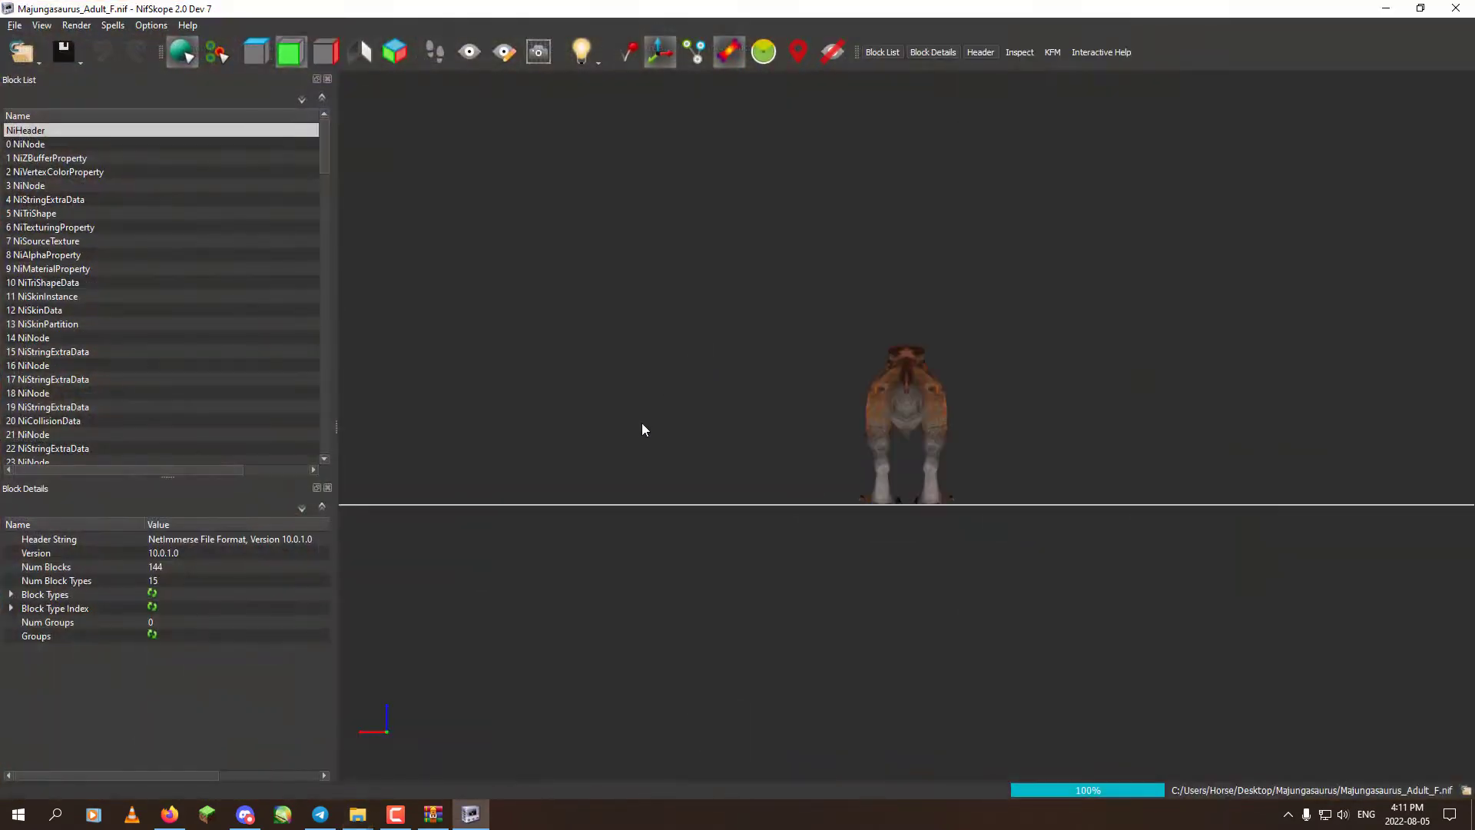
Check the adult female model's texture and material names in the Block List for both the body and the teeth.
drag(643, 428, 845, 494)
scroll(846, 494, up, 5)
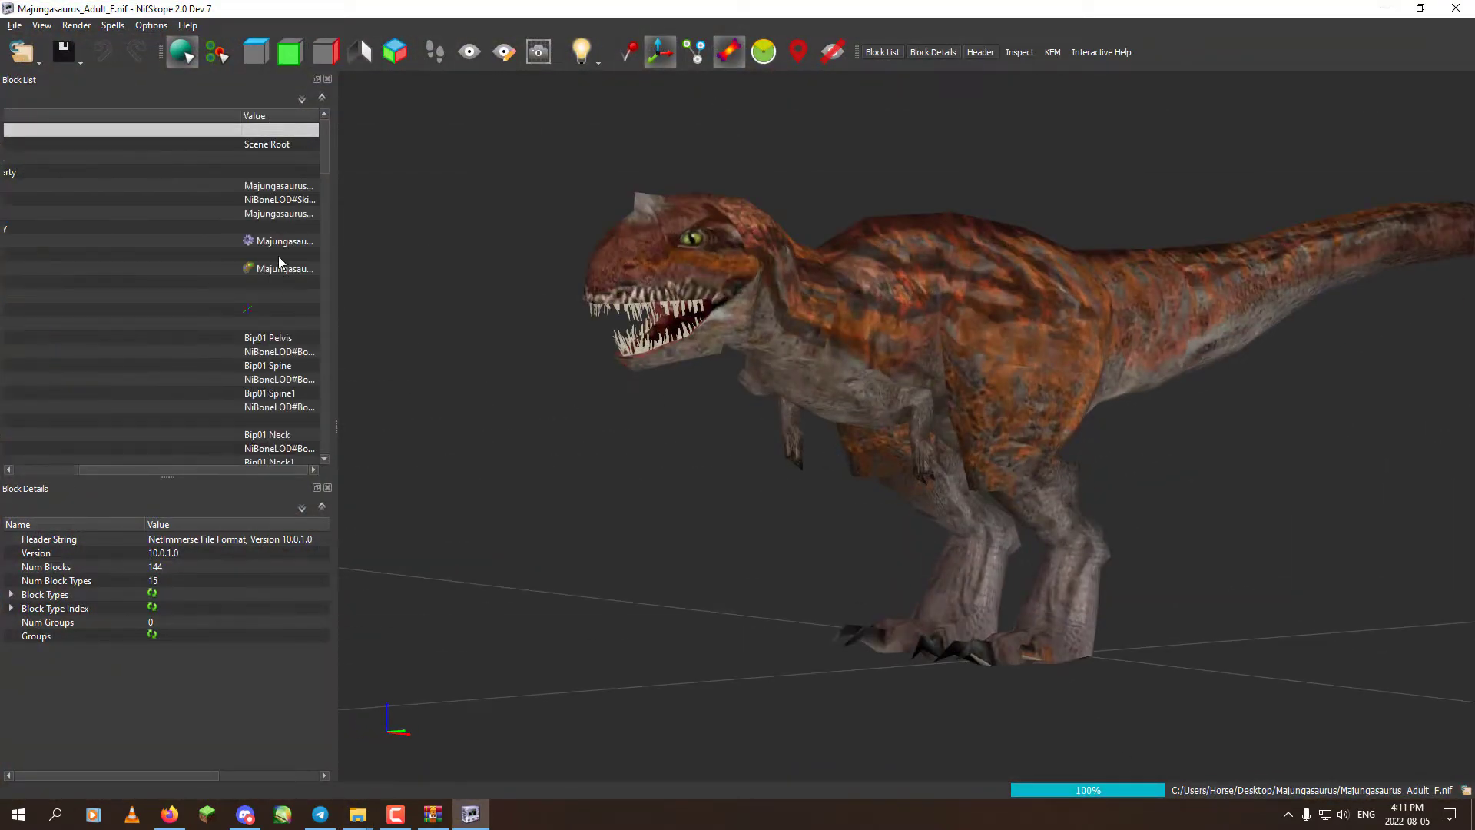
click(181, 241)
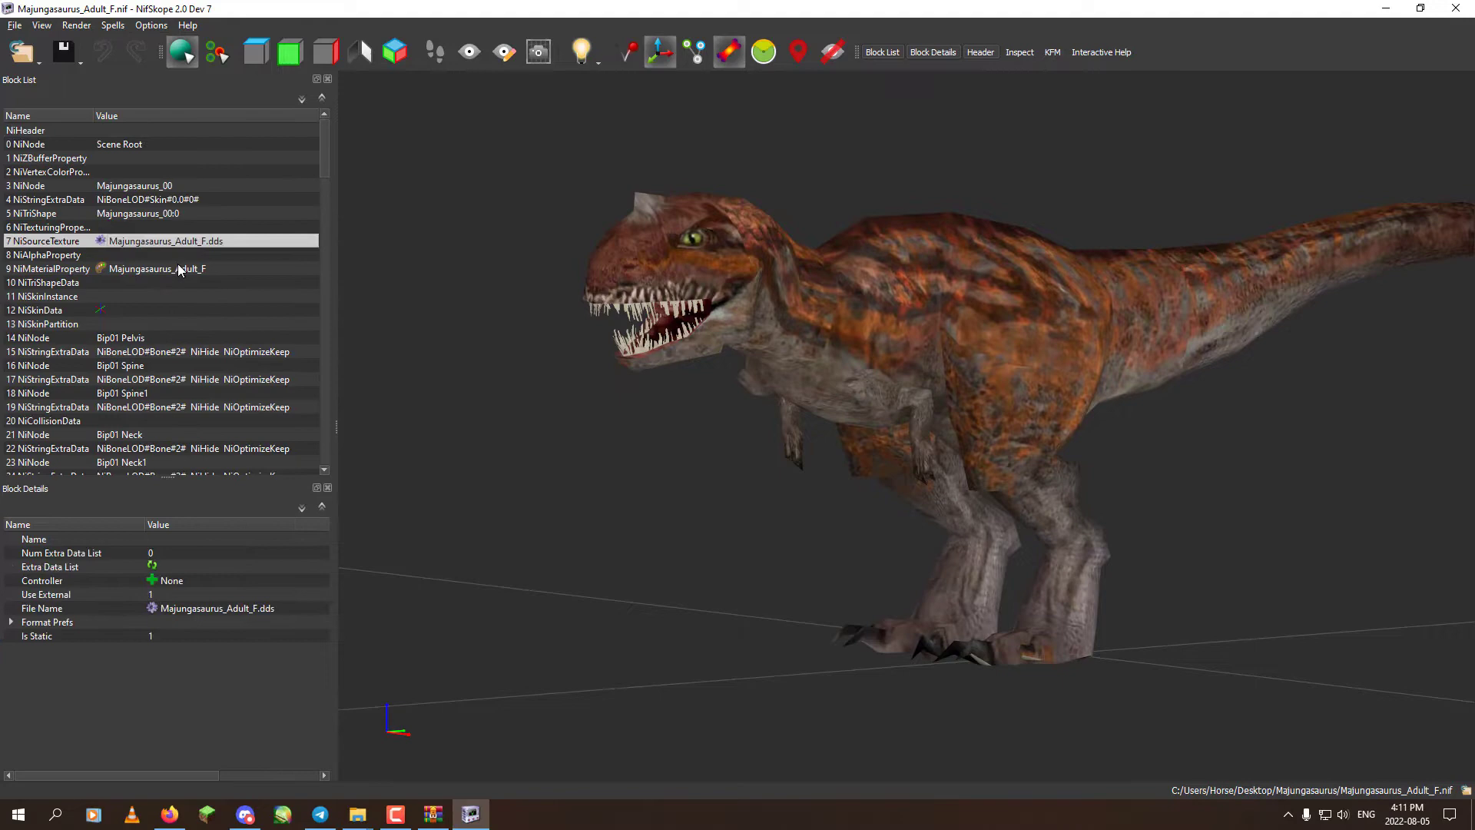
click(184, 269)
drag(323, 173, 400, 354)
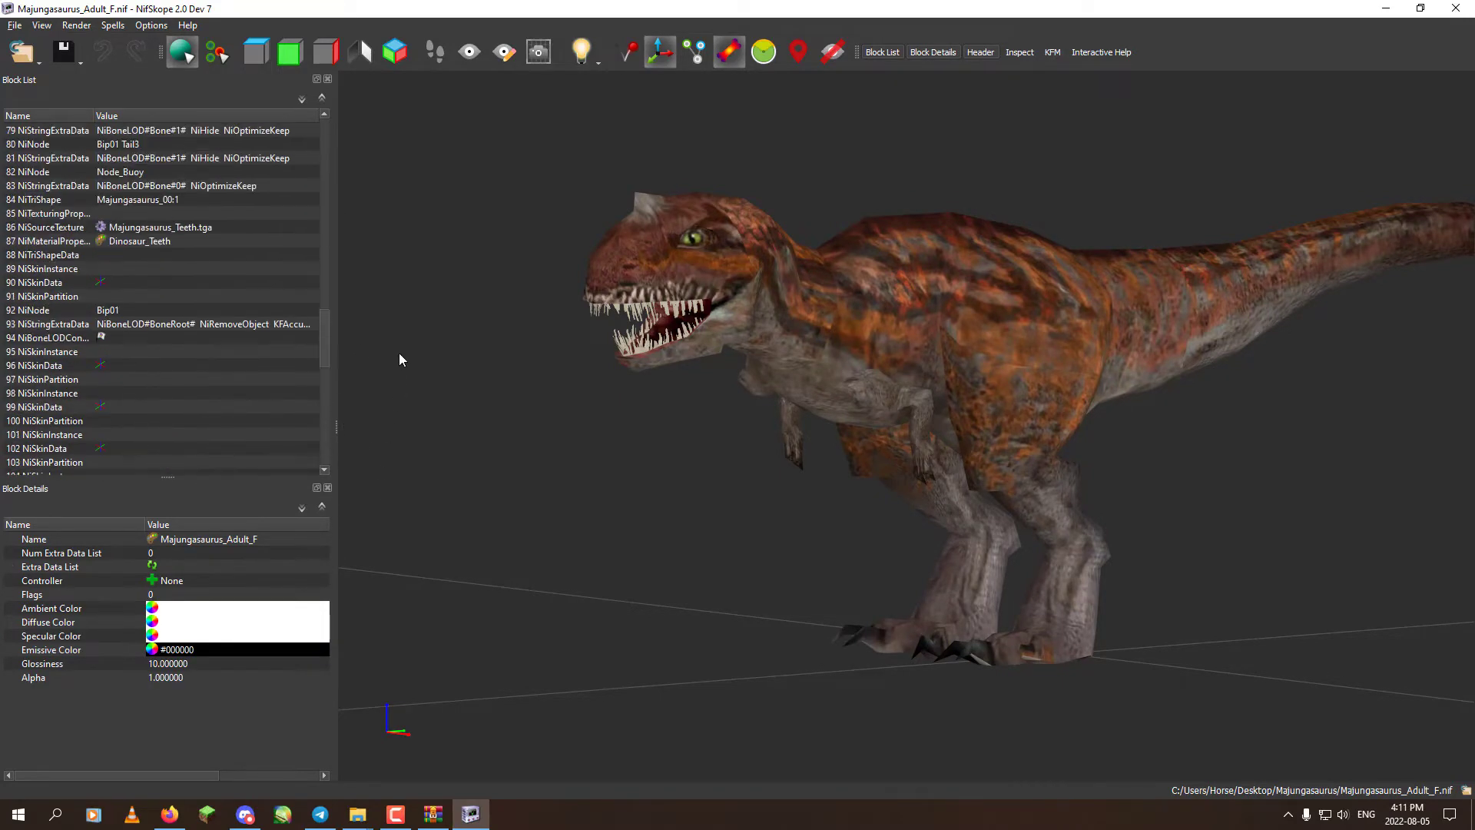
drag(518, 509, 646, 523)
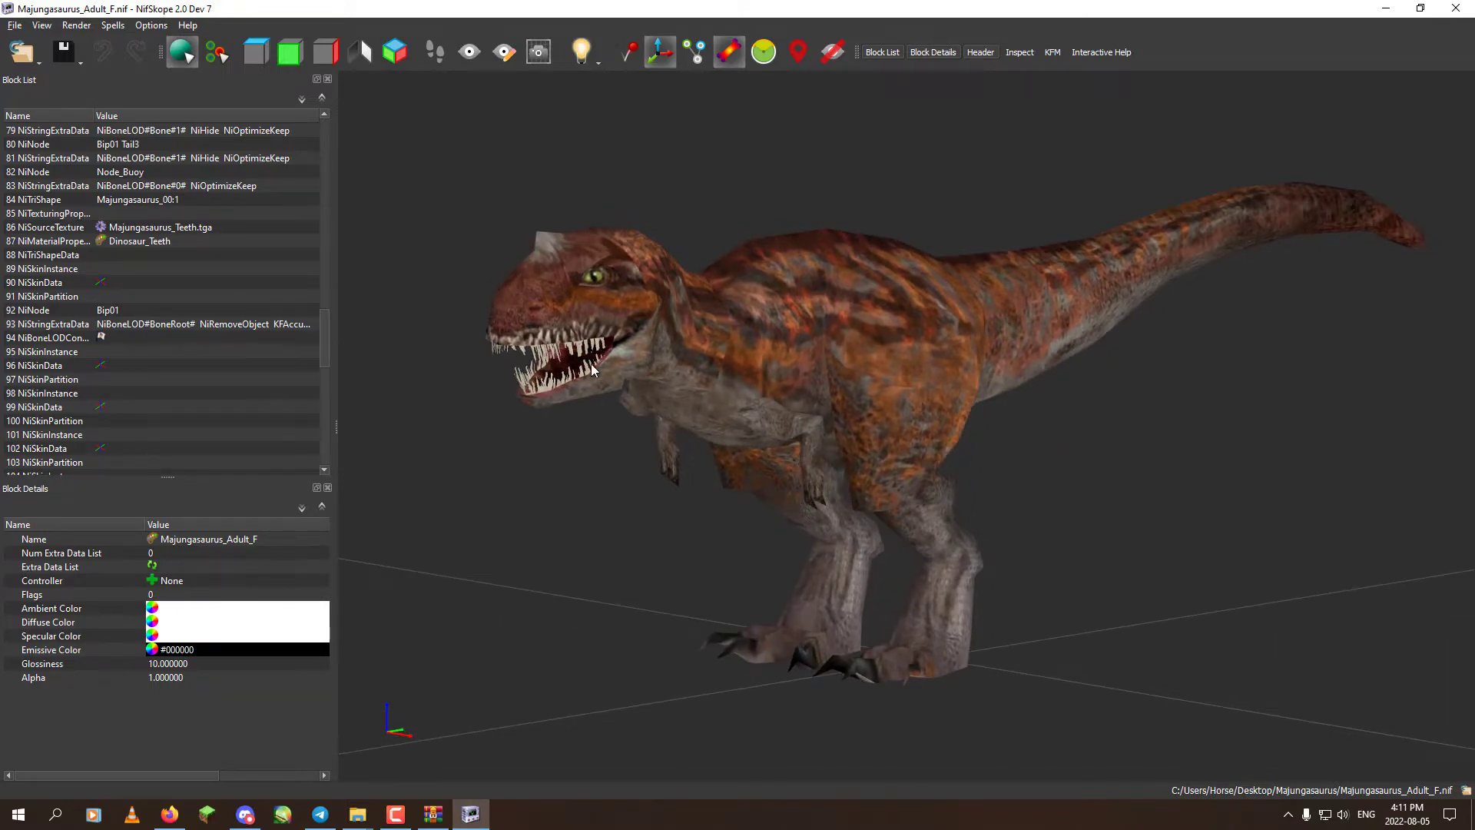
Select the model's body mesh, expand its Properties, and open the linked NiTexturingProperty block.
click(683, 357)
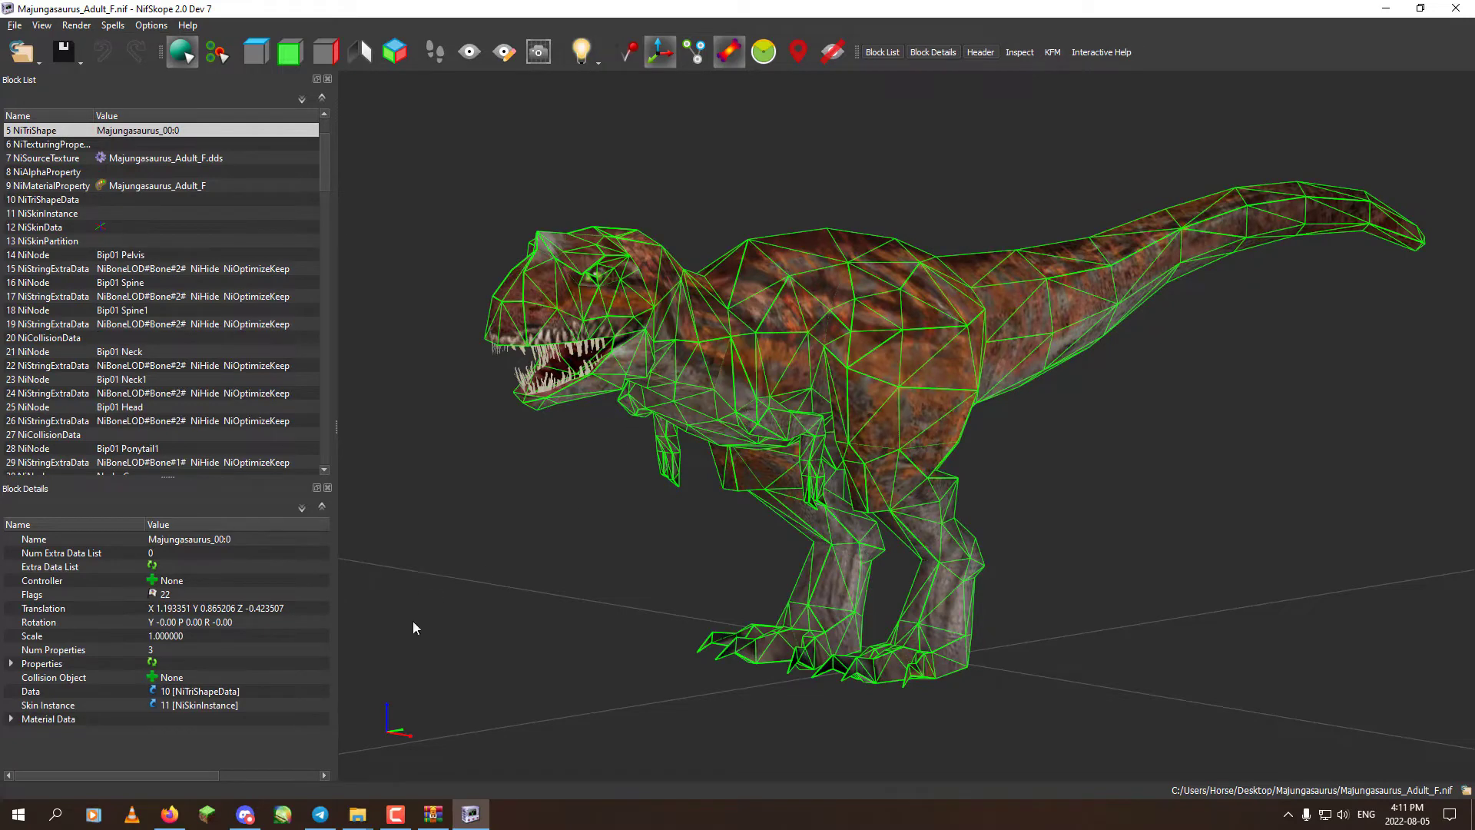
click(11, 664)
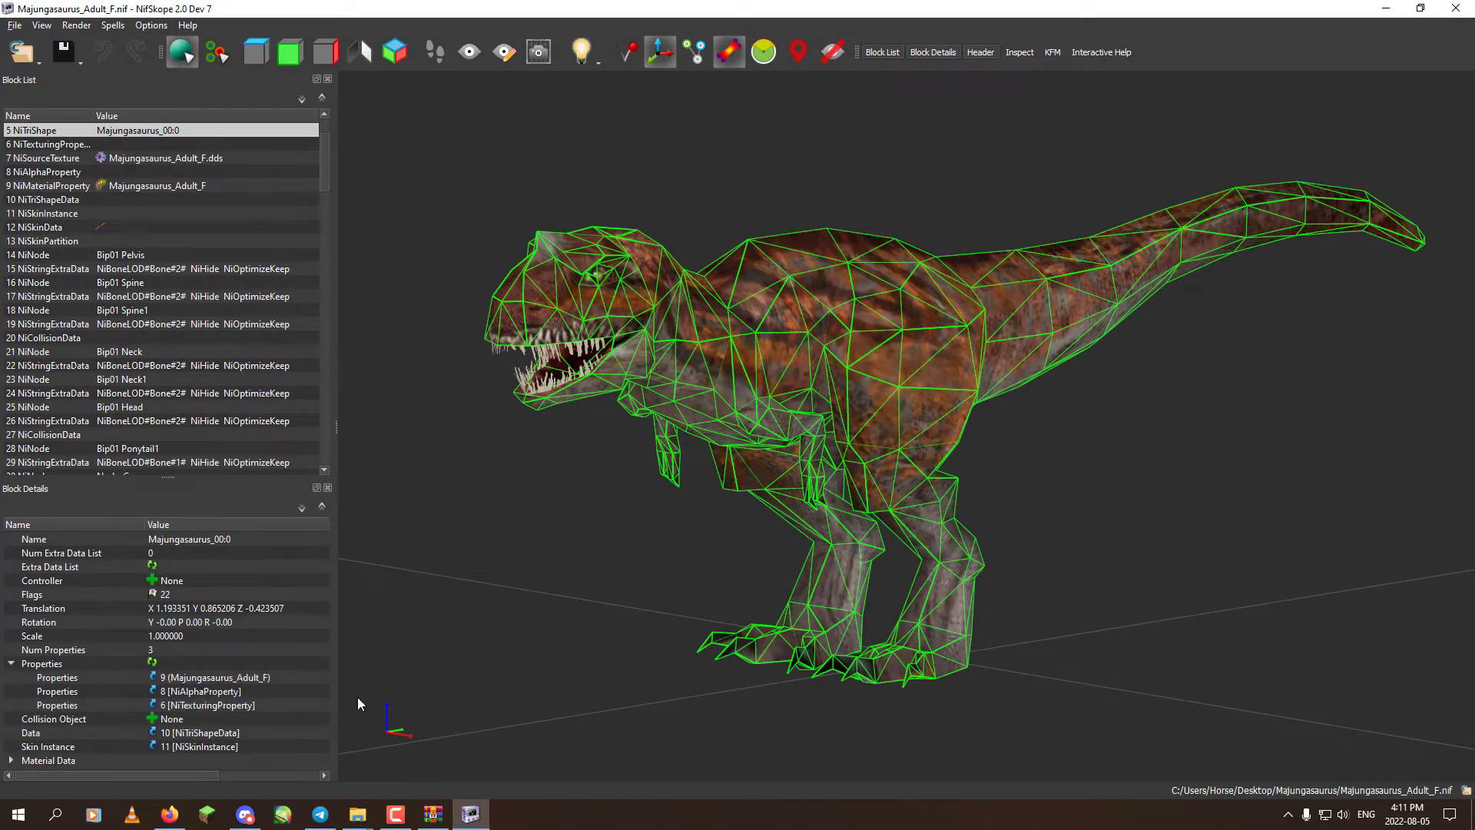
click(152, 705)
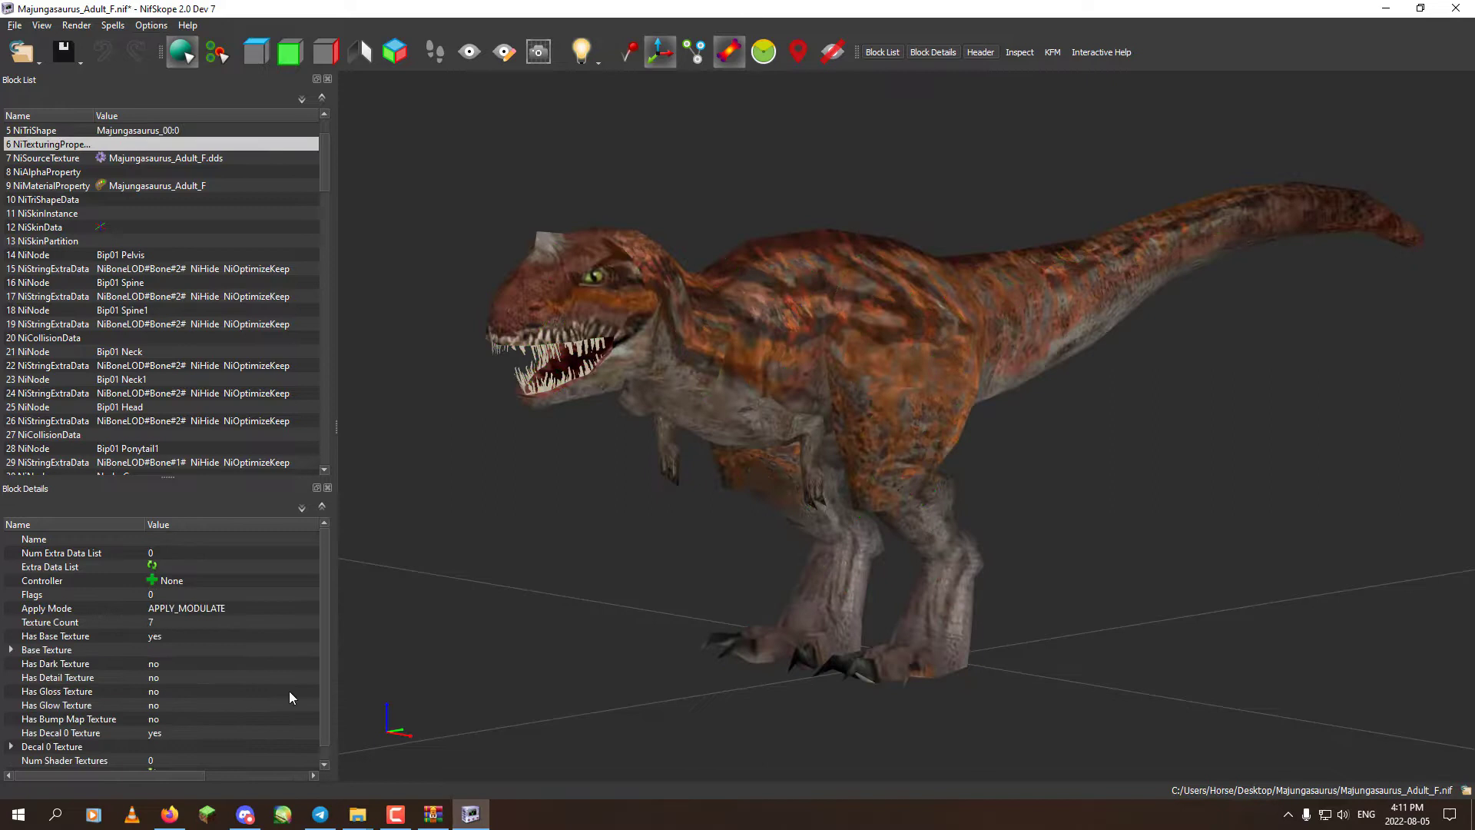
Review the Decal 0 Texture settings in the body's NiTexturingProperty block, set Has Decal 0 Texture to no, and save the model.
scroll(232, 659, down, 1)
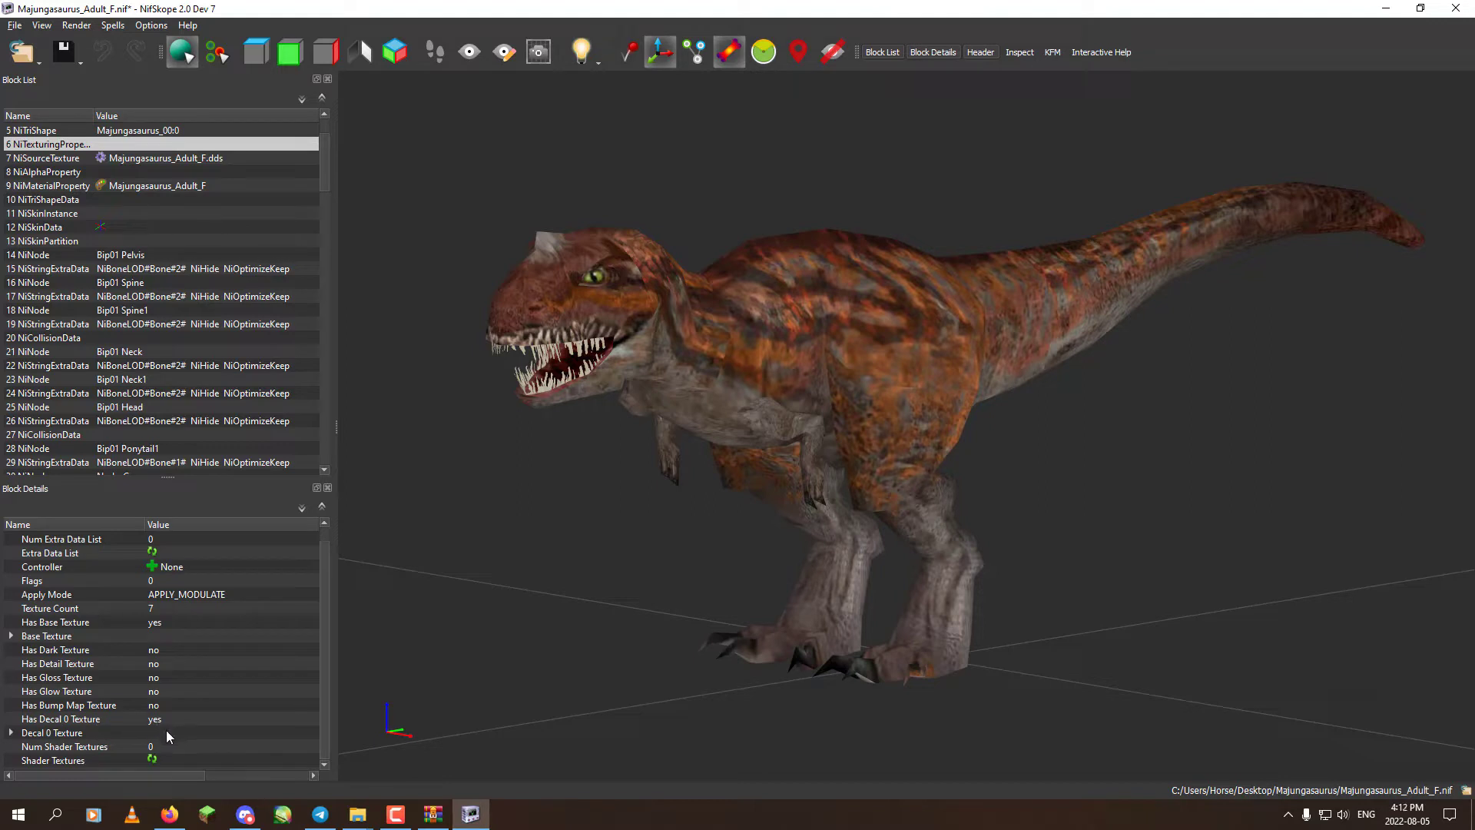
click(11, 733)
scroll(126, 676, down, 2)
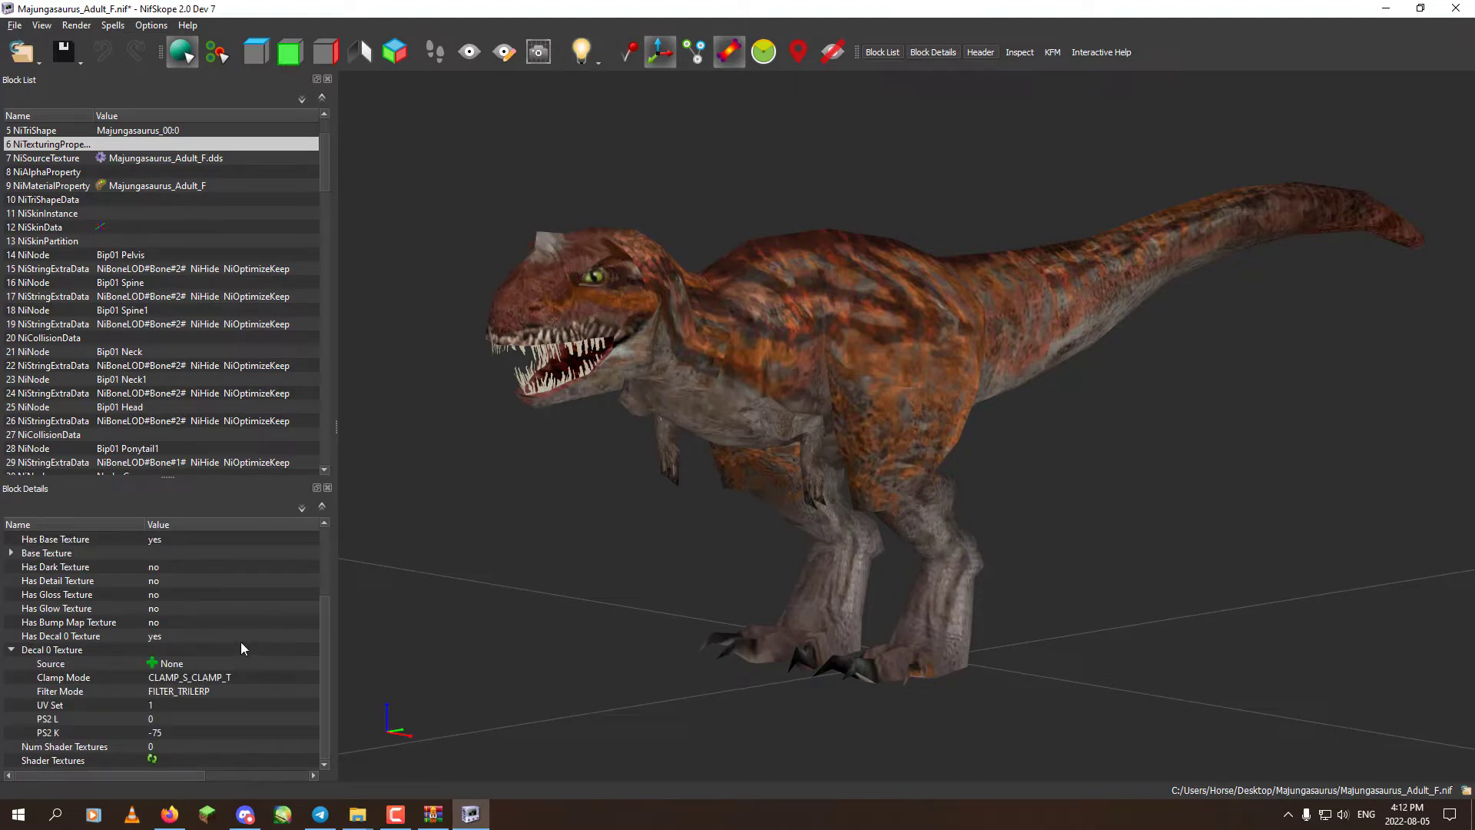
mouse_move(241, 643)
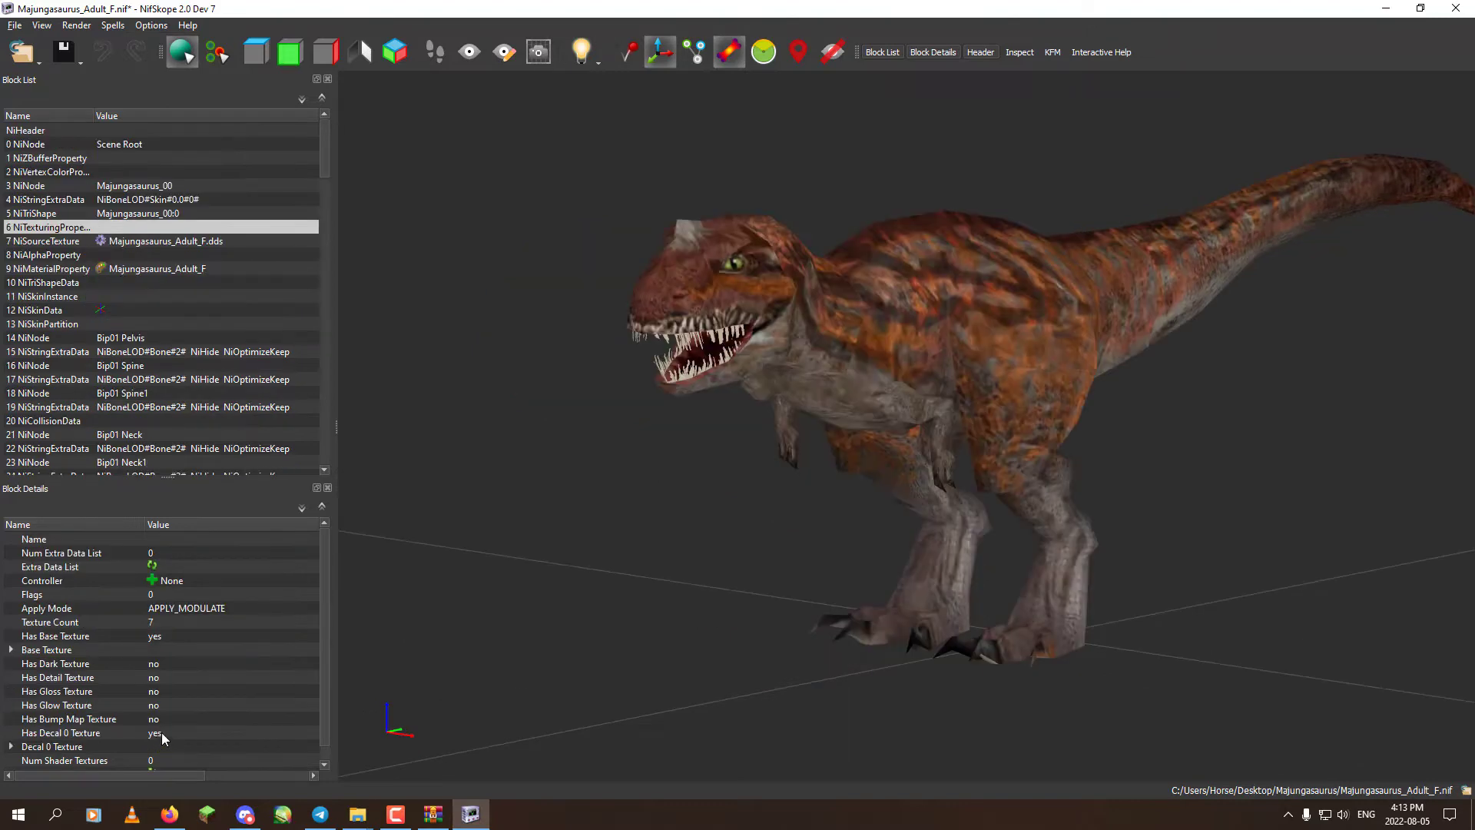
double_click(168, 732)
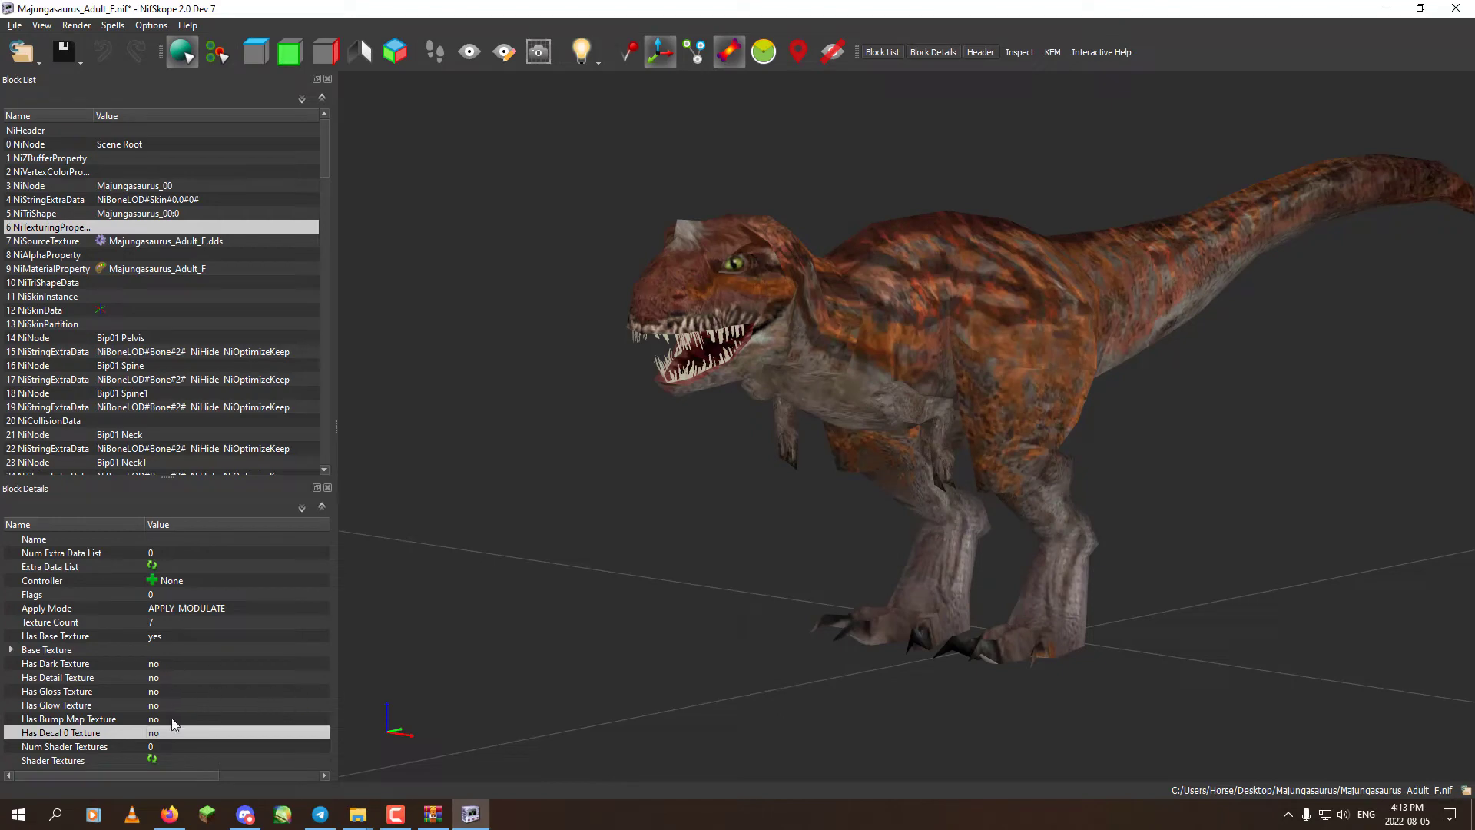
click(154, 761)
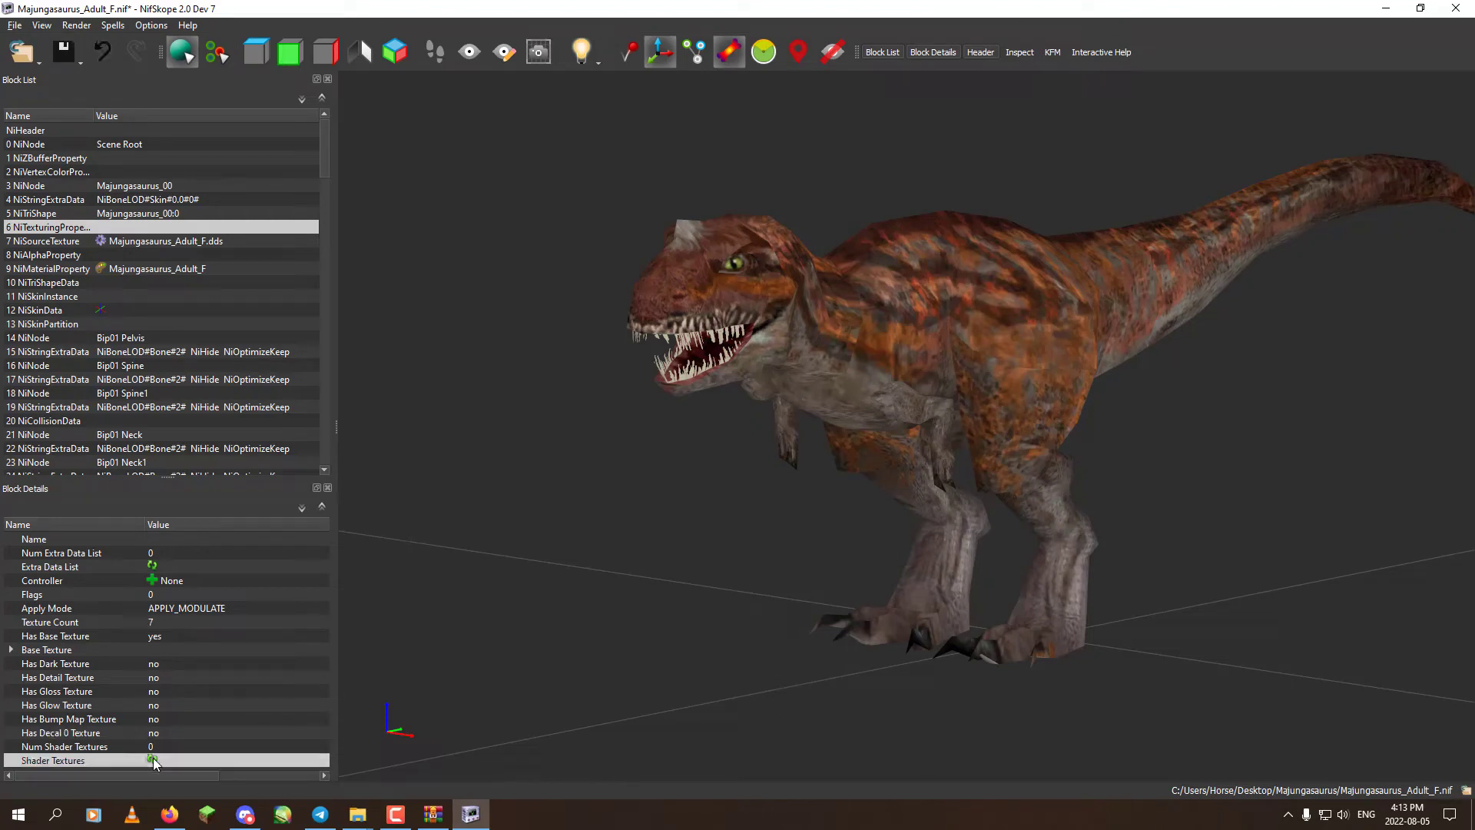
click(158, 569)
click(19, 25)
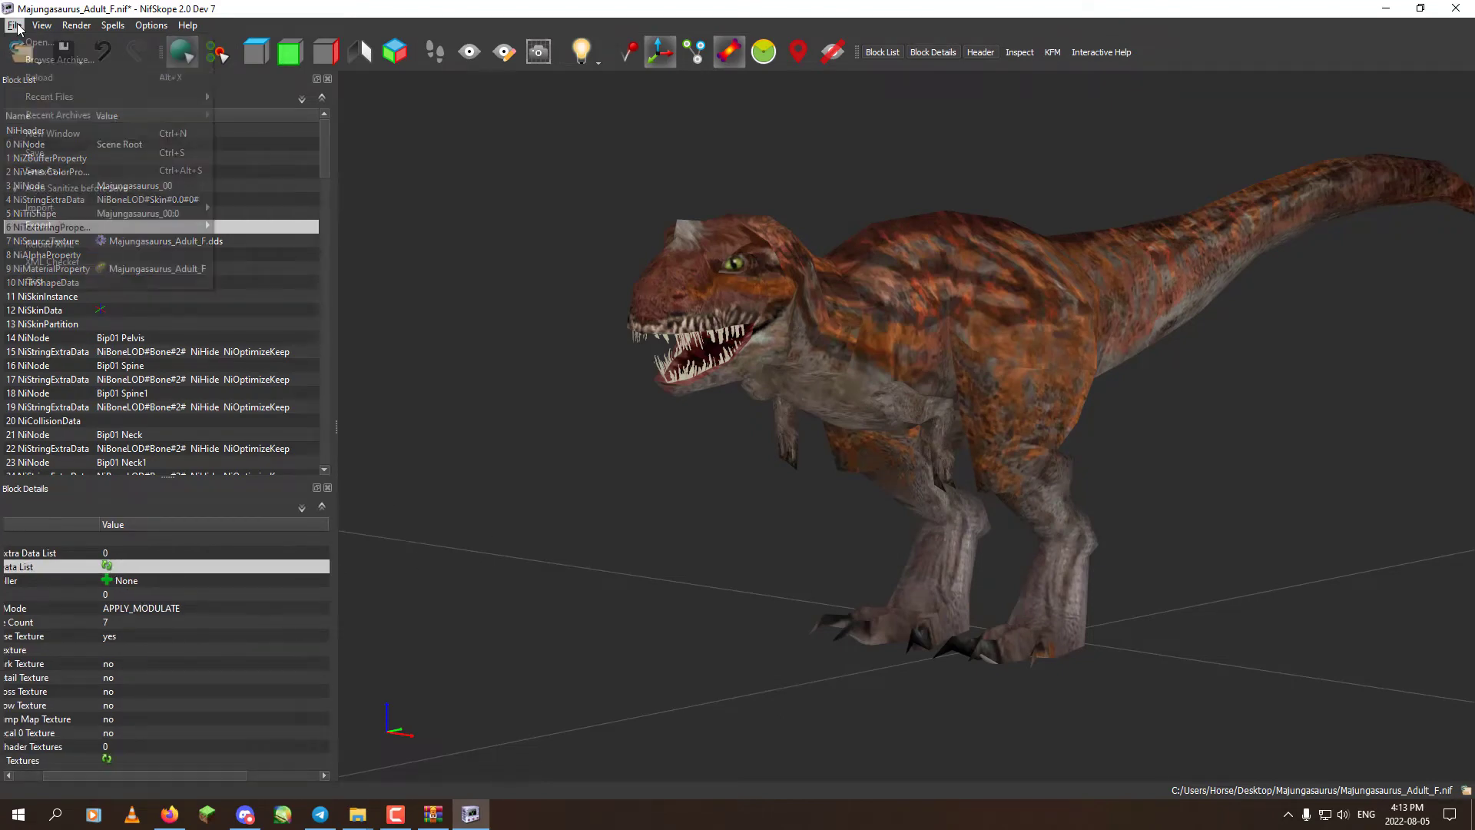
click(45, 150)
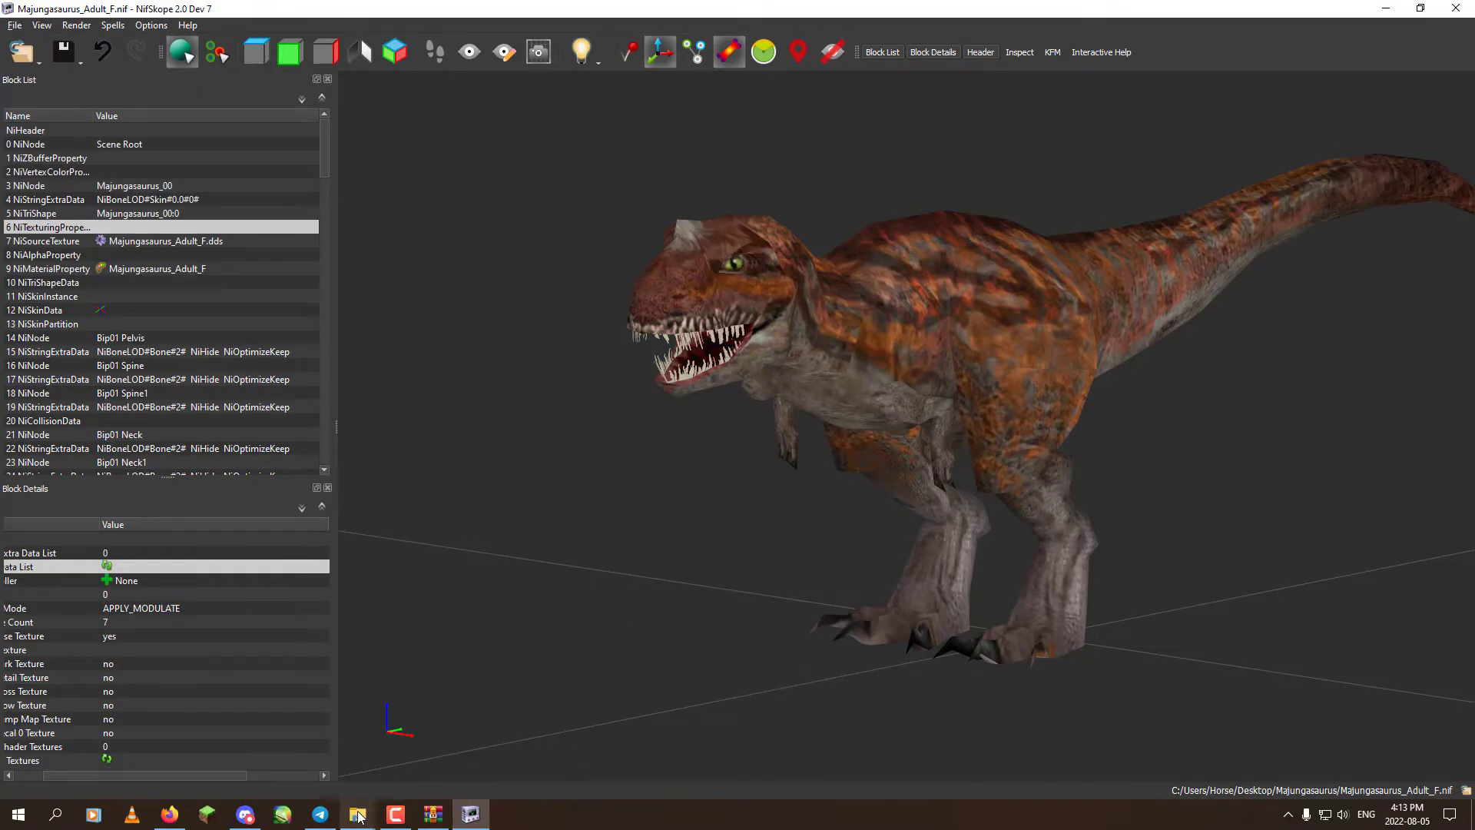
Replace Majungasaurus_Adult_F.nif in the Majungasaurus.z2f archive with the saved copy and check its modified date.
mouse_move(358, 815)
click(425, 741)
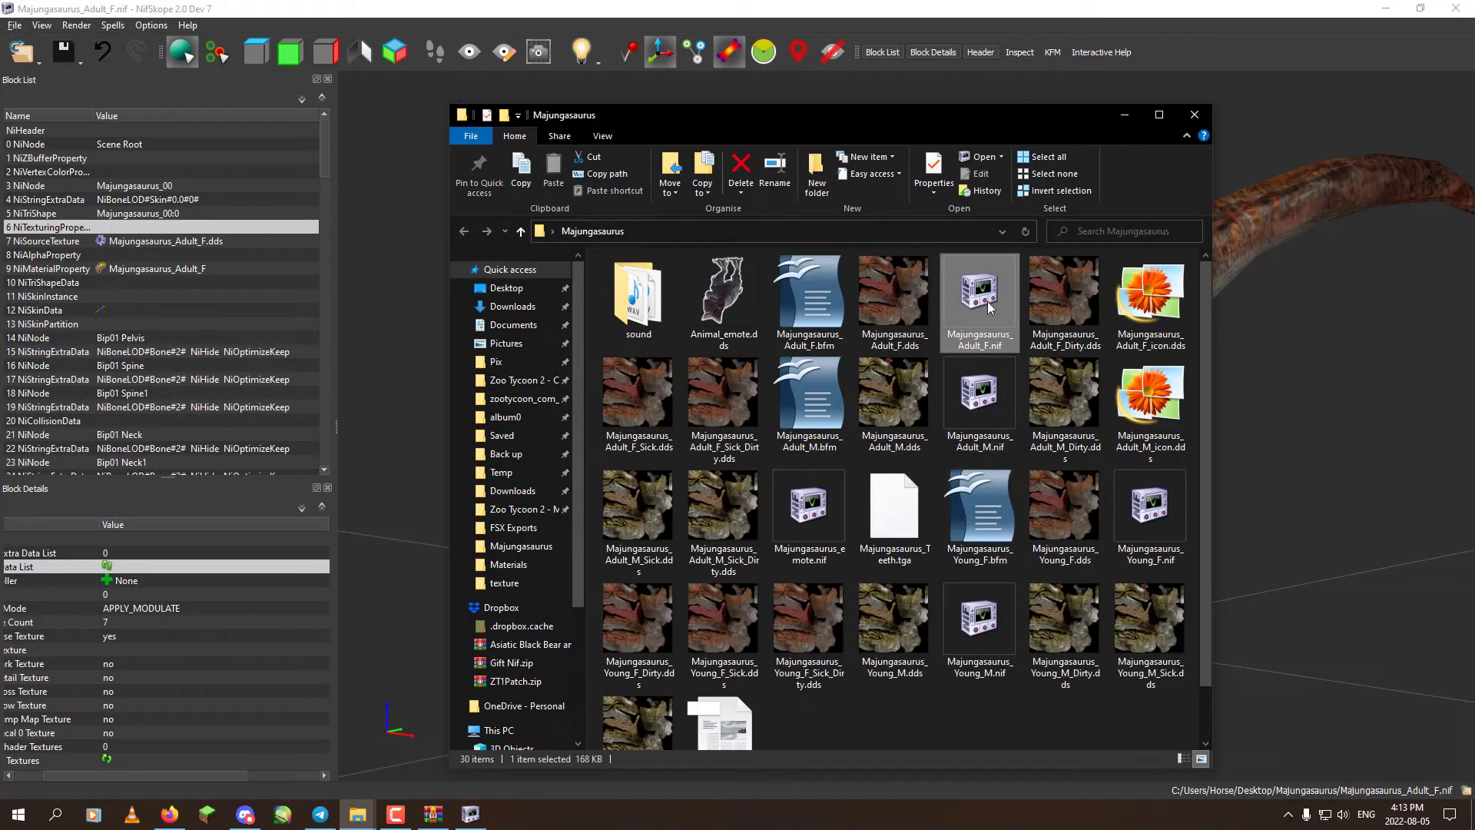
drag(989, 307, 507, 649)
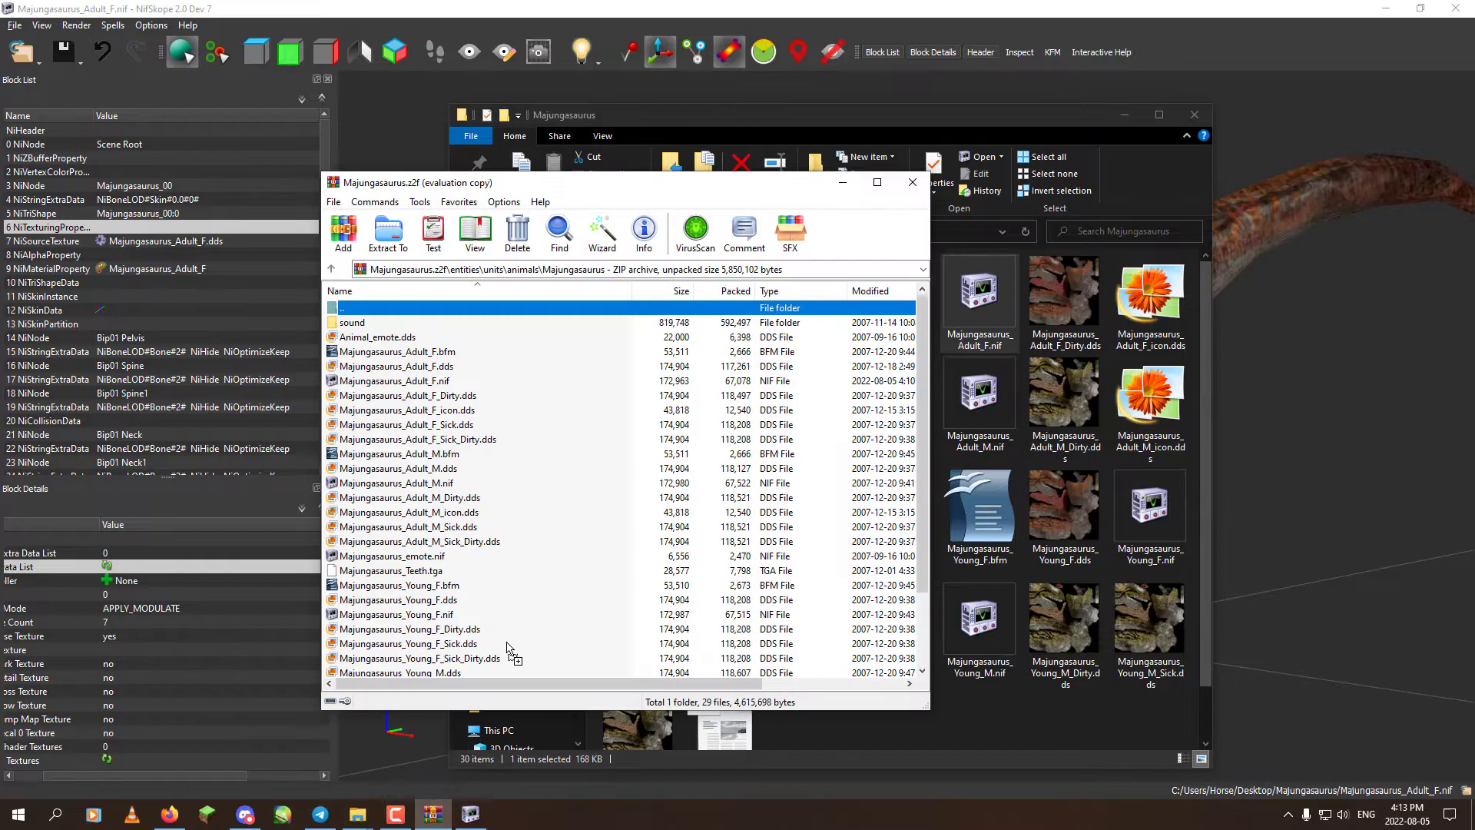
drag(506, 586, 507, 586)
click(635, 585)
click(897, 380)
drag(603, 683, 656, 684)
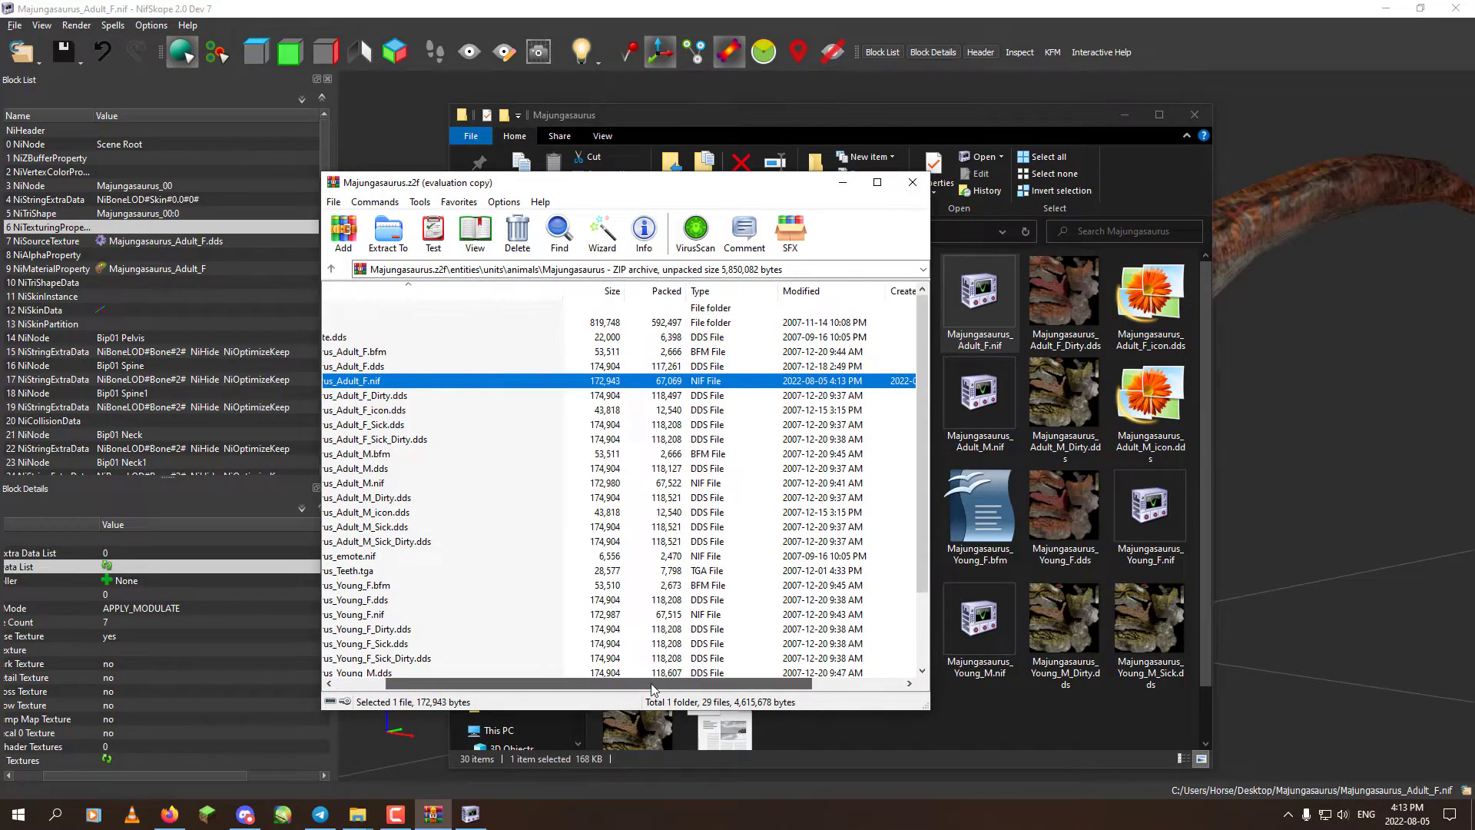
Switch to Zoo Tycoon 2 and place a female Majungasaurus on the zoo path to test its texture.
key(super)
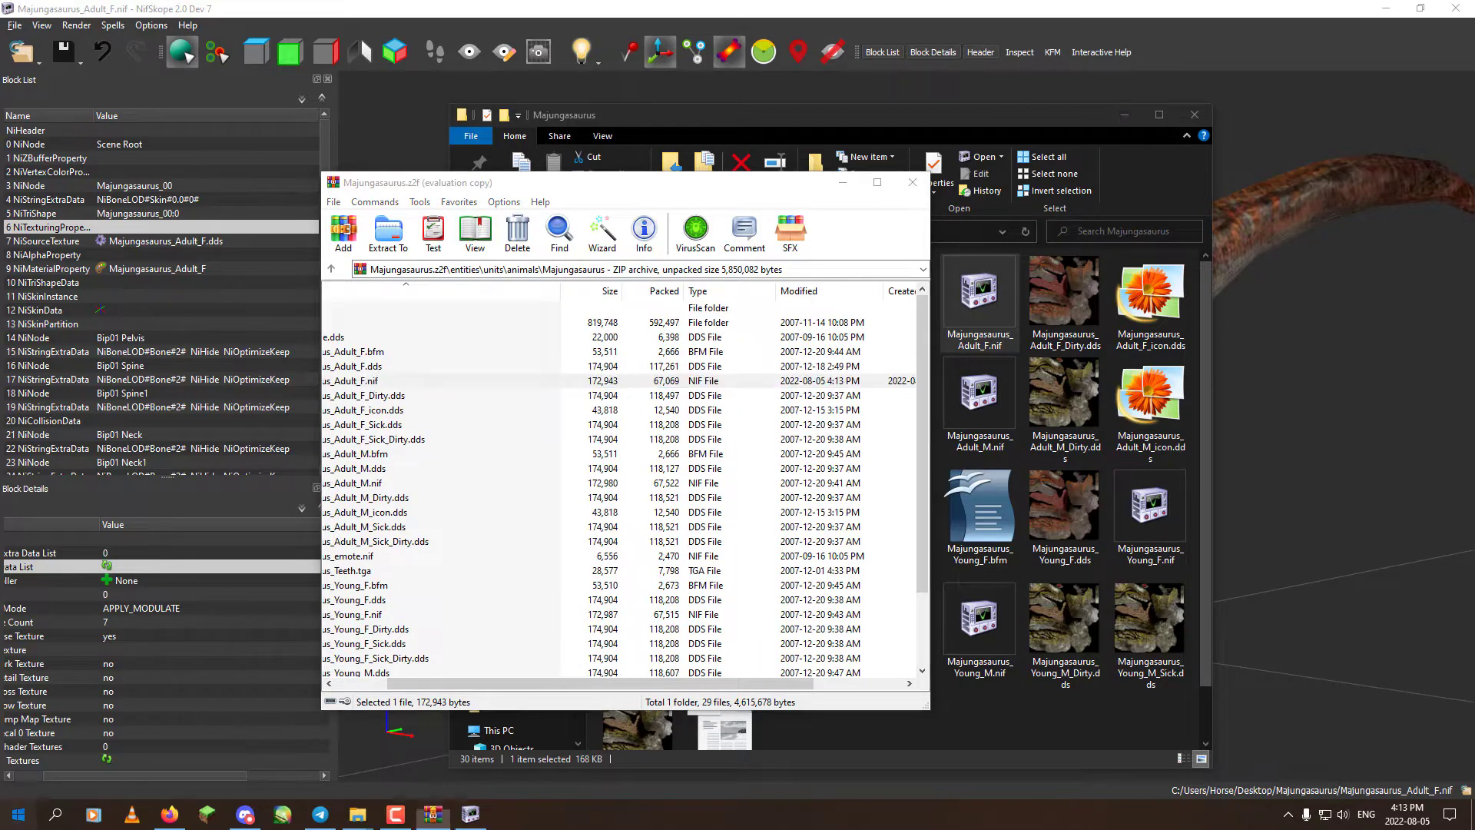
click(435, 776)
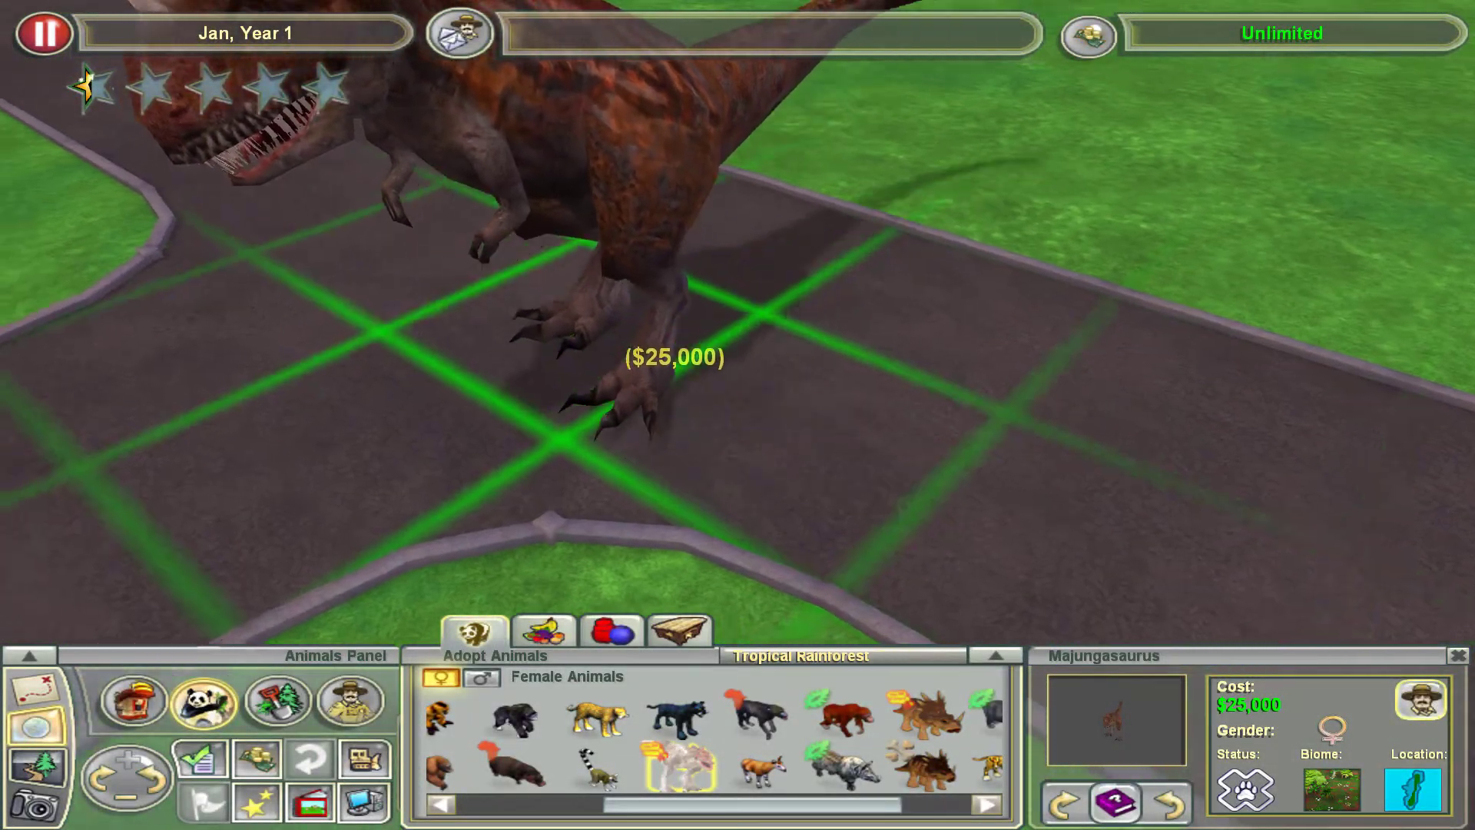
click(669, 369)
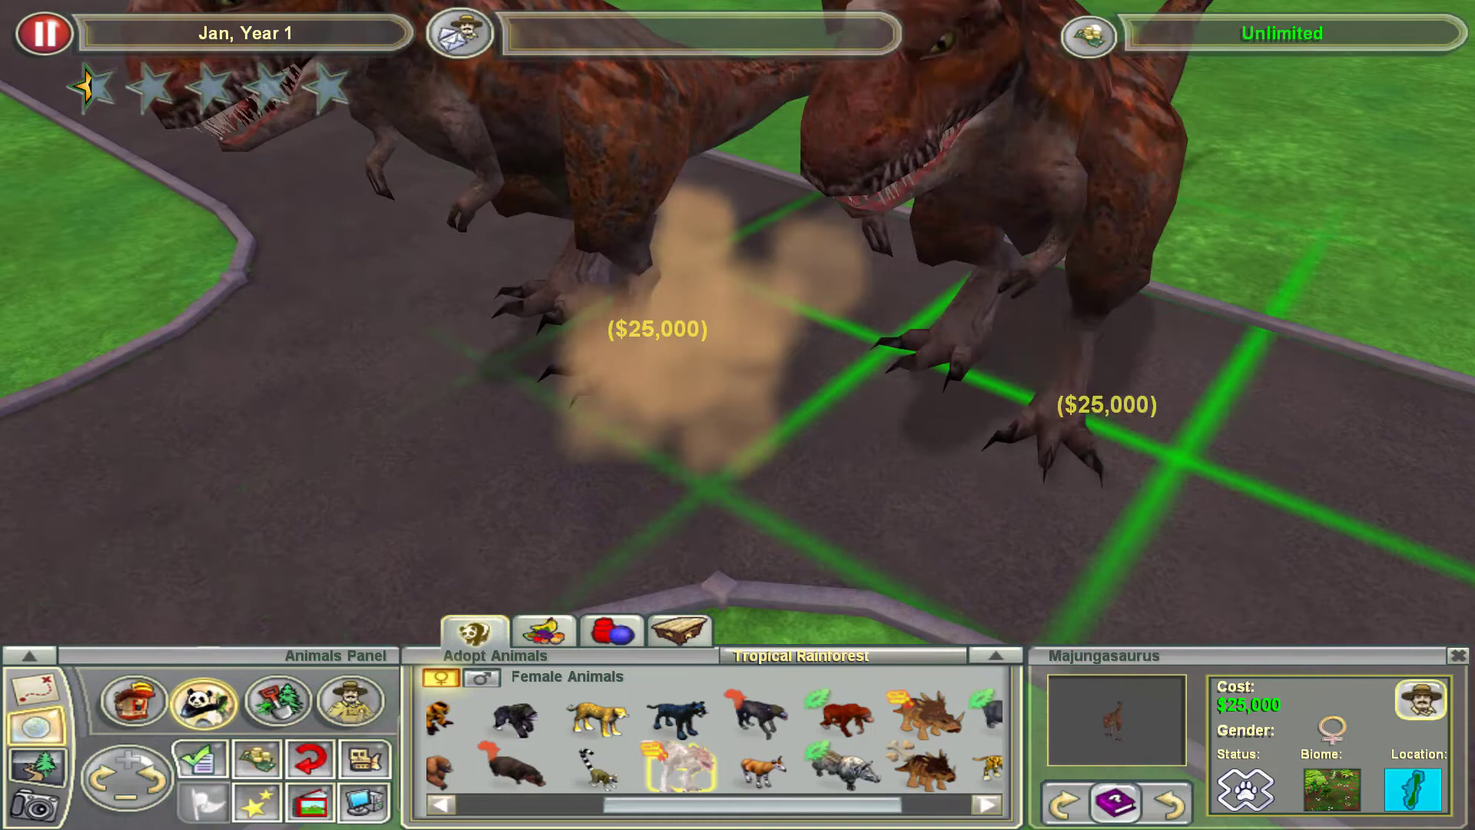
scroll(1106, 419, down, 5)
scroll(1089, 432, up, 3)
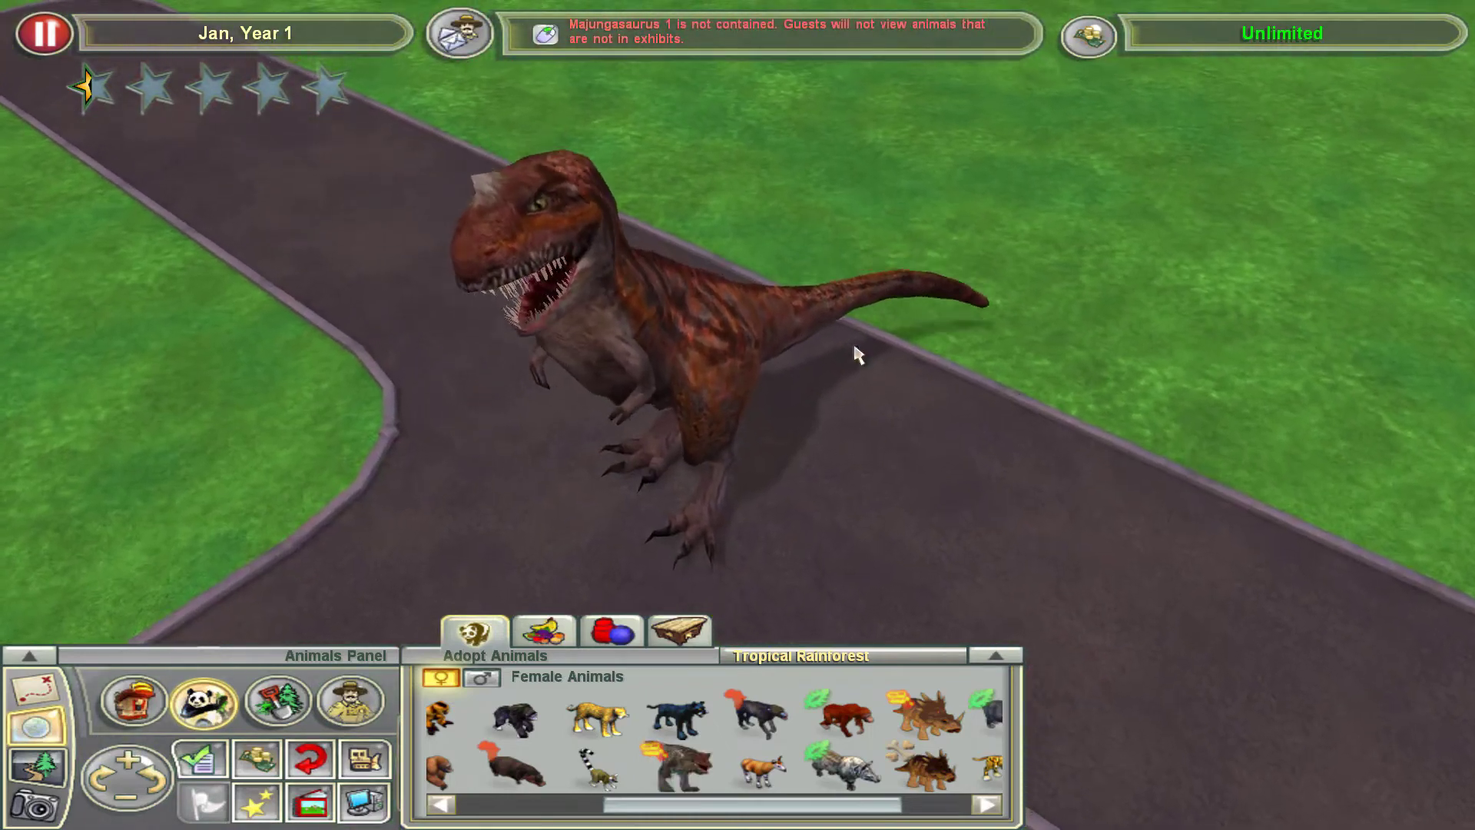
Examine the Majungasaurus up close in guest mode, wash it, and return to the overhead view.
click(37, 766)
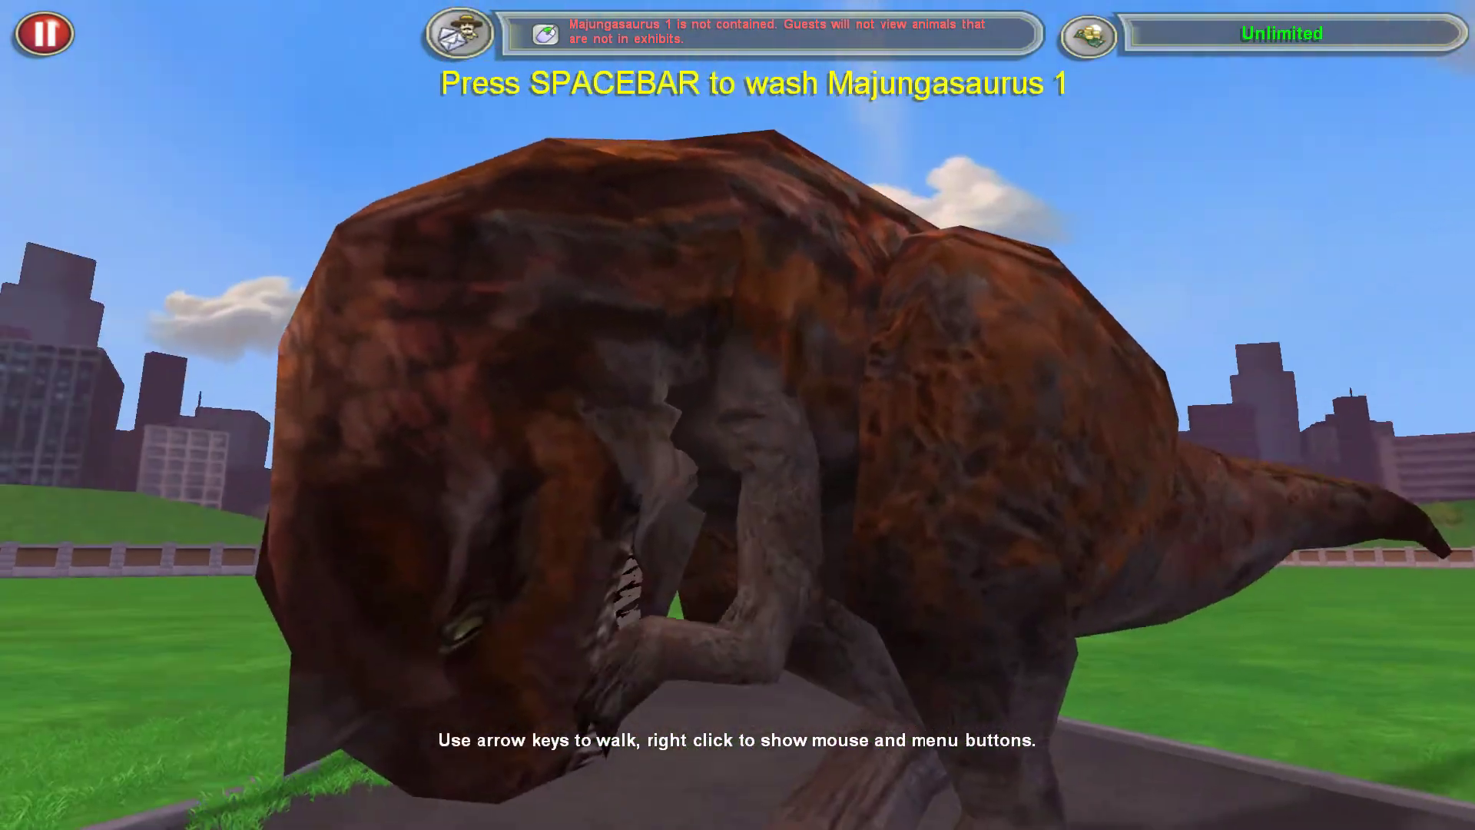
key(space)
right_click(739, 416)
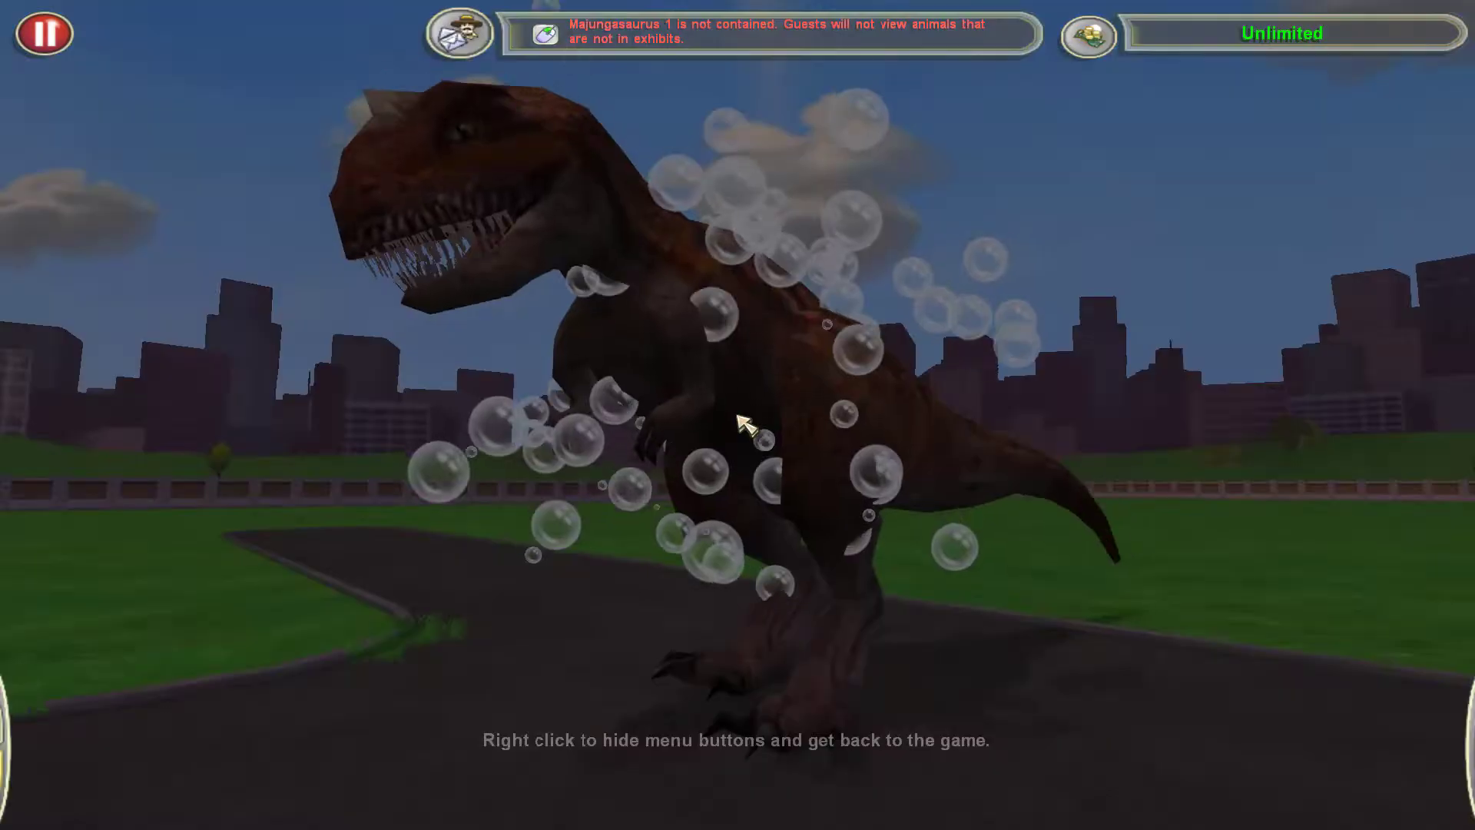
click(37, 726)
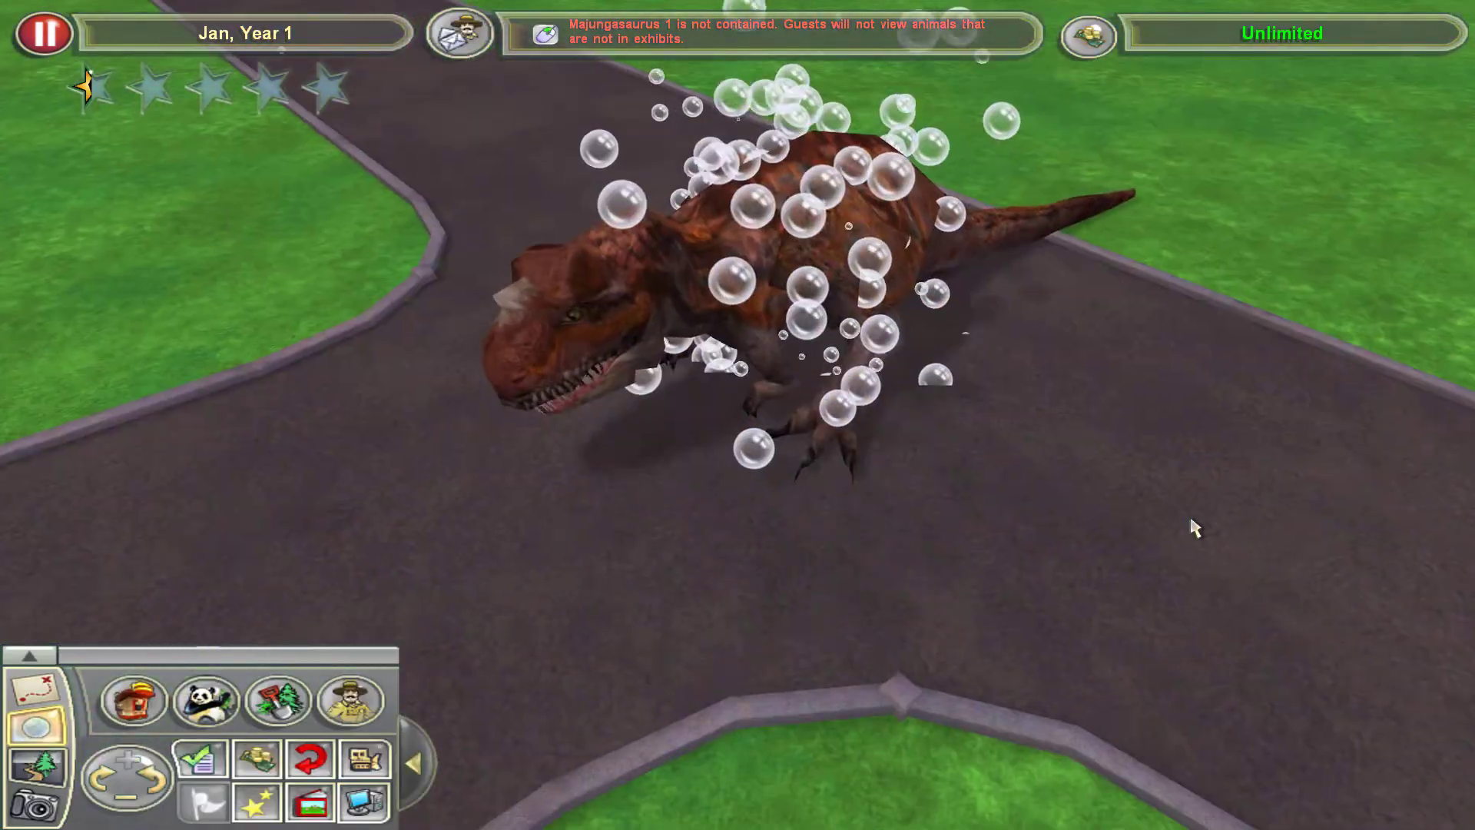
scroll(1198, 527, up, 2)
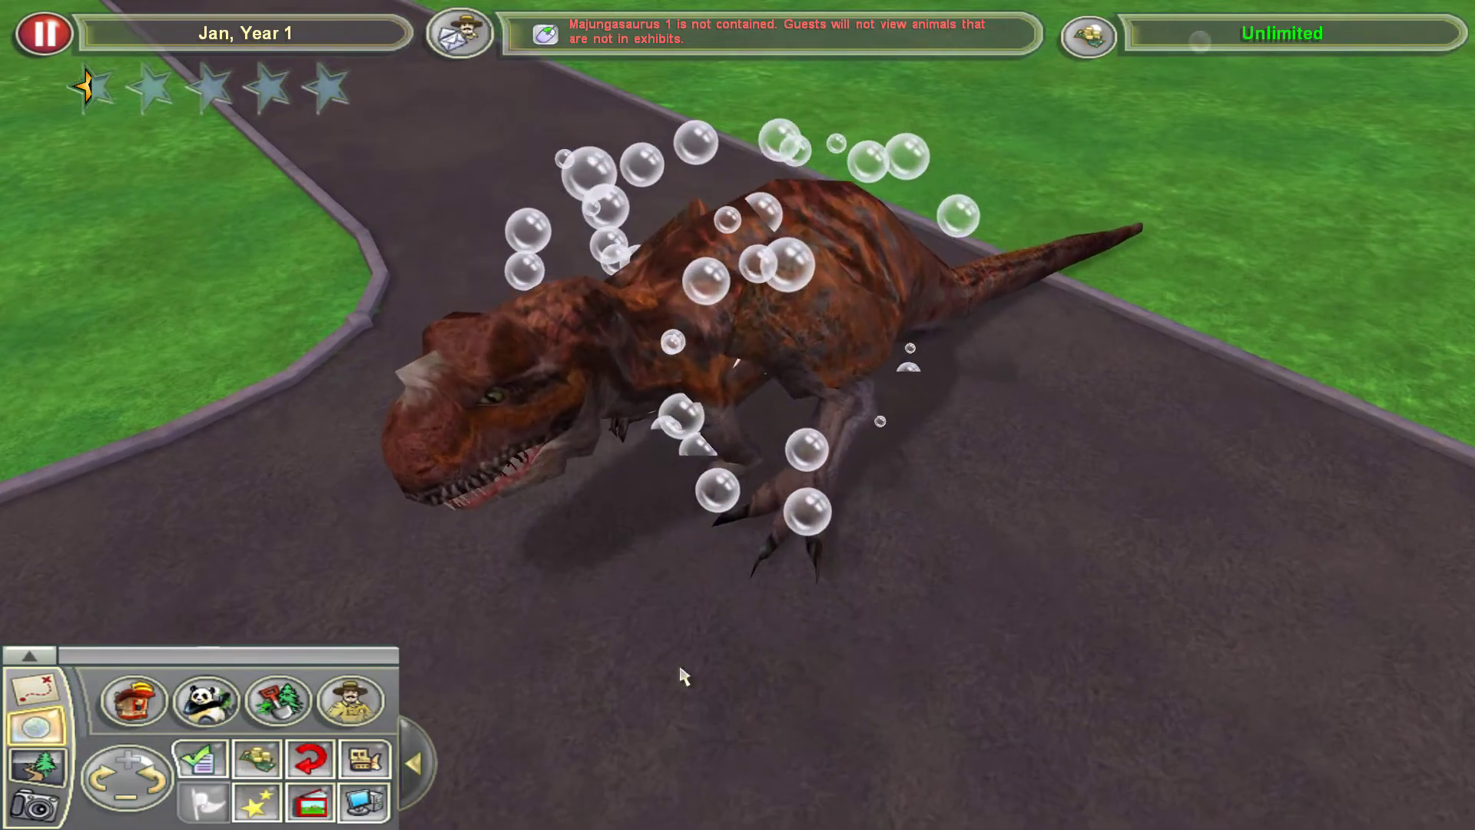
Exit Zoo Tycoon 2 and open Majungasaurus_Adult_M.nif from the extracted folder in NifSkope.
click(364, 801)
click(755, 406)
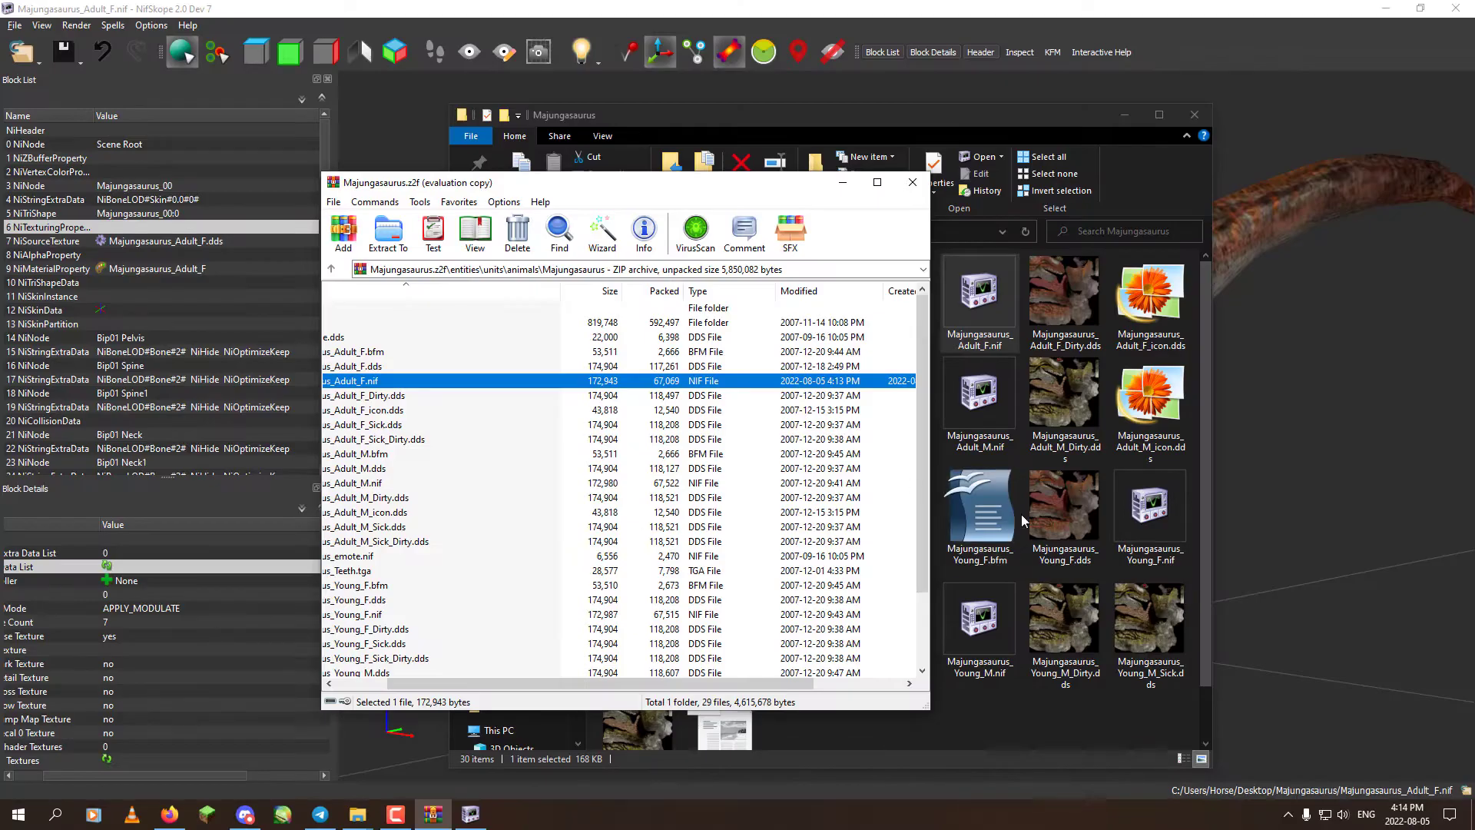
click(991, 399)
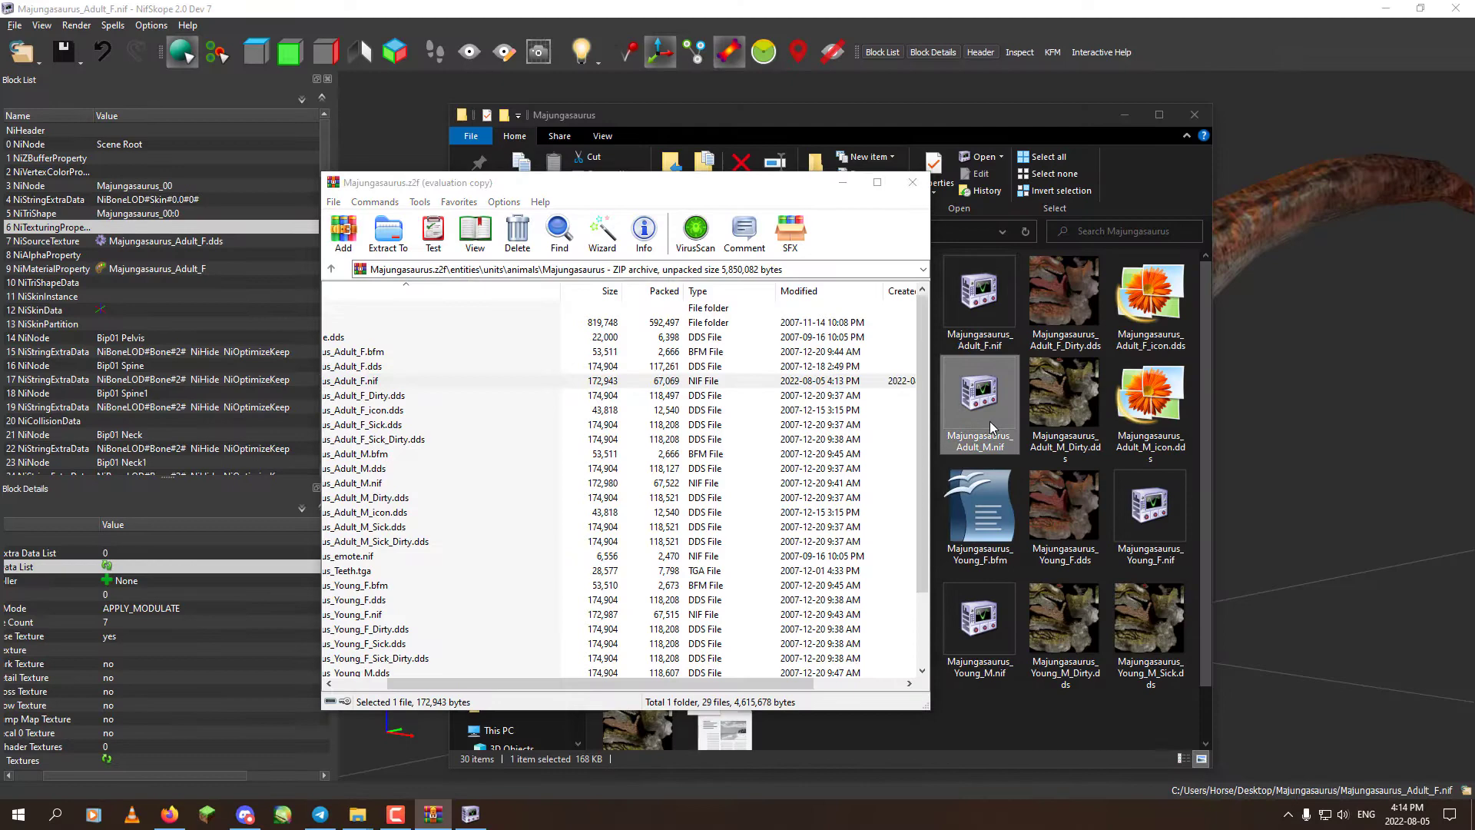
double_click(991, 400)
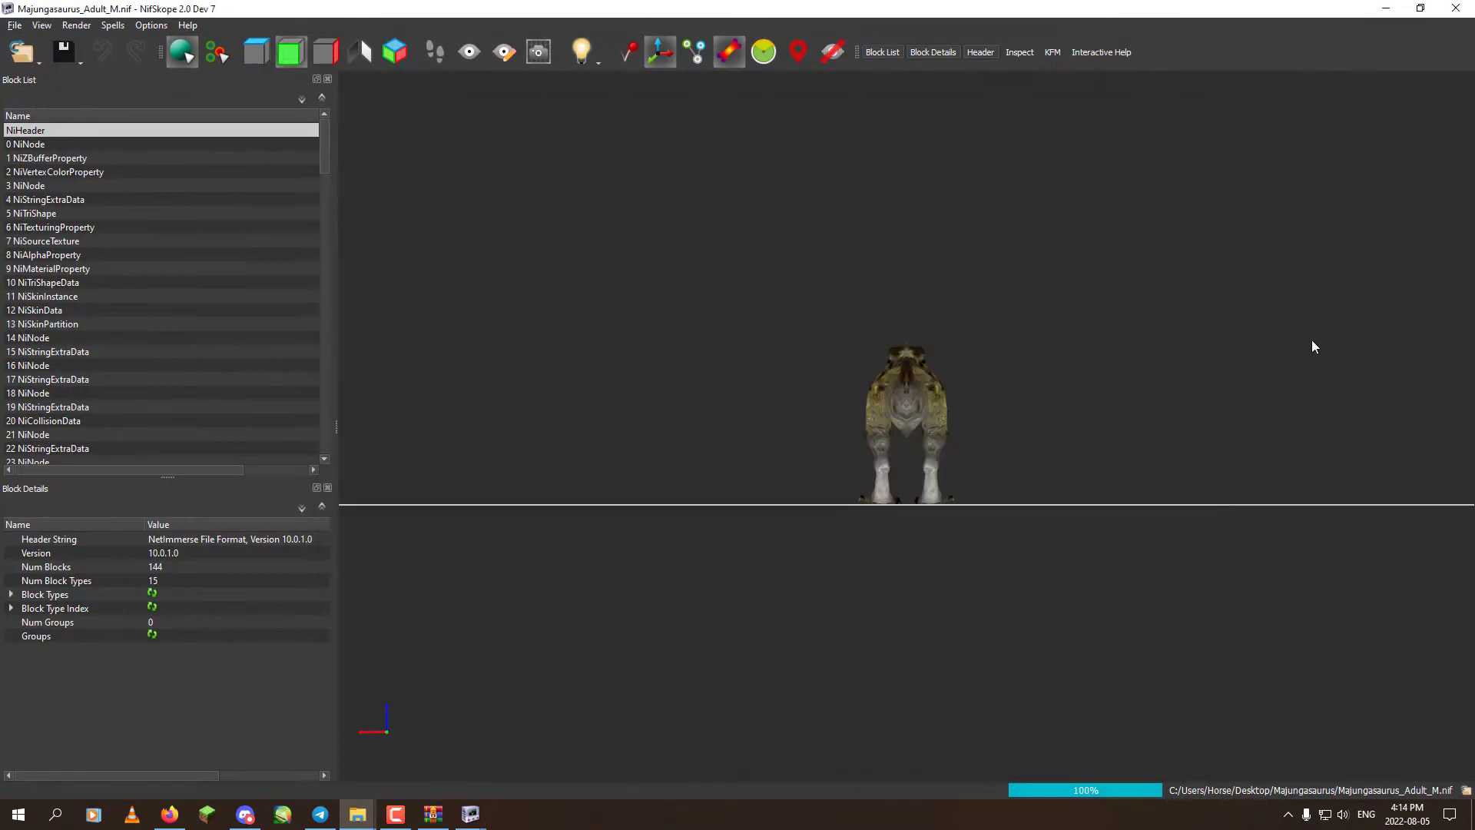
drag(1221, 343, 904, 484)
scroll(899, 480, up, 5)
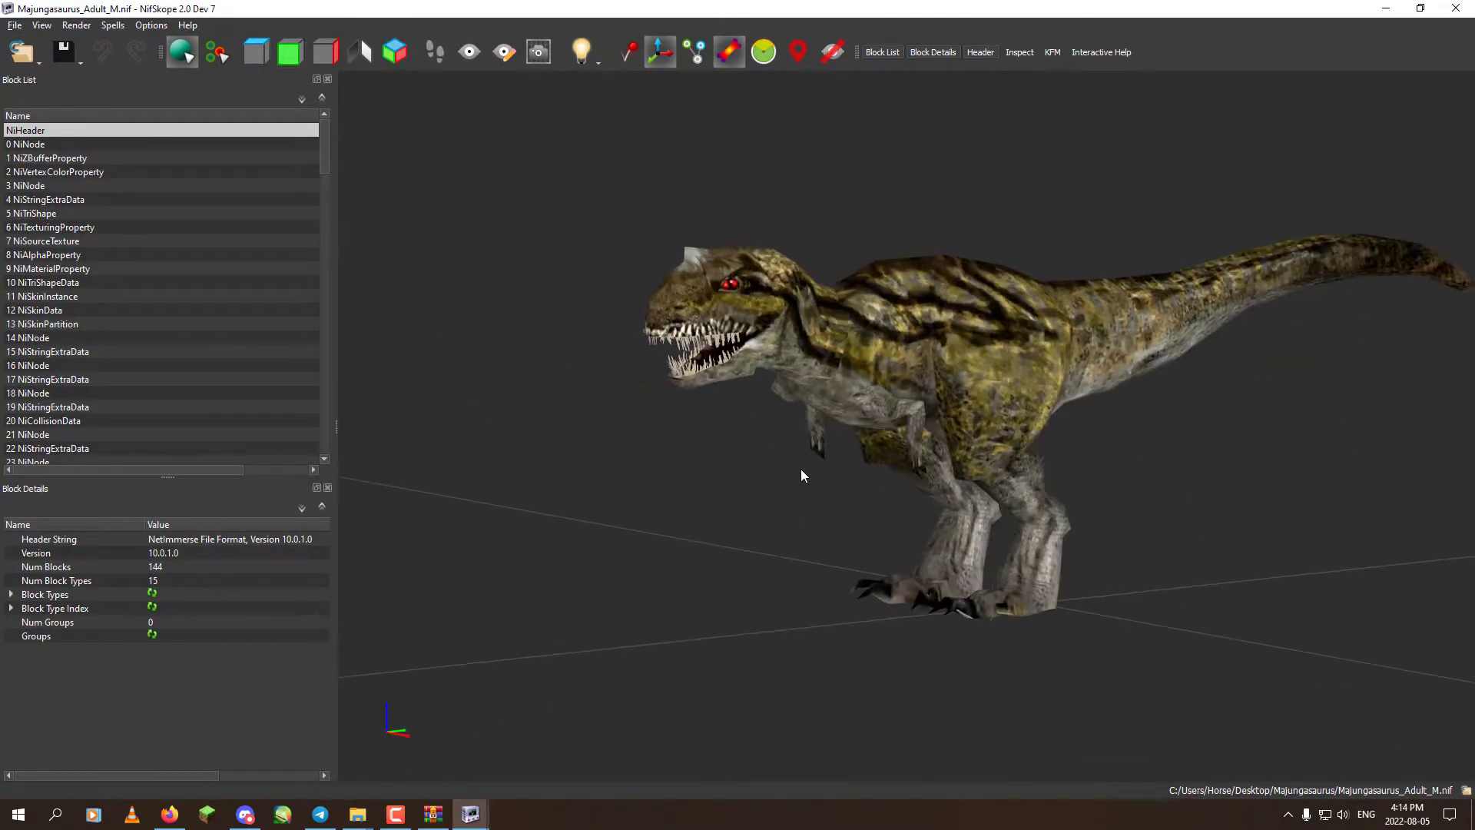
Show the Block List values and set the body's NiSourceTexture file name to Majungasaurus_Adult_M.dds.
drag(179, 471, 344, 206)
double_click(241, 116)
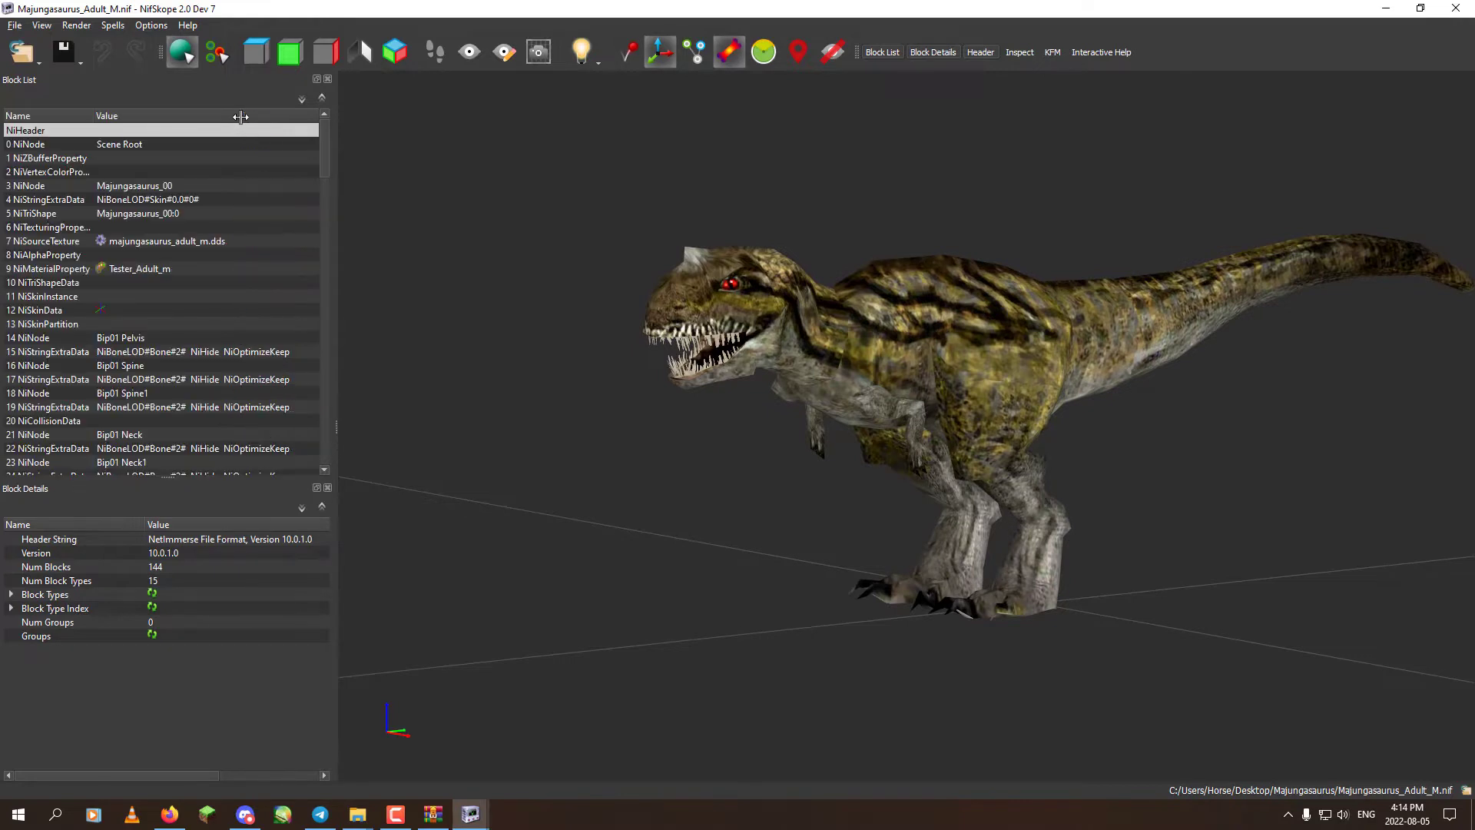
click(178, 241)
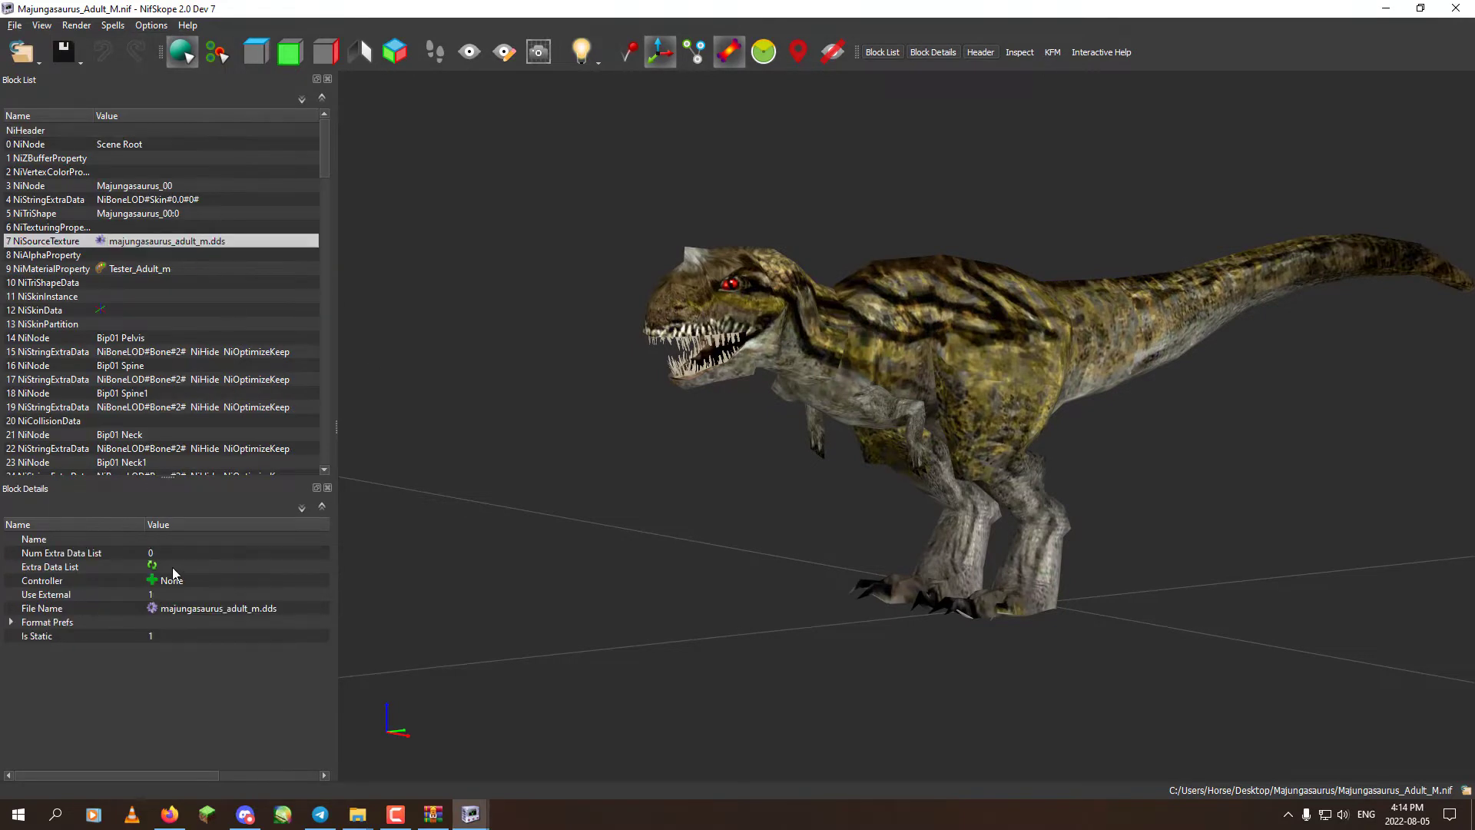
double_click(167, 610)
click(229, 616)
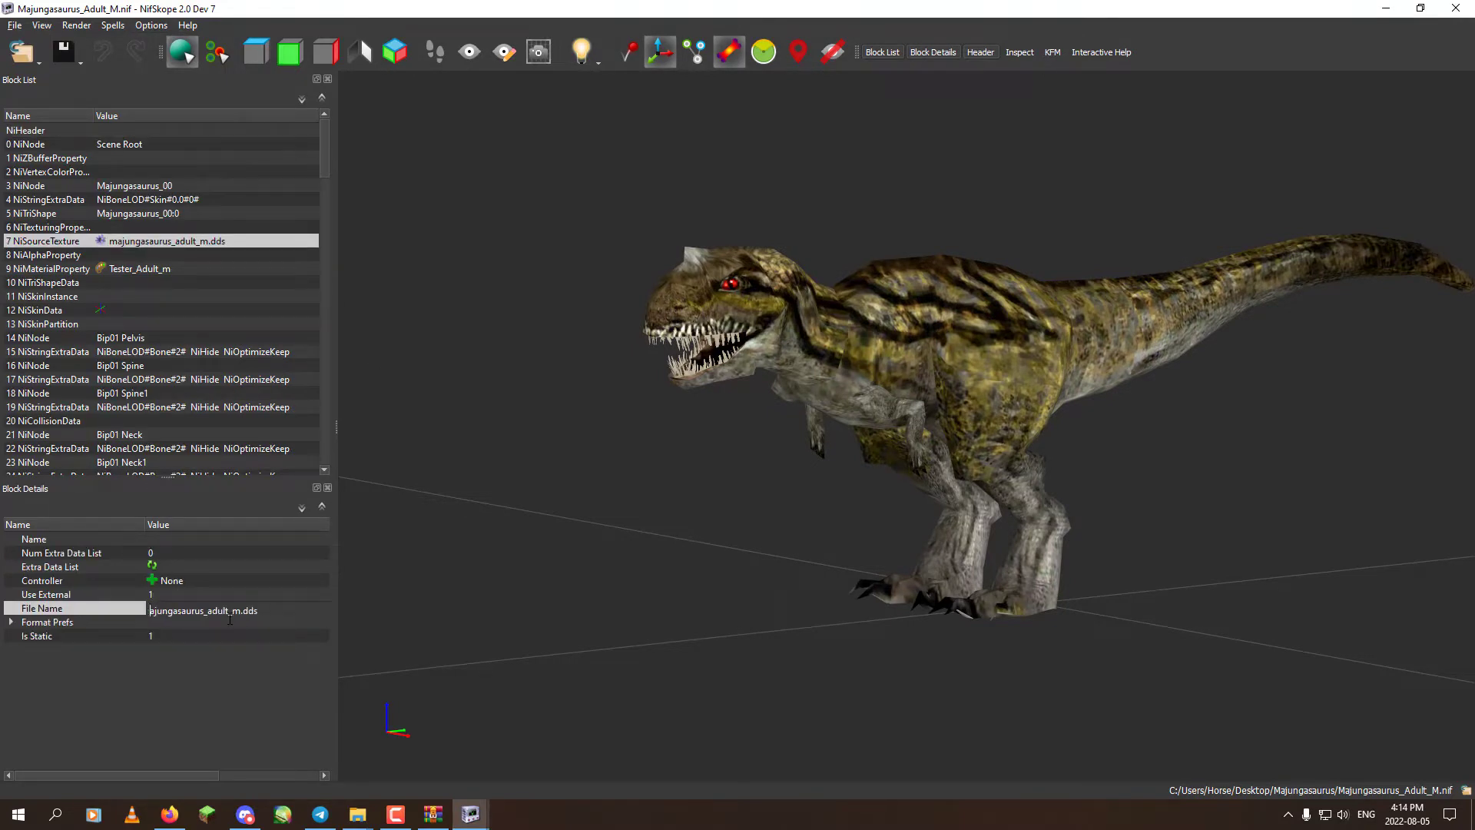
key(Return)
double_click(225, 611)
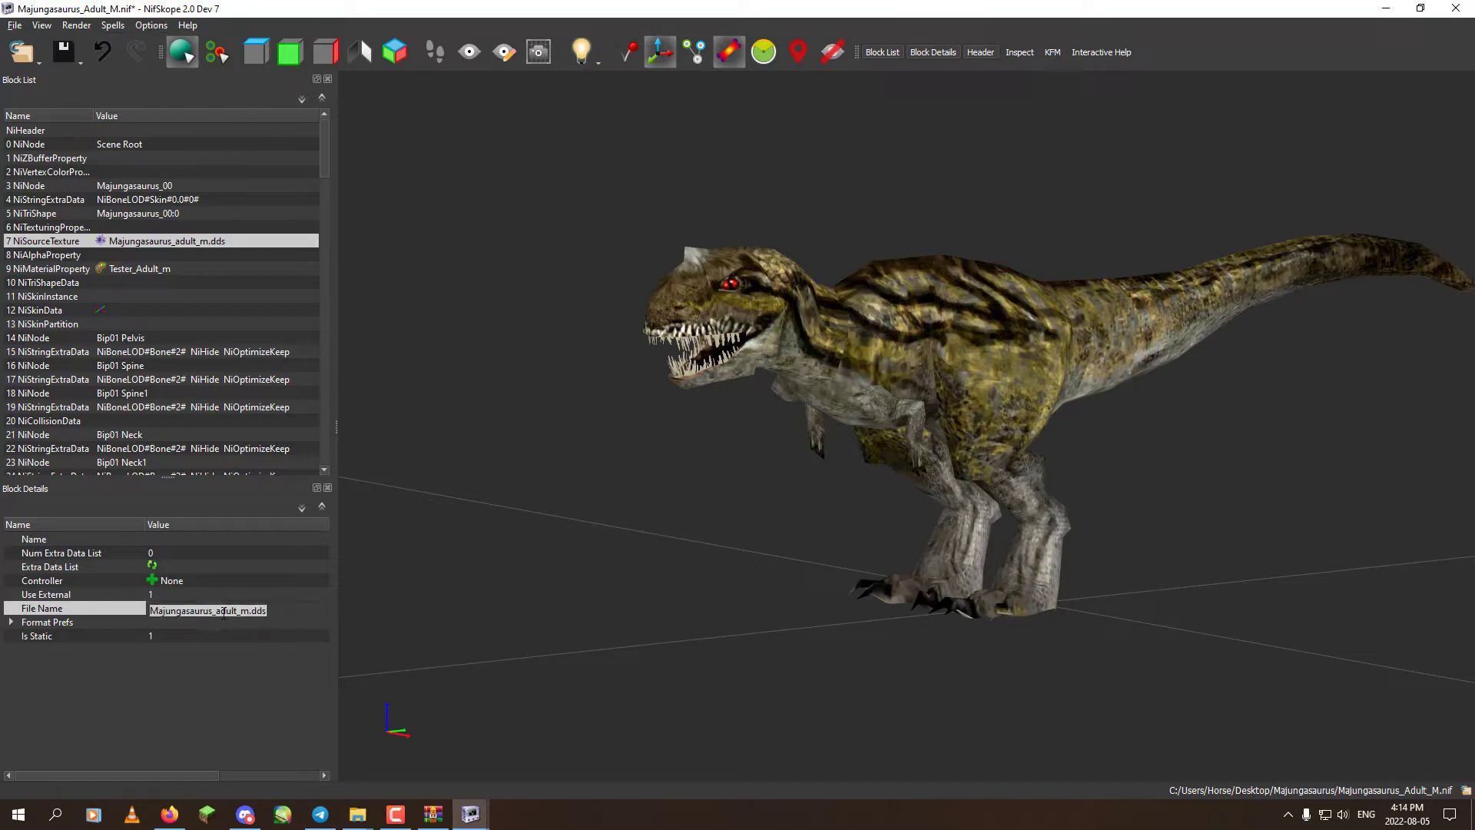
click(222, 612)
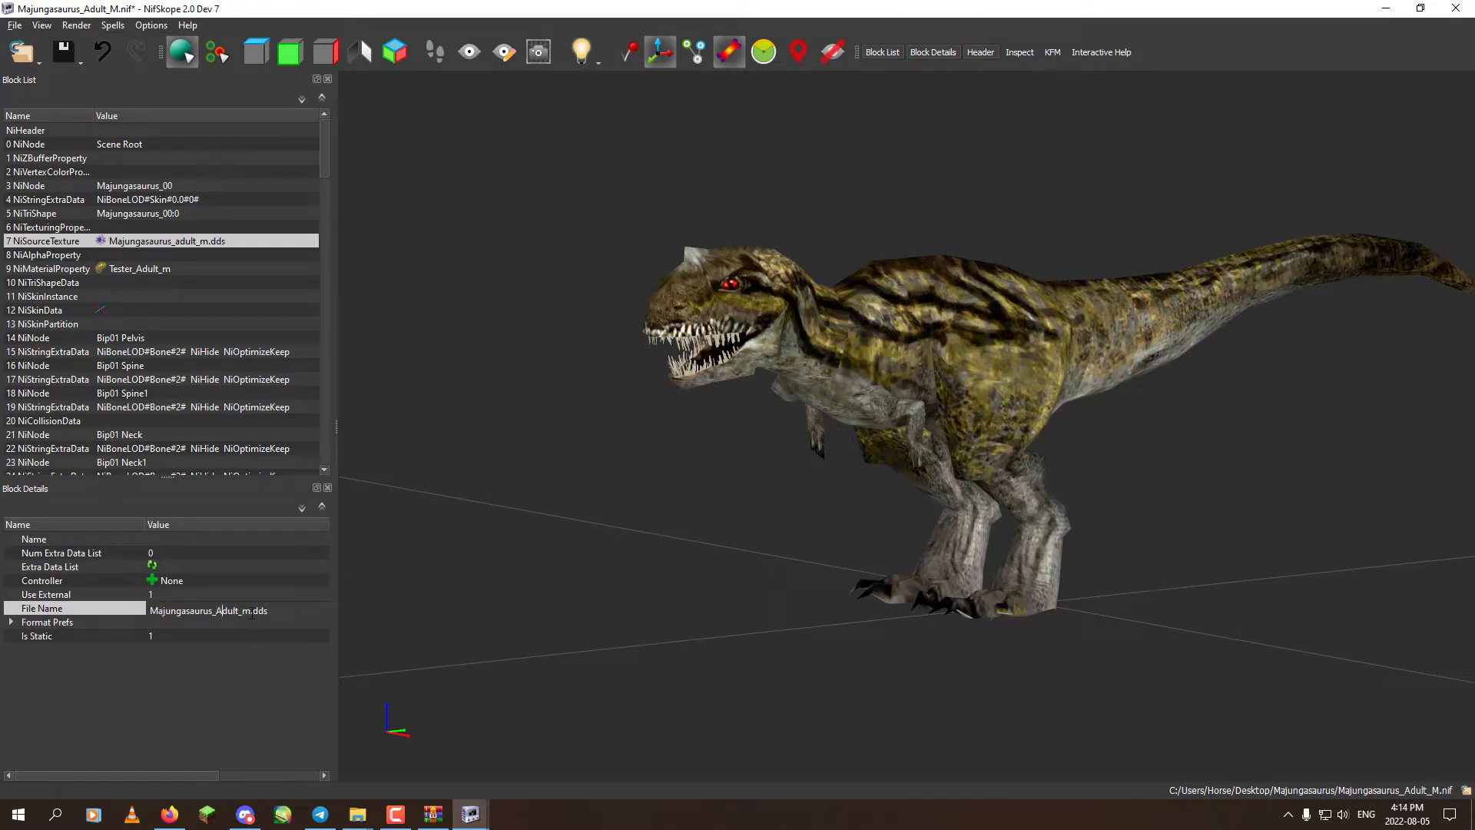
text(M)
key(Return)
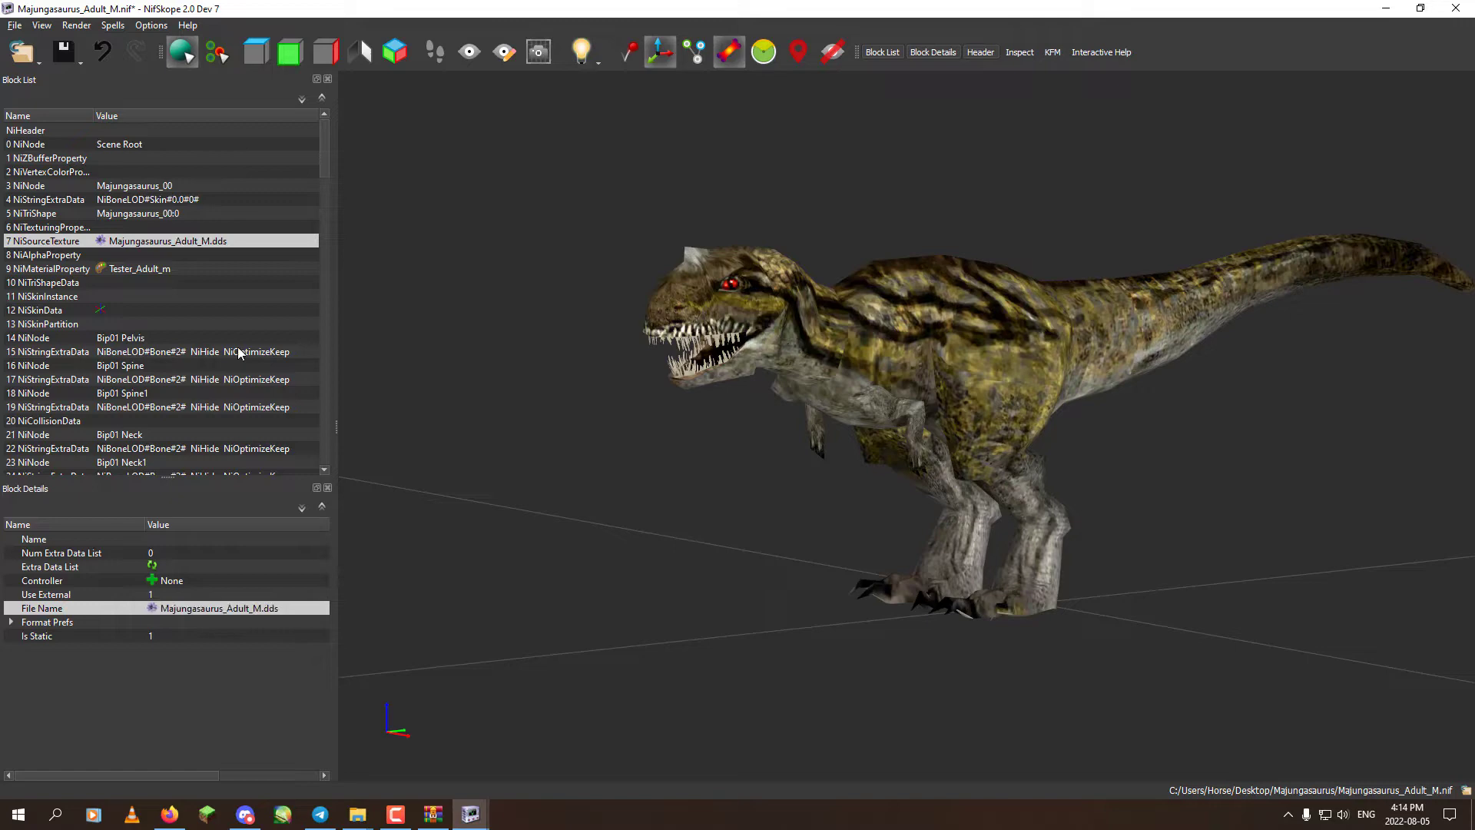
Select the body's NiMaterialProperty block and open Majungasaurus_Adult_M.xml from the archive's entities\units\animals\ai folder in OpenOffice Writer.
click(156, 273)
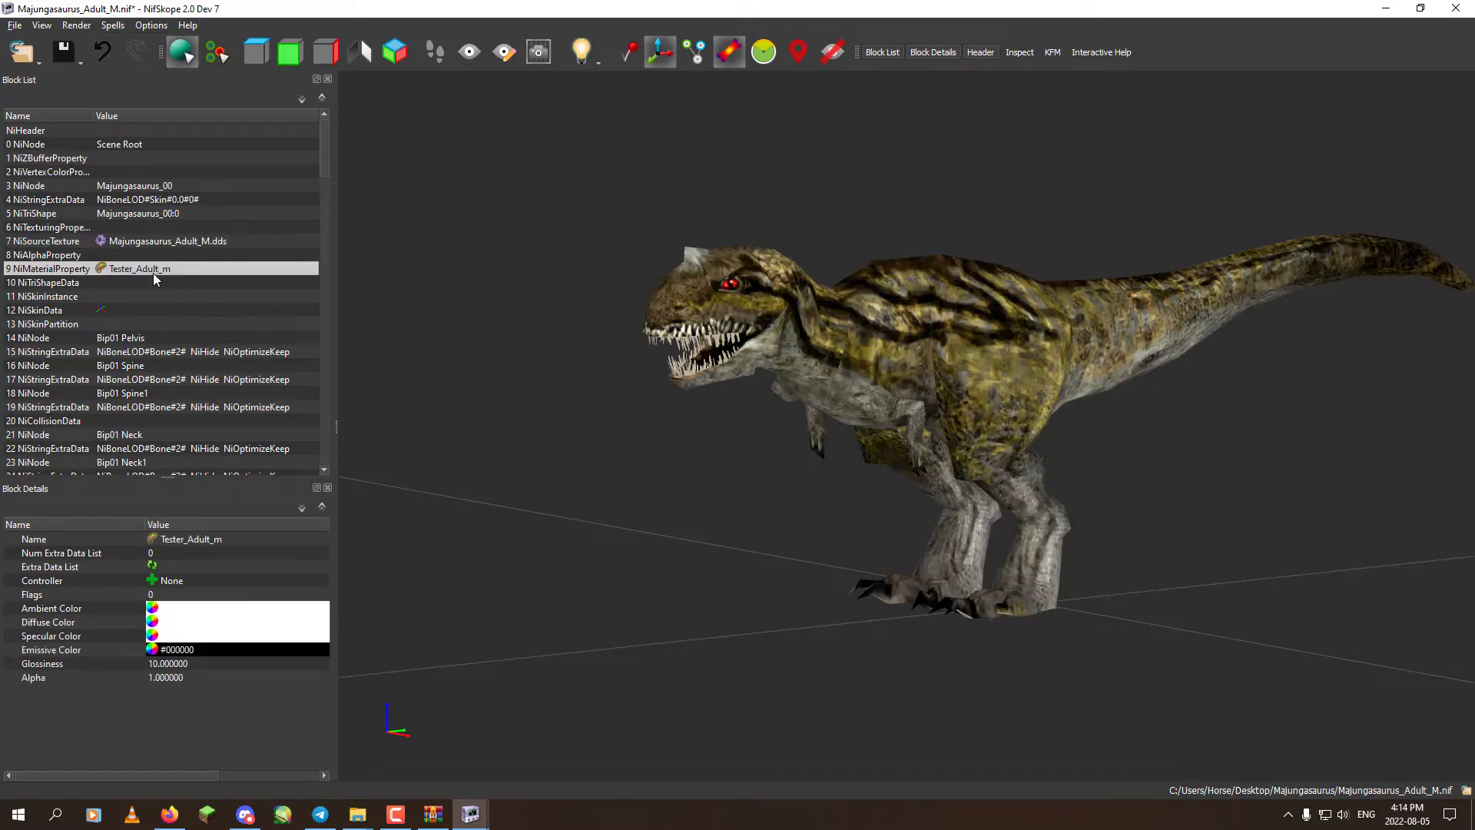
click(433, 814)
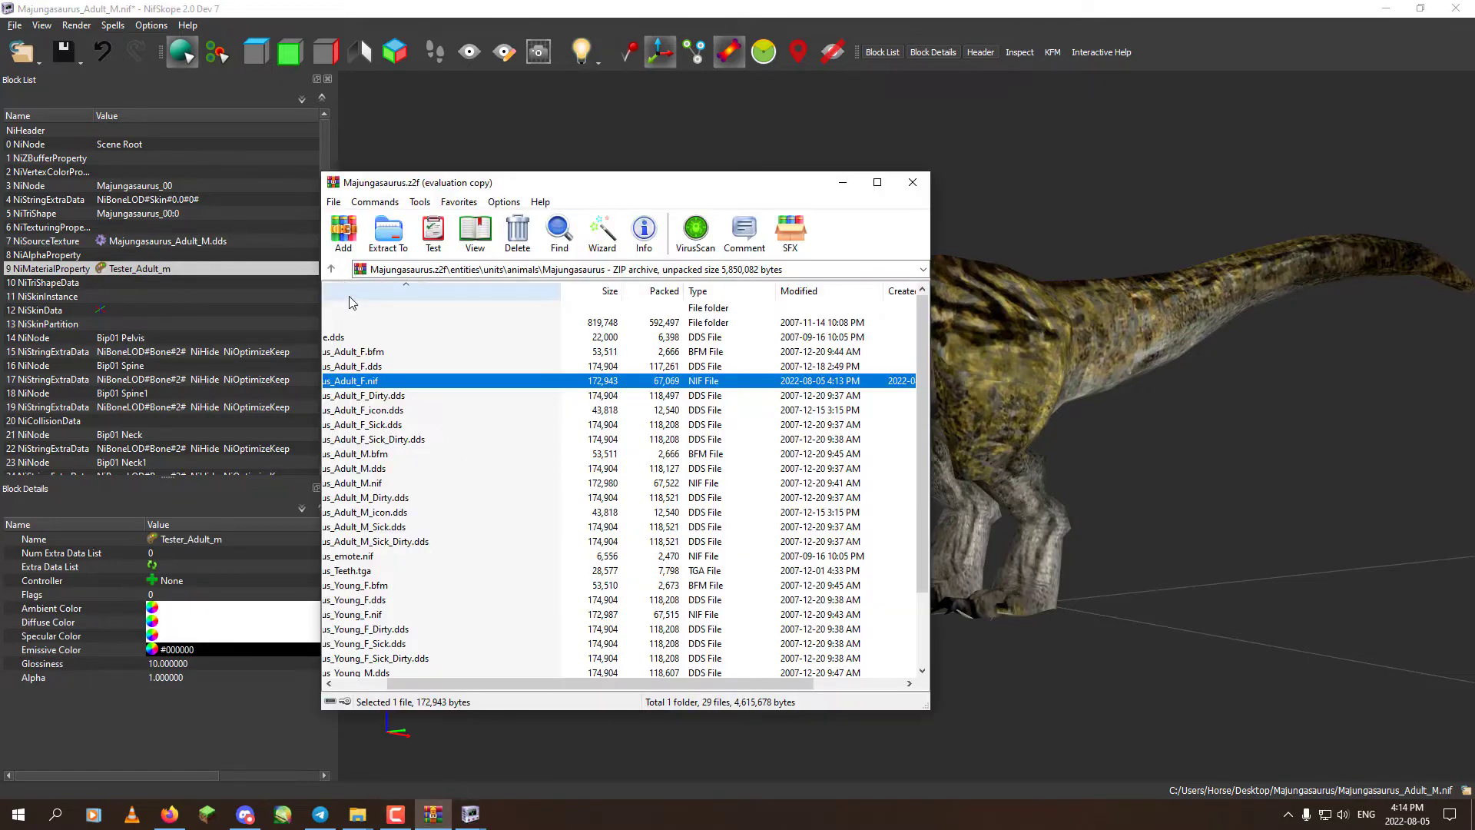
click(332, 269)
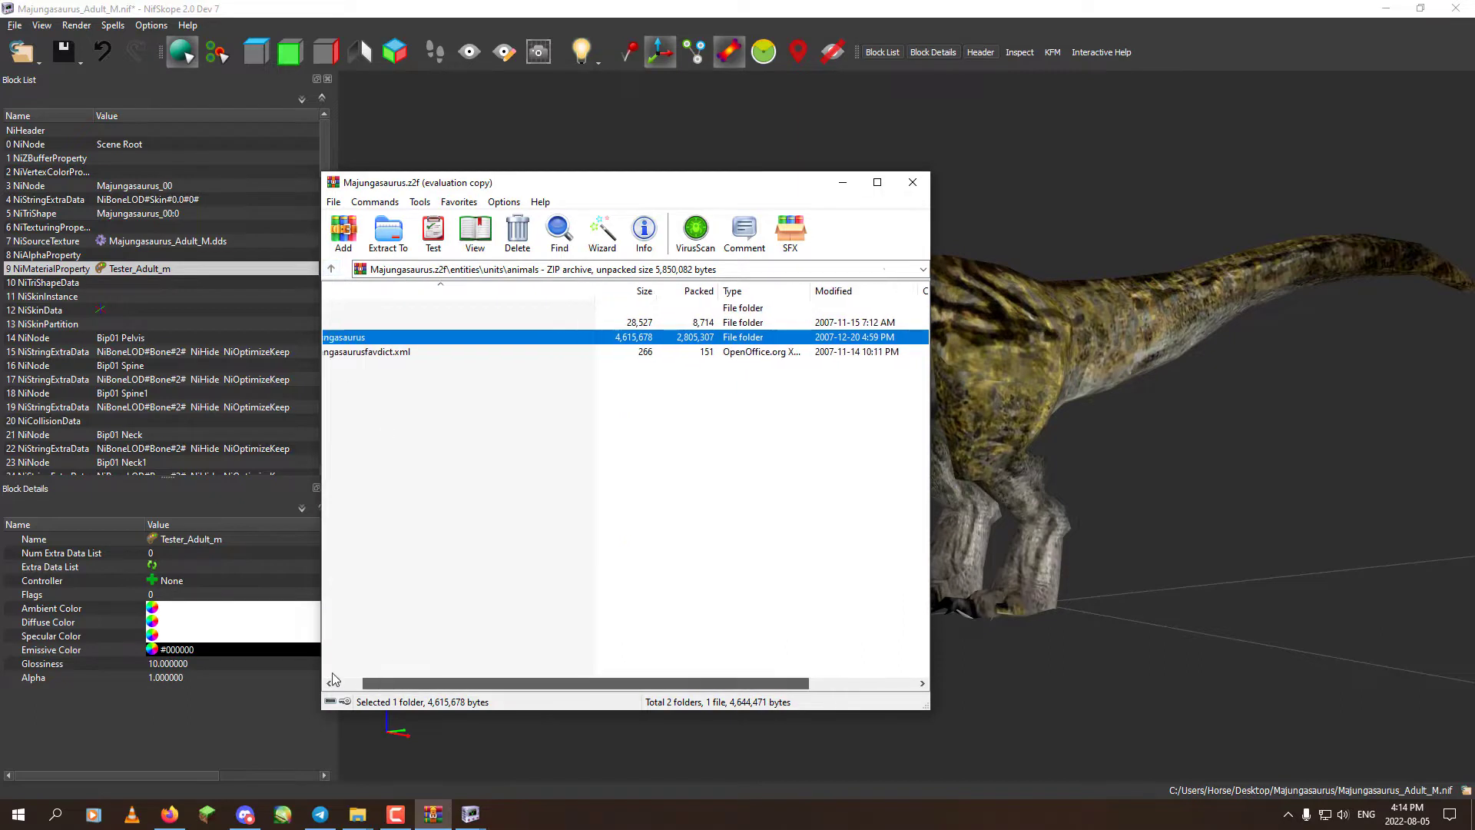
double_click(336, 306)
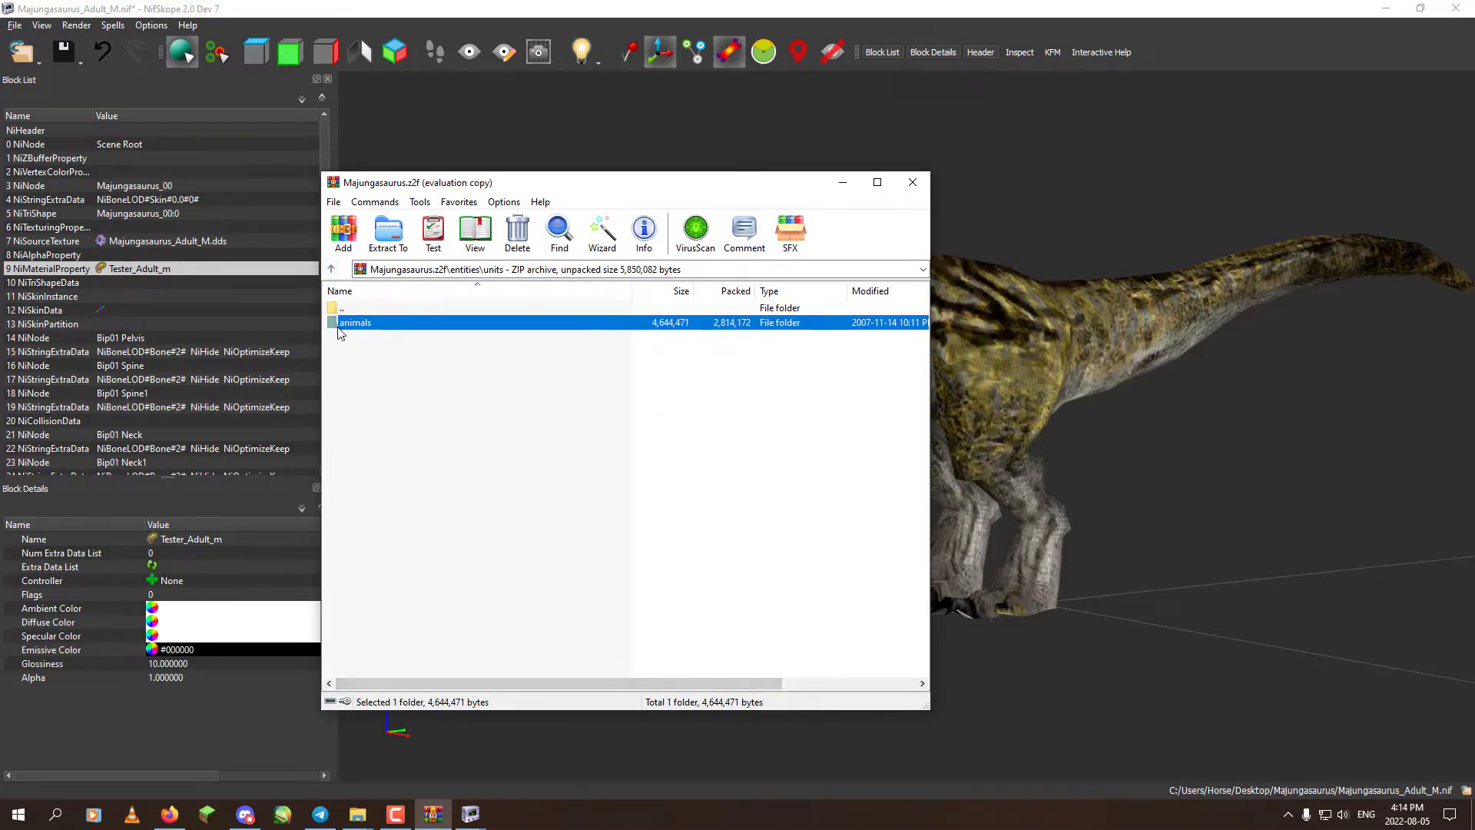
double_click(341, 323)
double_click(342, 323)
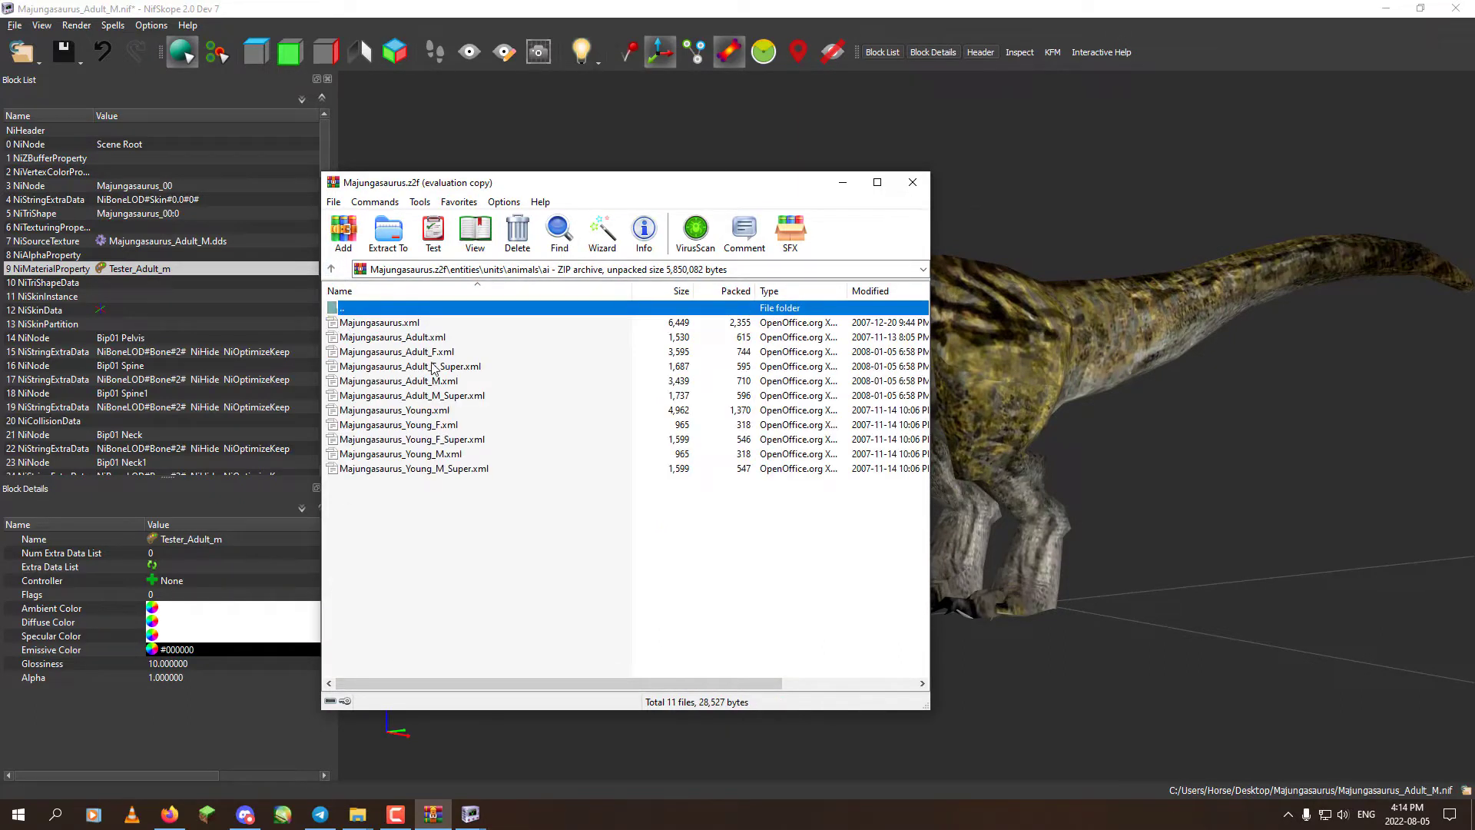
double_click(391, 382)
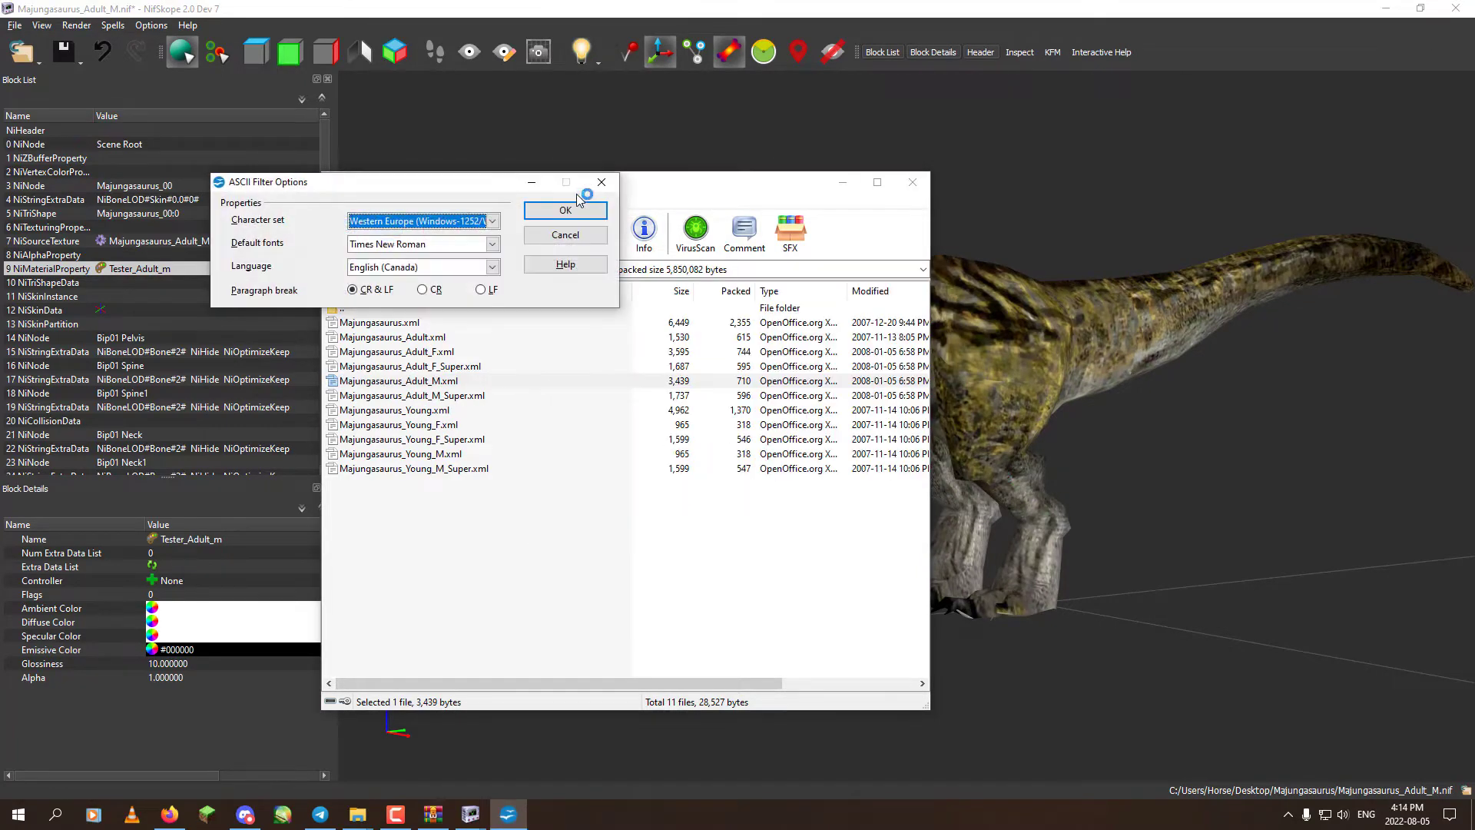
click(565, 212)
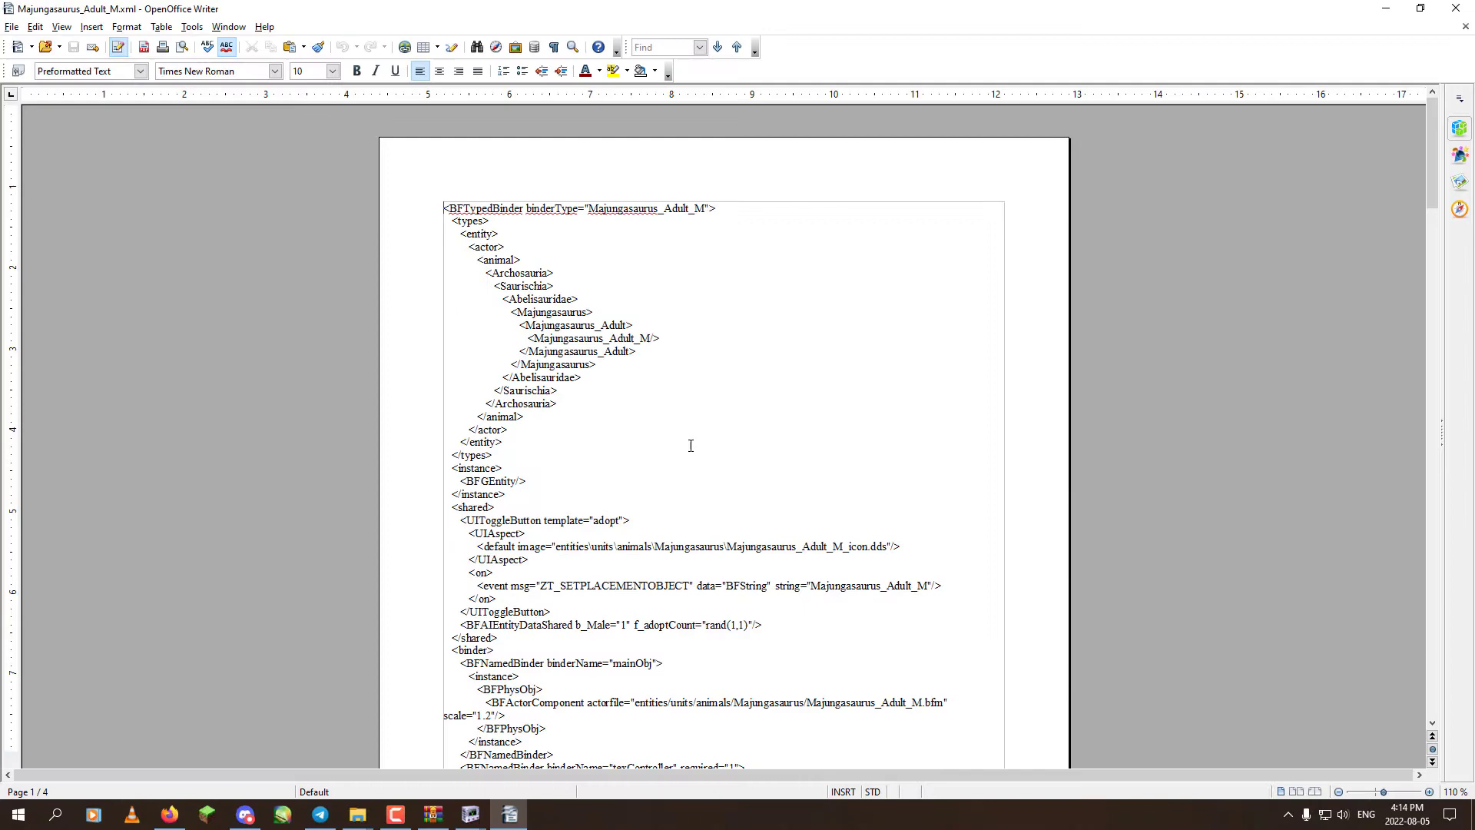
Copy the material name Majungasaurus_Adult_F from the sick state's texture data and close the XML file.
scroll(742, 467, down, 6)
scroll(743, 467, down, 3)
scroll(668, 484, down, 8)
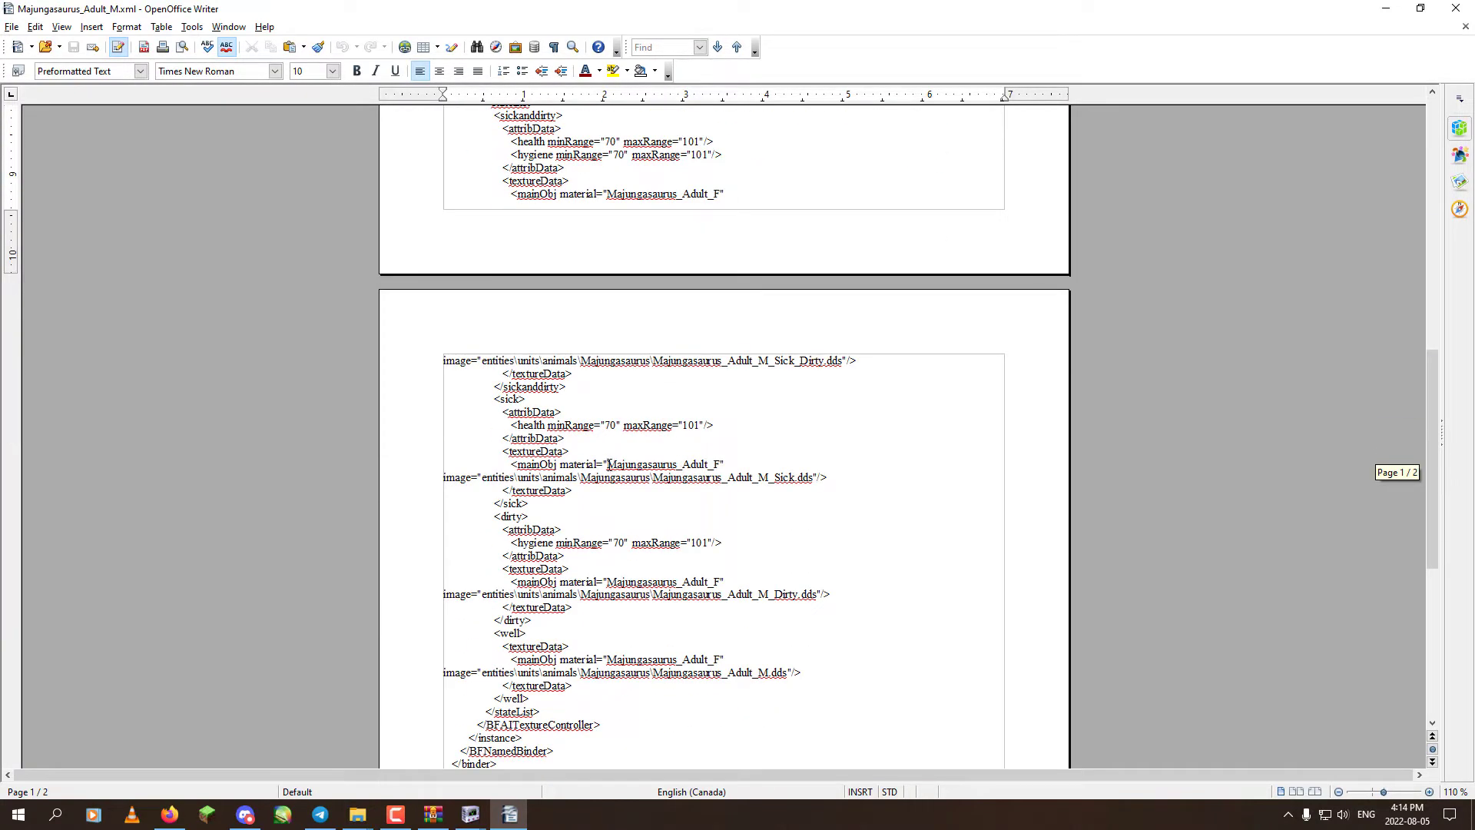
drag(608, 464, 720, 459)
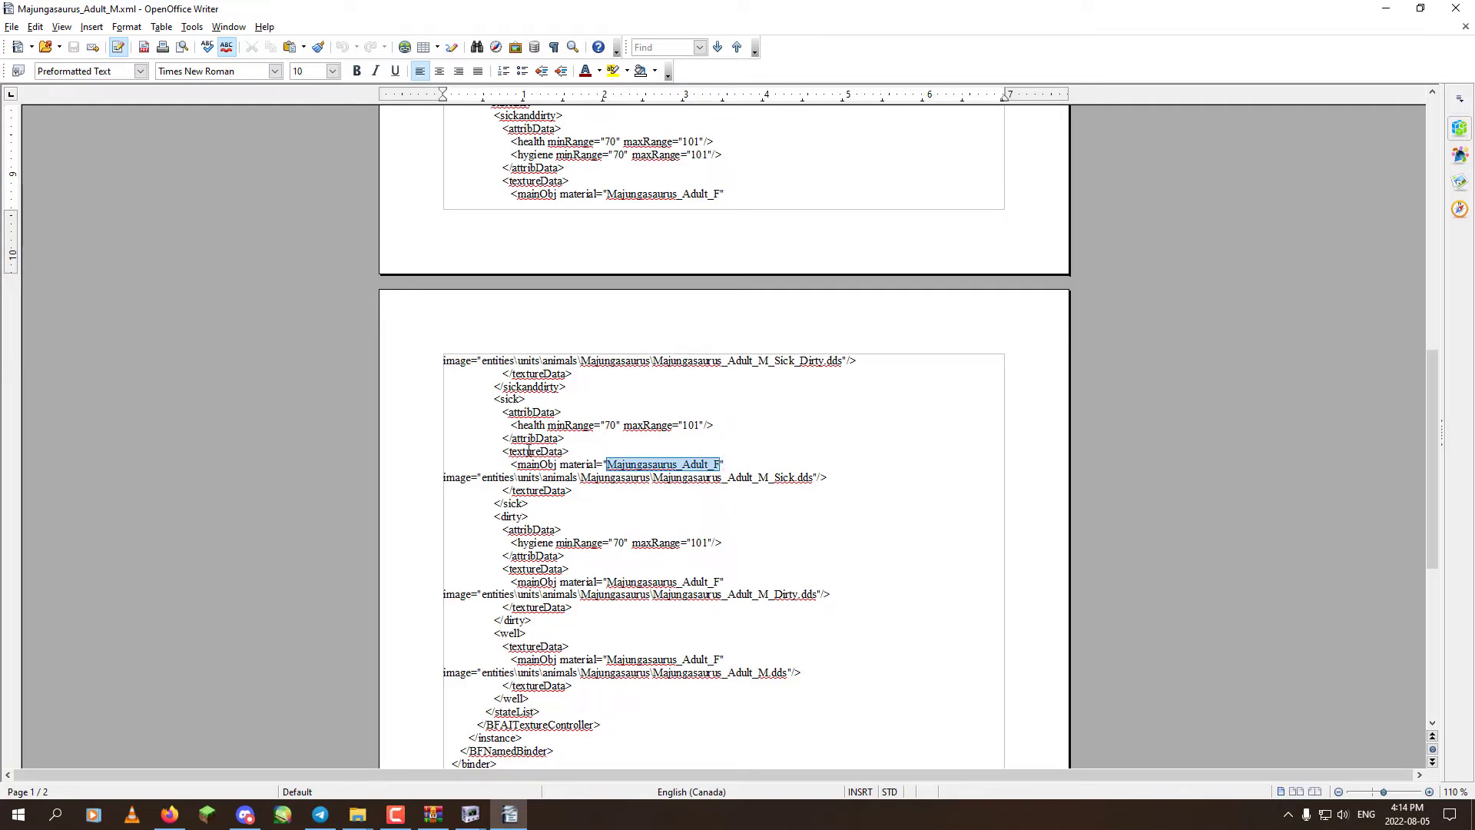
right_click(656, 464)
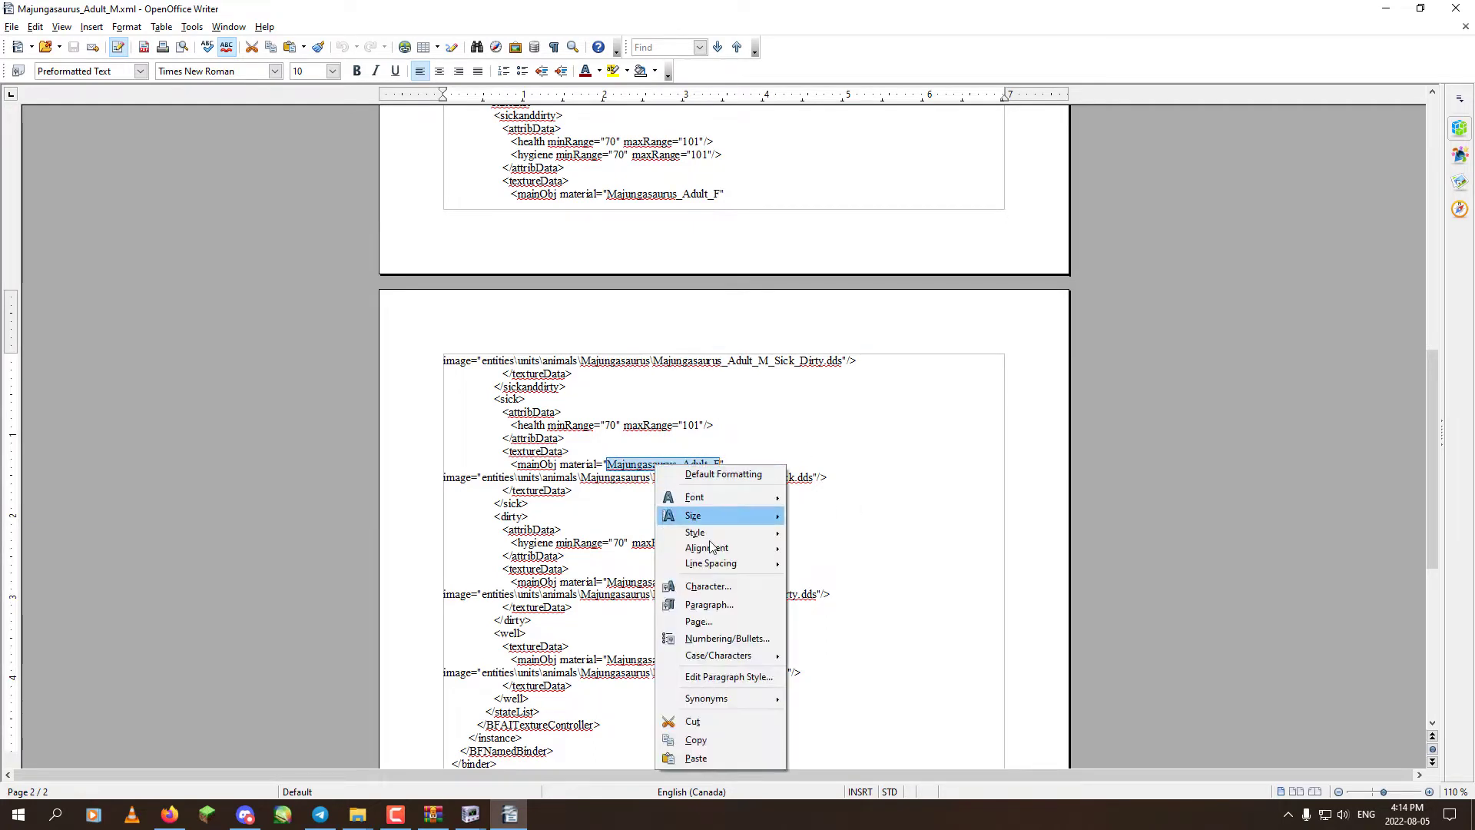
click(697, 743)
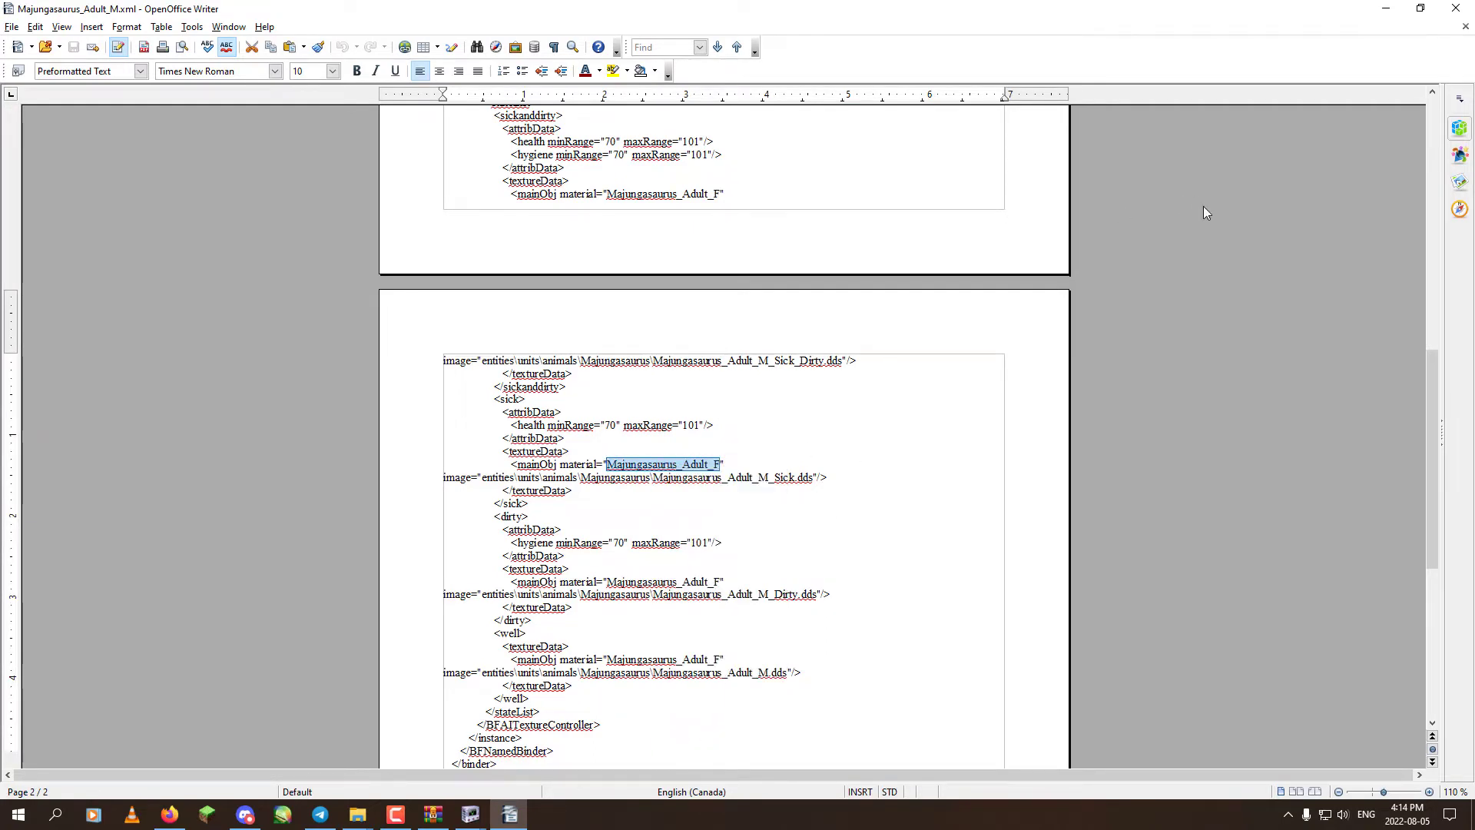
click(1456, 7)
Set the name of the body's NiMaterialProperty block to the copied Majungasaurus_Adult_F.
click(182, 537)
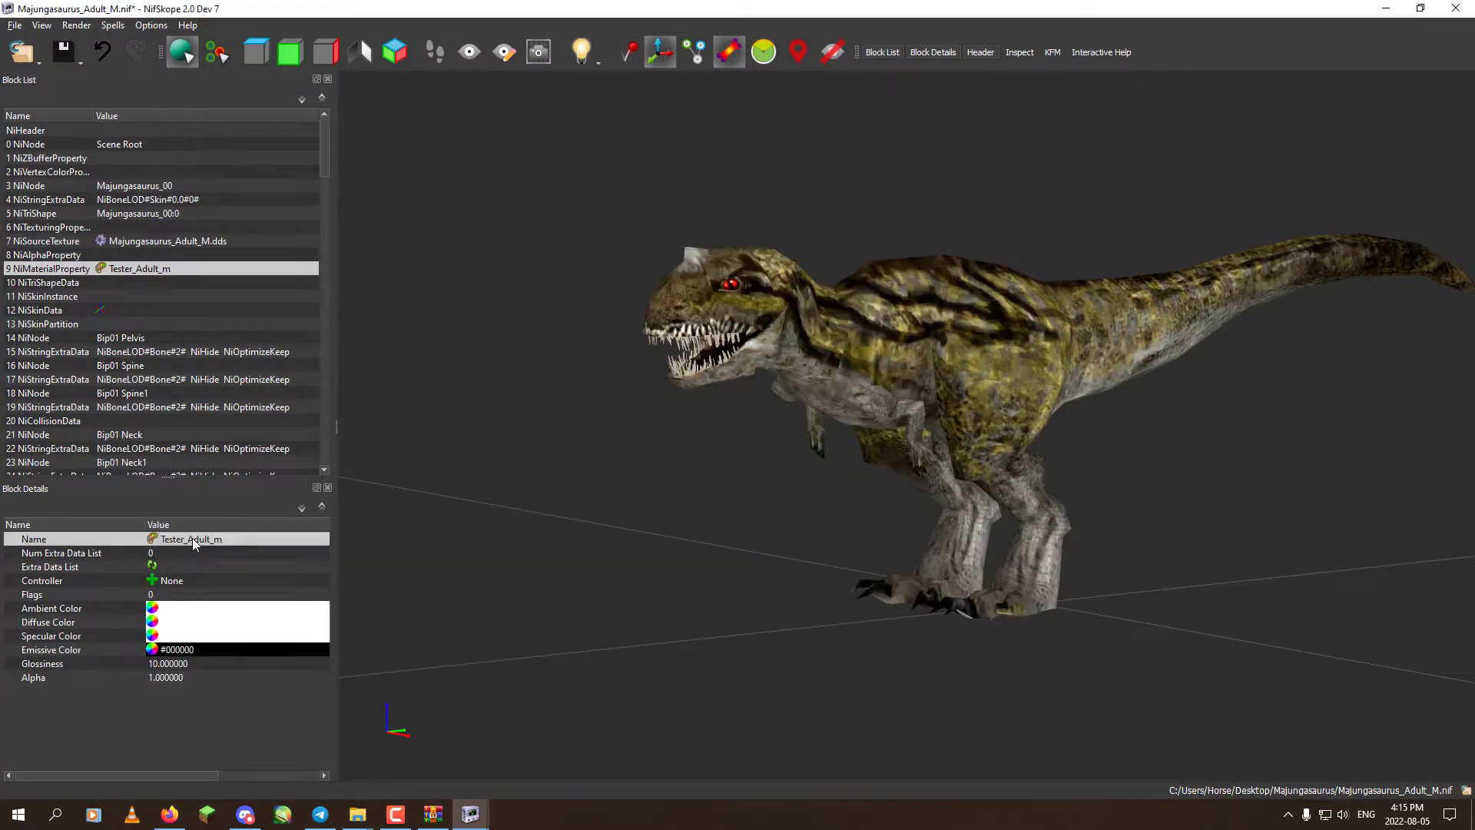
double_click(192, 538)
key(ctrl+v)
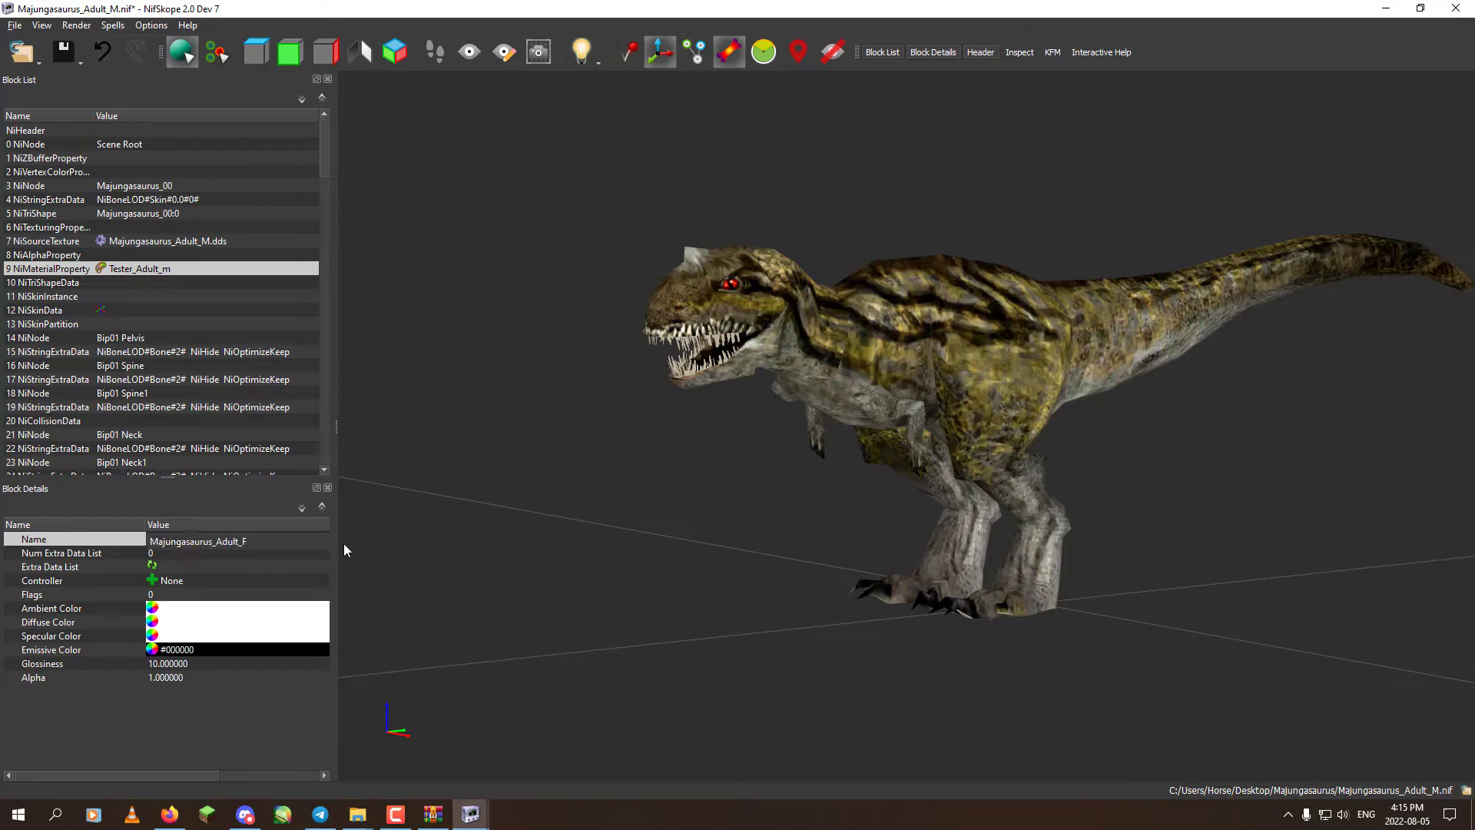
key(Return)
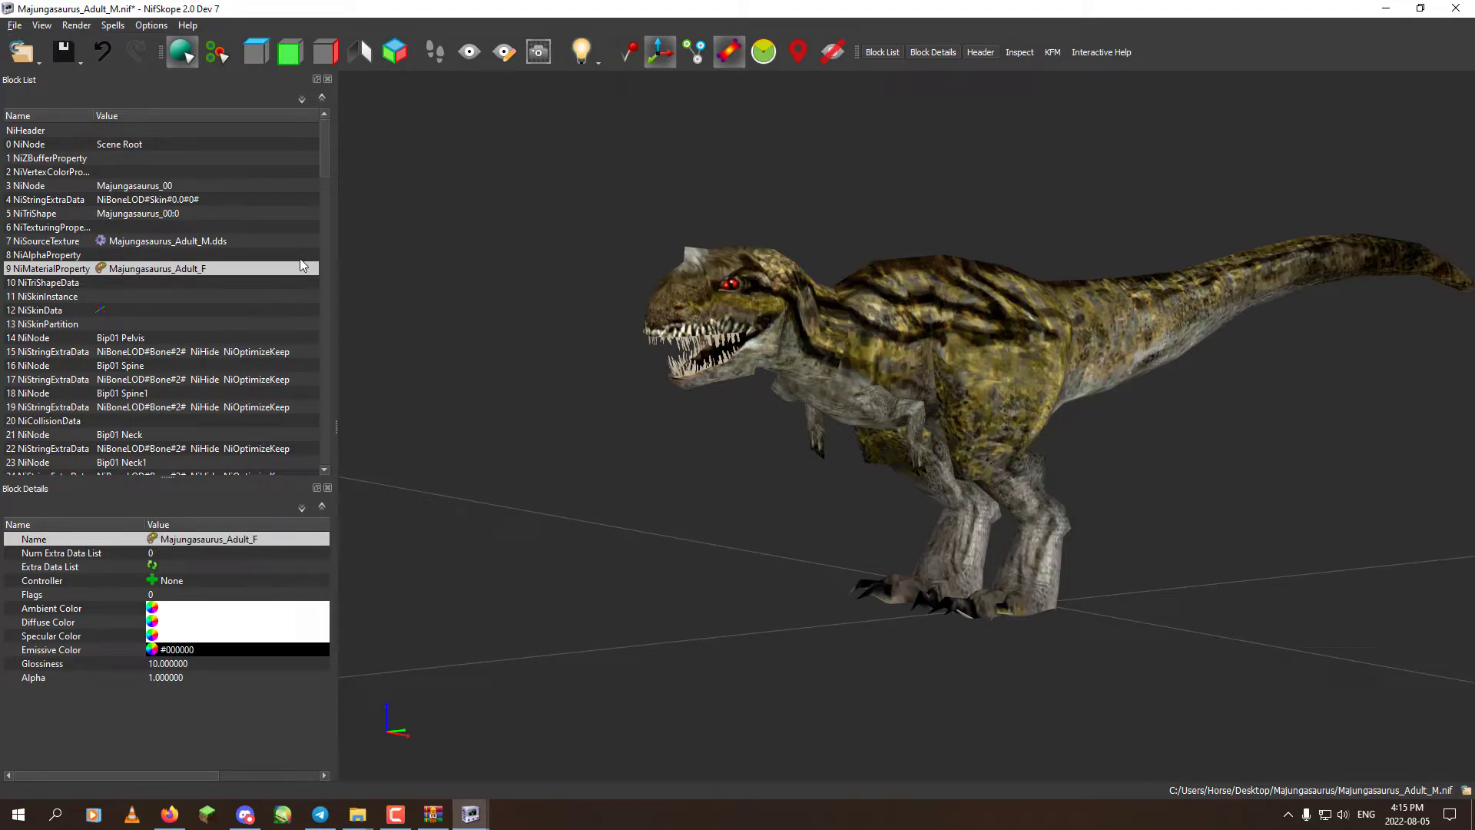
Set the teeth's NiSourceTexture file name to Majungasaurus_Teeth.tga and check it against the texture file in the extracted folder.
scroll(292, 262, down, 20)
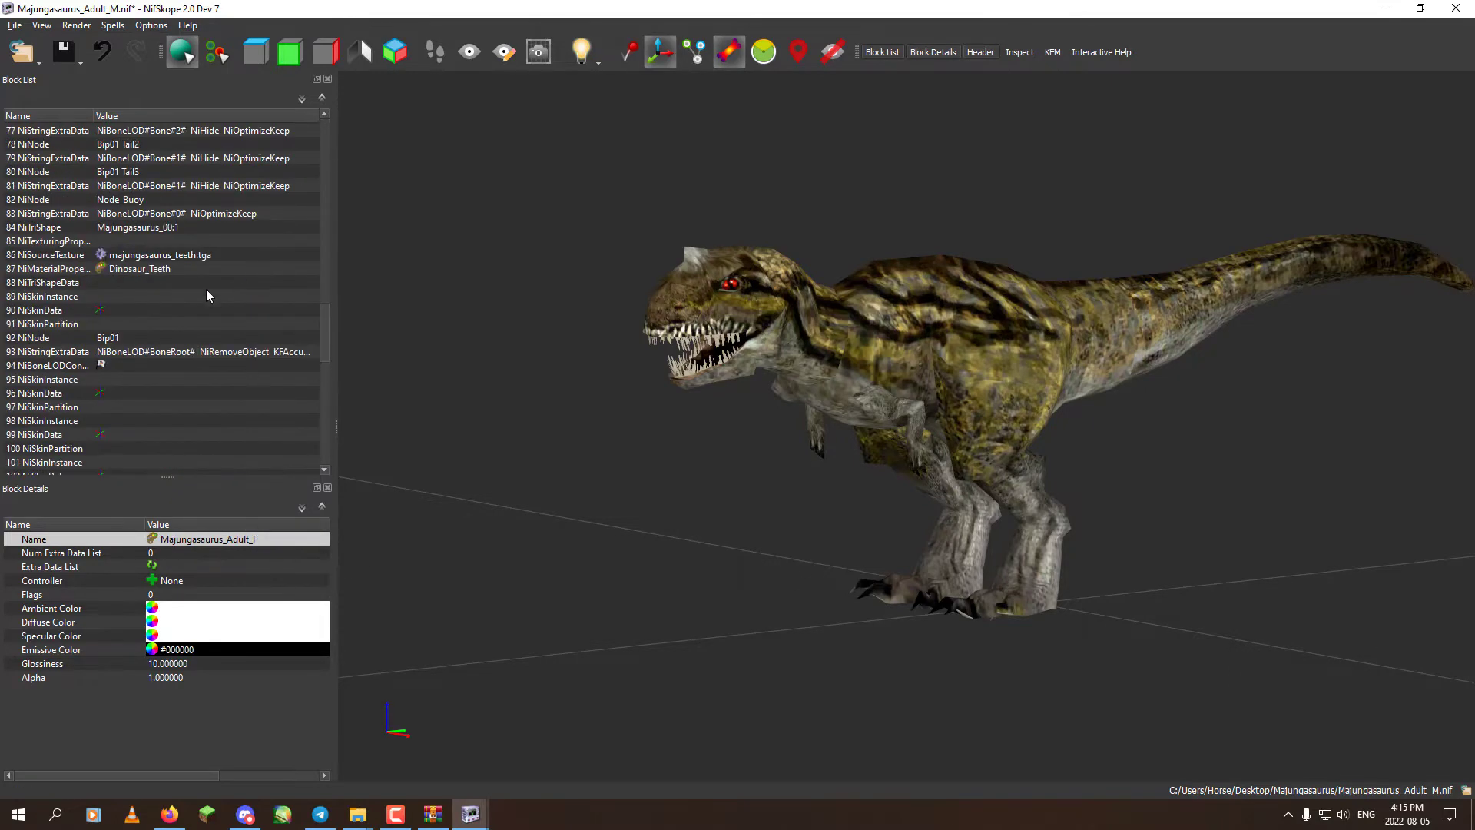
click(129, 258)
click(178, 613)
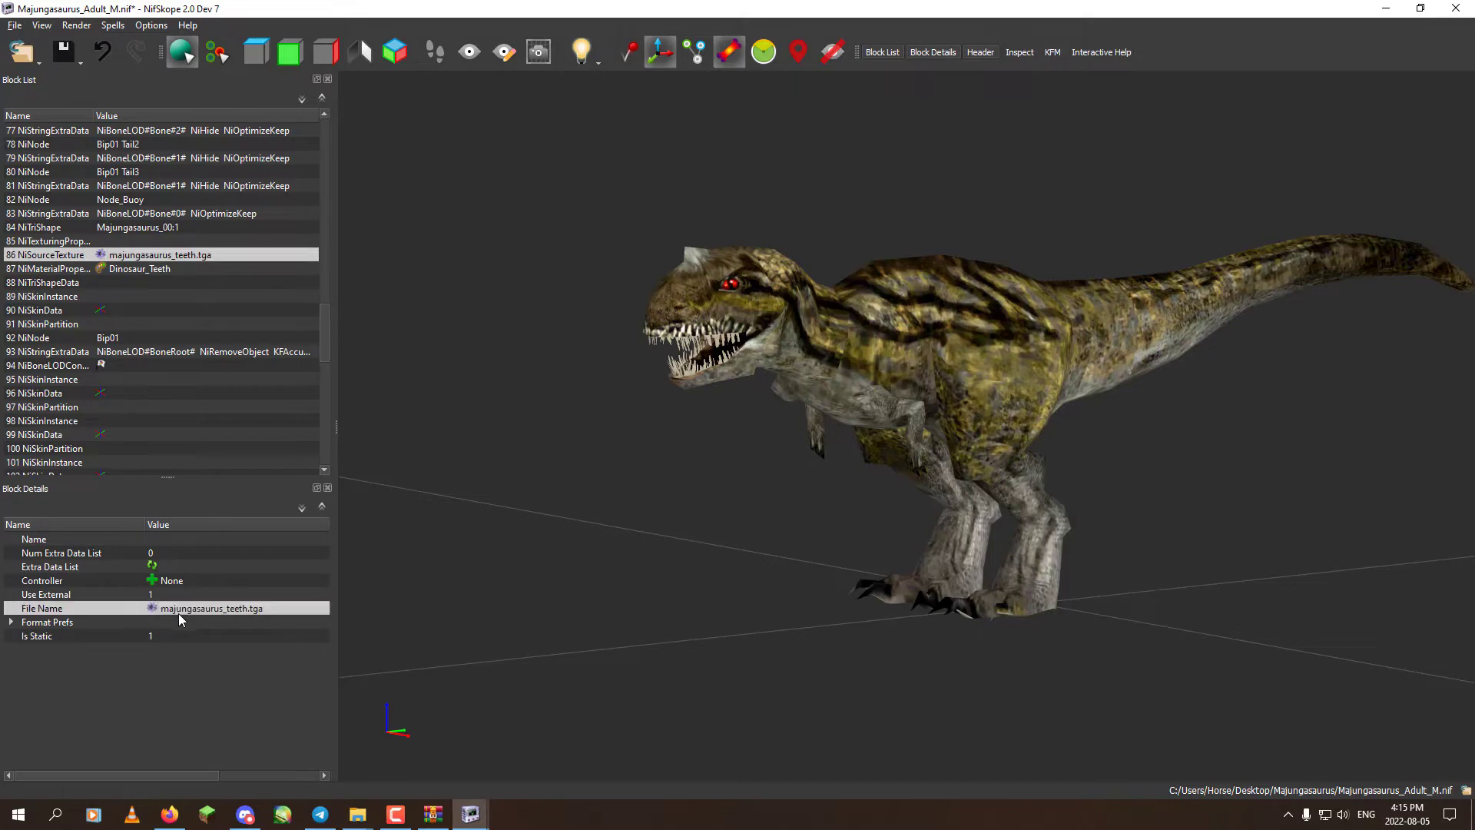
double_click(161, 608)
click(113, 611)
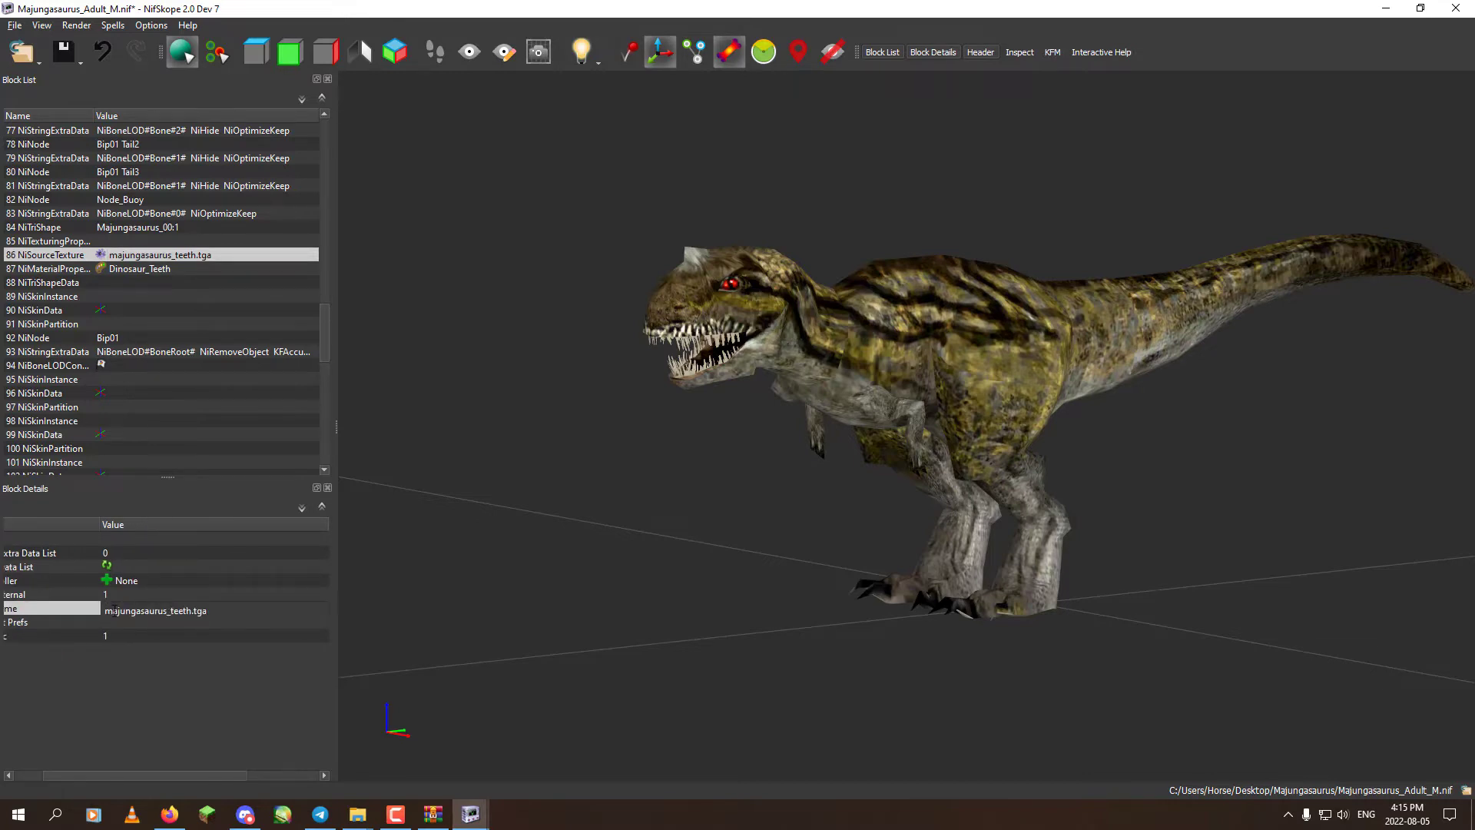
key(BackSpace)
text(M)
key(BackSpace)
text(e)
key(Return)
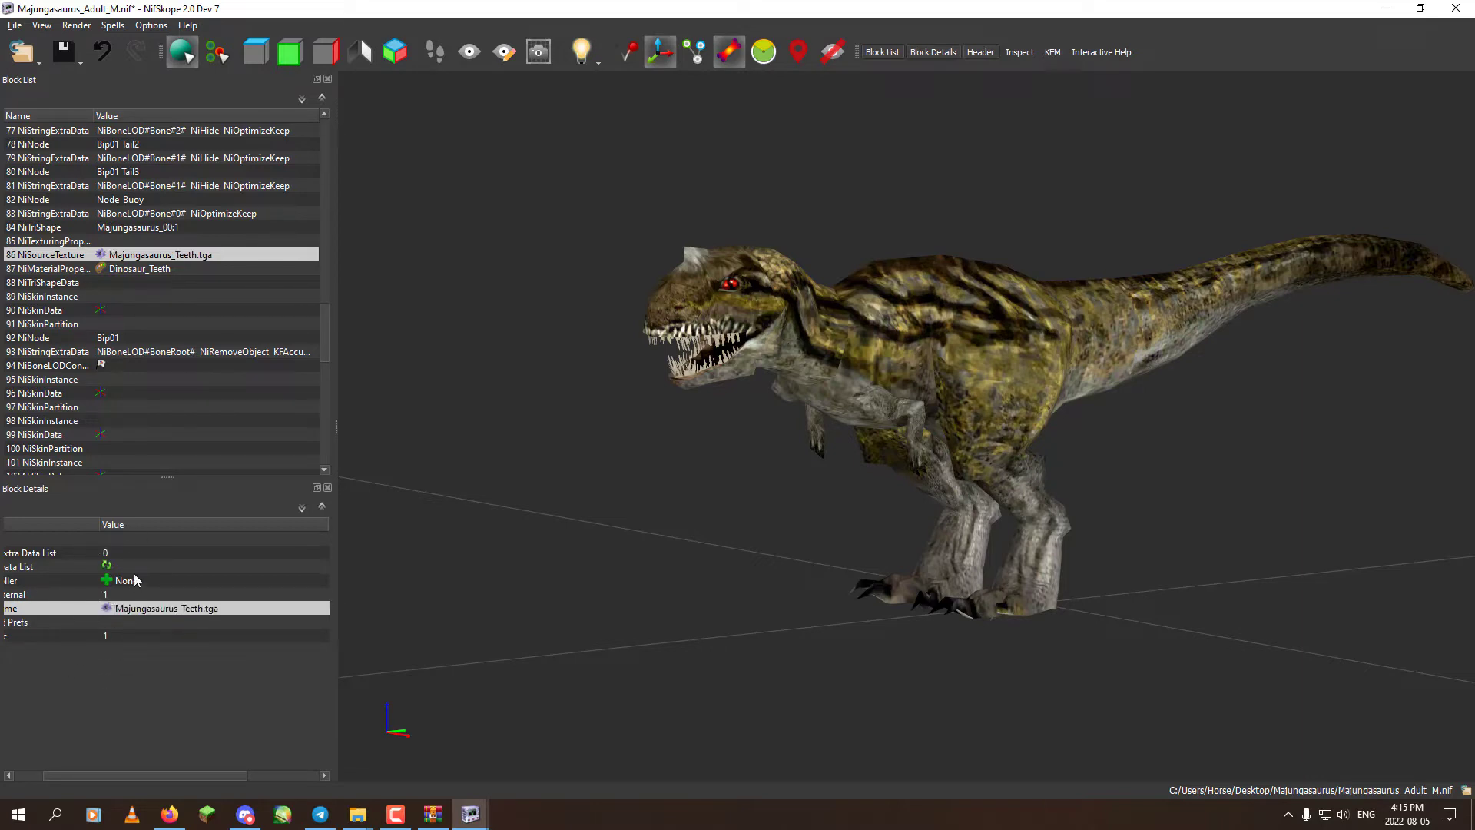
click(358, 814)
click(400, 739)
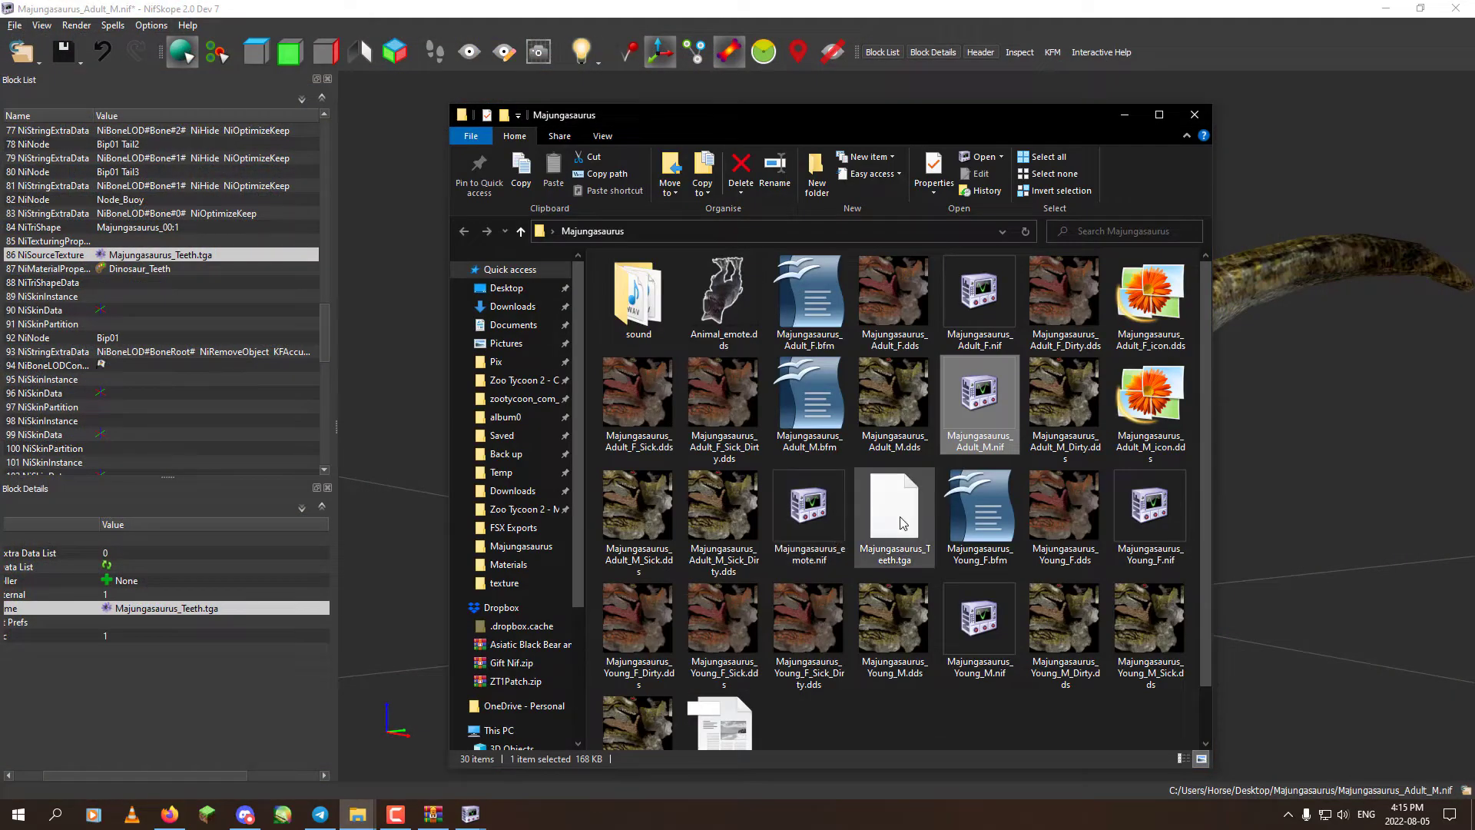
click(193, 615)
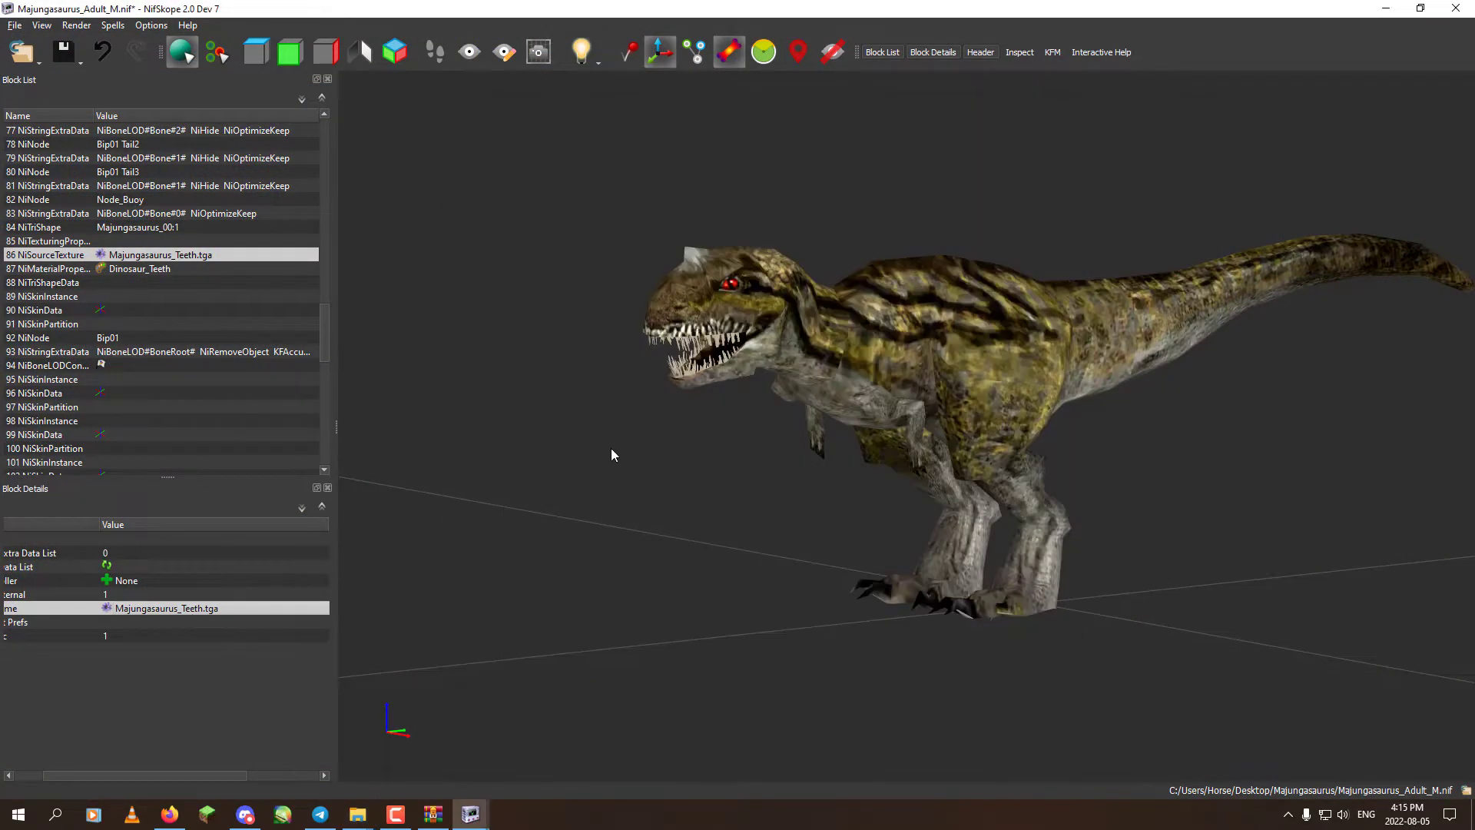
Set Has Decal 0 Texture to no in the body's NiTexturingProperty and refresh its Extra Data List and Shader Textures arrays.
middle_drag(622, 486, 601, 512)
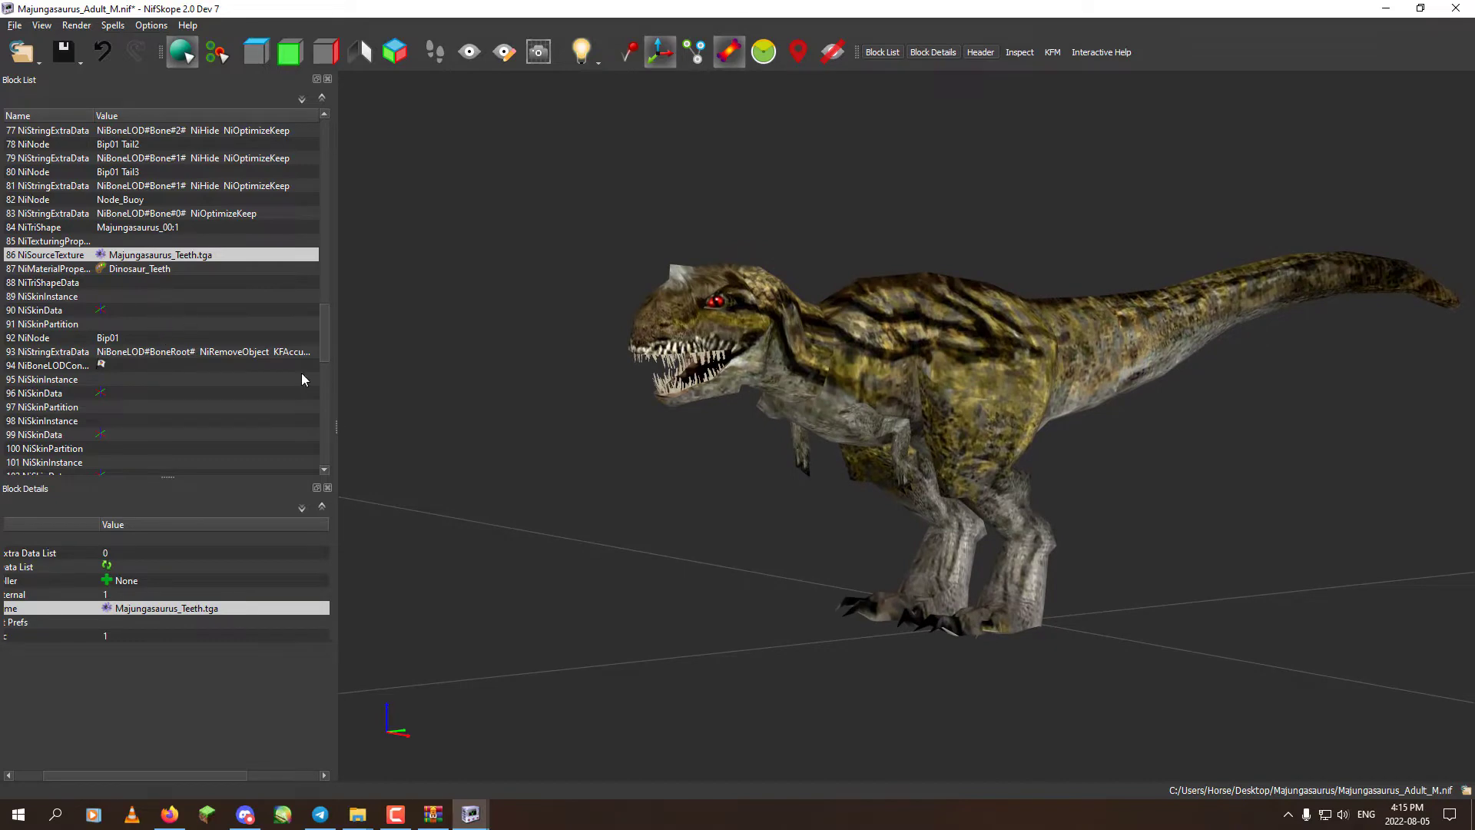
drag(638, 476, 645, 477)
click(857, 325)
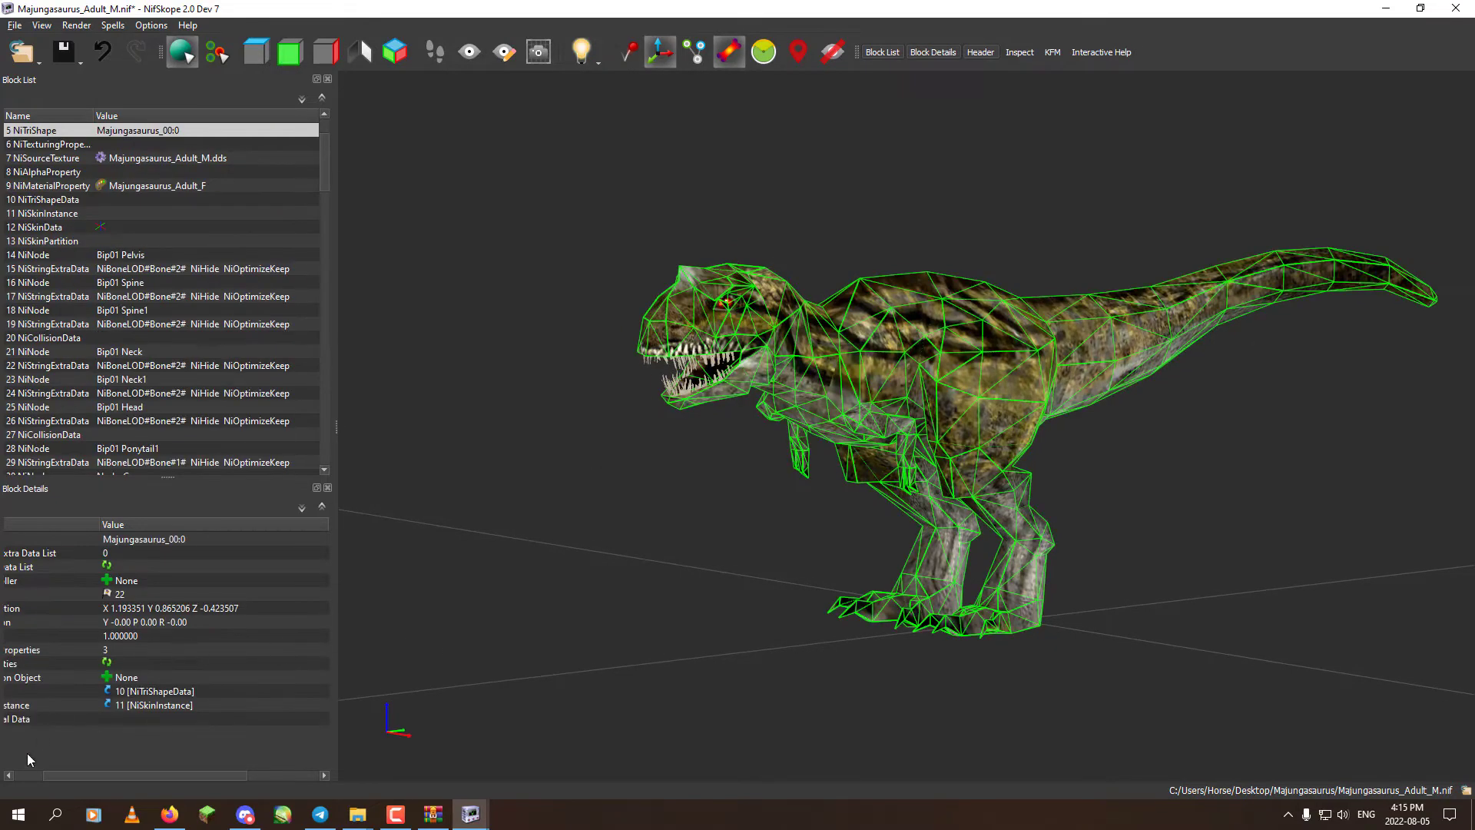
click(18, 776)
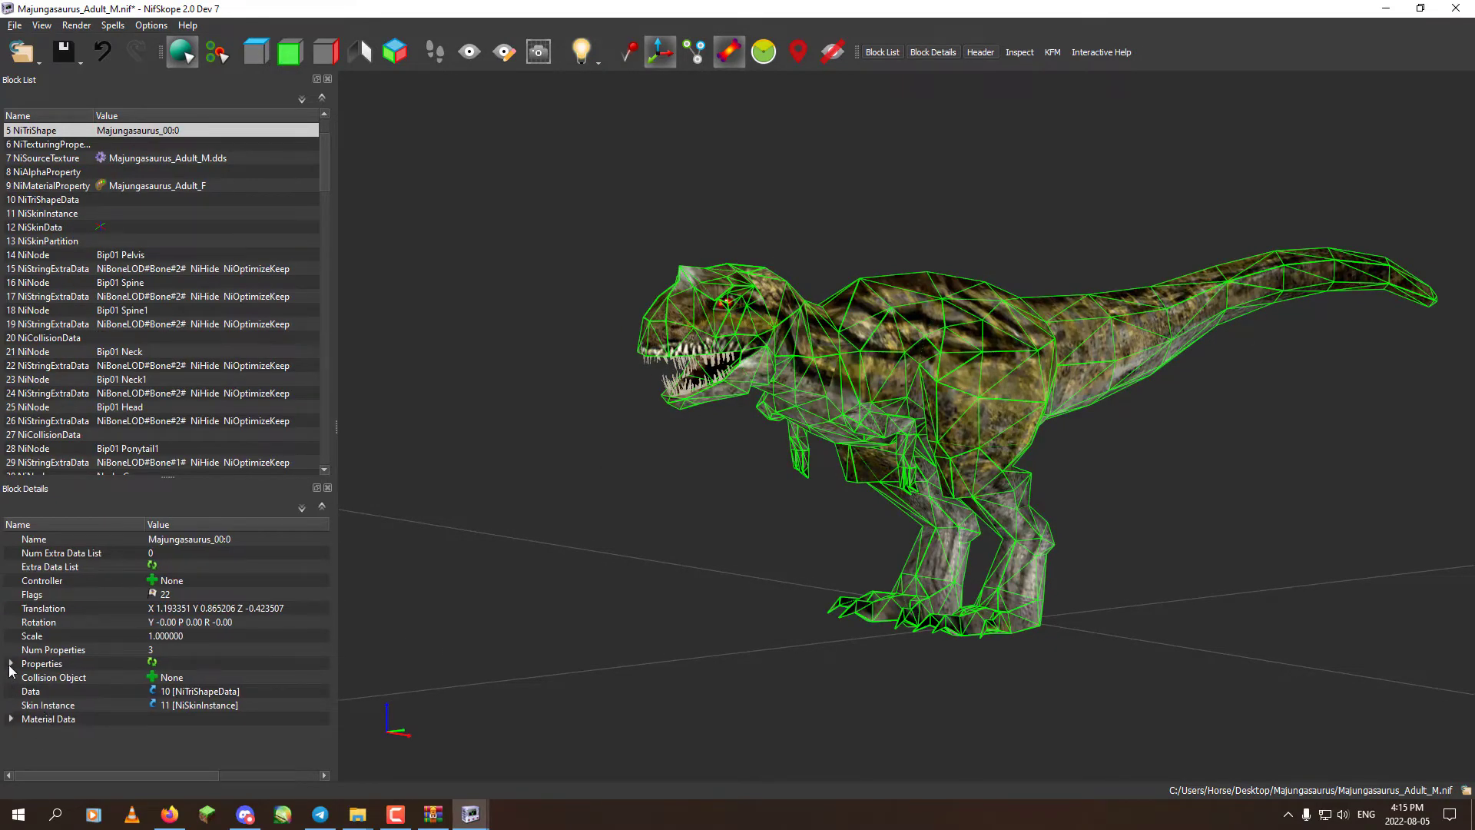
click(10, 664)
click(156, 705)
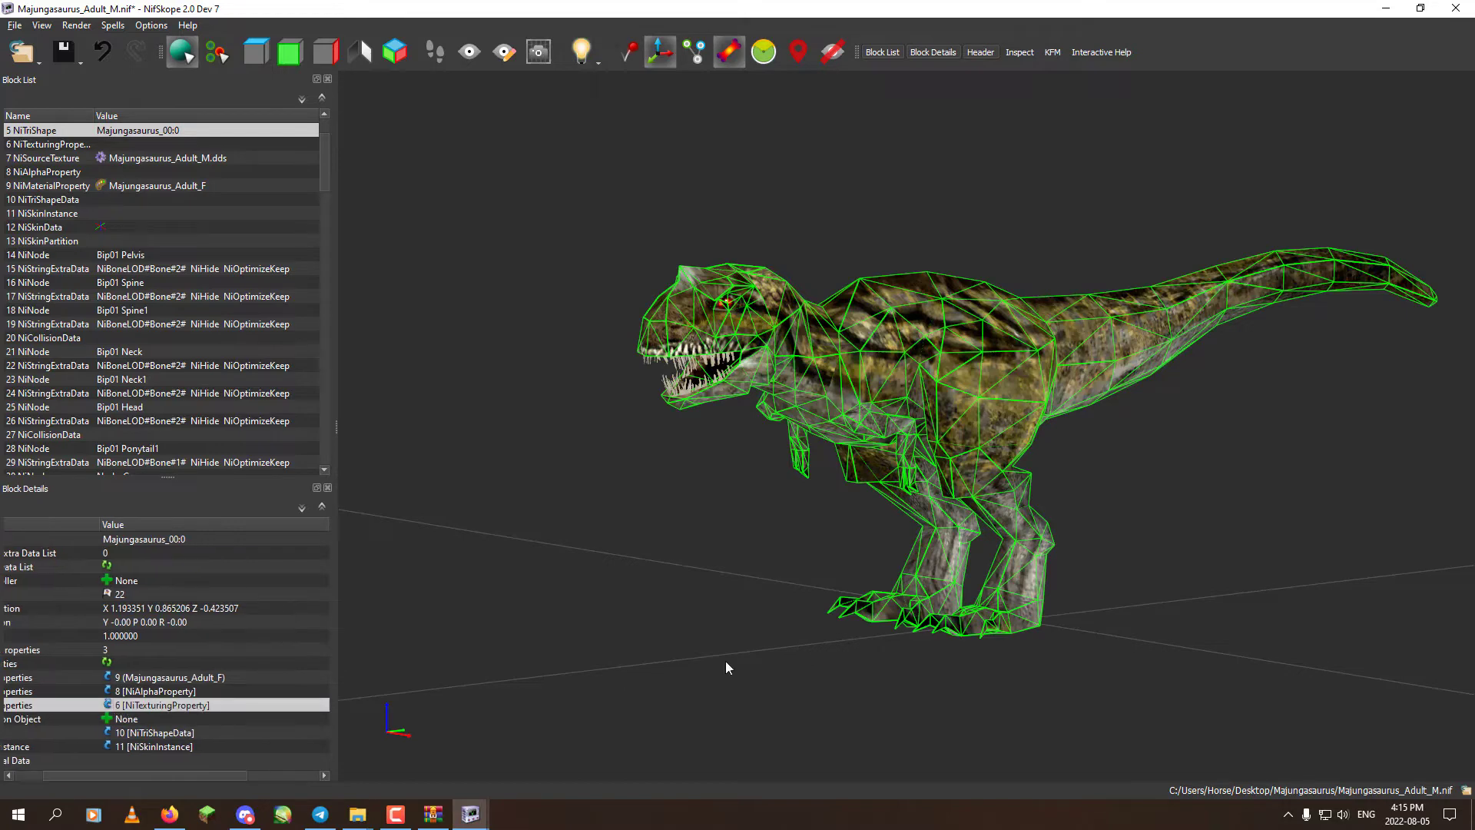
click(109, 704)
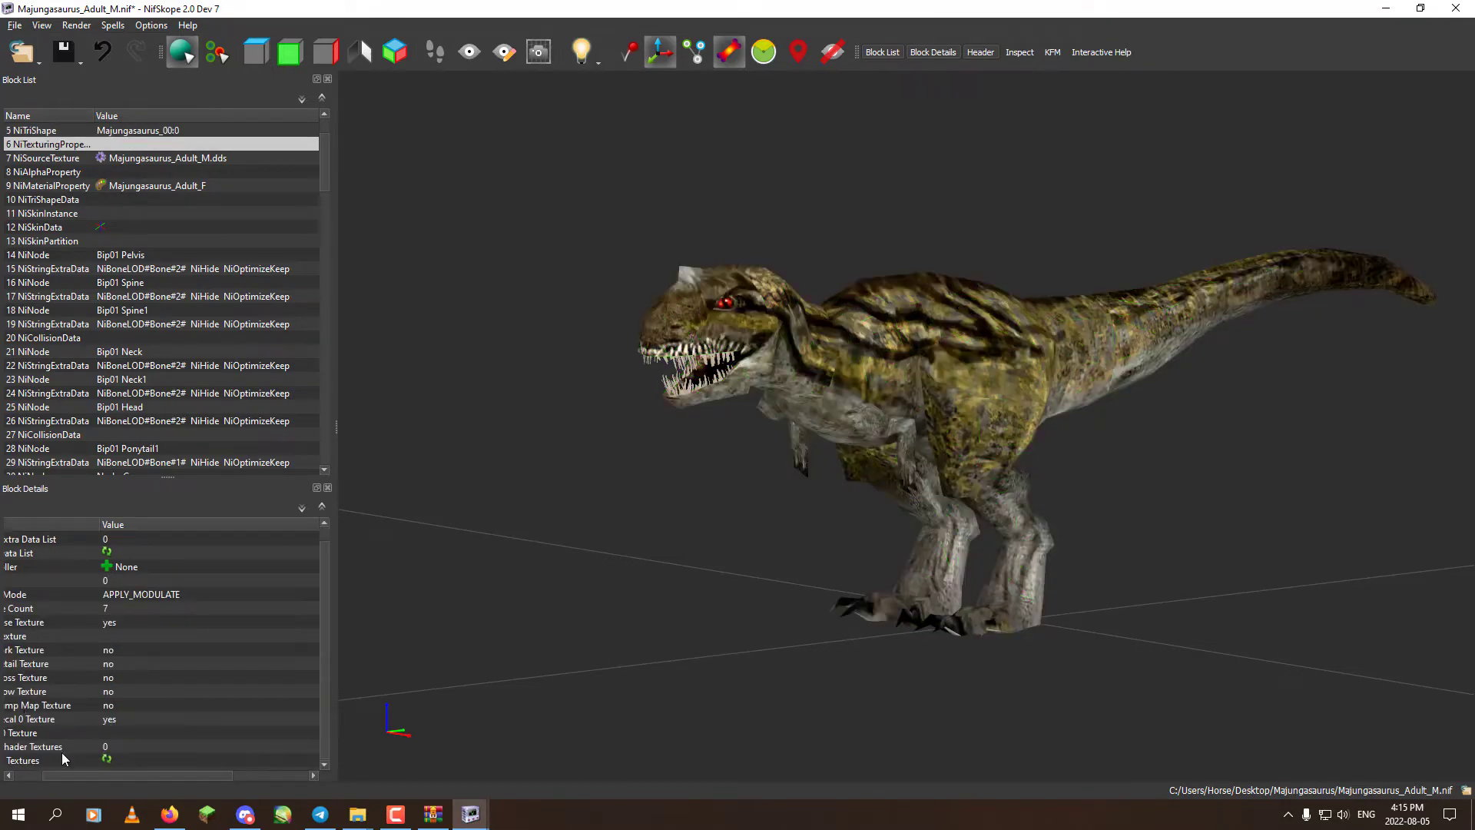
drag(61, 775, 2, 788)
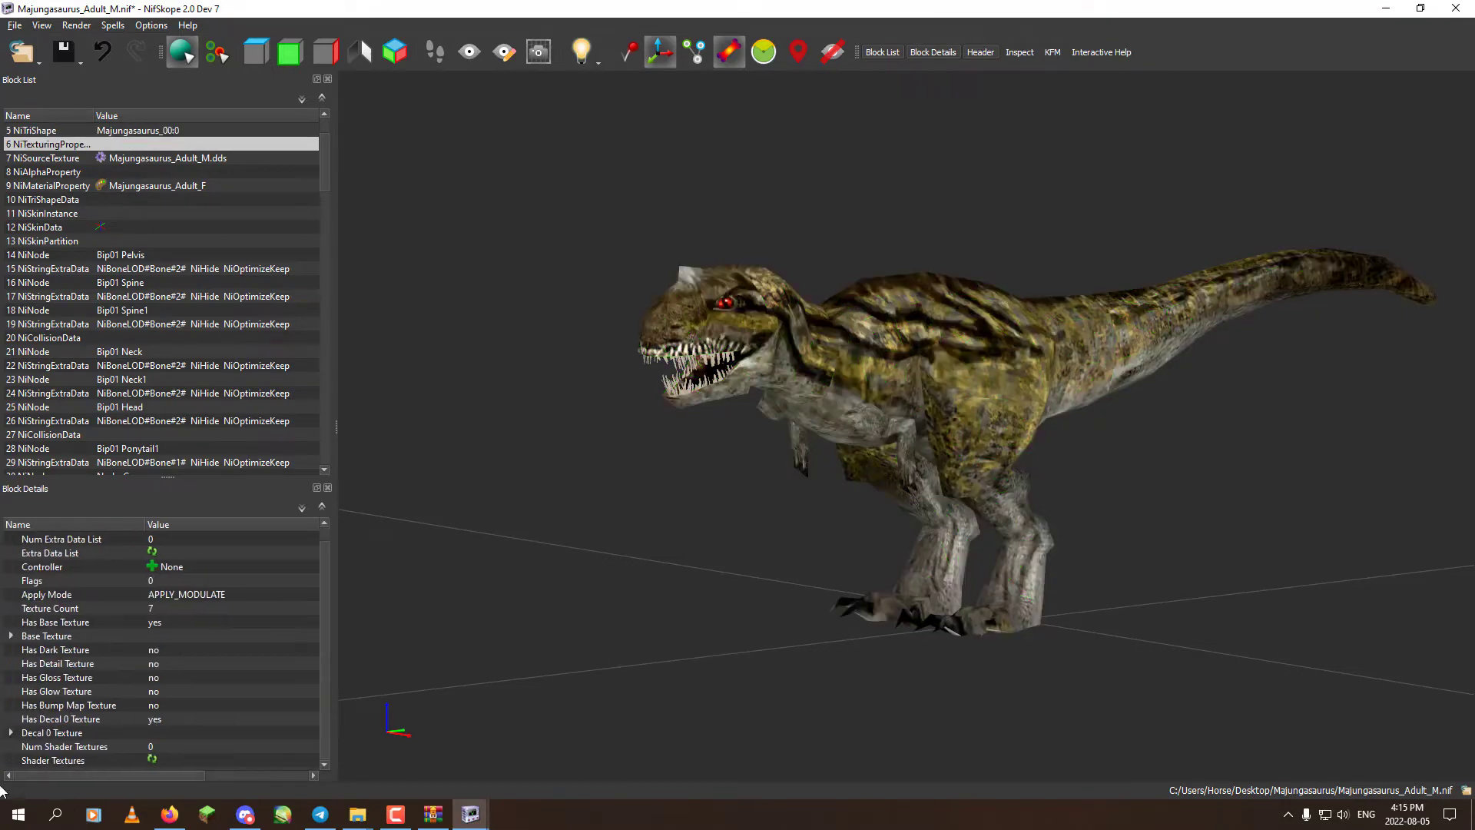
double_click(165, 717)
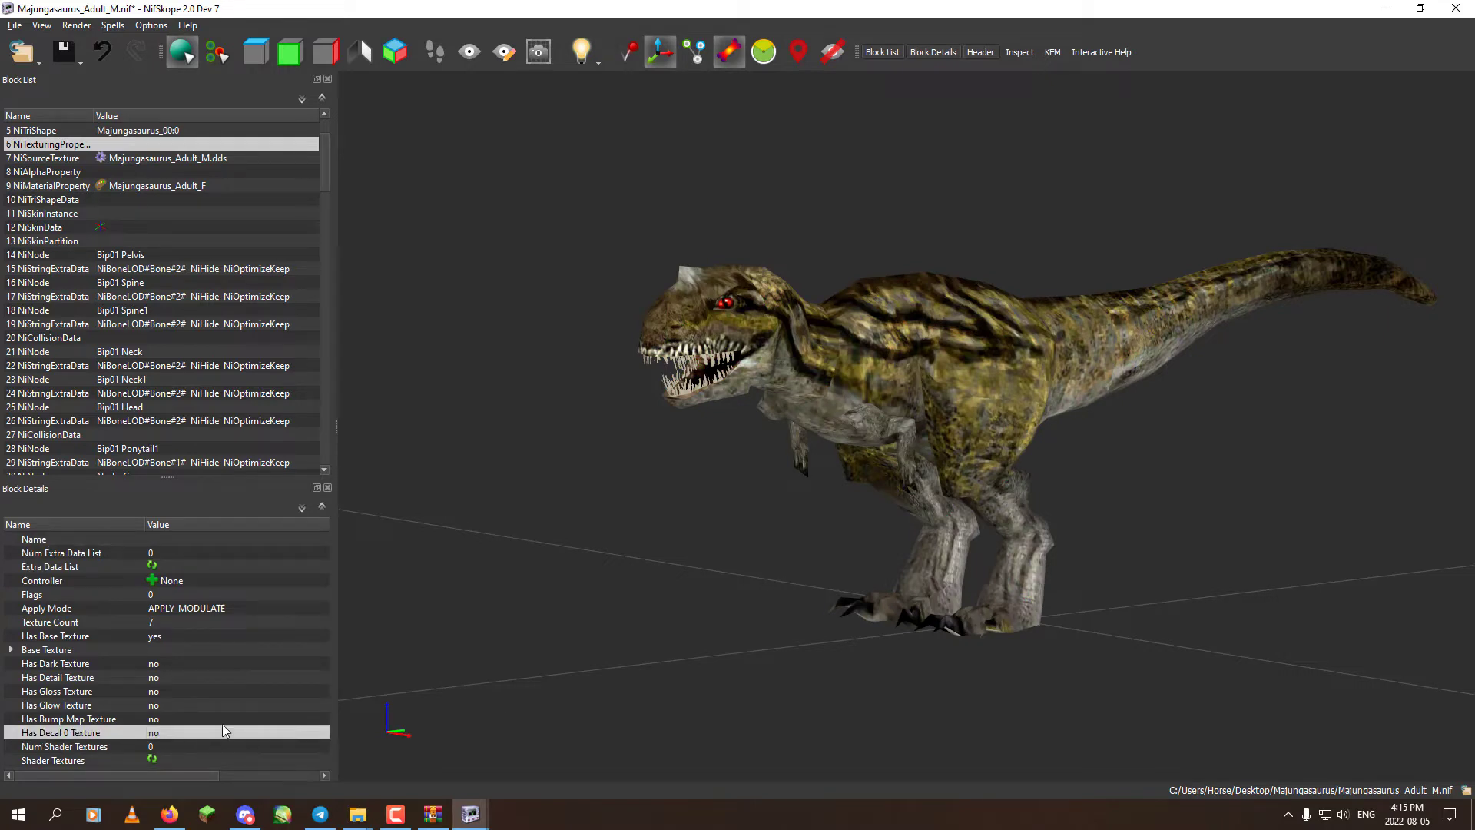
click(157, 566)
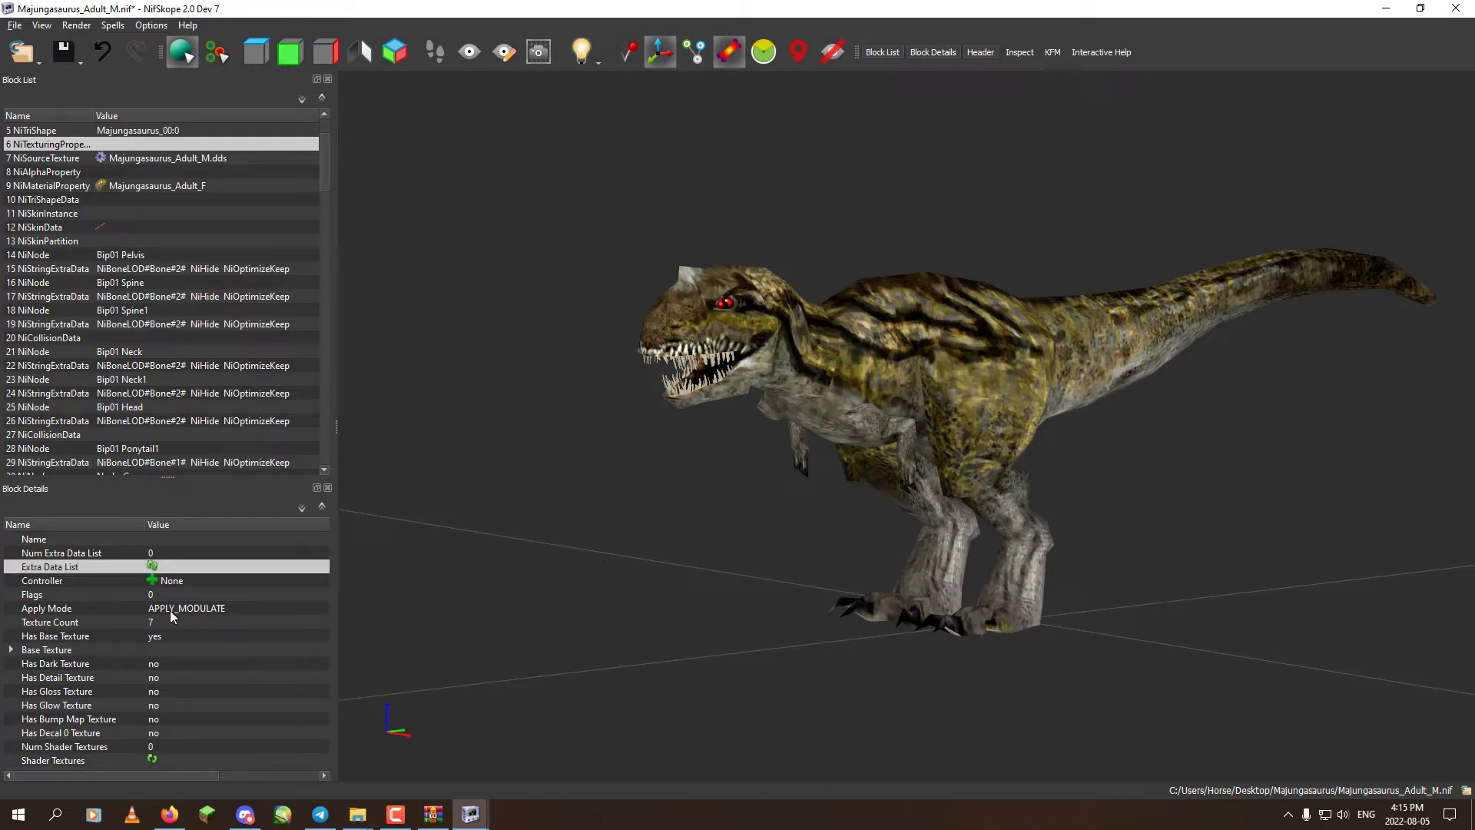
click(154, 759)
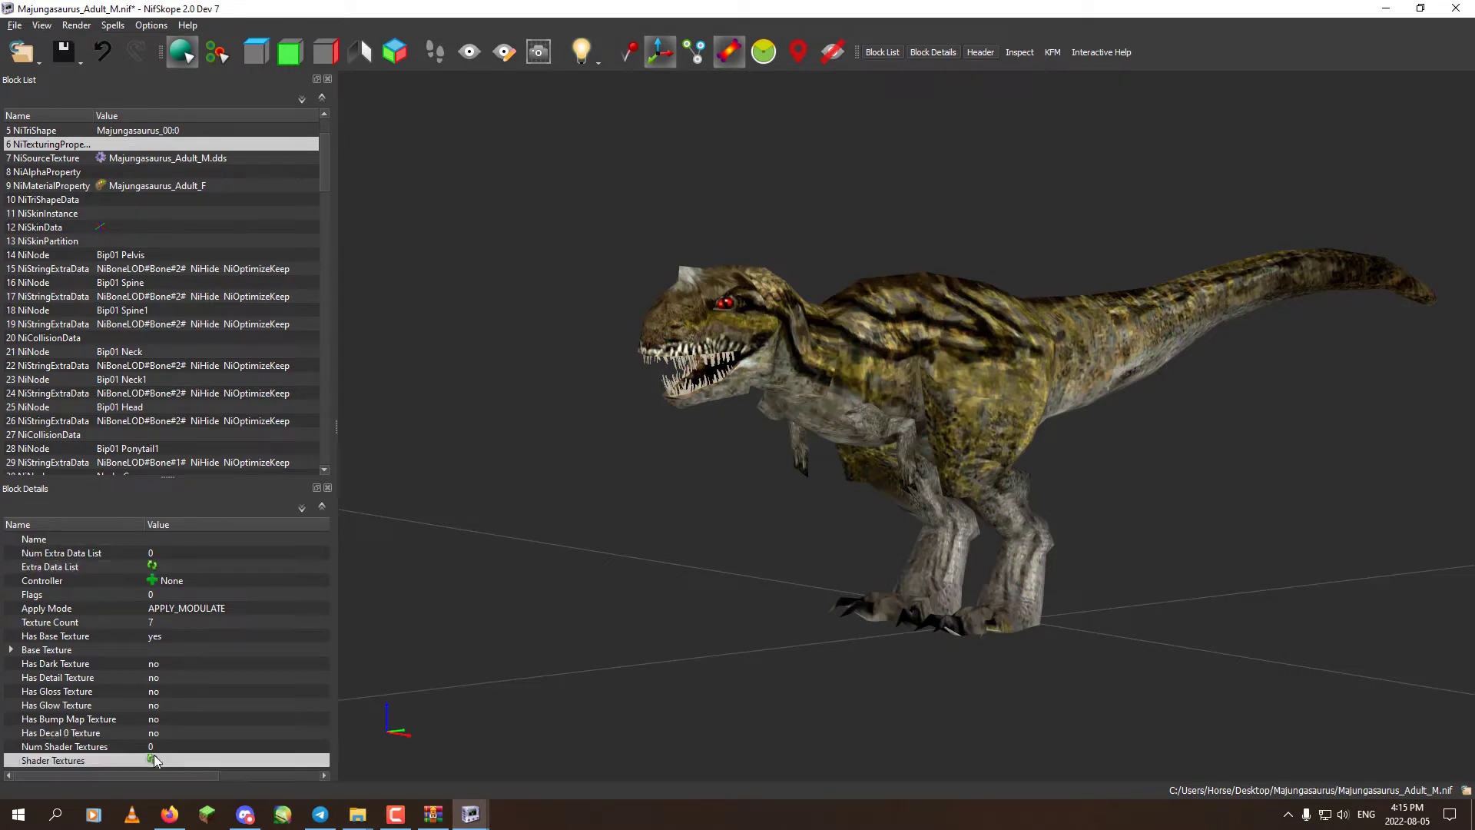
Save Majungasaurus_Adult_M.nif and add it to the entities\units\animals\Majungasaurus folder of Majungasaurus.z2f, replacing the old copy.
click(15, 24)
click(42, 150)
middle_drag(825, 471, 661, 495)
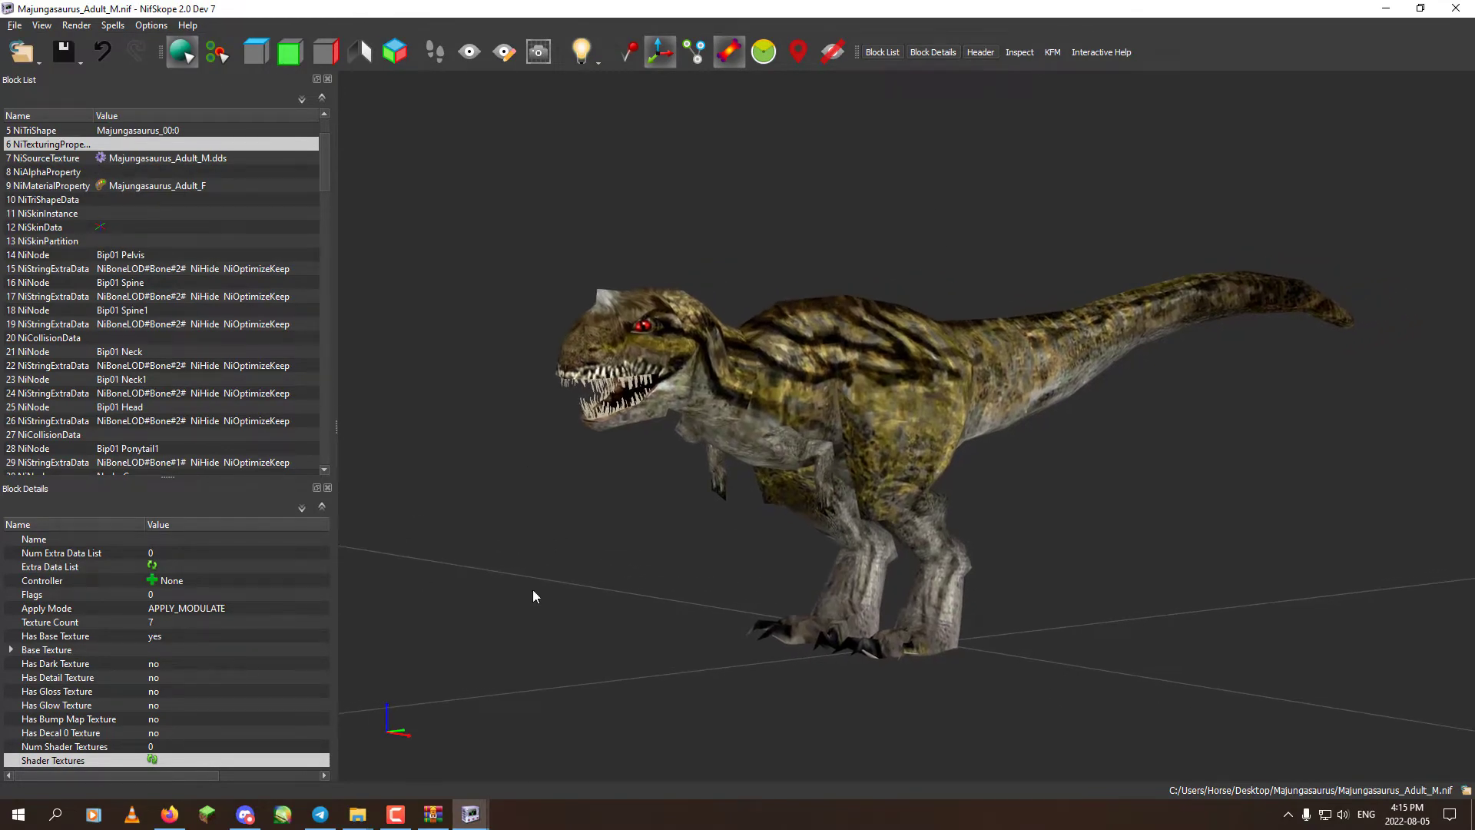
click(434, 813)
mouse_move(358, 818)
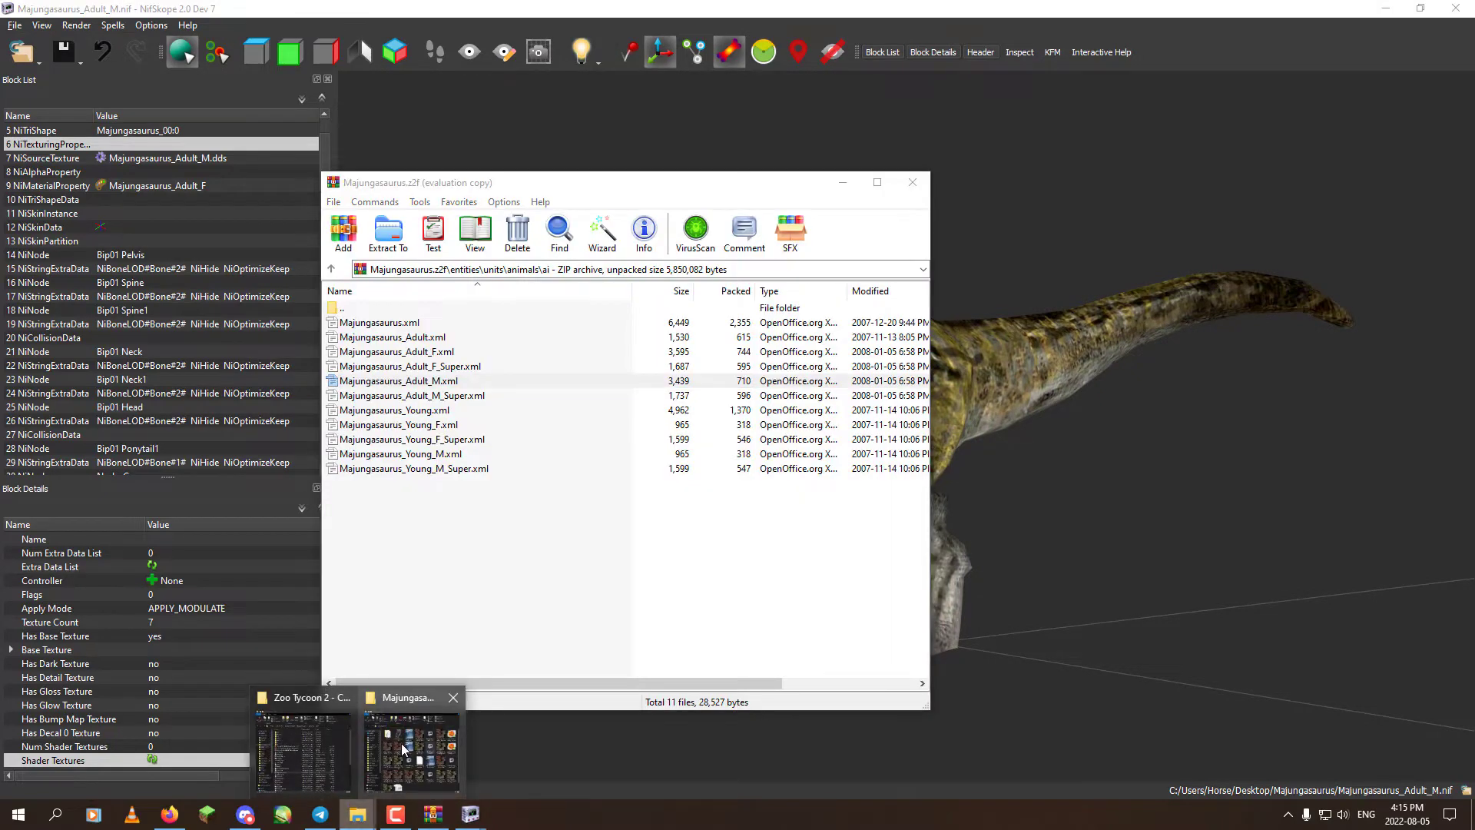
click(399, 749)
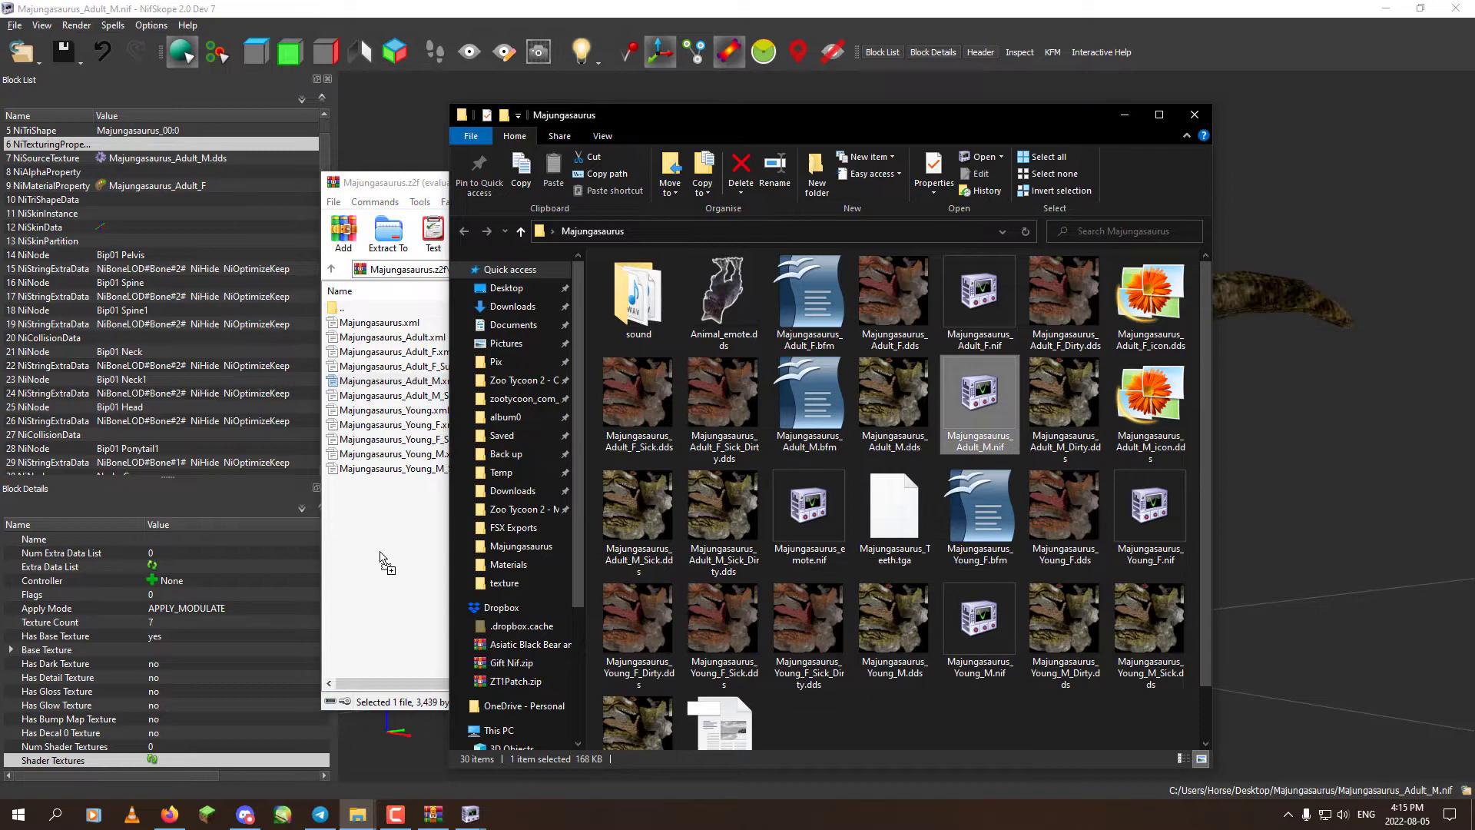
double_click(338, 304)
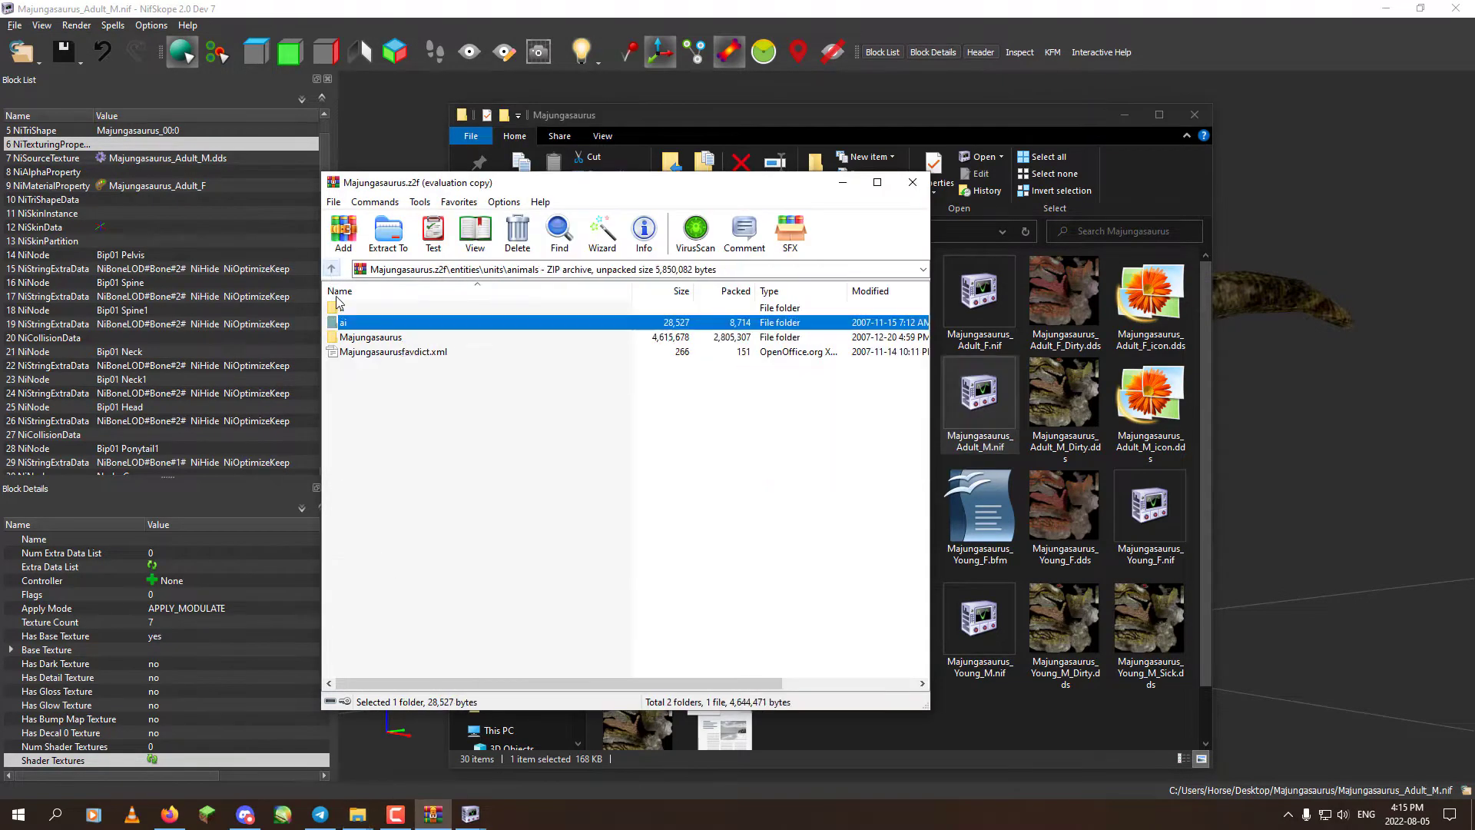
double_click(360, 340)
drag(969, 394, 454, 583)
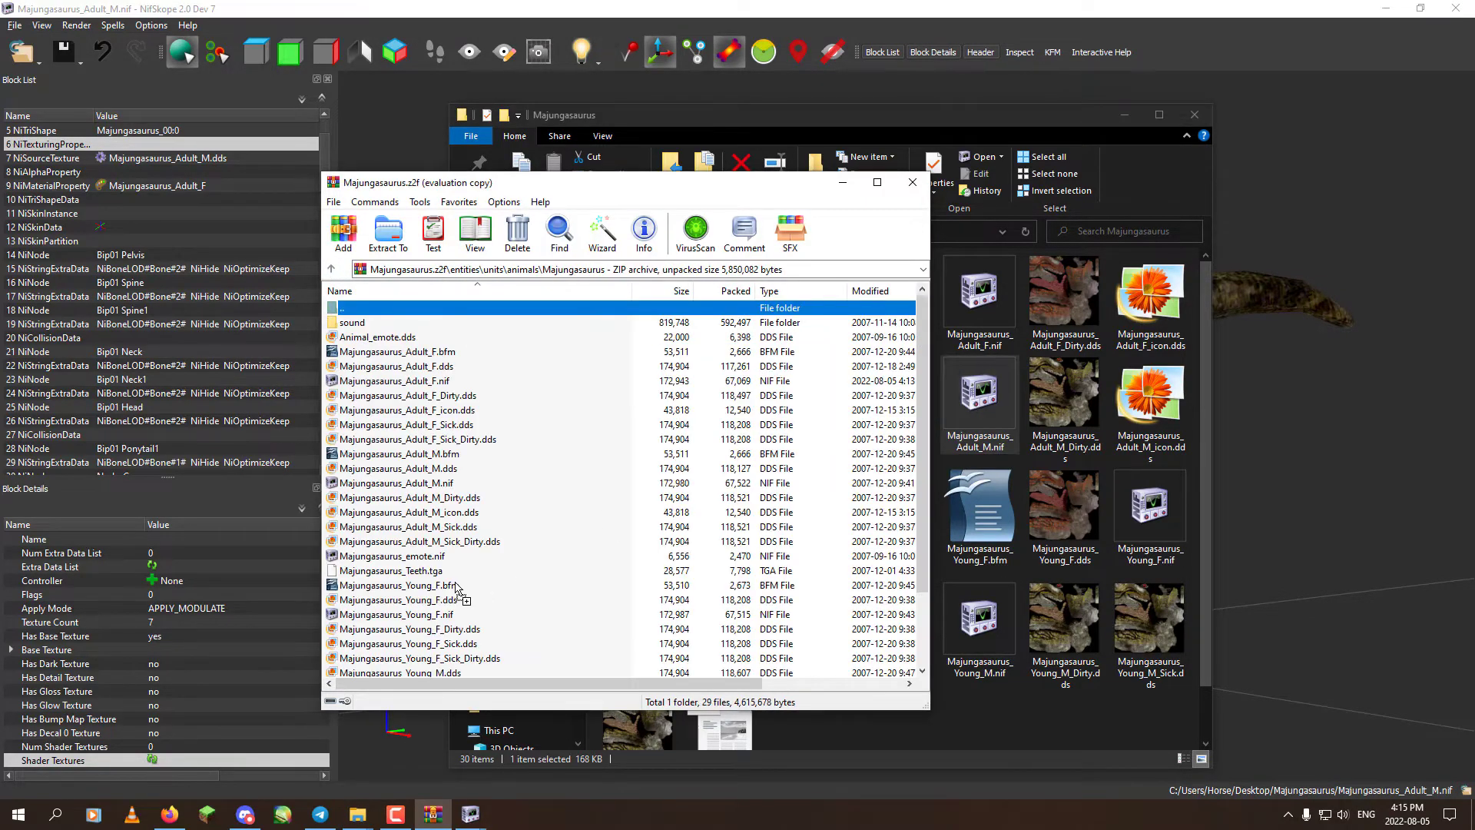
click(650, 586)
Launch Zoo Tycoon 2 and place a female and a male Majungasaurus on the zoo path.
key(super)
click(427, 773)
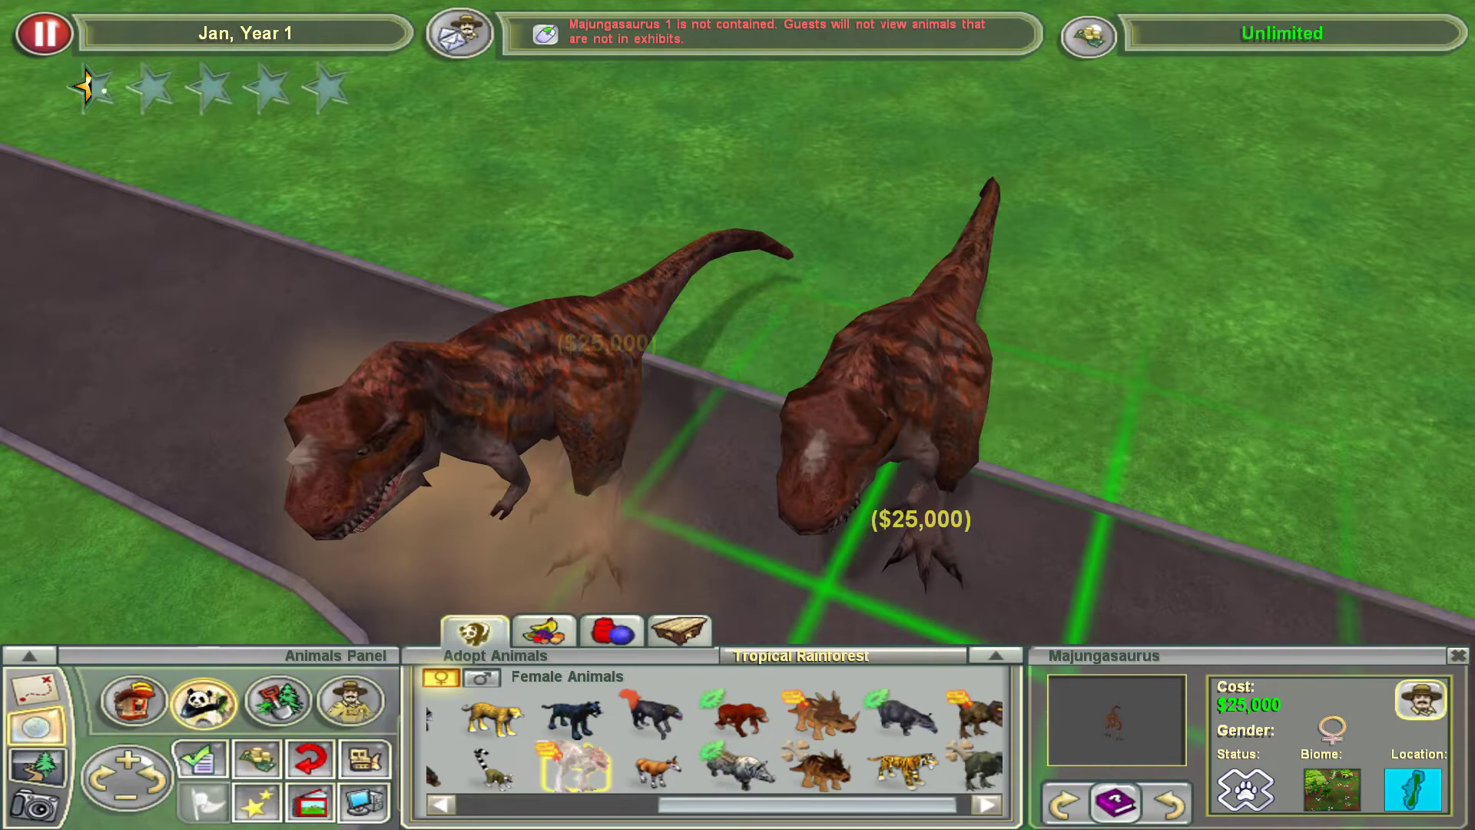
key(Down)
click(484, 678)
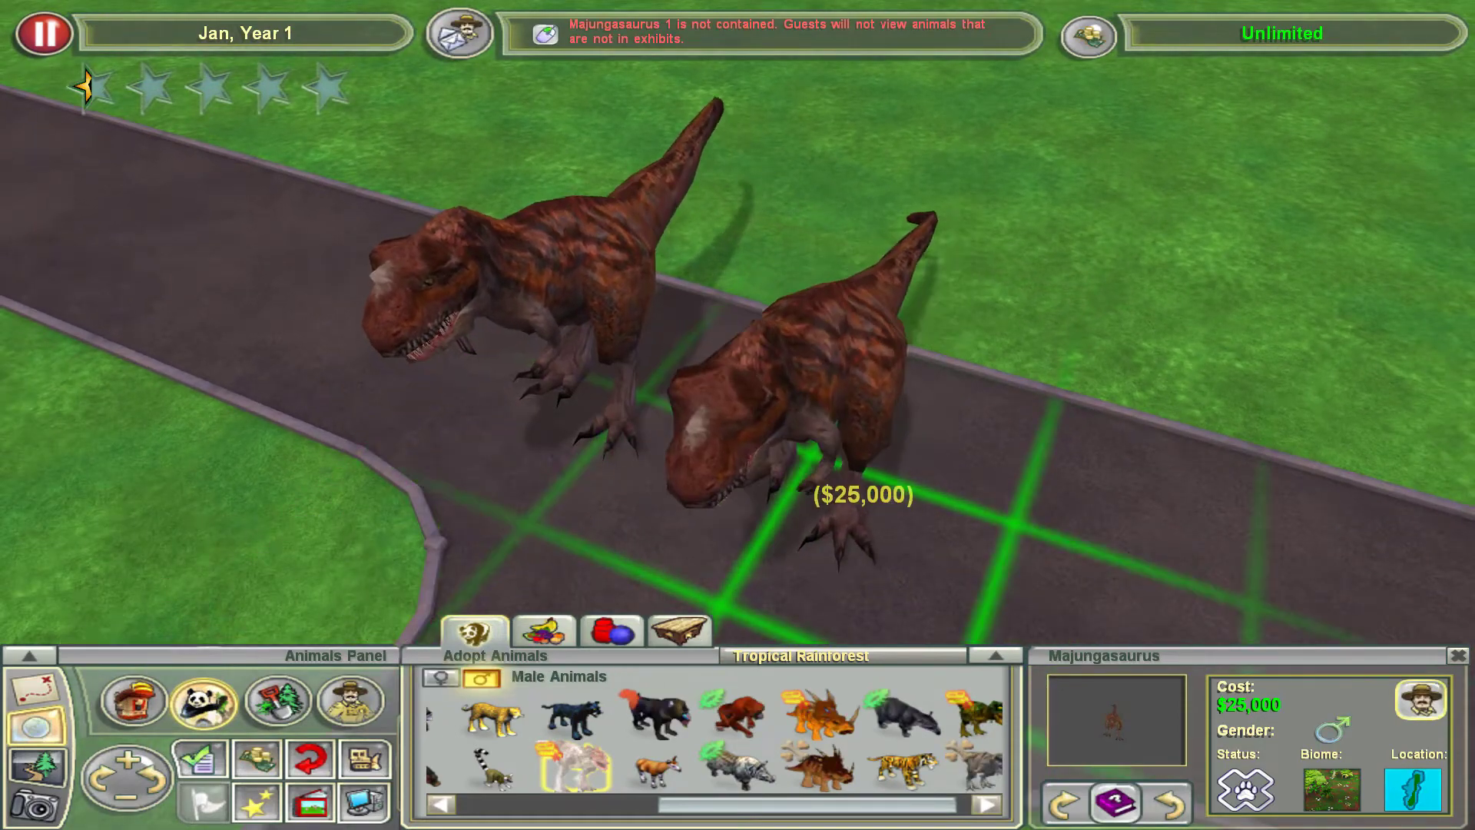
middle_drag(904, 450, 495, 438)
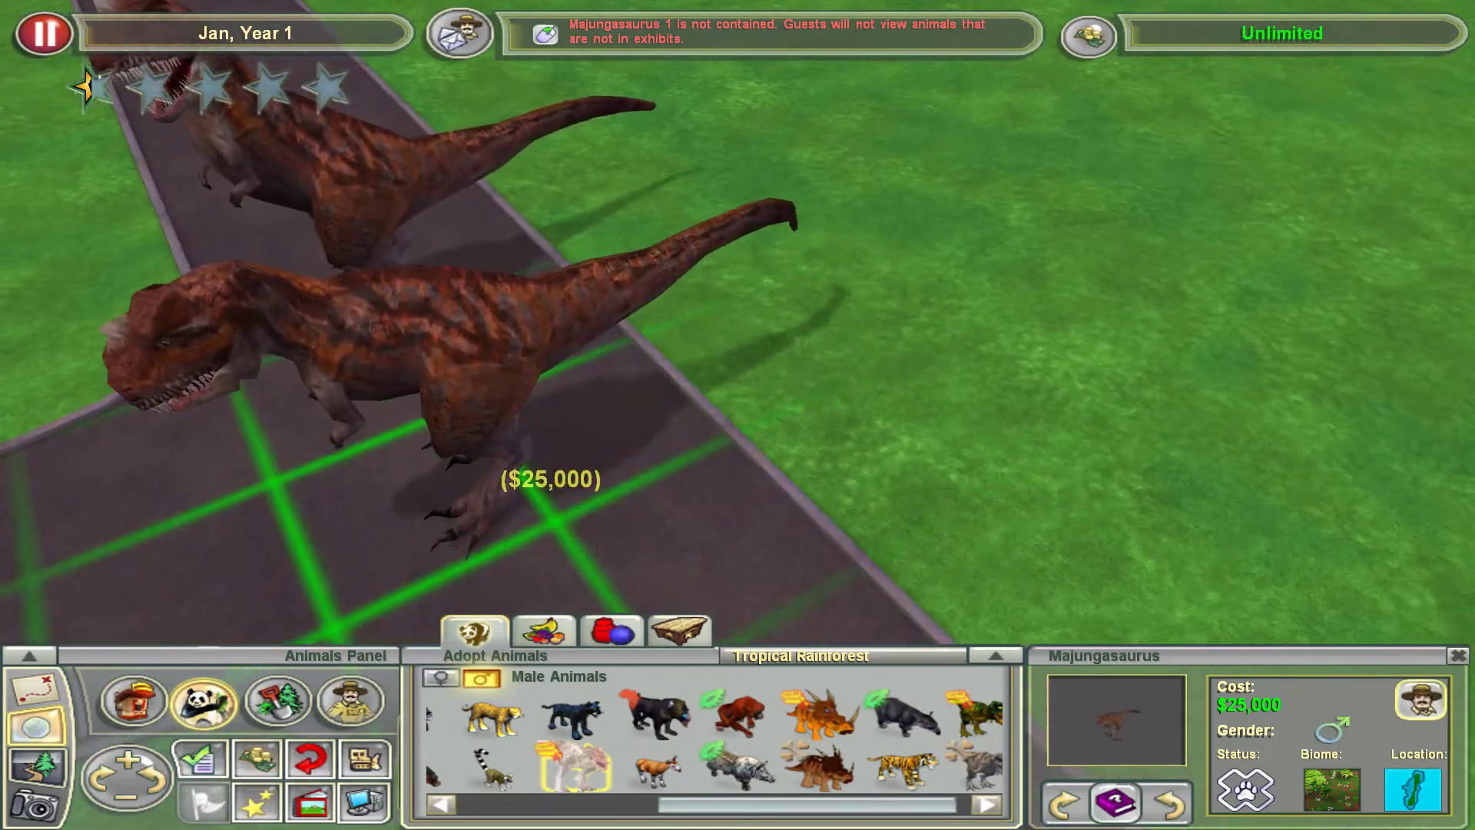
click(542, 491)
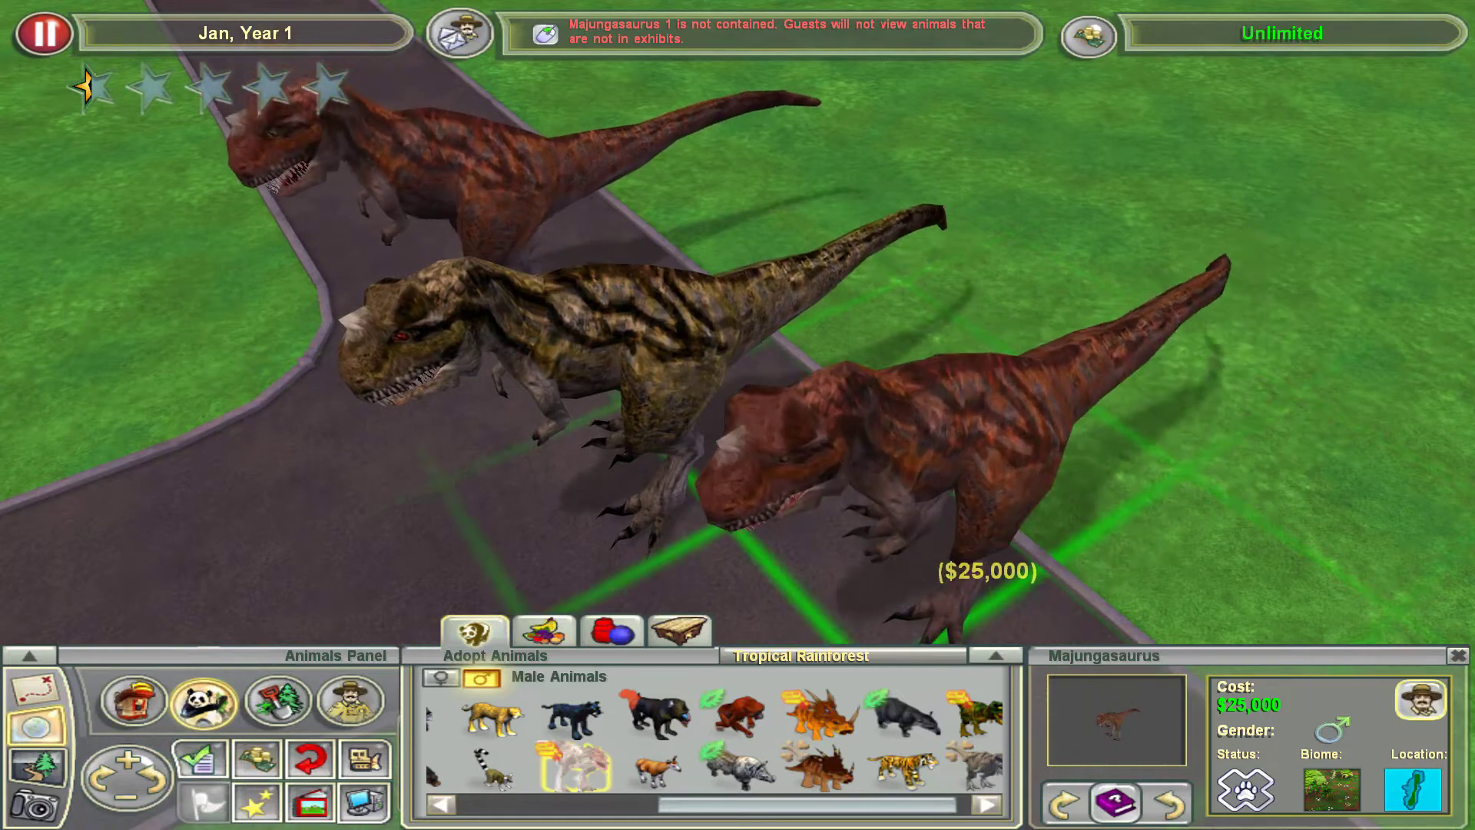
Stop placing animals and enter guest mode to examine the male Majungasaurus's textures up close.
scroll(937, 530, up, 2)
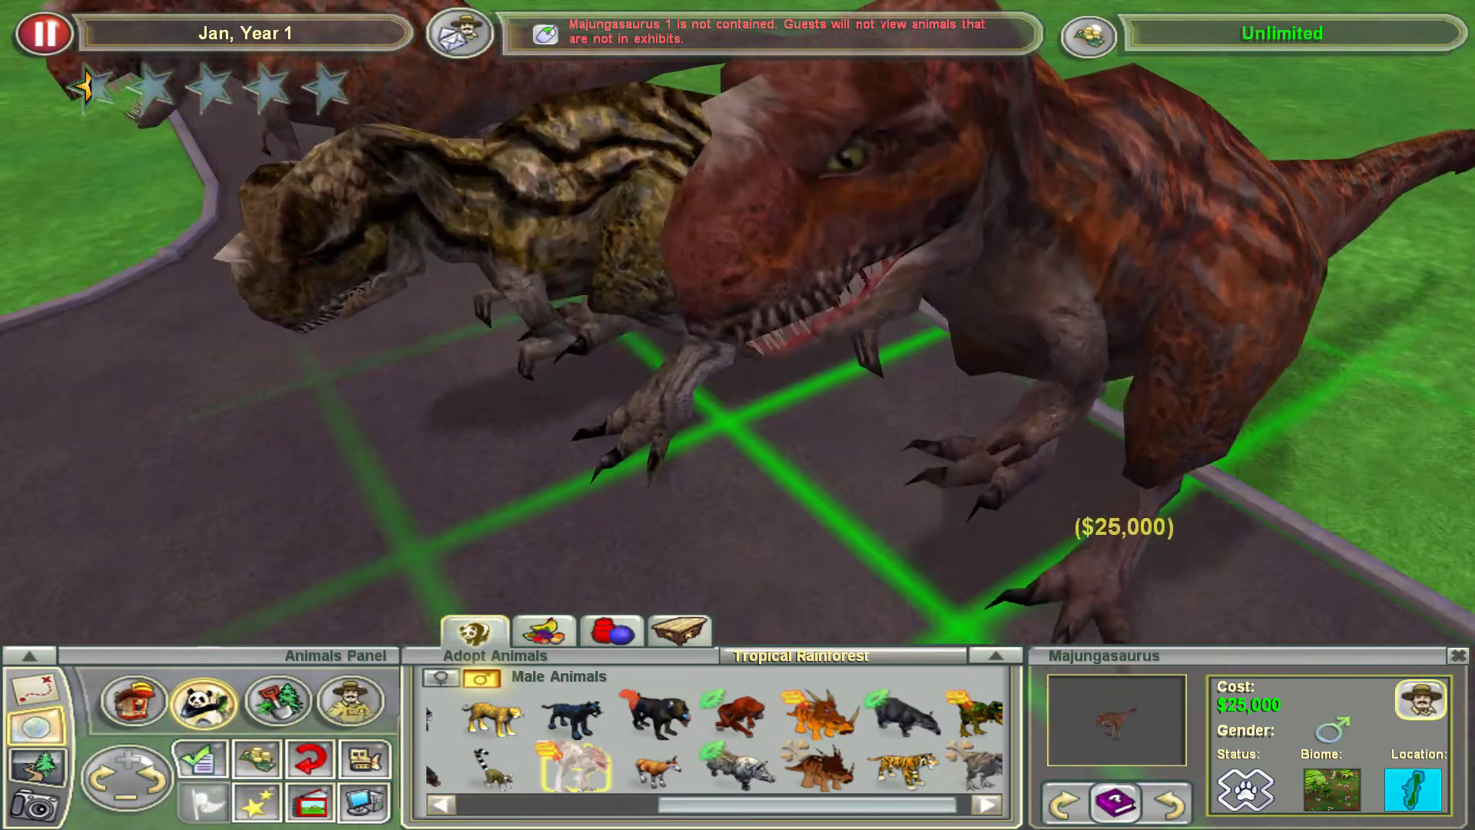
right_click(895, 491)
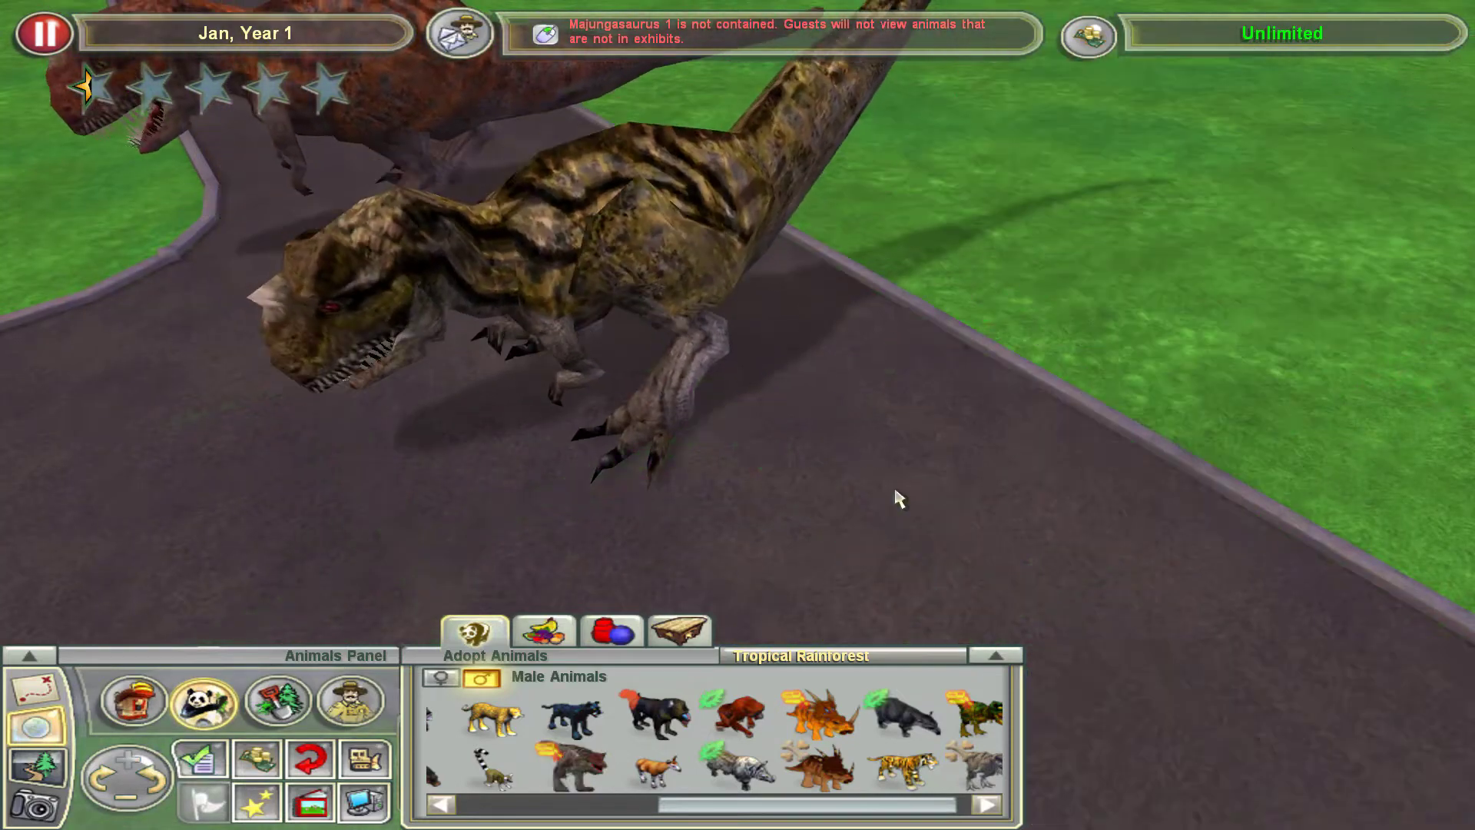
right_click(1145, 464)
click(54, 761)
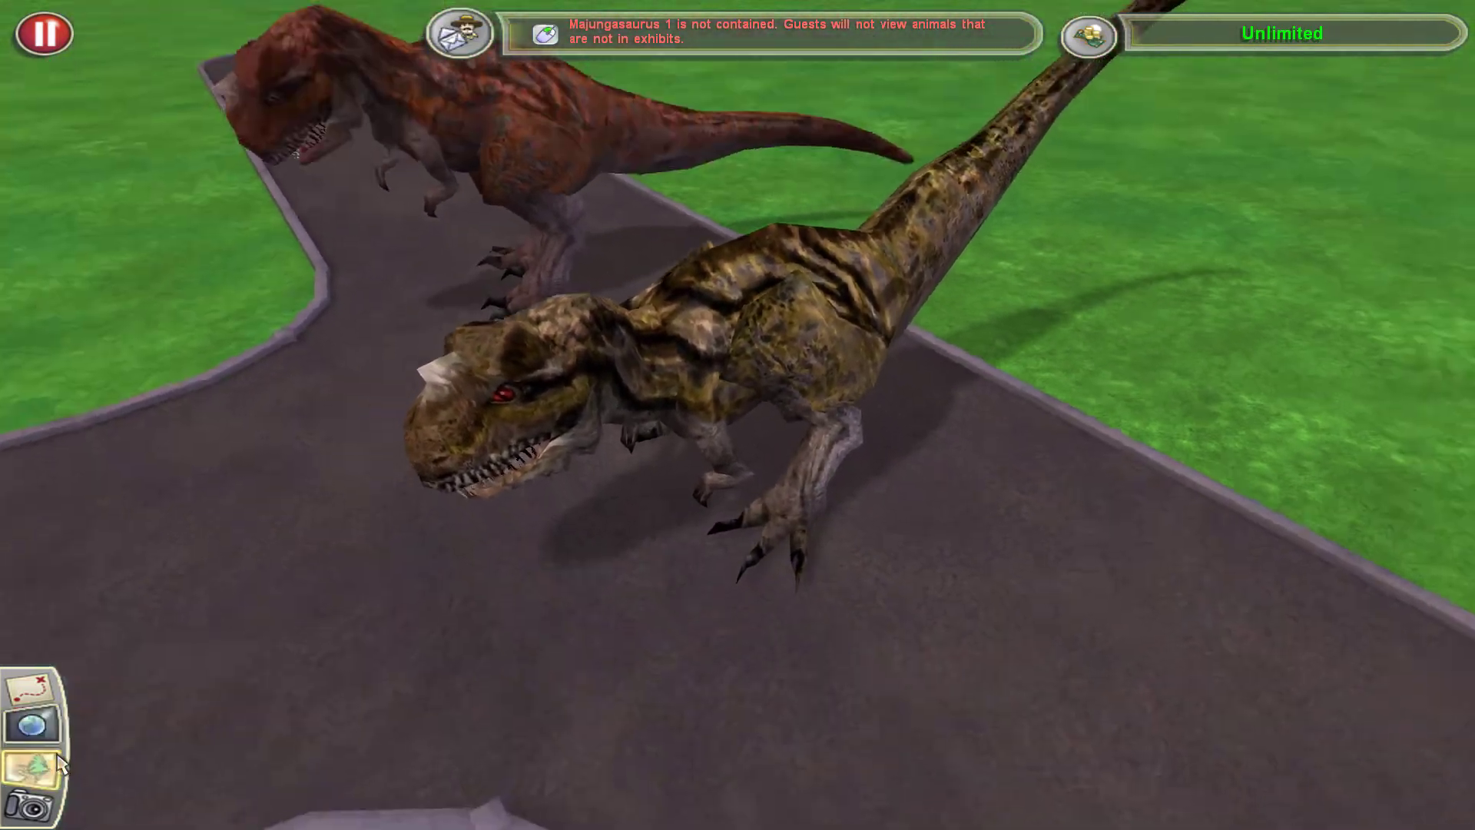
click(57, 762)
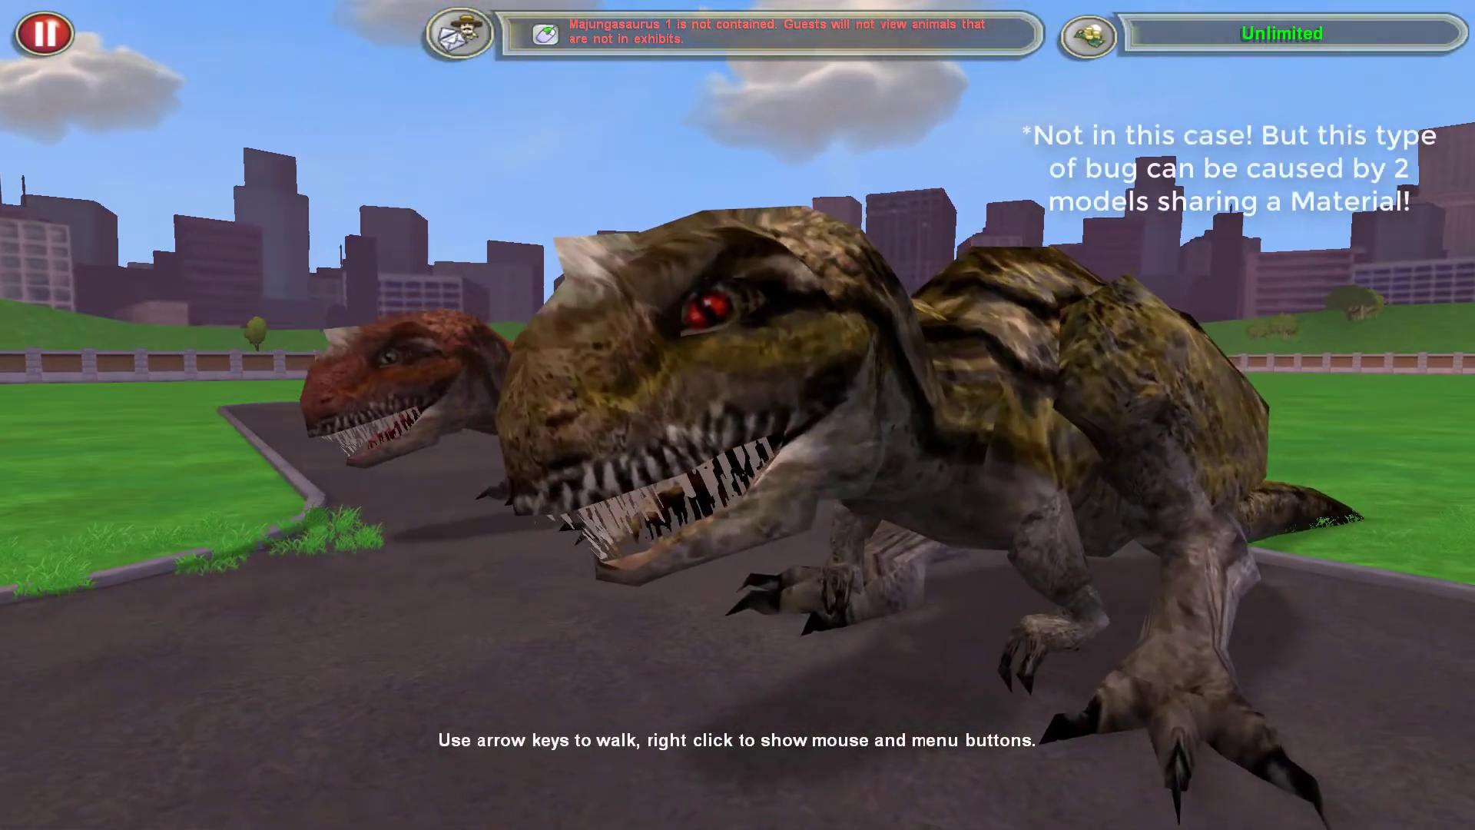
Walk around the two Majungasaurus in guest mode to compare the male's and female's textures.
key(Up)
key(Right)
key(Down)
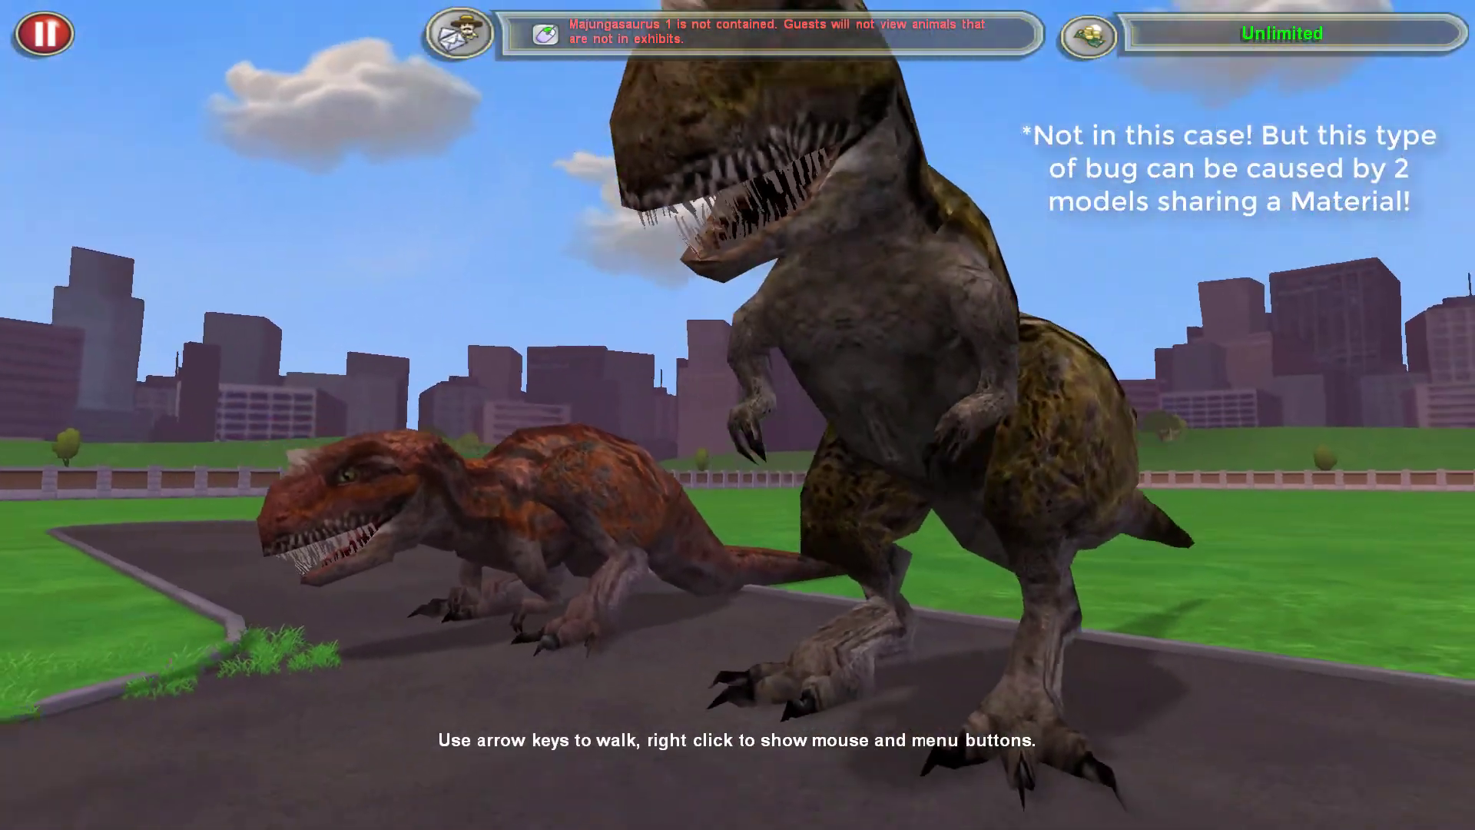
key(Down)
key(Up)
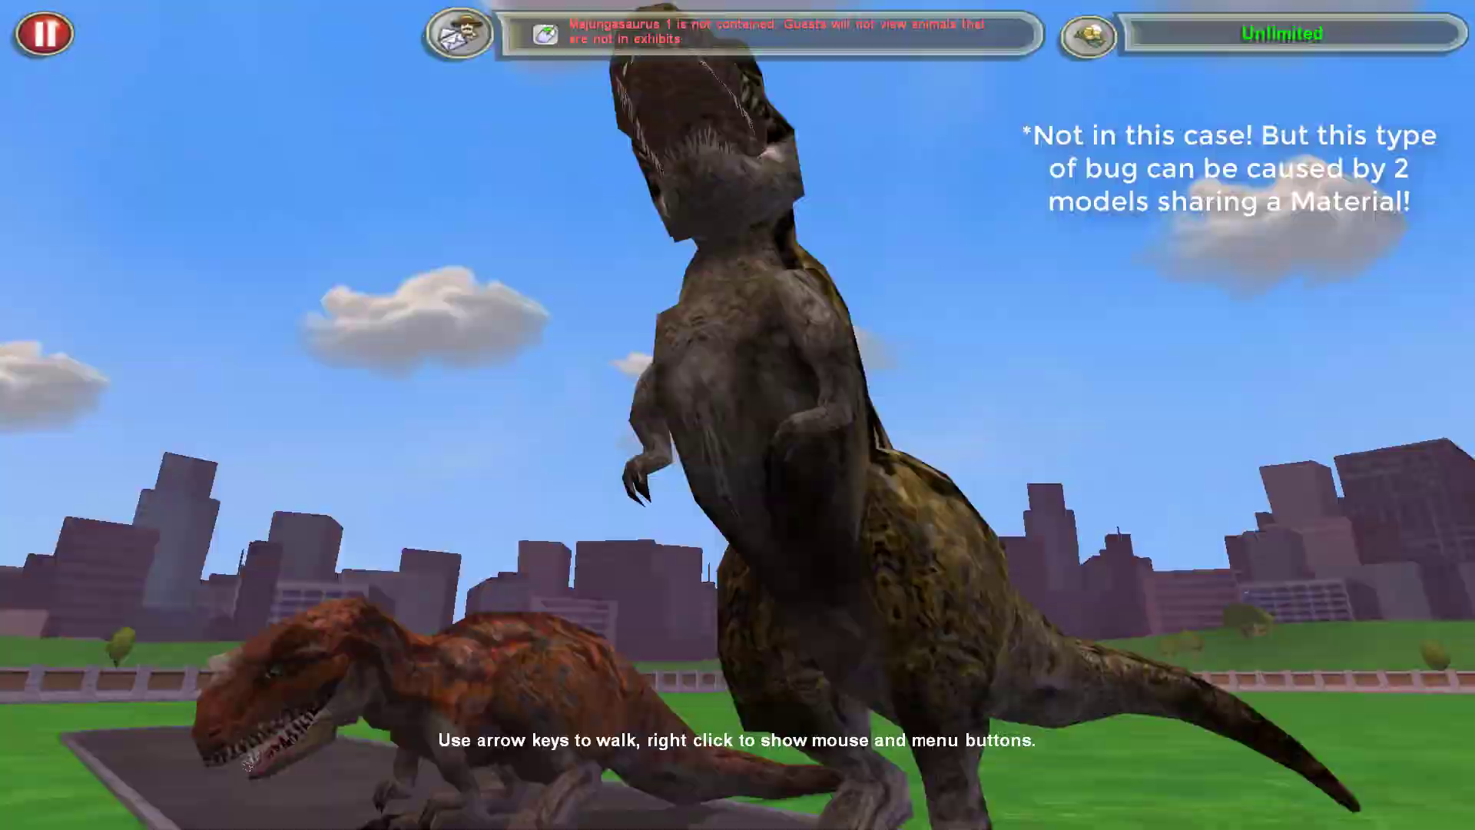
Leave guest mode and quit Zoo Tycoon 2.
right_click(737, 415)
click(35, 726)
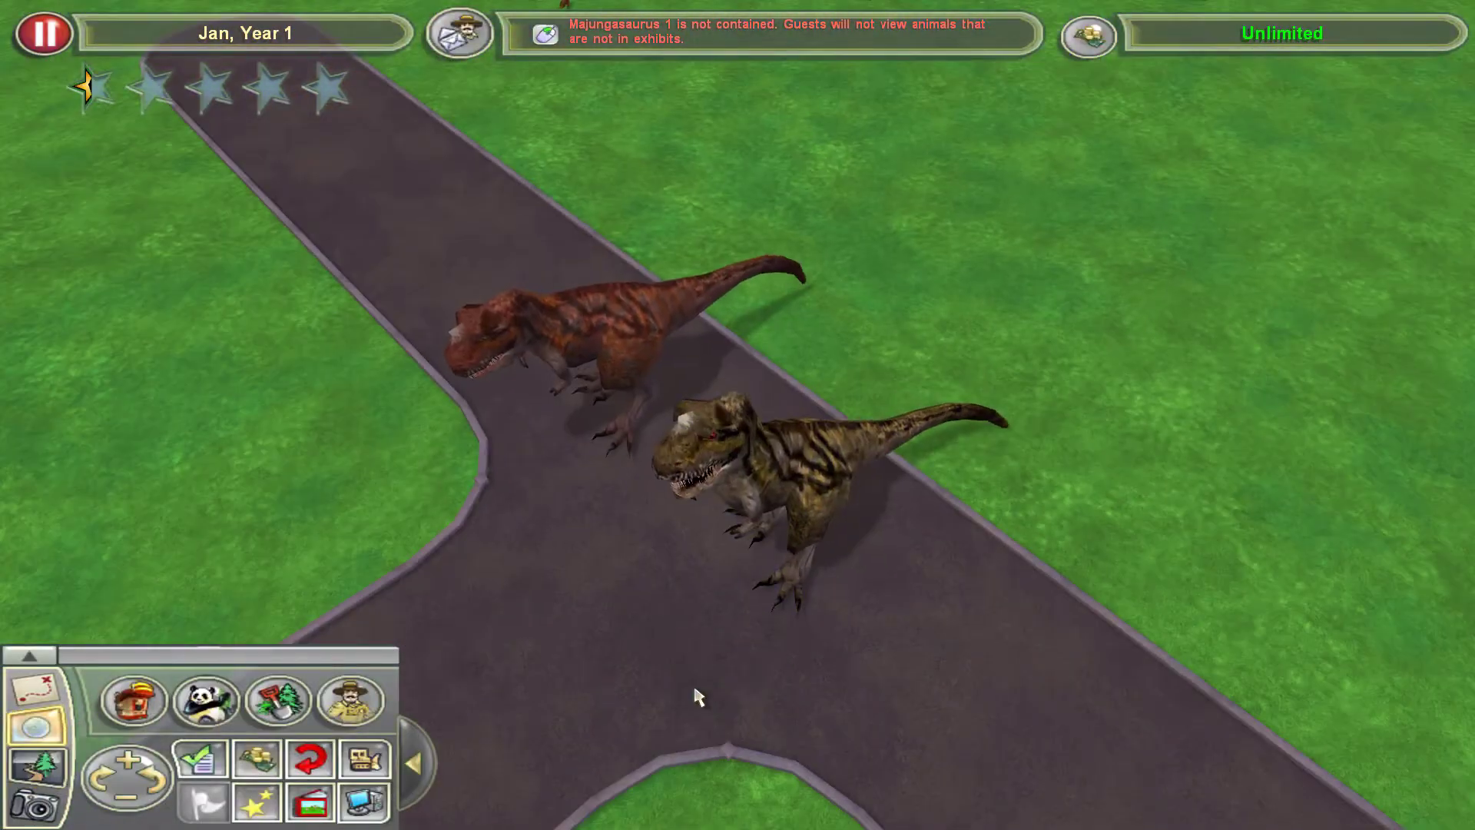
key(Escape)
click(756, 405)
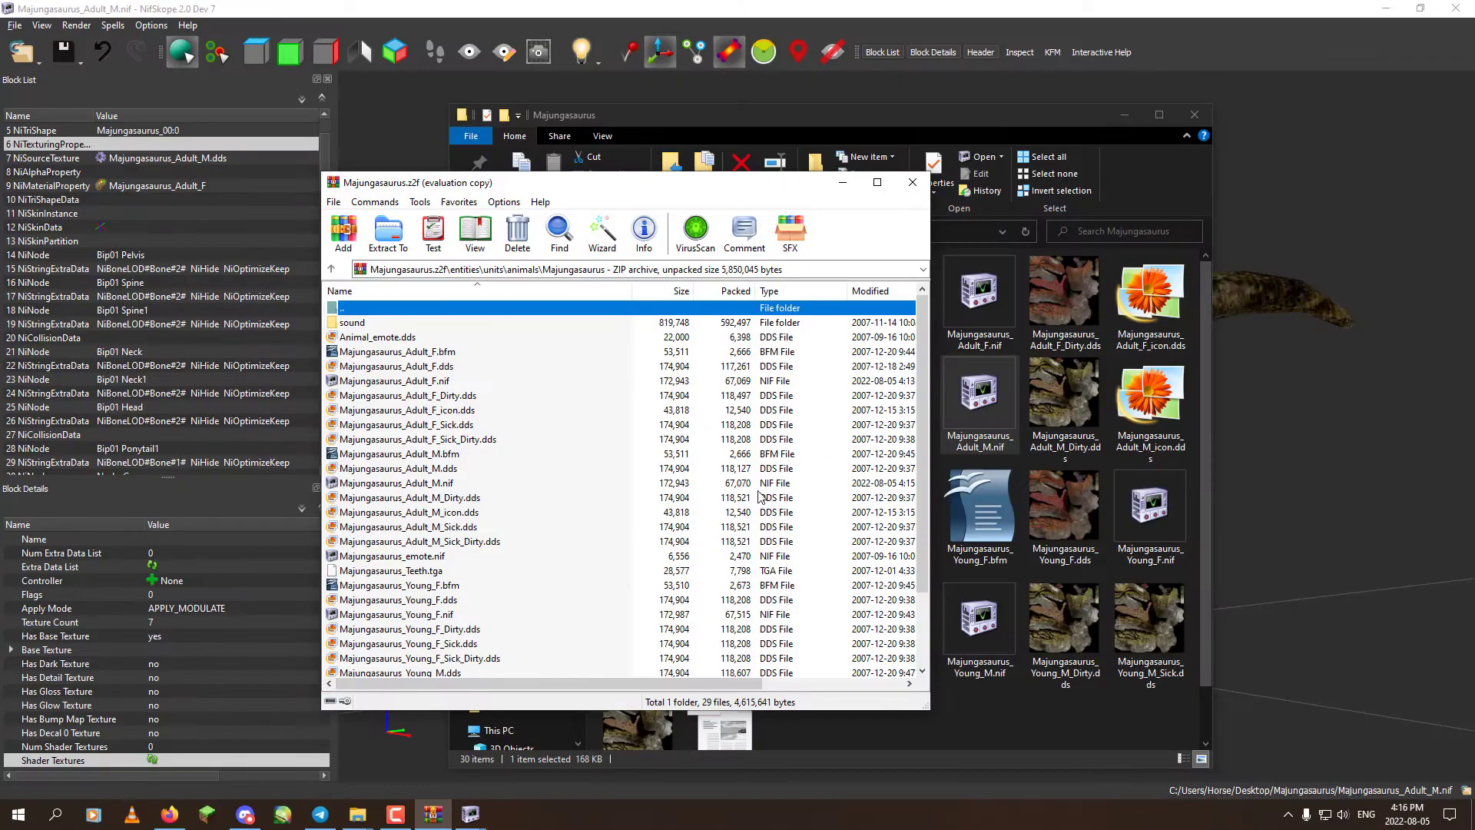
Close the open NifSkope windows and reopen Majungasaurus_Adult_M.nif from the Majungasaurus folder.
click(961, 716)
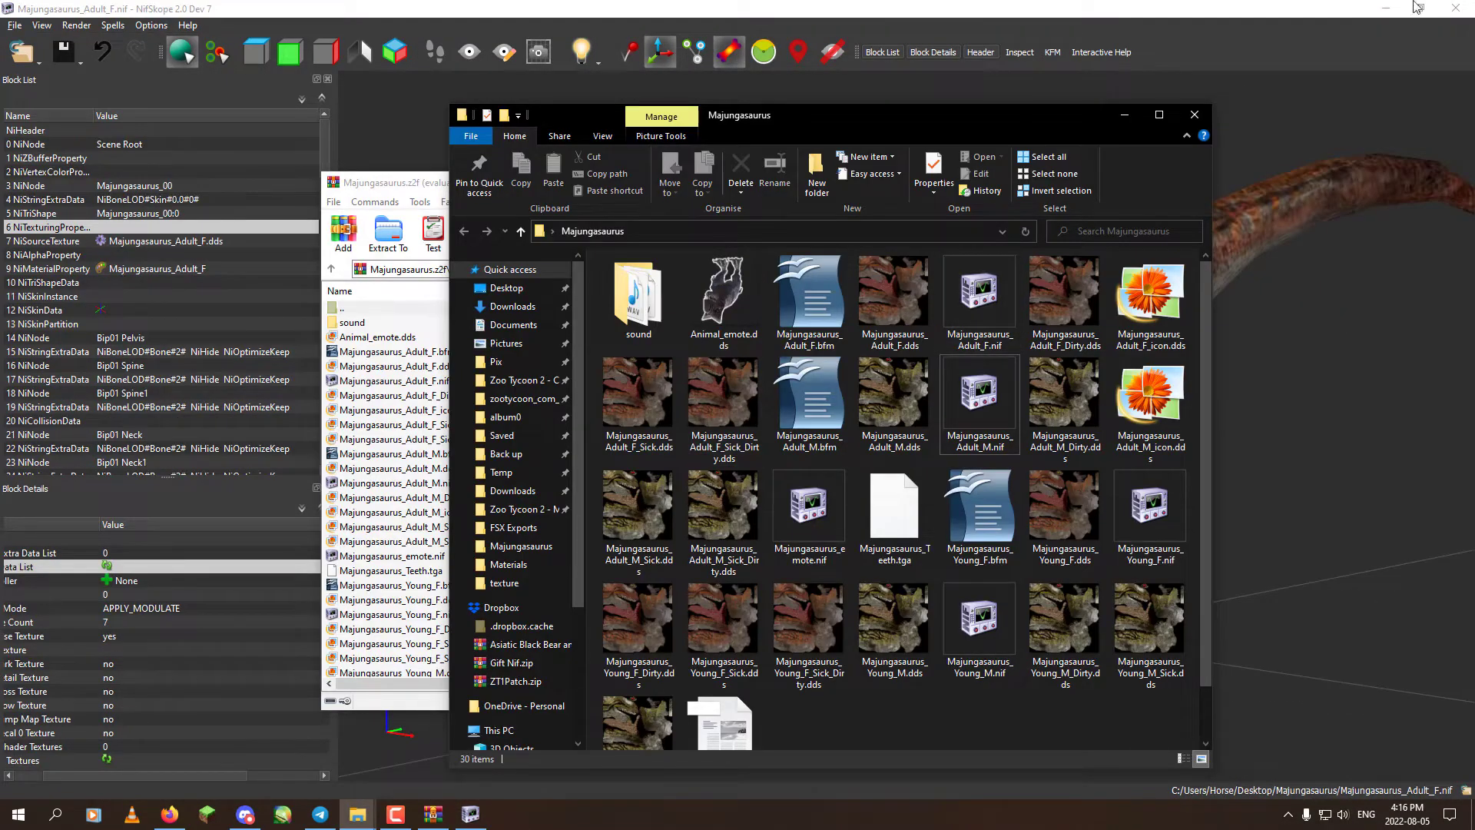
click(1466, 9)
click(979, 411)
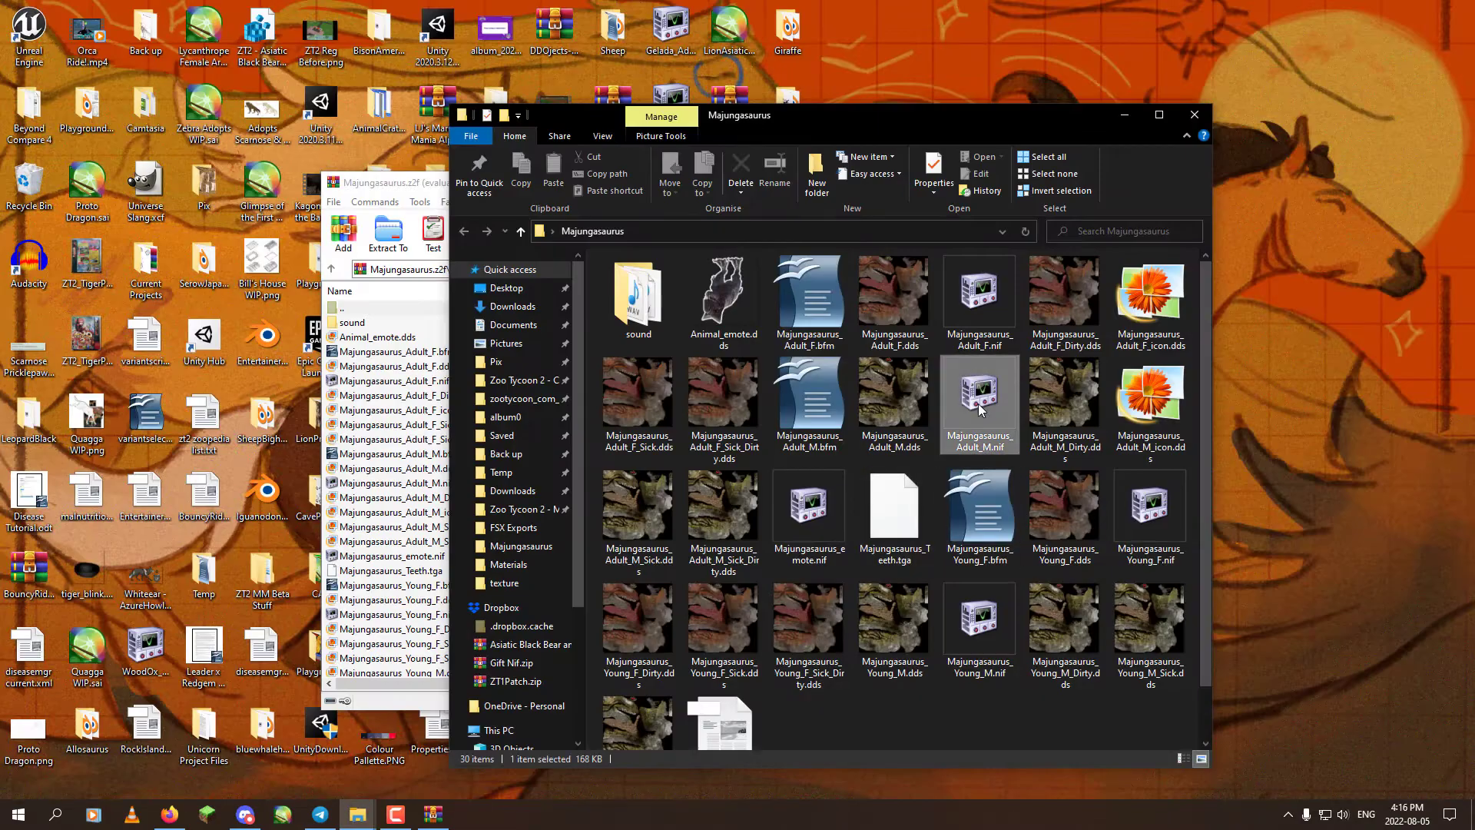
double_click(979, 411)
drag(744, 487, 909, 510)
scroll(919, 387, up, 3)
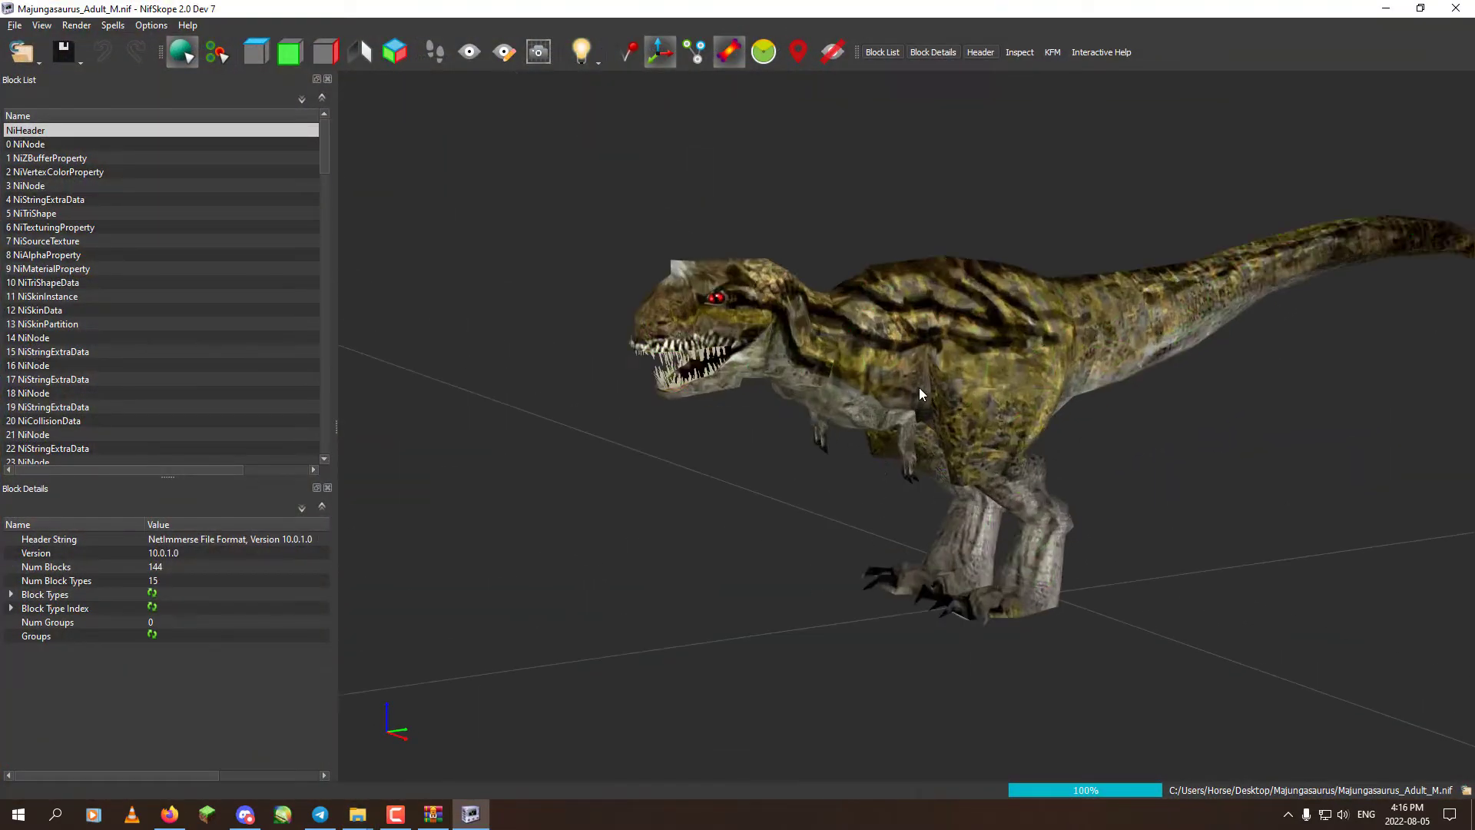
Rename the body's NiMaterialProperty in Majungasaurus_Adult_M.nif to Majungasaurus_Adult_M.
click(919, 387)
drag(144, 470, 275, 285)
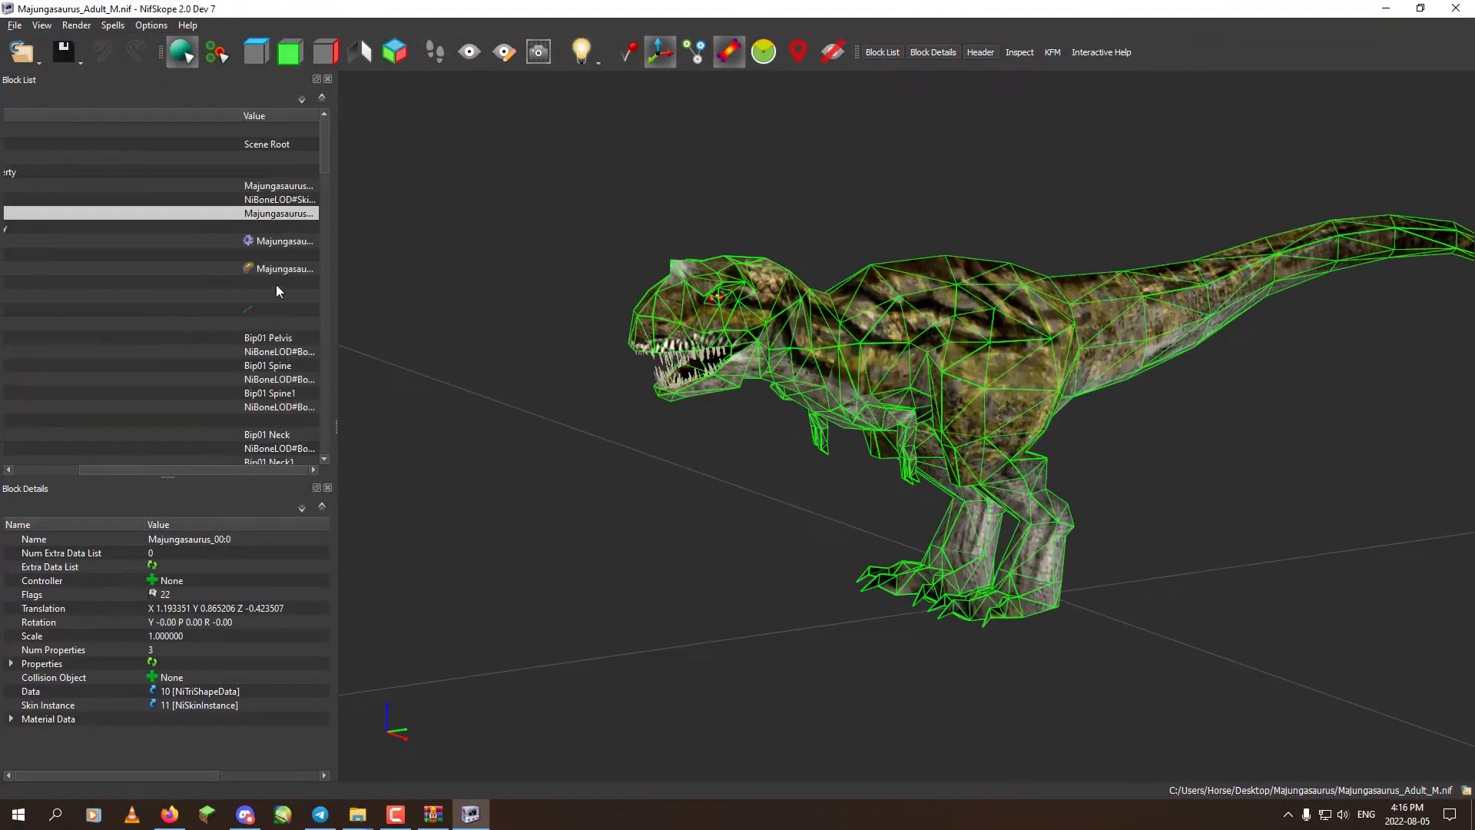
double_click(240, 114)
click(214, 269)
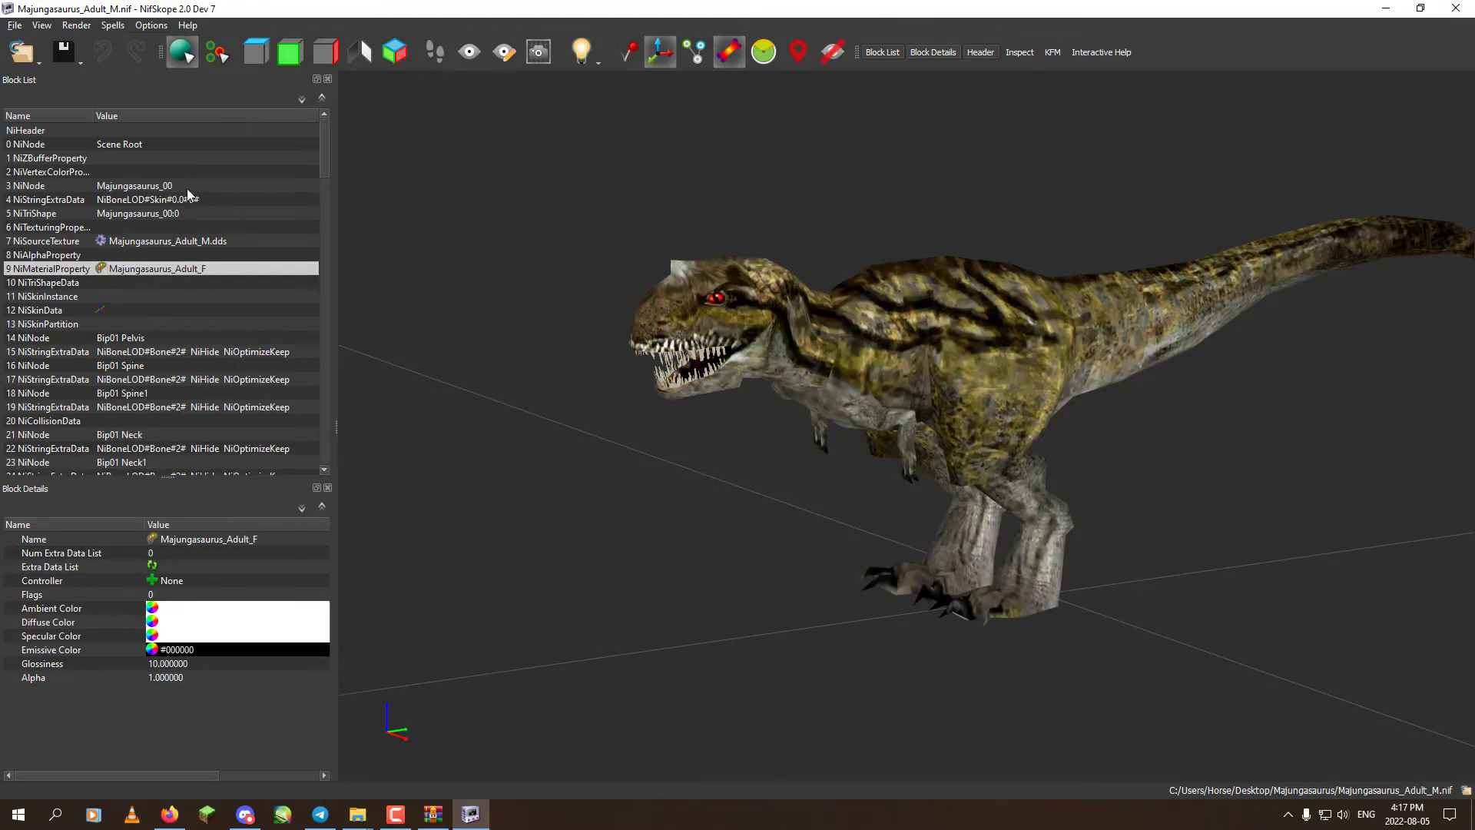
double_click(287, 539)
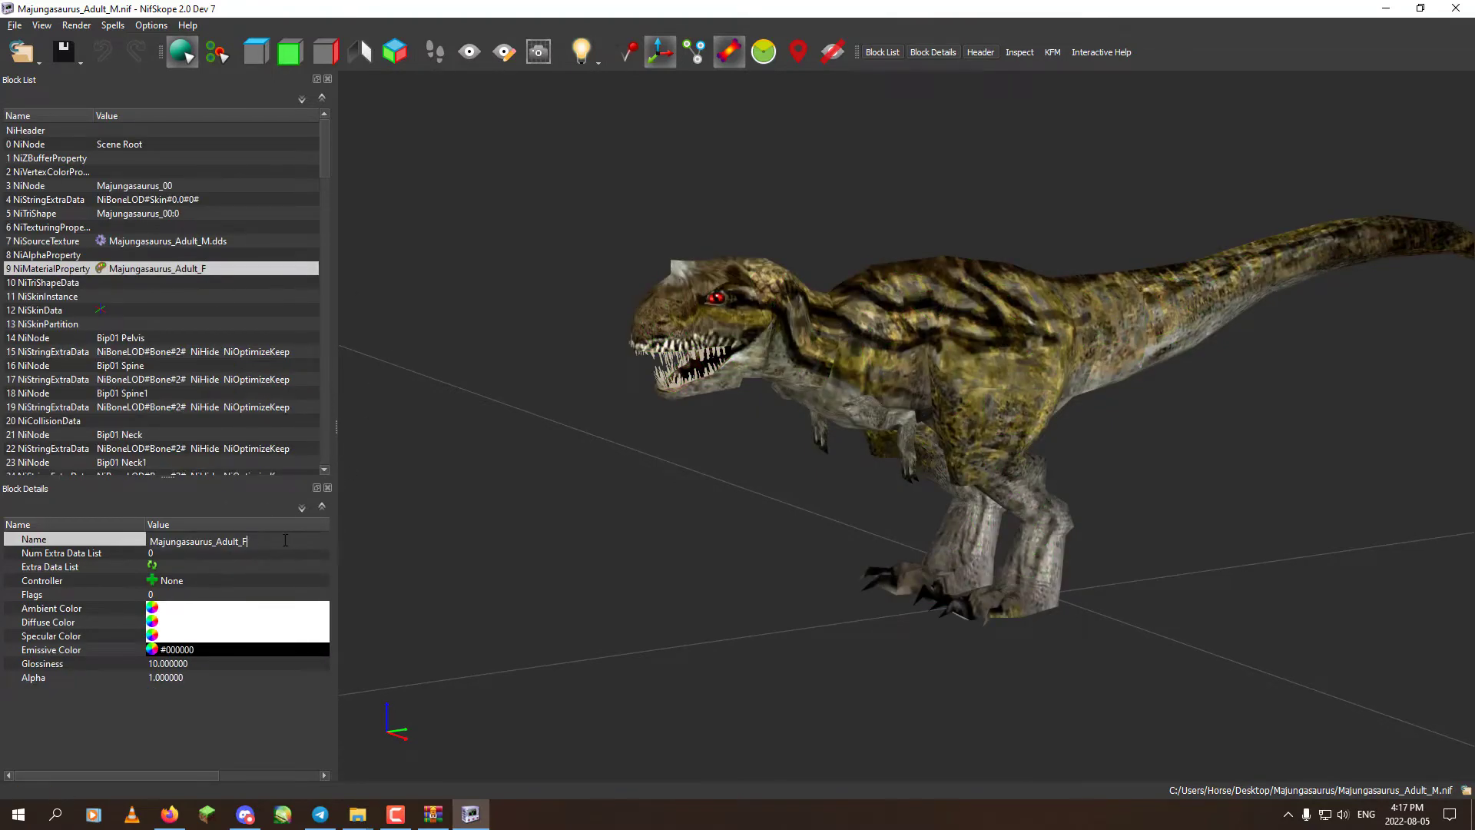
text(M)
key(Return)
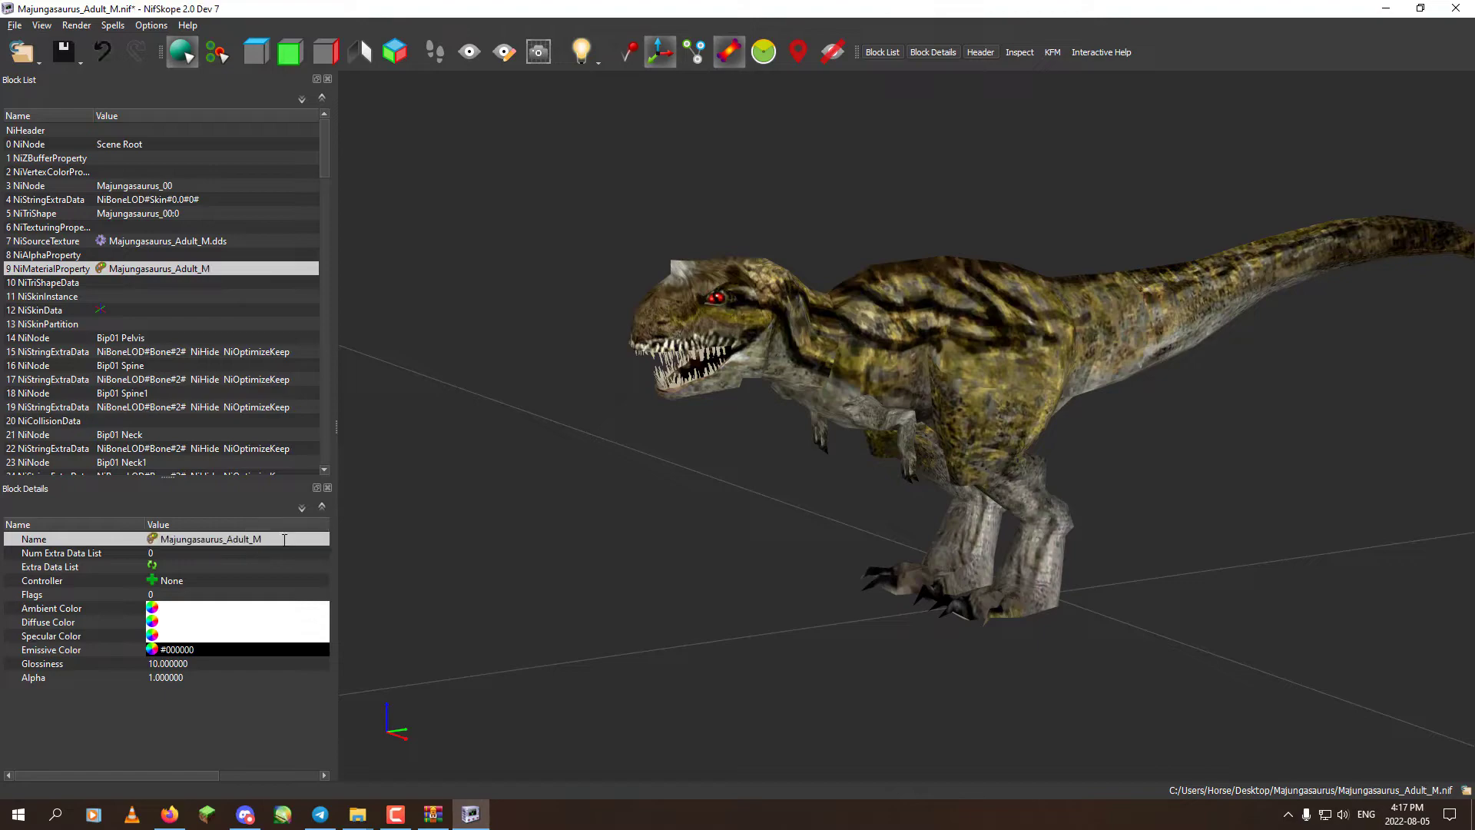
Save Majungasaurus_Adult_M.nif and replace its copy in the entities\units\animals\Majungasaurus folder of Majungasaurus.z2f.
click(15, 26)
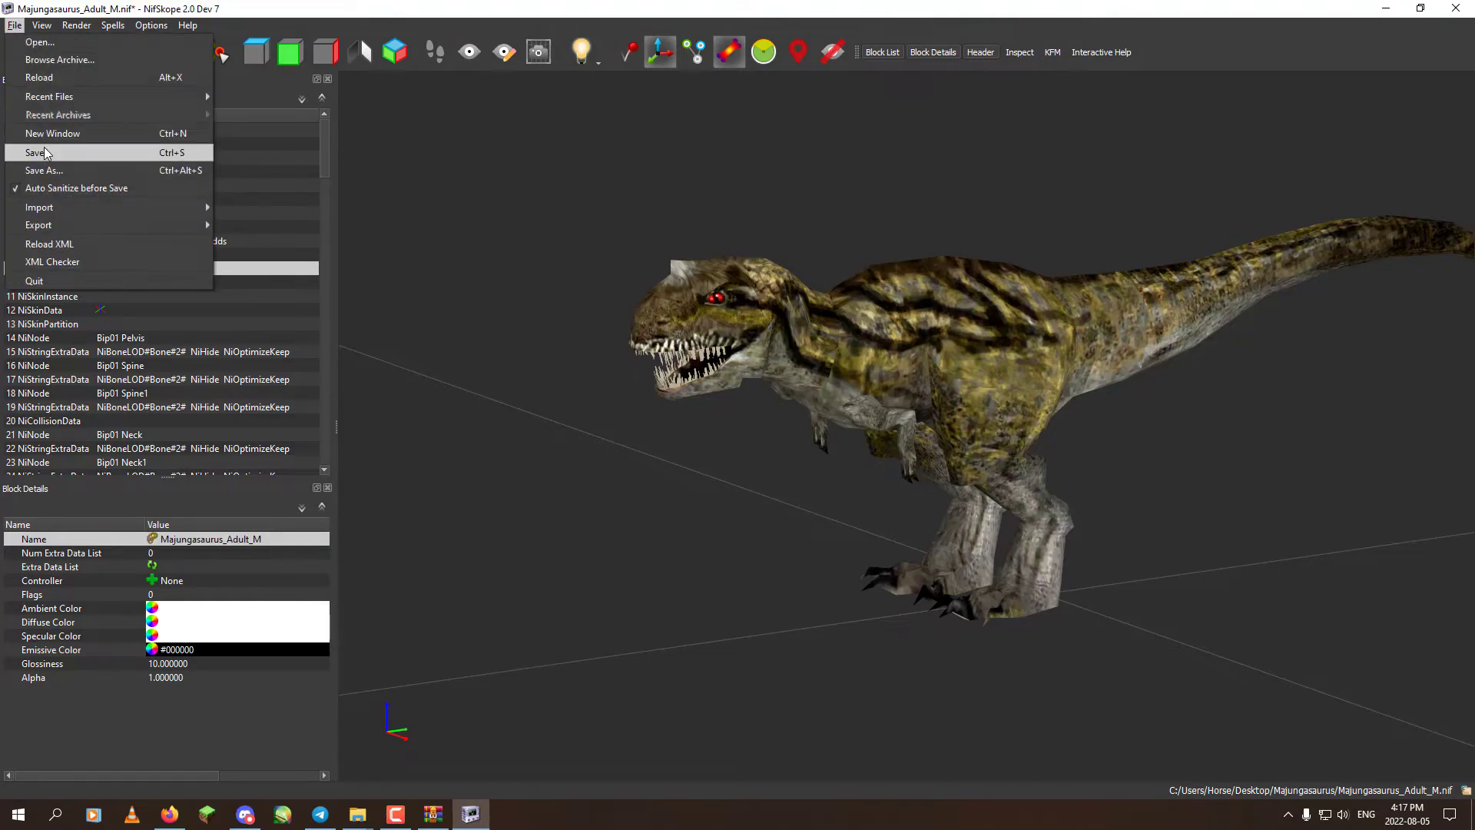
click(35, 152)
click(1456, 8)
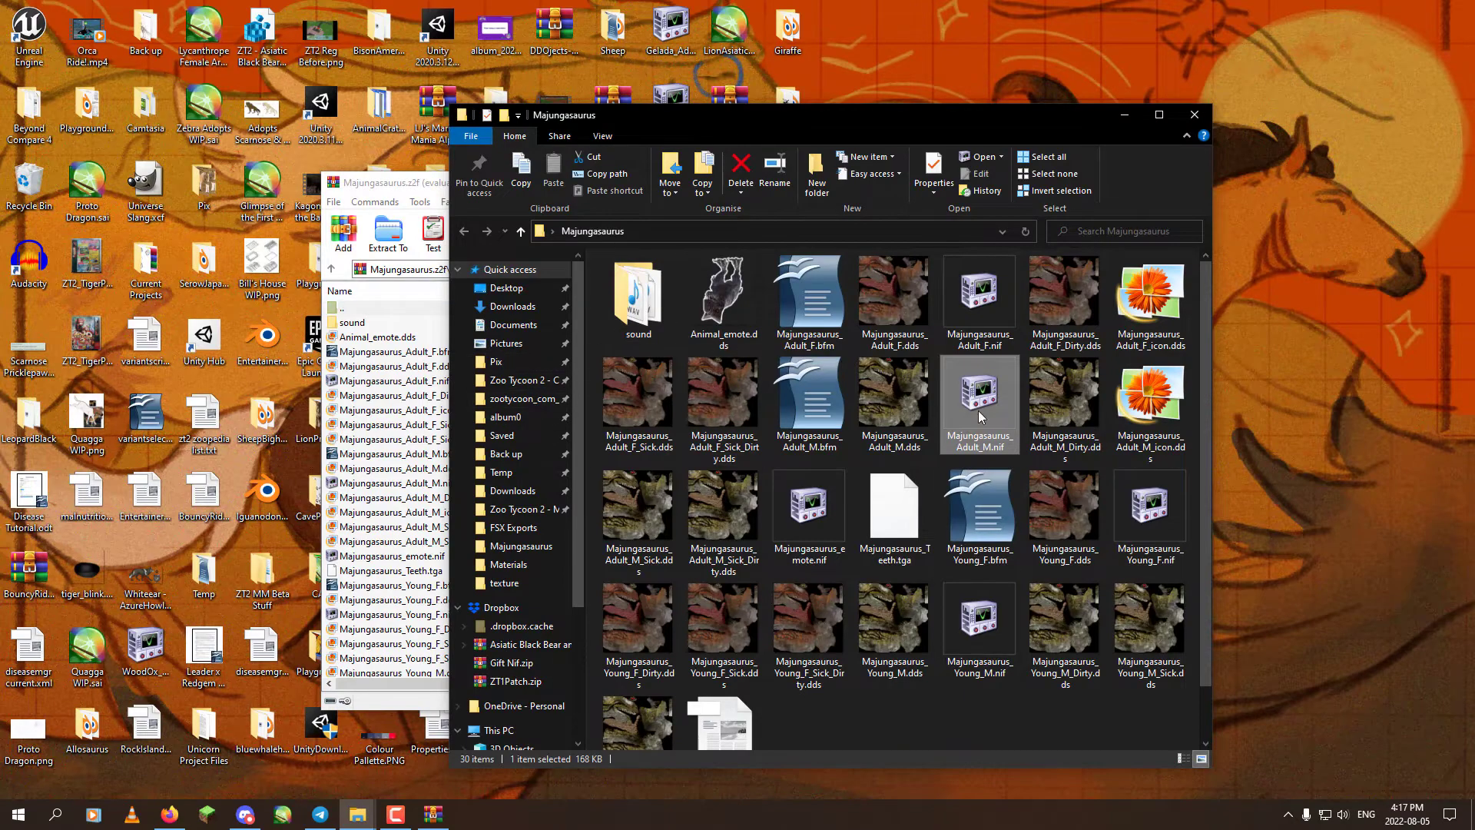
drag(352, 519, 351, 521)
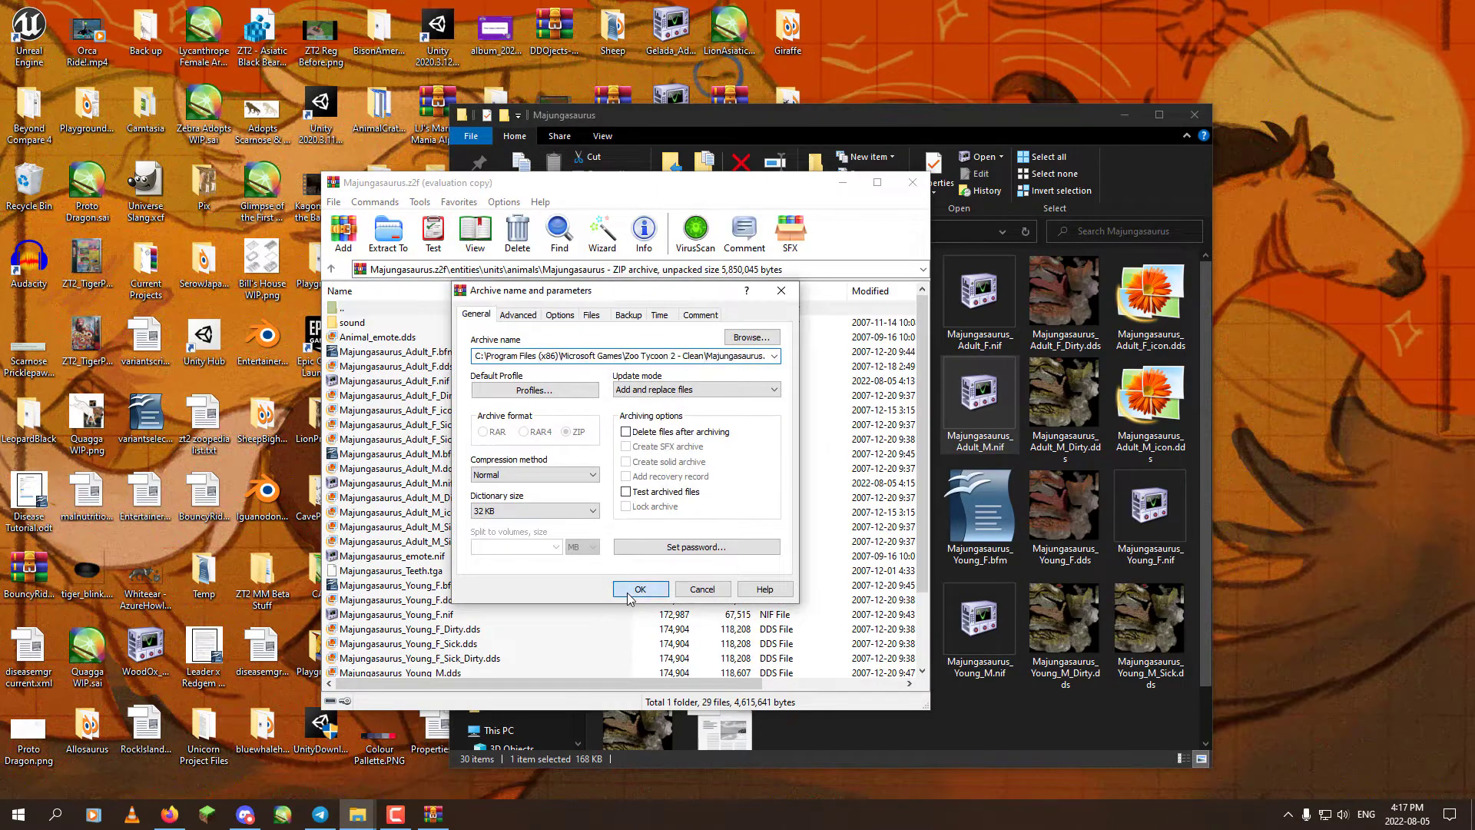
click(638, 589)
Open Majungasaurus_Adult_M.xml from the archive's entities\units\animals\ai folder in OpenOffice Writer at its texture material entries.
click(330, 269)
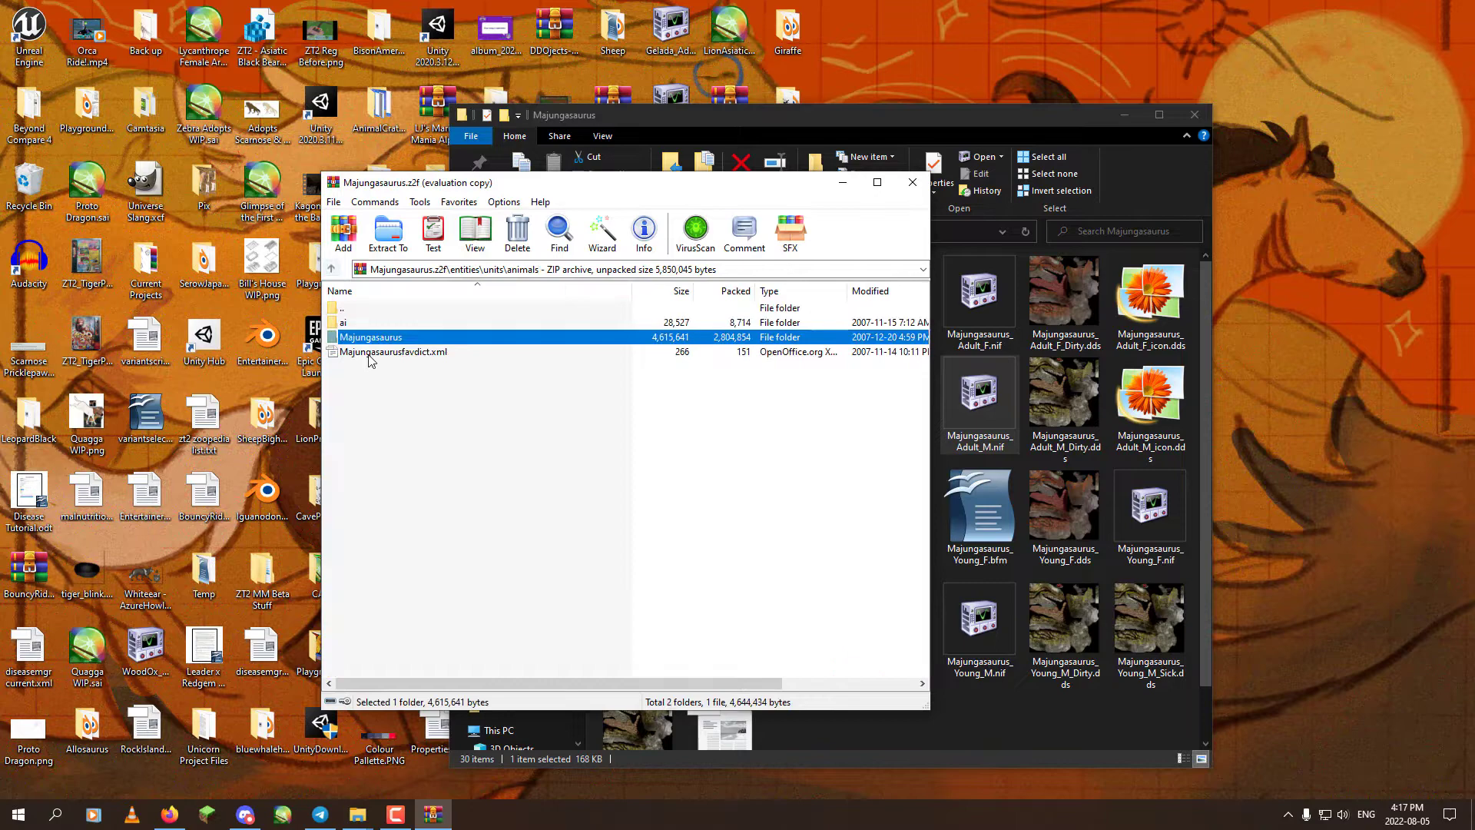
double_click(361, 323)
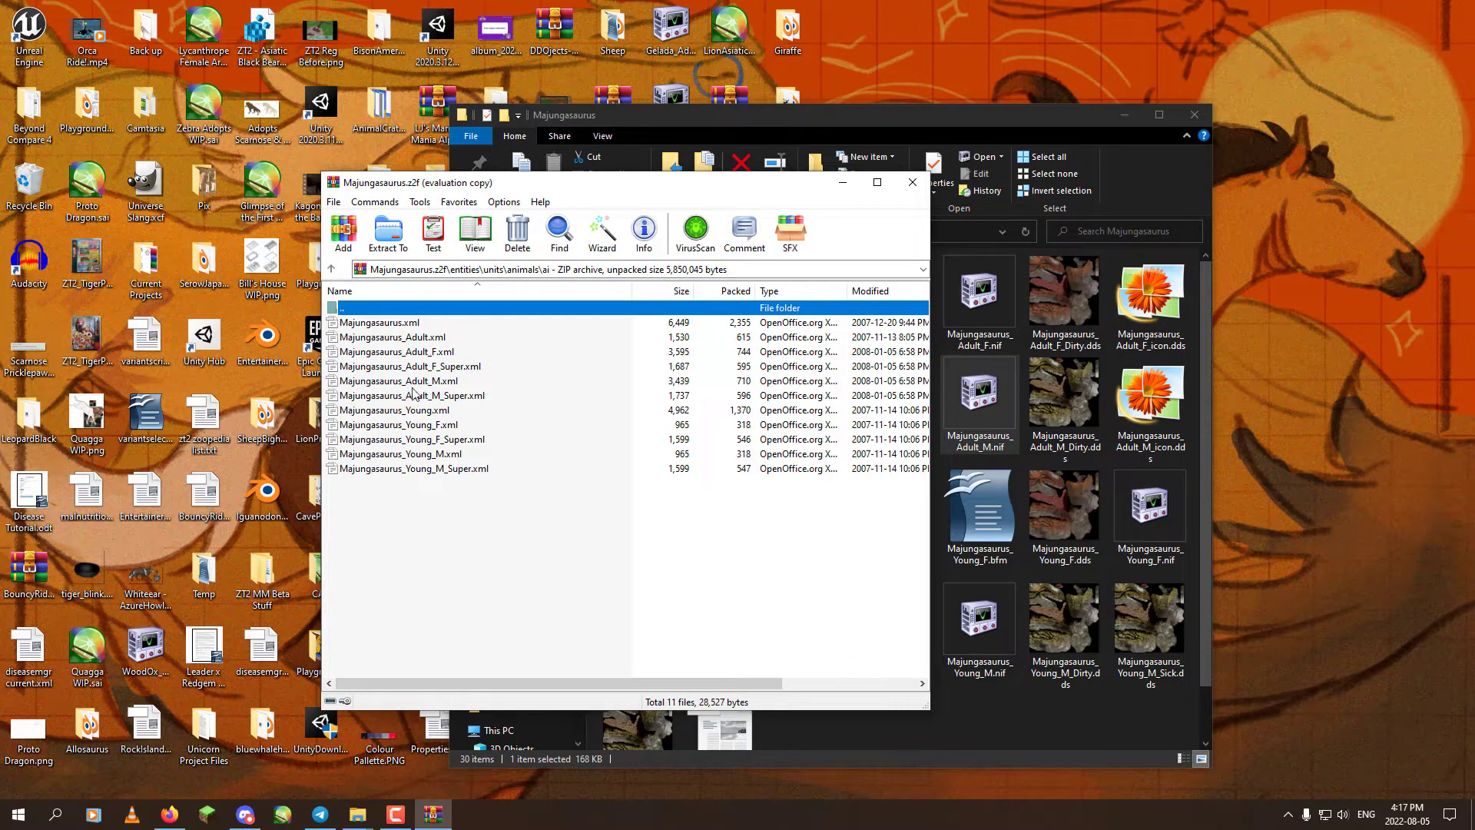
double_click(412, 382)
click(561, 210)
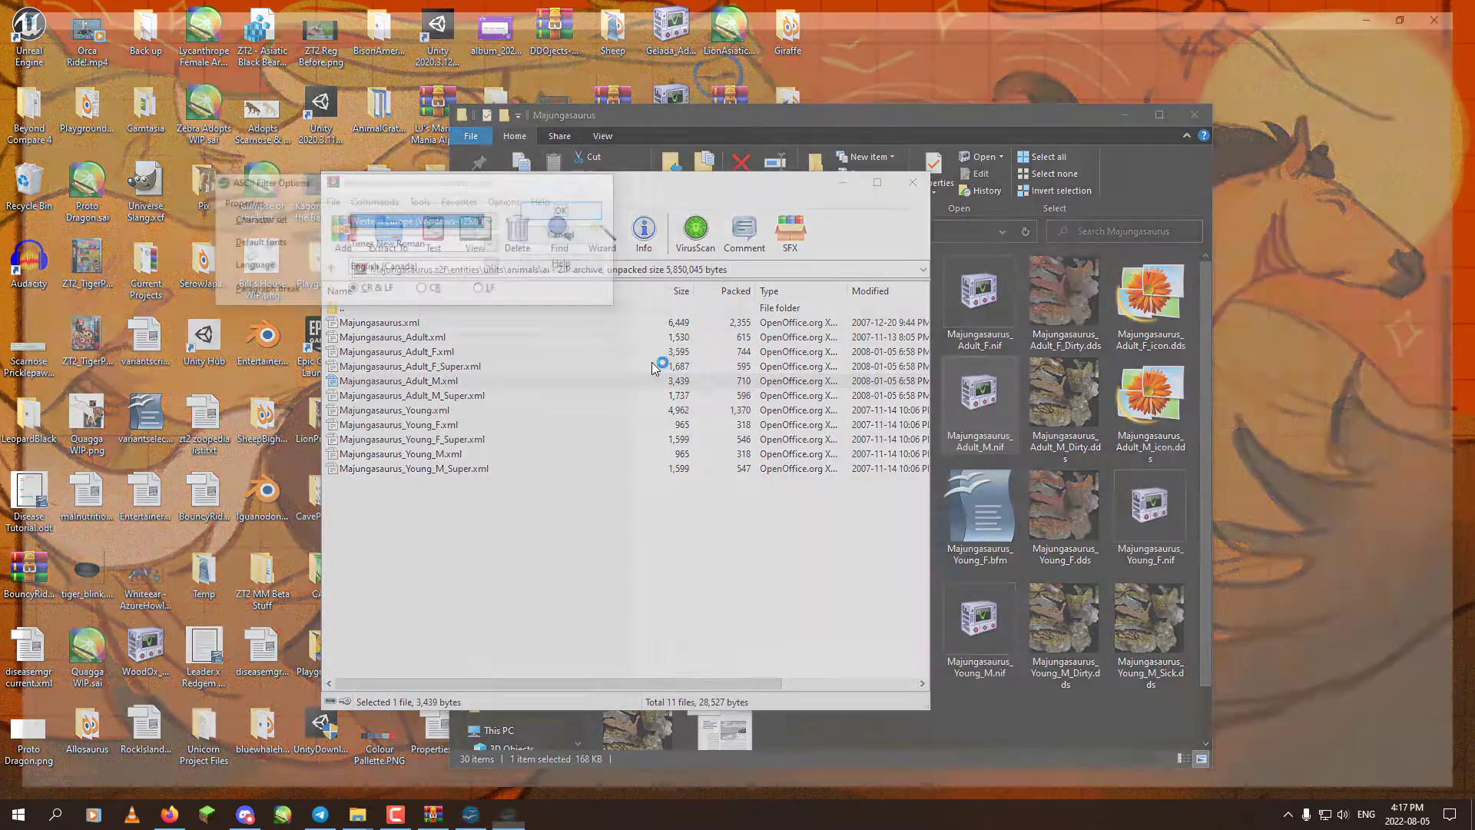
scroll(694, 467, down, 10)
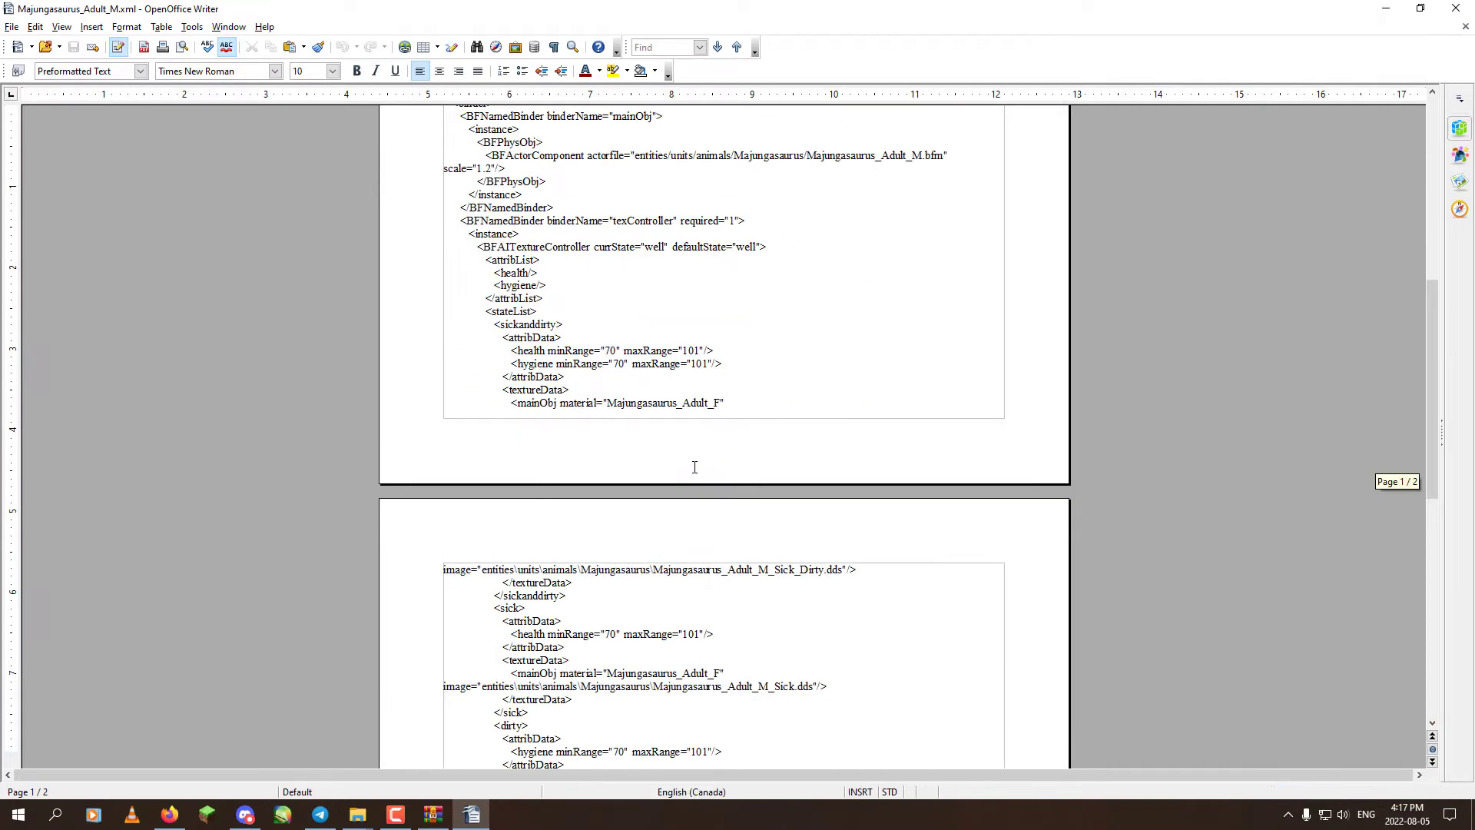
scroll(694, 467, down, 3)
Replace every occurrence of Majungasaurus_Adult_F in the XML with Majungasaurus_Adult_M.
drag(720, 281, 642, 280)
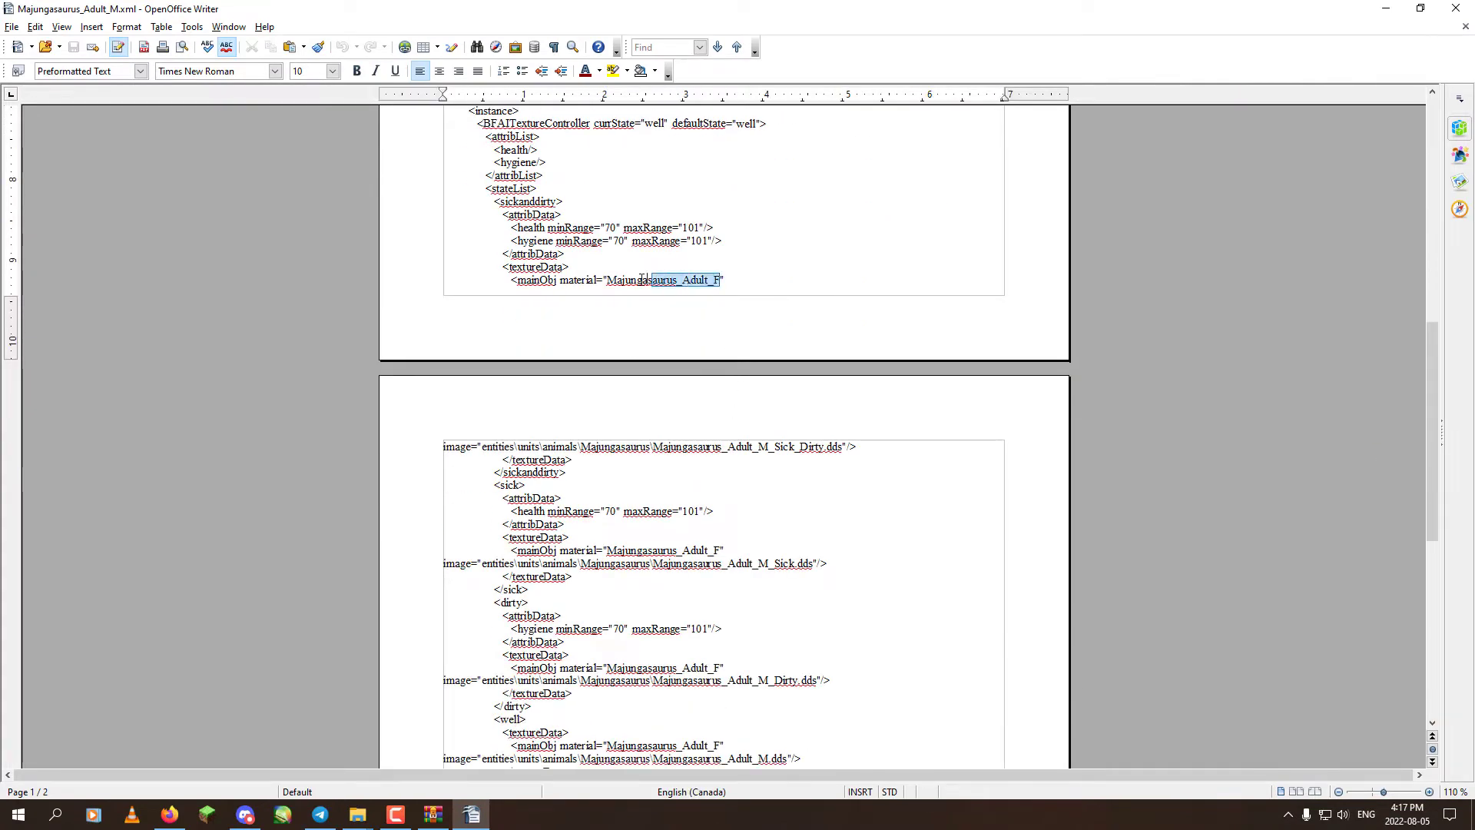
key(ctrl+h)
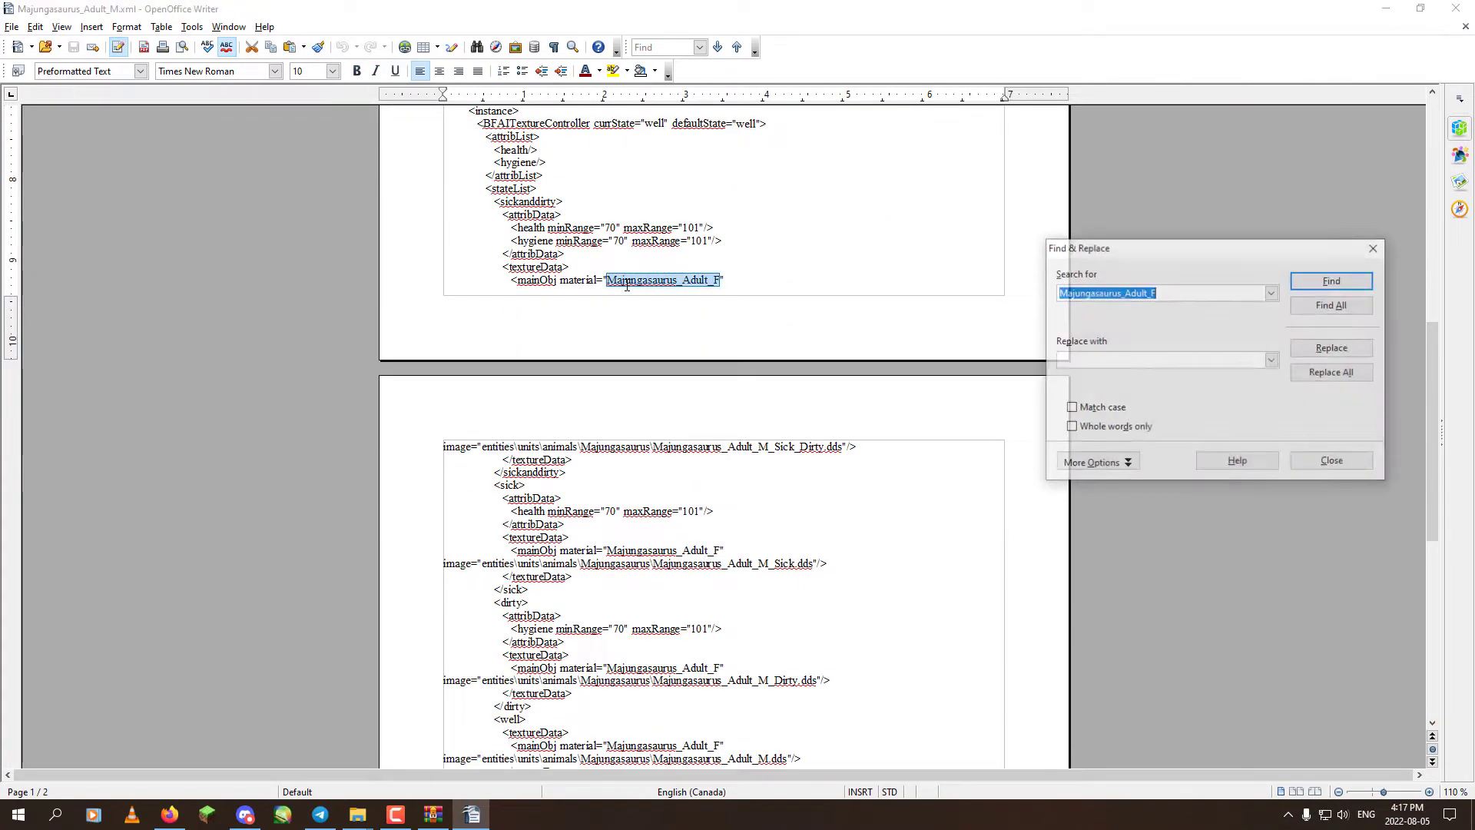
right_click(1134, 293)
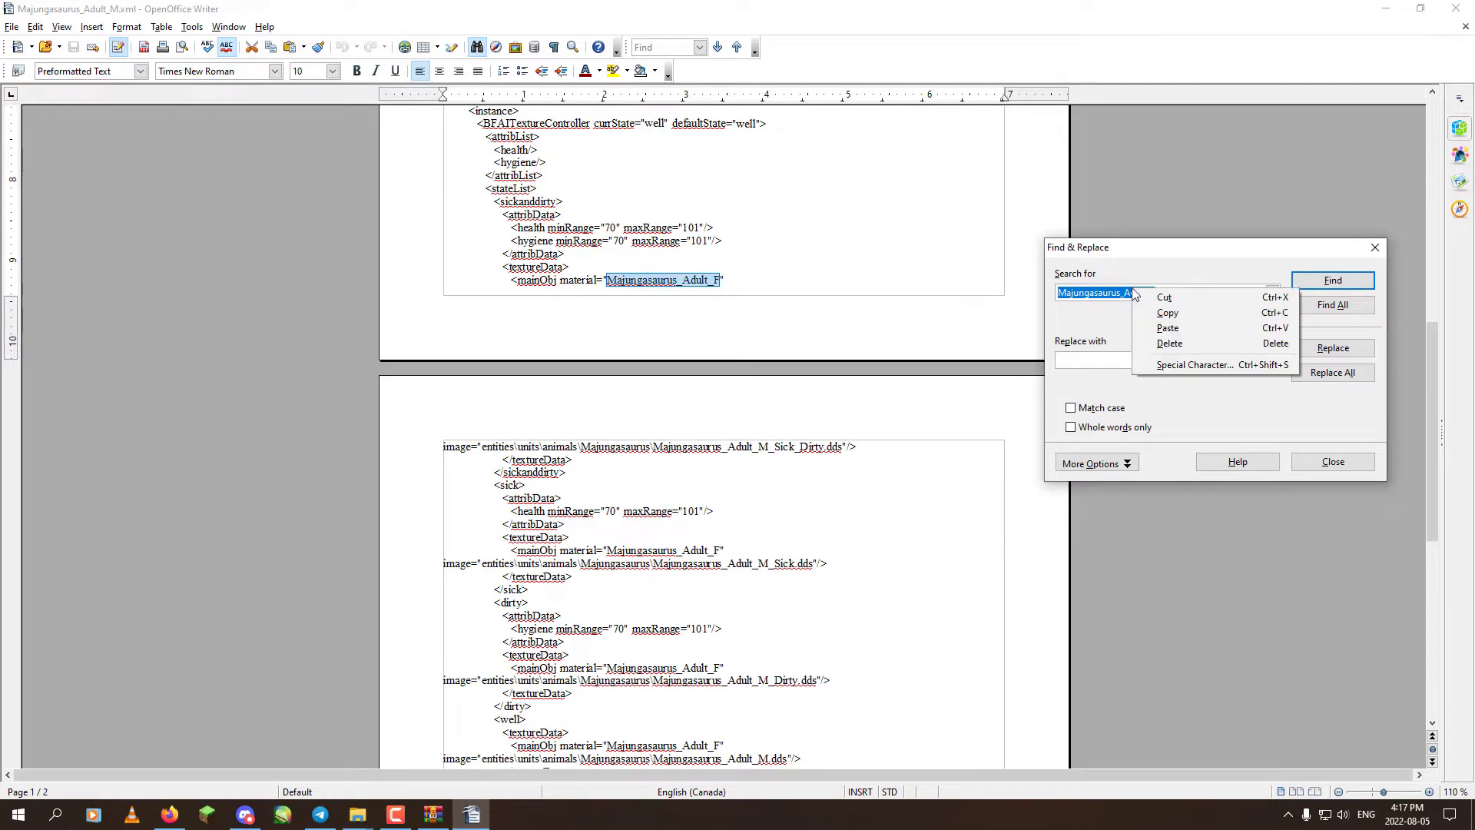
click(1167, 313)
click(1099, 360)
key(ctrl+v)
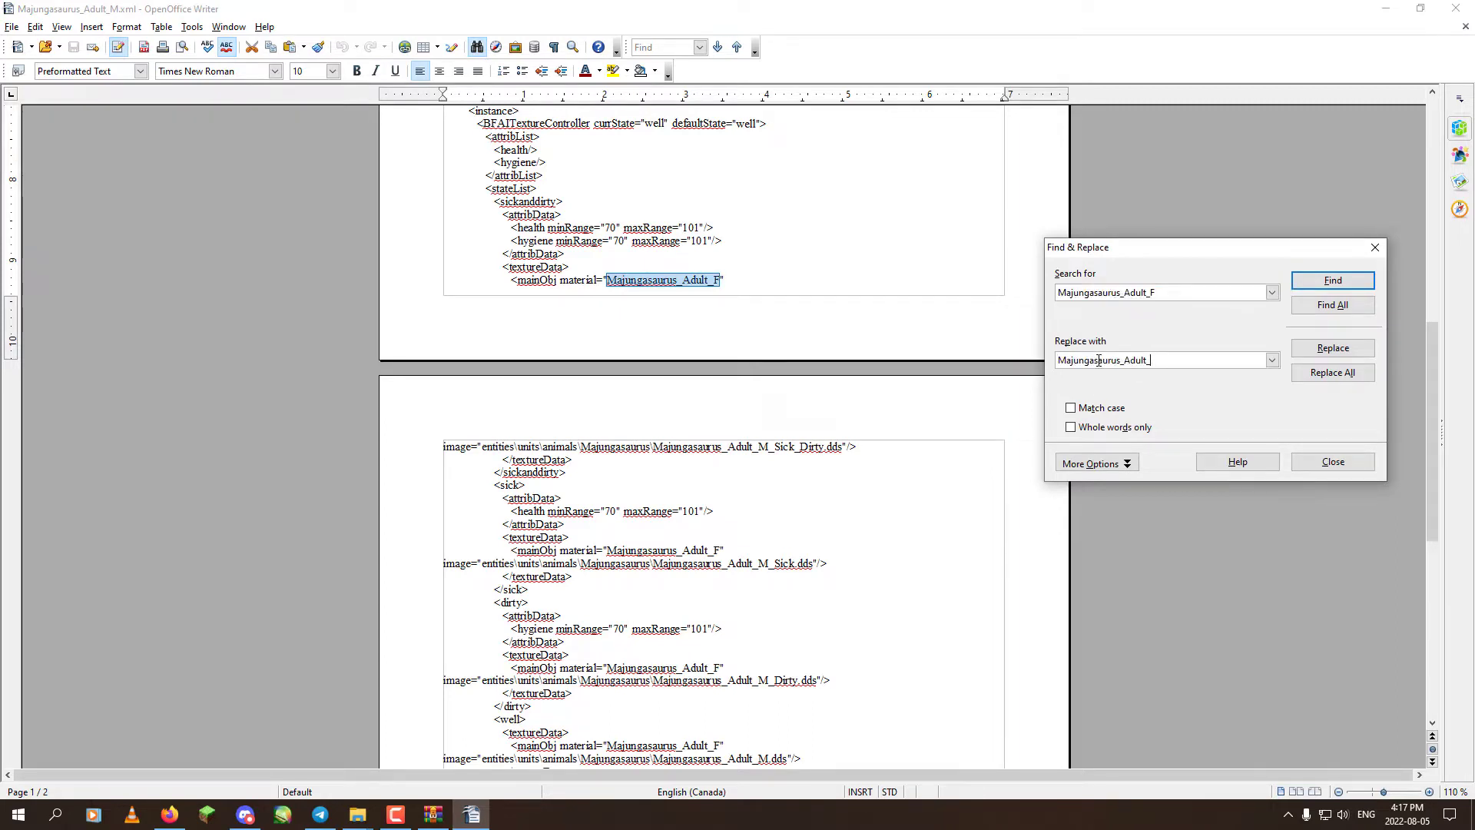
click(1333, 305)
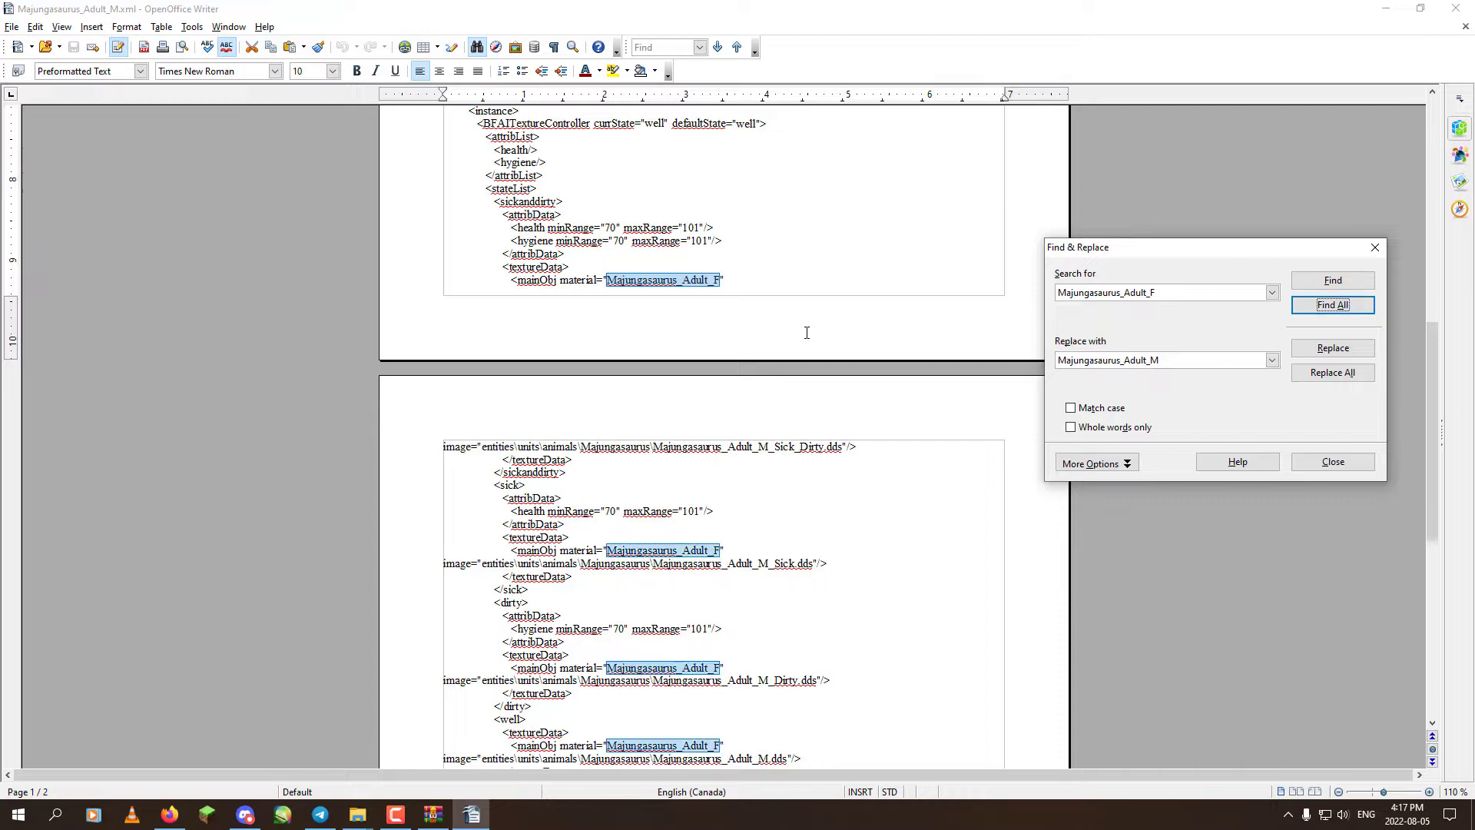
scroll(789, 329, down, 5)
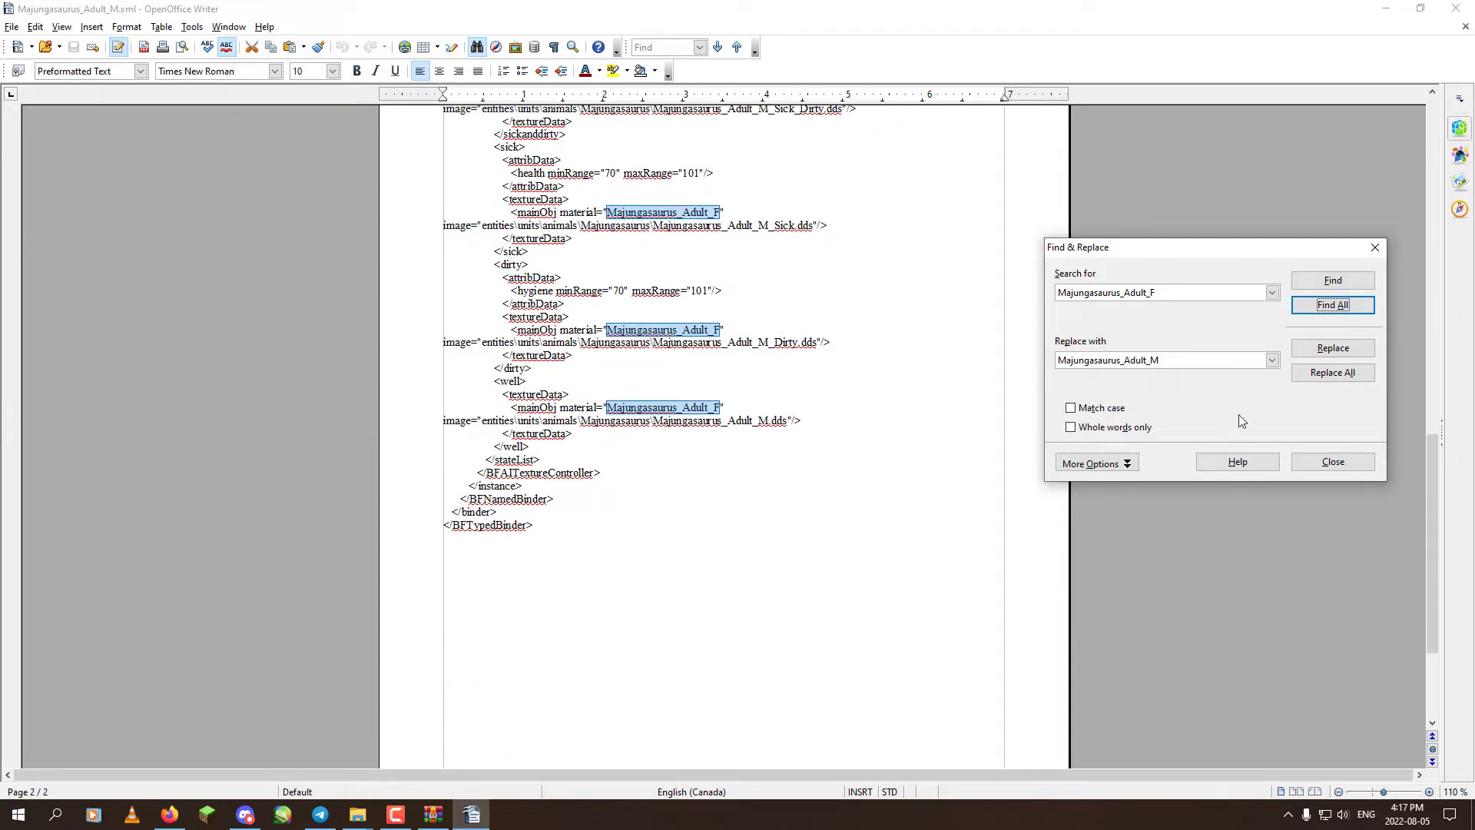
click(1346, 378)
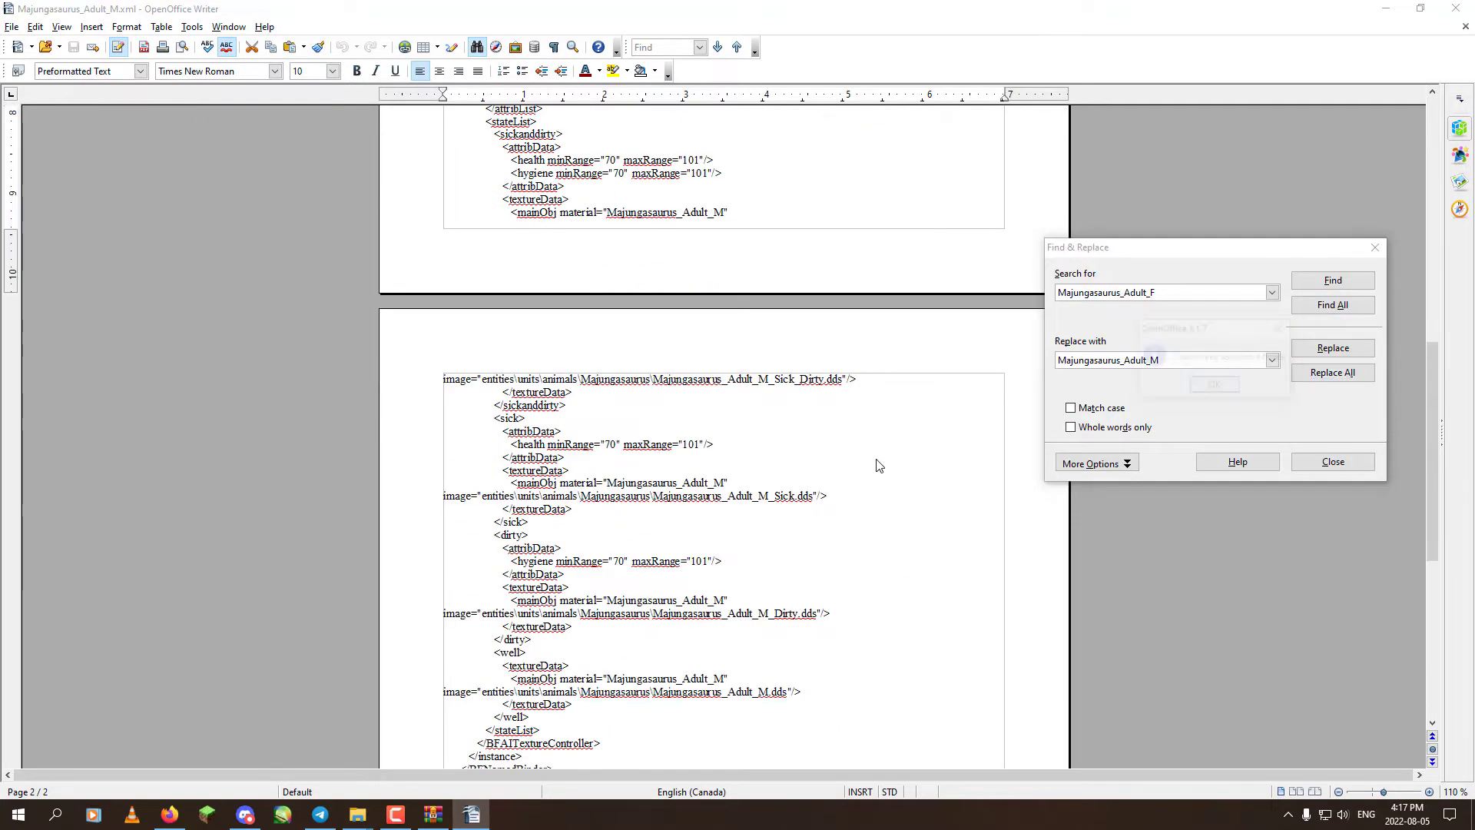
click(1215, 386)
click(1333, 462)
Review the replaced material names, save Majungasaurus_Adult_M.xml and update it in Majungasaurus.z2f.
scroll(738, 510, down, 2)
scroll(766, 484, down, 5)
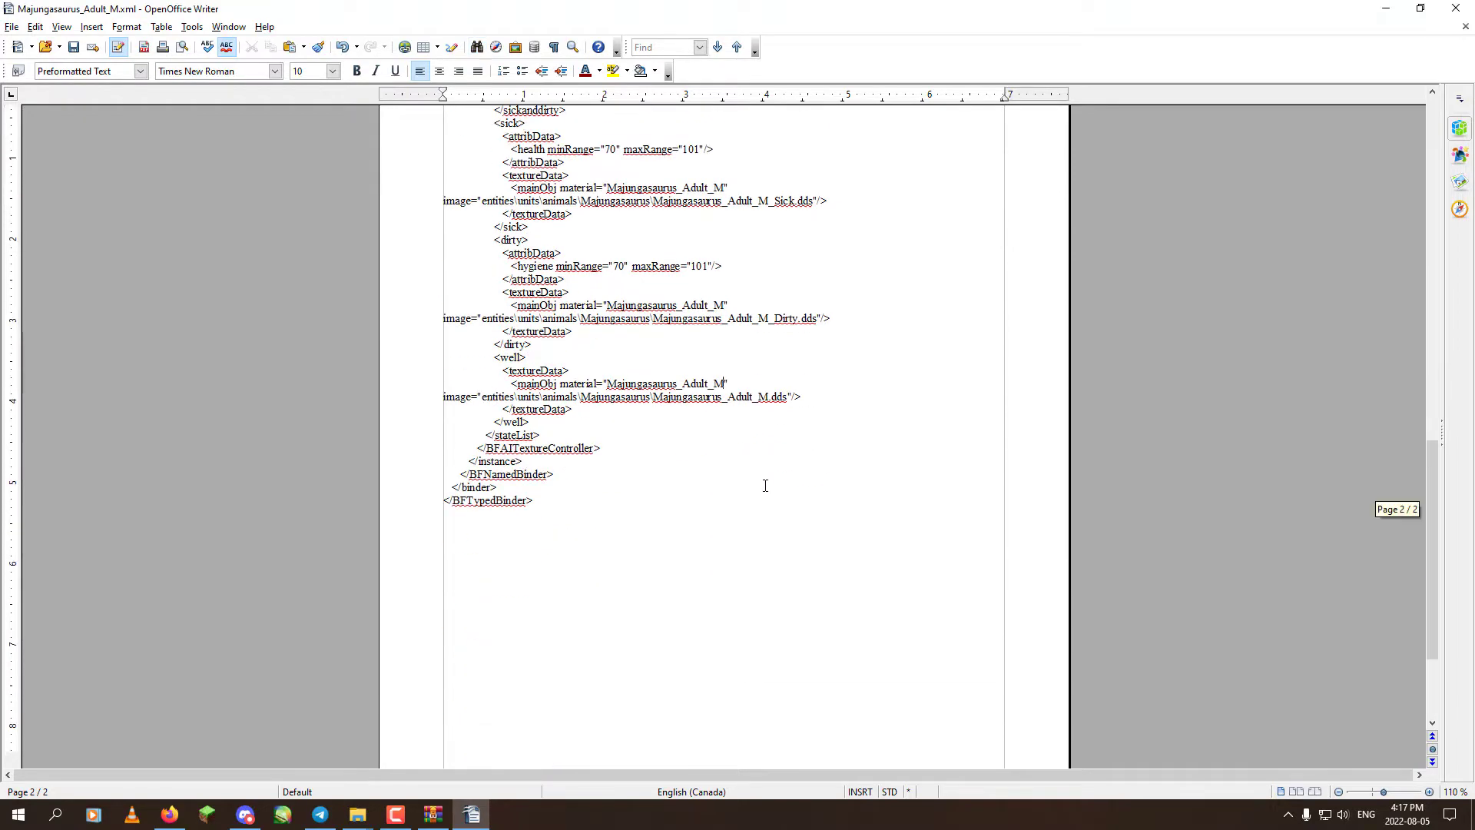
scroll(778, 507, up, 3)
scroll(903, 322, up, 15)
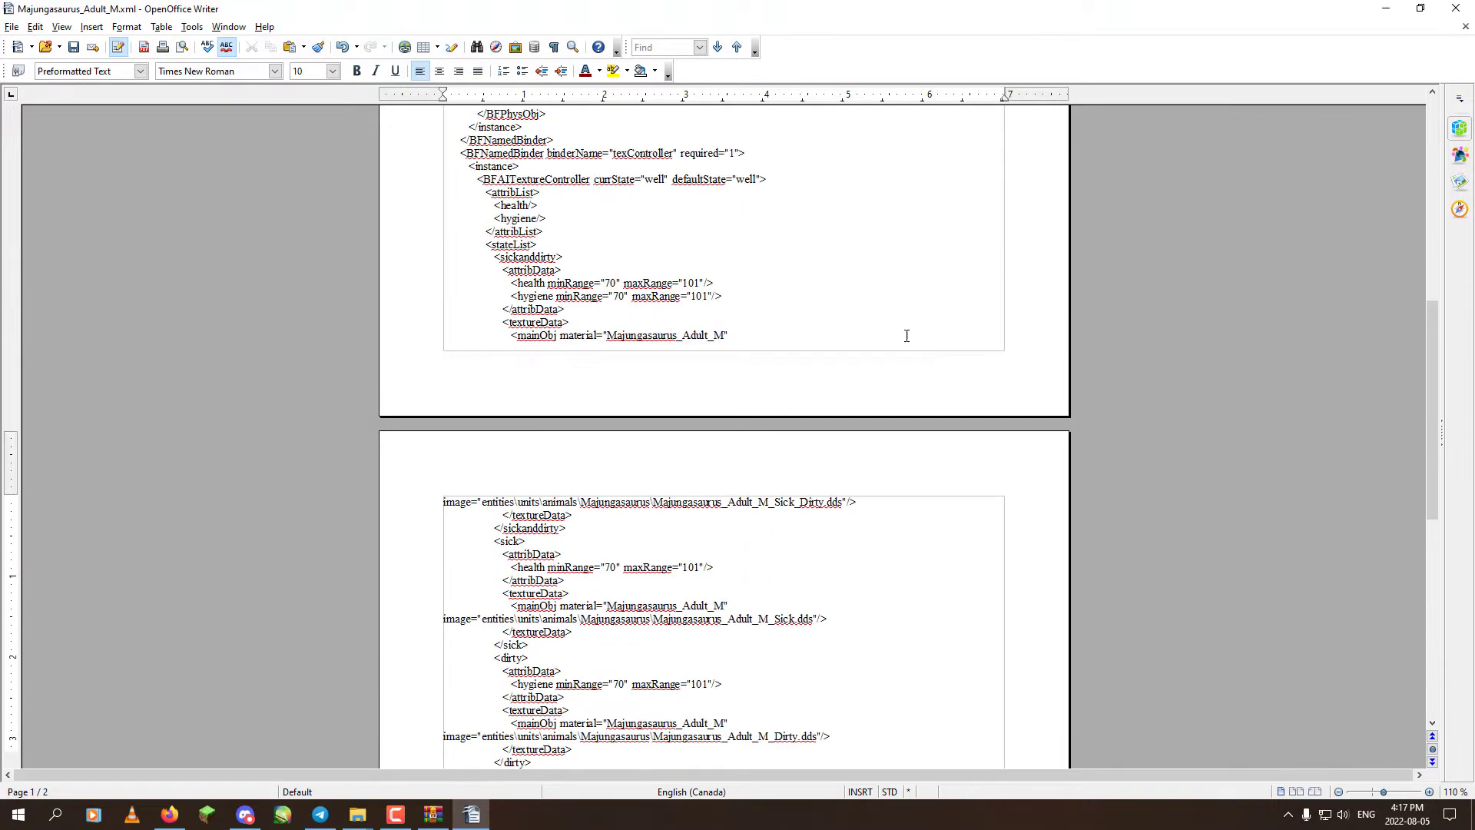
scroll(906, 336, down, 7)
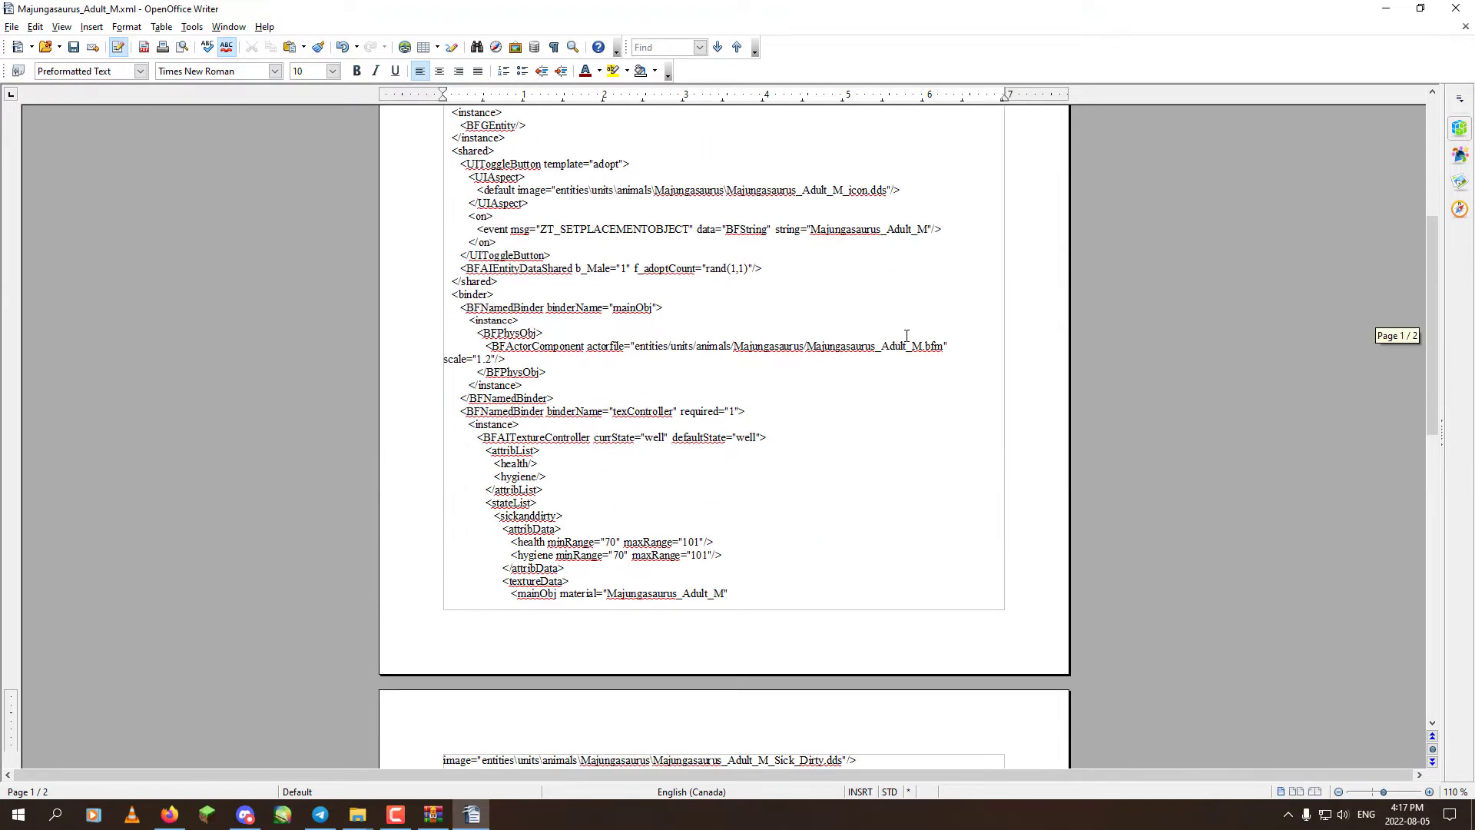
scroll(911, 375, down, 11)
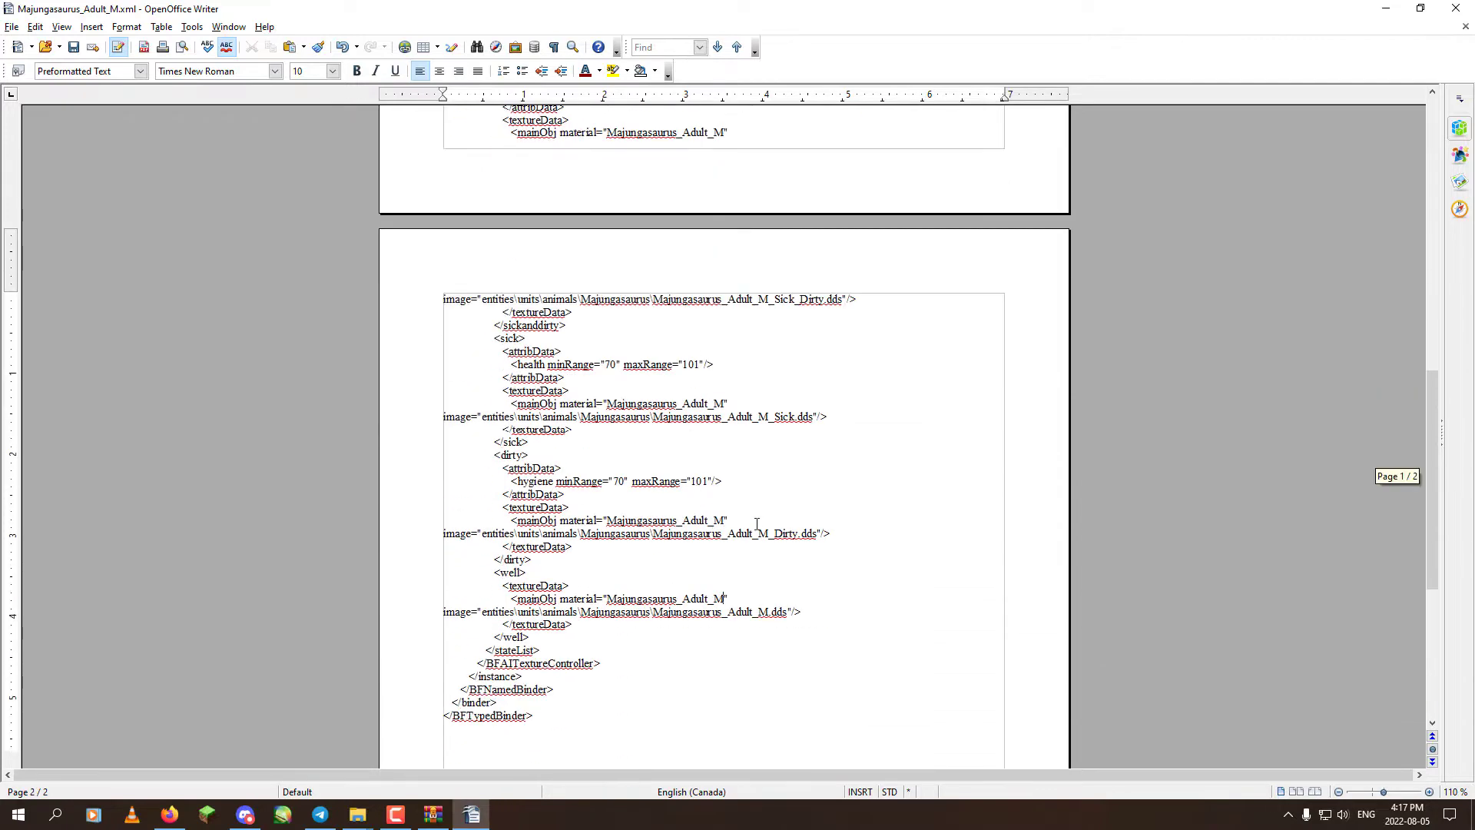
click(741, 421)
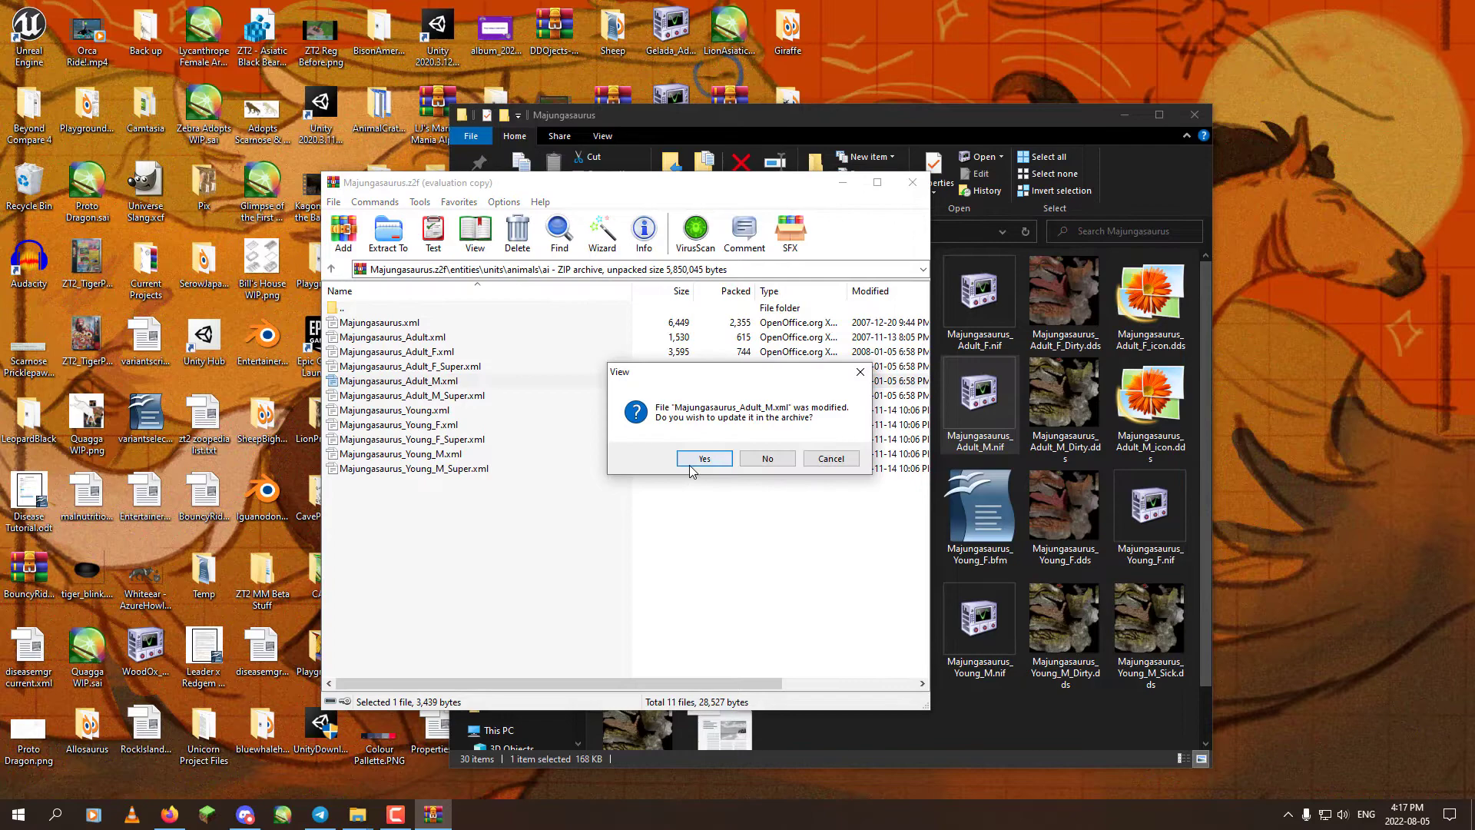
click(694, 460)
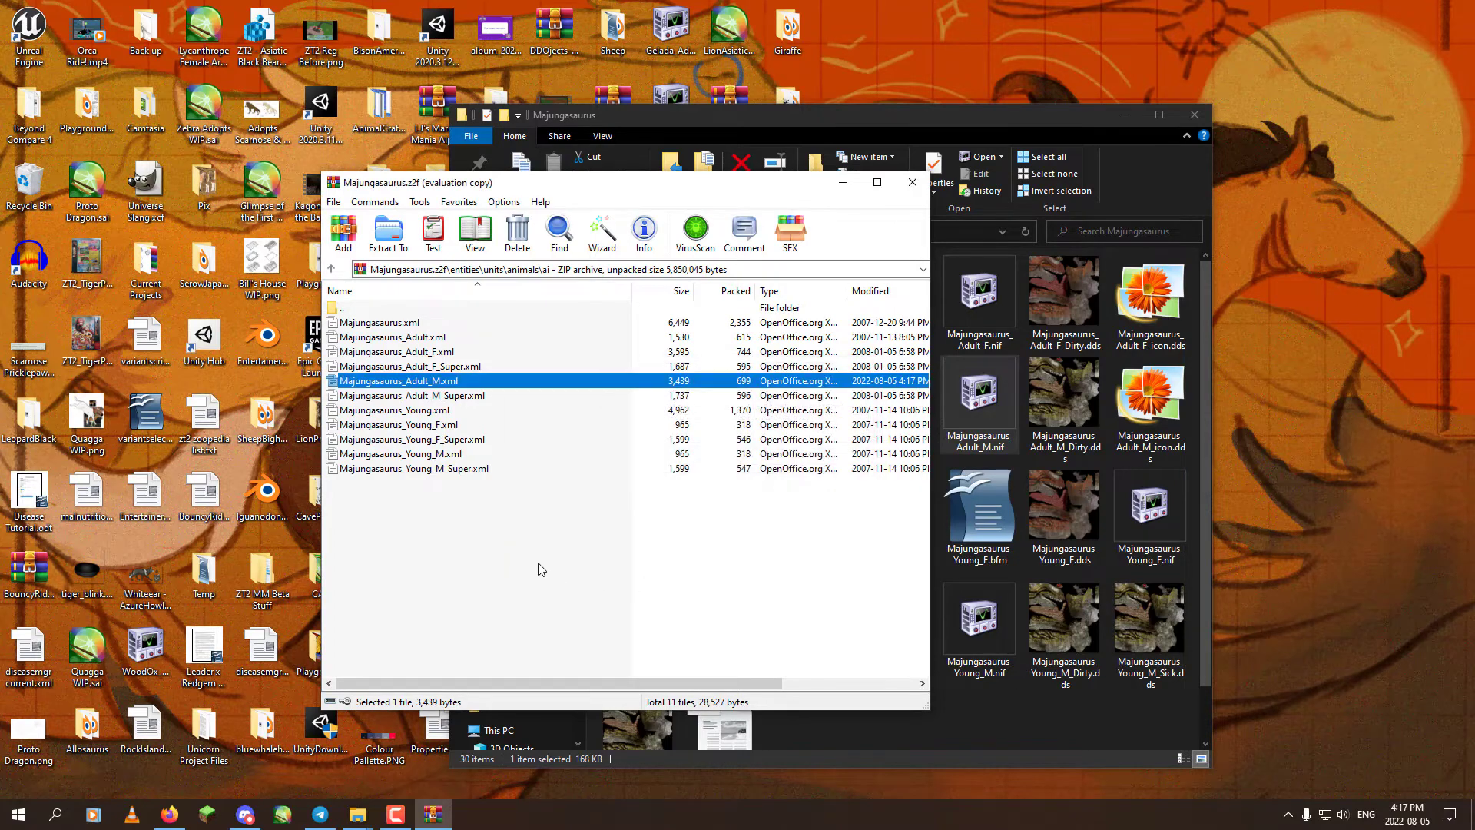
Open Majungasaurus_Adult_M_Super.xml, check it for material references and close it.
double_click(449, 396)
click(569, 207)
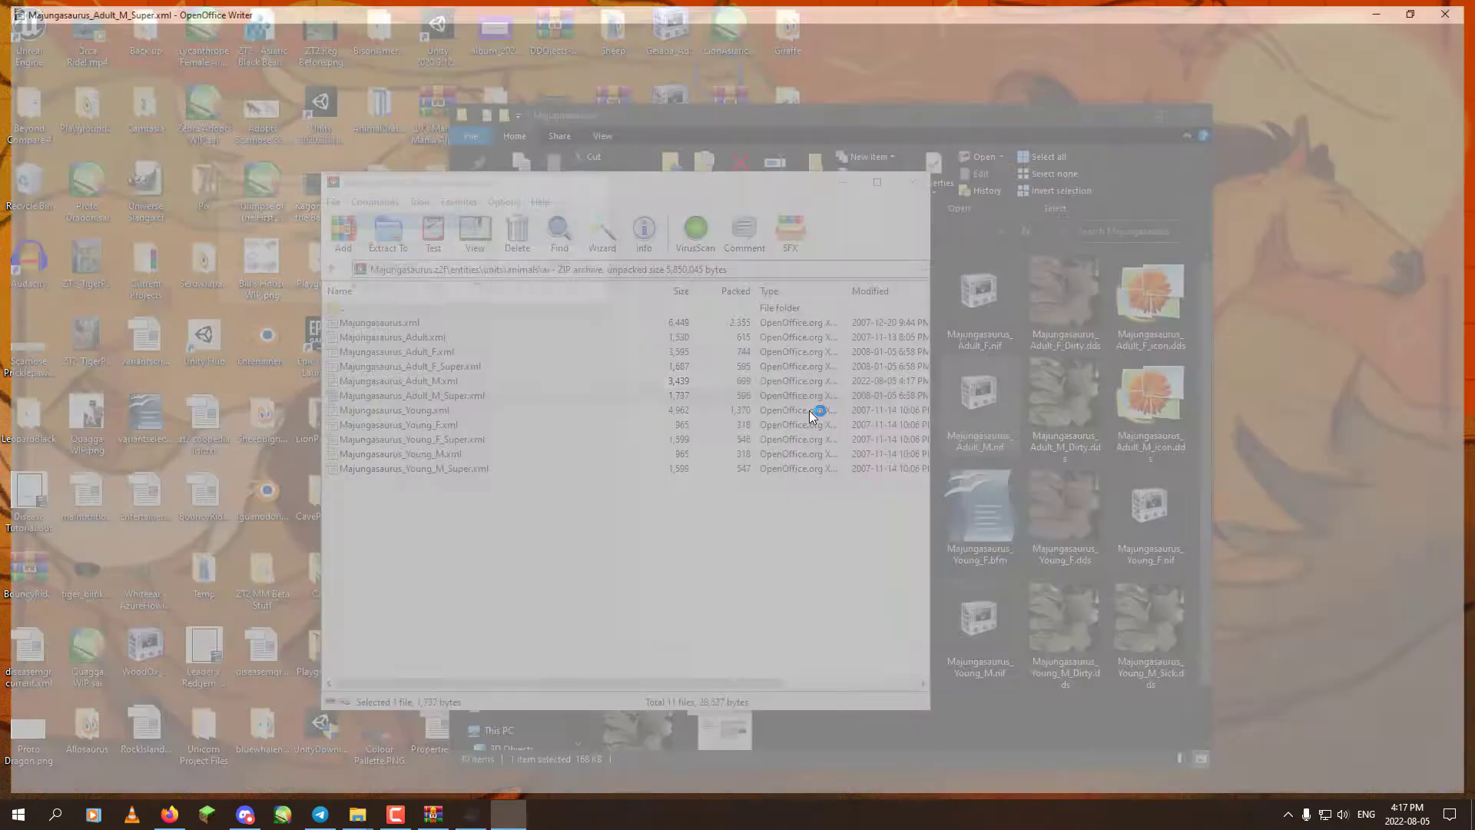
scroll(807, 384, down, 5)
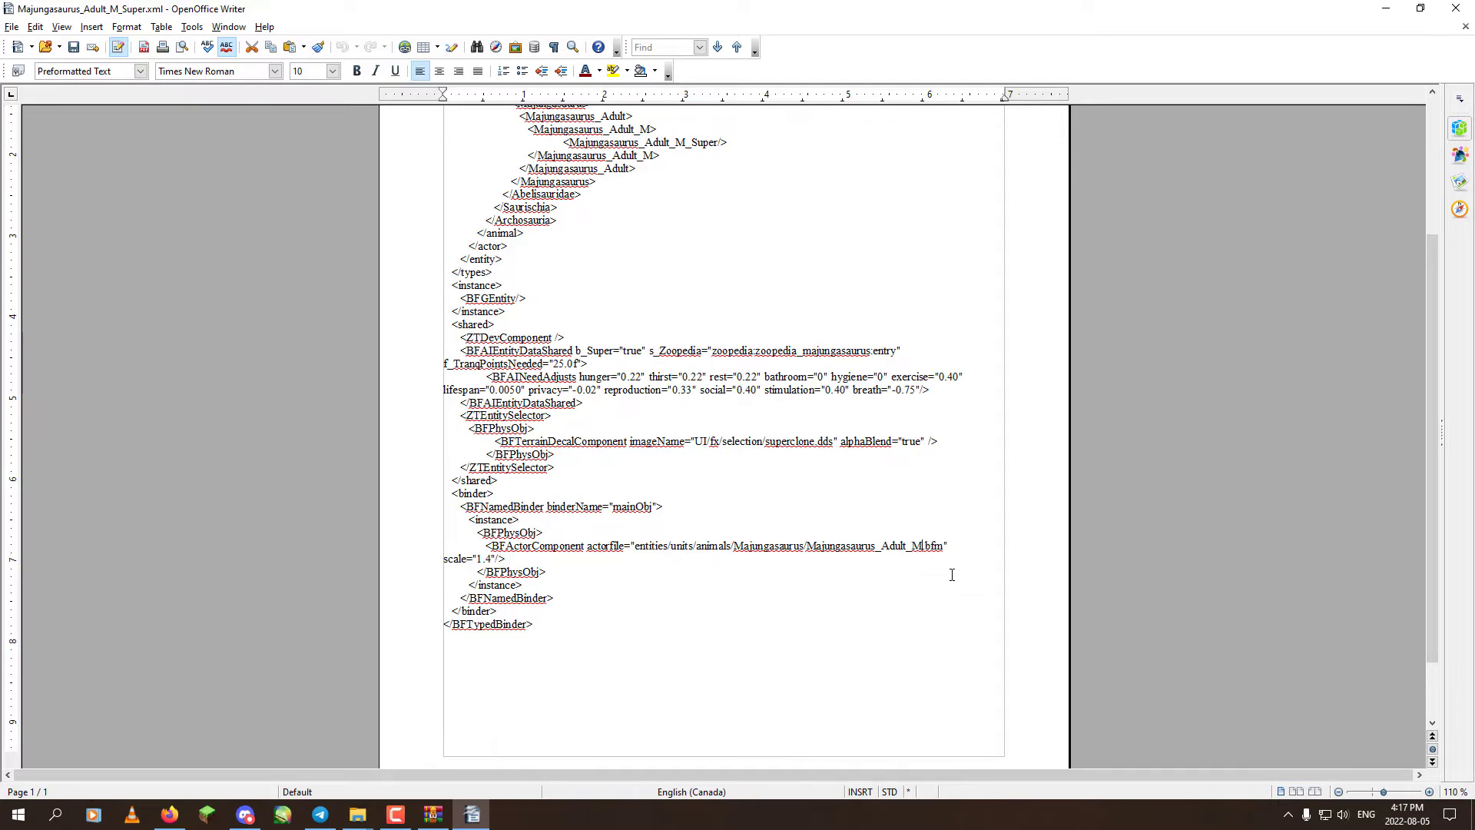
click(1455, 8)
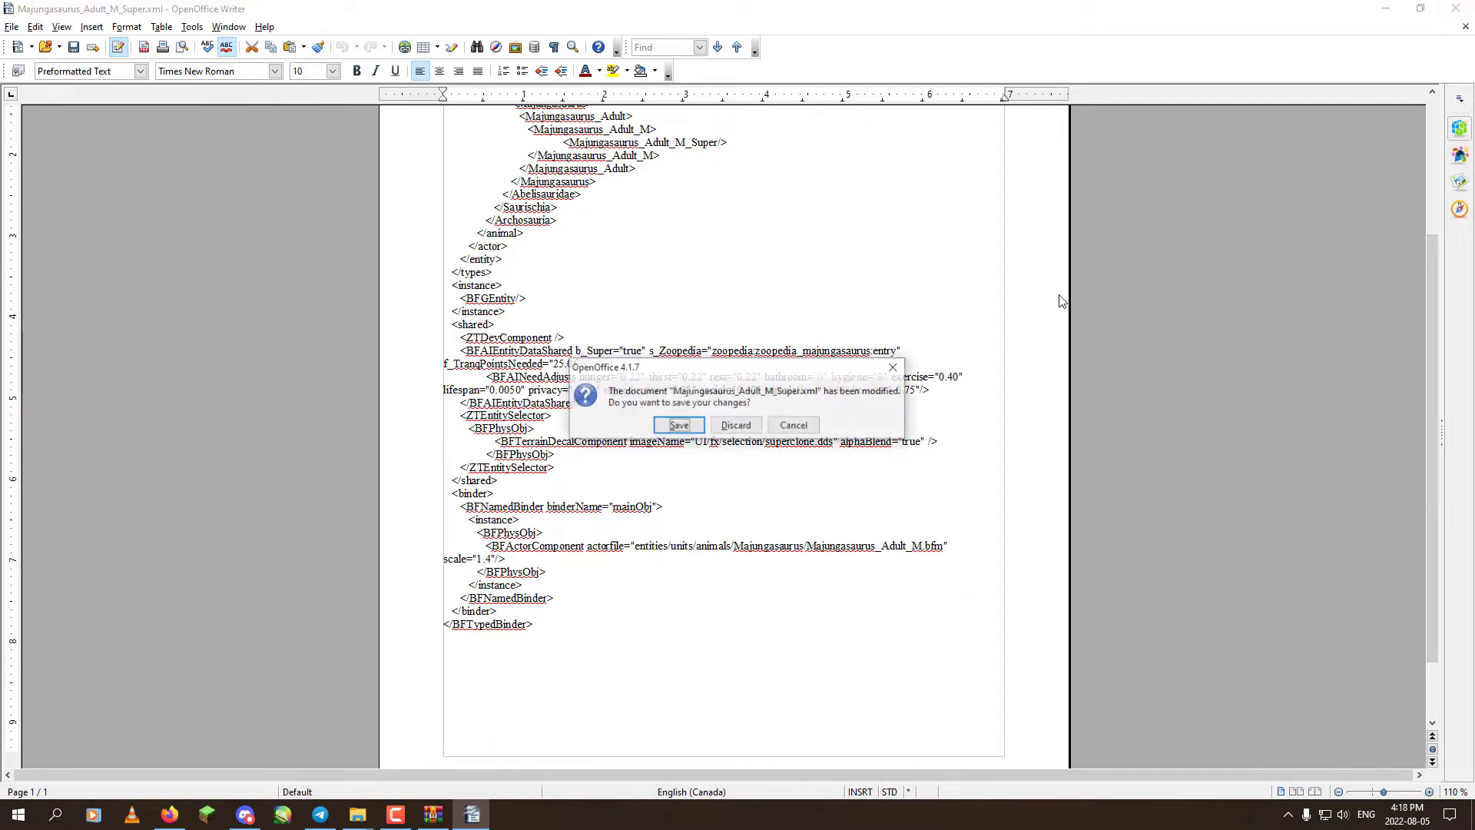
click(678, 425)
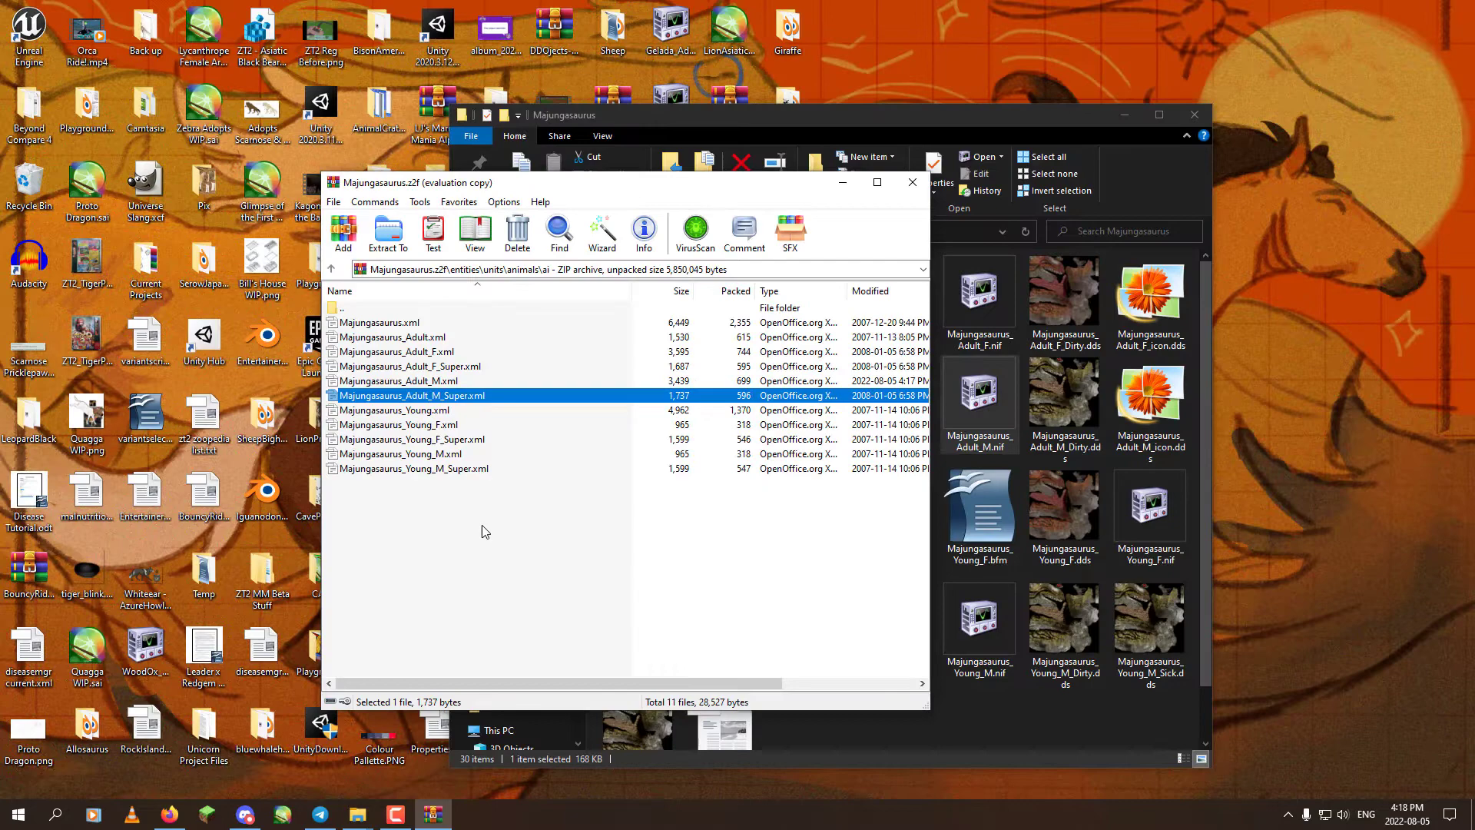
Update Majungasaurus_Adult_M_Super.xml in Majungasaurus.z2f and launch Zoo Tycoon 2.
click(712, 463)
click(16, 814)
click(441, 773)
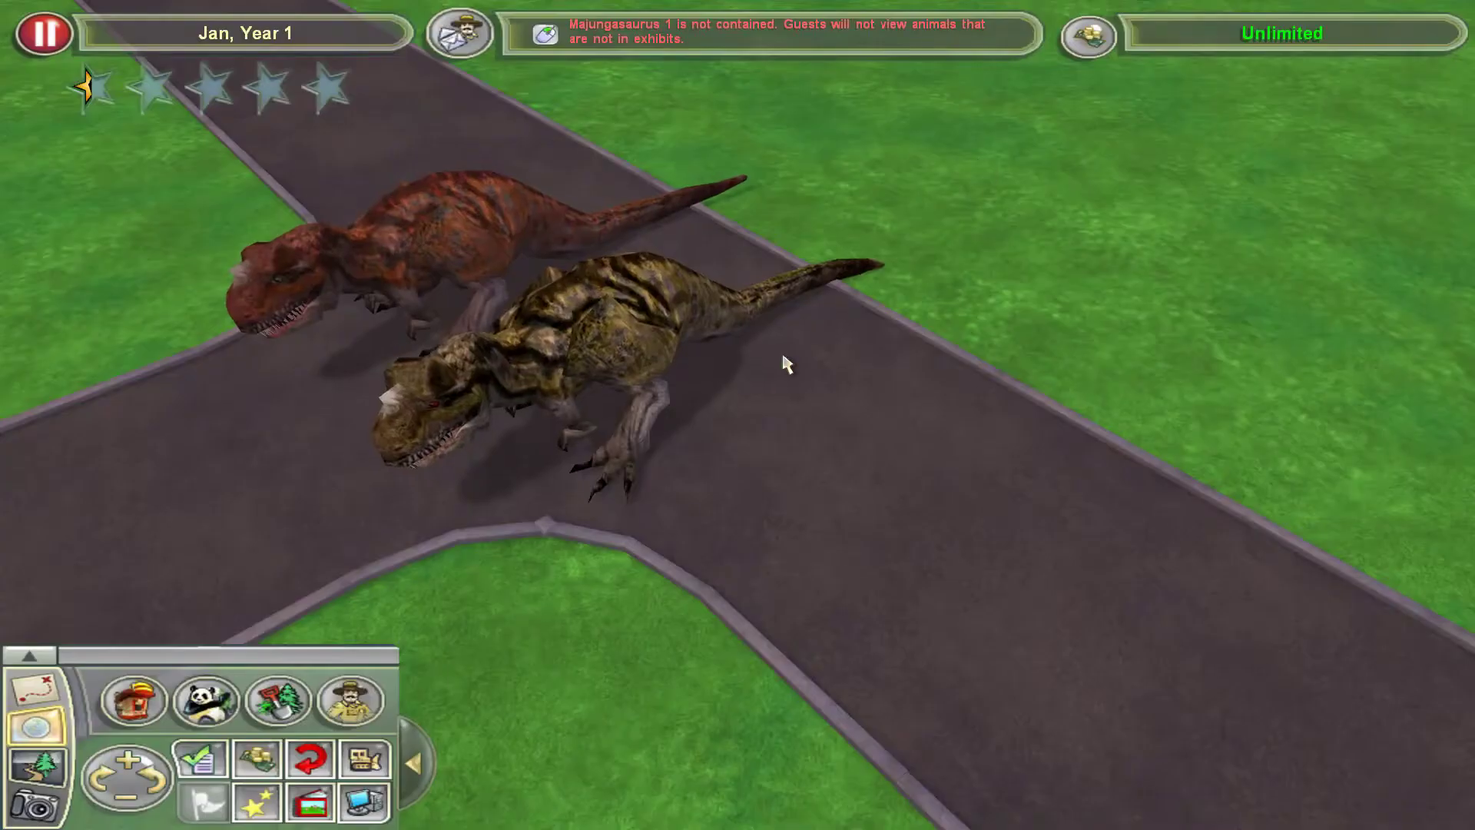
Compare the textures of the red and the brown Majungasaurus on the zoo path and exit the game.
click(205, 700)
key(Escape)
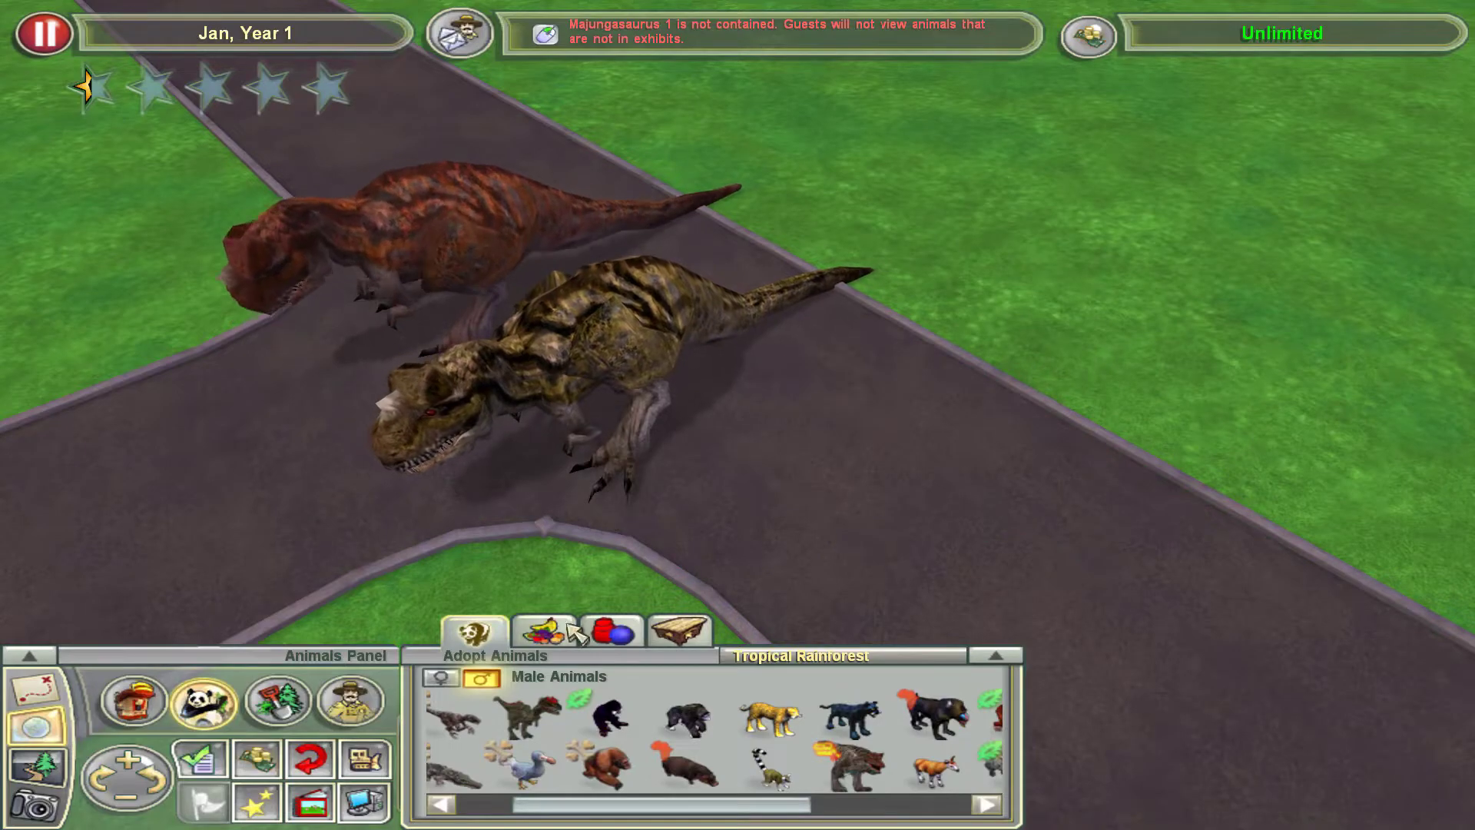
click(364, 801)
click(739, 409)
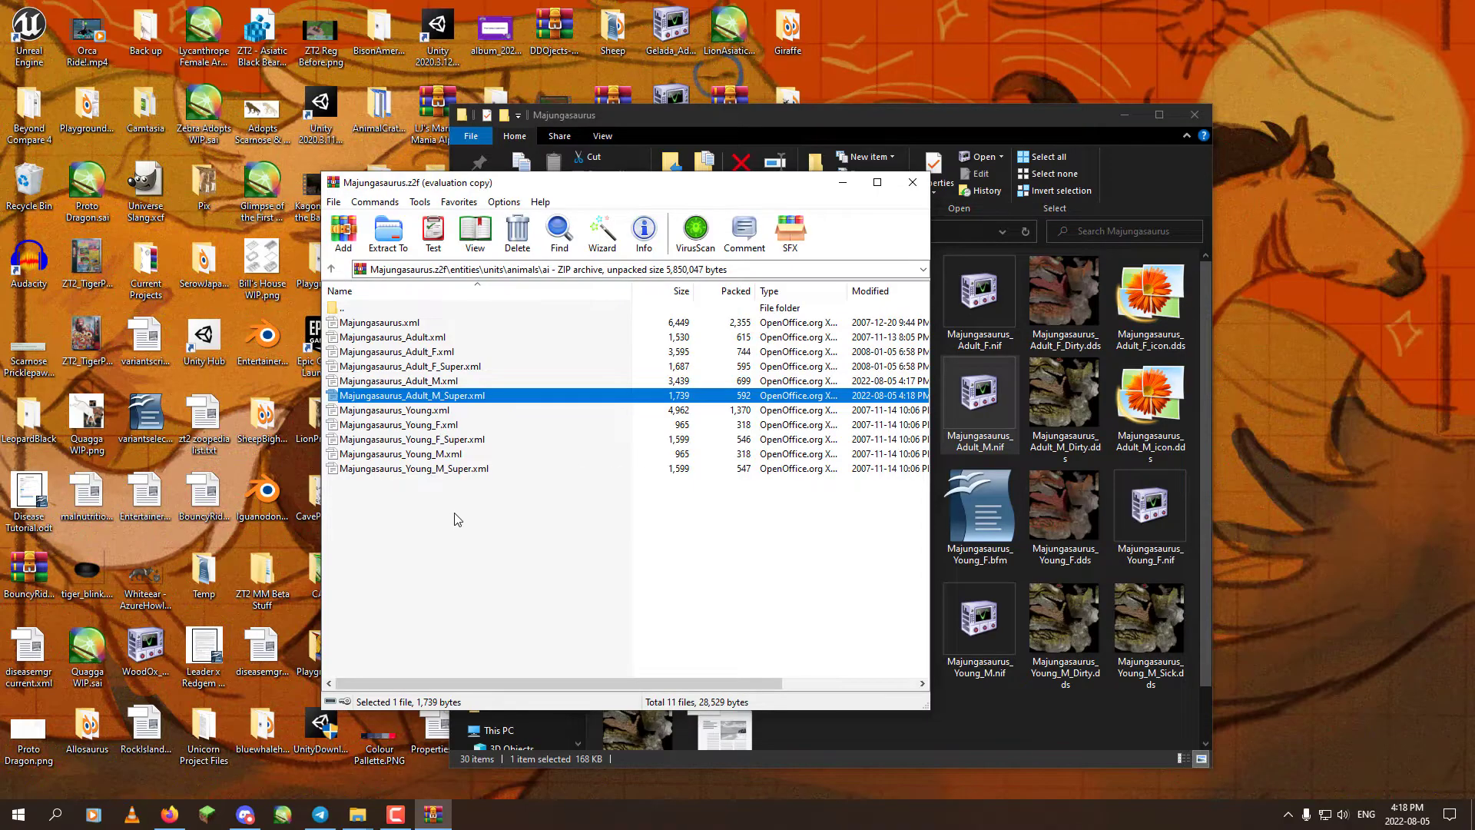
Open Majungasaurus_Adult_M.bfm from the archive's entities\units\animals\Majungasaurus folder in OpenOffice Writer with the default ASCII filter options.
click(332, 269)
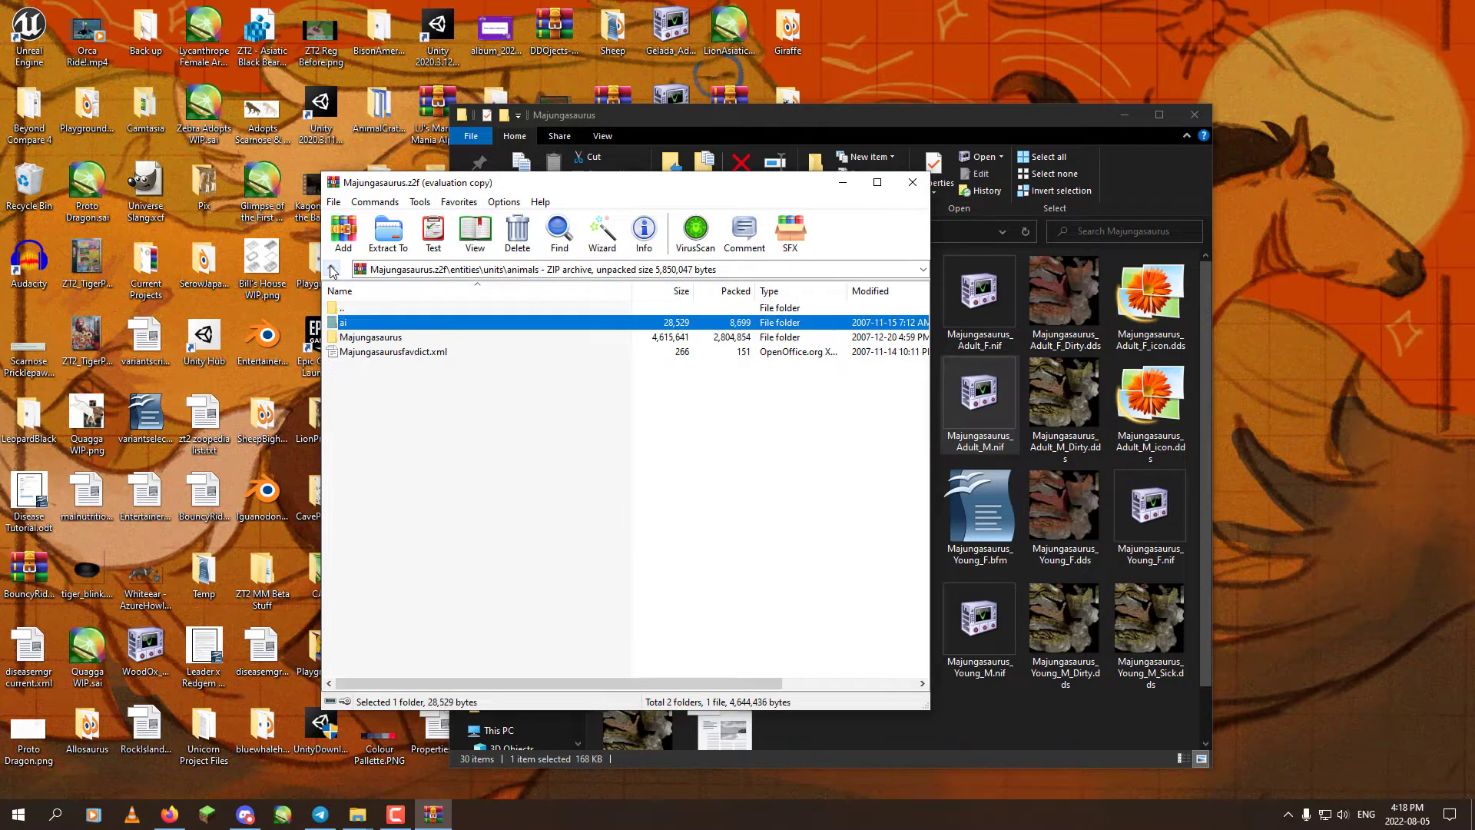
double_click(376, 338)
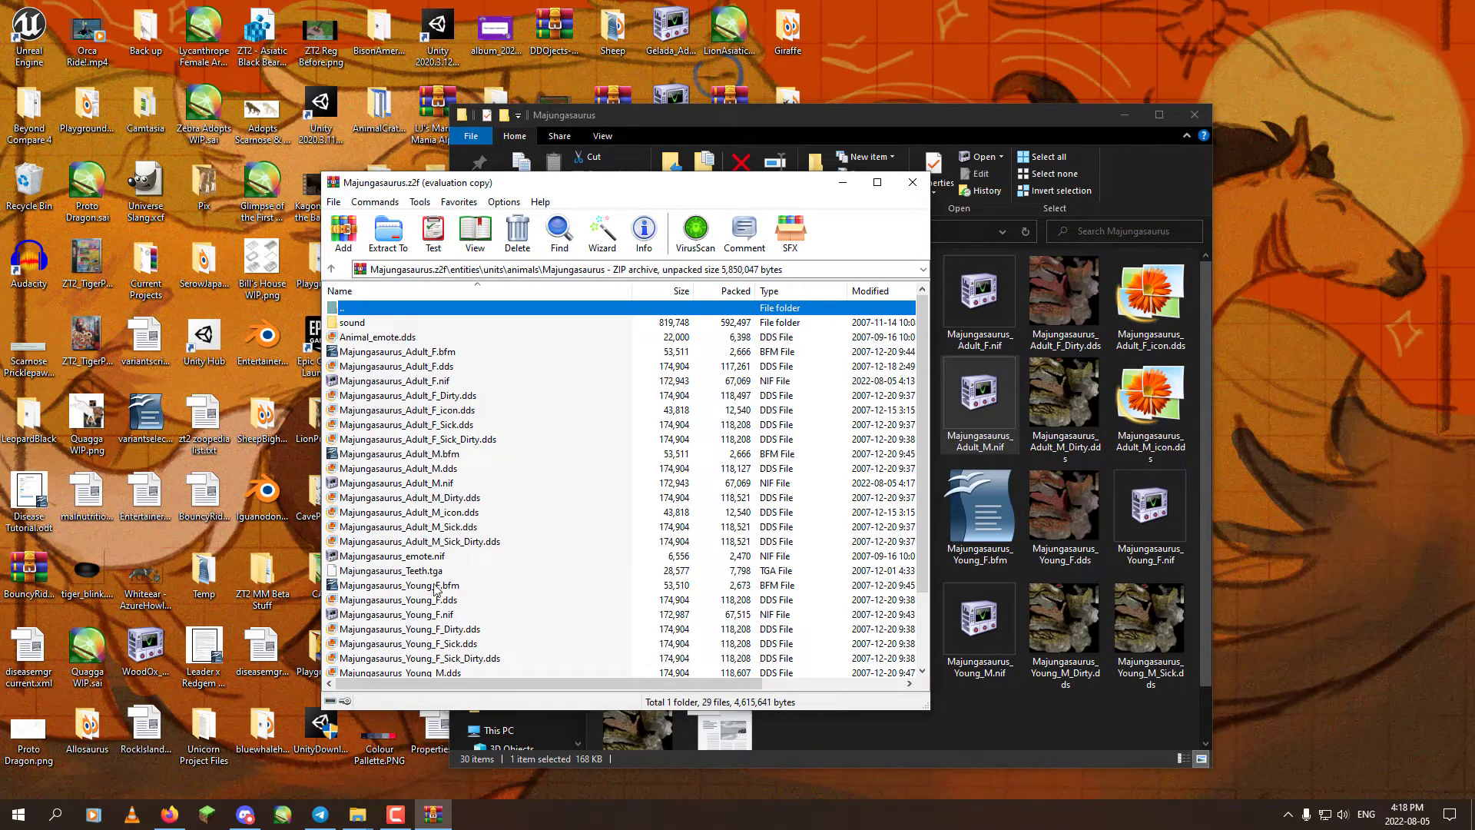
click(411, 454)
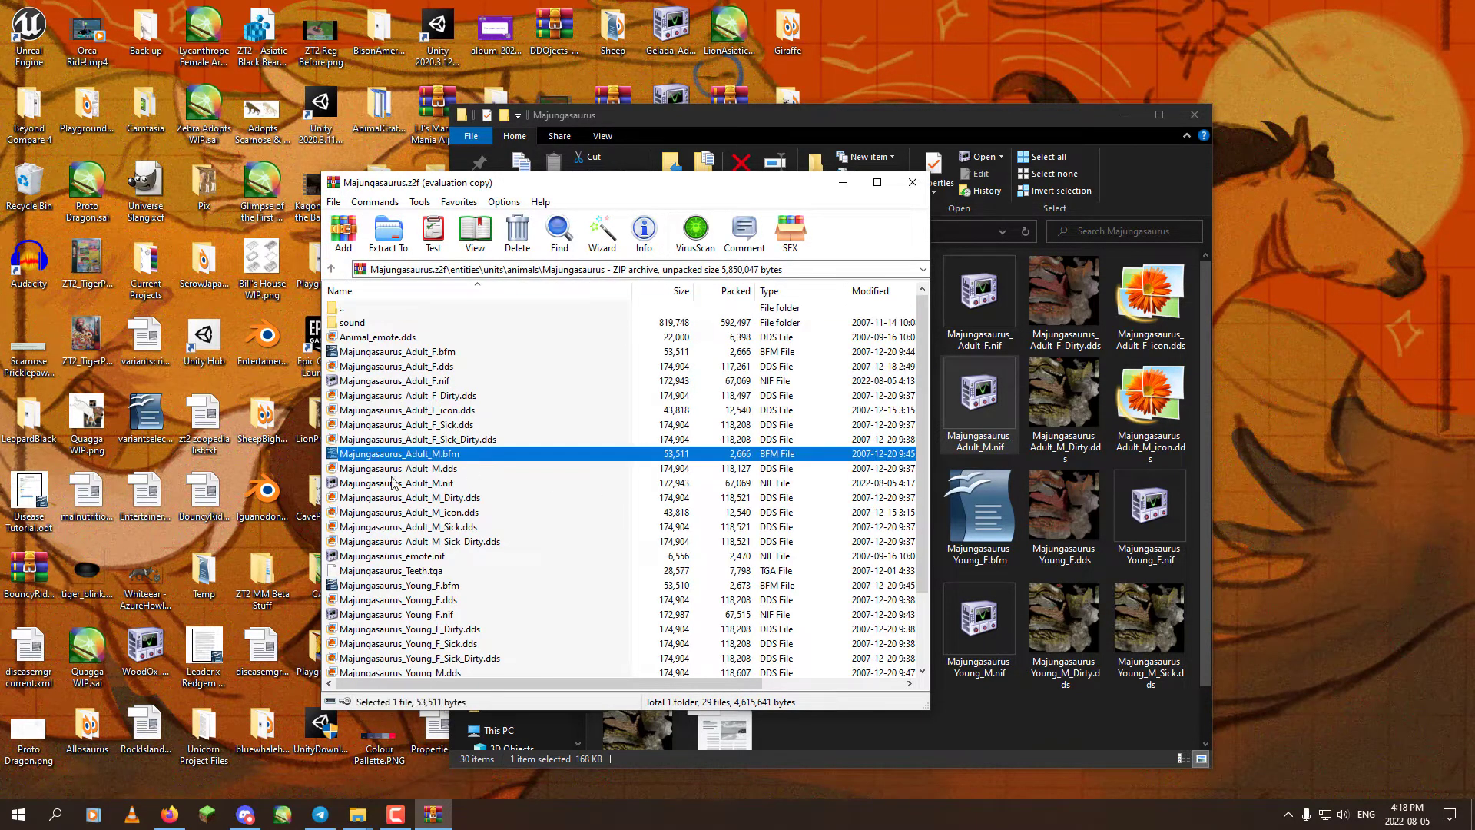
double_click(444, 459)
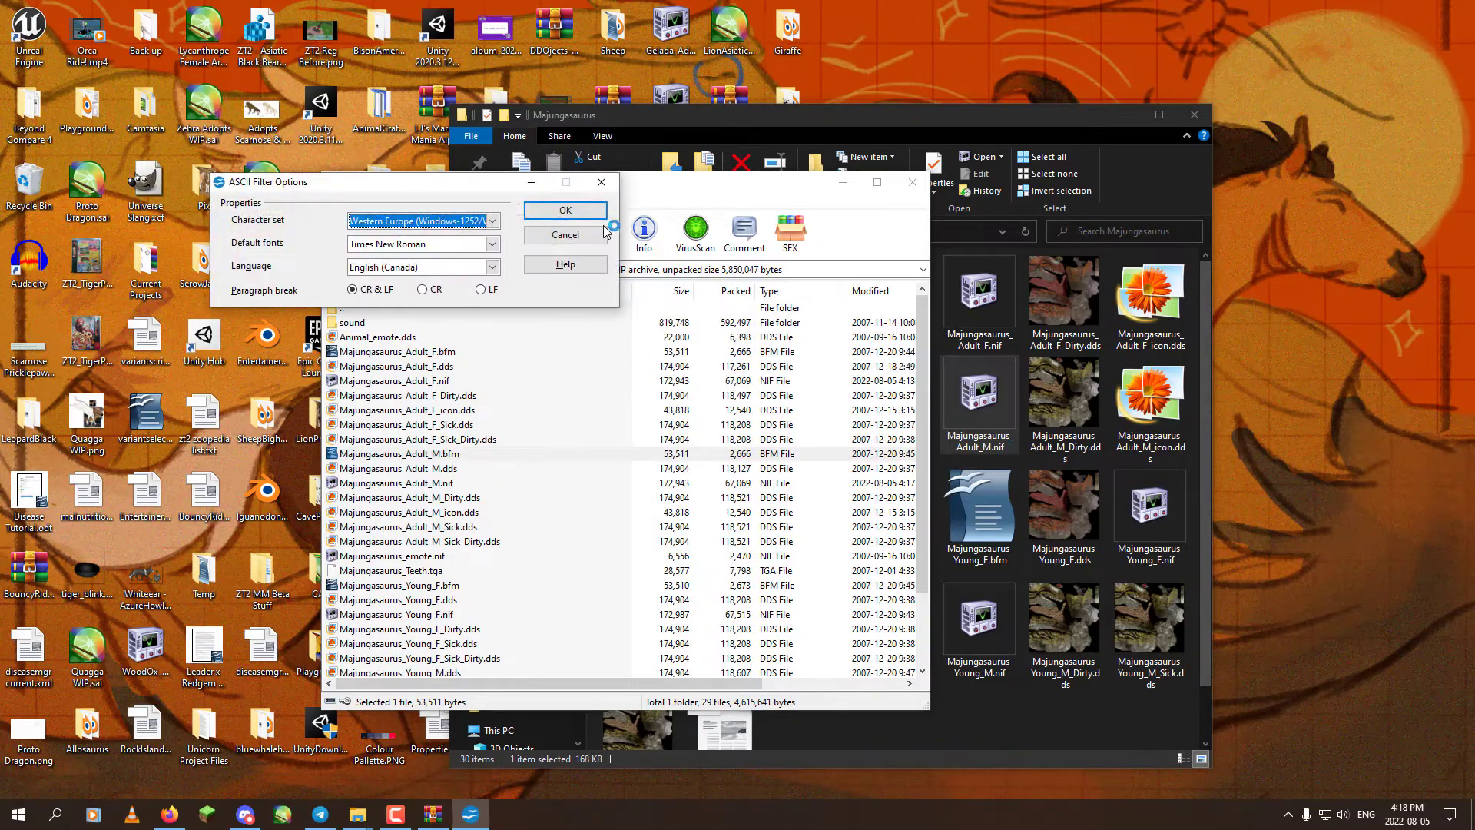
click(566, 209)
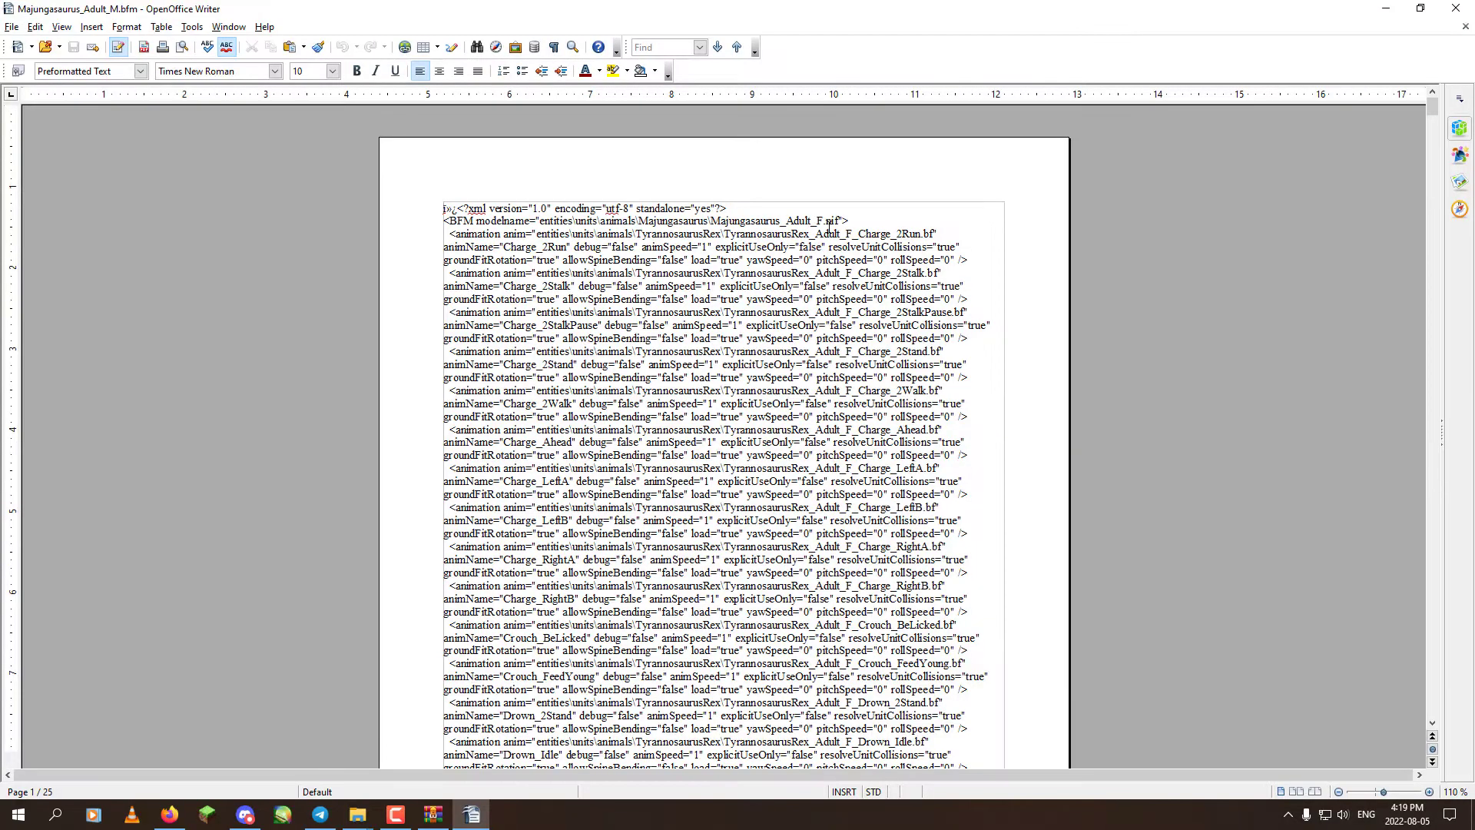
Change the BFM modelname to Majungasaurus_Adult_M.nif and the Graph name to Majungasaurus_Adult_M.
drag(823, 223, 727, 223)
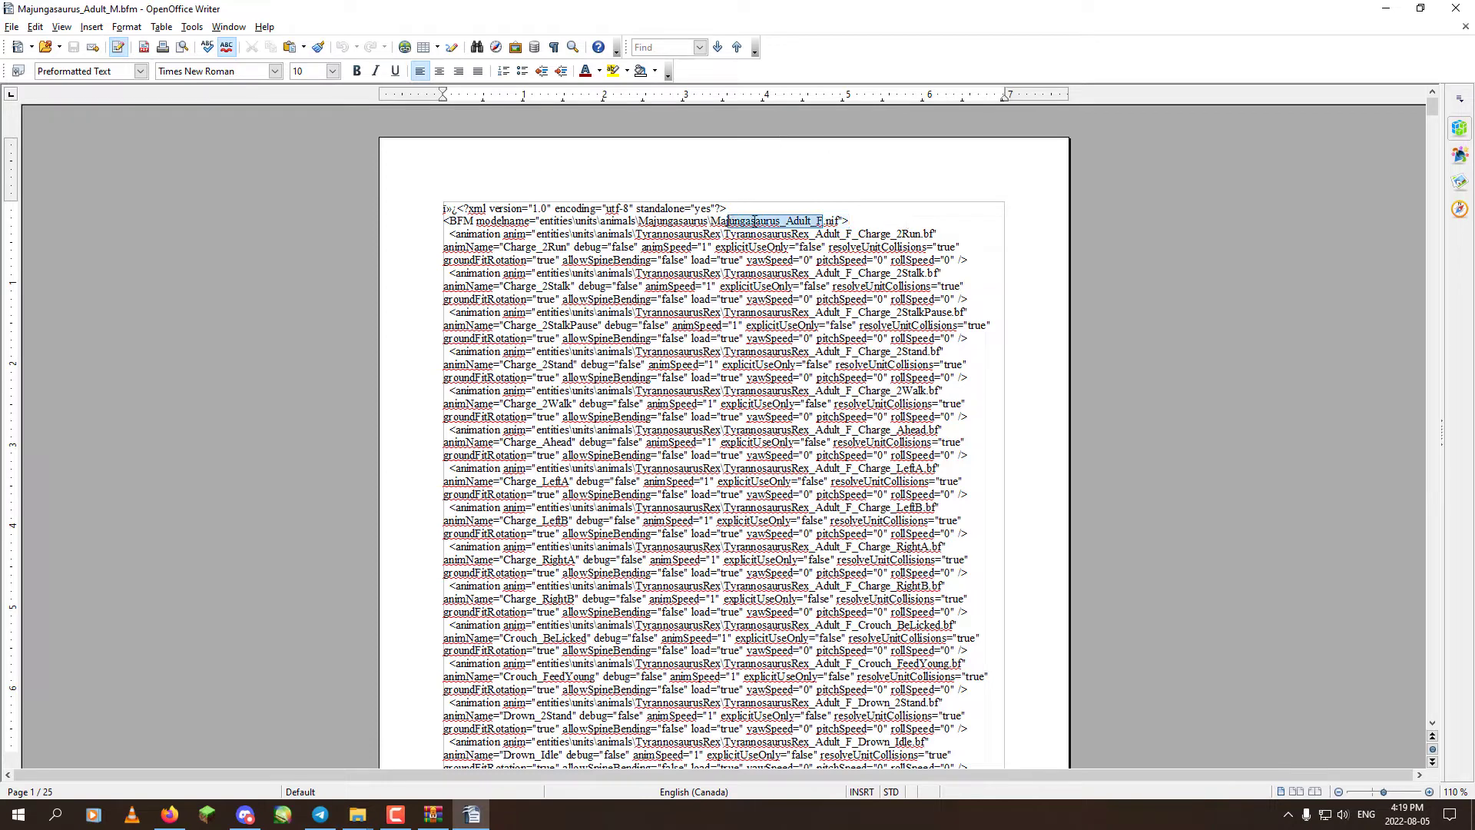
double_click(829, 221)
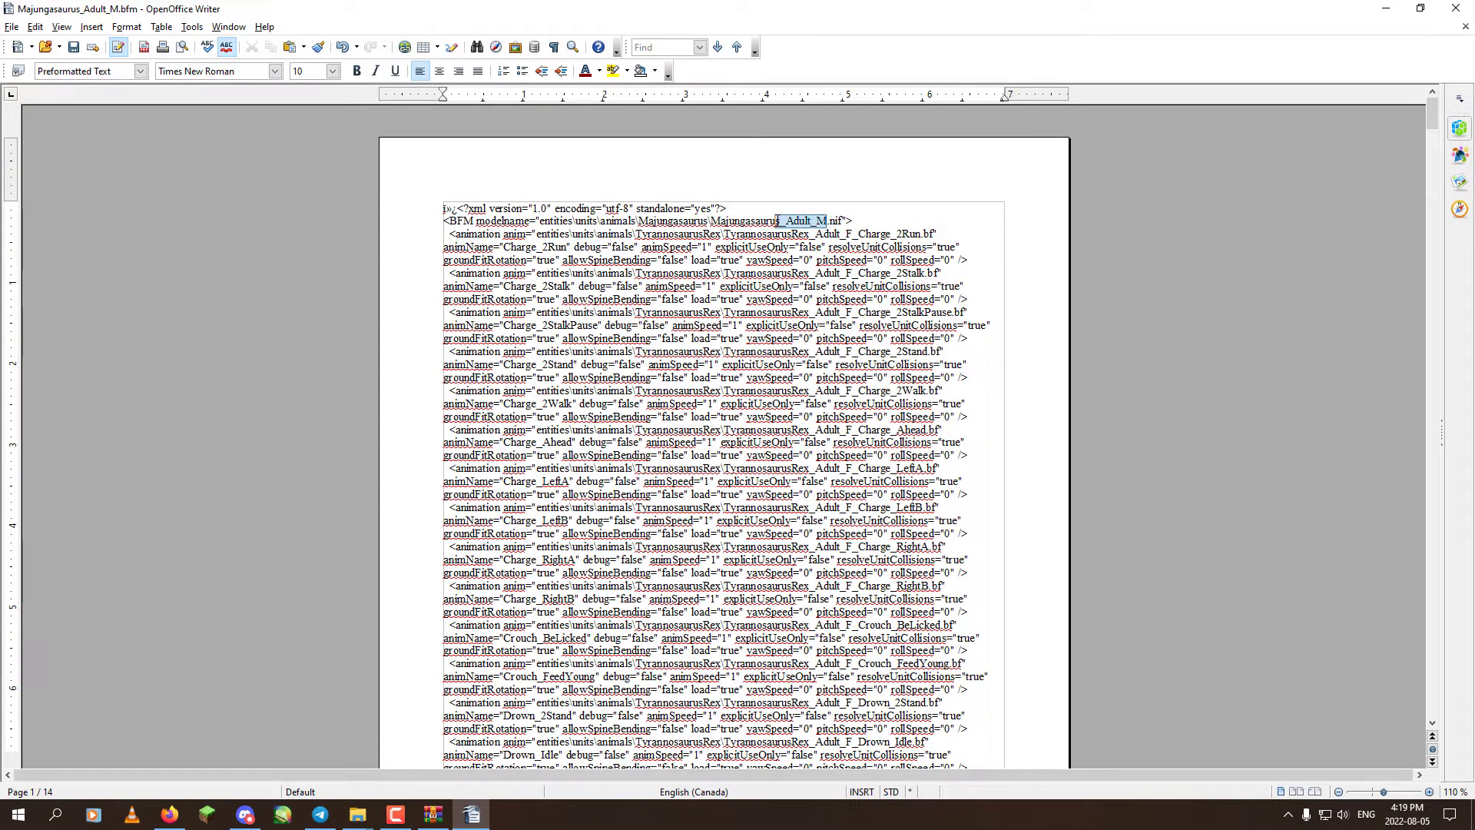
drag(1432, 119, 1392, 442)
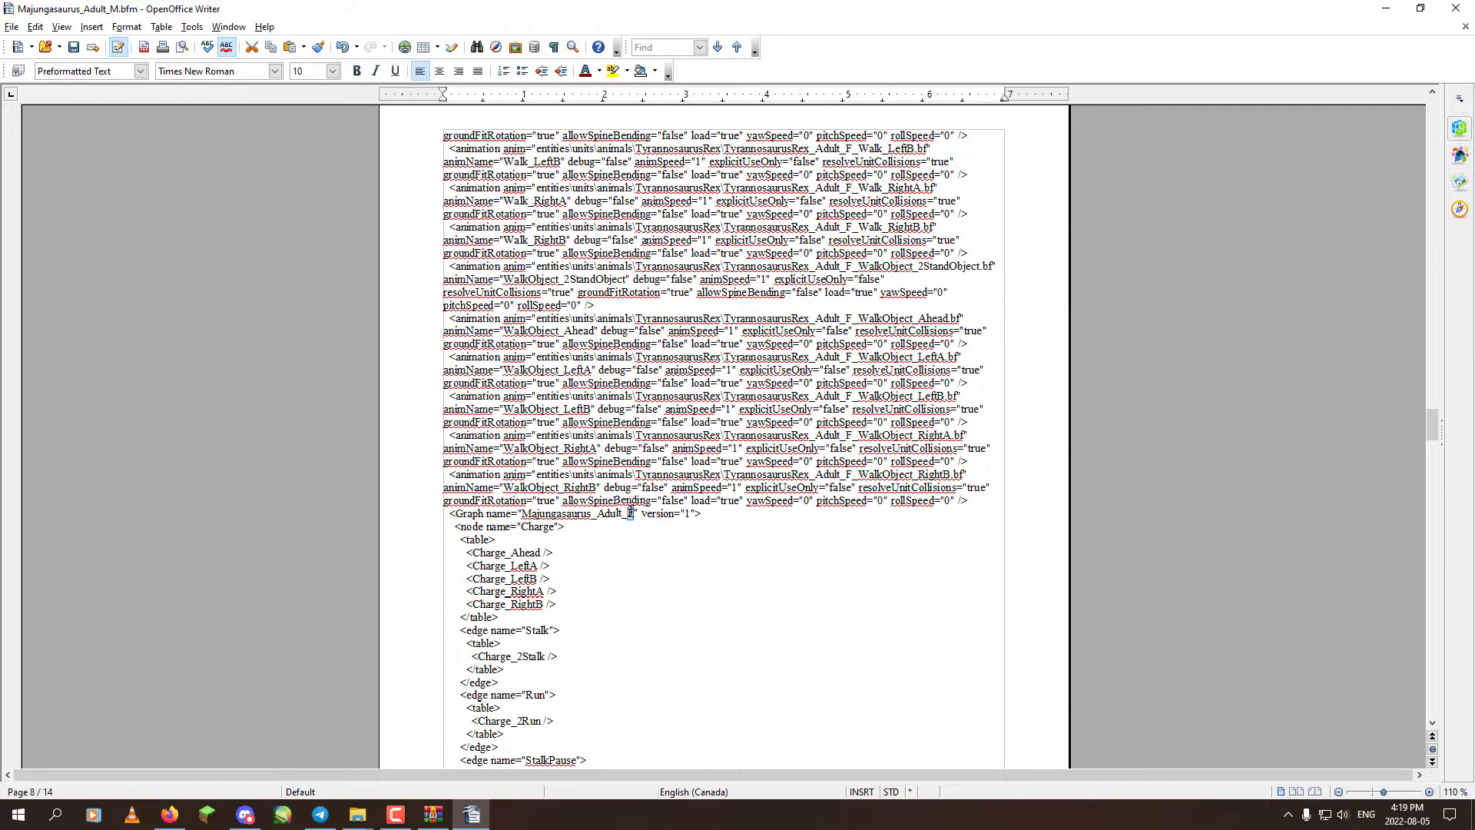
text(M)
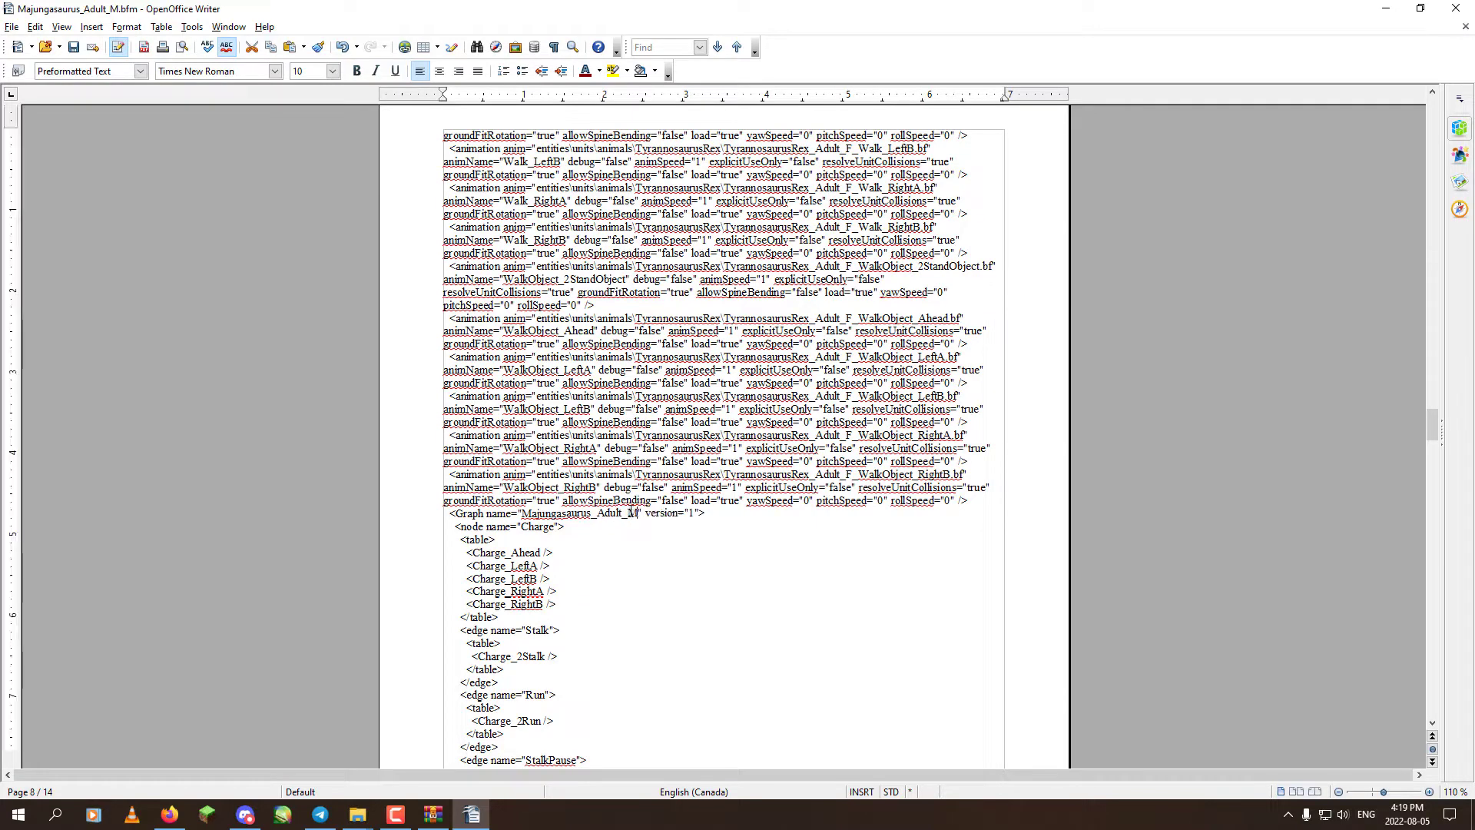
Save and close Majungasaurus_Adult_M.bfm and update it in Majungasaurus.z2f.
click(1457, 12)
click(679, 427)
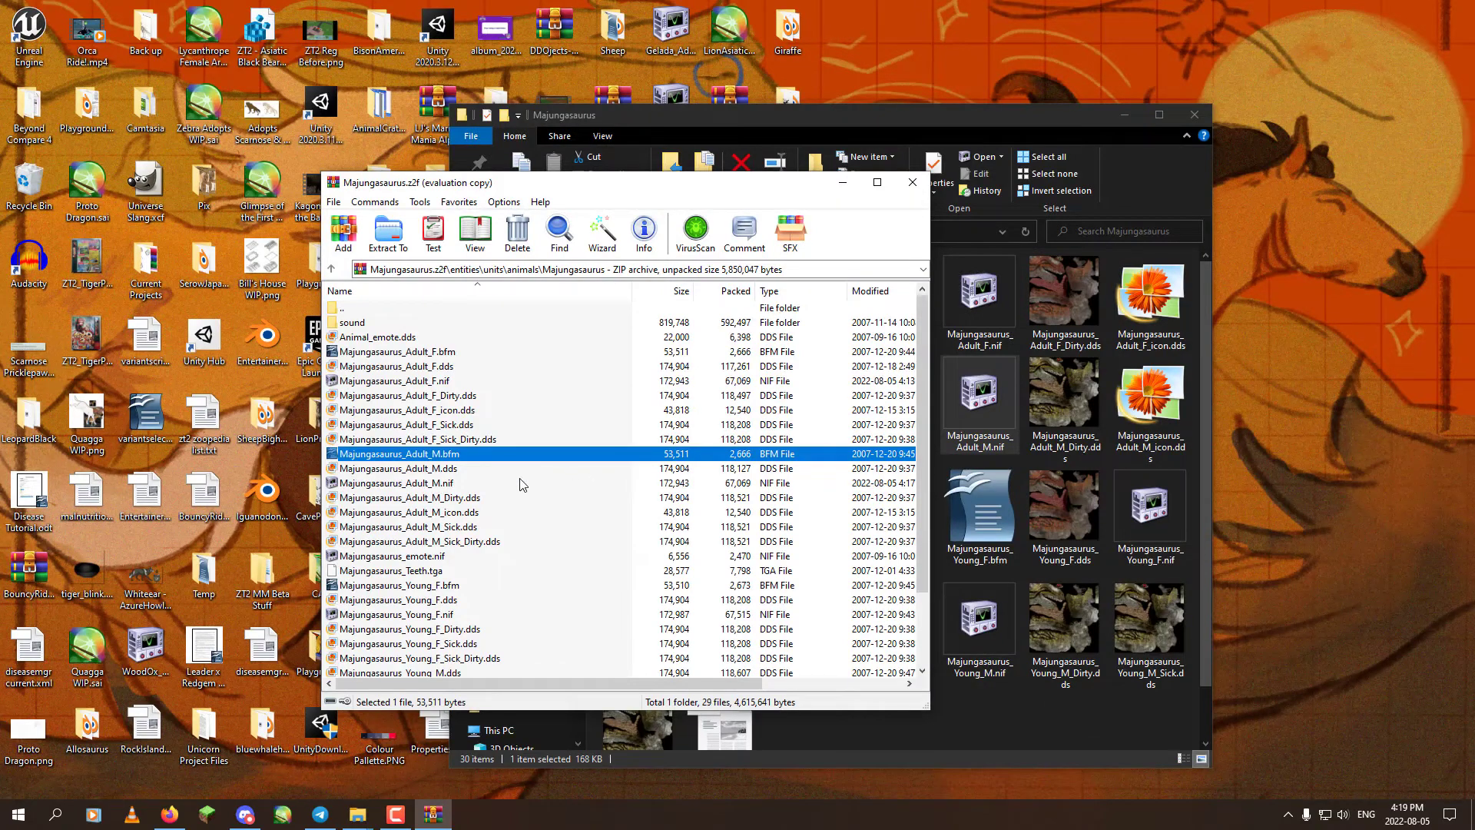
click(716, 461)
Launch Zoo Tycoon 2 and place a female and a male Majungasaurus side by side on the path.
click(19, 813)
click(445, 772)
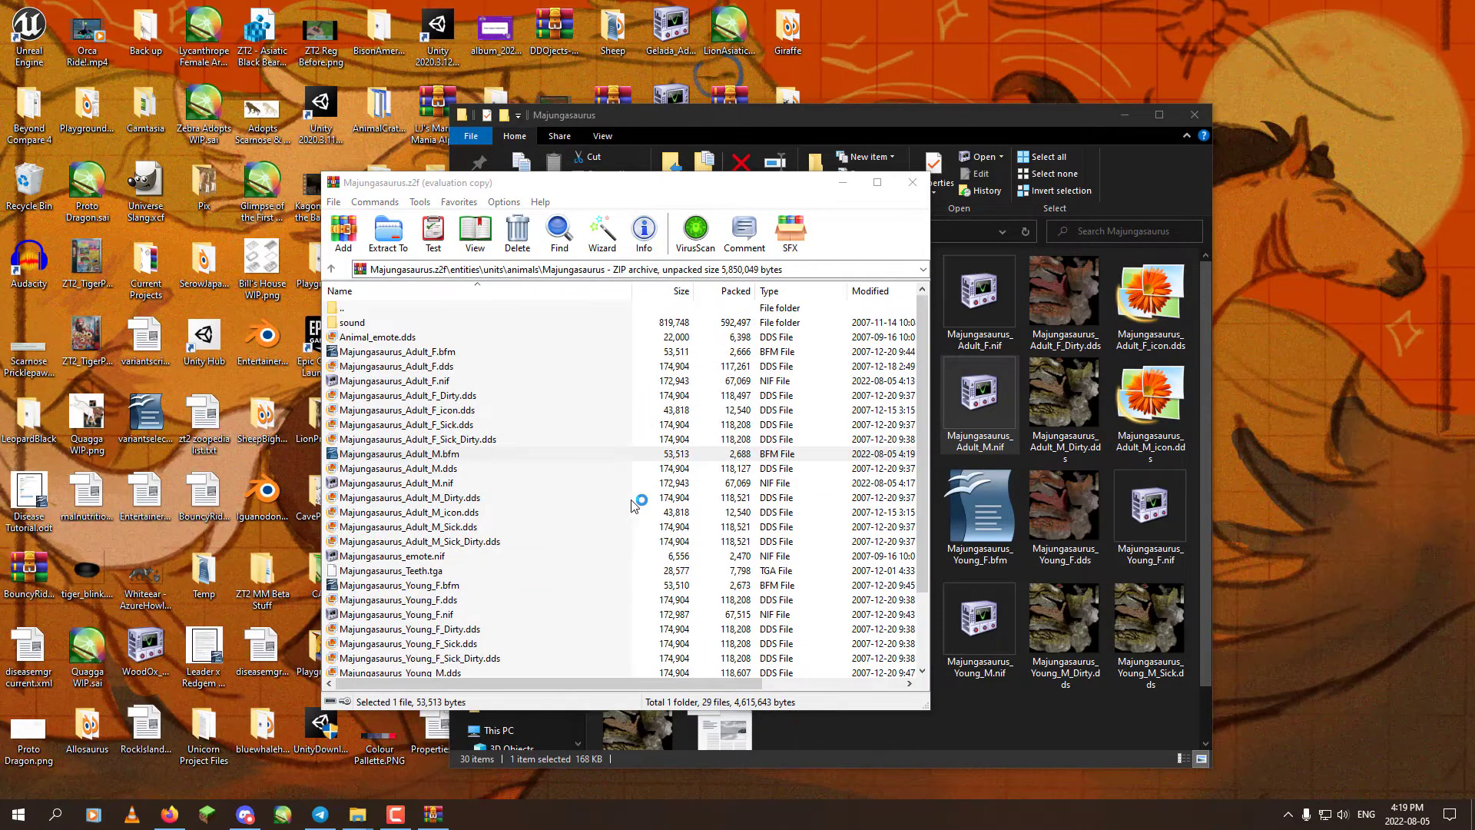
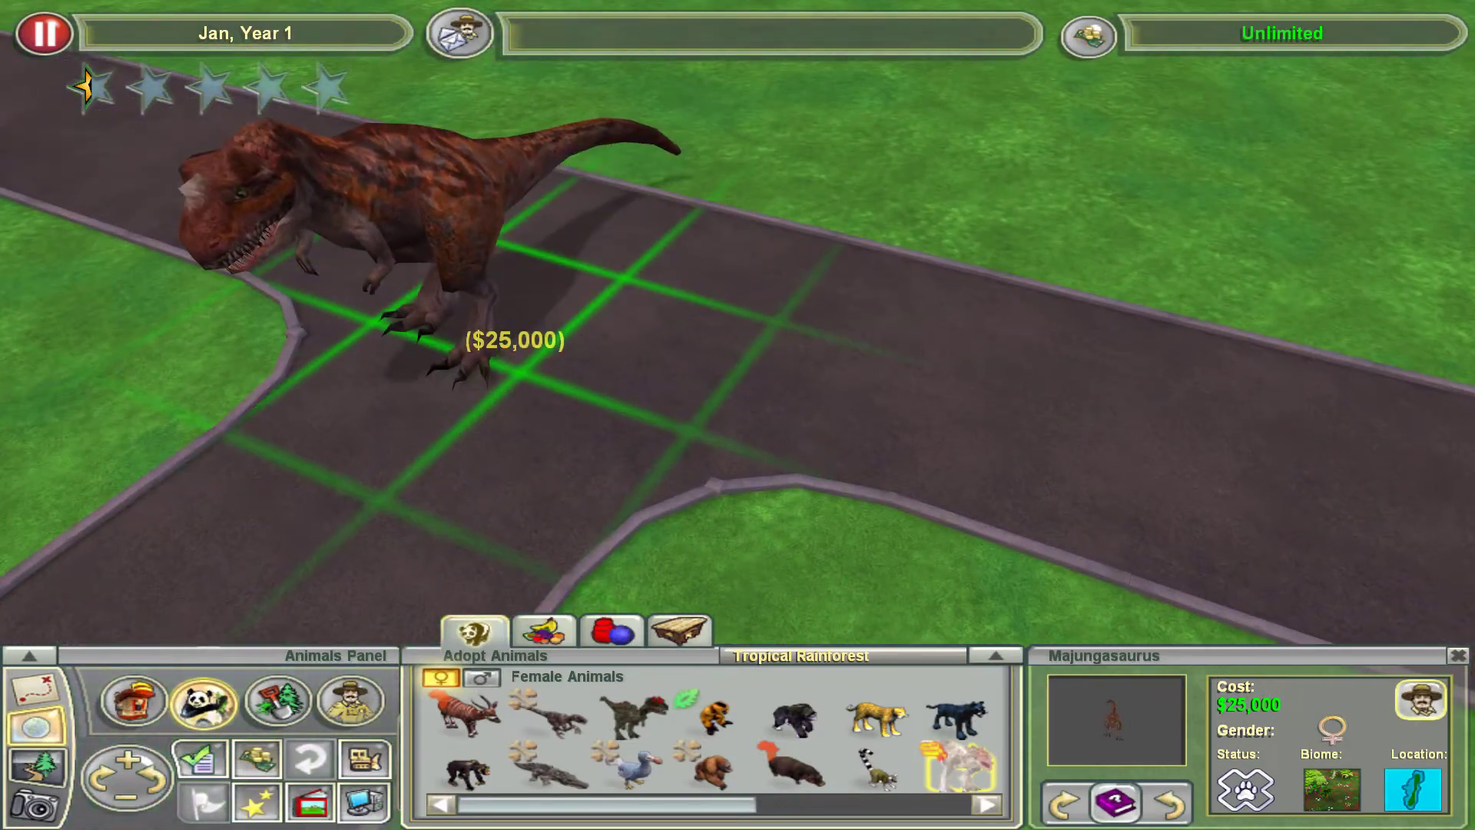
click(510, 342)
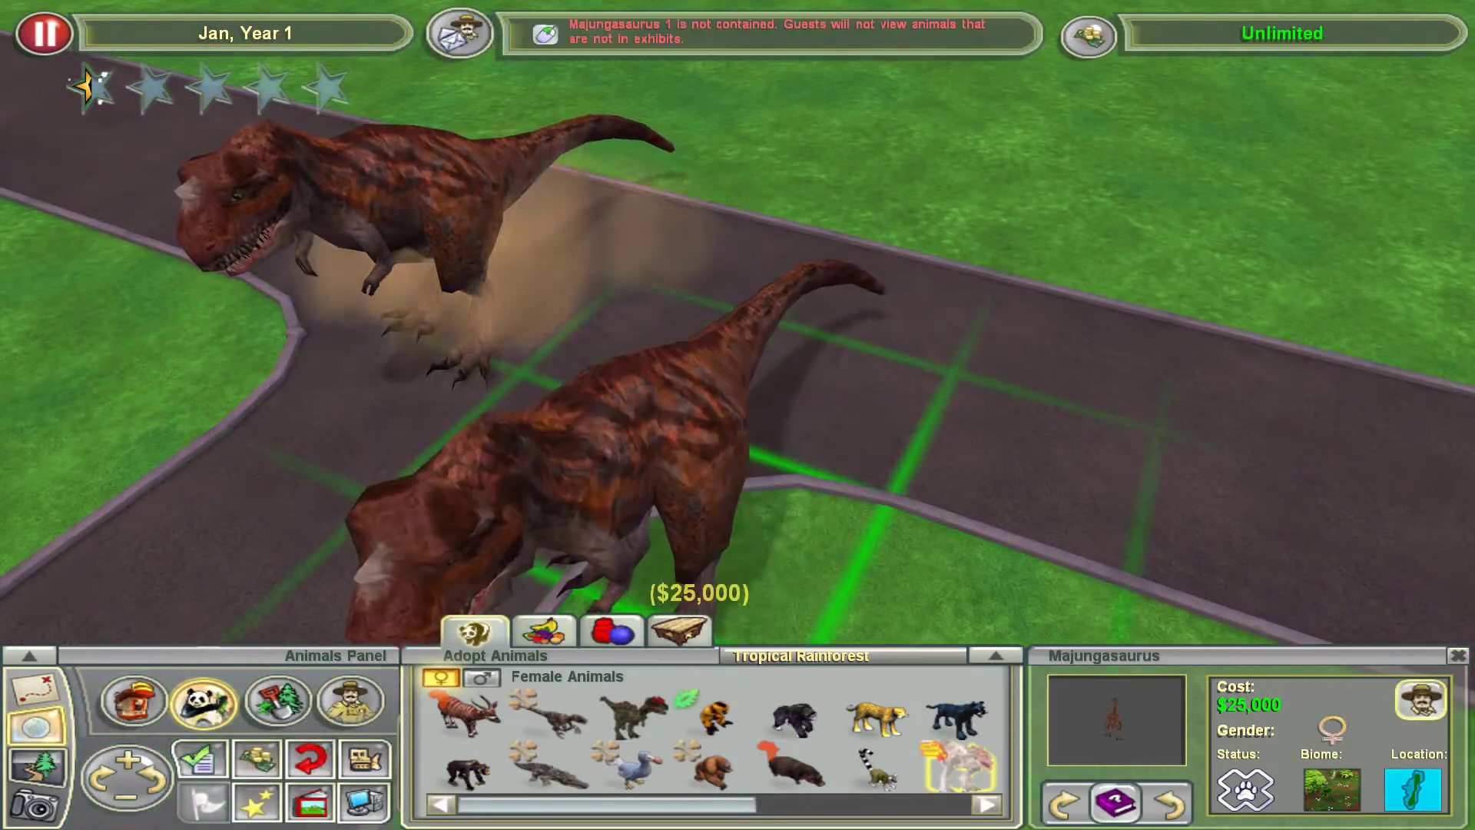
click(480, 679)
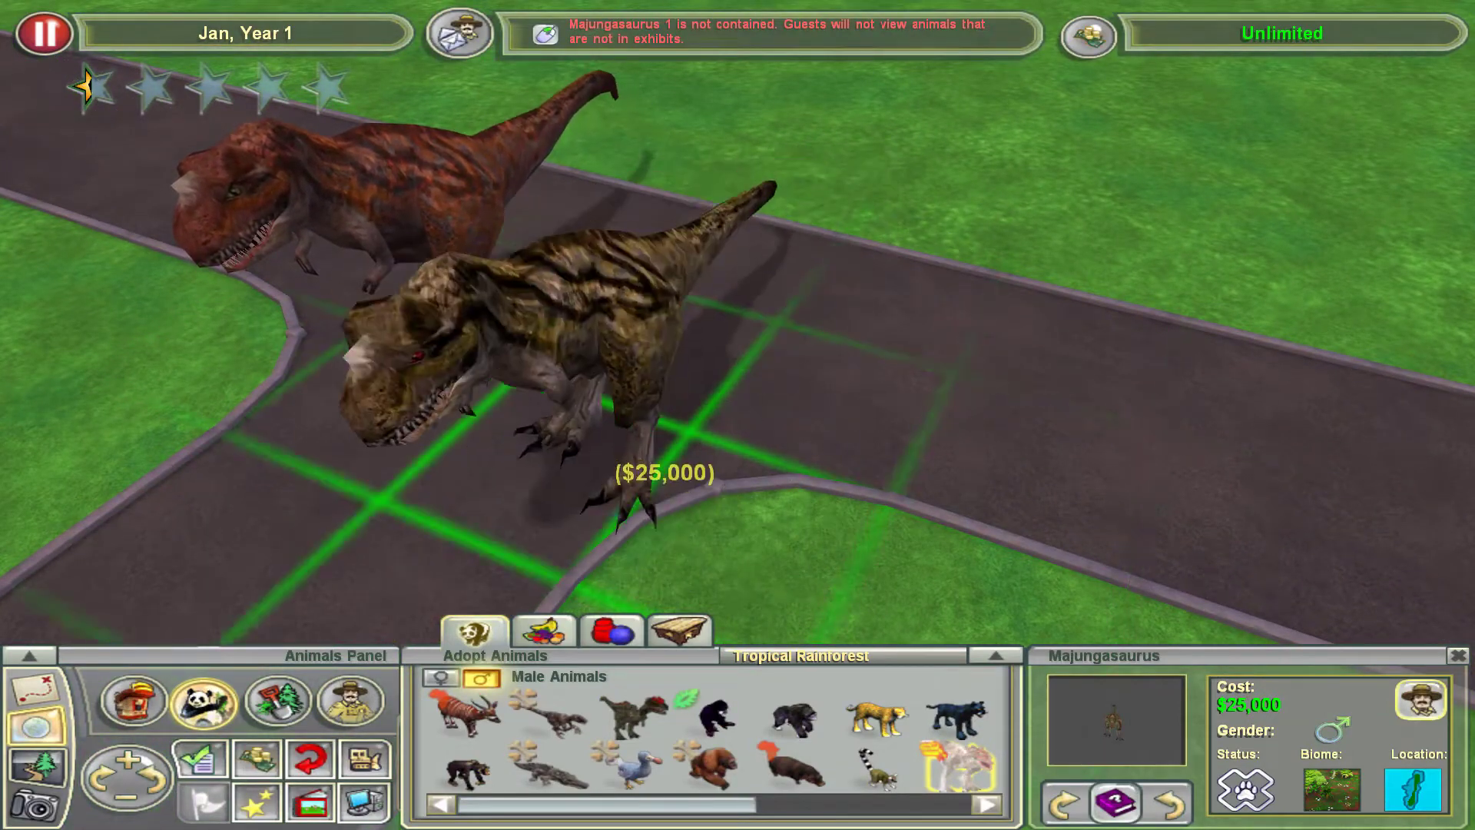
scroll(661, 492, up, 2)
scroll(661, 492, down, 1)
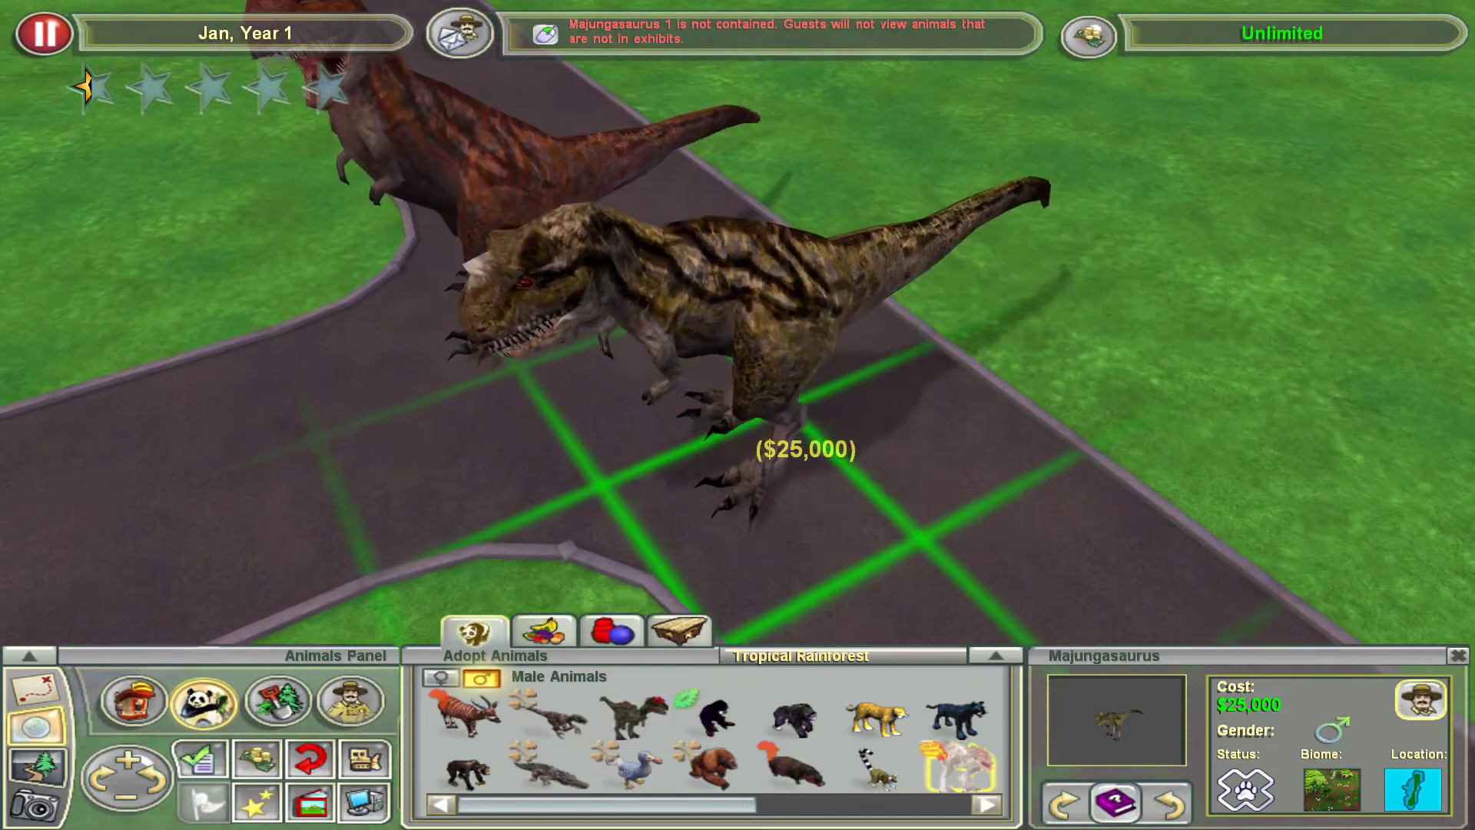
click(805, 430)
right_click(1165, 447)
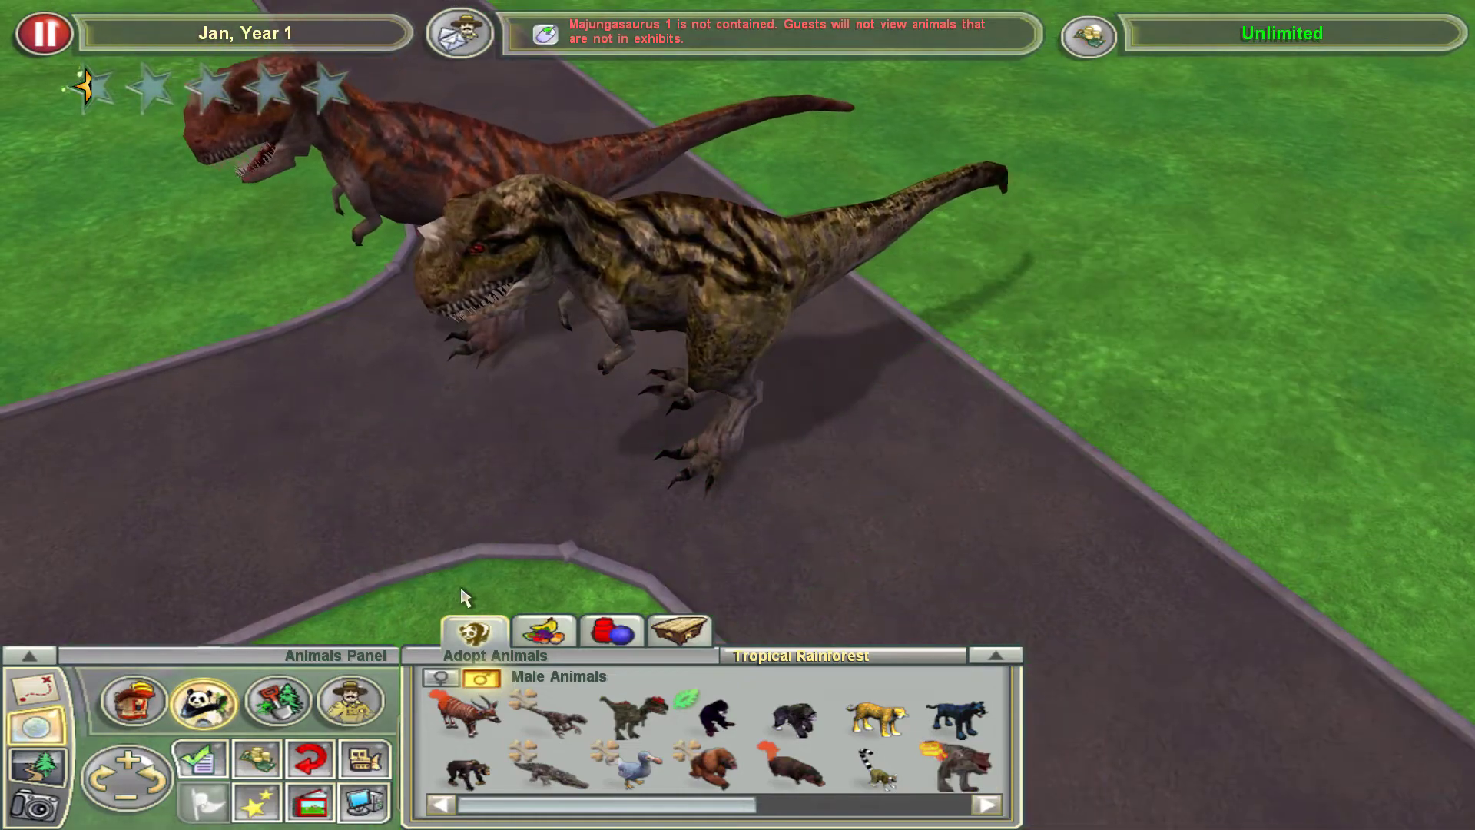
Examine both Majungasaurus textures up close in guest mode, return to the overhead view and exit the game.
click(37, 766)
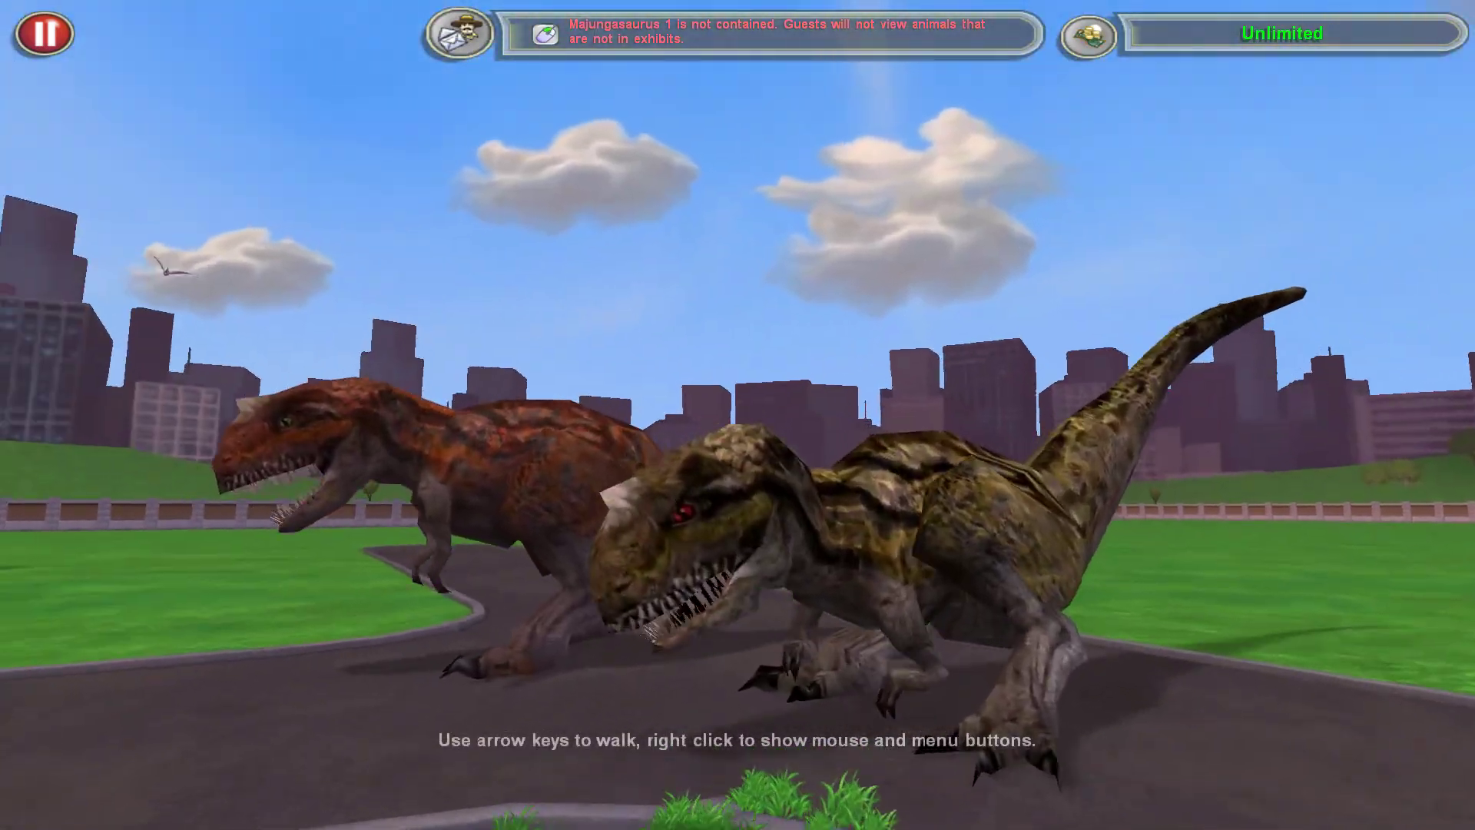
key(Up)
key(Left)
key(Down)
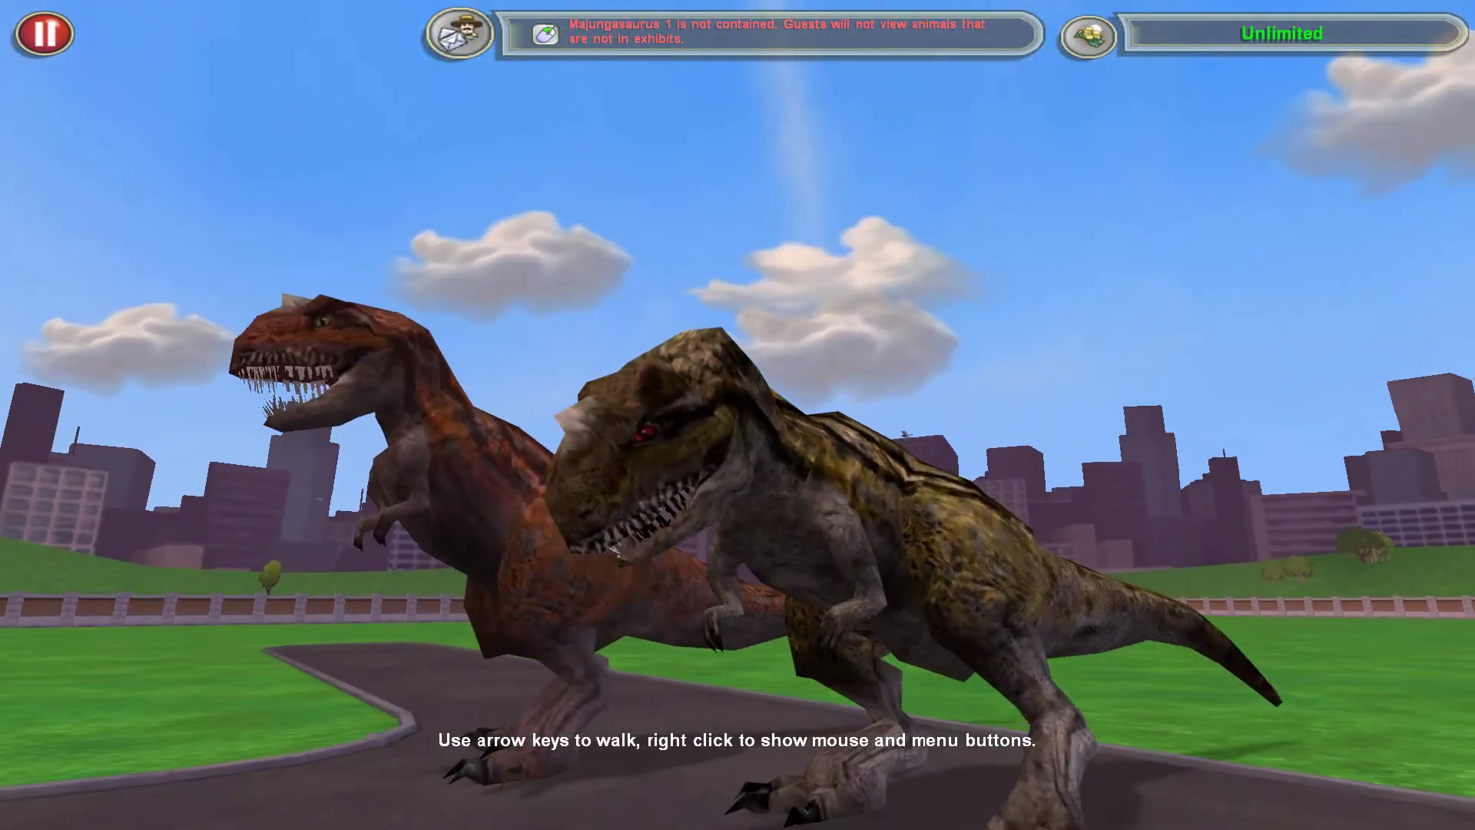
right_click(215, 684)
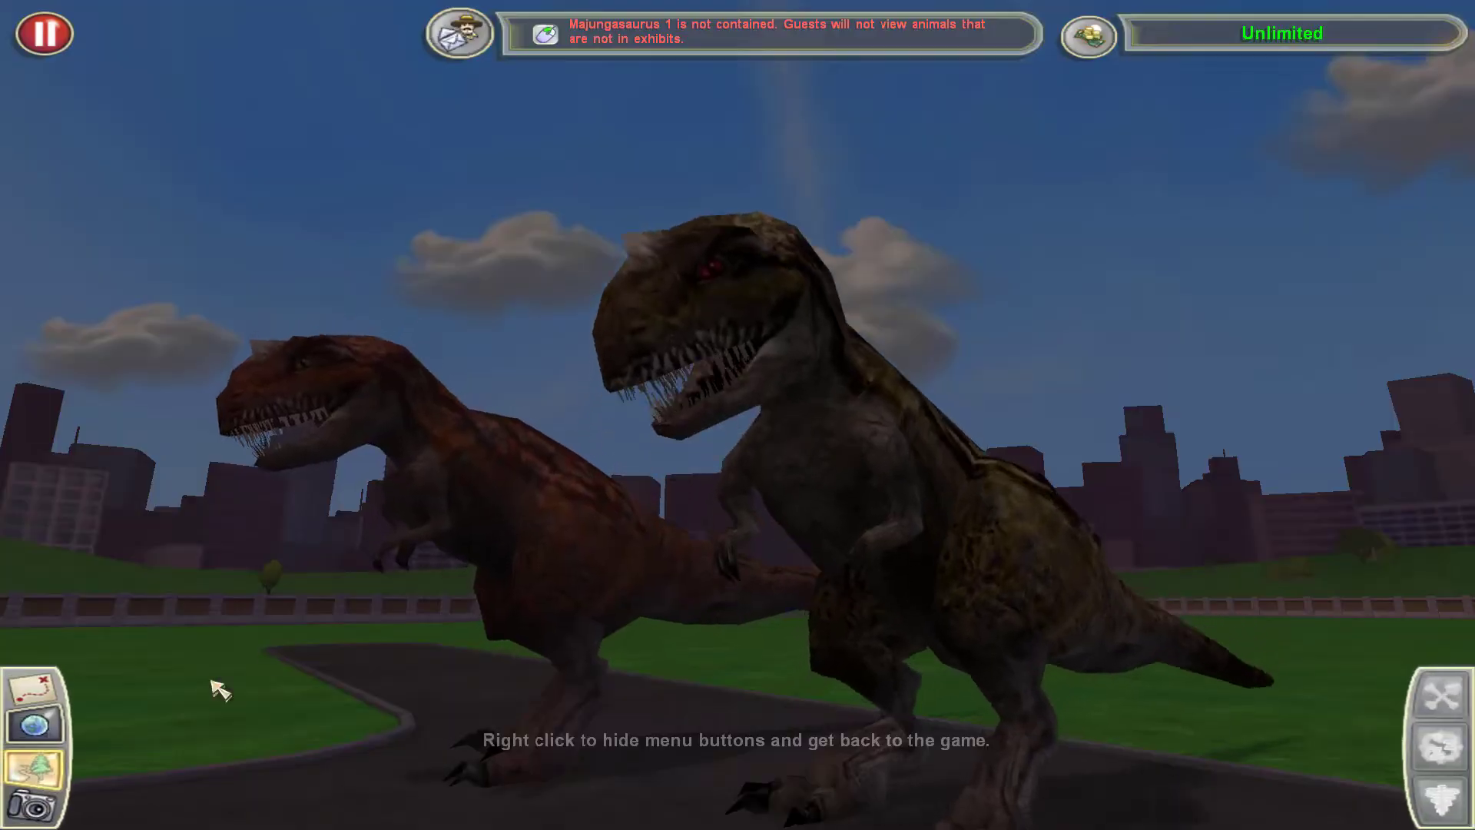
click(64, 715)
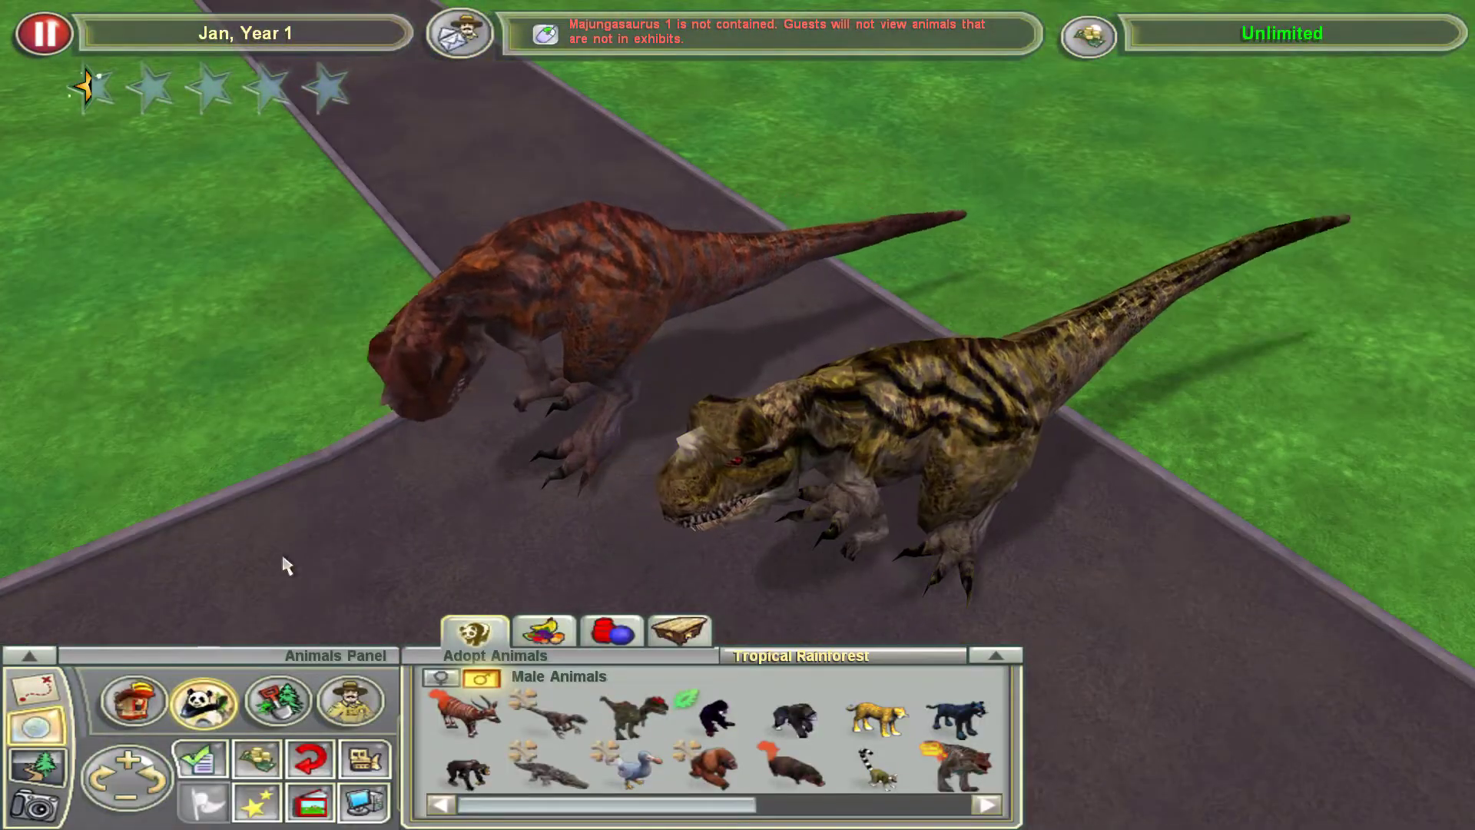
key(Escape)
click(752, 414)
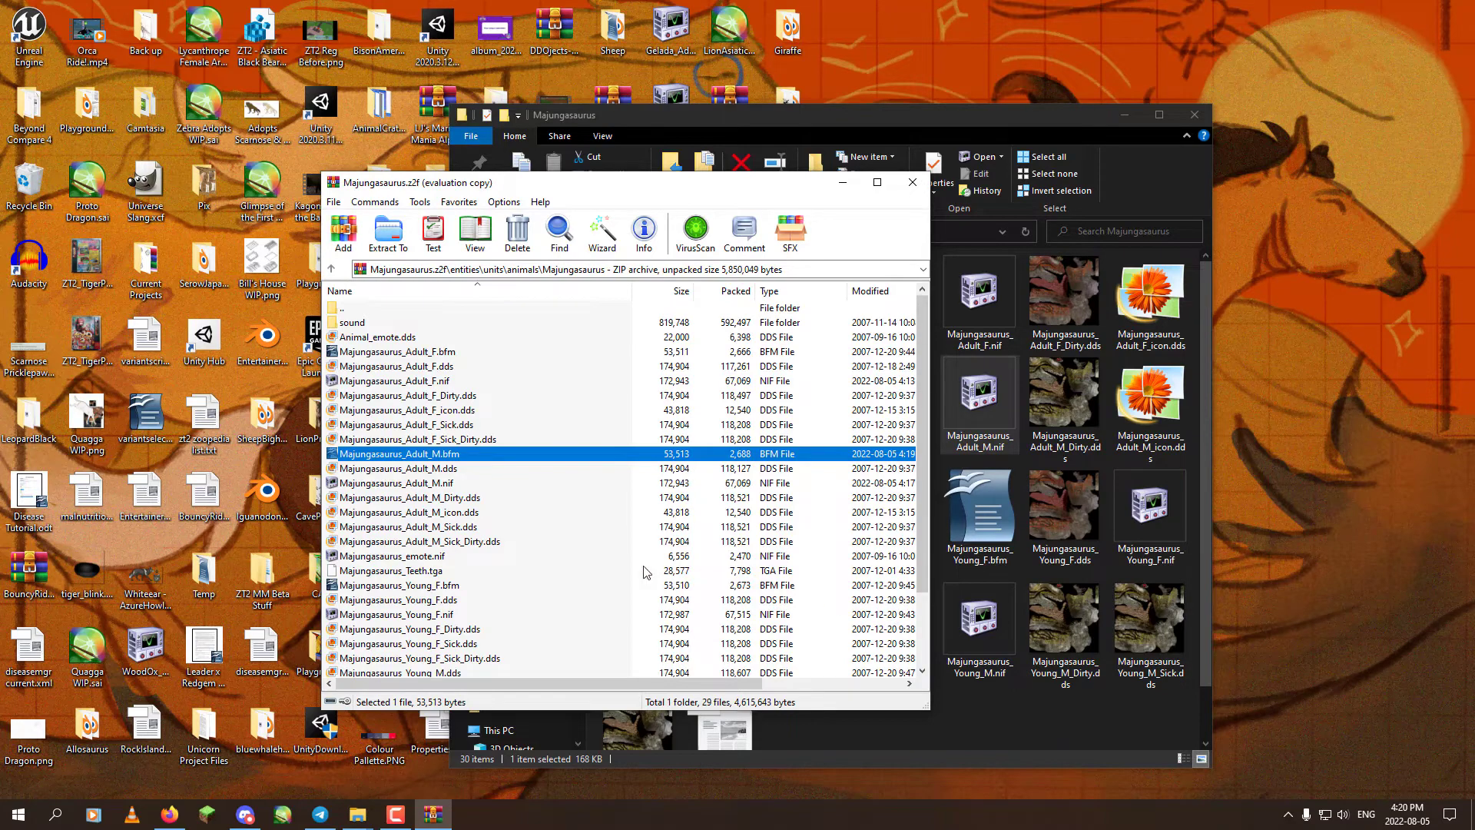
Open Majungasaurus_Adult_F.nif from the desktop Majungasaurus folder in NifSkope and make the block list's values visible.
drag(642, 194, 427, 215)
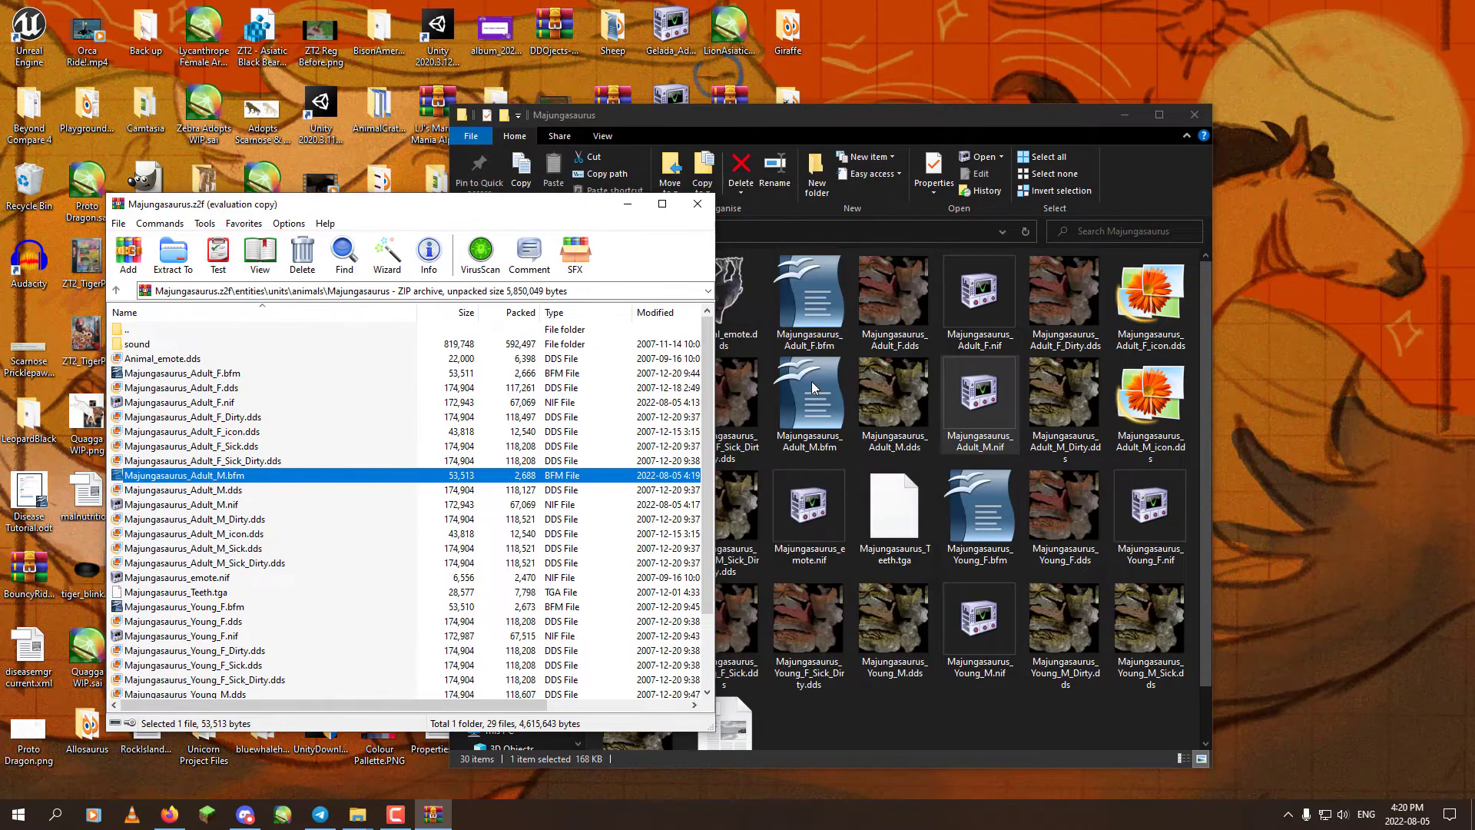
click(942, 724)
double_click(979, 294)
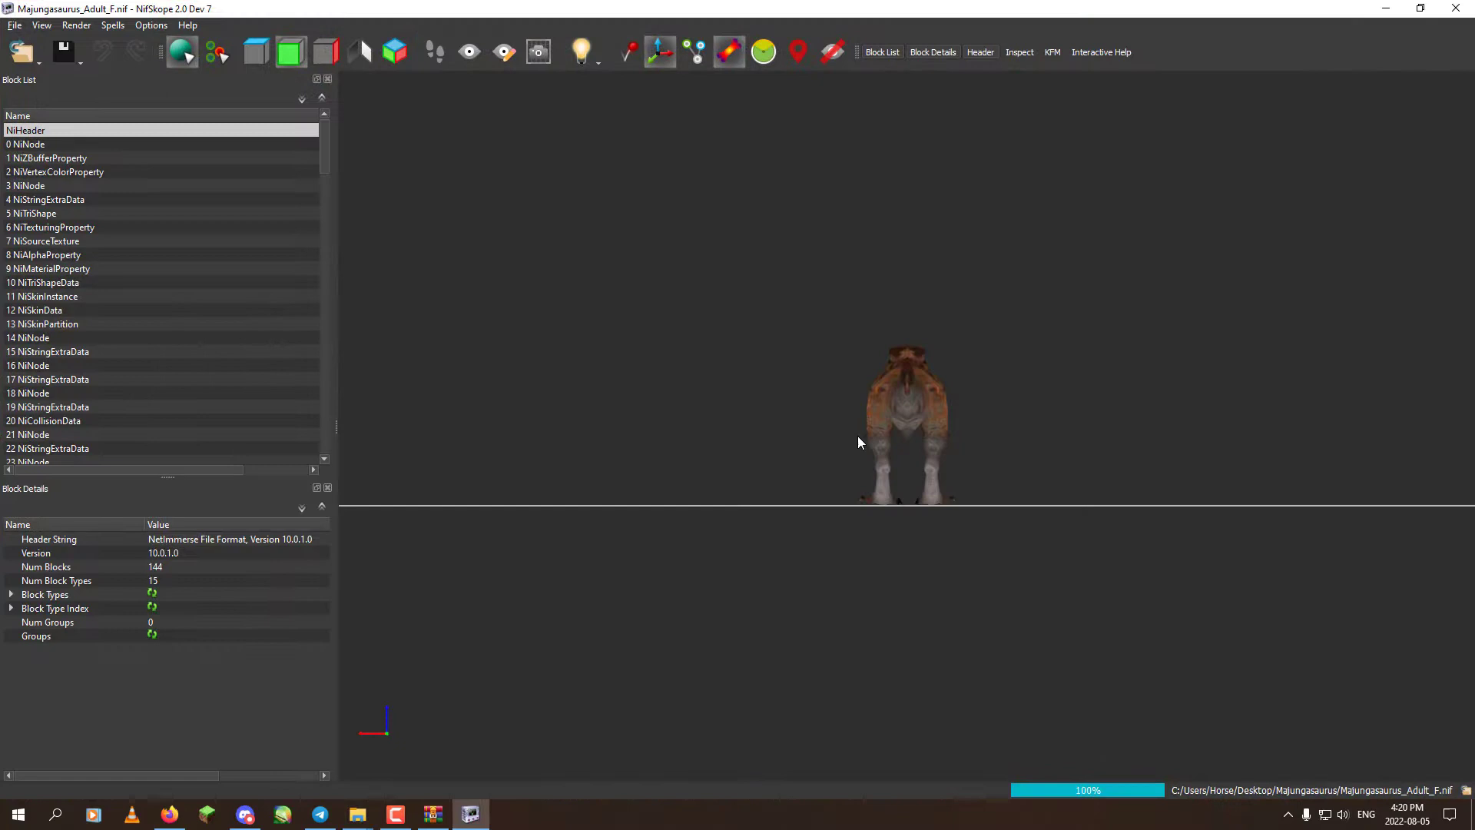
drag(827, 484, 964, 493)
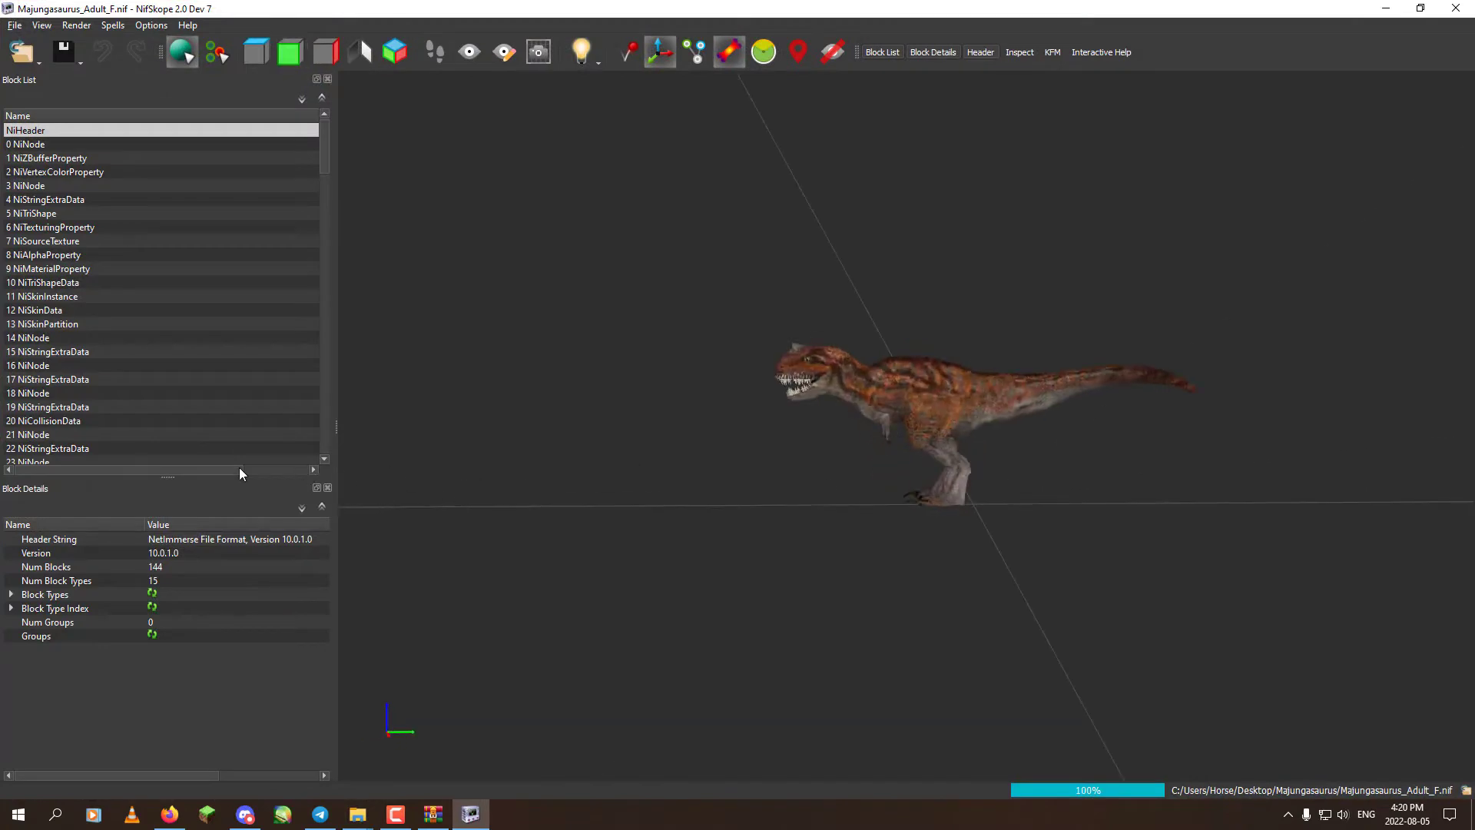
drag(238, 468, 311, 468)
double_click(239, 116)
drag(590, 460, 669, 435)
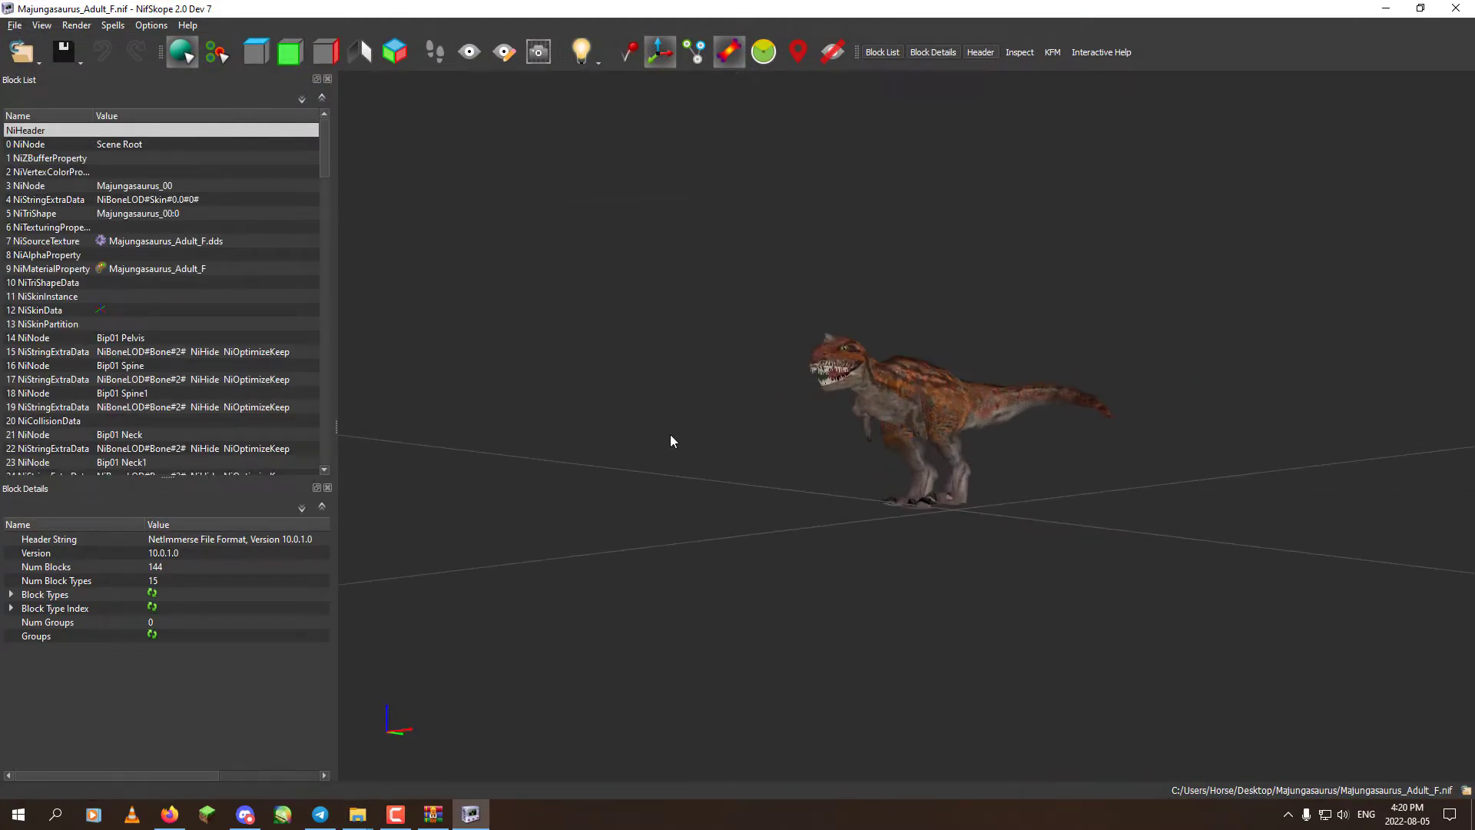
Set Has Decal 0 Texture to yes on the NiTexturingProperty and add a NiSourceTexture as the decal's source.
click(161, 227)
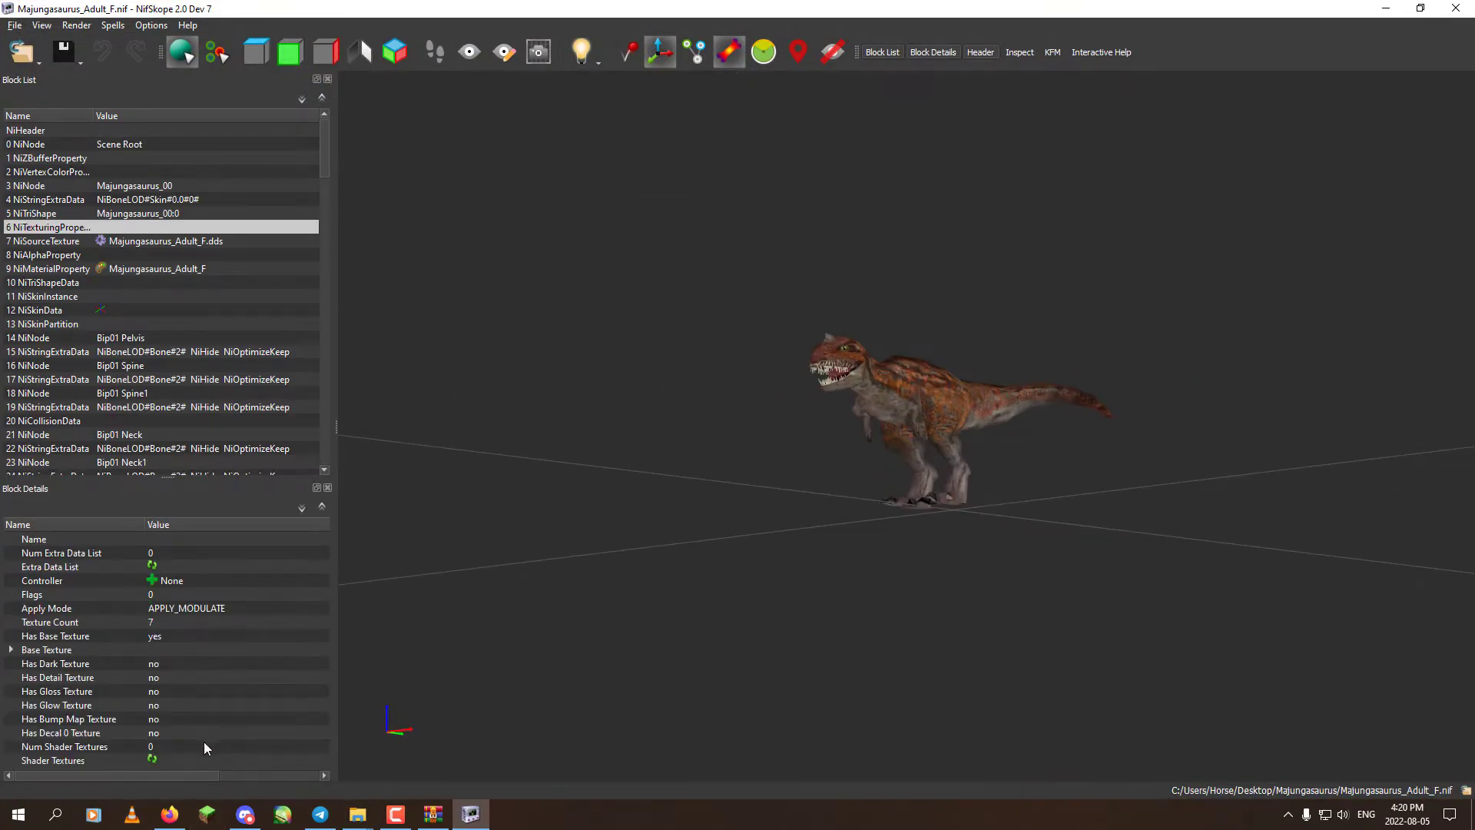
double_click(163, 733)
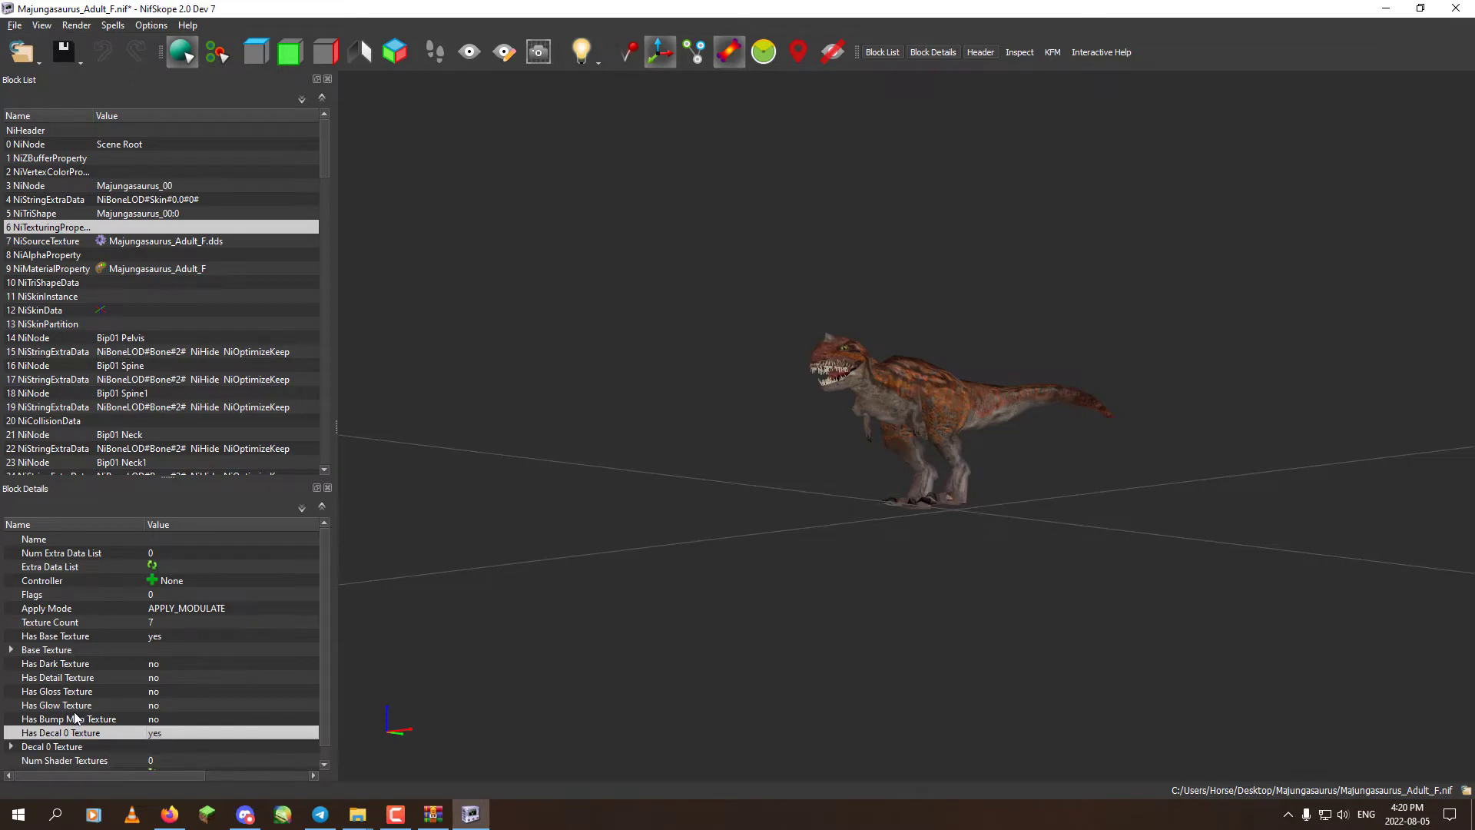
click(11, 746)
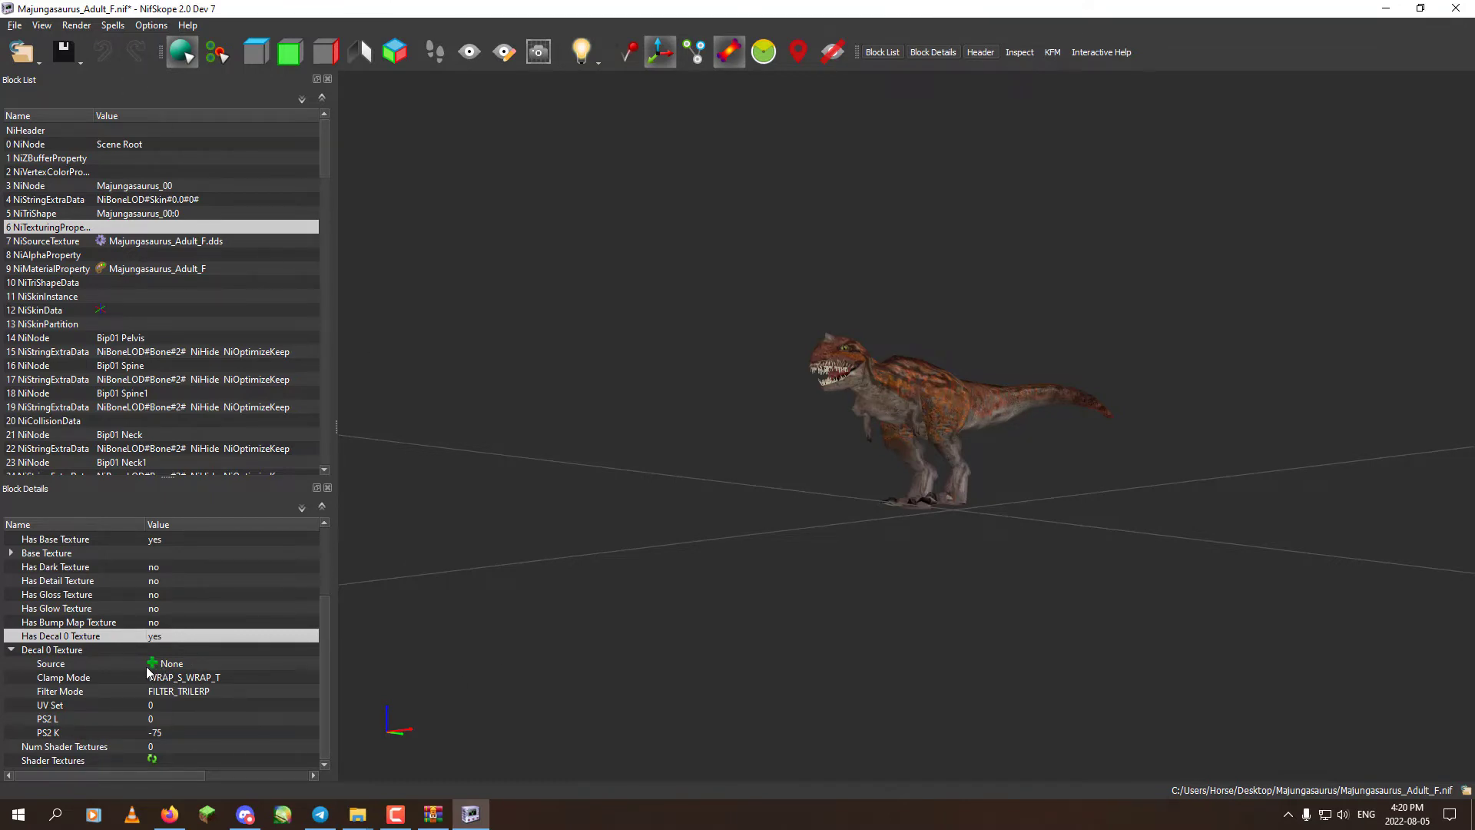
click(152, 664)
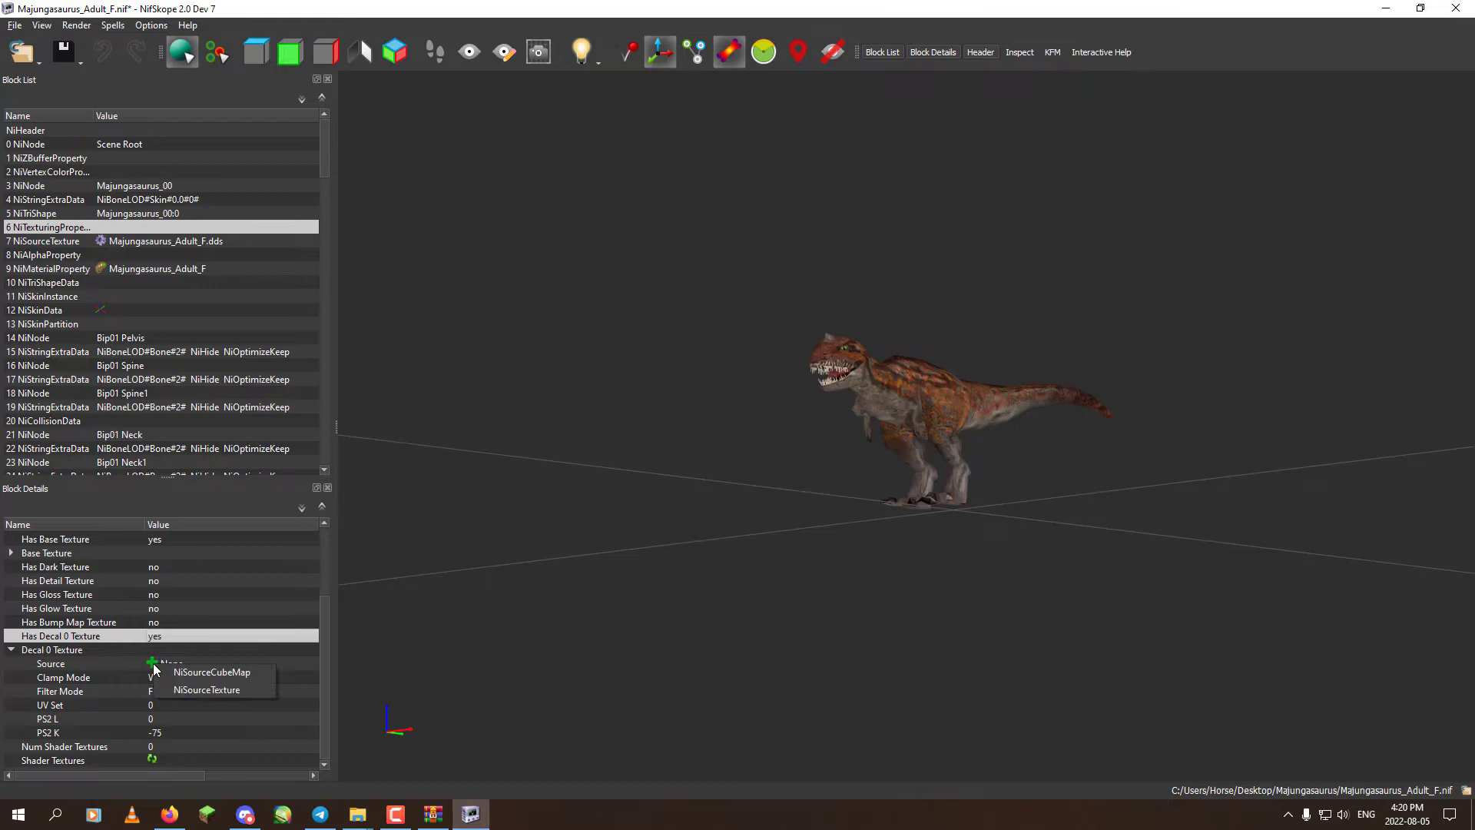
click(196, 689)
Set the blank NiSourceTexture's file name to tiger_blink.dds from the desktop Dracorex folder.
click(127, 255)
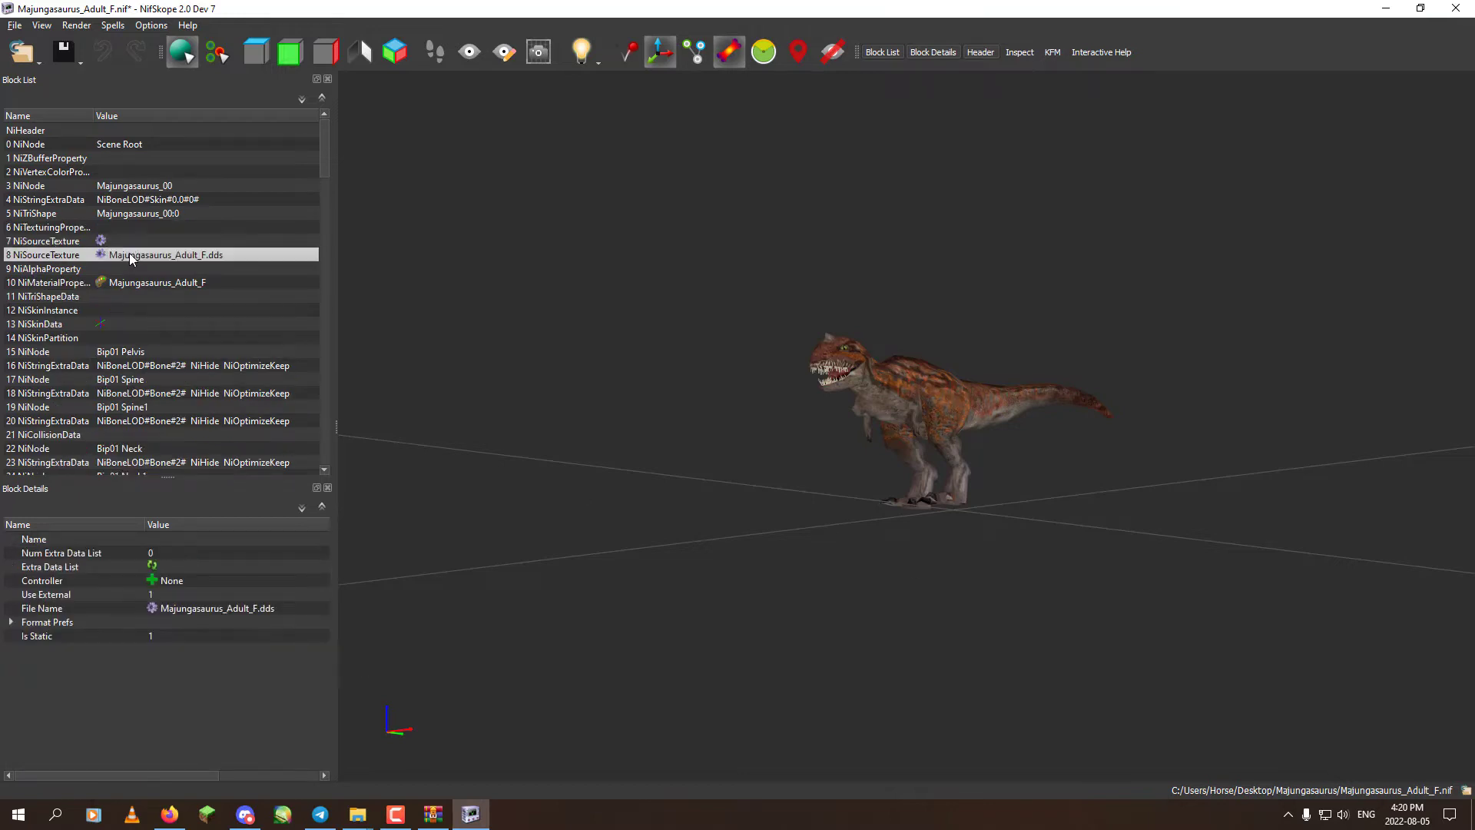
click(129, 241)
click(228, 257)
click(131, 242)
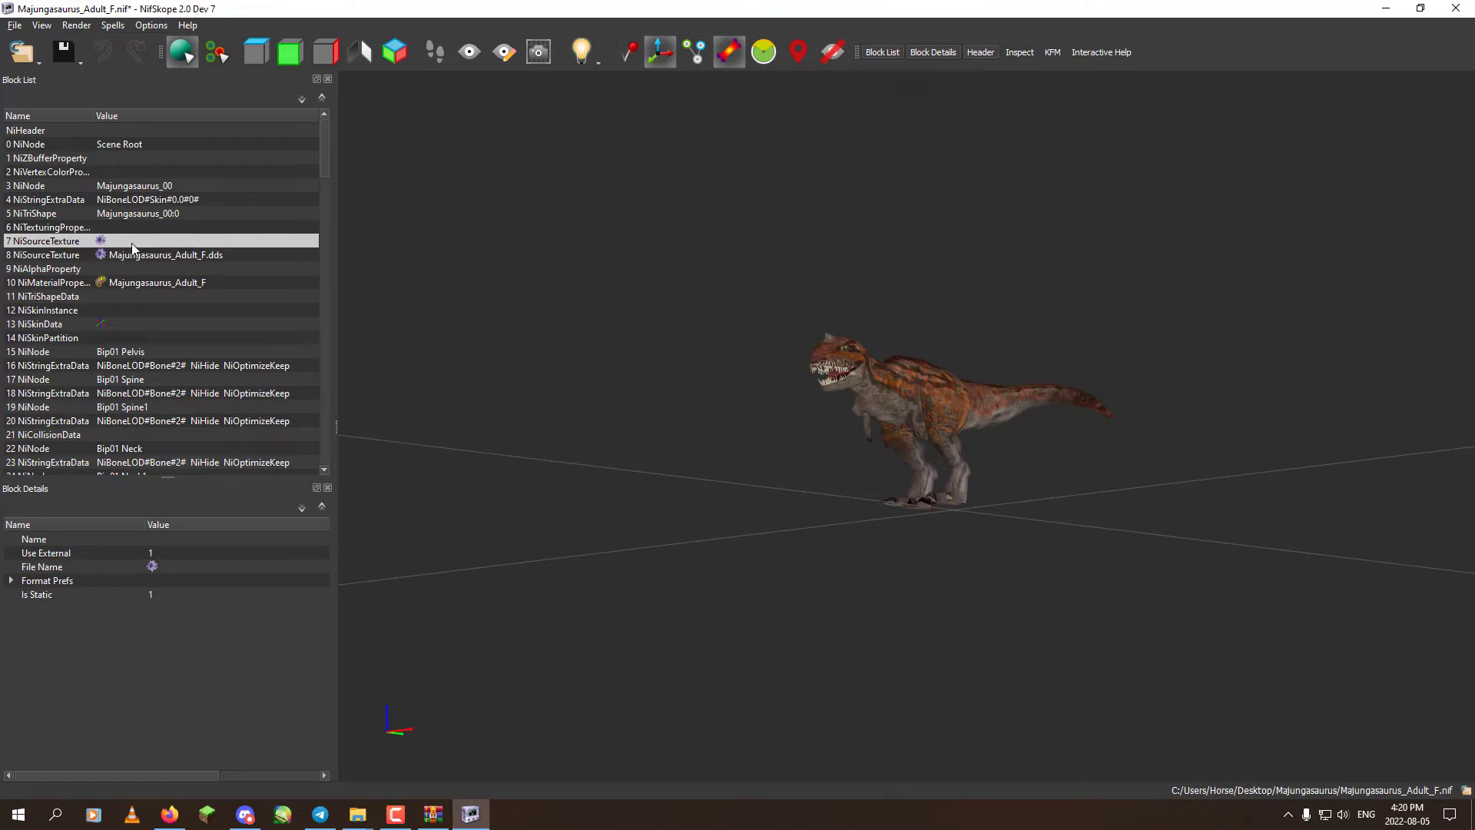
click(152, 567)
scroll(380, 248, down, 3)
click(615, 311)
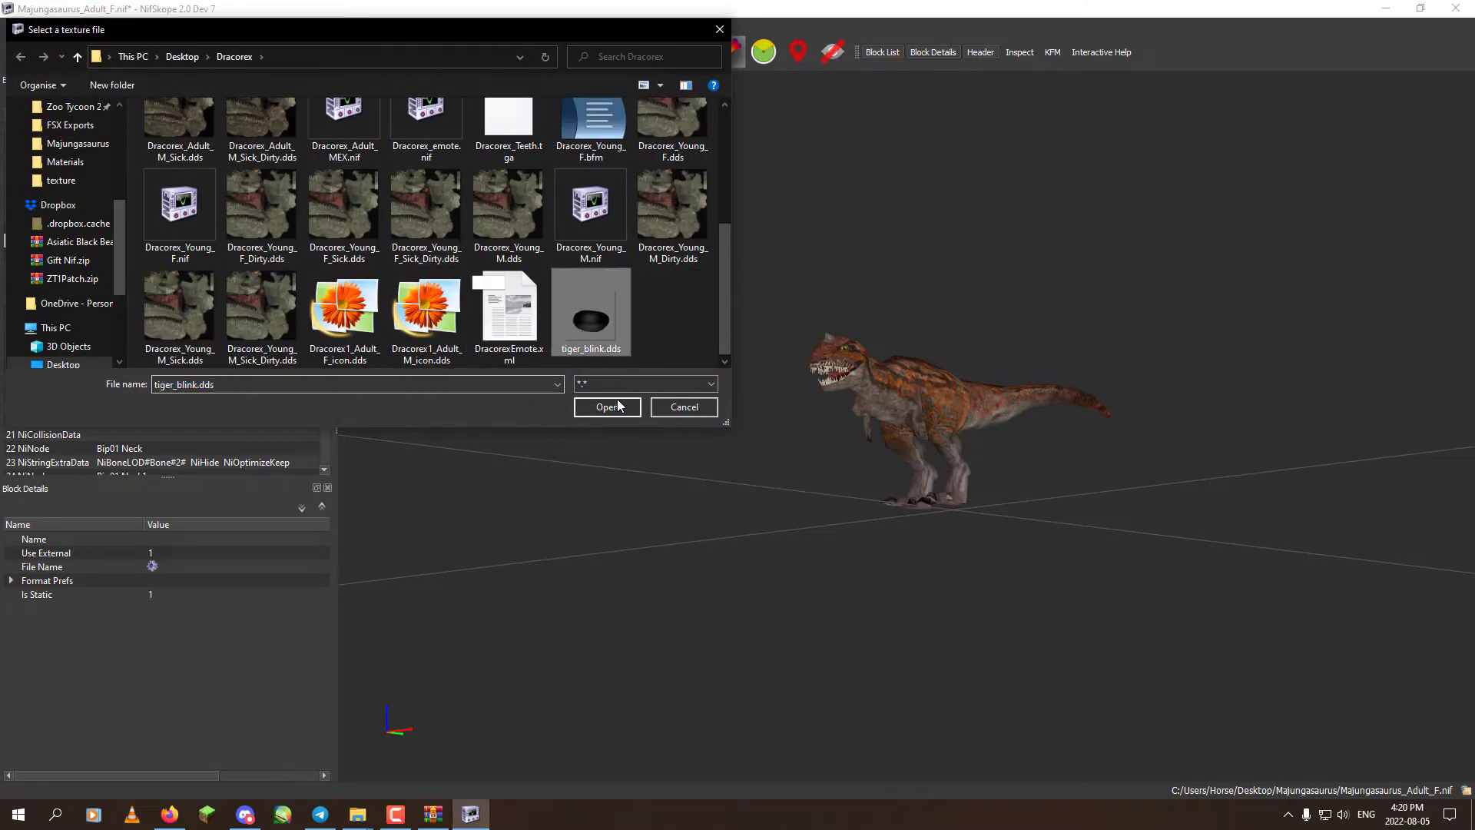
click(603, 409)
Check the decal on the 3D model, save Majungasaurus_Adult_F.nif and close it.
scroll(1004, 464, up, 5)
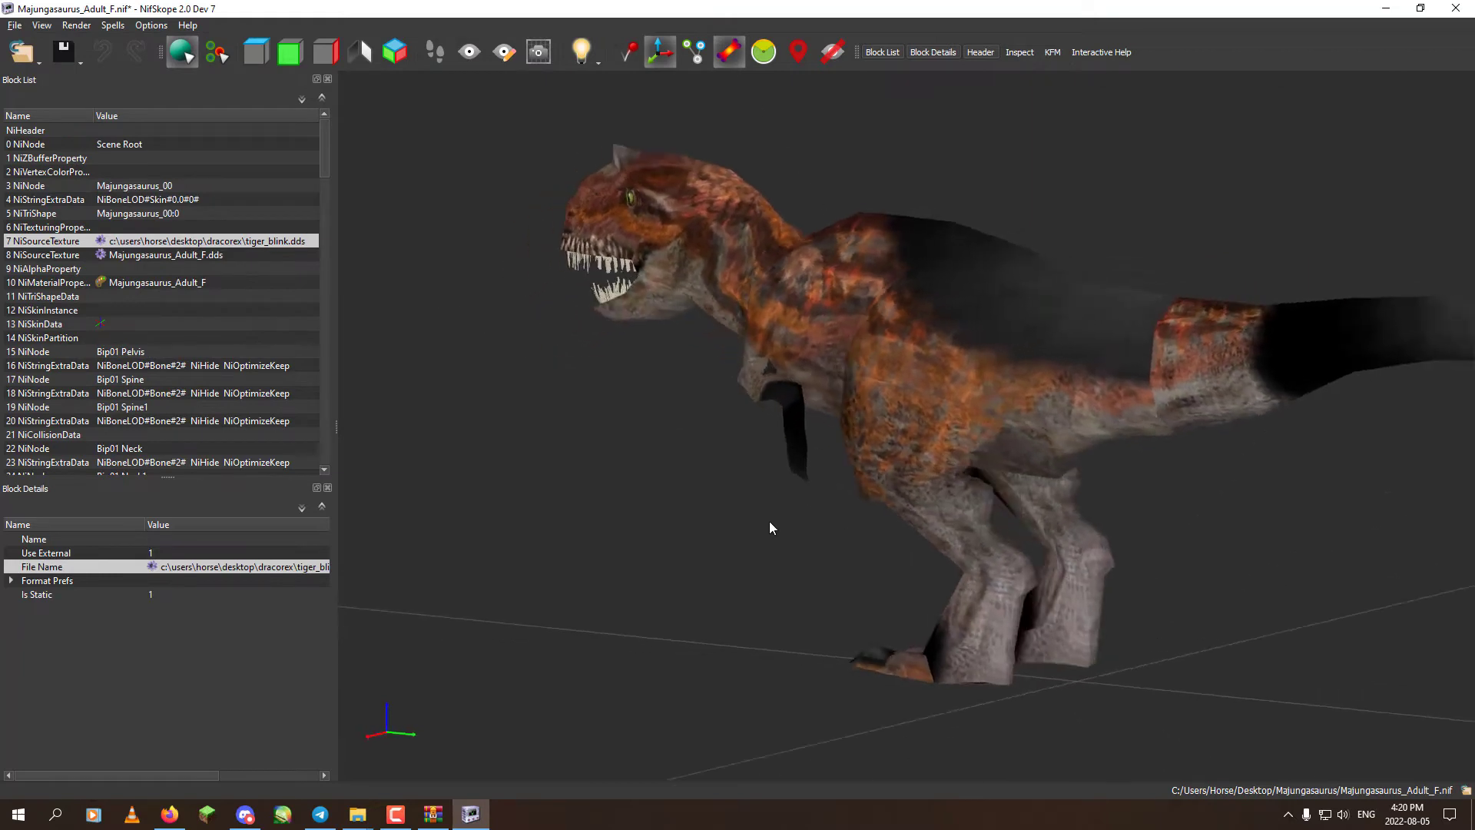
drag(771, 528, 908, 527)
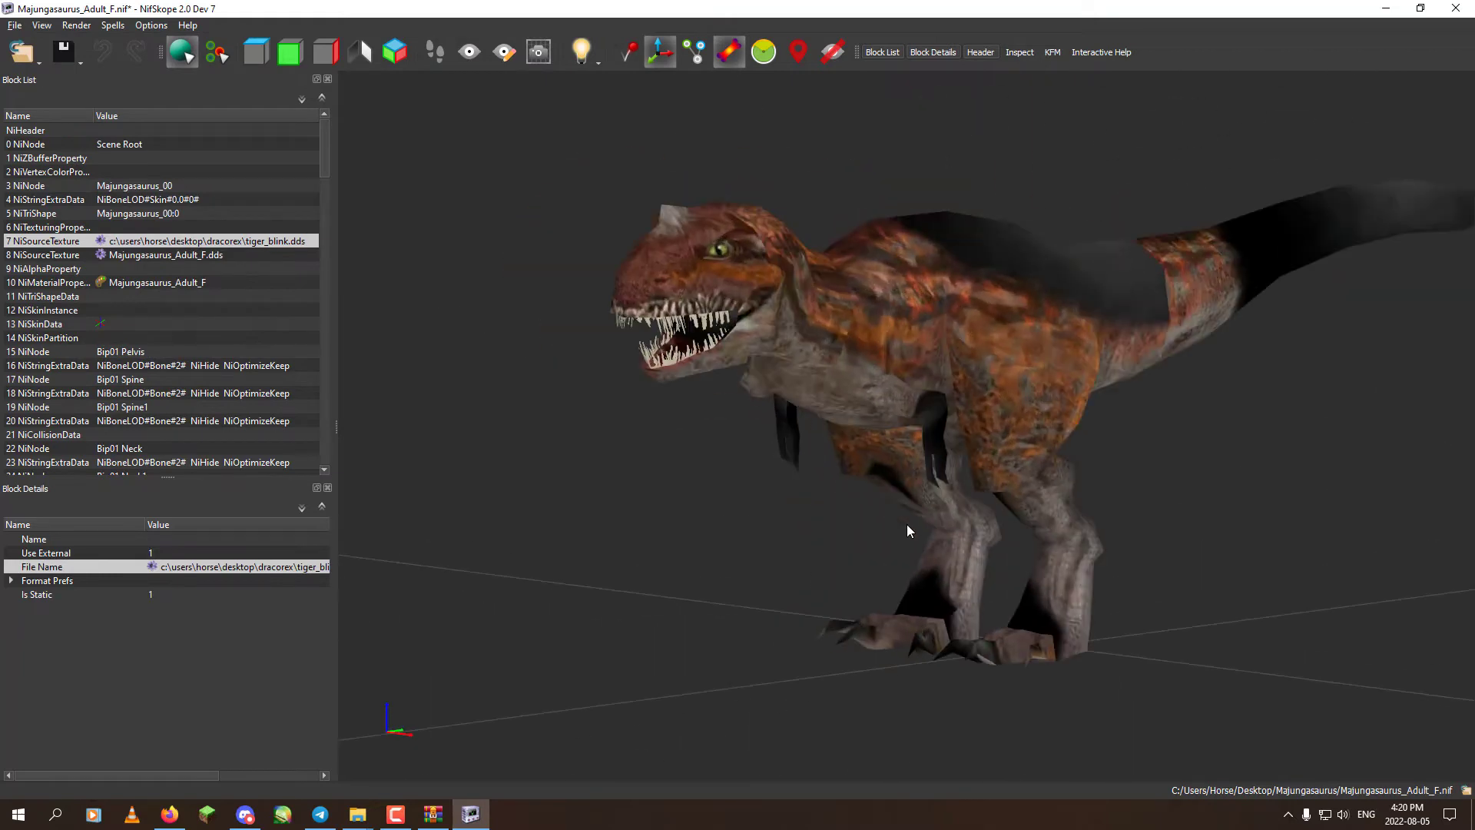
click(16, 25)
click(46, 153)
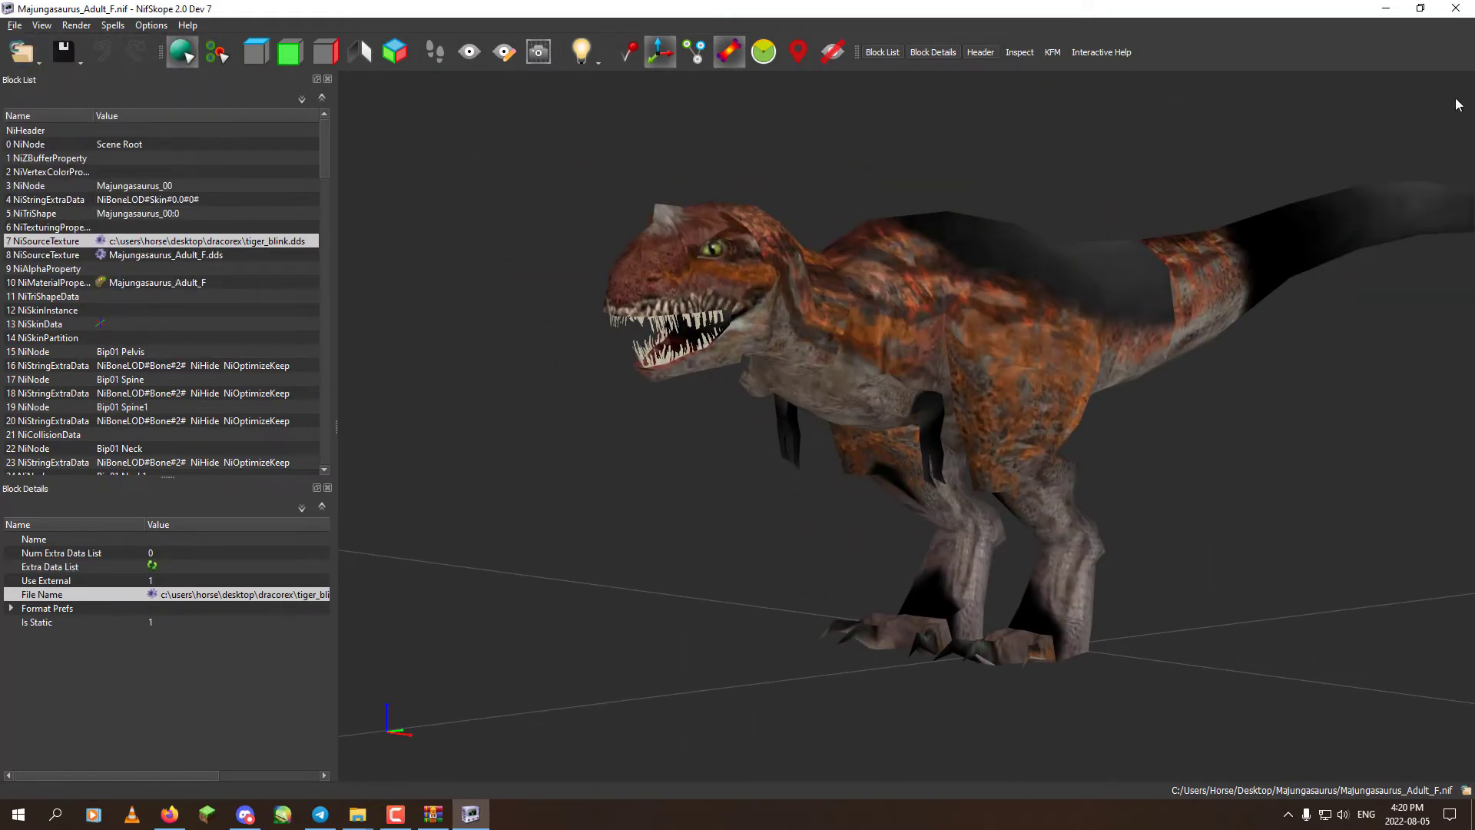
click(1454, 9)
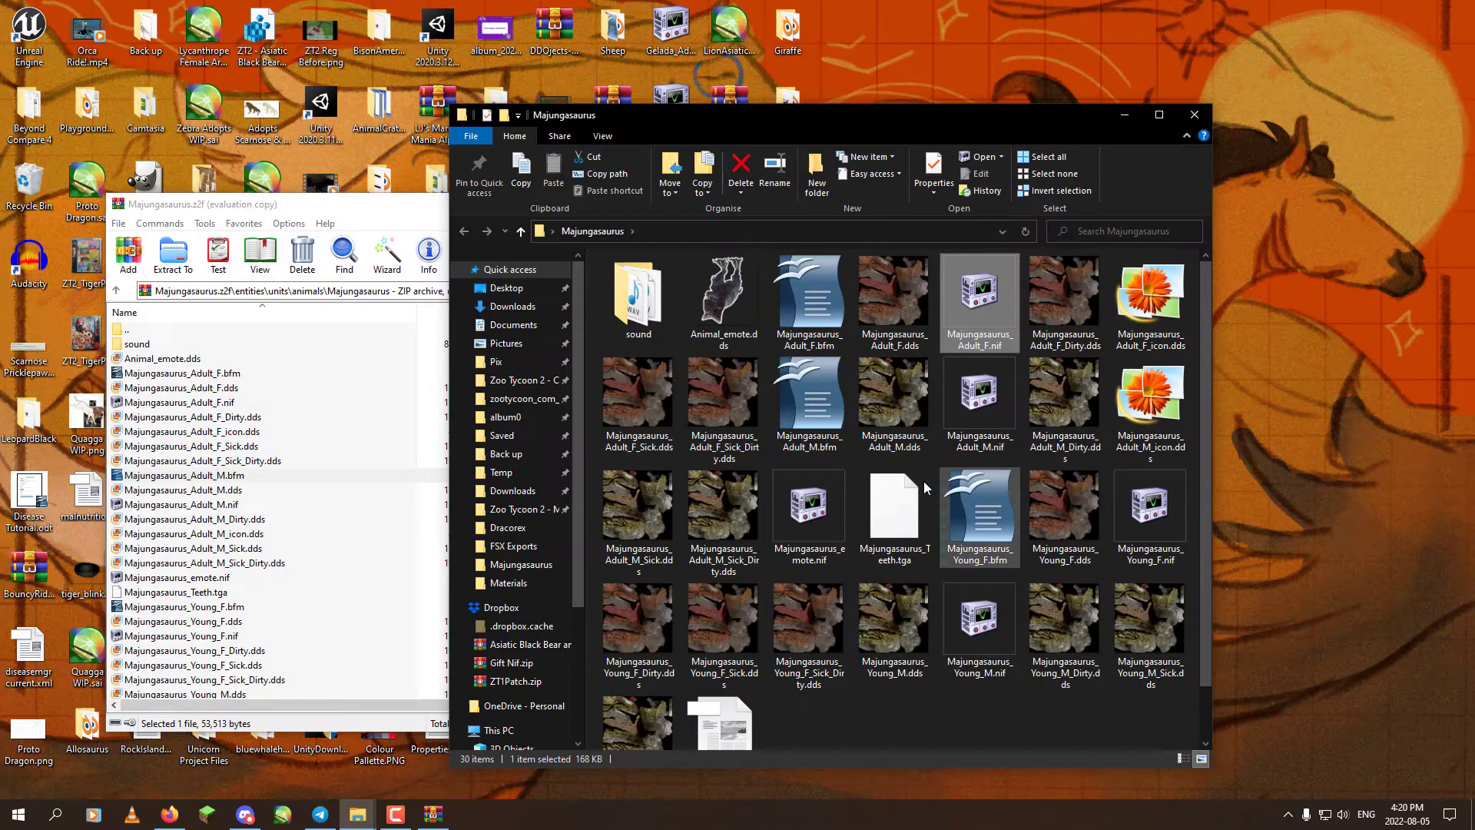
Open Majungasaurus_Adult_F.nif from the Majungasaurus folder with NifSkope 1.1.3.exe.
right_click(983, 296)
mouse_move(895, 387)
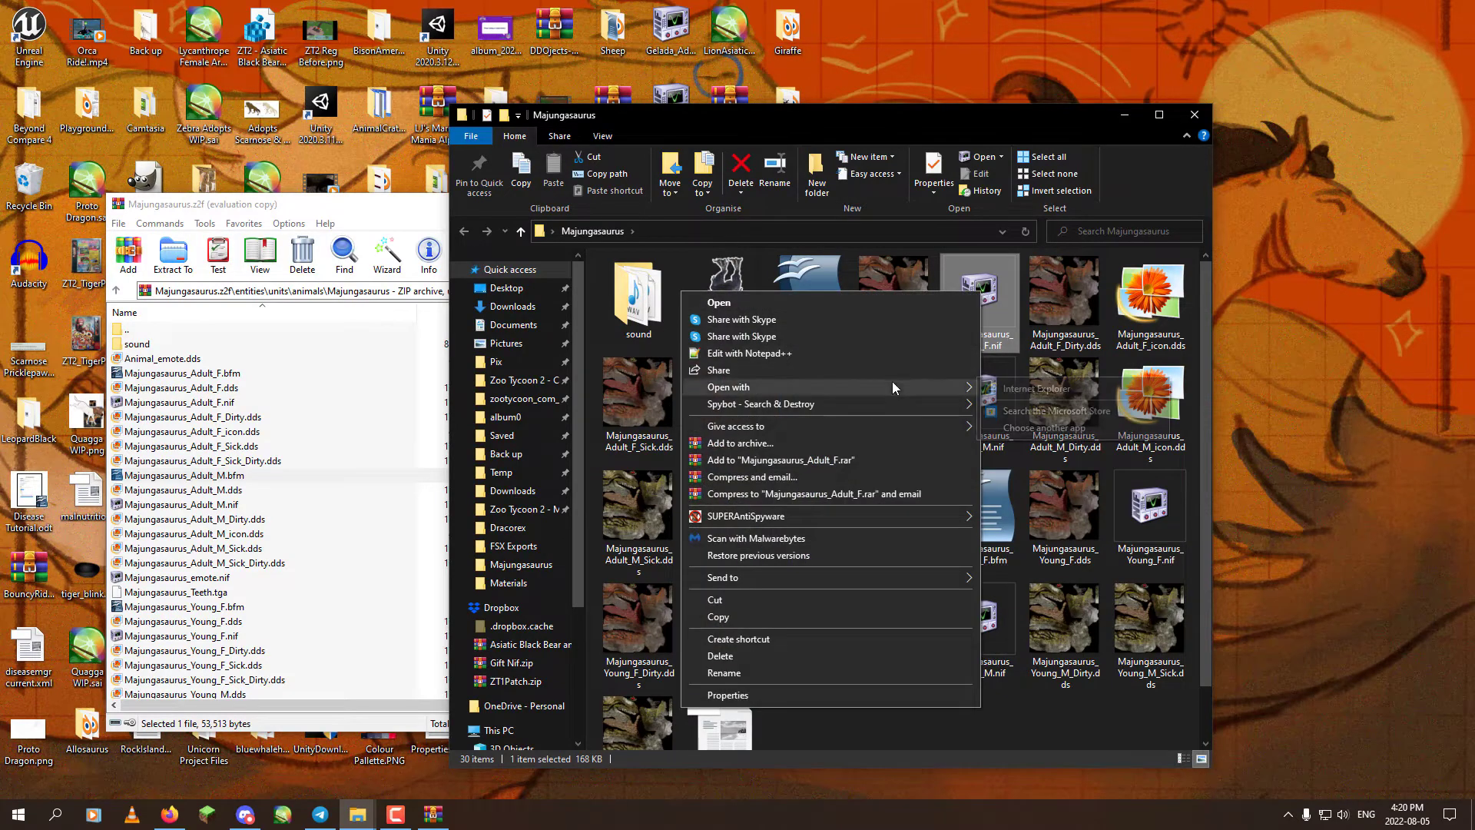
click(1031, 427)
click(674, 436)
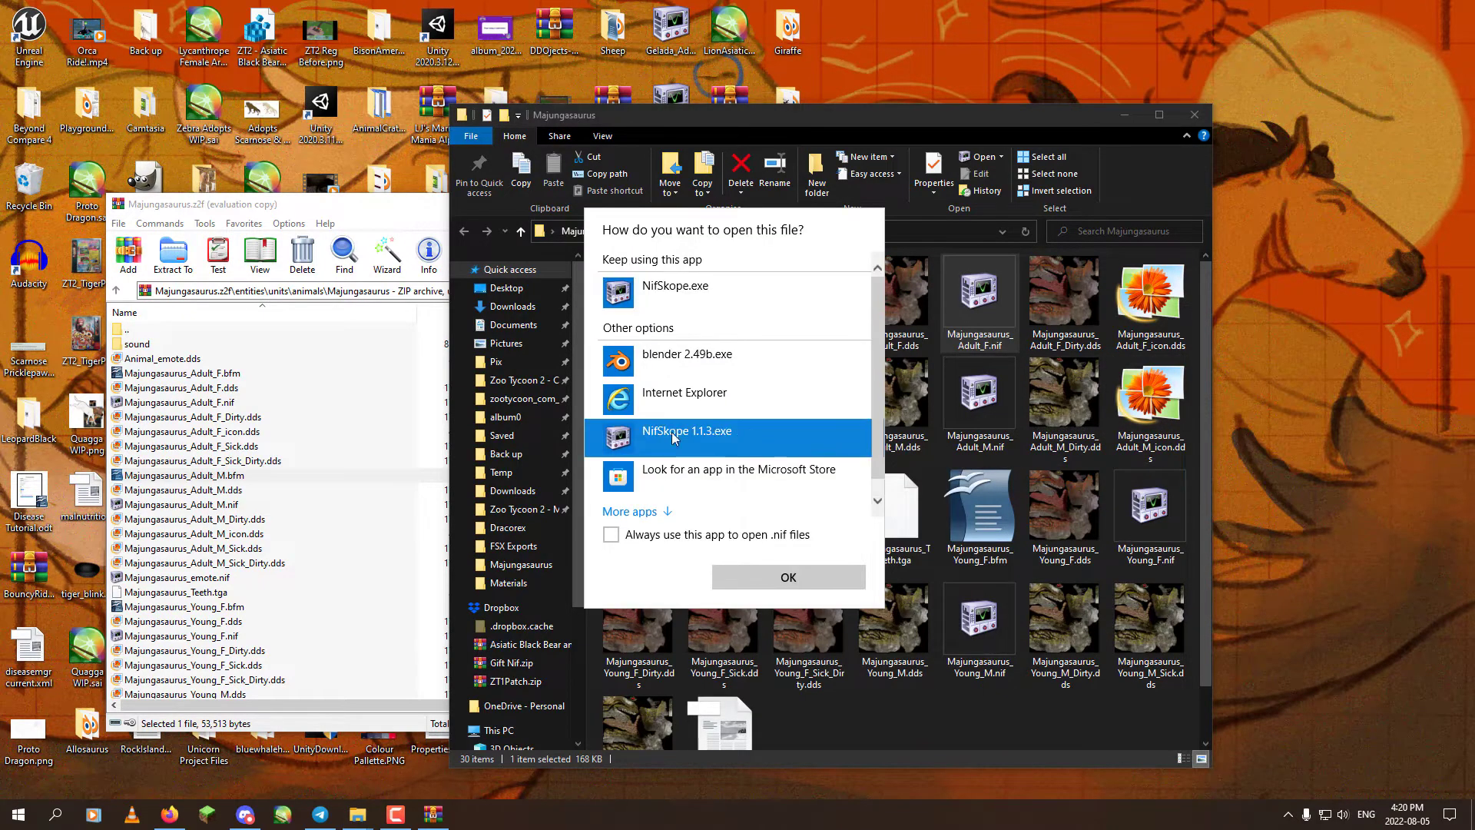
click(768, 577)
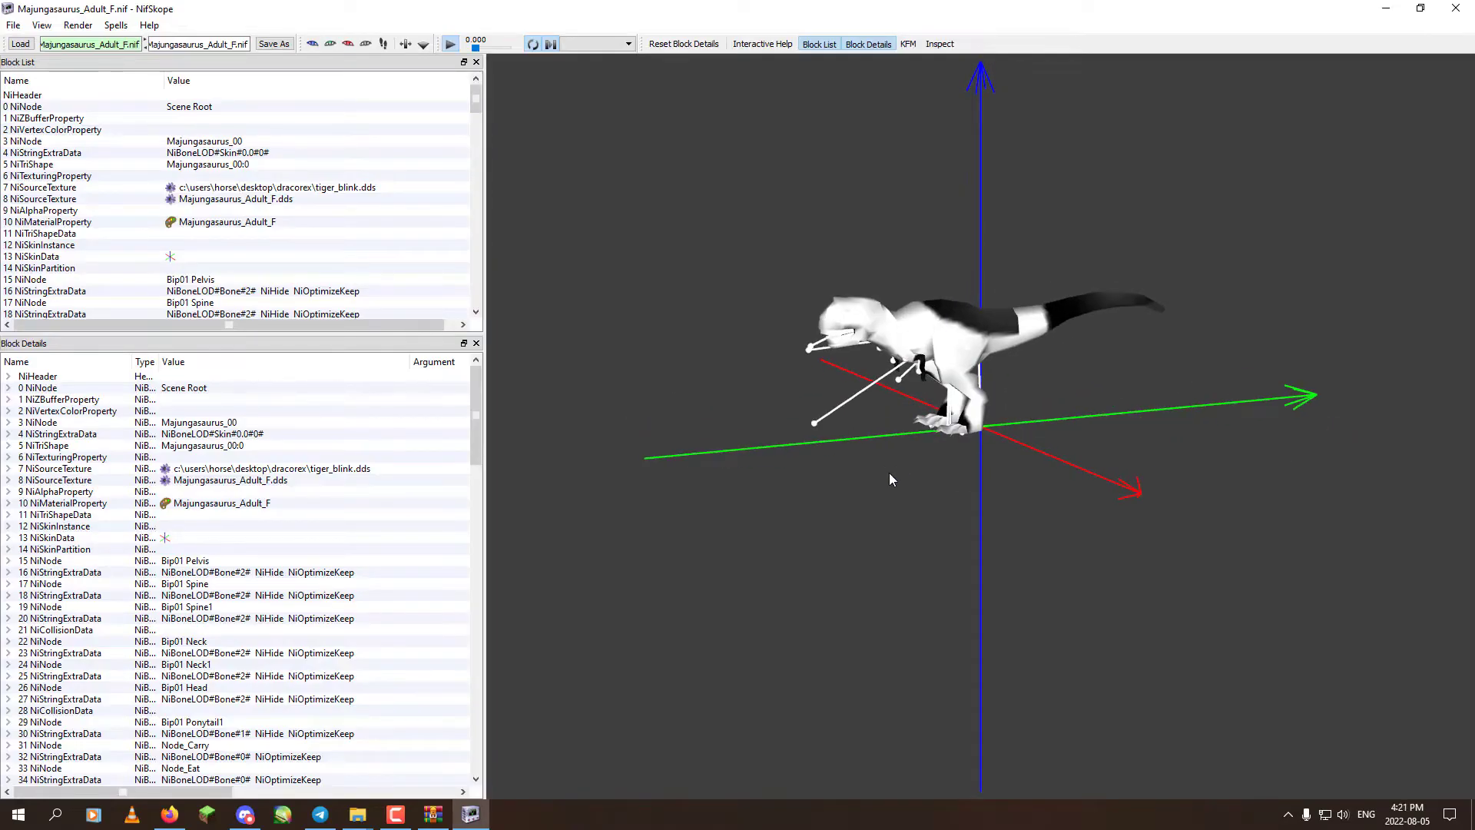
Open the UV editor for the Majungasaurus_00:0 body mesh and move its window clear of the block list.
drag(890, 474, 899, 468)
scroll(899, 469, up, 3)
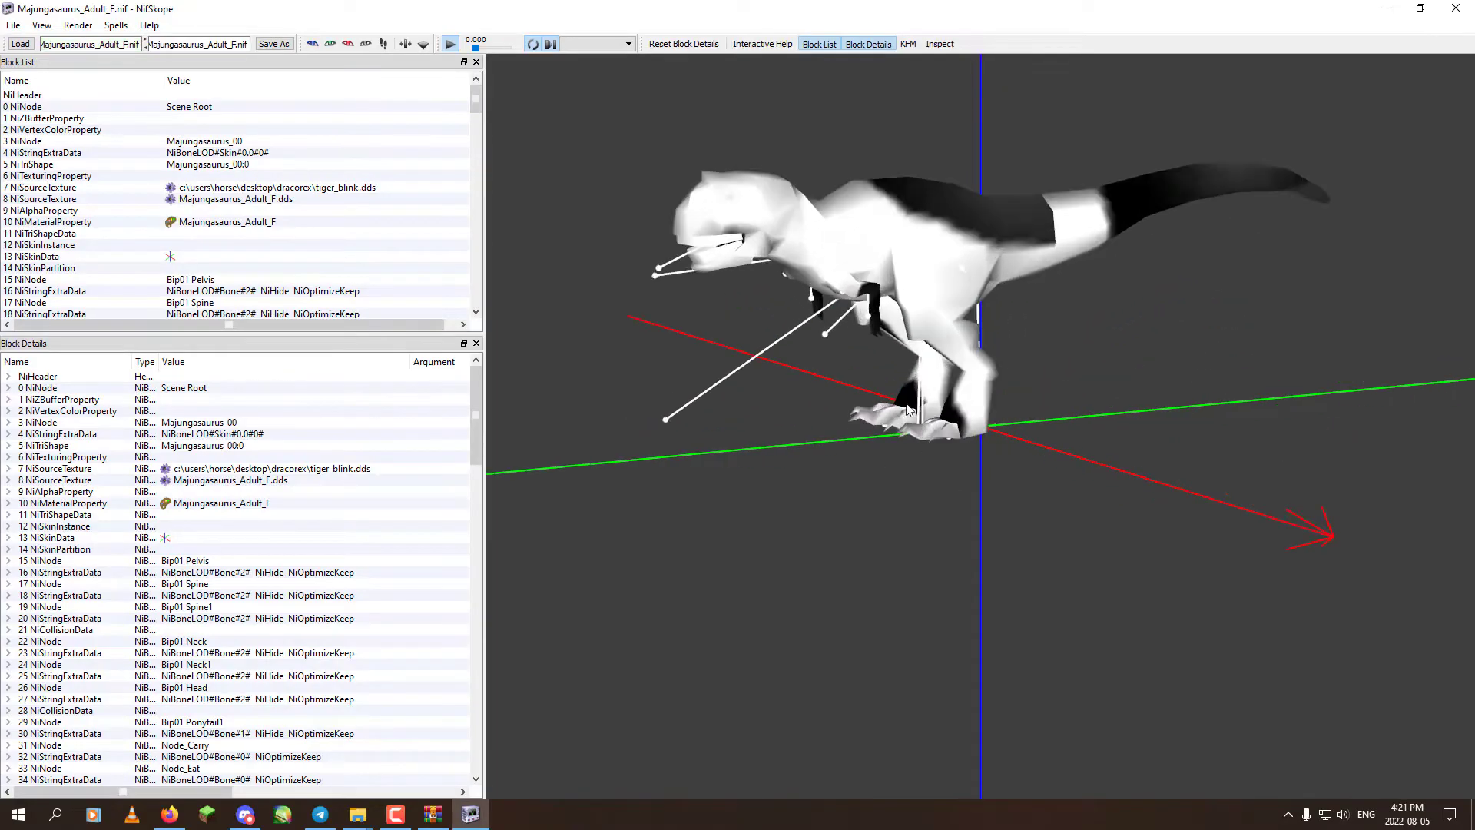
middle_drag(883, 419, 885, 591)
drag(885, 591, 891, 588)
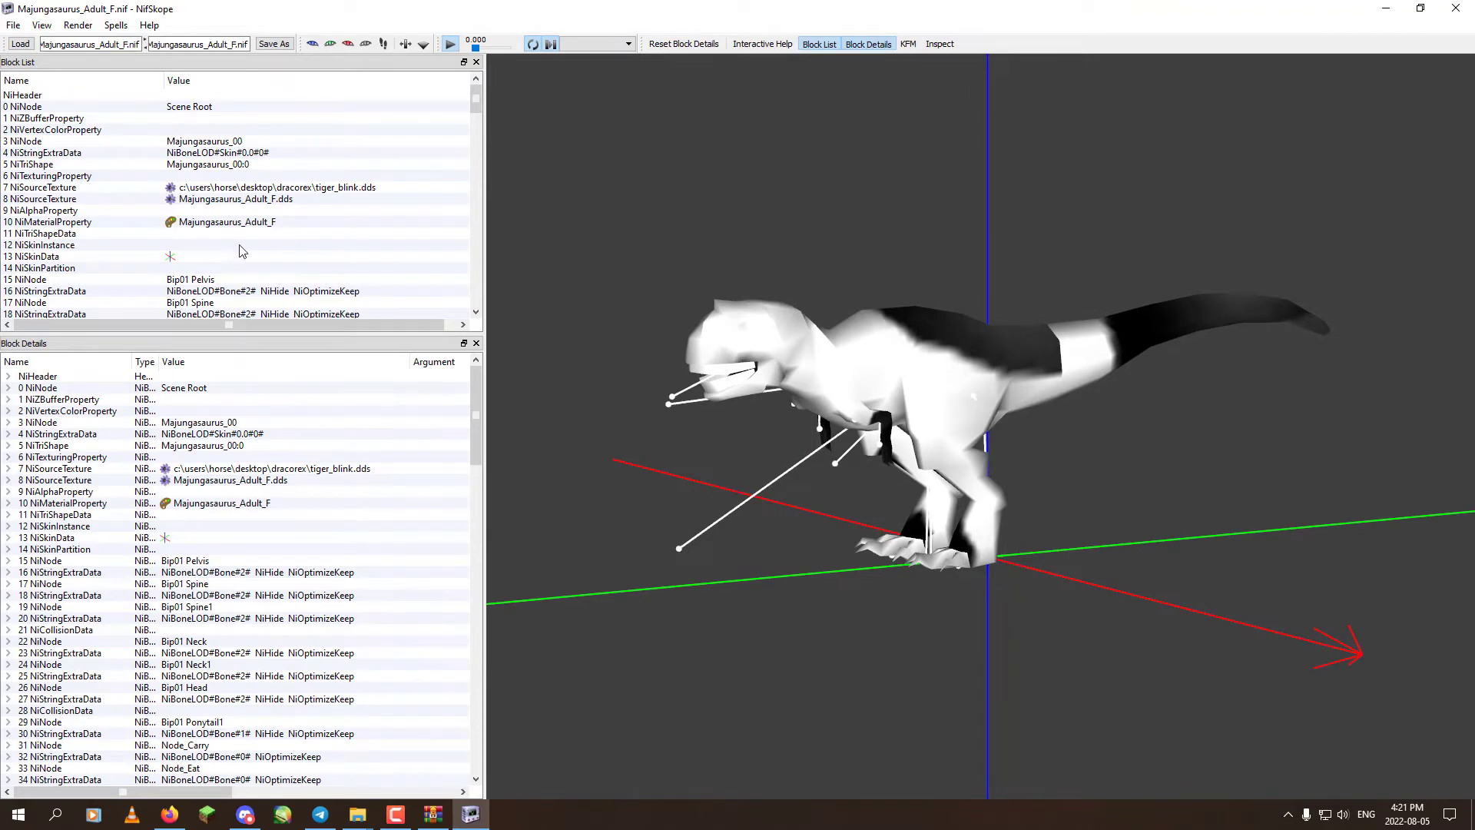
click(294, 188)
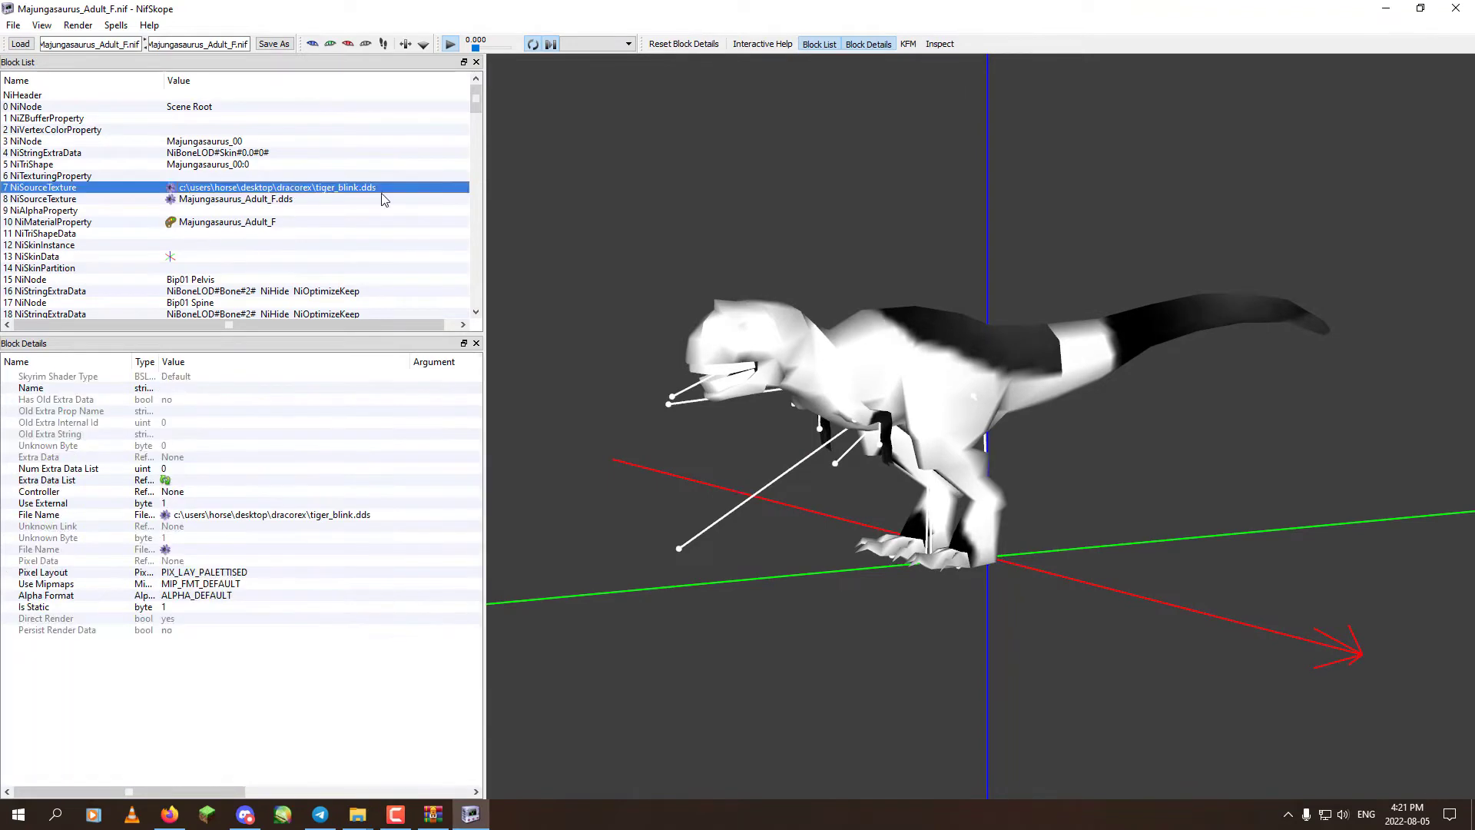
right_click(870, 358)
click(1067, 402)
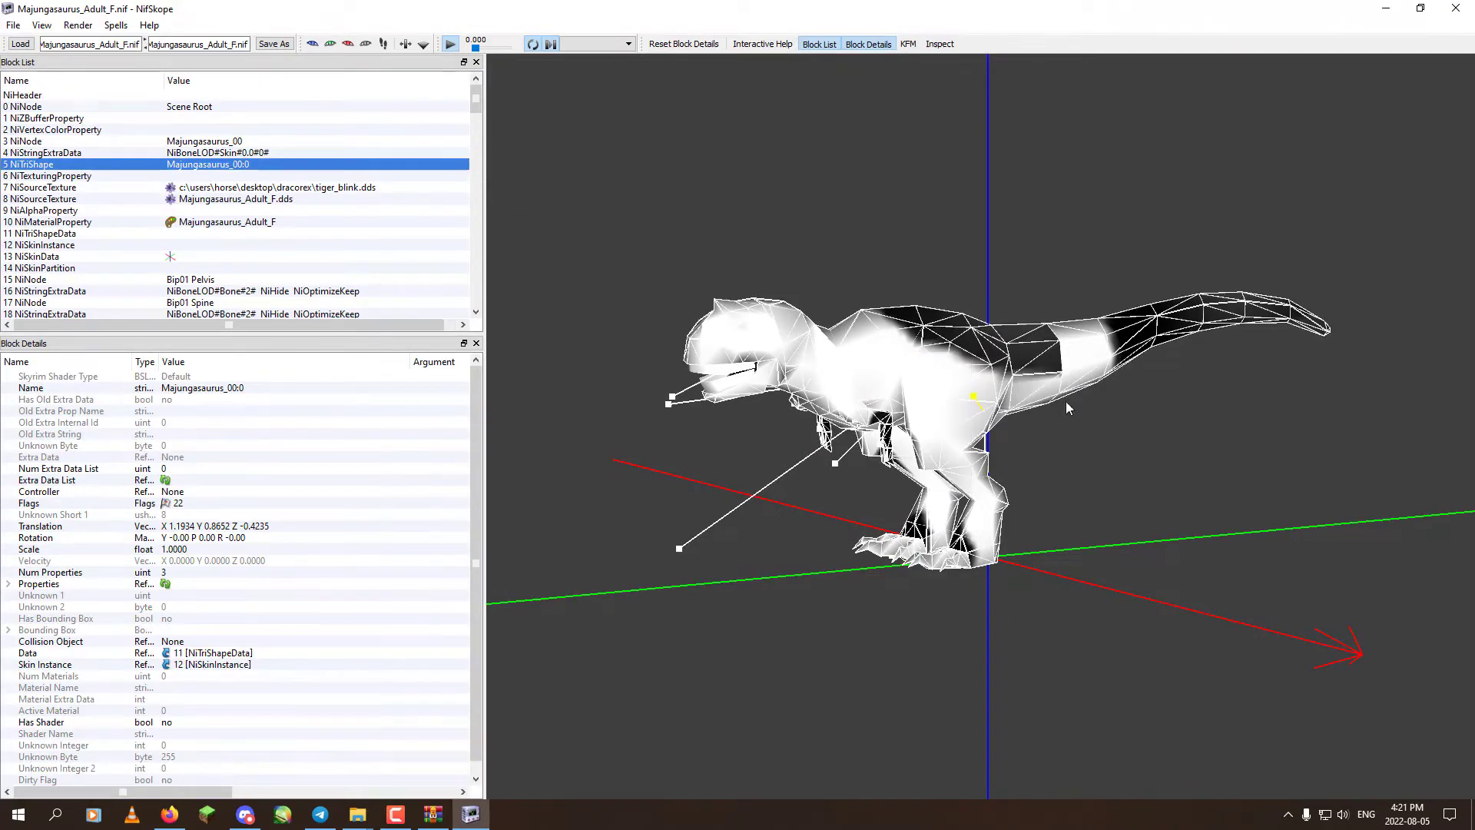
drag(397, 293, 852, 668)
Duplicate the current UV coordinate set and display the Decal 0 Texture in the UV editor.
right_click(577, 489)
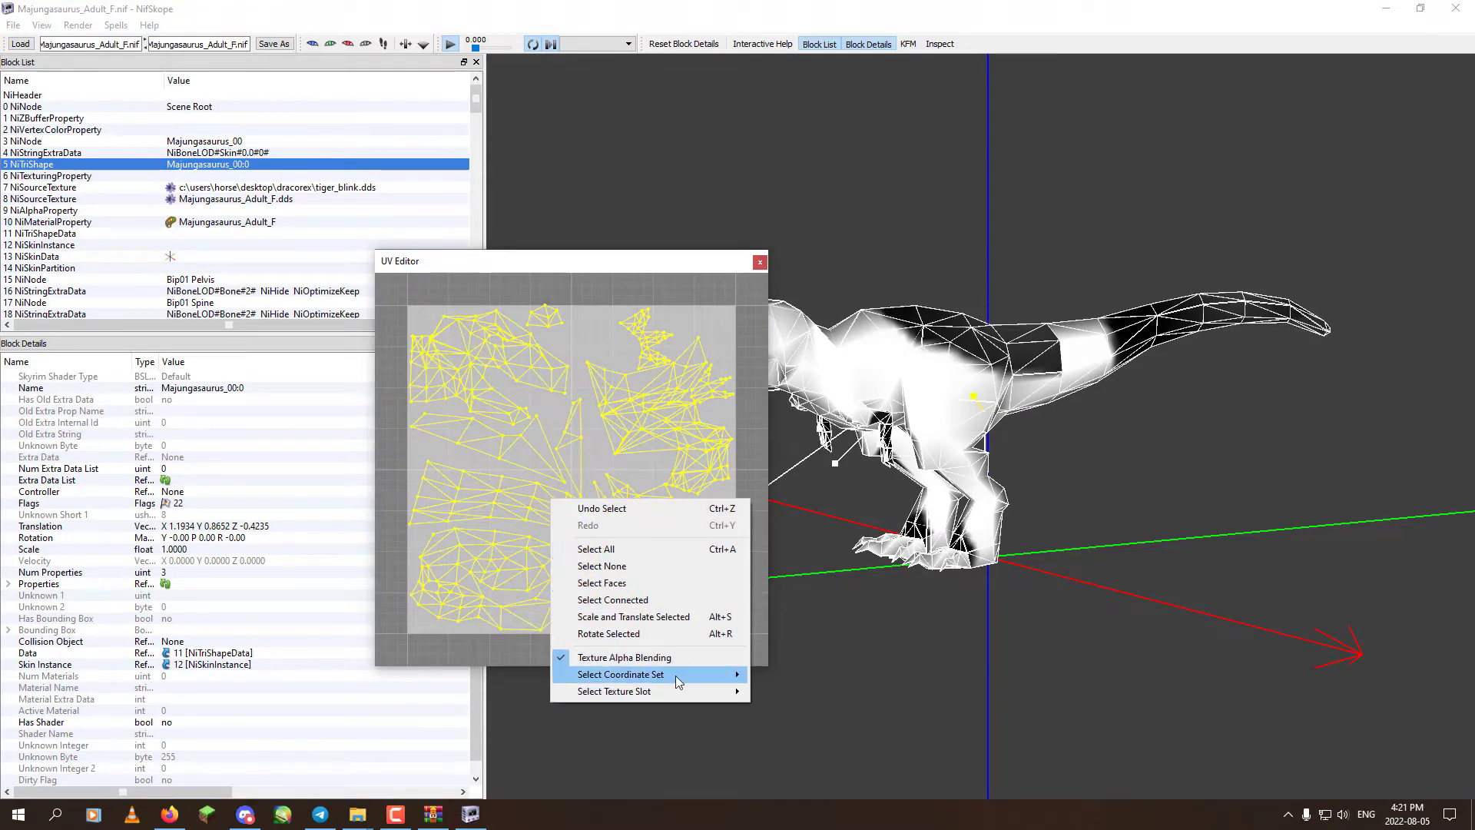
mouse_move(675, 675)
click(776, 700)
right_click(598, 527)
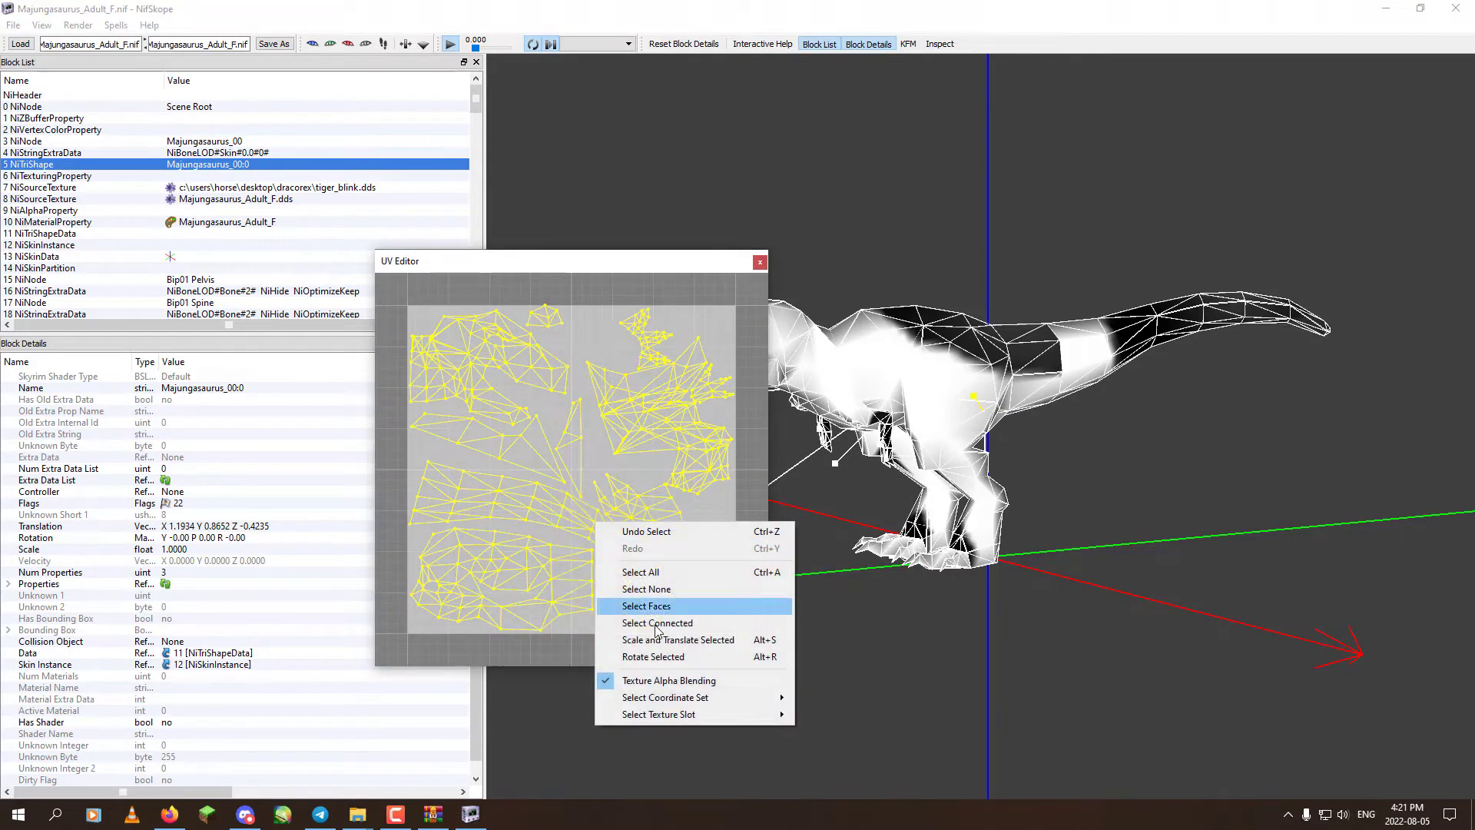
click(816, 699)
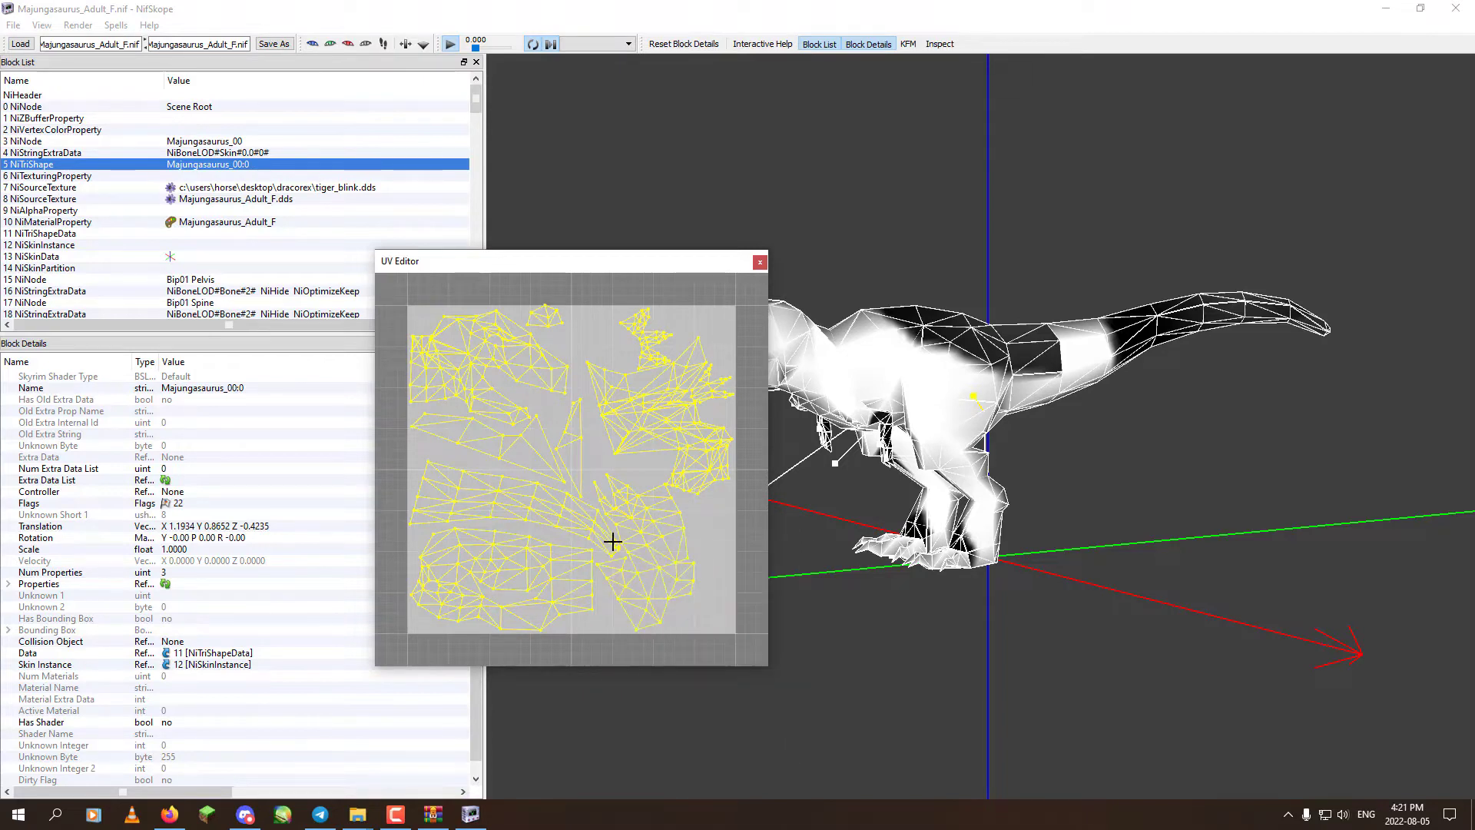
right_click(615, 542)
mouse_move(763, 723)
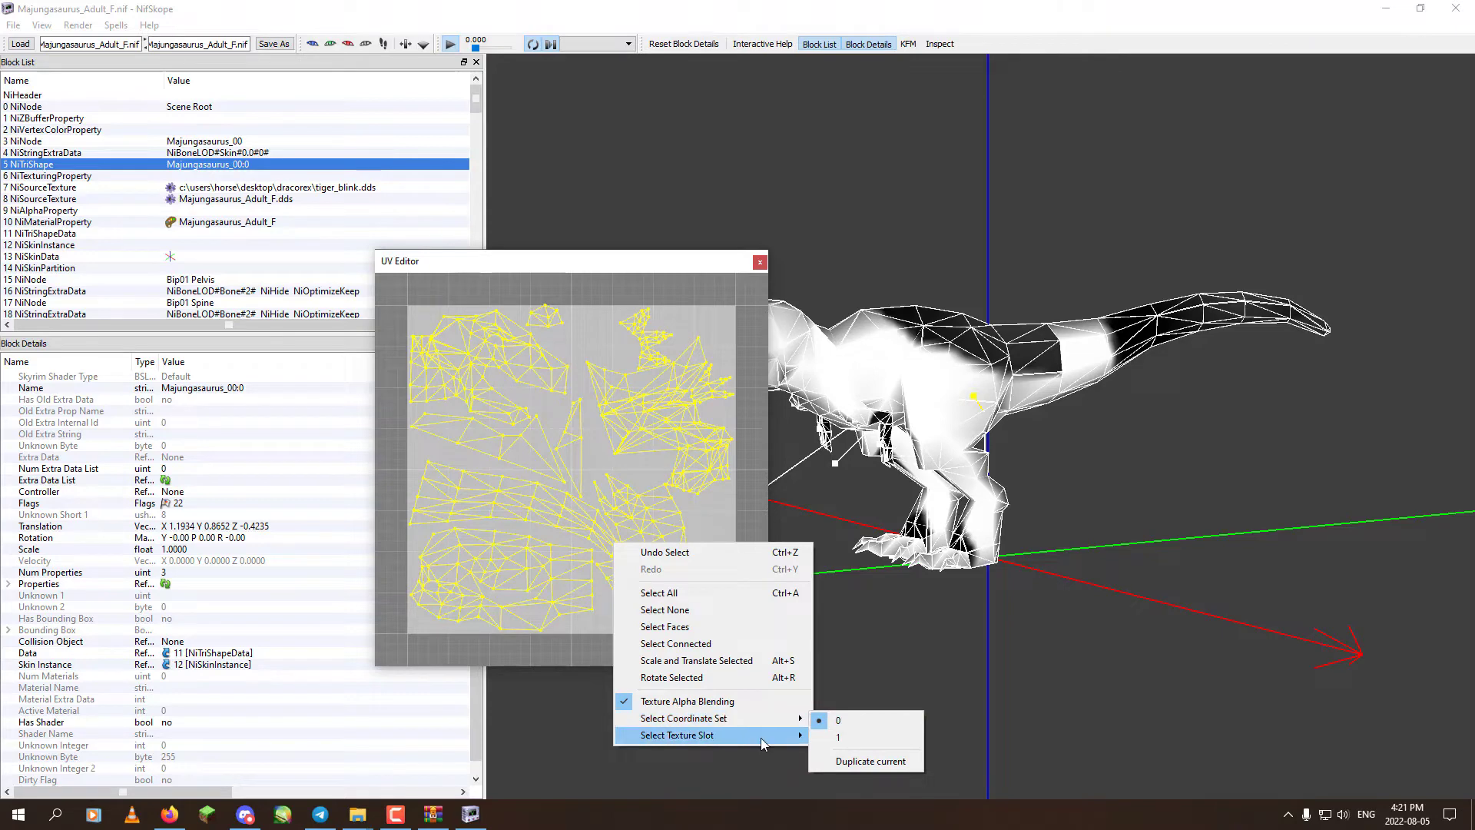
click(851, 756)
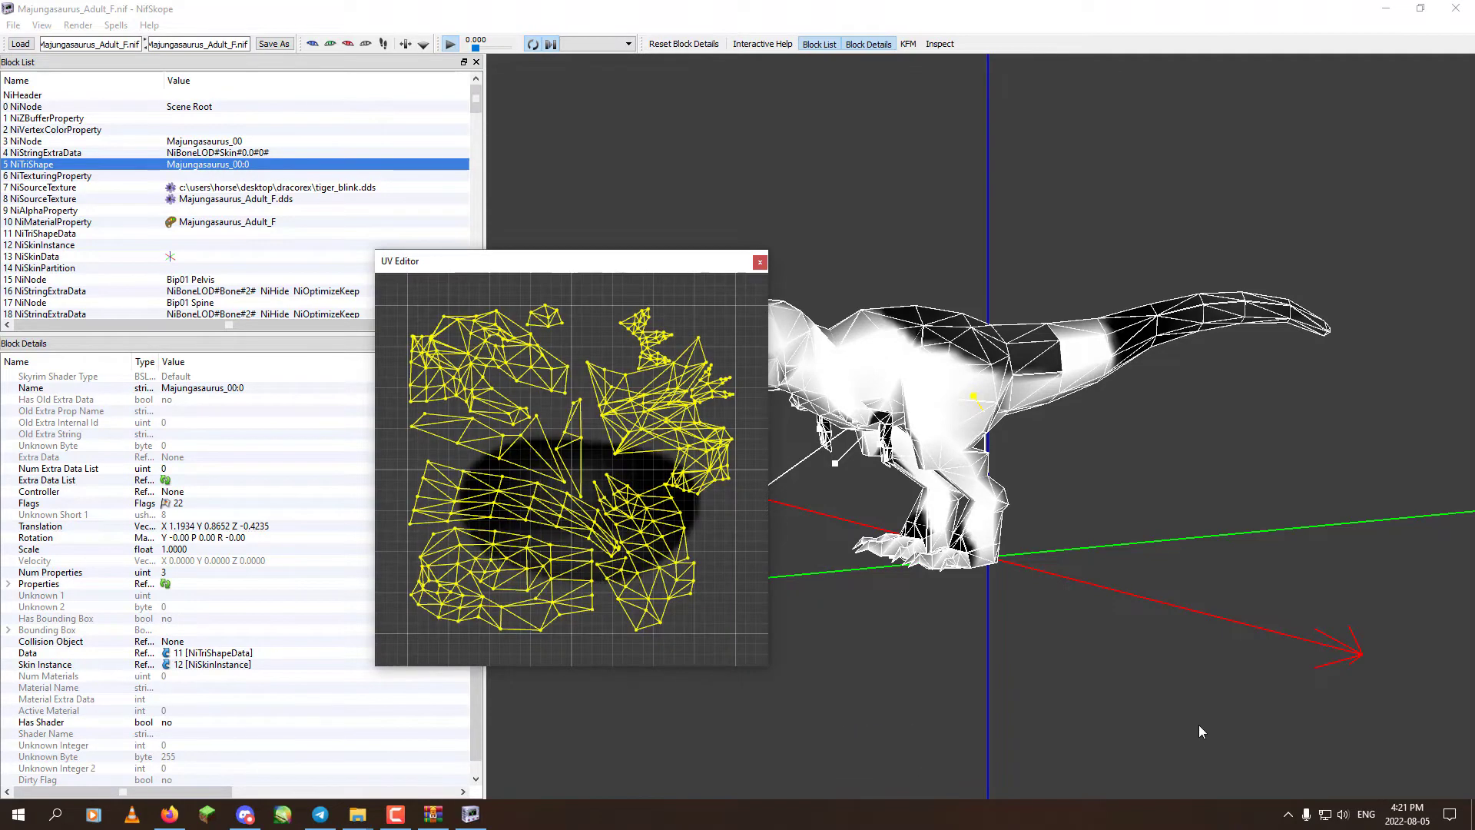
Switch the UV editor to coordinate set 1 and compare the Base Texture and Decal 0 Texture slots.
right_click(571, 492)
mouse_move(698, 675)
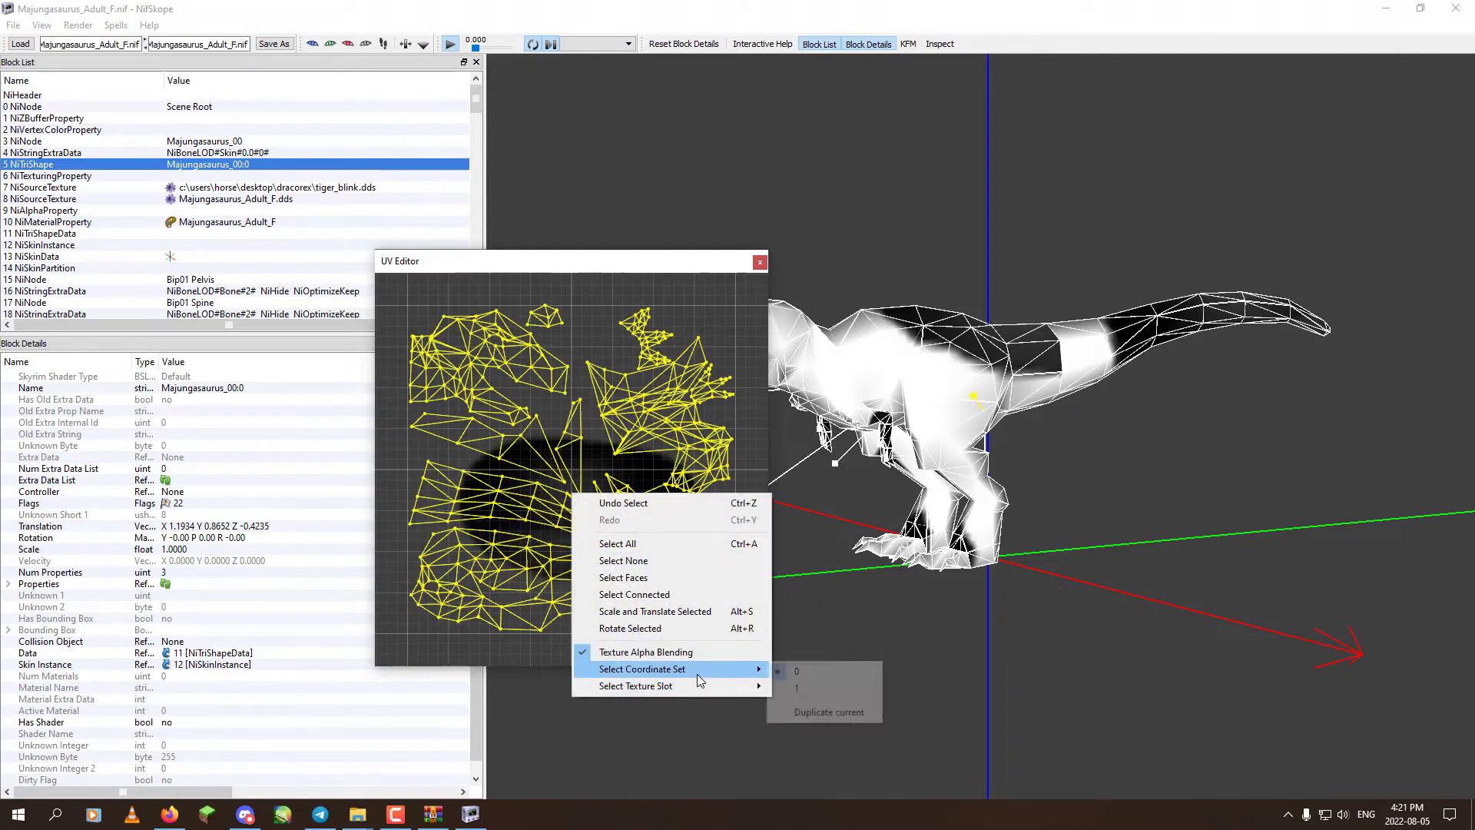
click(800, 689)
right_click(547, 518)
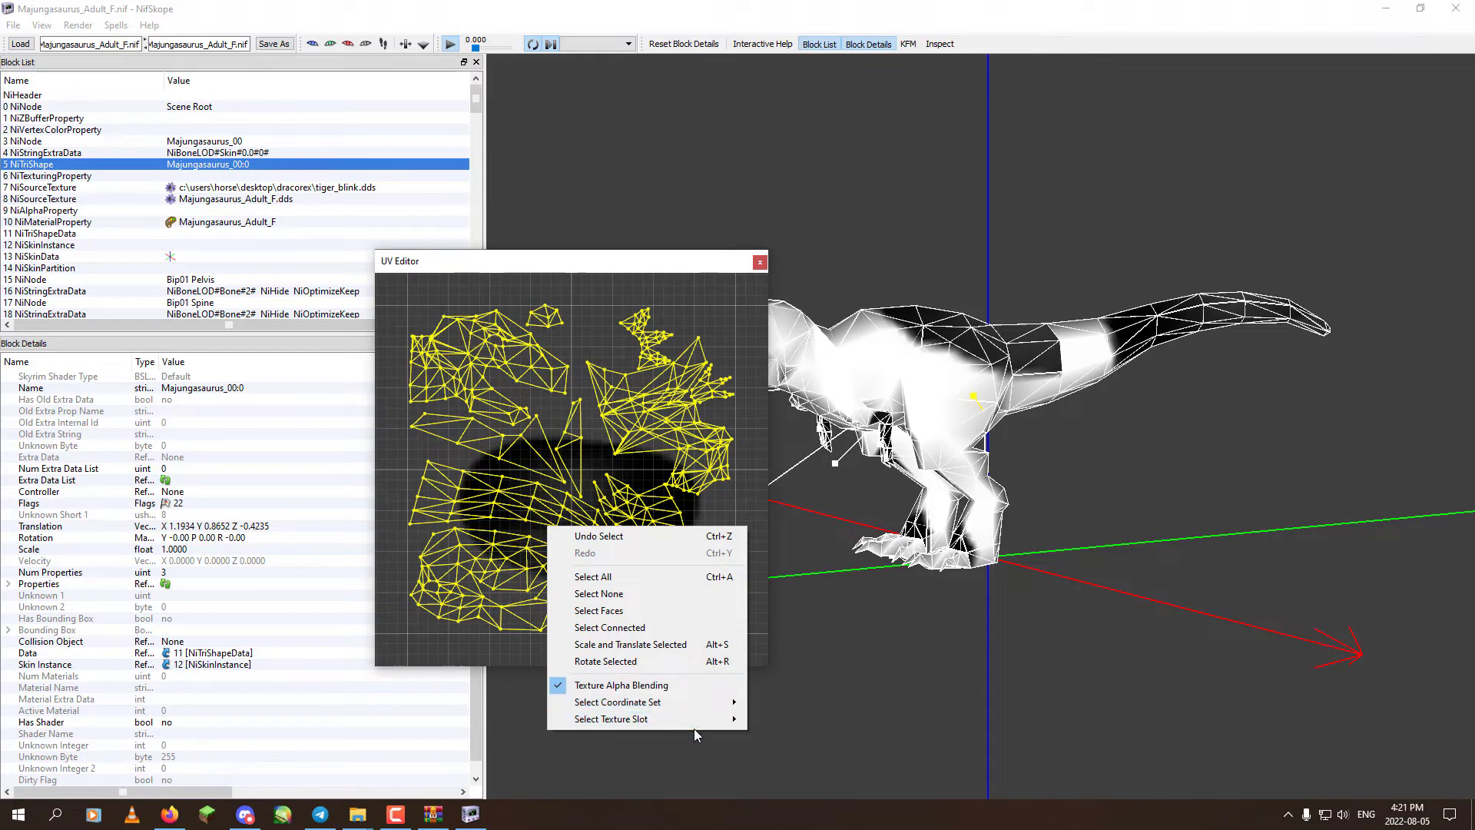
mouse_move(705, 722)
click(777, 721)
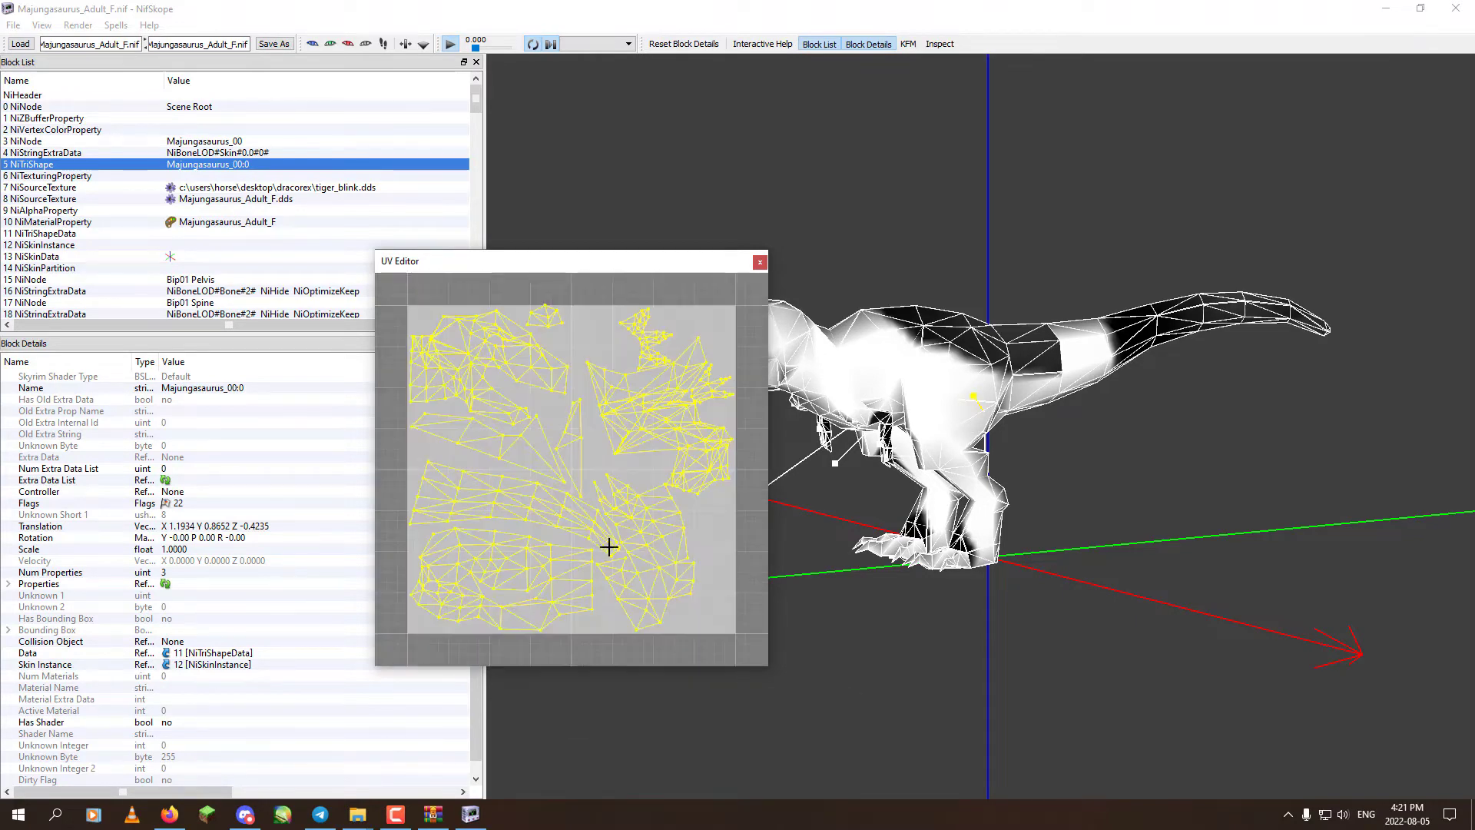
right_click(607, 546)
mouse_move(768, 738)
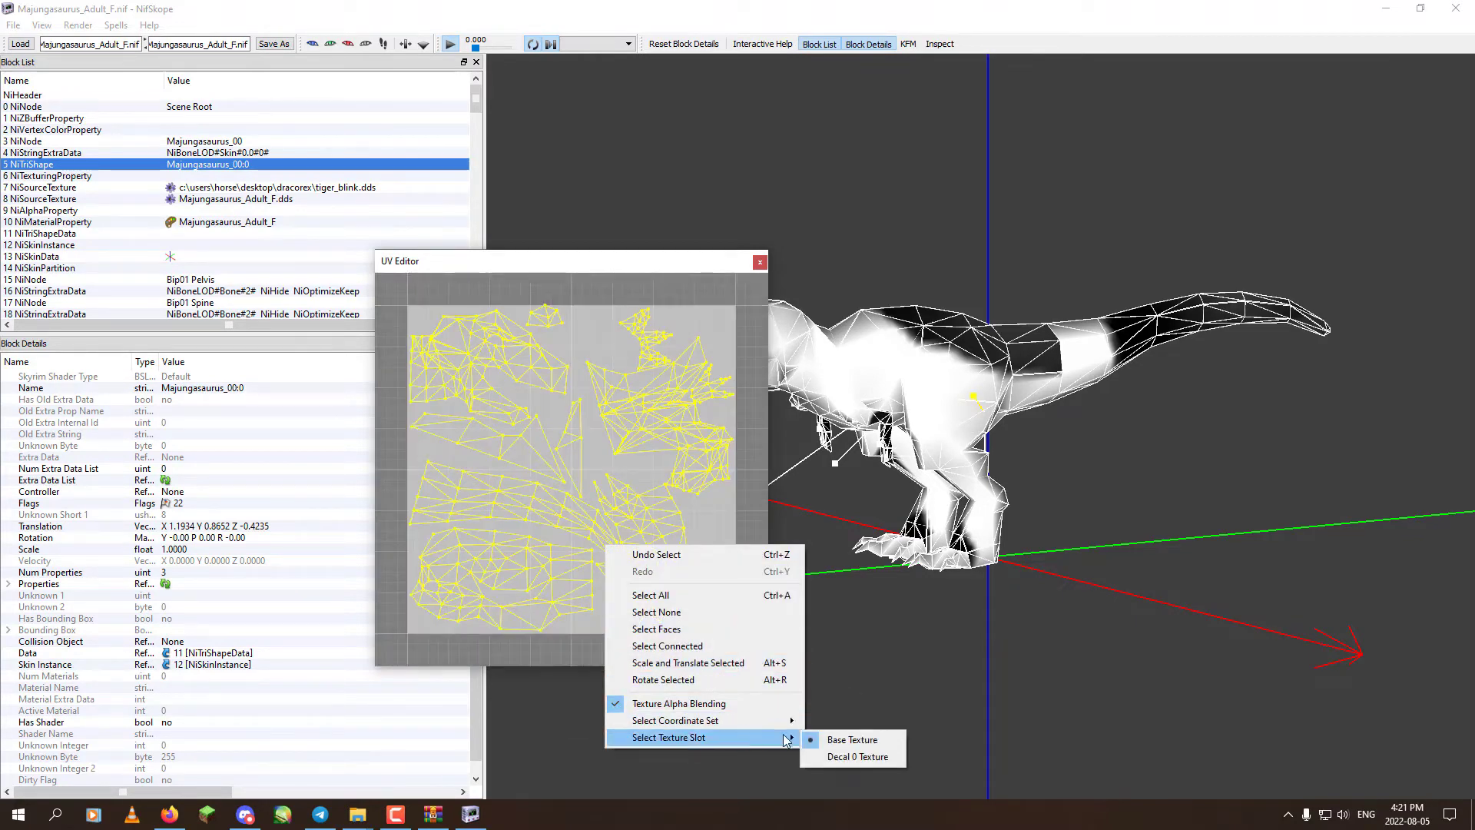
click(820, 757)
right_click(686, 576)
mouse_move(790, 767)
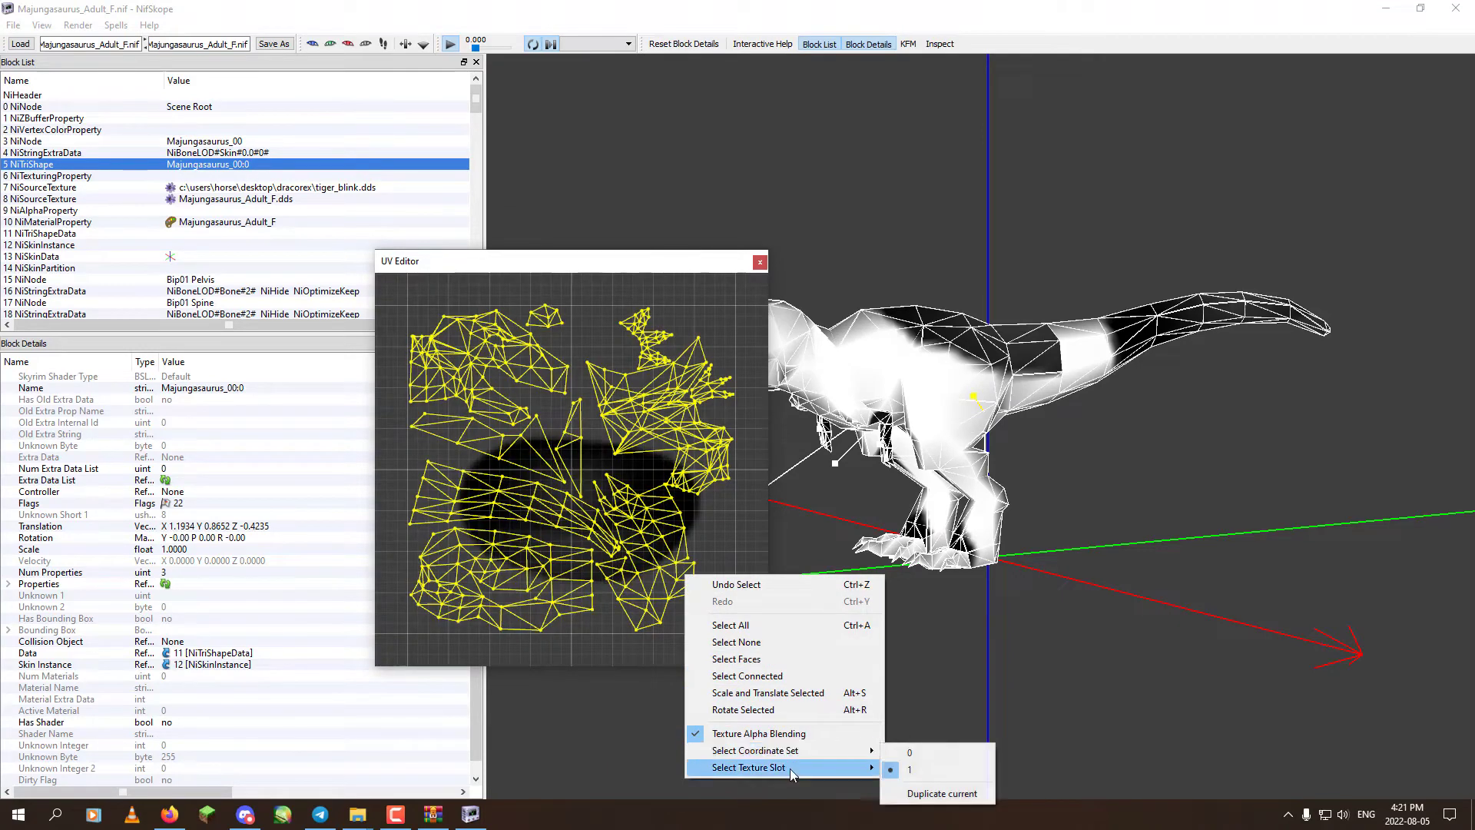
click(932, 769)
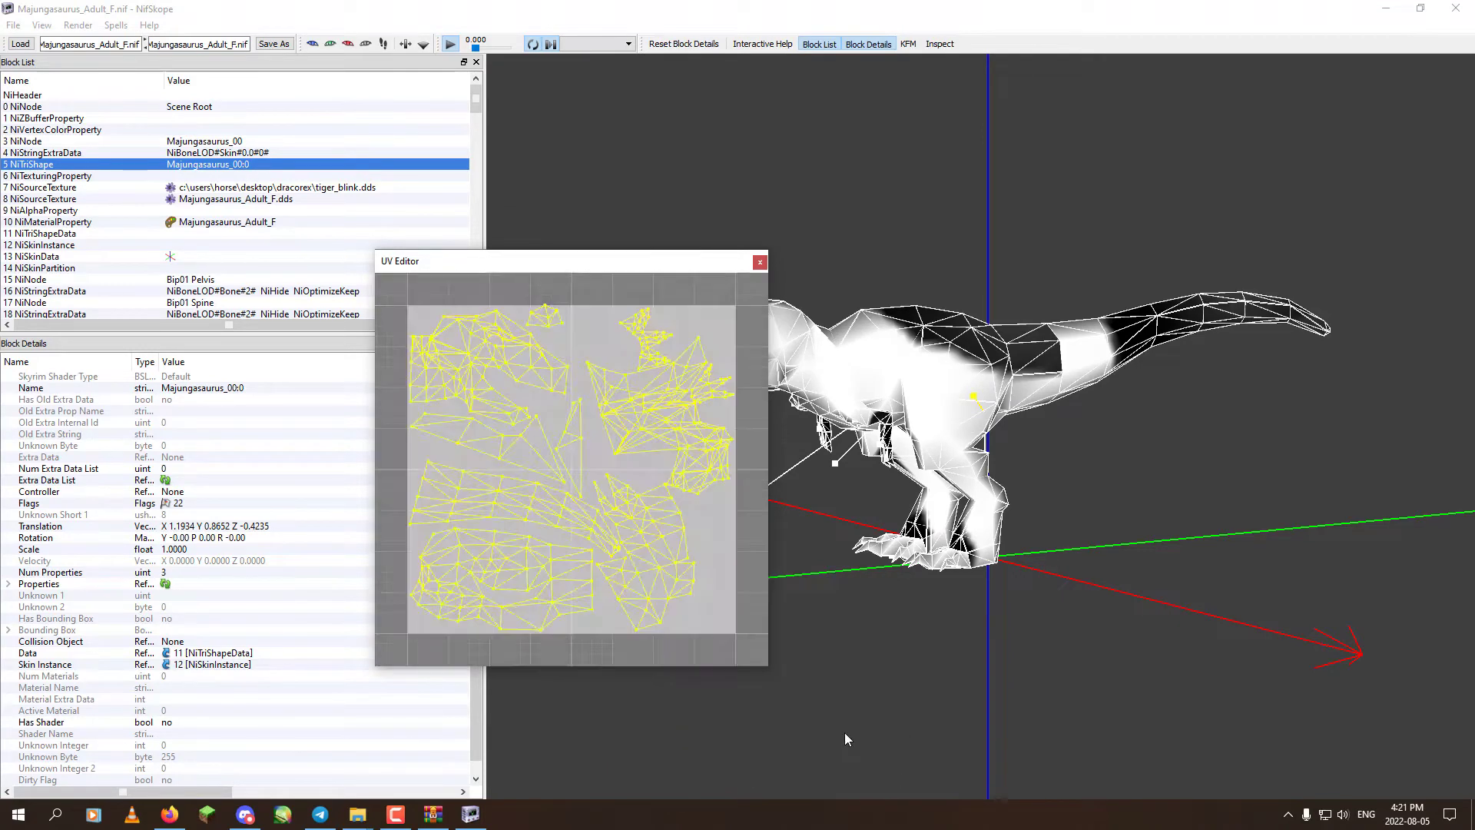
Close the UV editor, save the model over Majungasaurus_Adult_F.nif in the desktop Majungasaurus folder and exit.
click(759, 262)
click(13, 25)
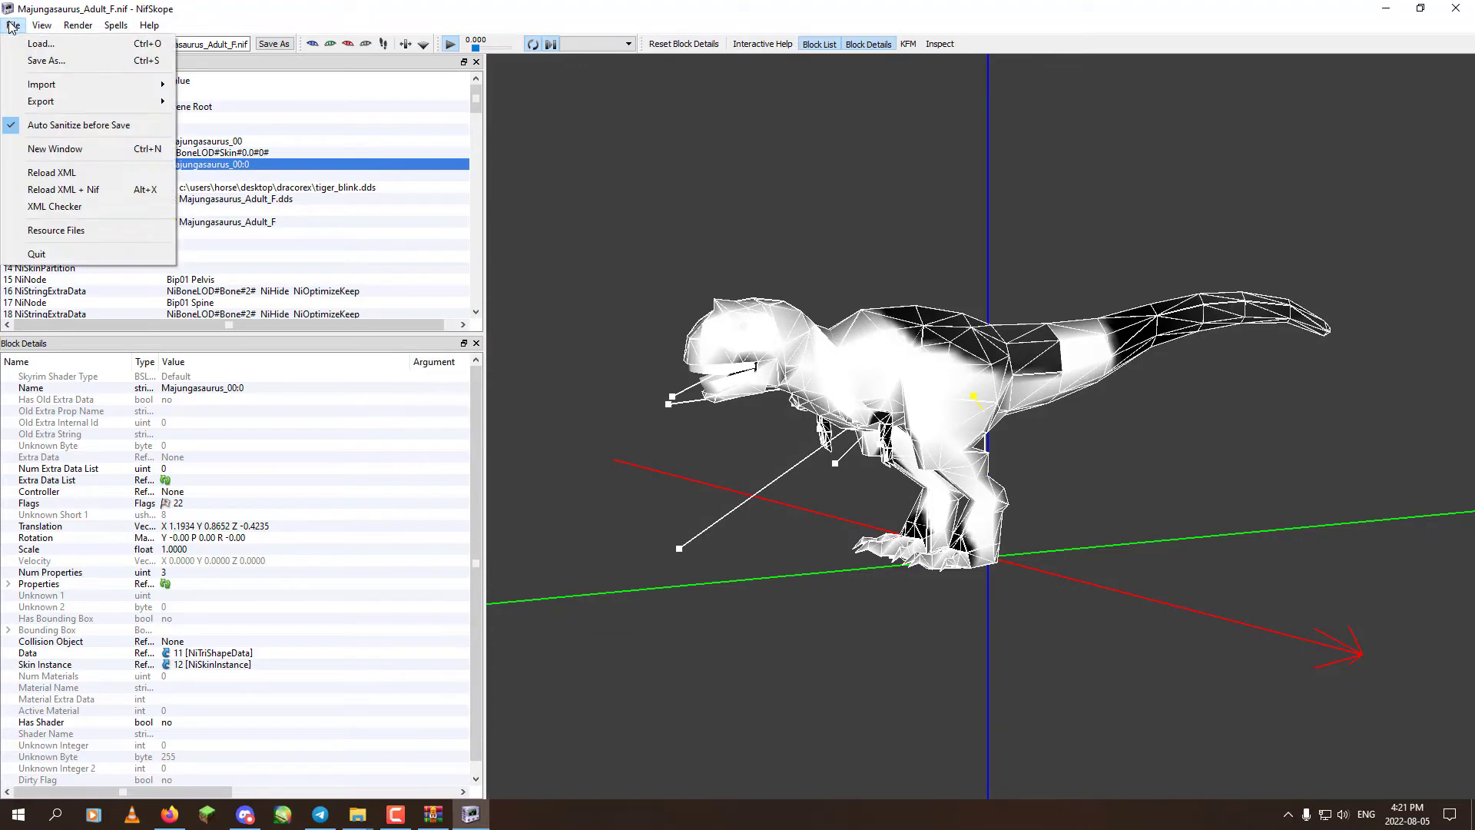
click(30, 56)
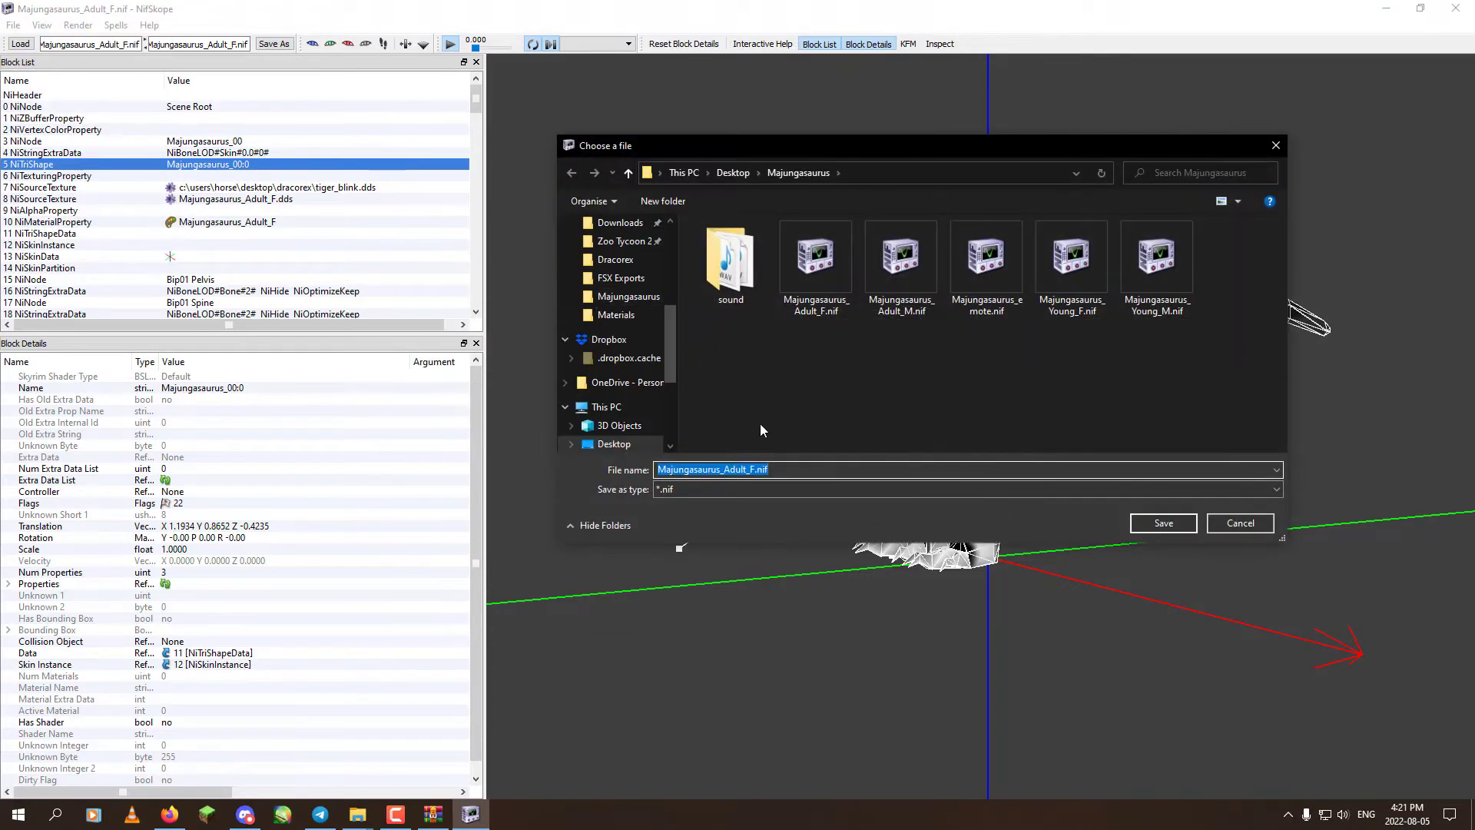
click(1158, 527)
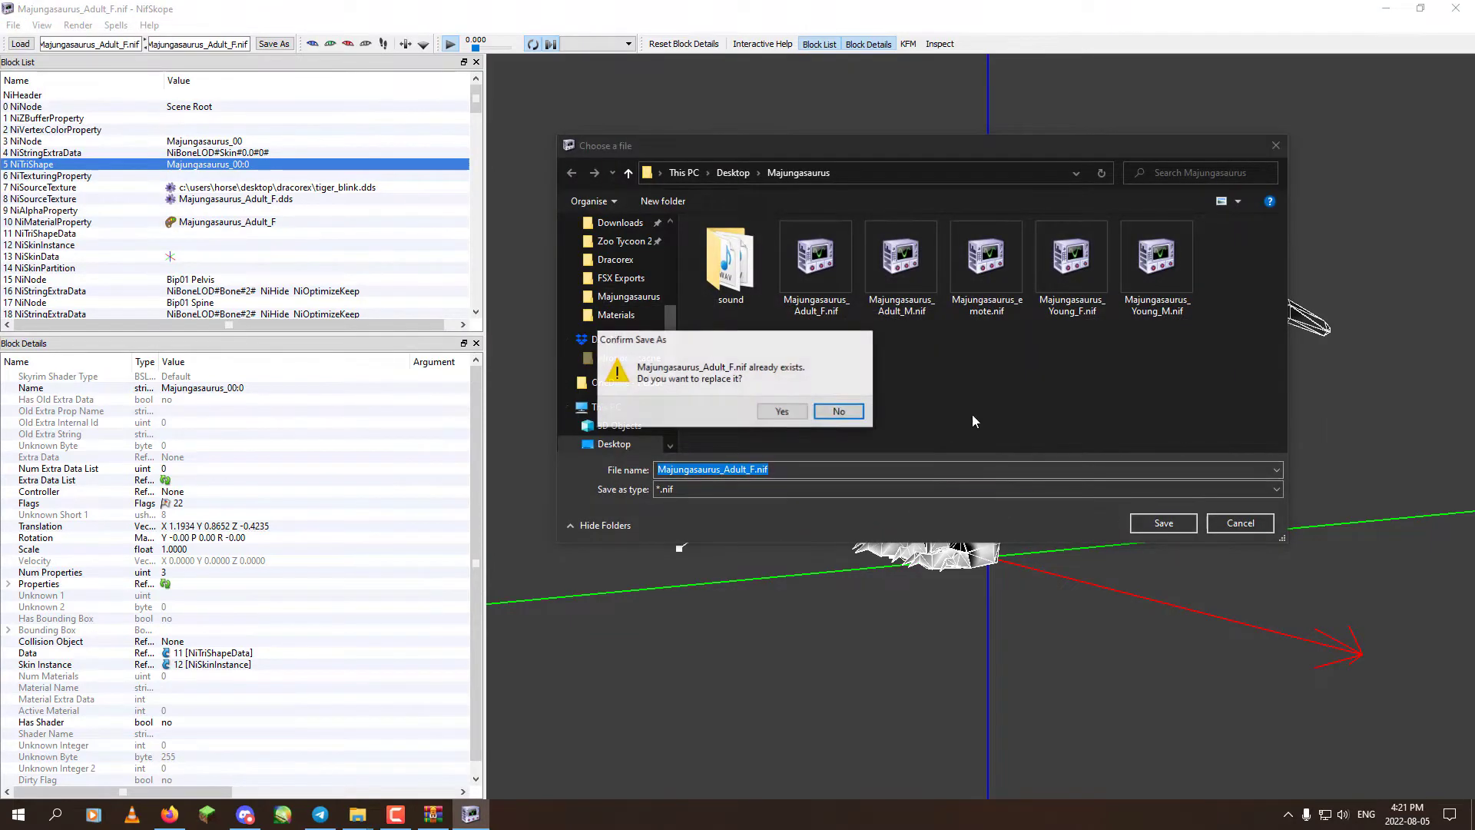
click(782, 413)
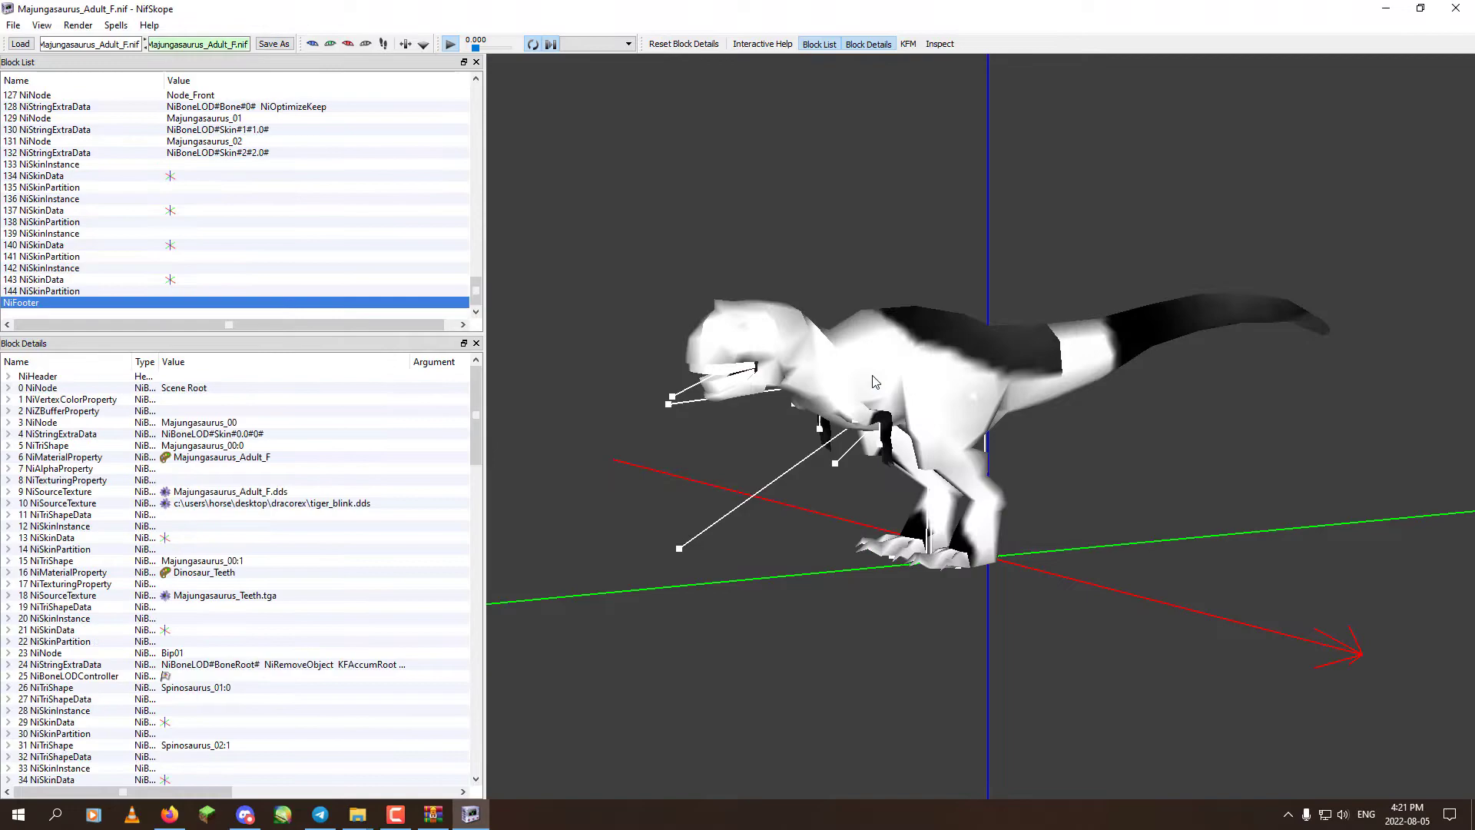
click(1457, 9)
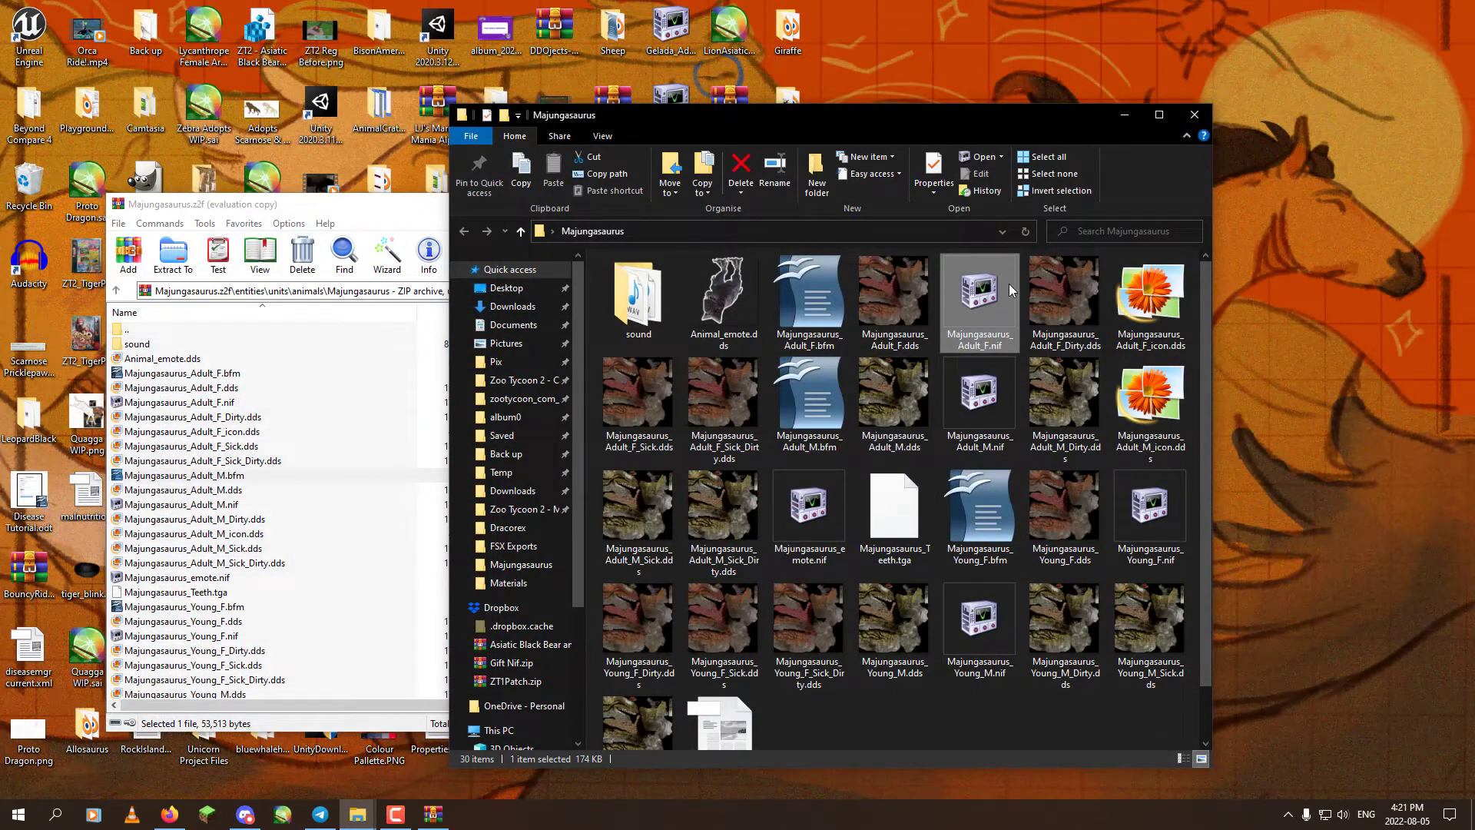
Reopen Majungasaurus_Adult_F.nif in NifSkope 2.0 Dev 7 and bring up the body mesh's UV layout for editing.
double_click(977, 295)
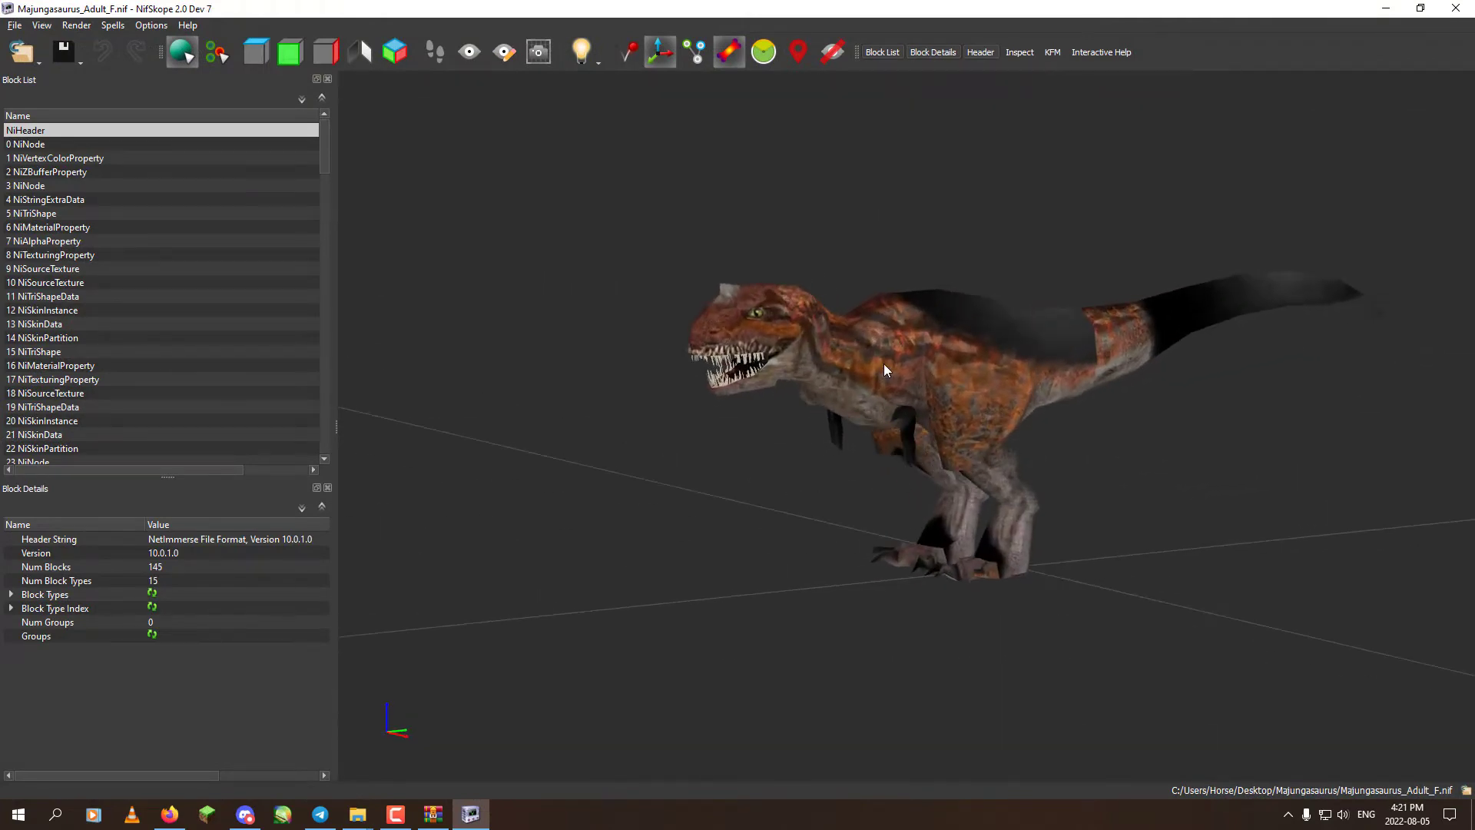
right_click(883, 363)
mouse_move(963, 477)
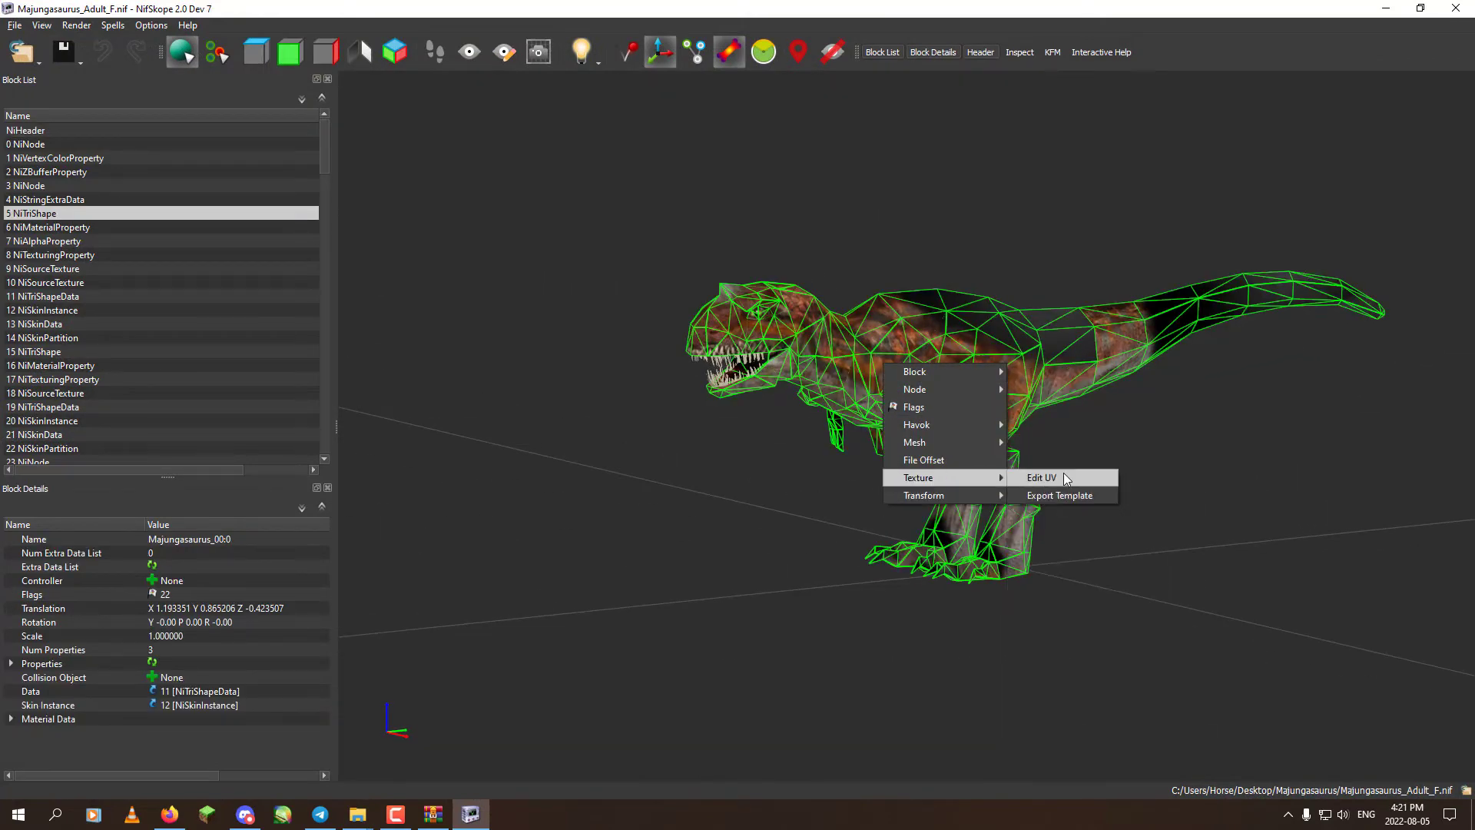
click(1063, 472)
drag(912, 342, 670, 319)
click(818, 309)
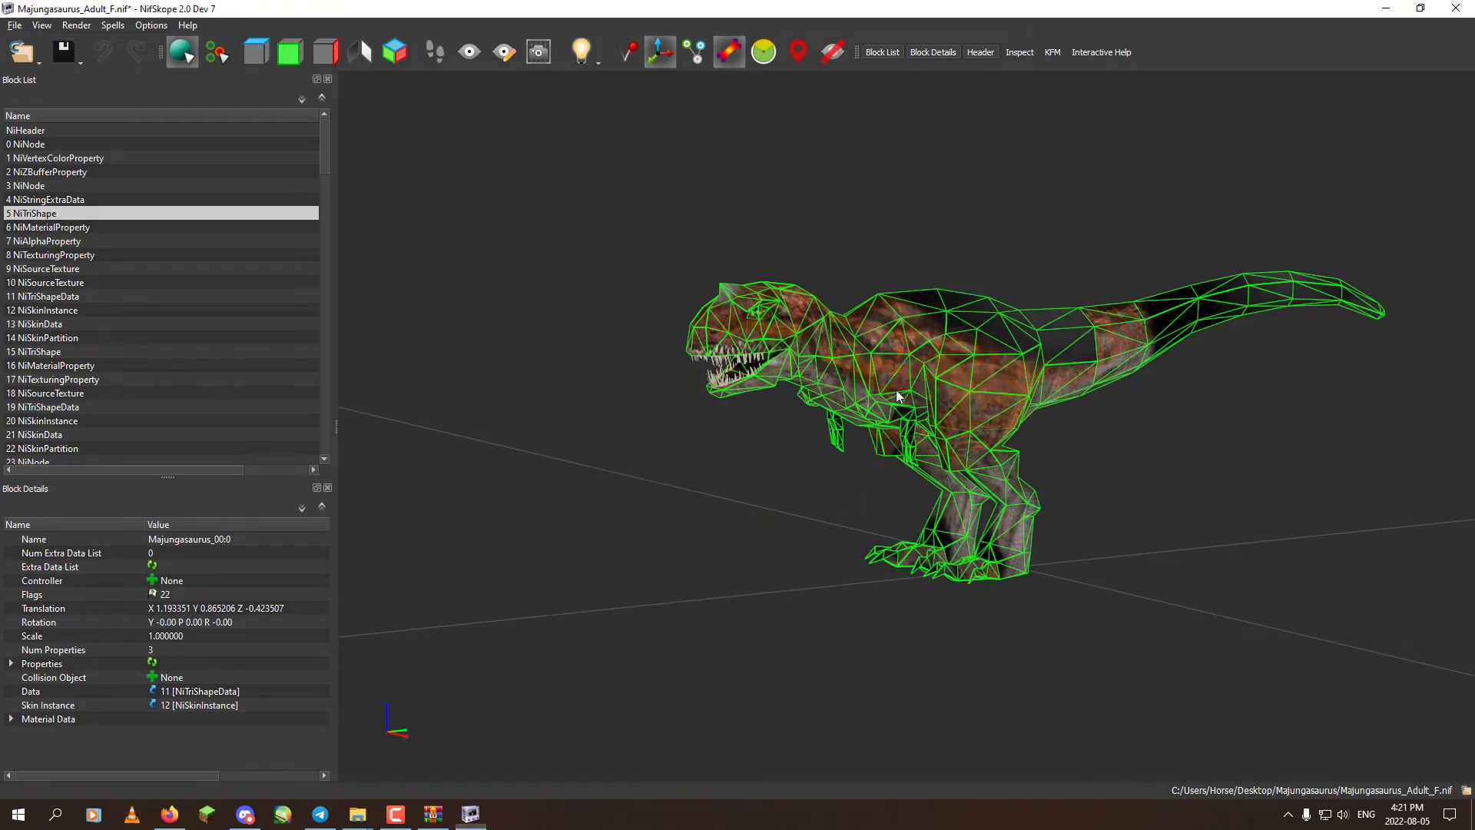
right_click(869, 357)
mouse_move(935, 469)
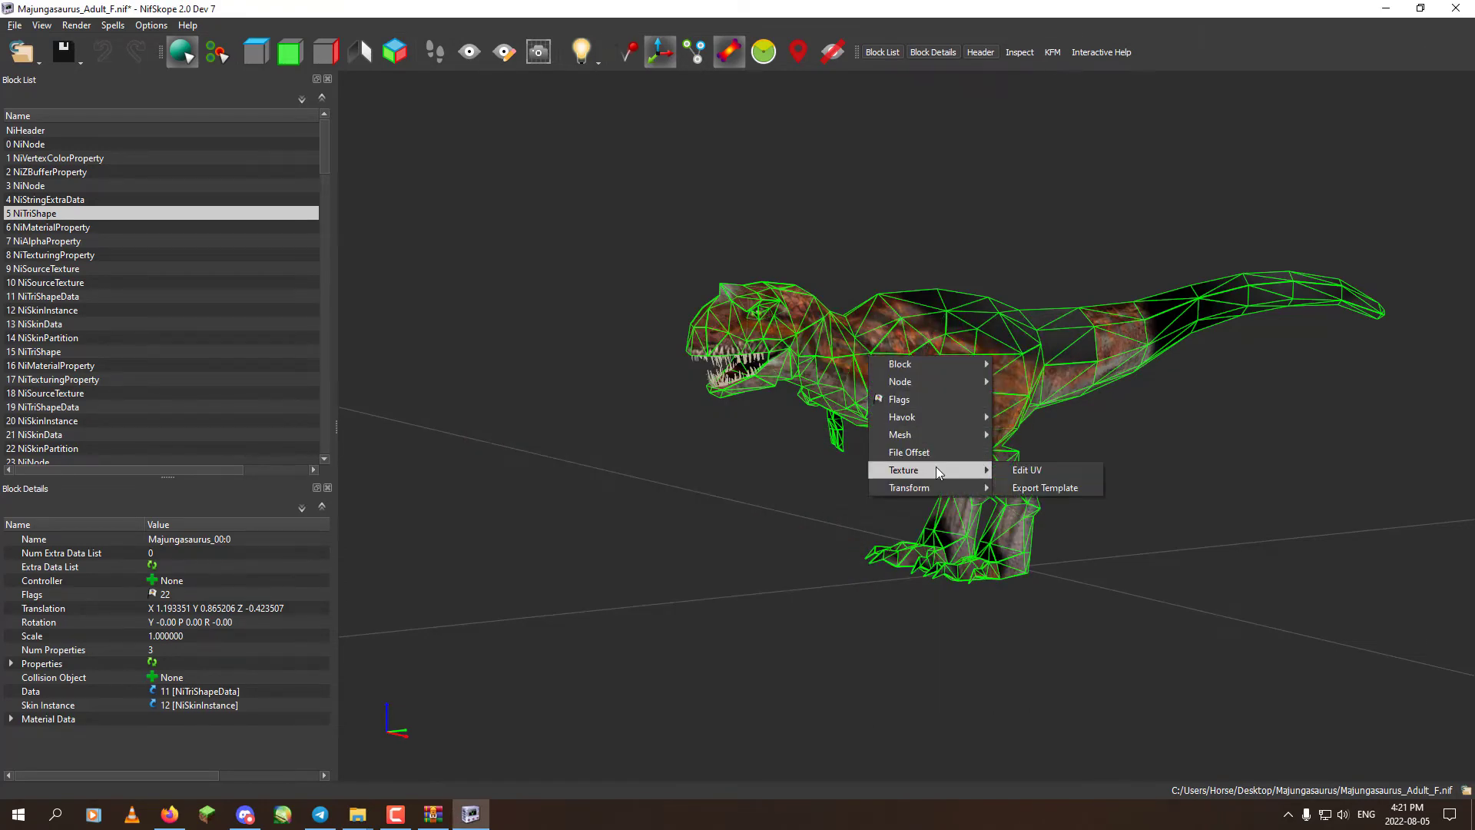
click(1052, 469)
click(1289, 816)
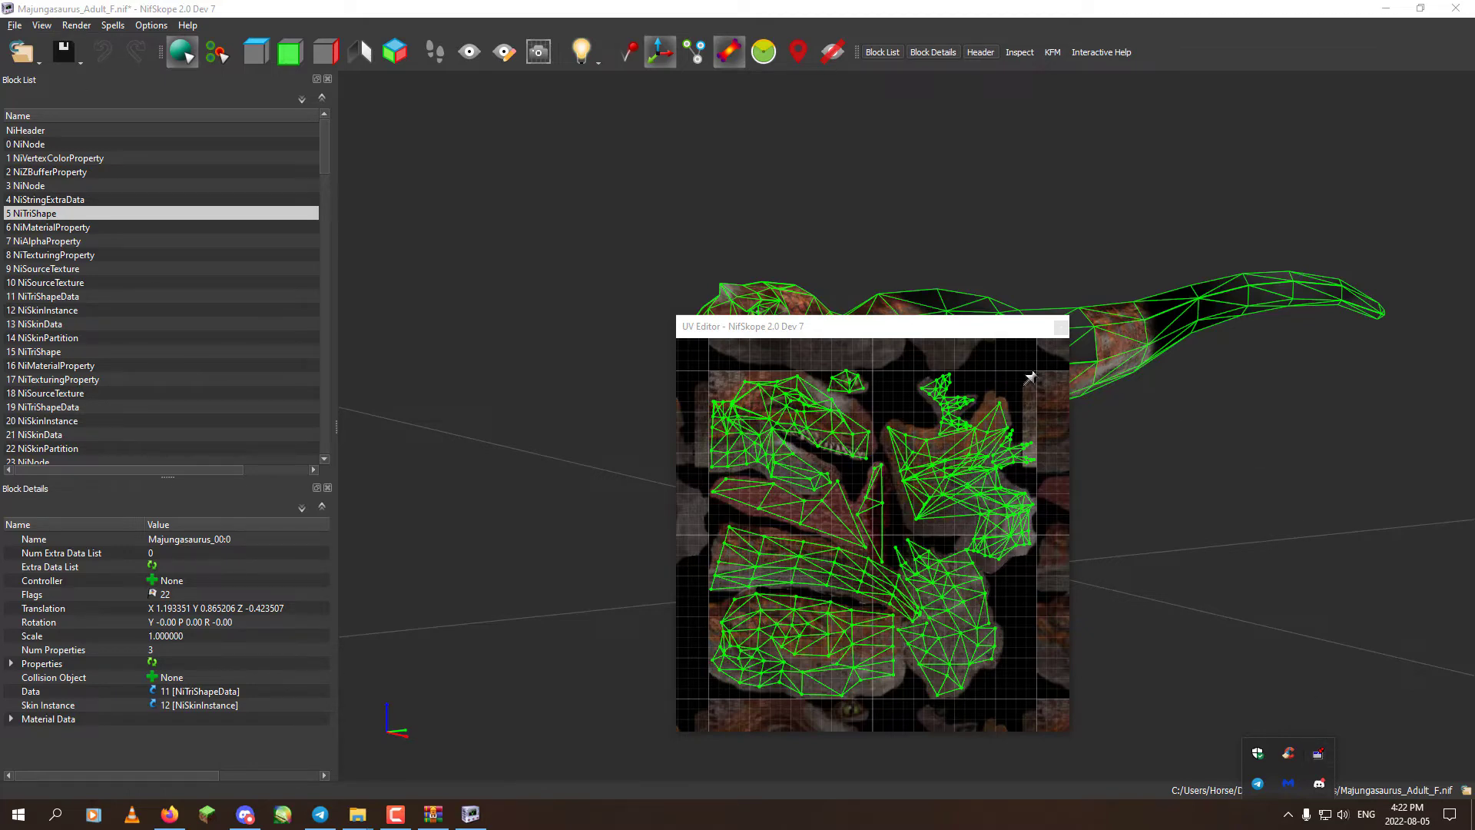
Move the UV editor clear of the model, frame the dinosaur's head and display the Decal 0 Texture behind the UVs.
click(872, 325)
drag(899, 335, 324, 130)
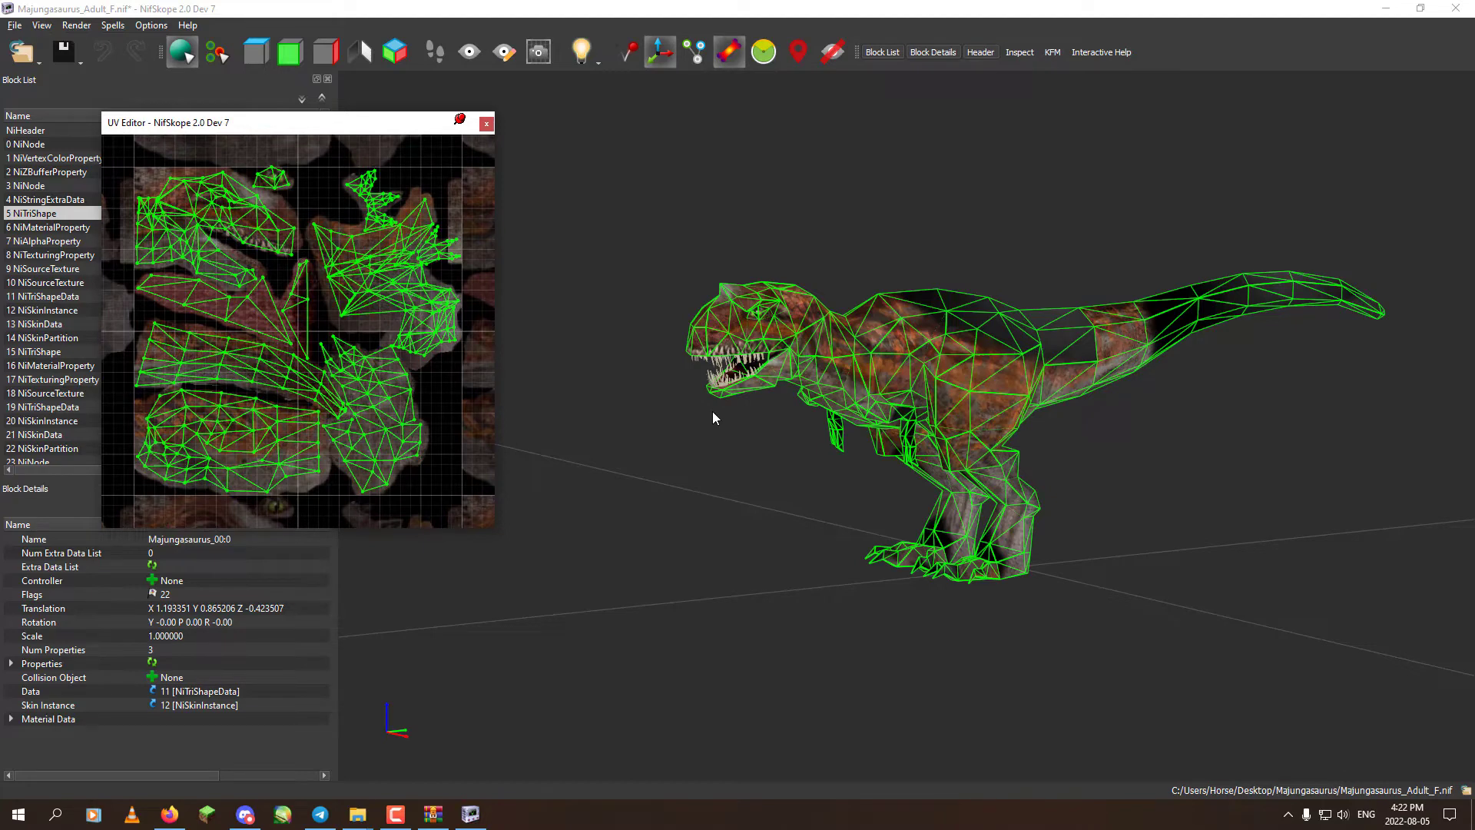
scroll(716, 412, up, 2)
click(730, 453)
middle_drag(694, 426, 915, 562)
scroll(915, 562, up, 3)
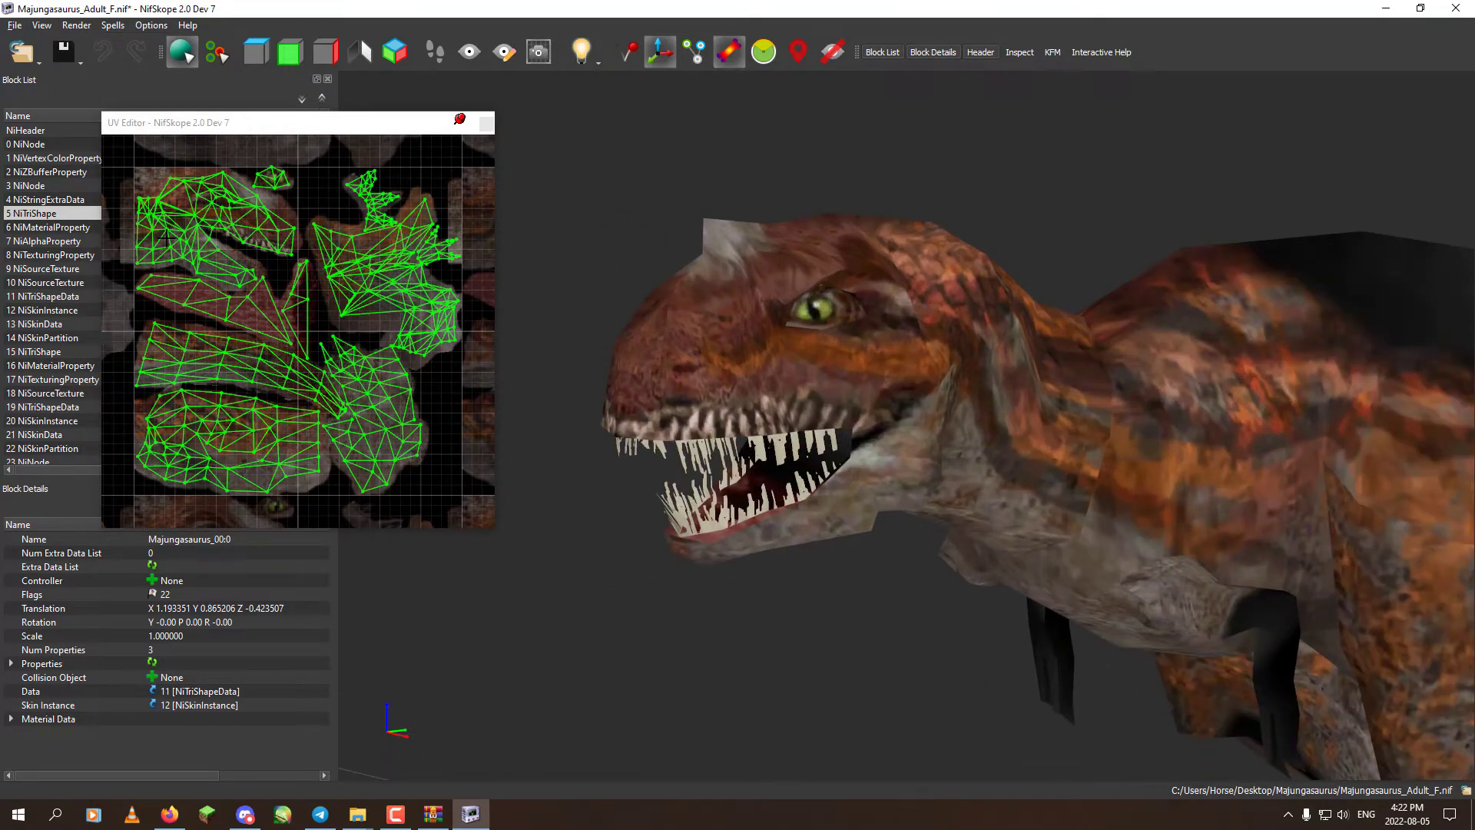
right_click(172, 199)
mouse_move(335, 384)
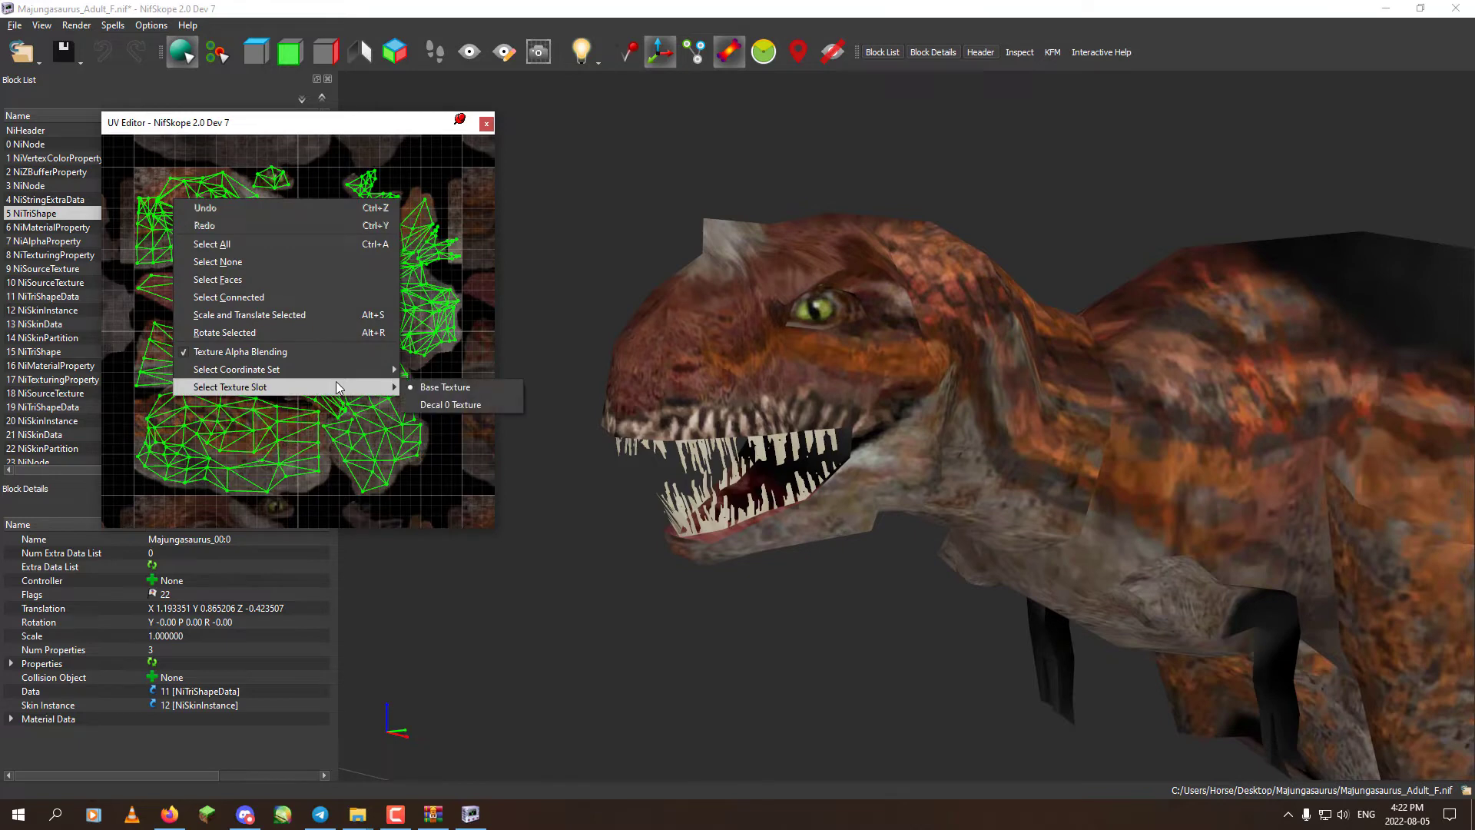
click(472, 404)
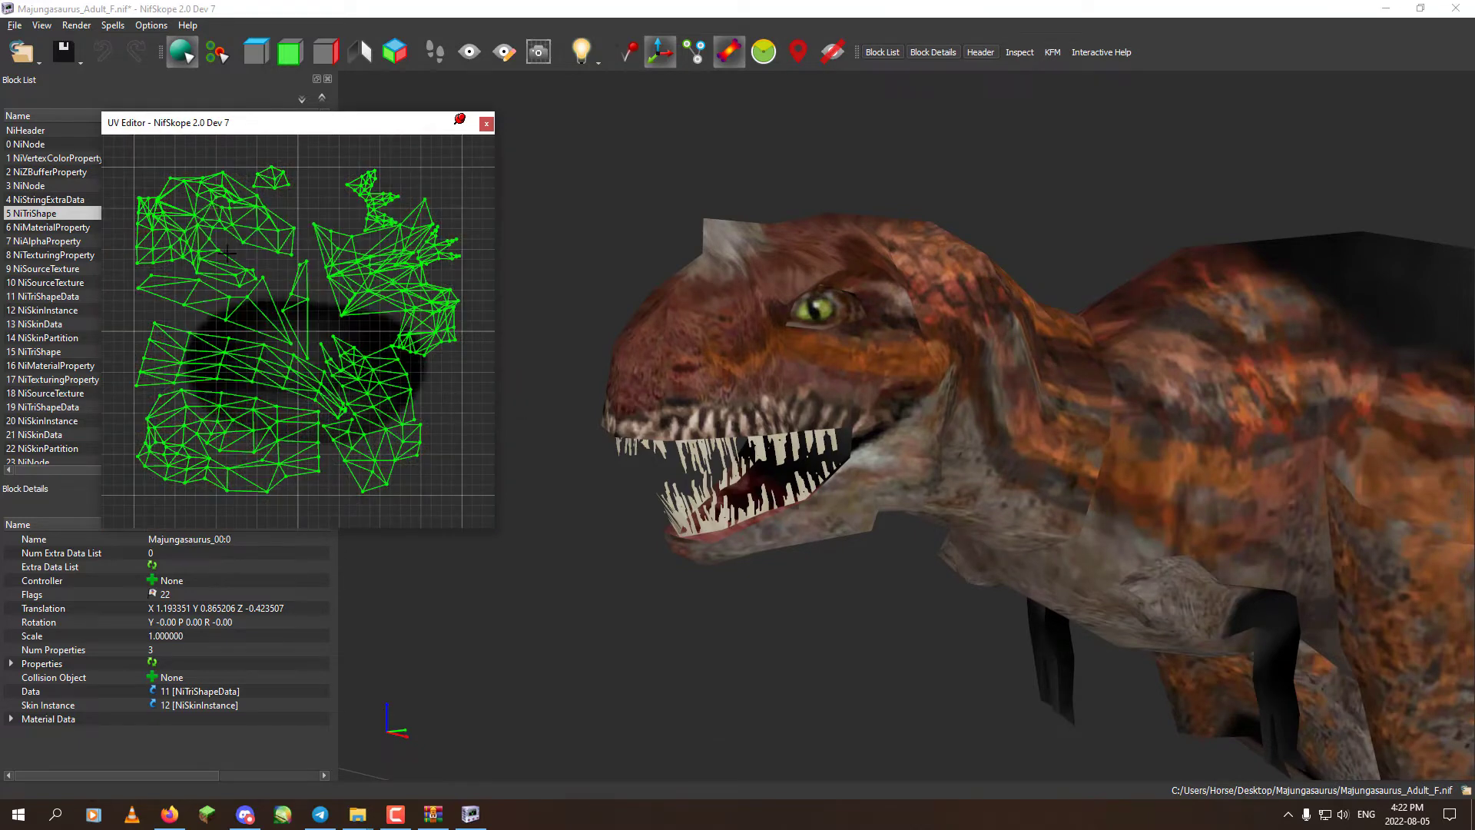
Scale all body UV vertices except the small eye island down to a single point and place it off the decal near the upper-left corner.
drag(149, 185, 244, 277)
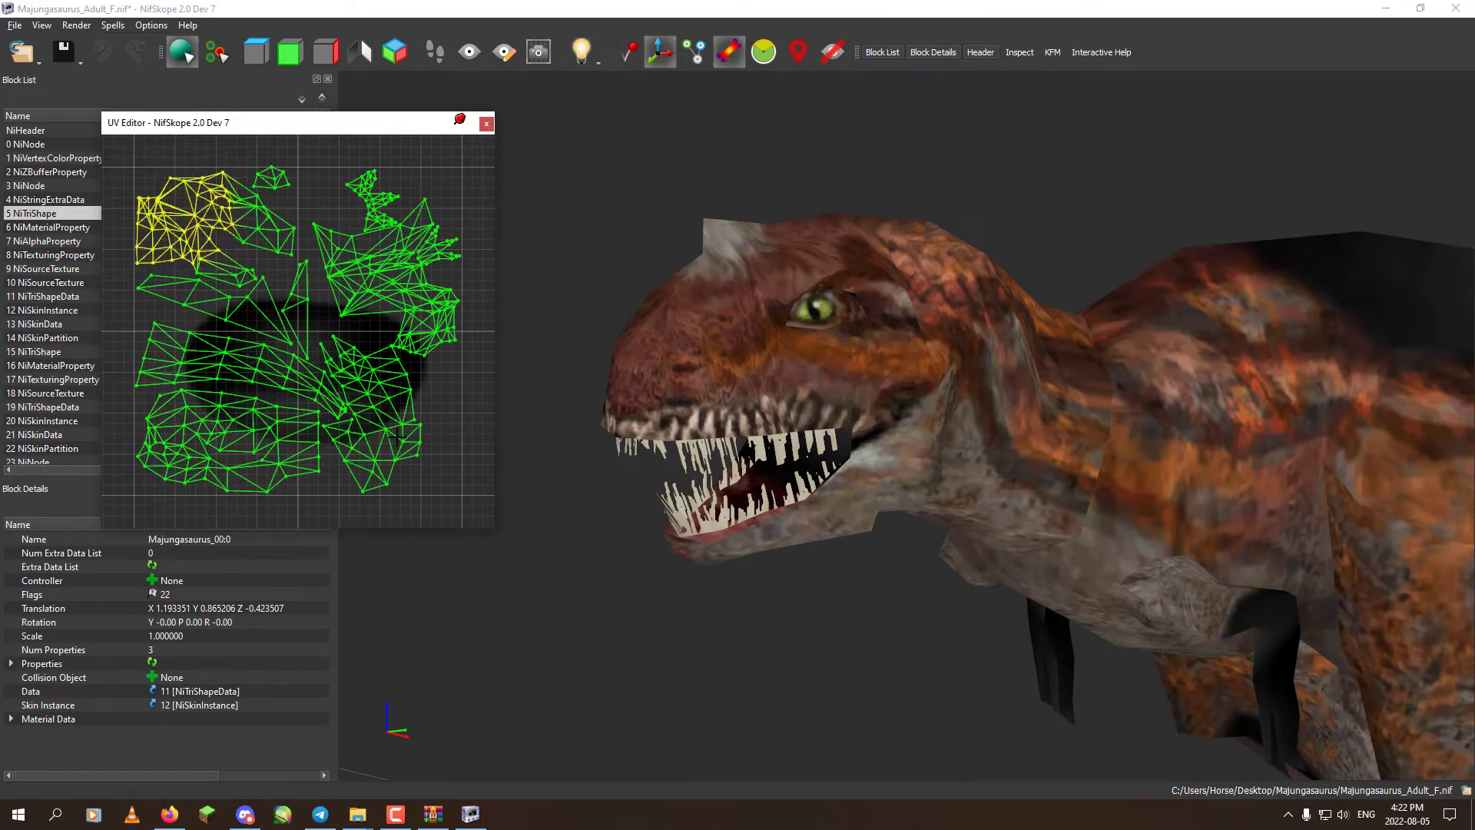
shift+drag(477, 510, 300, 131)
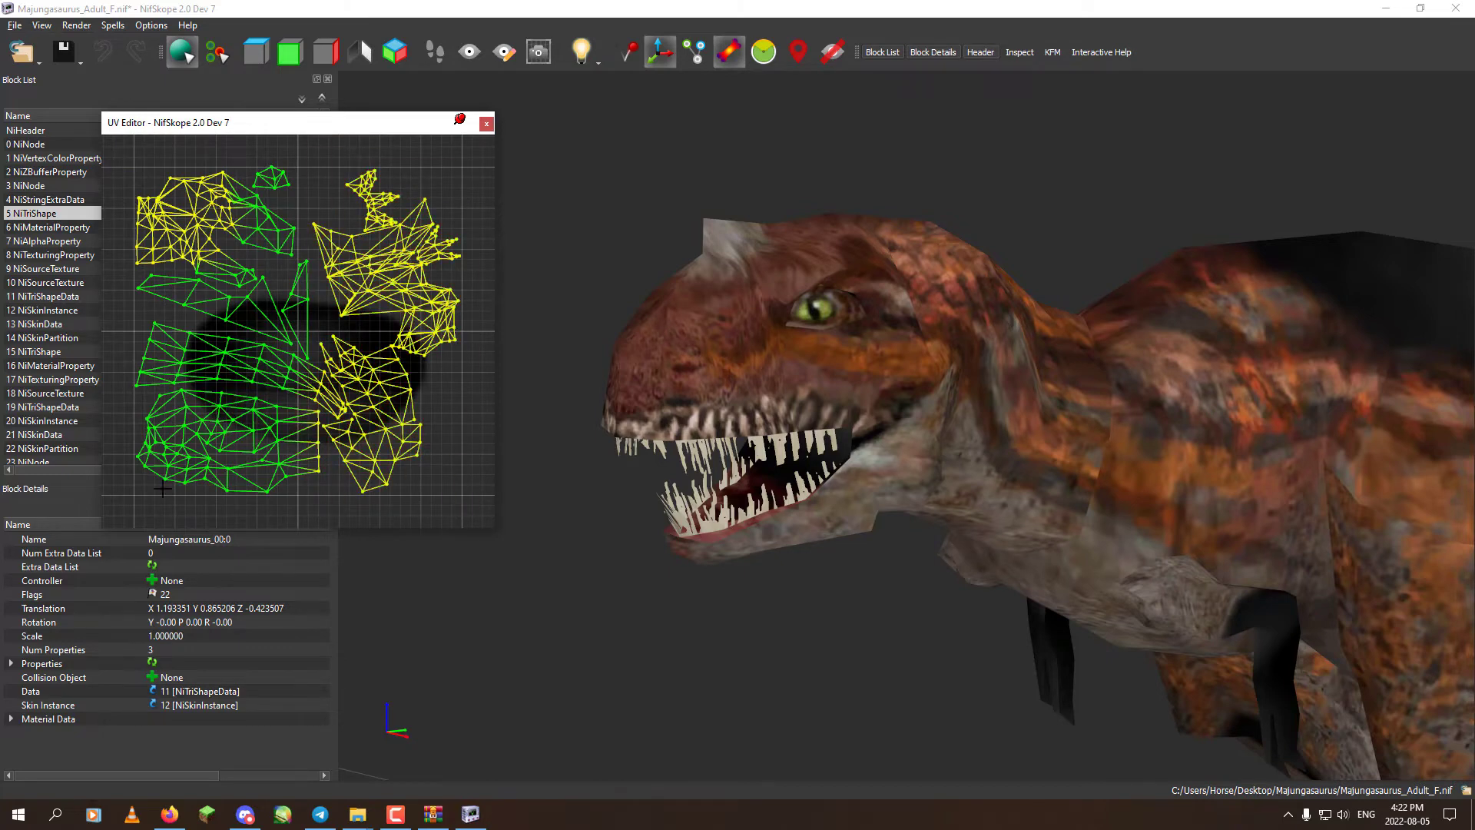
drag(265, 430, 437, 192)
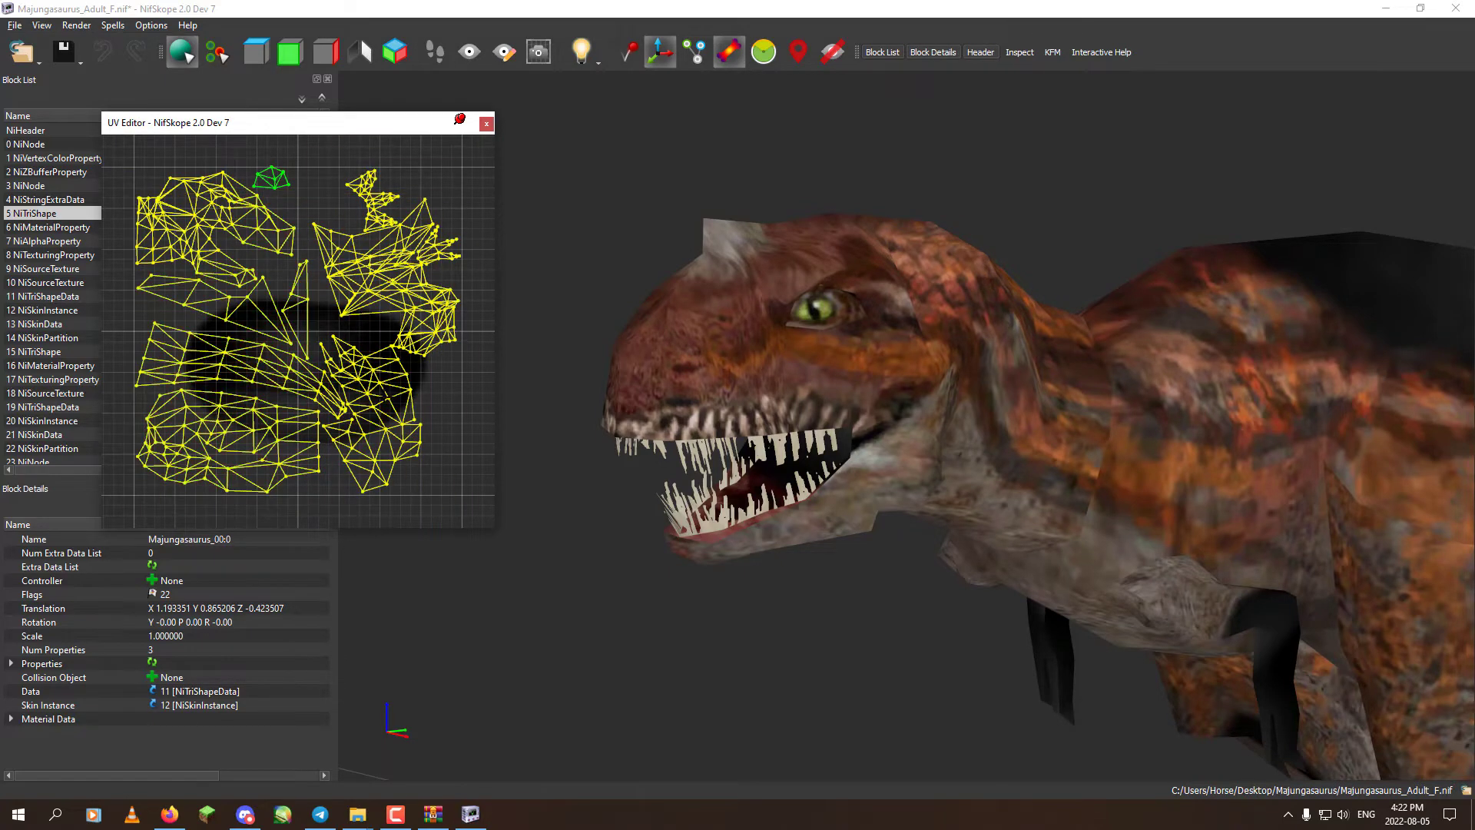
right_click(269, 283)
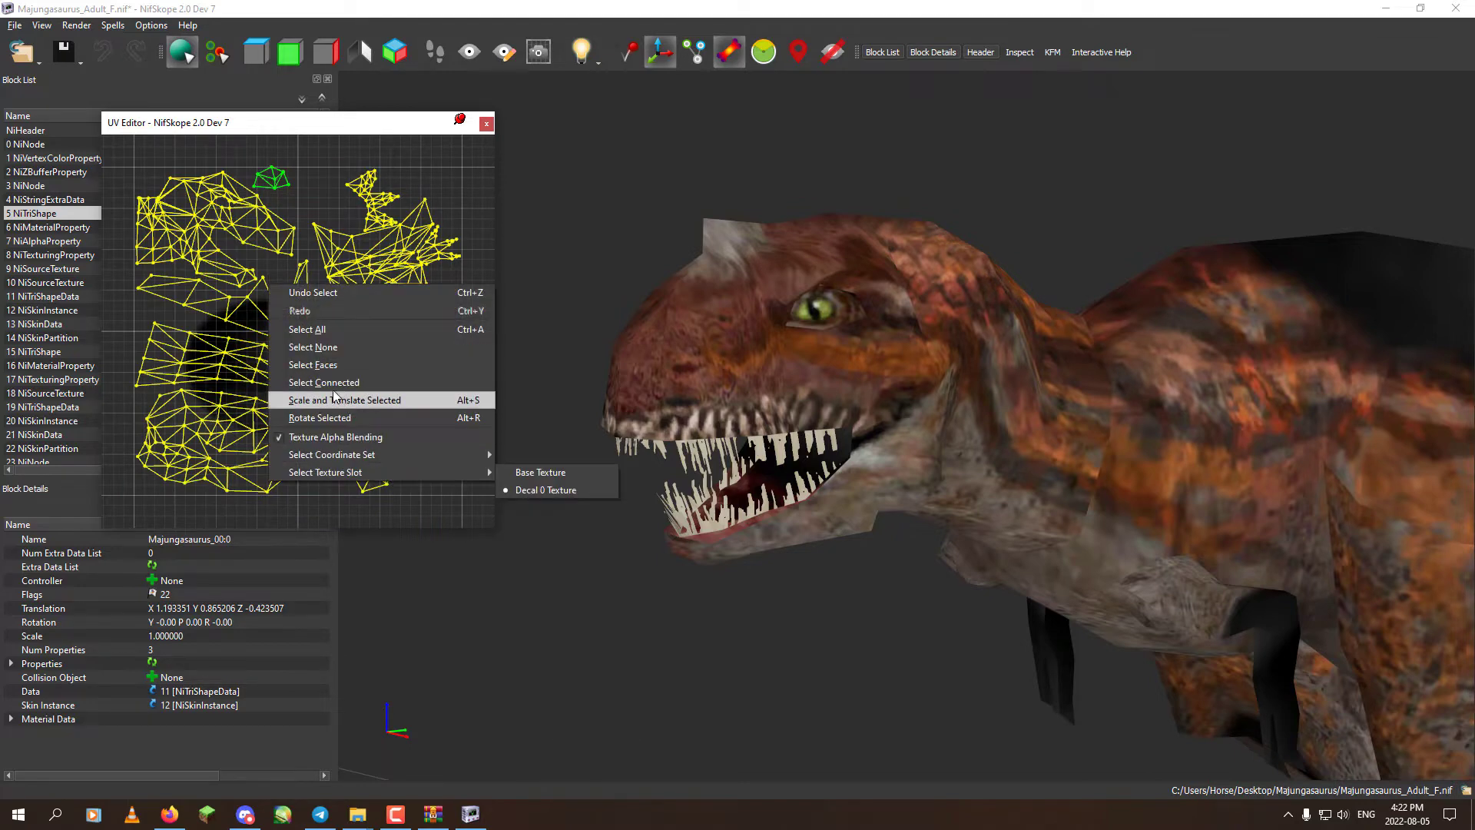
click(316, 401)
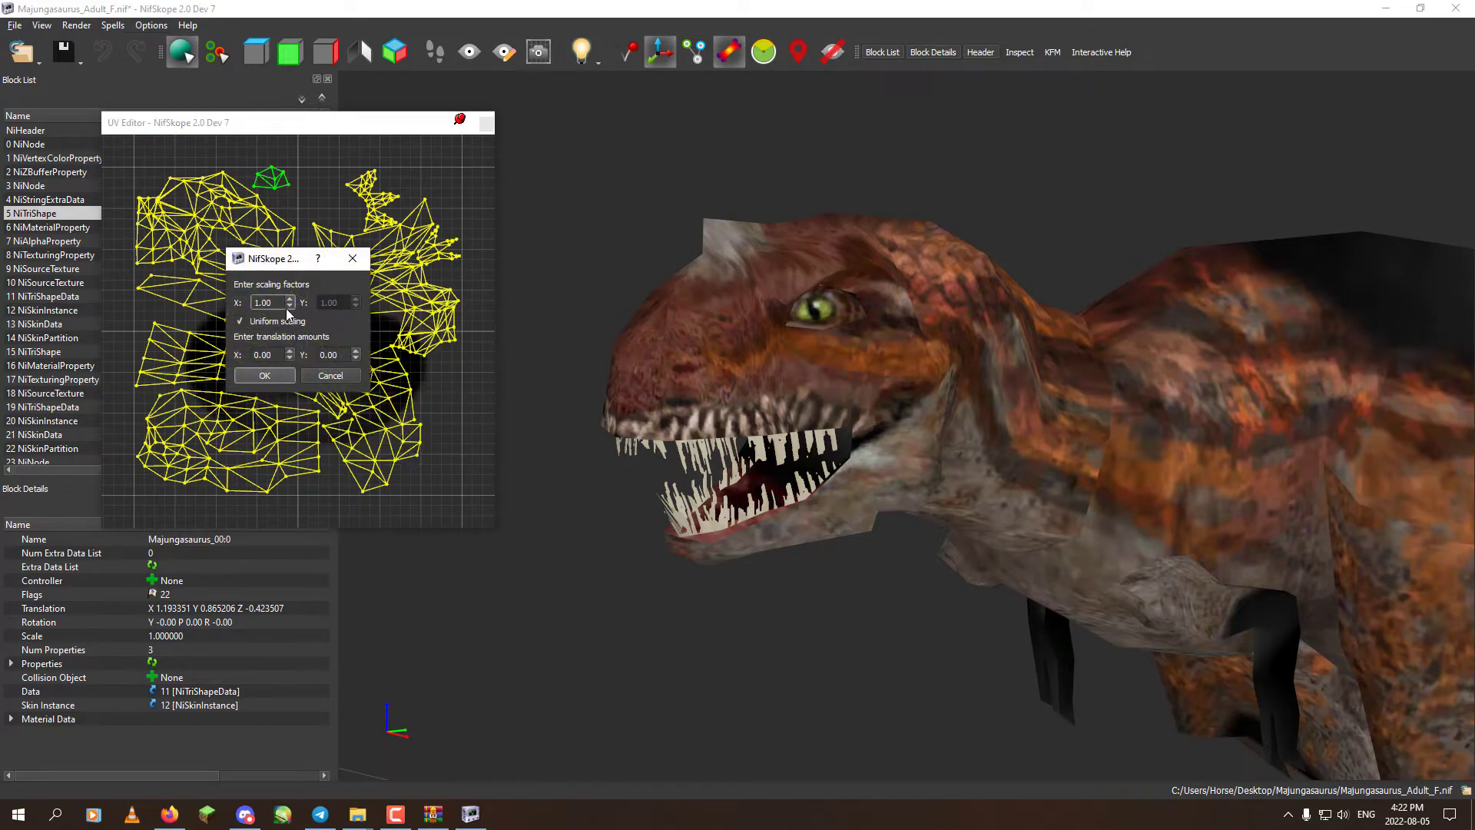
click(262, 376)
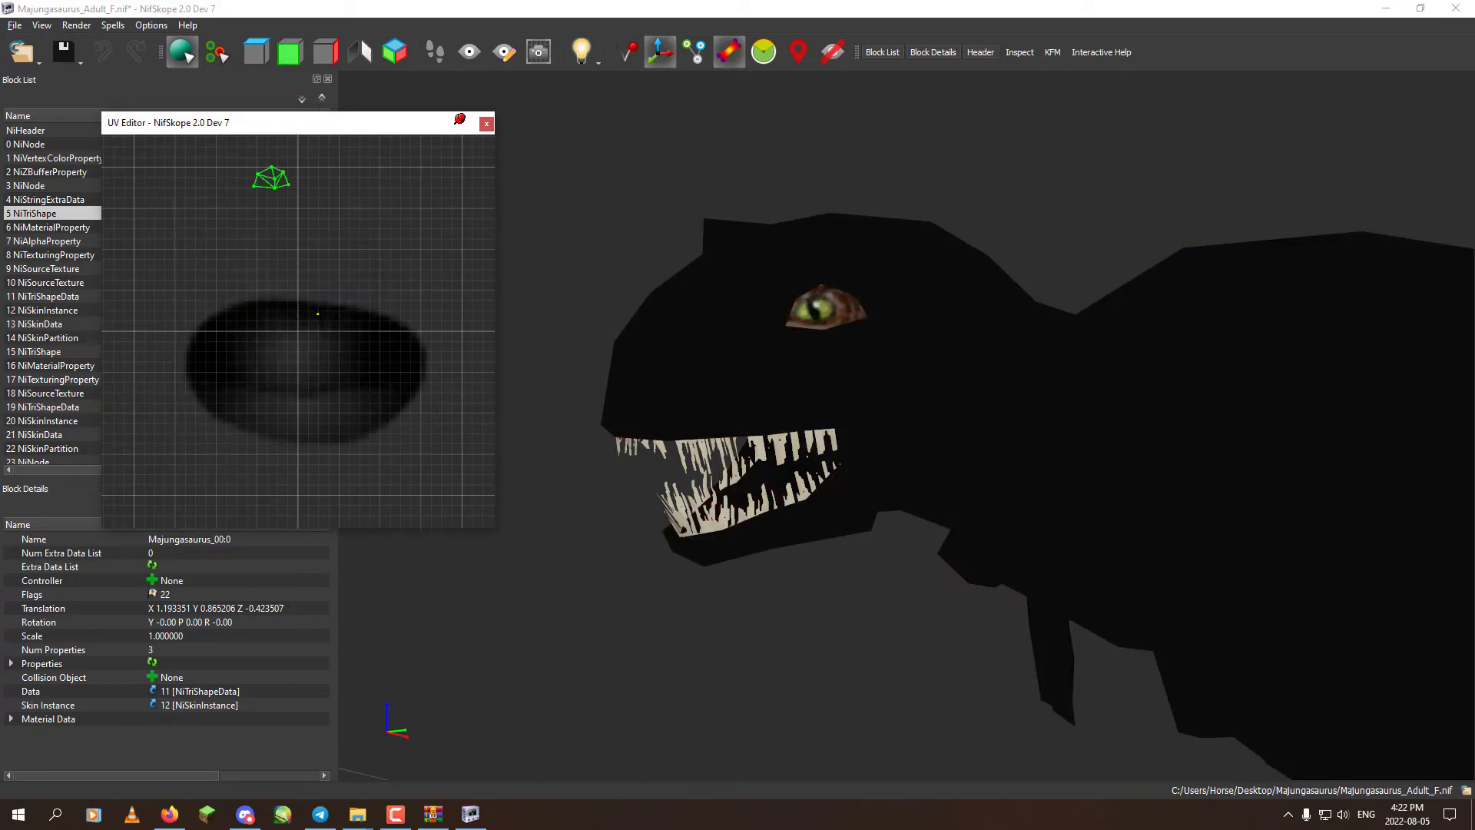
key(ctrl+z)
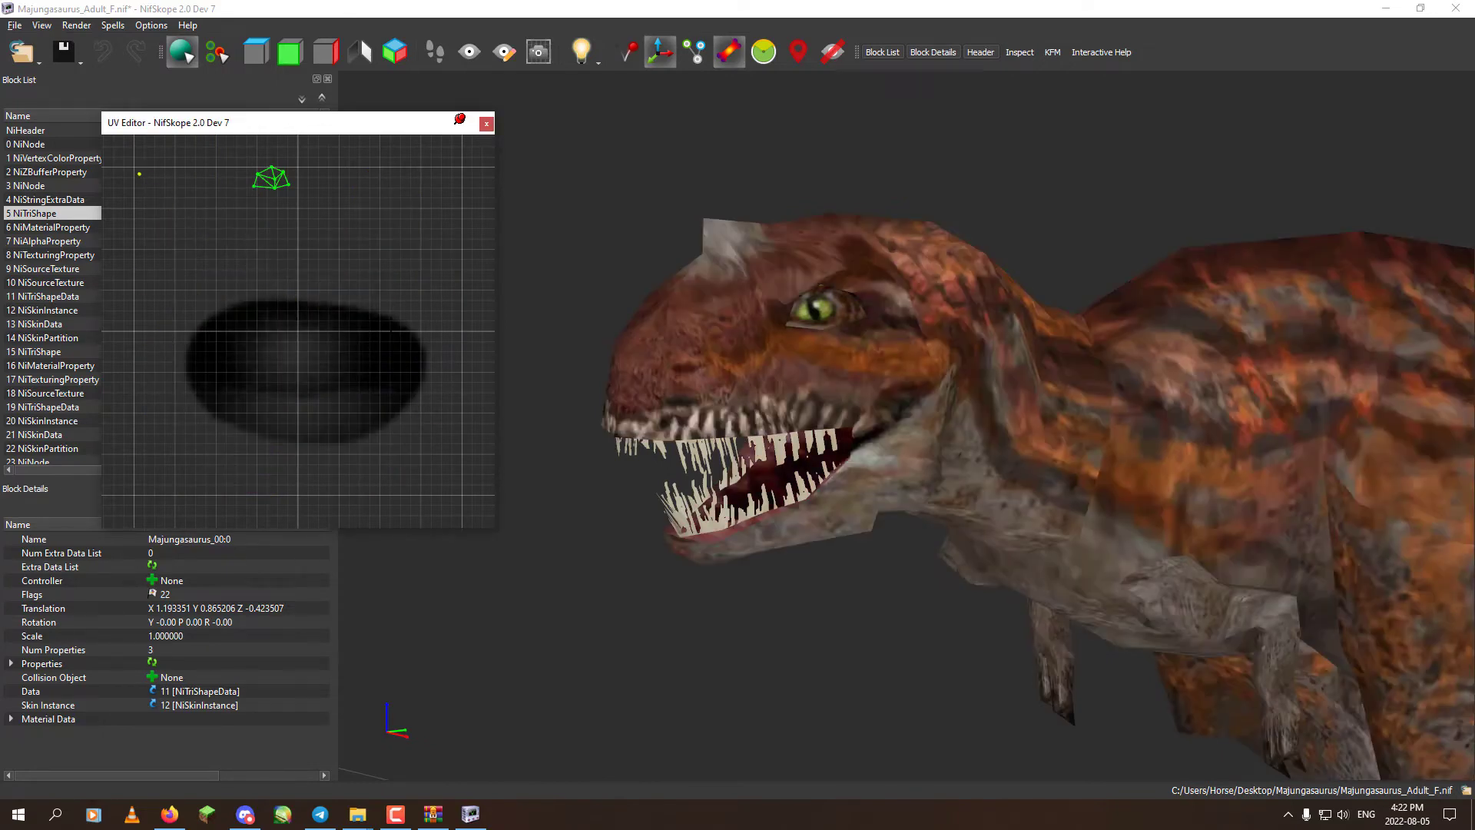
Move the eye's UV island onto the blink decal and scale it up until it surrounds the dark eyelid shape.
drag(276, 203, 335, 254)
drag(276, 188, 302, 377)
right_click(302, 378)
key(Down)
key(Down)
key(Down)
key(Down)
key(Down)
key(Down)
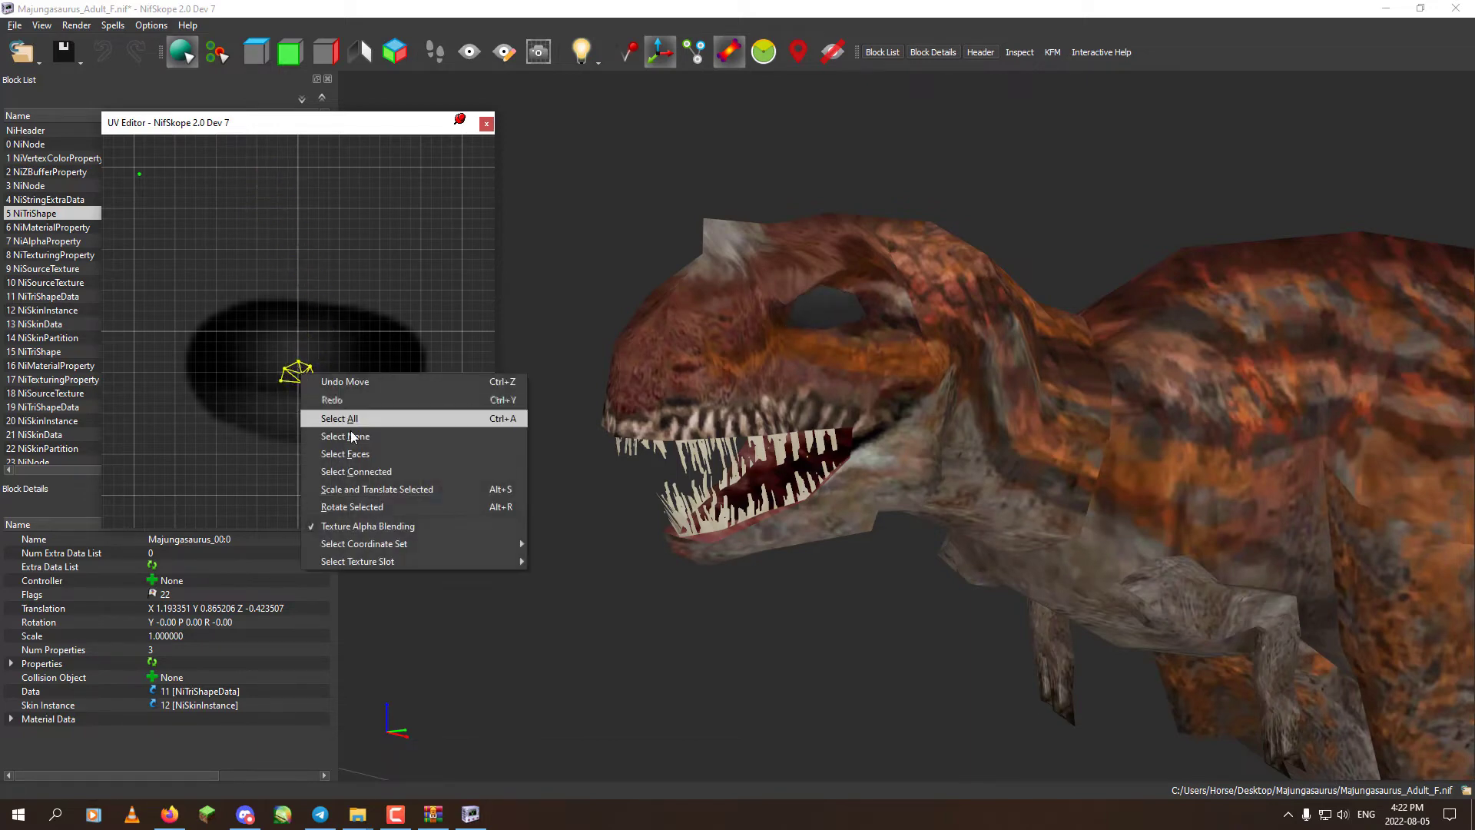
key(Return)
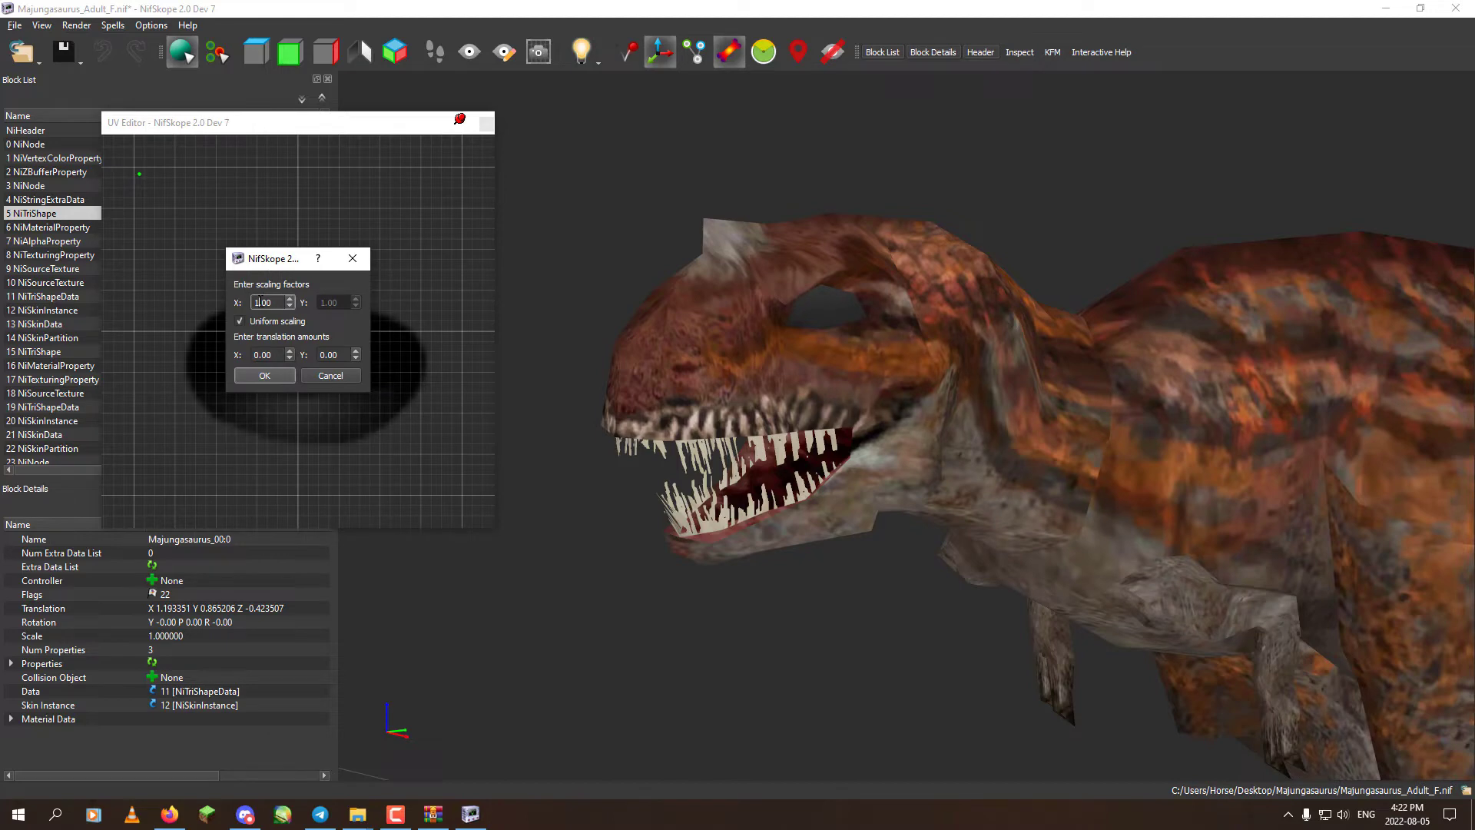
click(266, 375)
scroll(718, 360, up, 5)
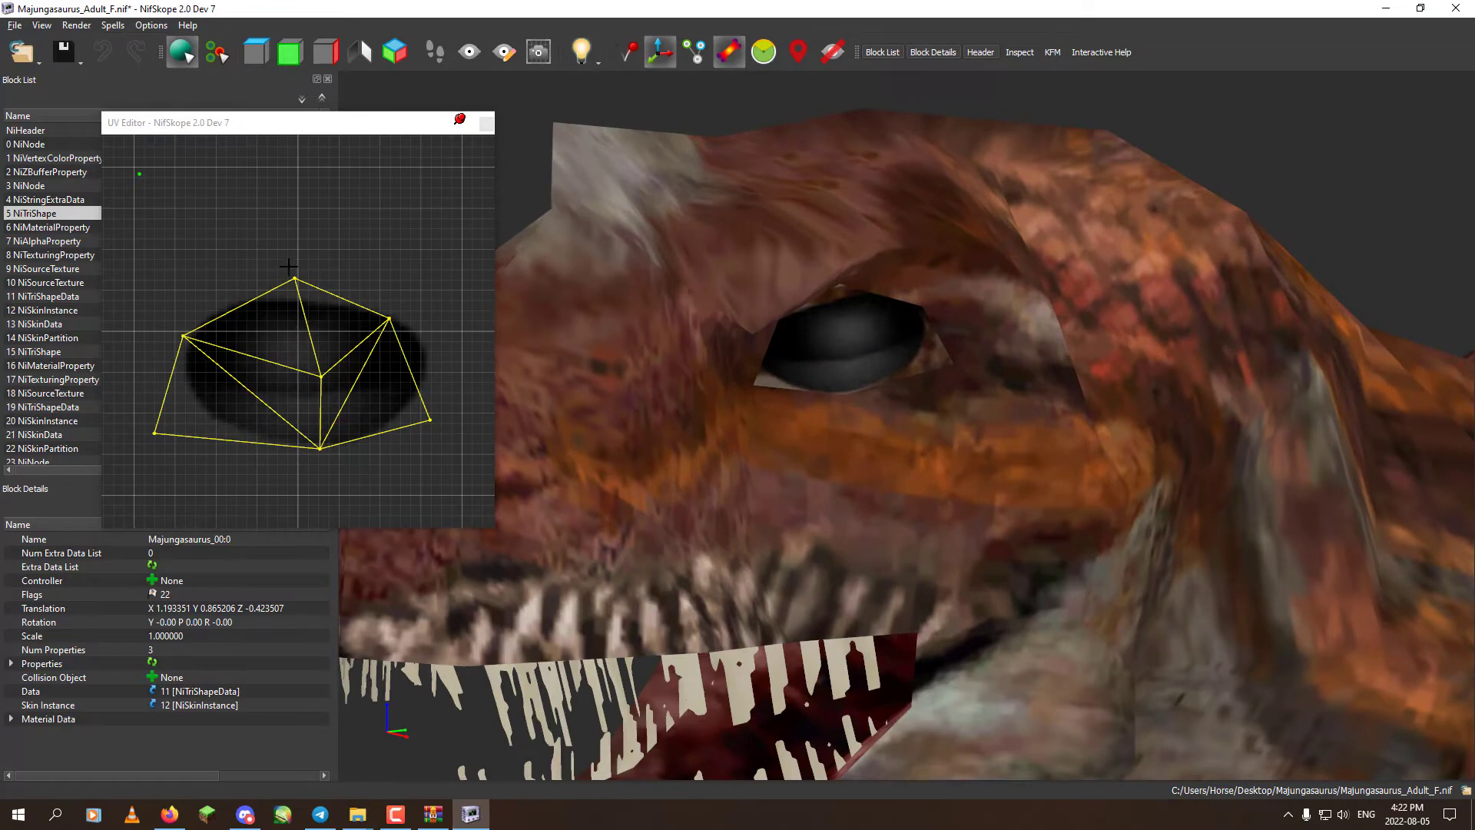
Shift the eye island's right and left vertex pairs outward past the sides of the eyelid decal.
drag(362, 286, 463, 463)
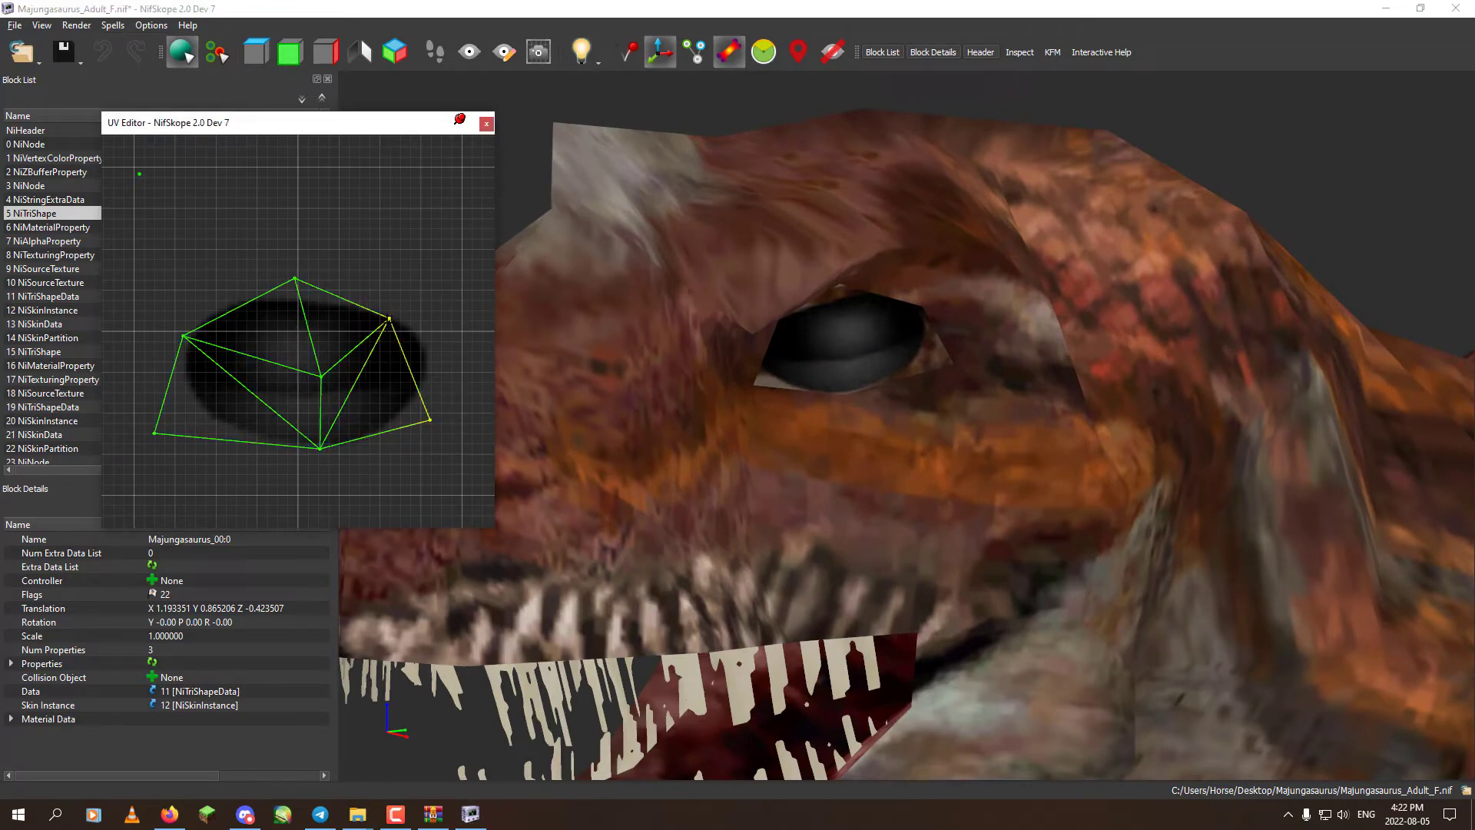
mouse_move(389, 318)
mouse_down()
mouse_move(422, 296)
mouse_move(471, 303)
mouse_move(413, 310)
mouse_up()
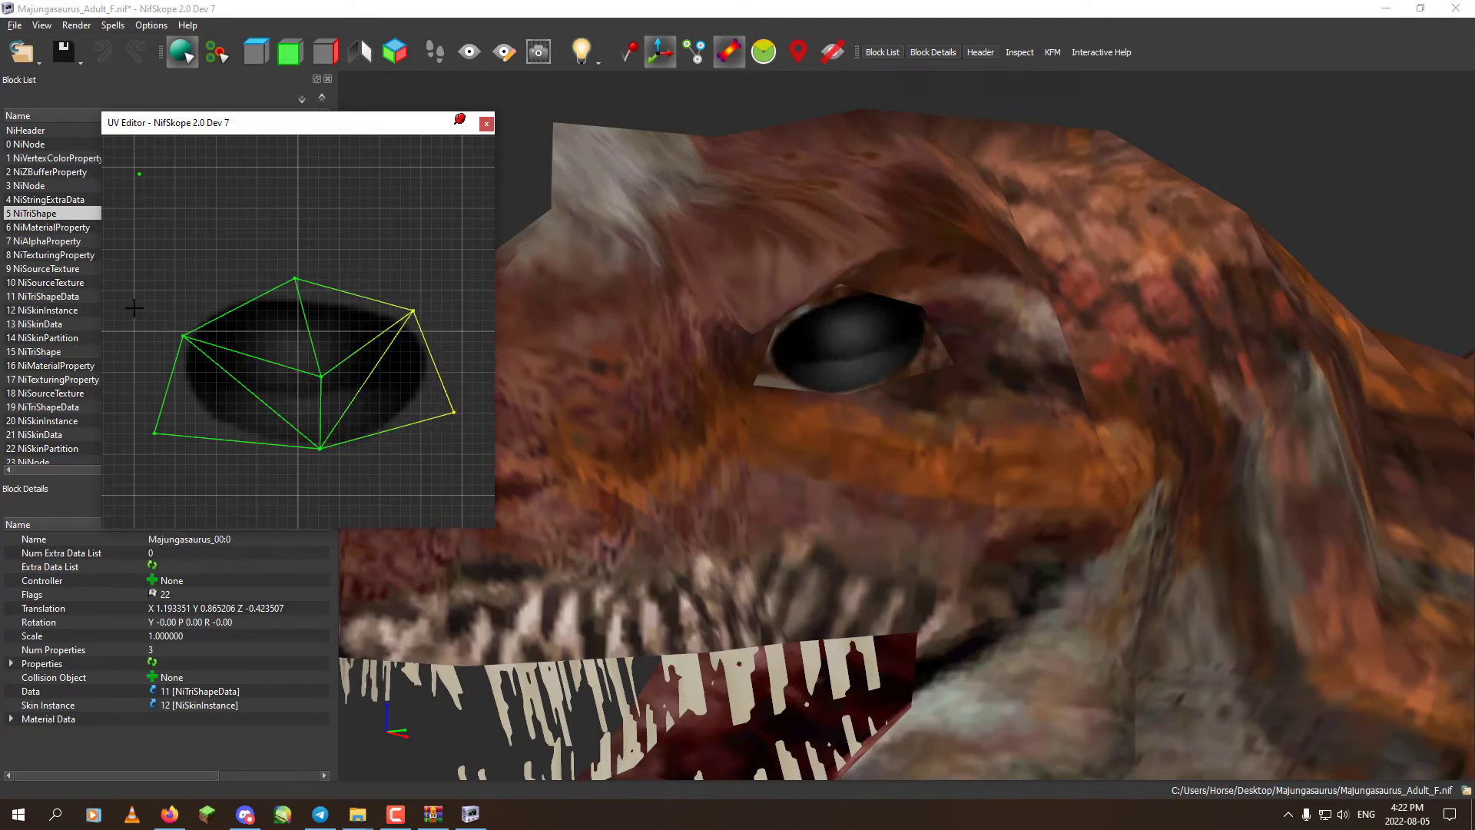
drag(134, 307, 93, 436)
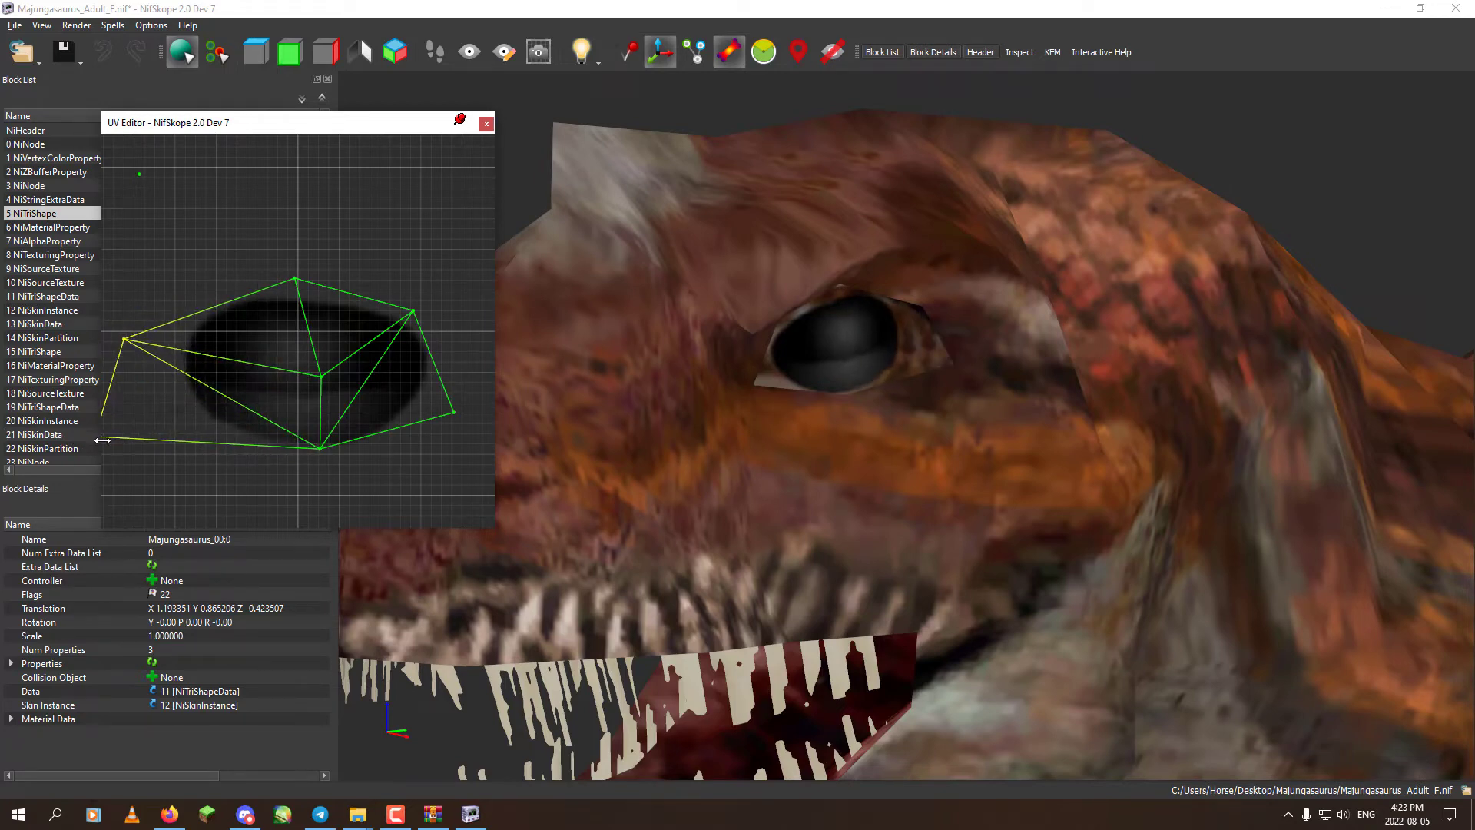
Adjust the eye island's top, bottom and centre vertices to fit the eyelid decal, and close the UV editor.
click(295, 278)
mouse_move(296, 285)
mouse_down()
mouse_move(307, 204)
mouse_move(307, 296)
mouse_move(321, 263)
mouse_move(273, 260)
mouse_move(271, 273)
mouse_up()
click(285, 425)
click(309, 448)
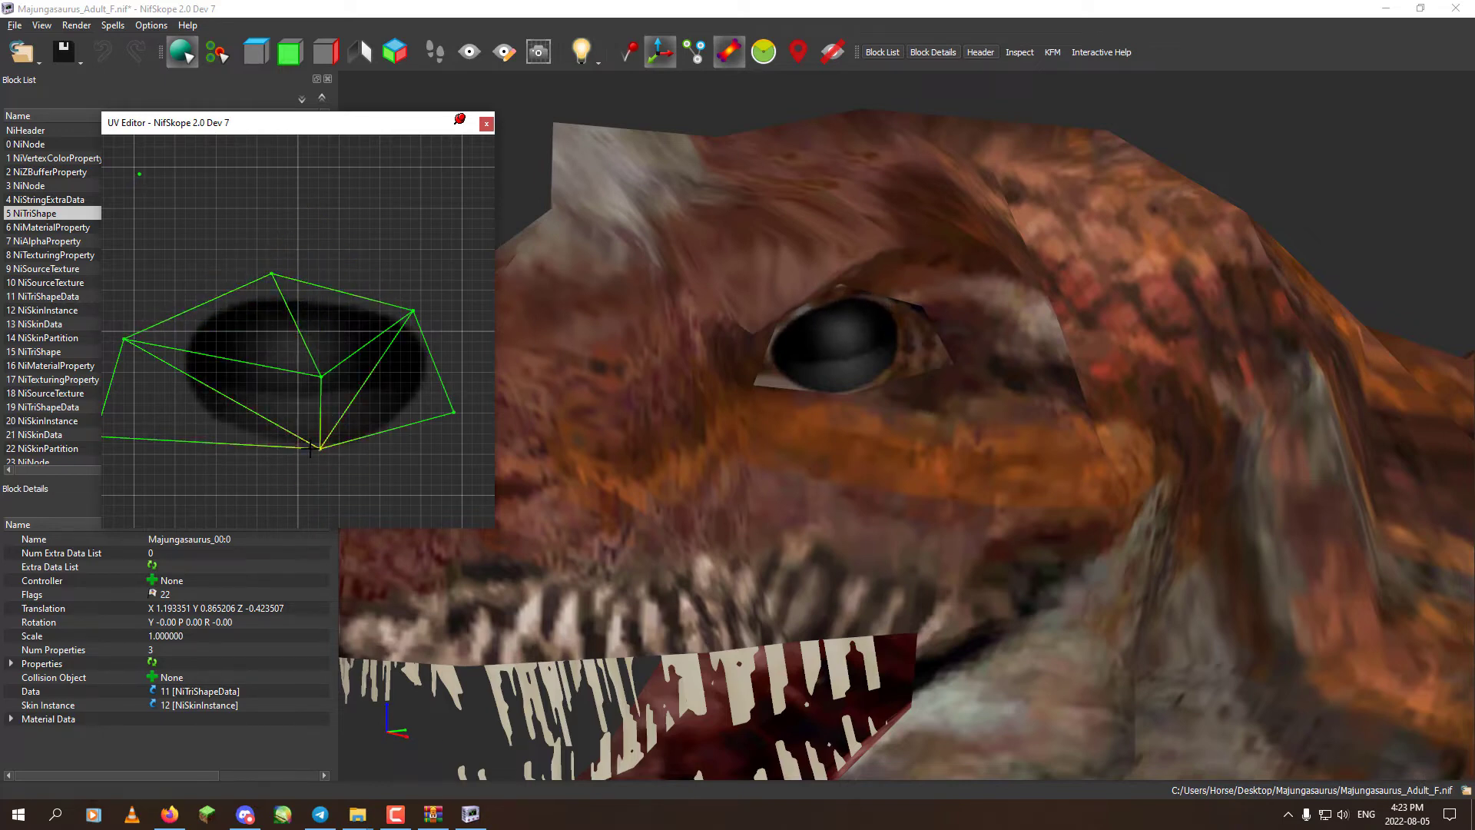
mouse_move(322, 456)
mouse_down()
mouse_move(349, 517)
mouse_move(339, 482)
mouse_move(317, 476)
mouse_up()
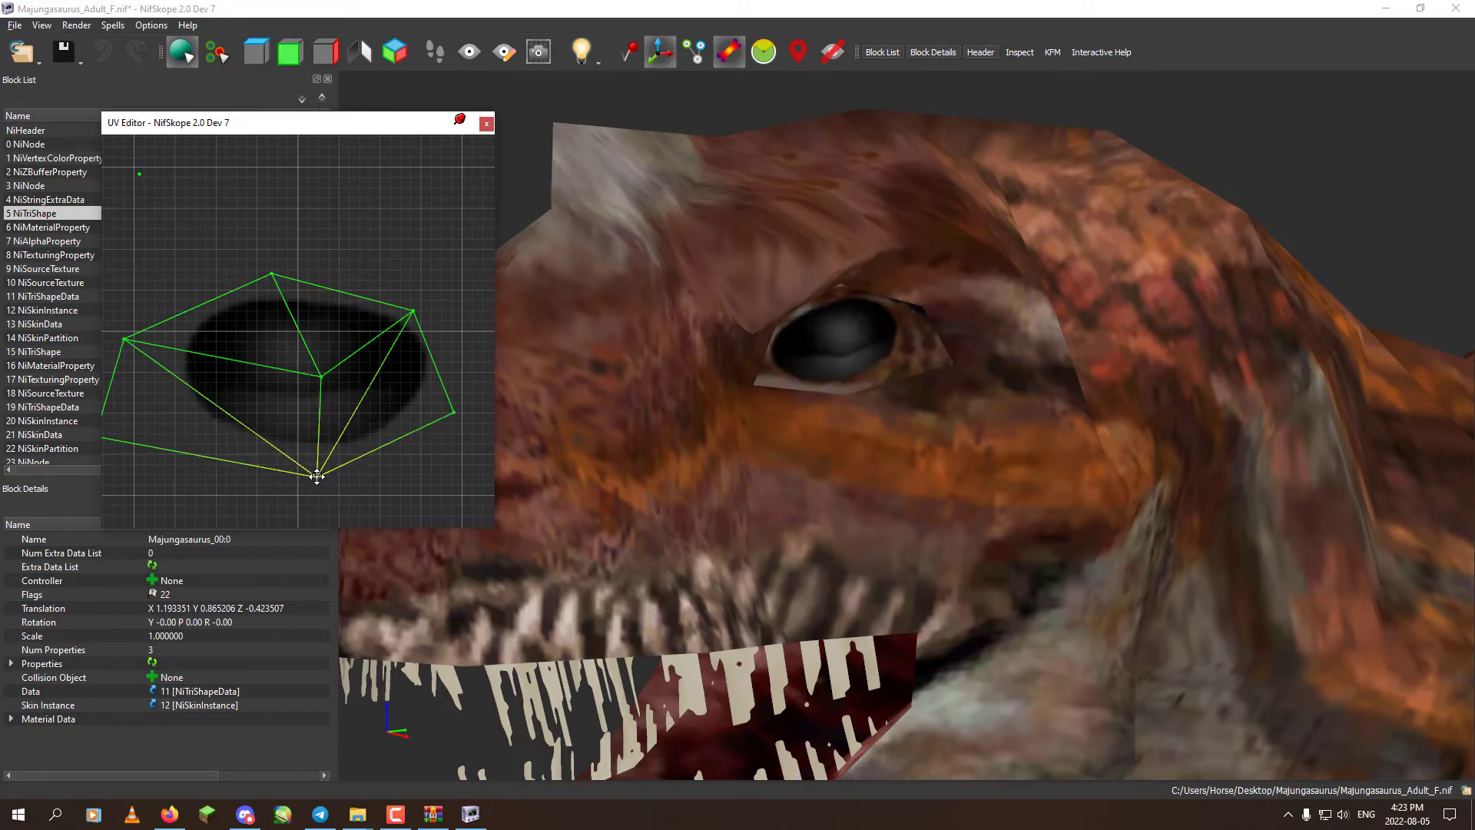
click(321, 377)
mouse_move(321, 376)
mouse_down()
mouse_move(310, 392)
mouse_move(325, 391)
mouse_up()
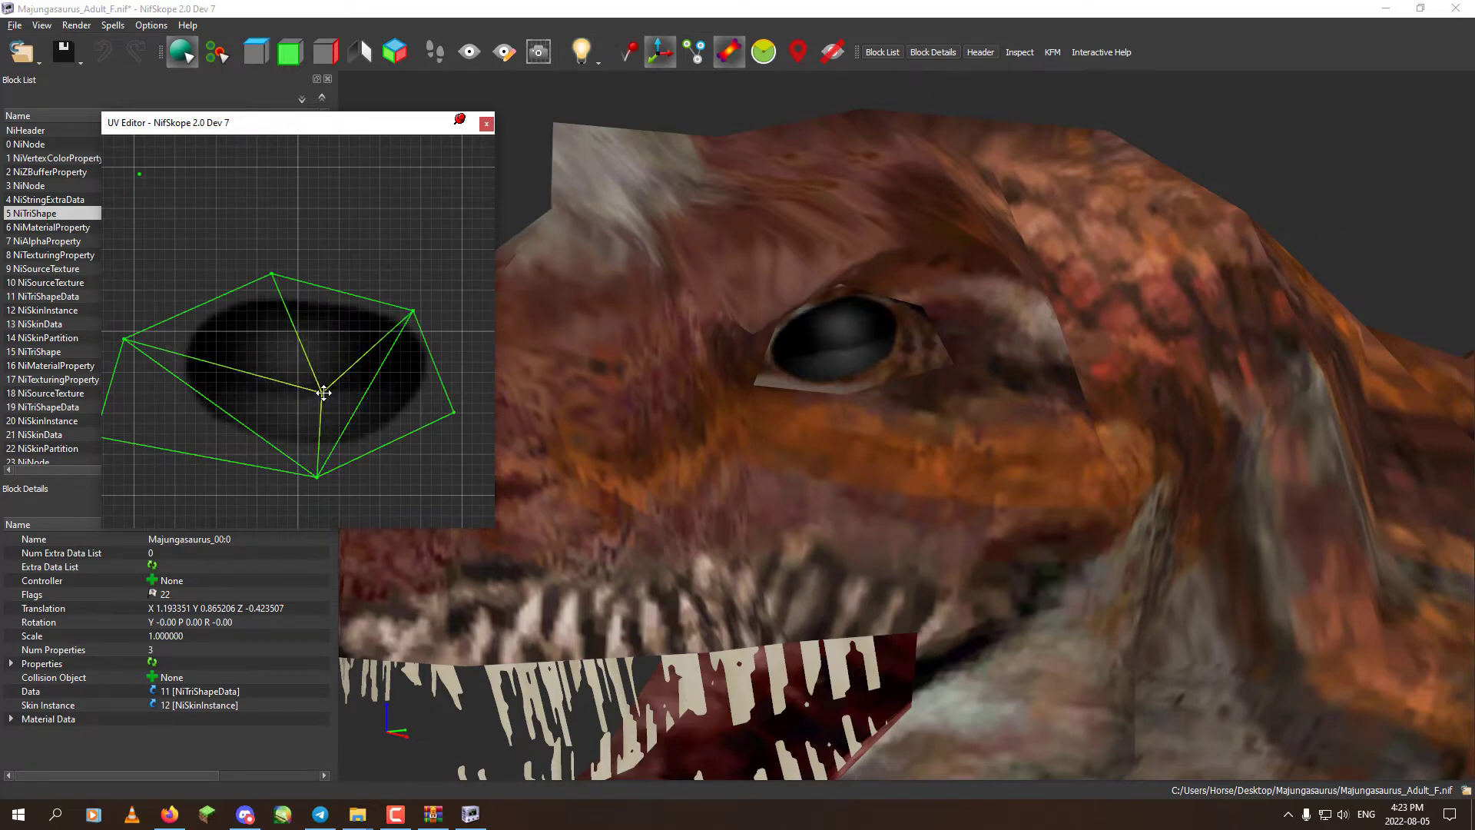
scroll(454, 160, down, 1)
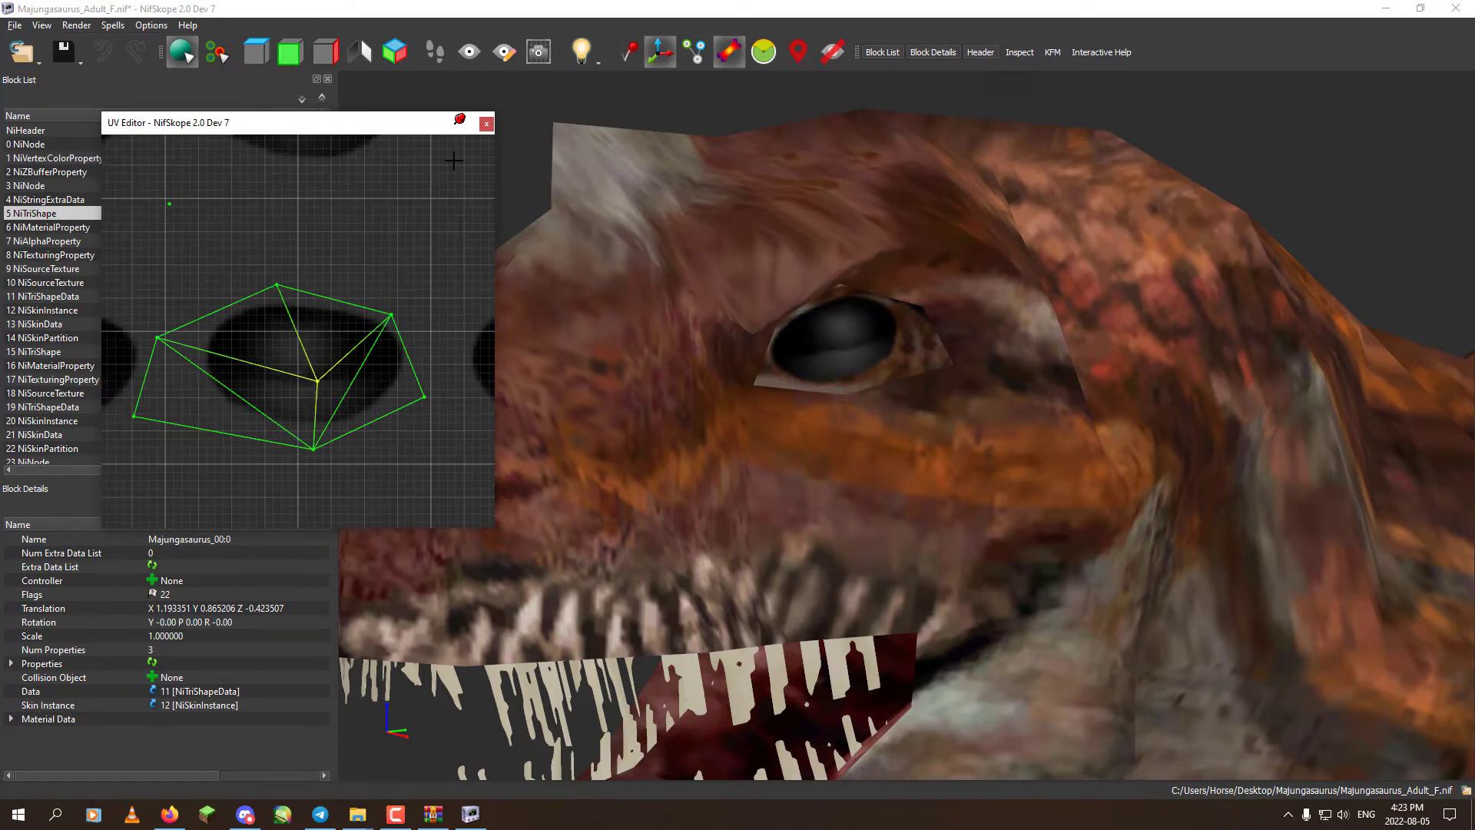
click(486, 125)
Shorten the decal NiSourceTexture's file name to tiger_blink.dds by removing its folder path.
scroll(639, 351, down, 5)
scroll(782, 333, up, 4)
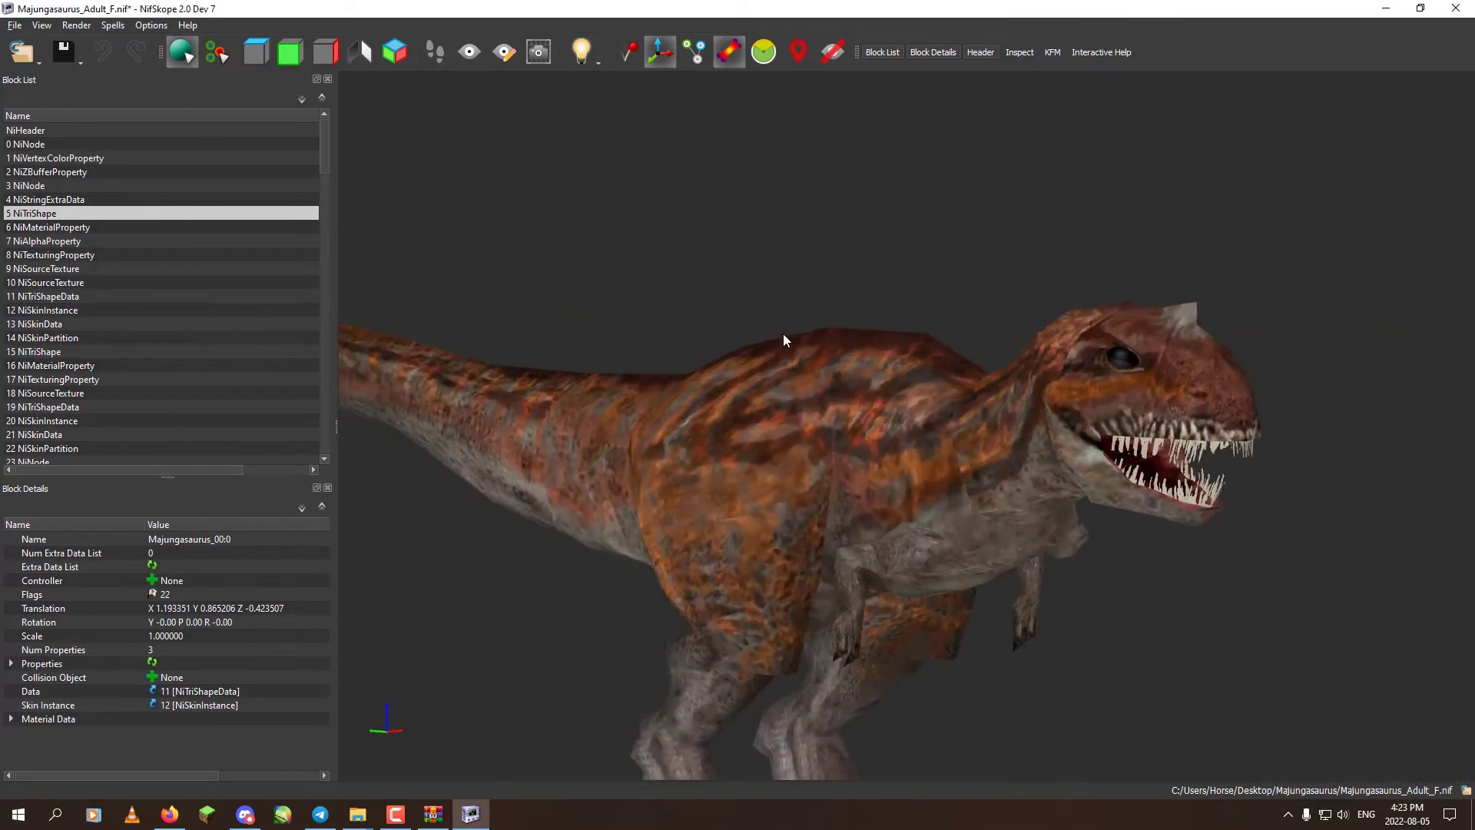
drag(974, 393, 624, 537)
scroll(270, 345, right, 3)
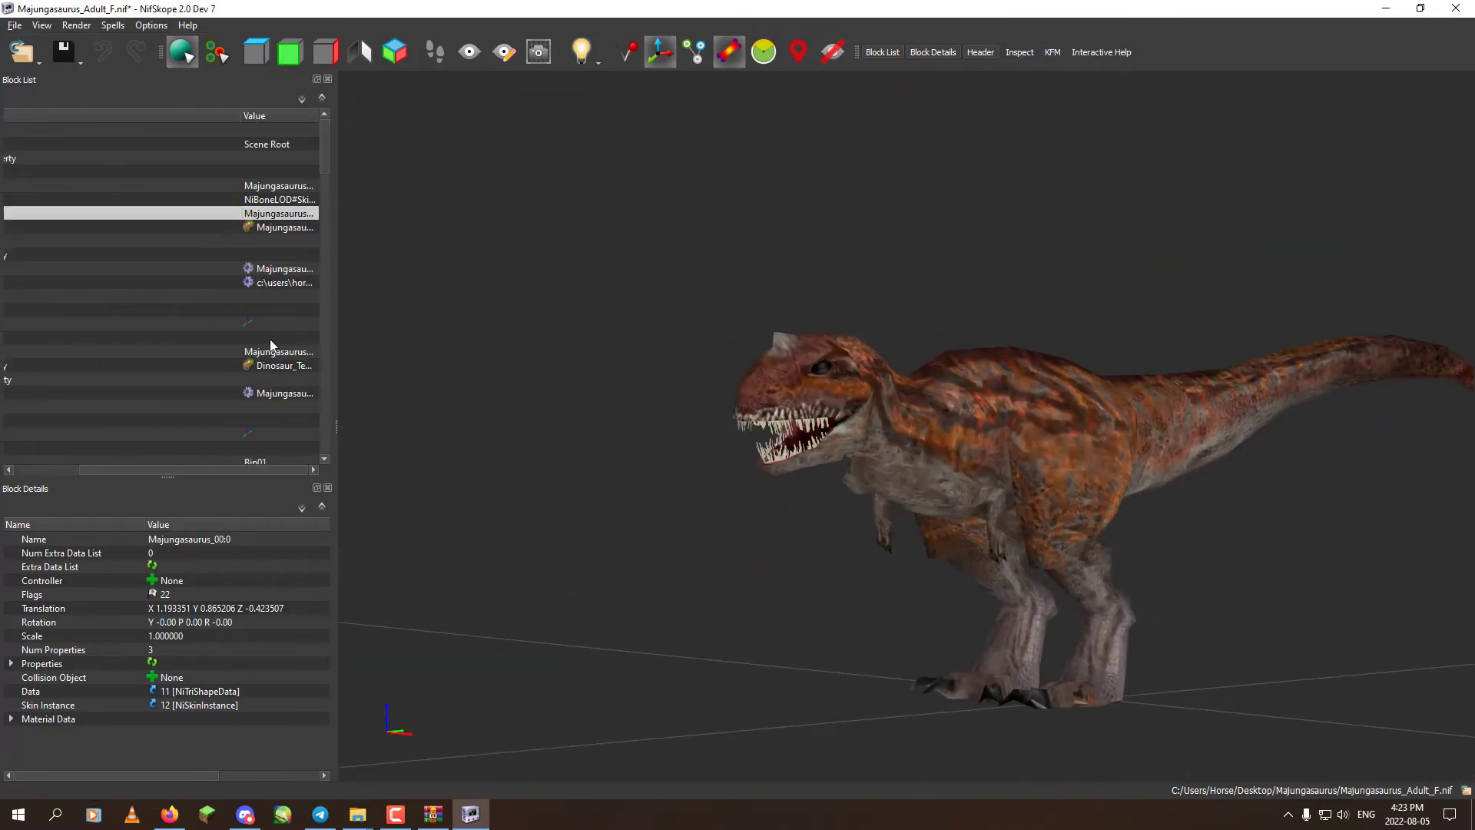
double_click(238, 115)
click(178, 283)
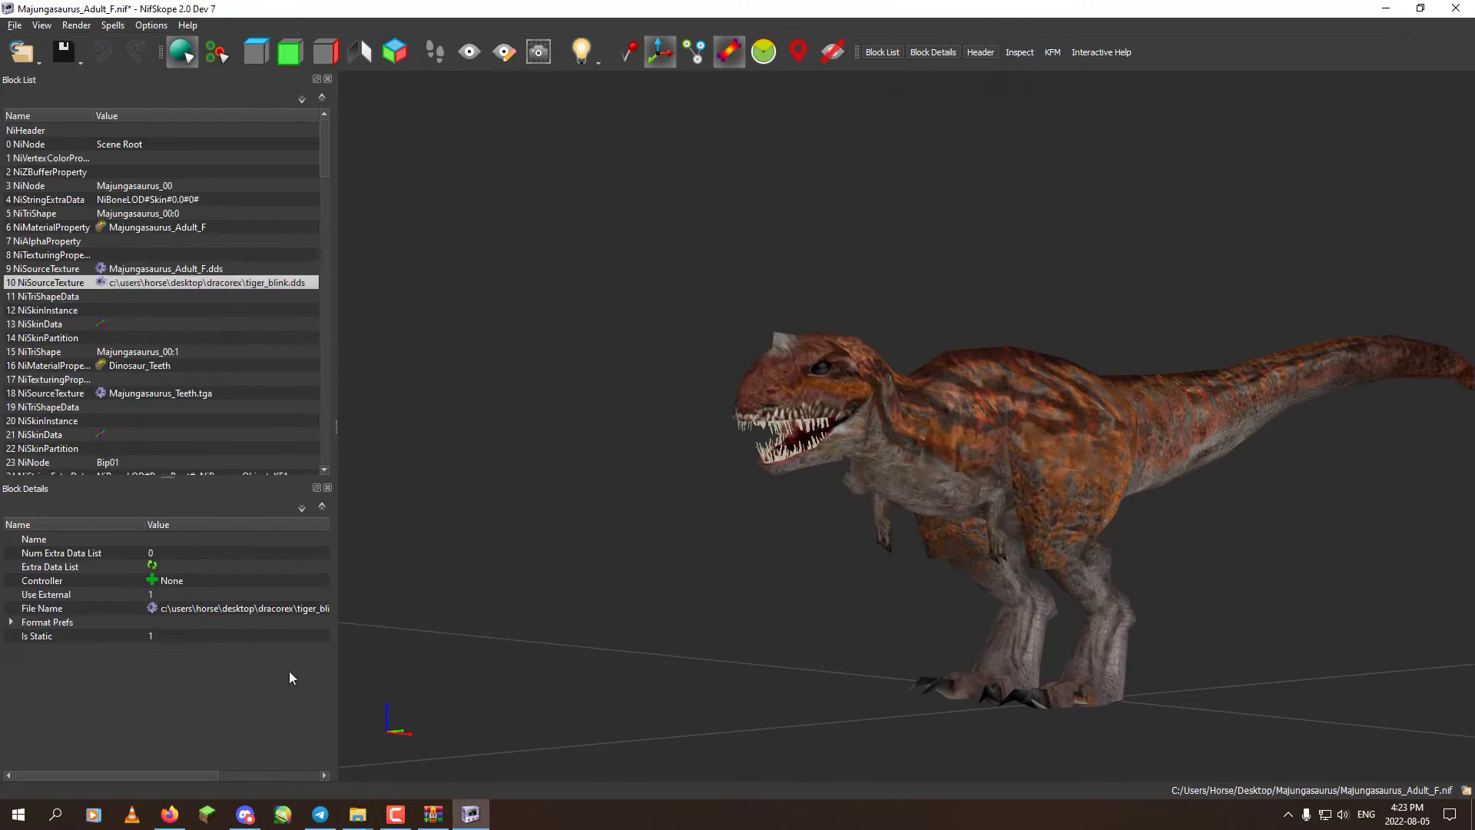
double_click(273, 611)
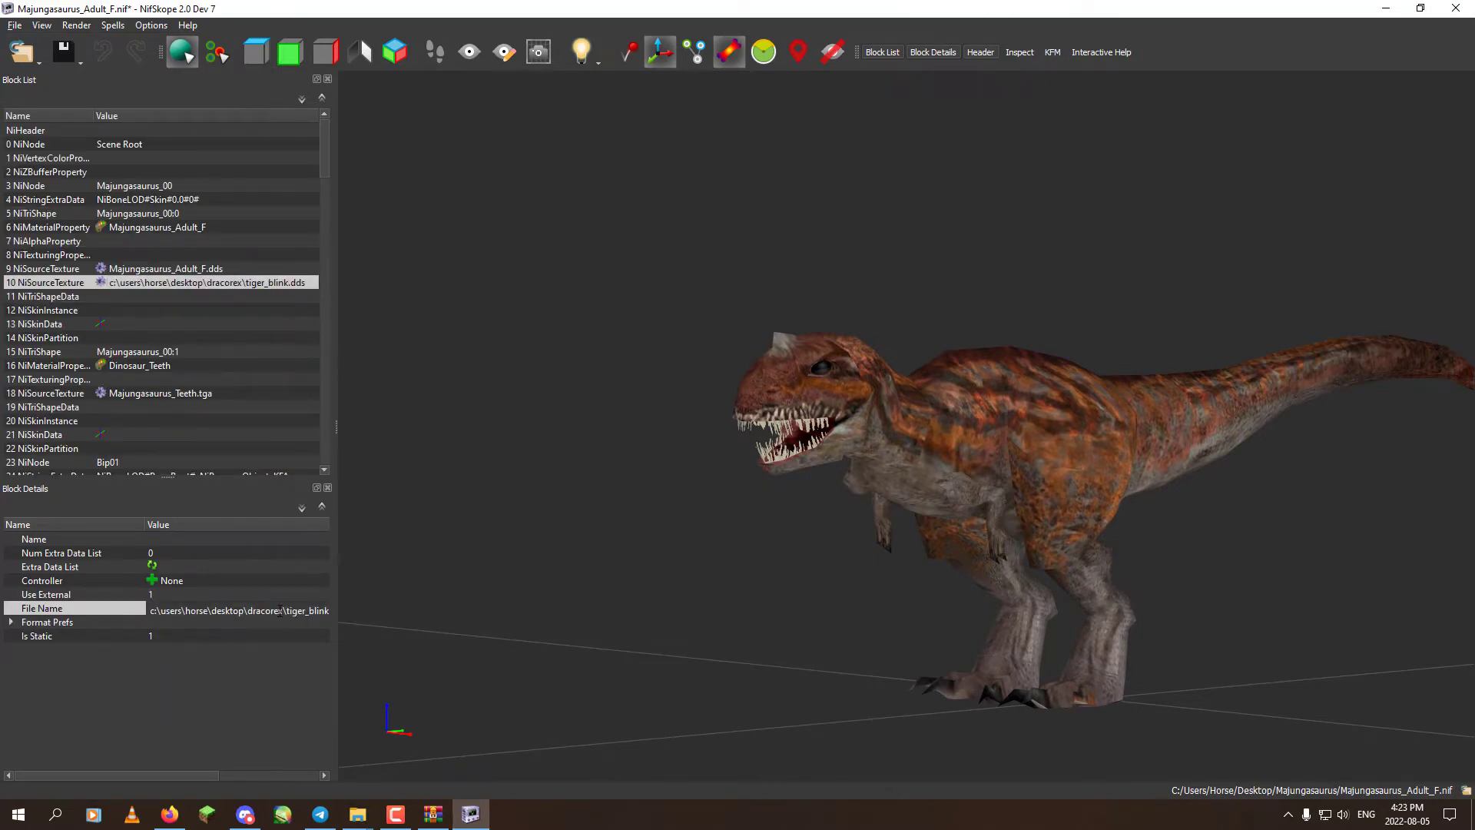
drag(287, 611, 46, 585)
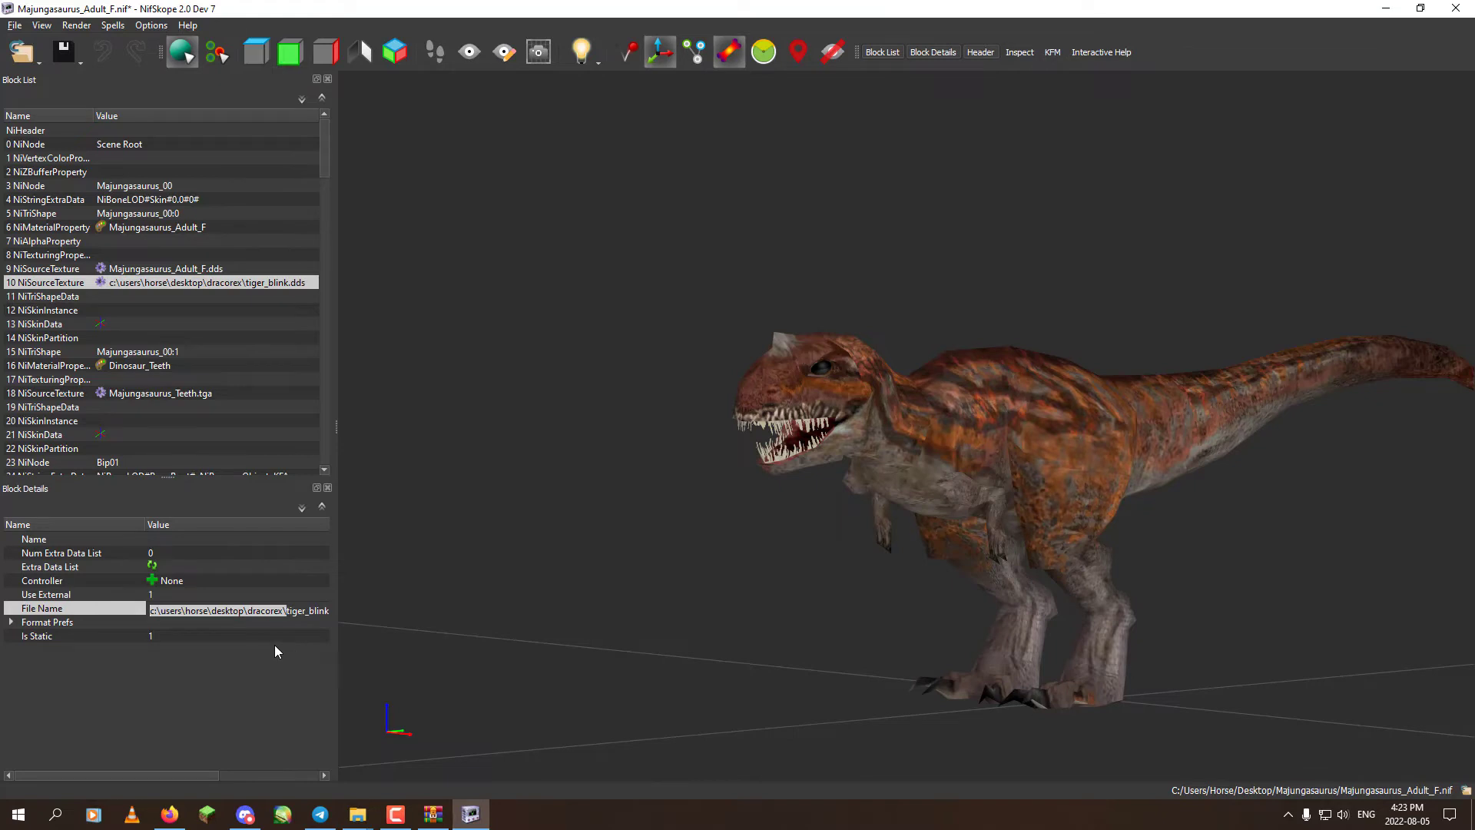
key(BackSpace)
key(Return)
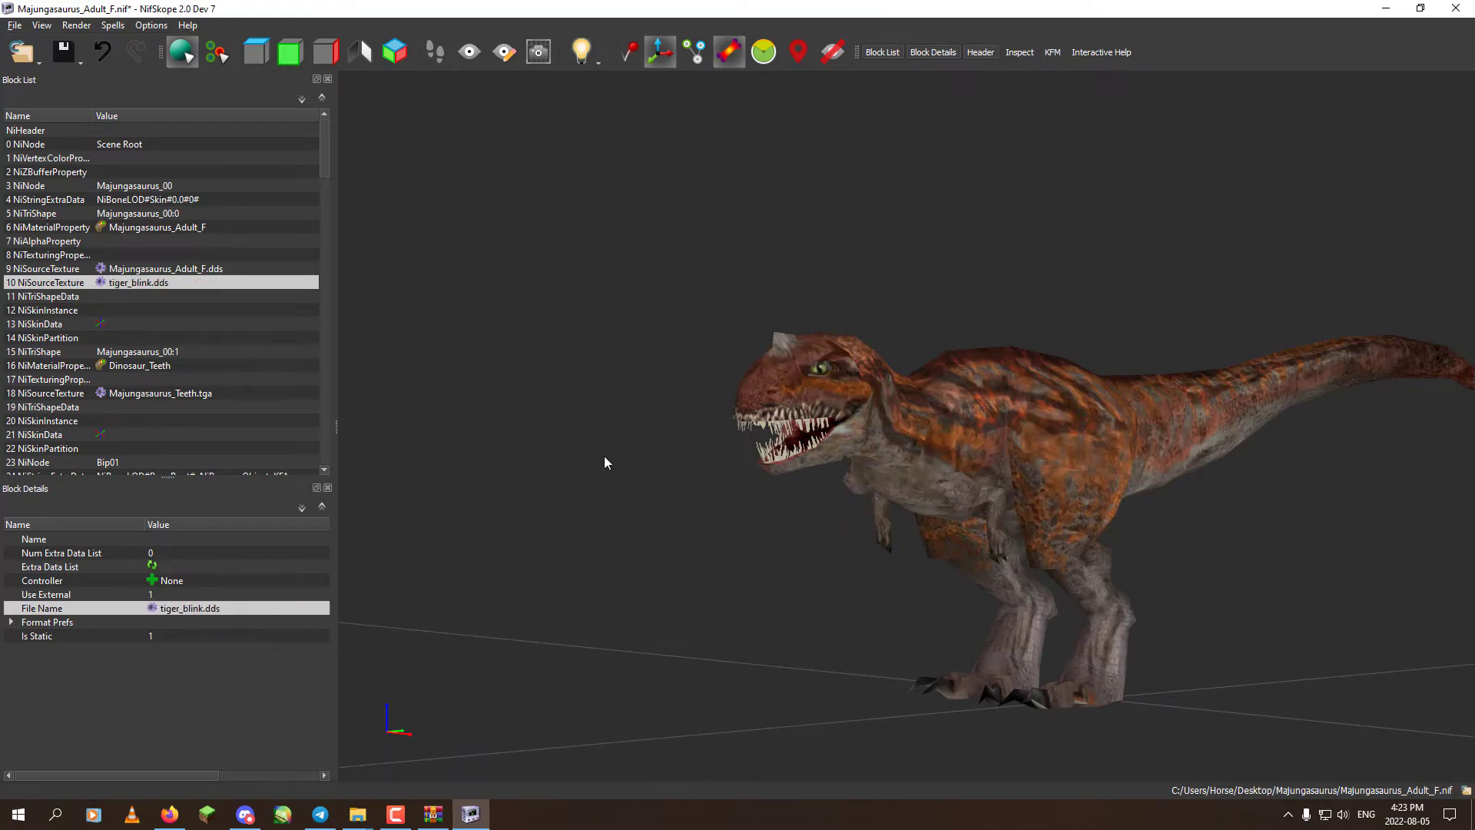
Save Majungasaurus_Adult_F.nif, reload it to check the model and exit.
click(15, 24)
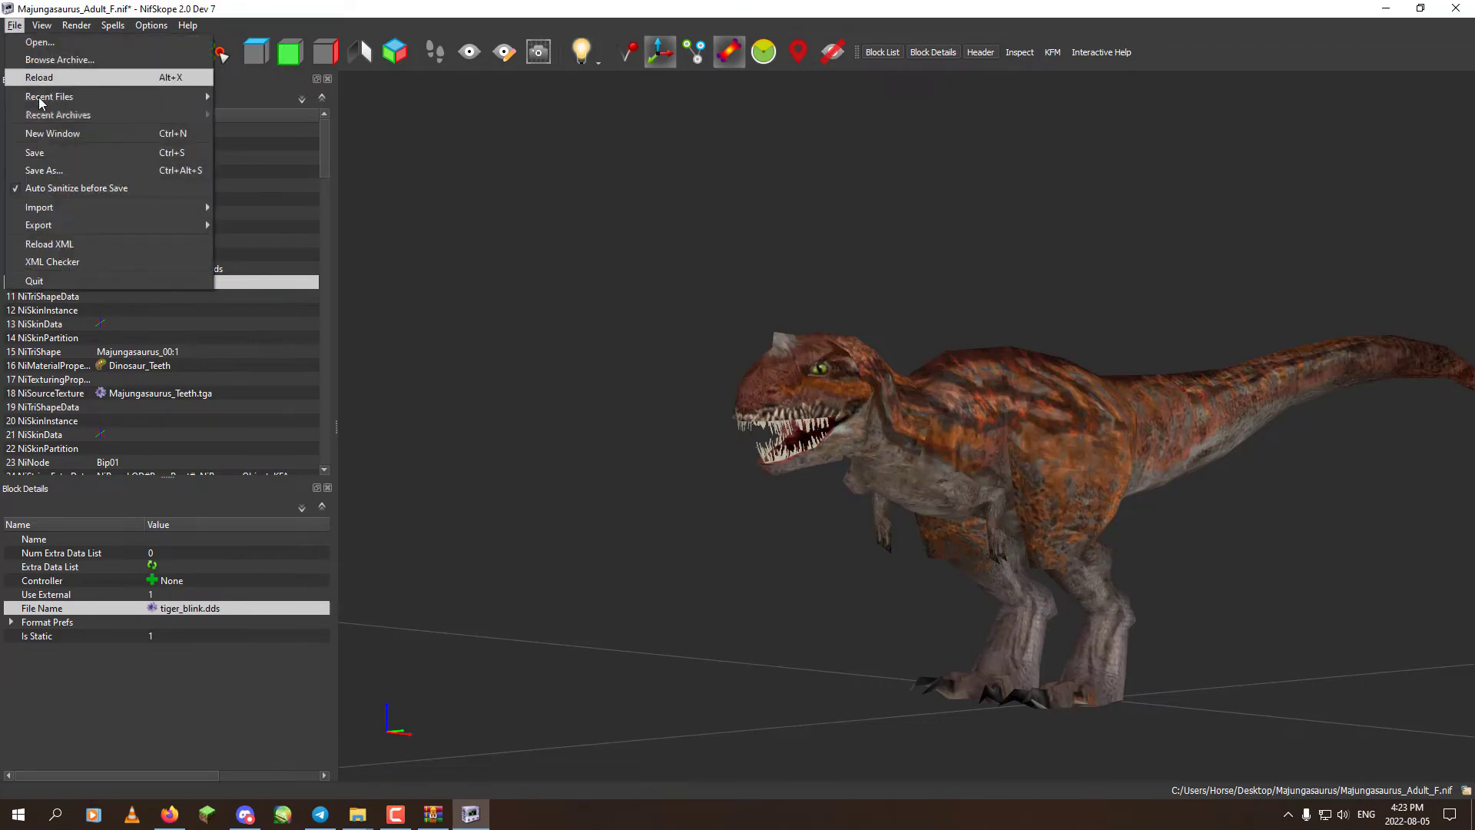
click(40, 152)
click(12, 25)
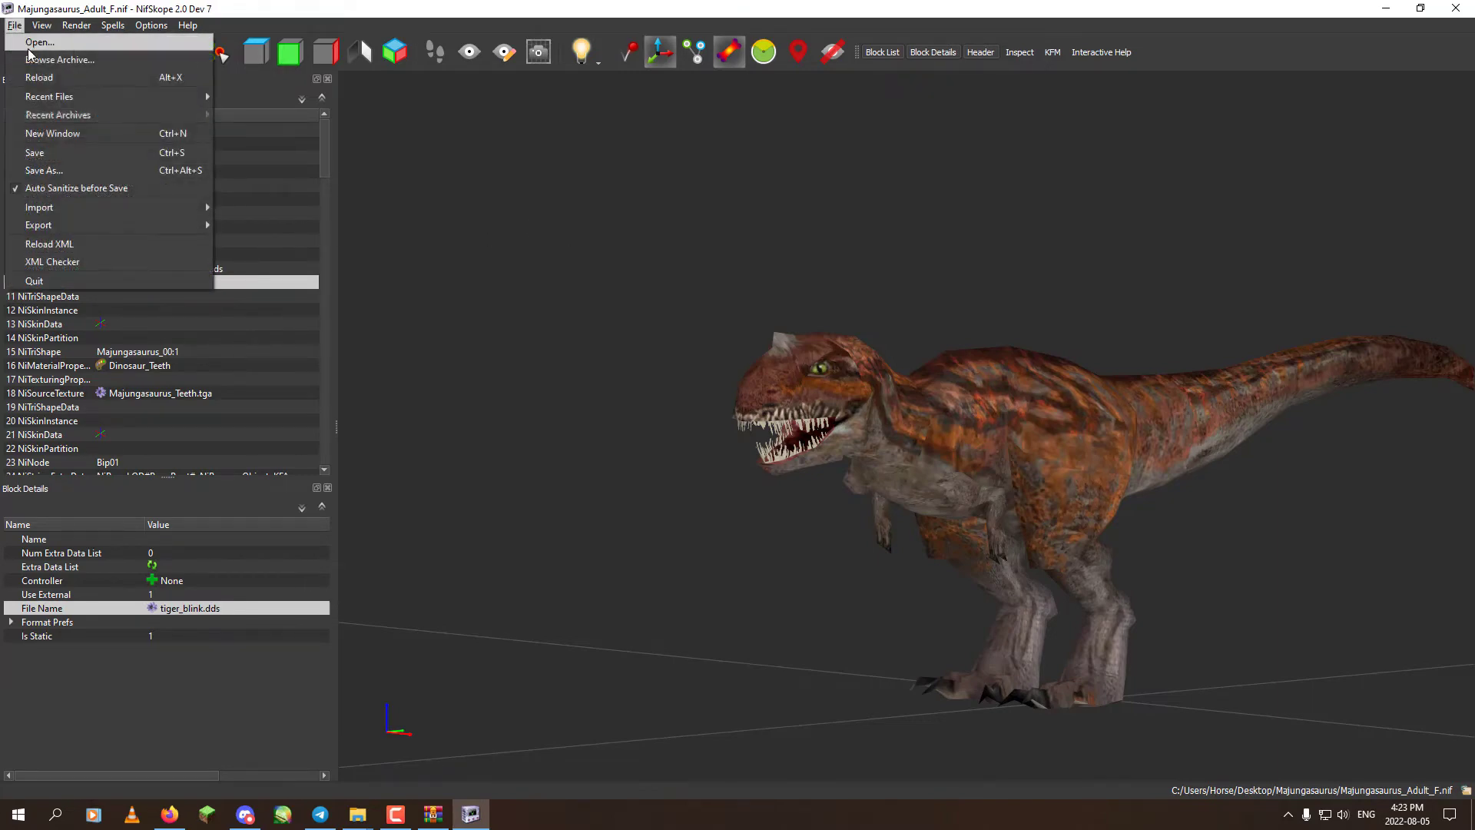
click(38, 75)
scroll(852, 498, up, 8)
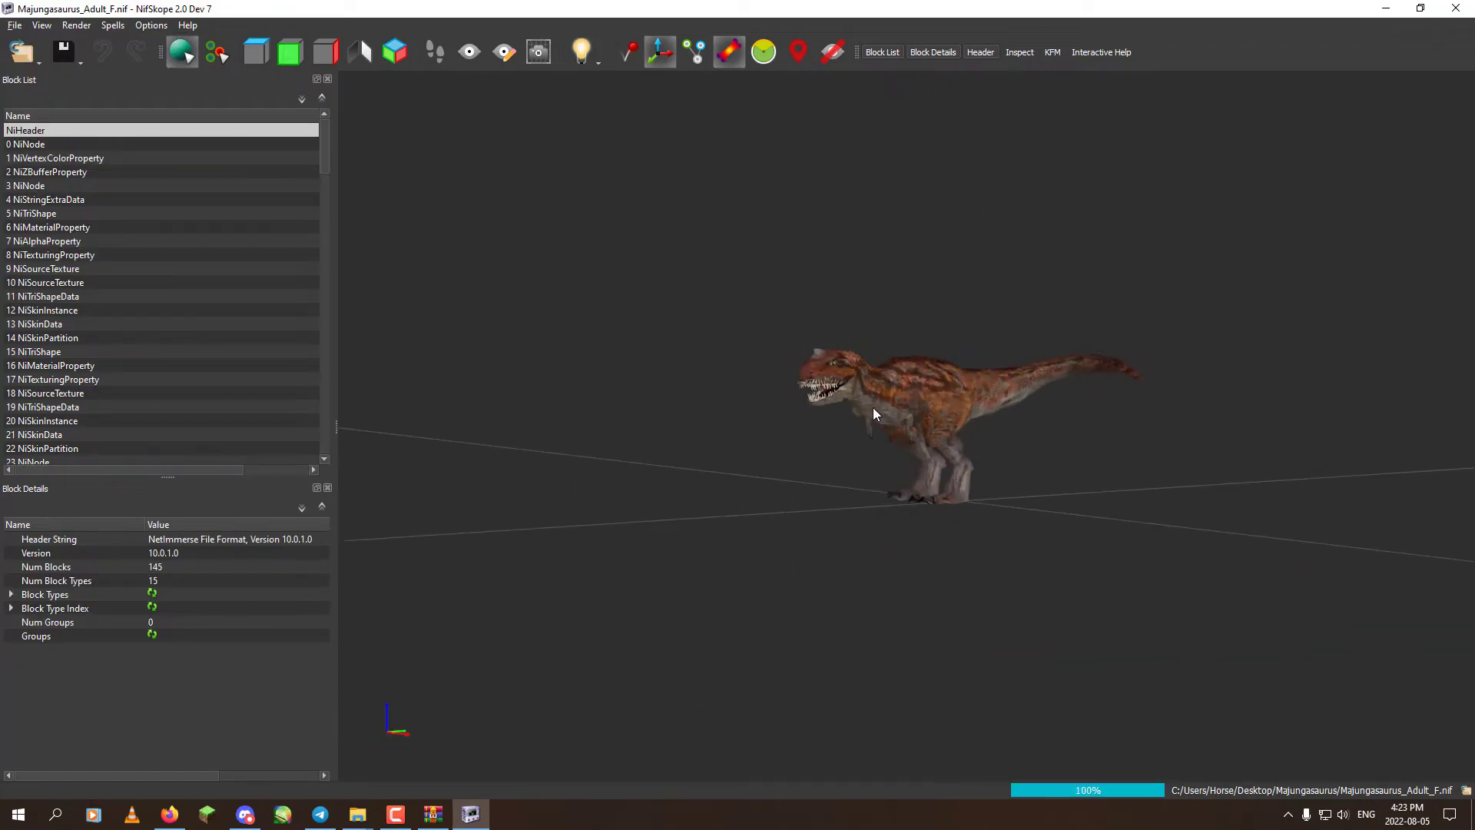
click(1456, 8)
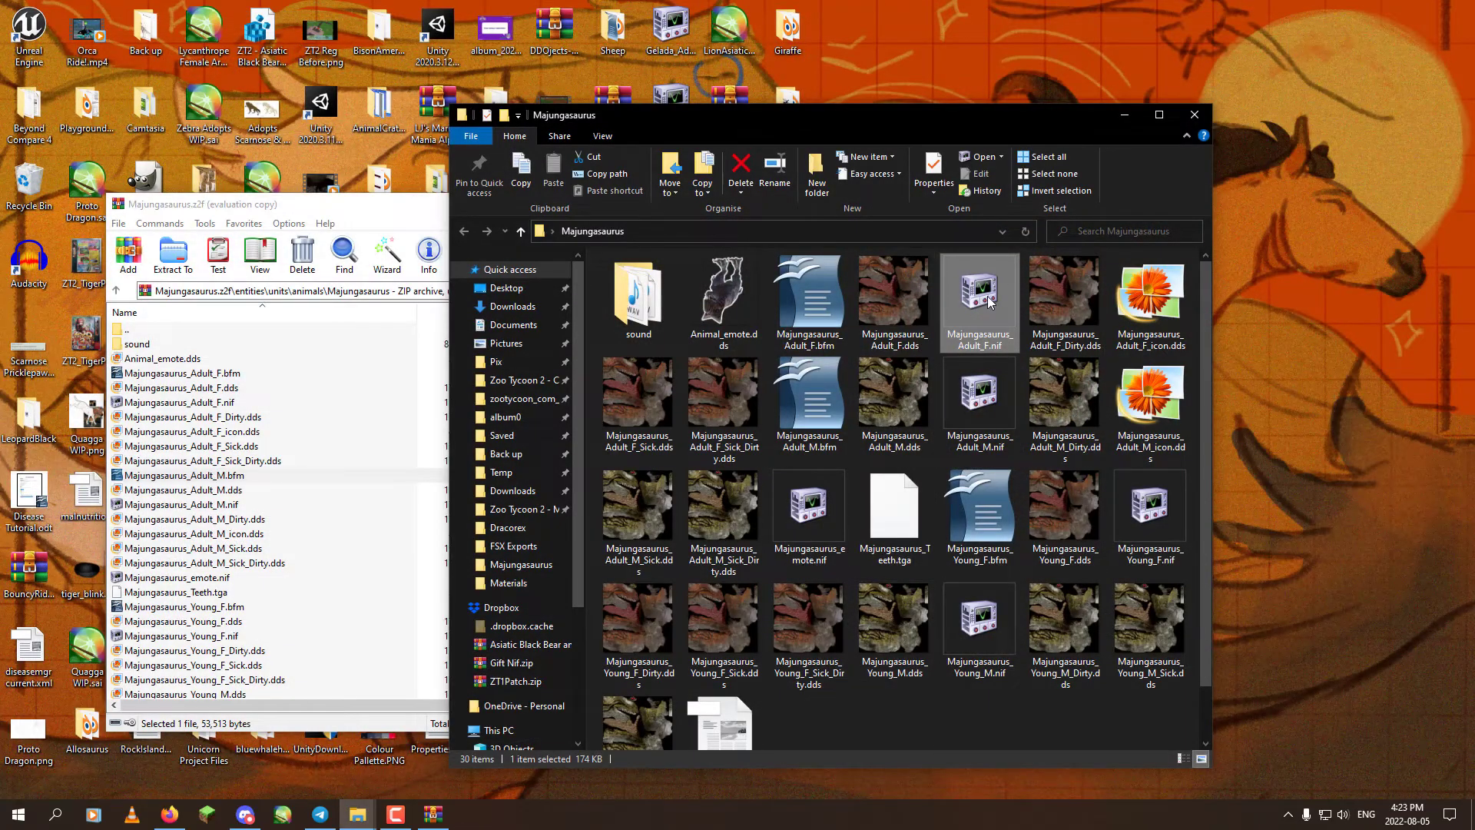
Add the updated Majungasaurus_Adult_F.nif from the desktop folder to the Majungasaurus.z2f archive, replacing the existing copy.
drag(989, 302, 440, 641)
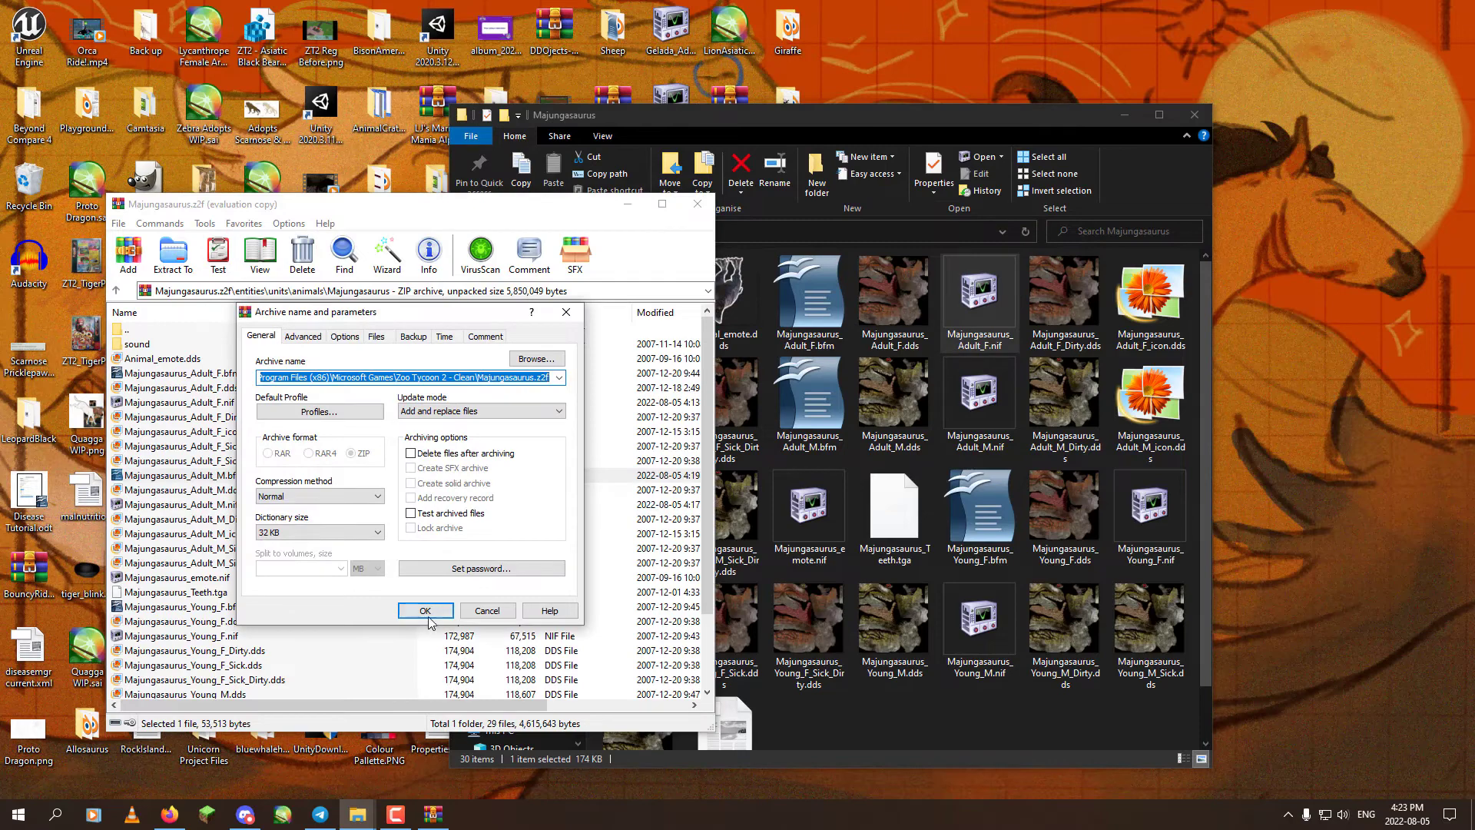
click(425, 611)
click(667, 404)
Launch Zoo Tycoon 2 and examine the female Majungasaurus's blink decal up close while placing the animal.
click(17, 814)
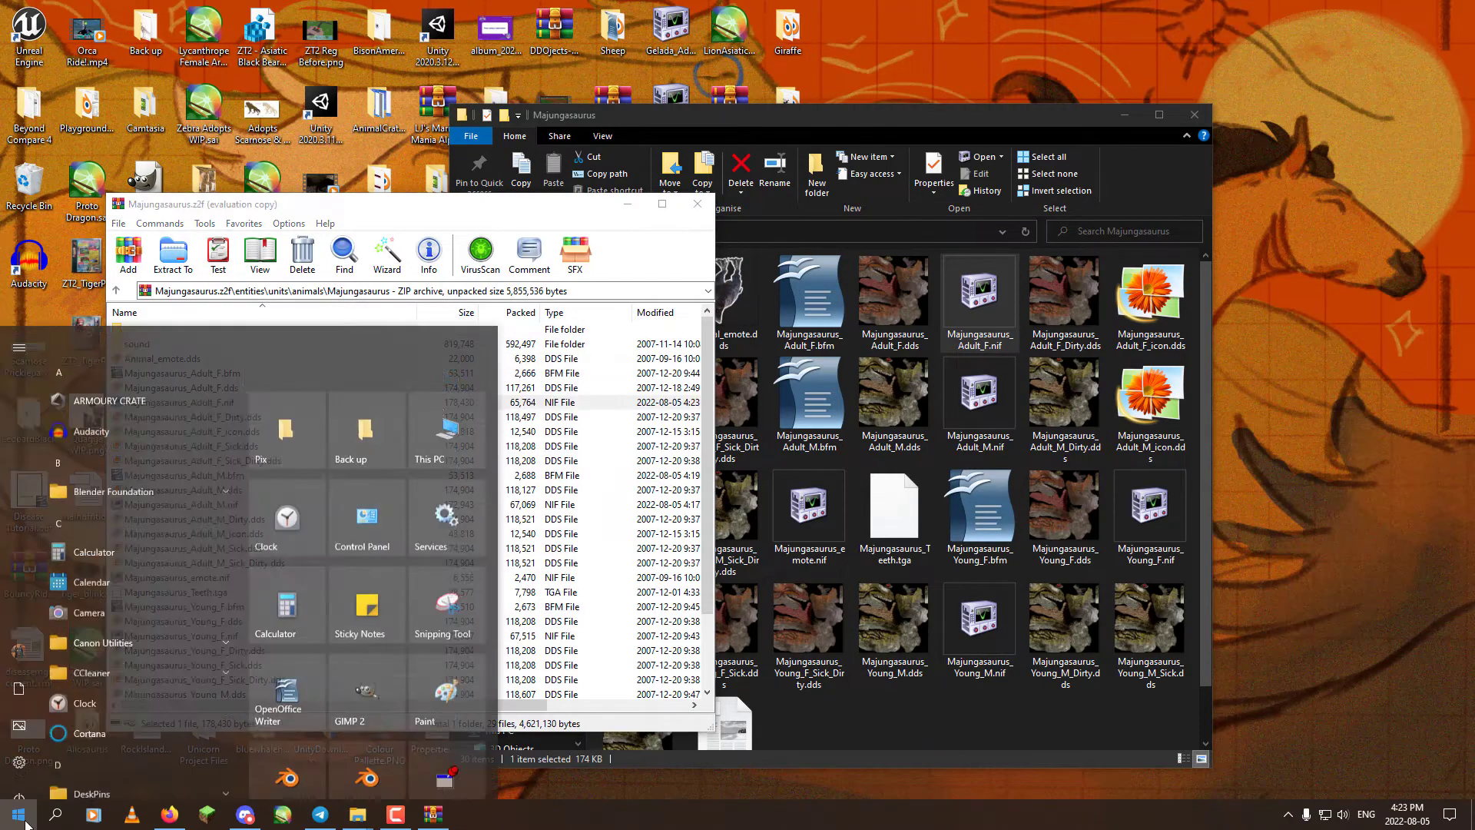
click(441, 773)
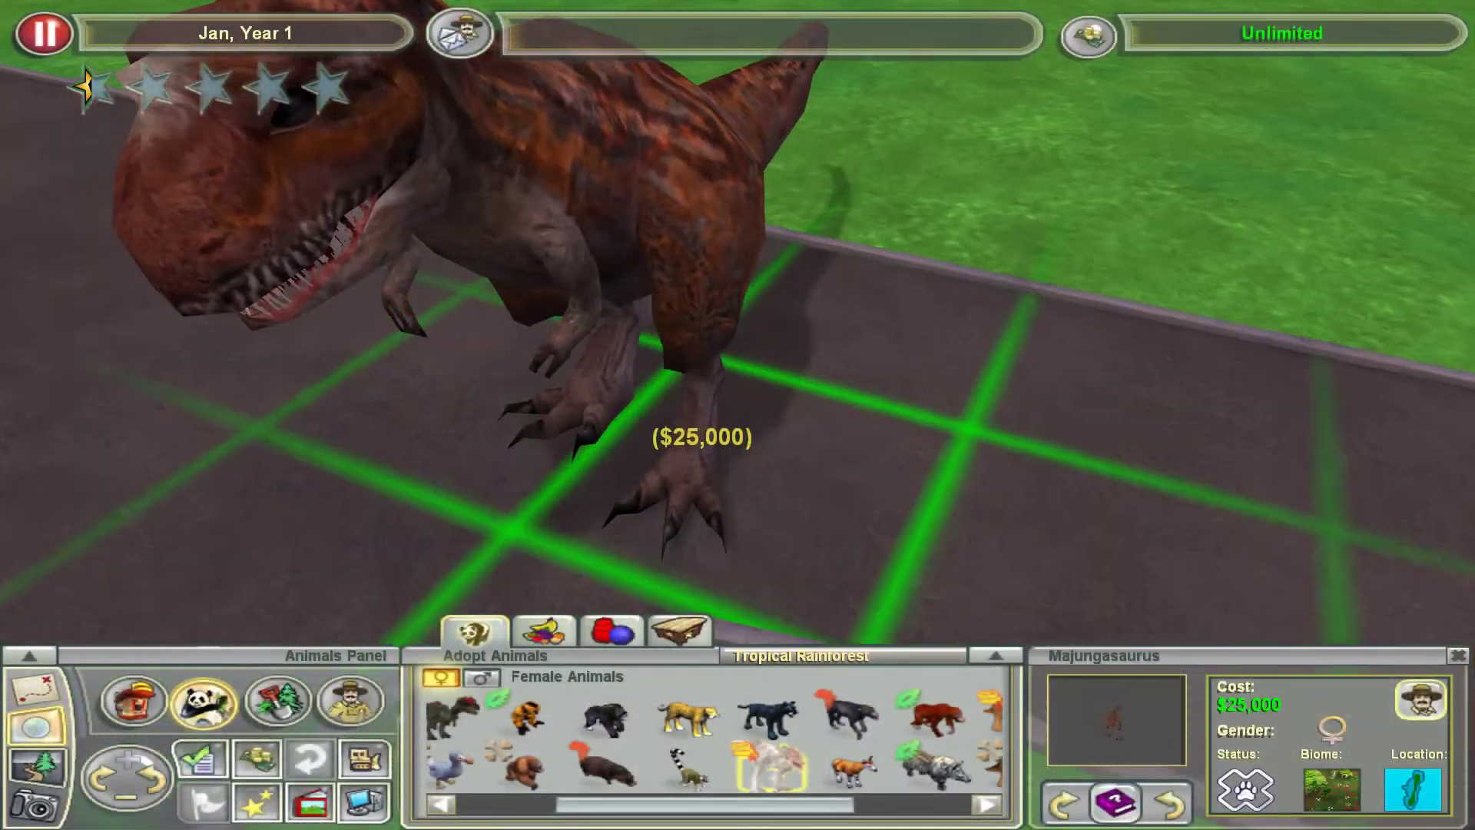
middle_drag(701, 436, 801, 538)
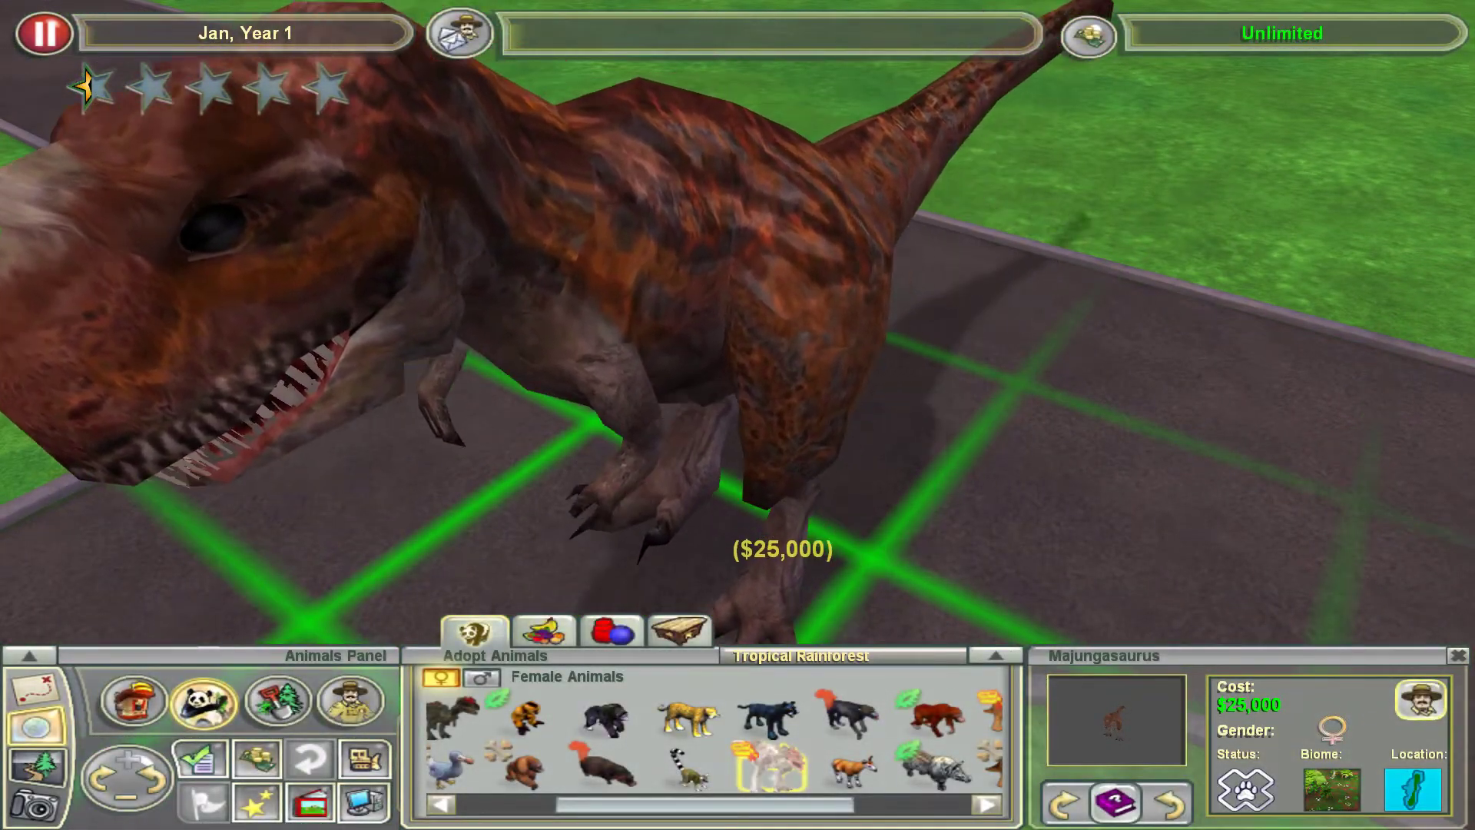
Place the female Majungasaurus on the path and examine her eyes and head up close from guest view.
click(784, 430)
right_click(1048, 451)
scroll(1044, 450, up, 2)
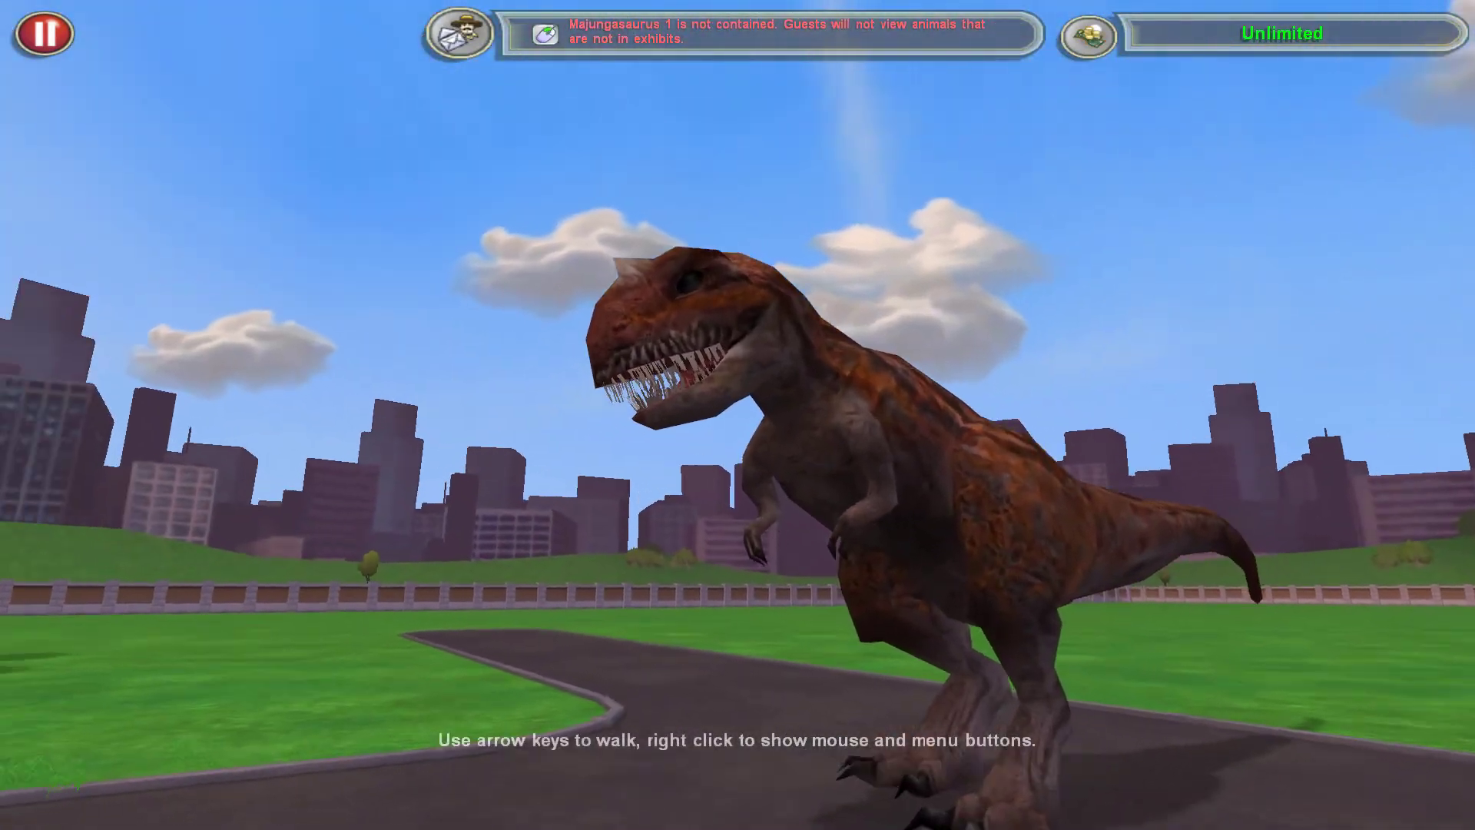
key(Up)
key(Left)
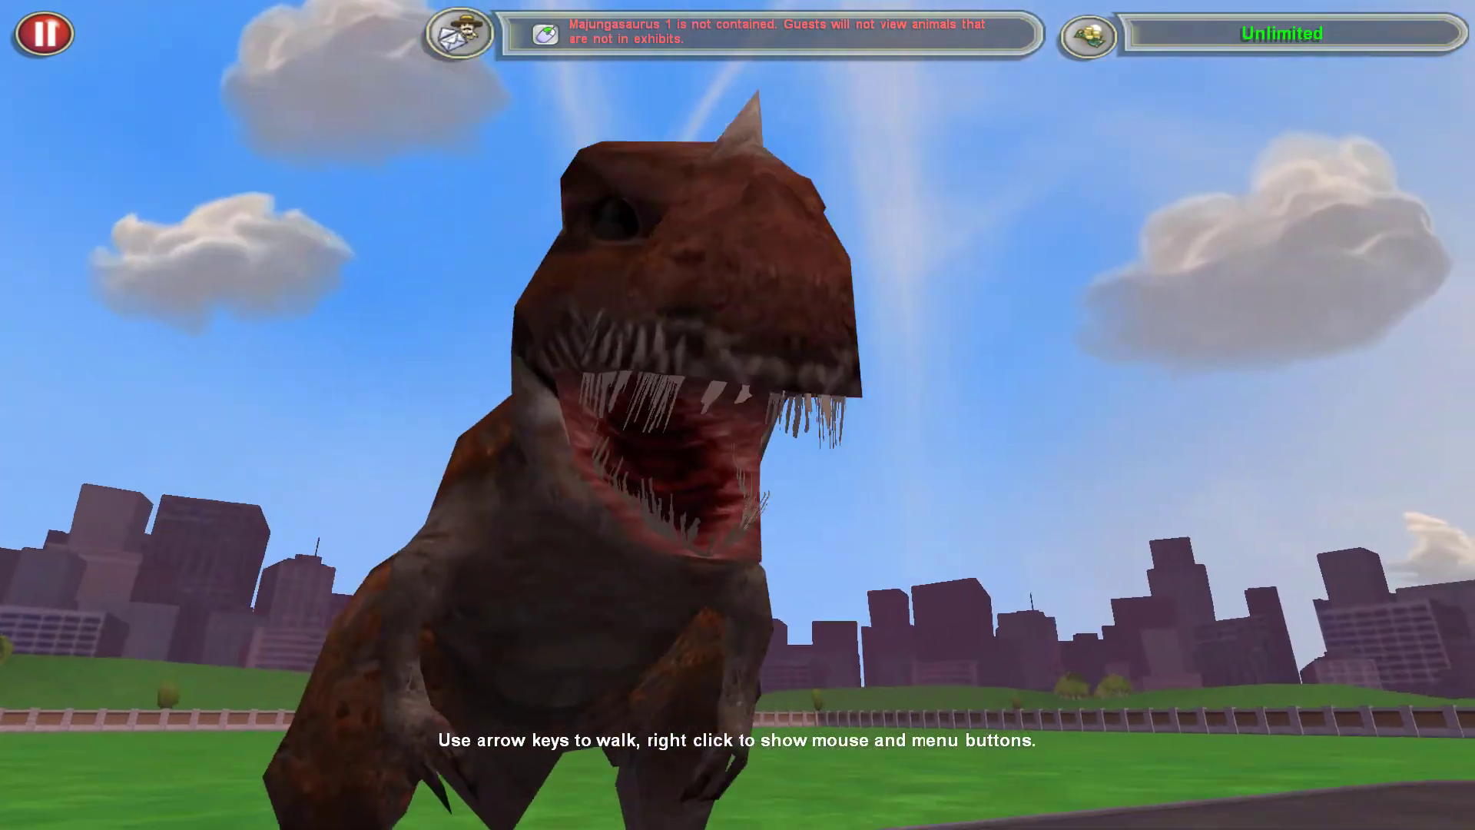
key(Left)
key(Down)
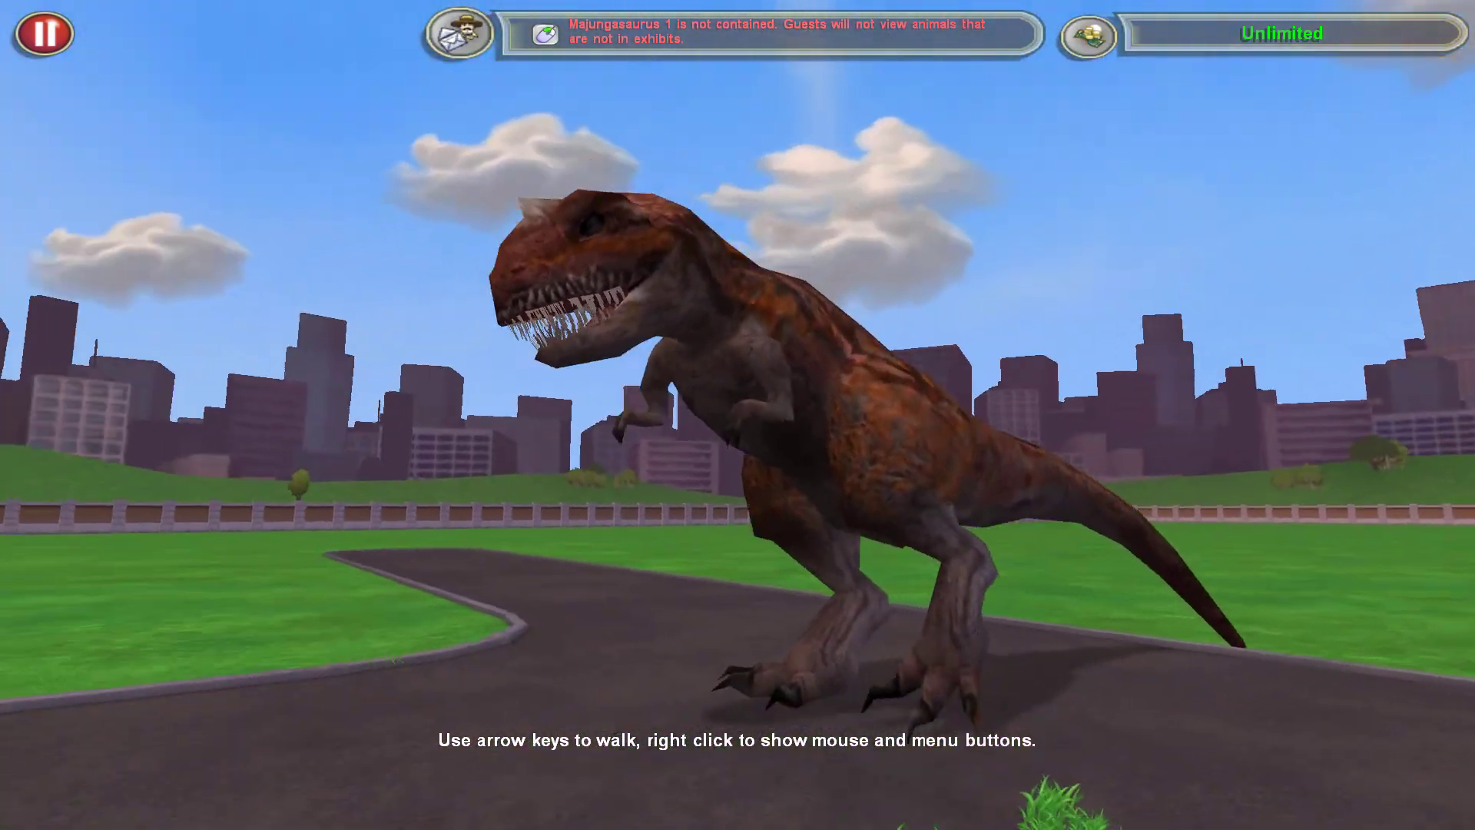
key(Down)
right_click(491, 569)
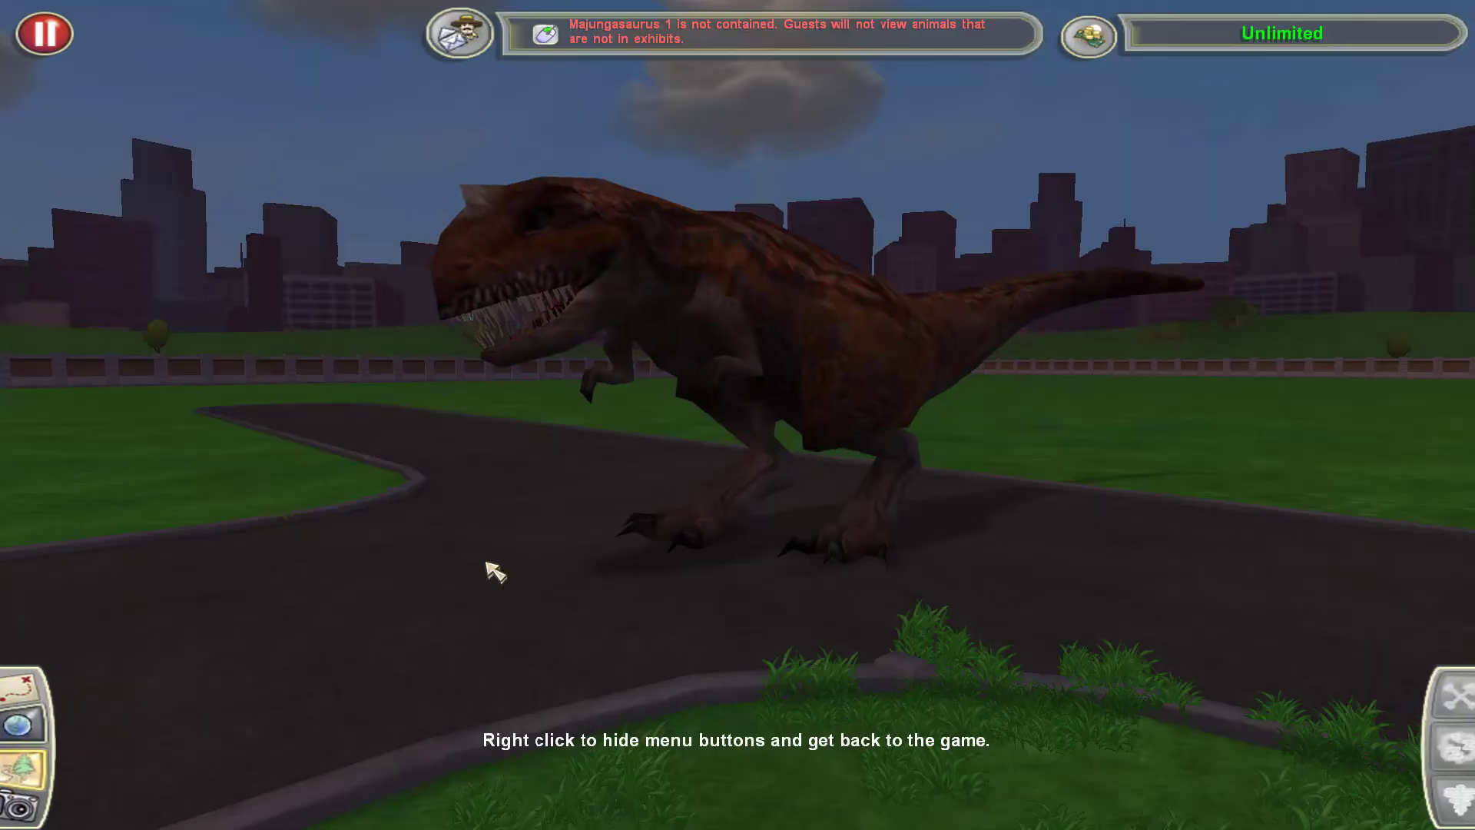
Return to the zoo overview and exit the game.
click(47, 720)
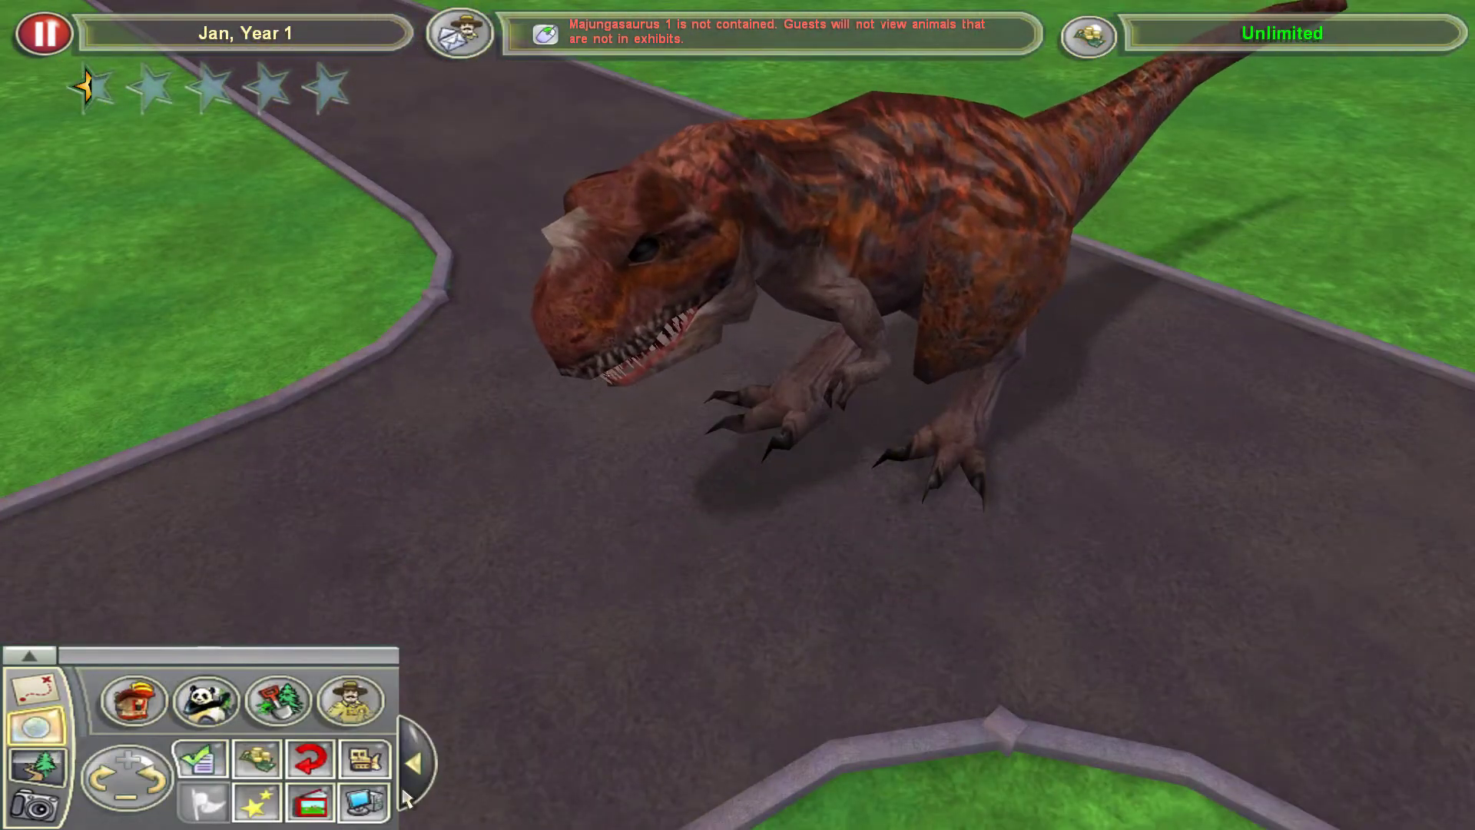
key(Escape)
click(759, 417)
click(736, 505)
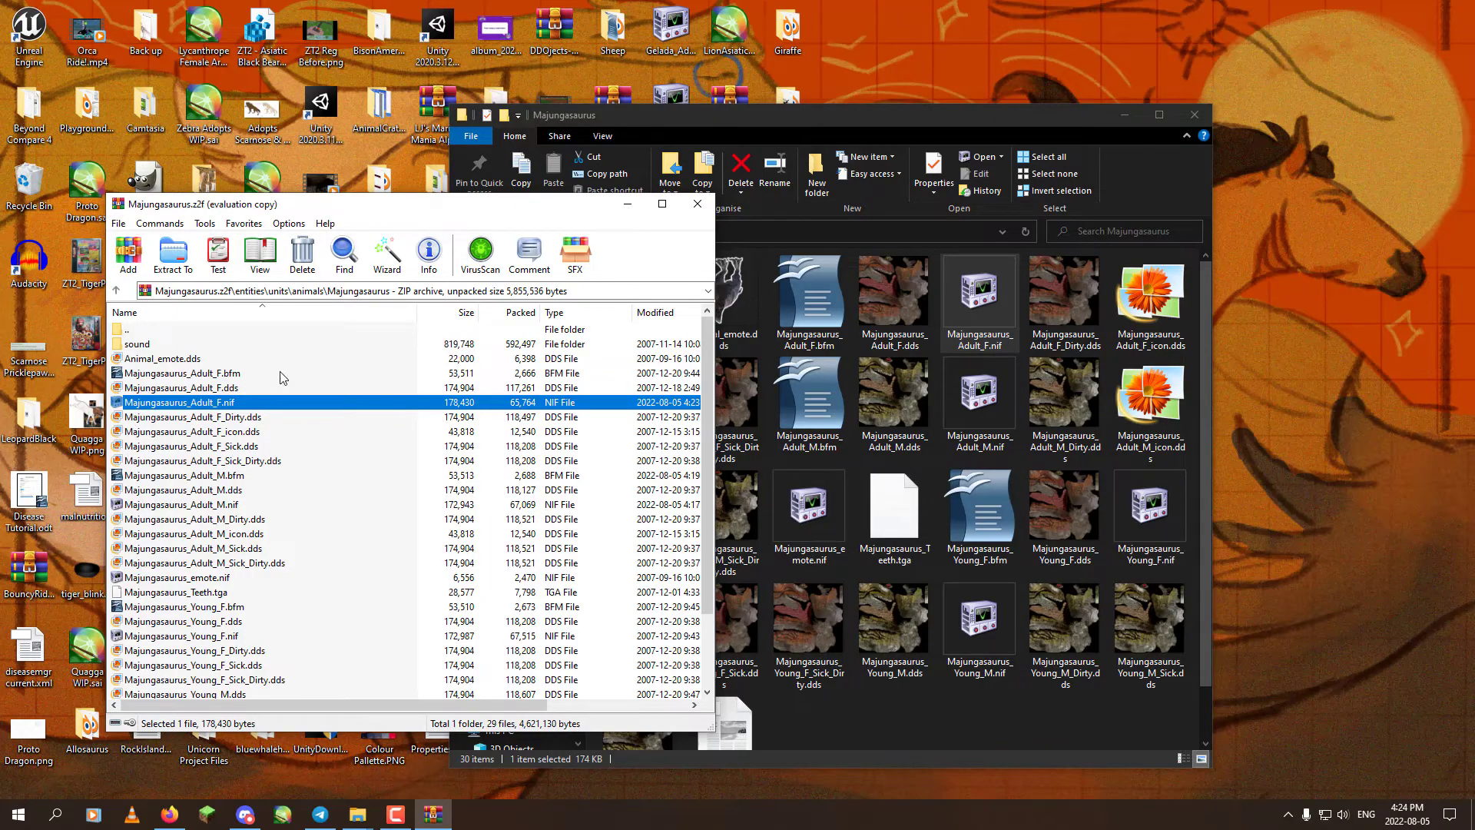
Open Majungasaurus_Adult_F.xml from the Majungasaurus.z2f archive's entities\units\animals\ai folder, keeping the default text filter options, and look through its mainObj binder.
click(117, 291)
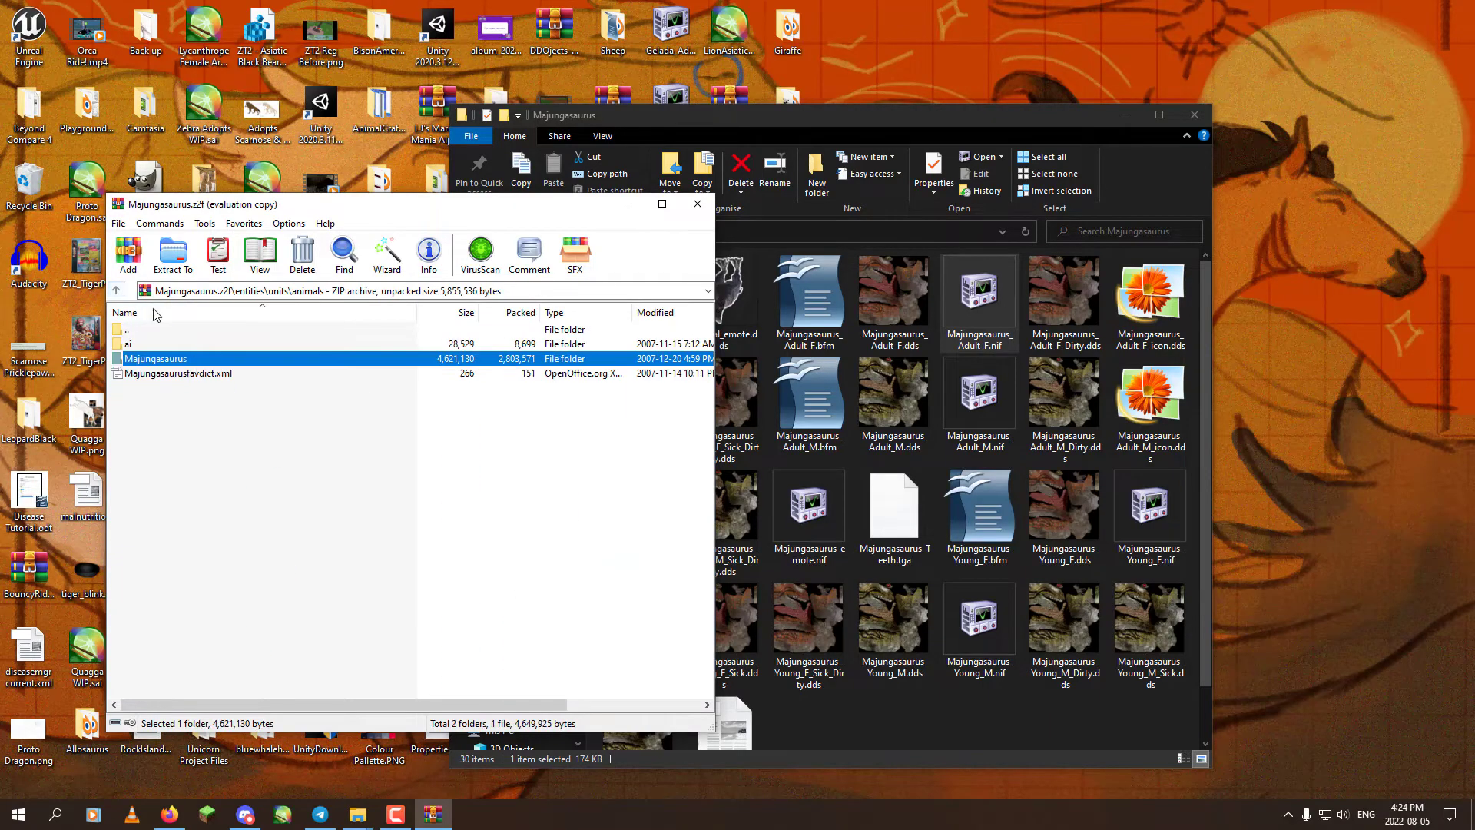
double_click(138, 345)
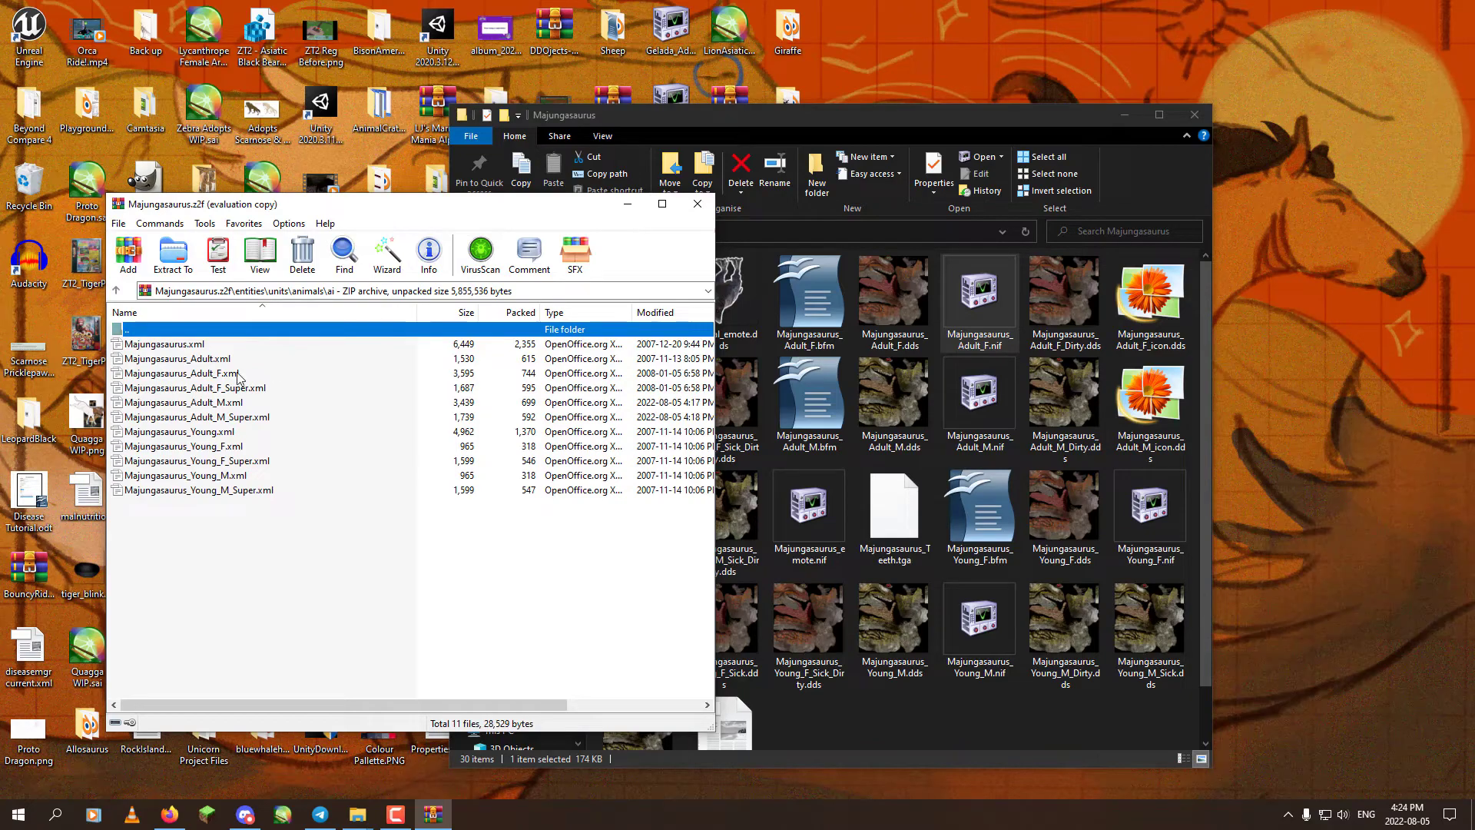
double_click(198, 375)
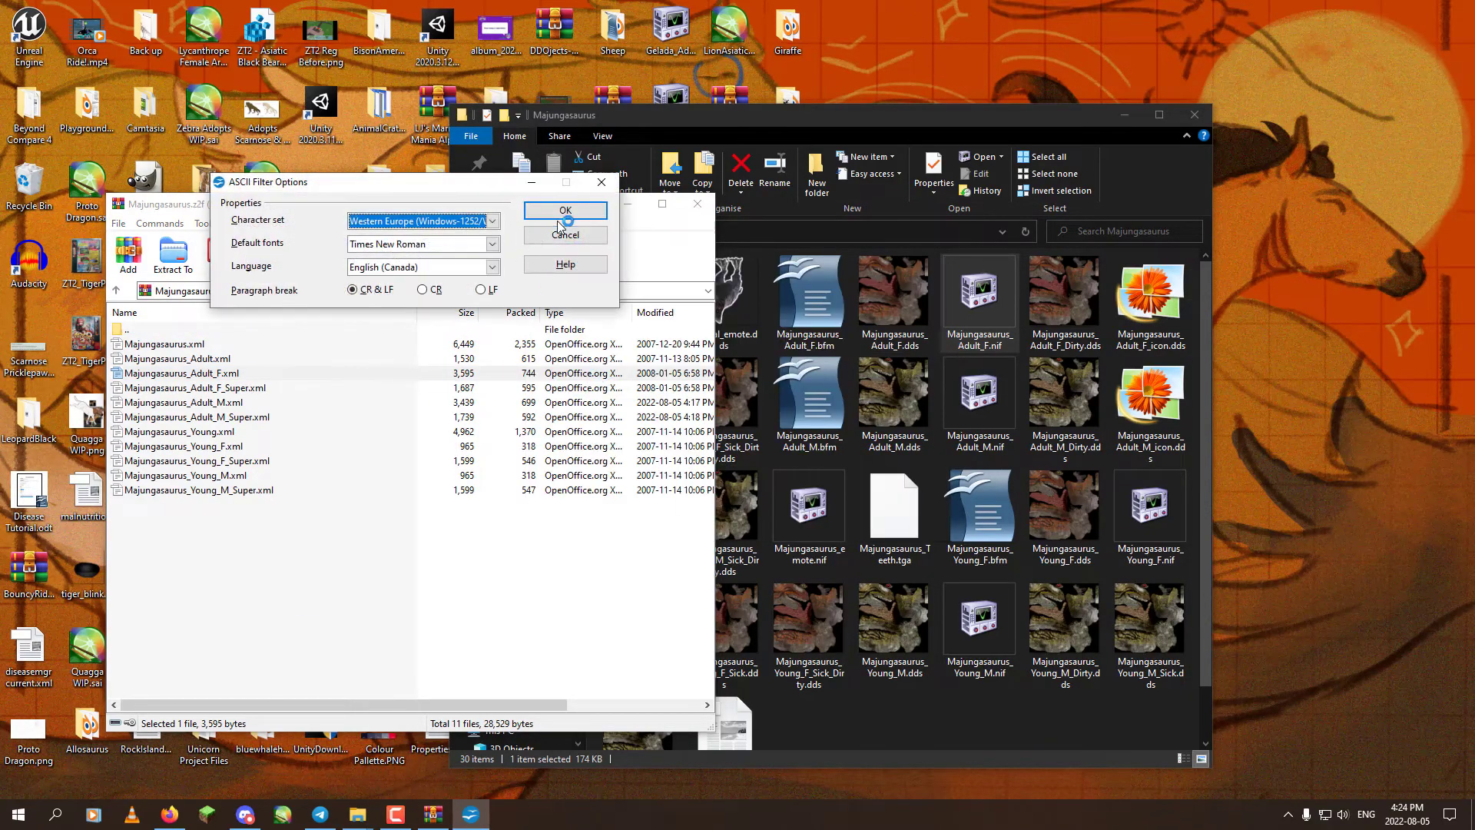
click(565, 210)
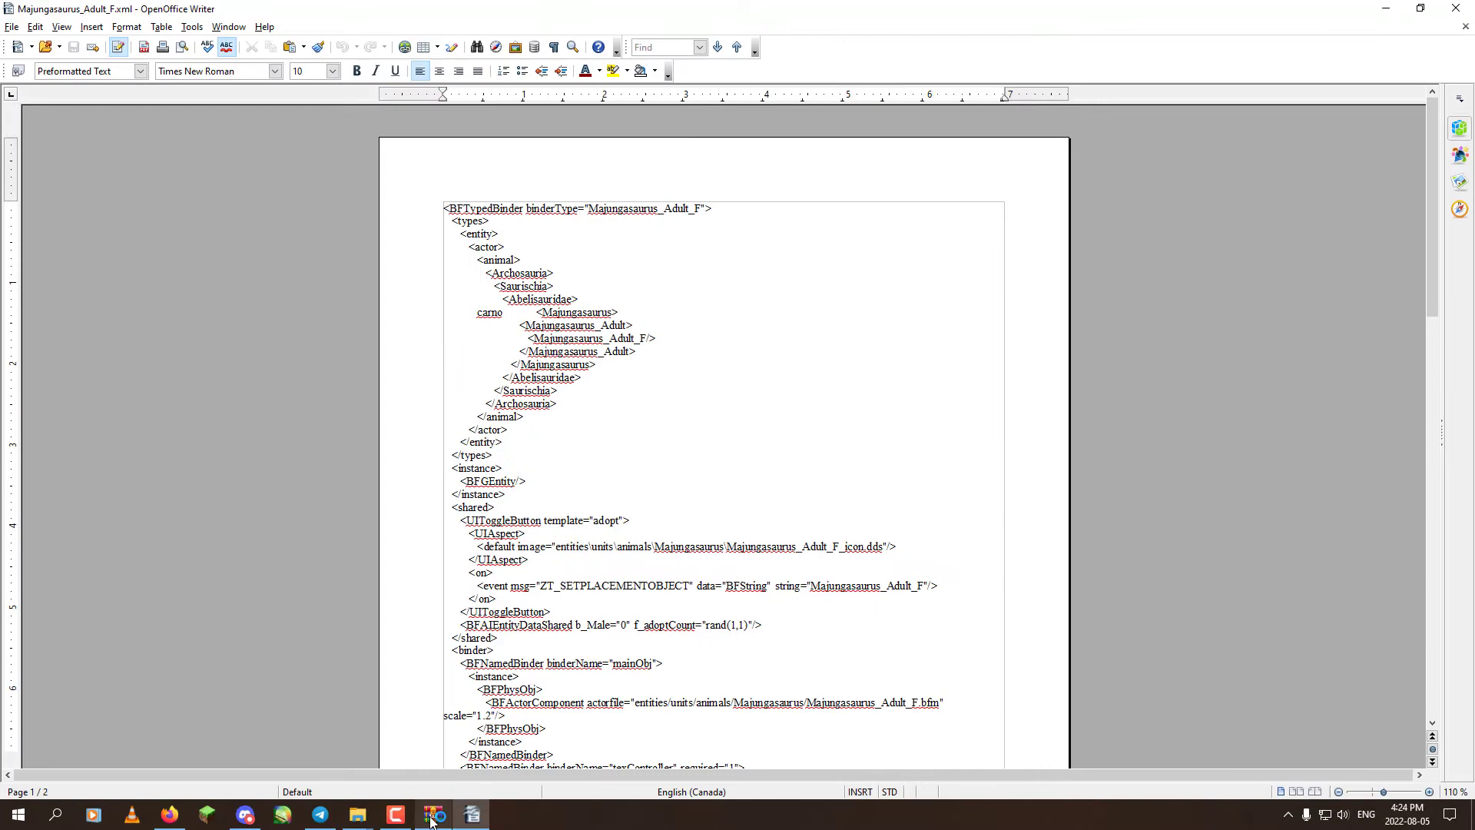
click(430, 818)
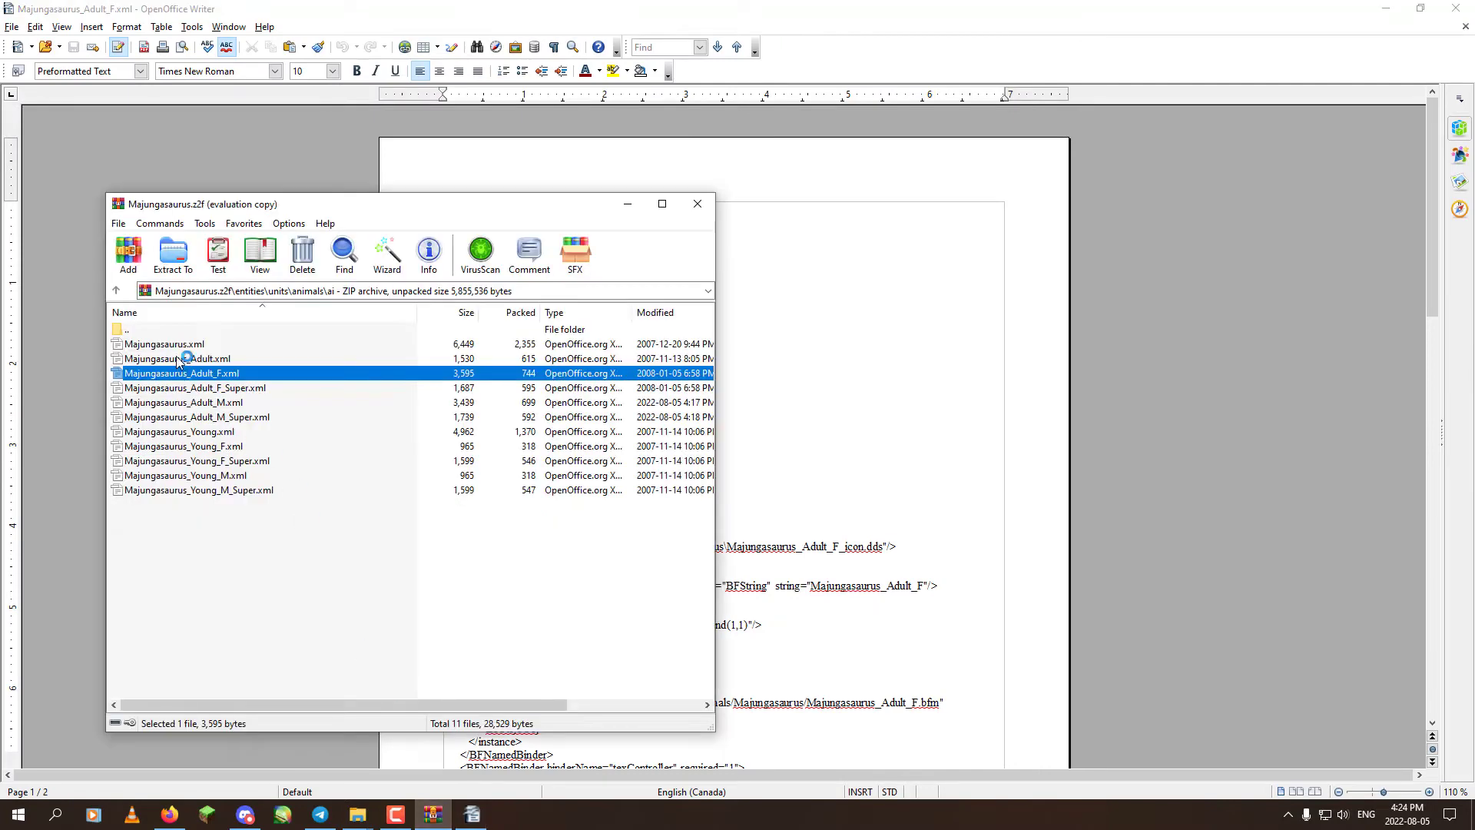
click(209, 344)
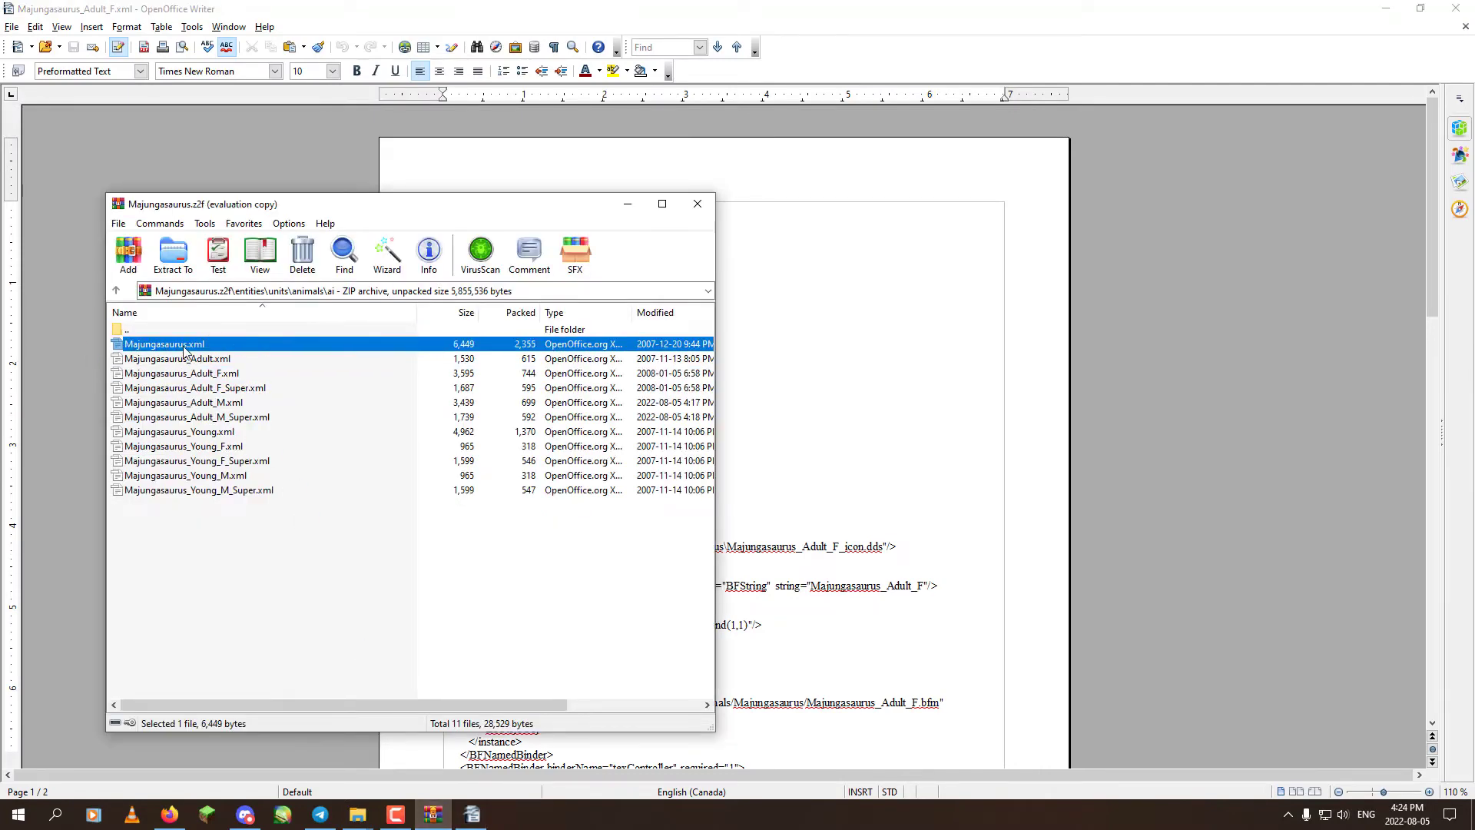
click(828, 399)
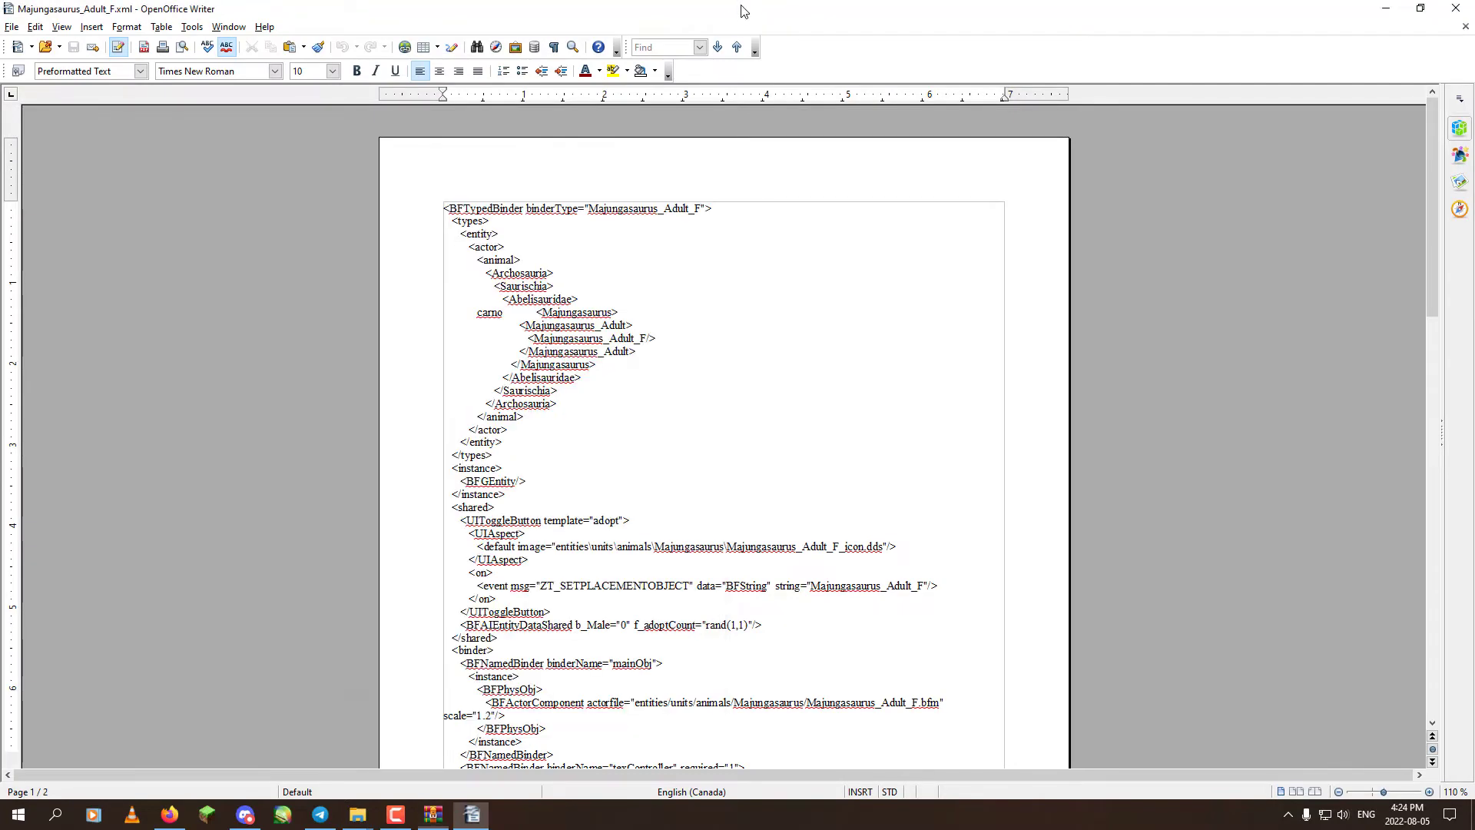
scroll(828, 400, down, 5)
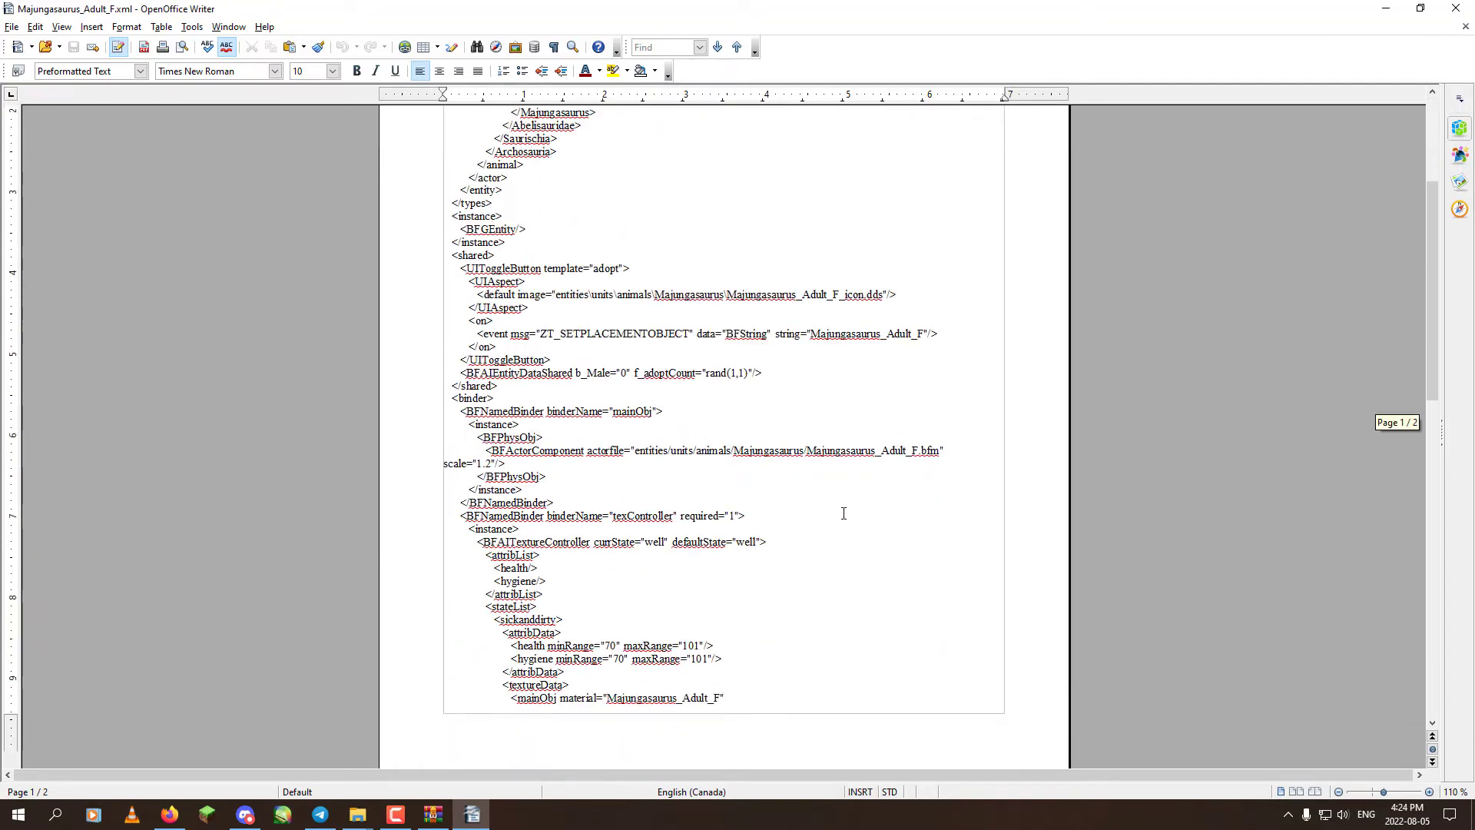
Open the x302_000.z2f archive from the Zoo Tycoon 2 - Clean folder.
click(433, 814)
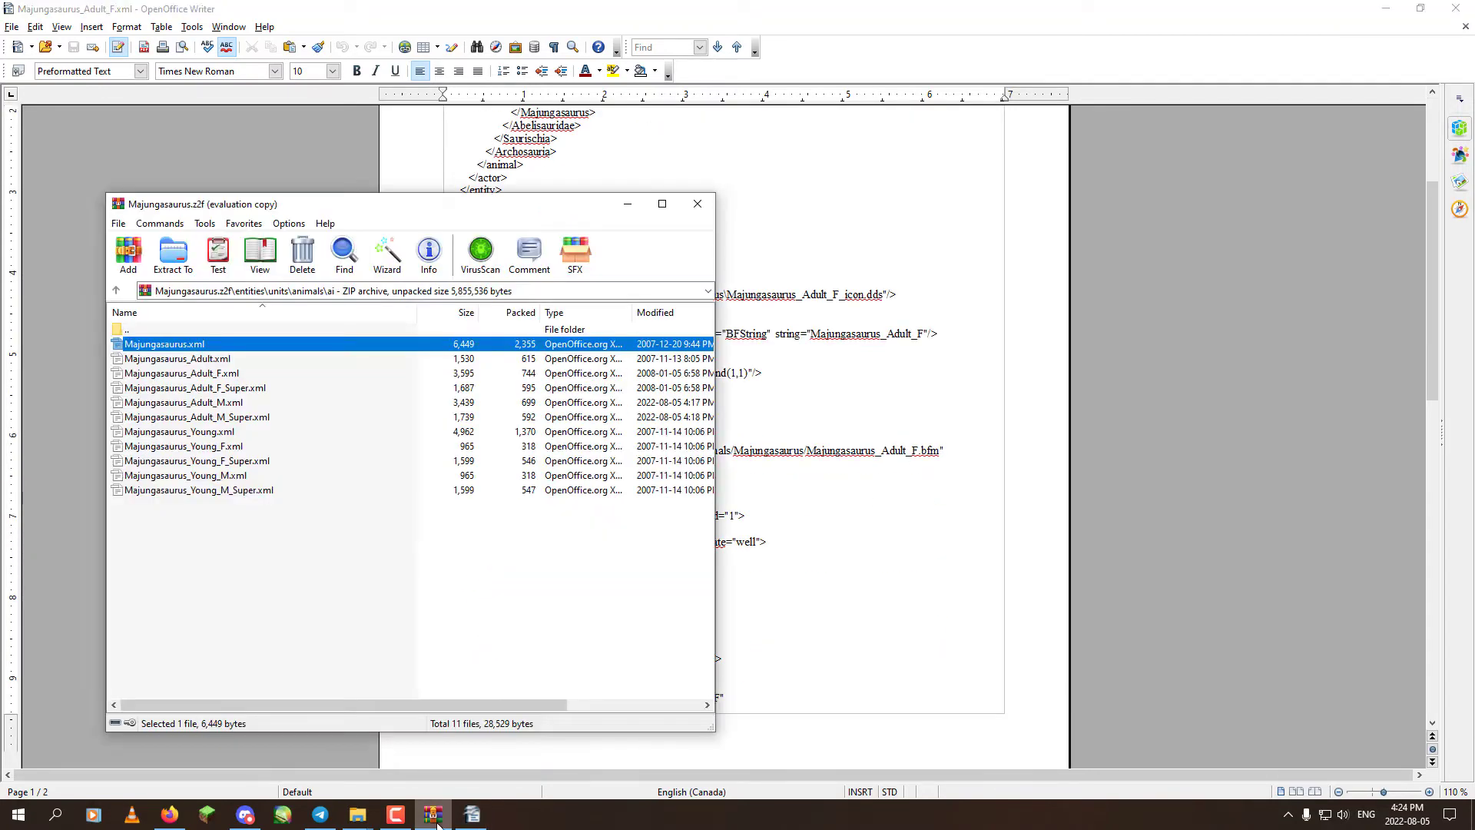
click(361, 819)
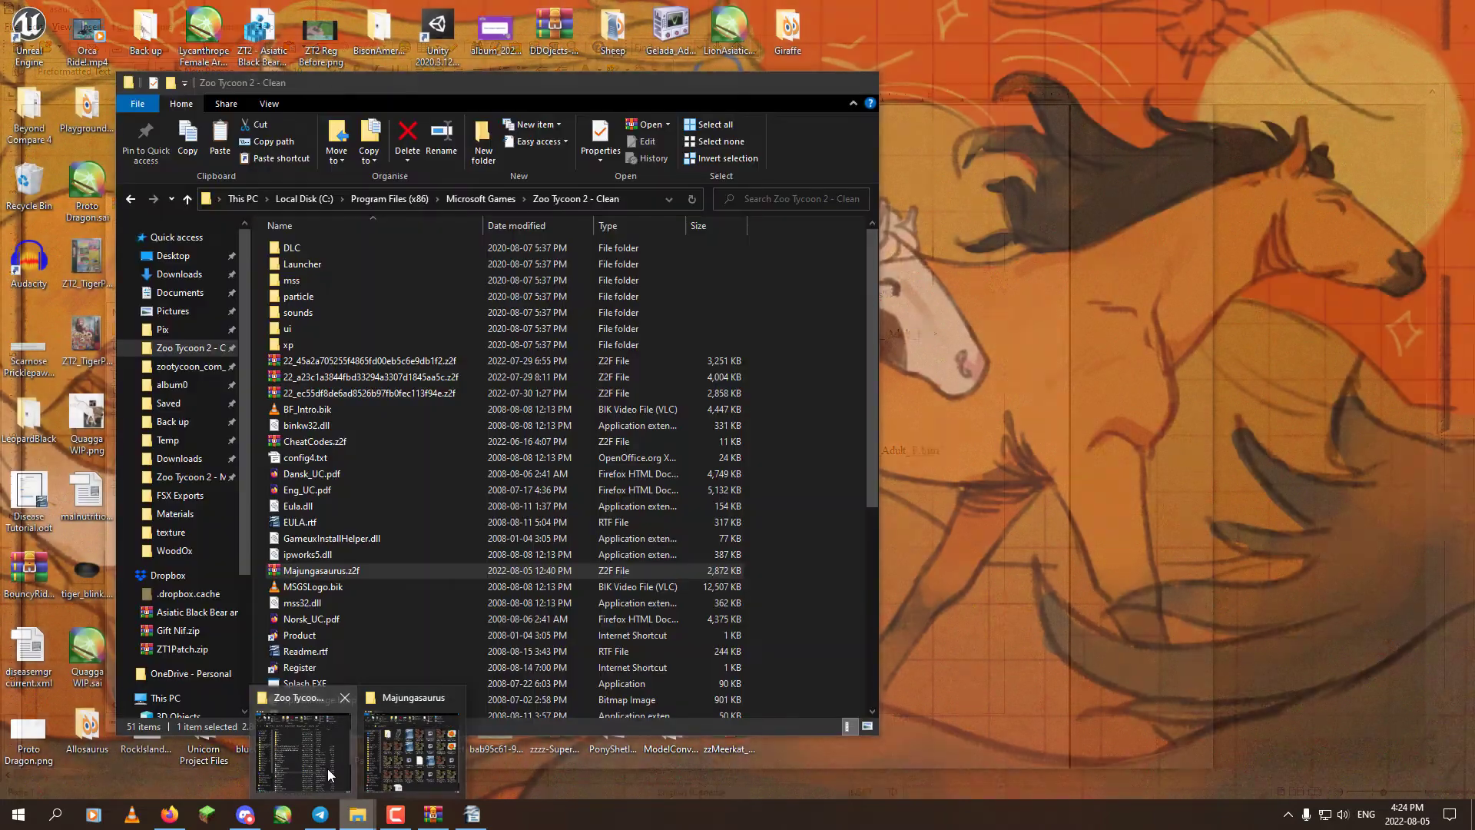
click(330, 760)
scroll(376, 584, down, 7)
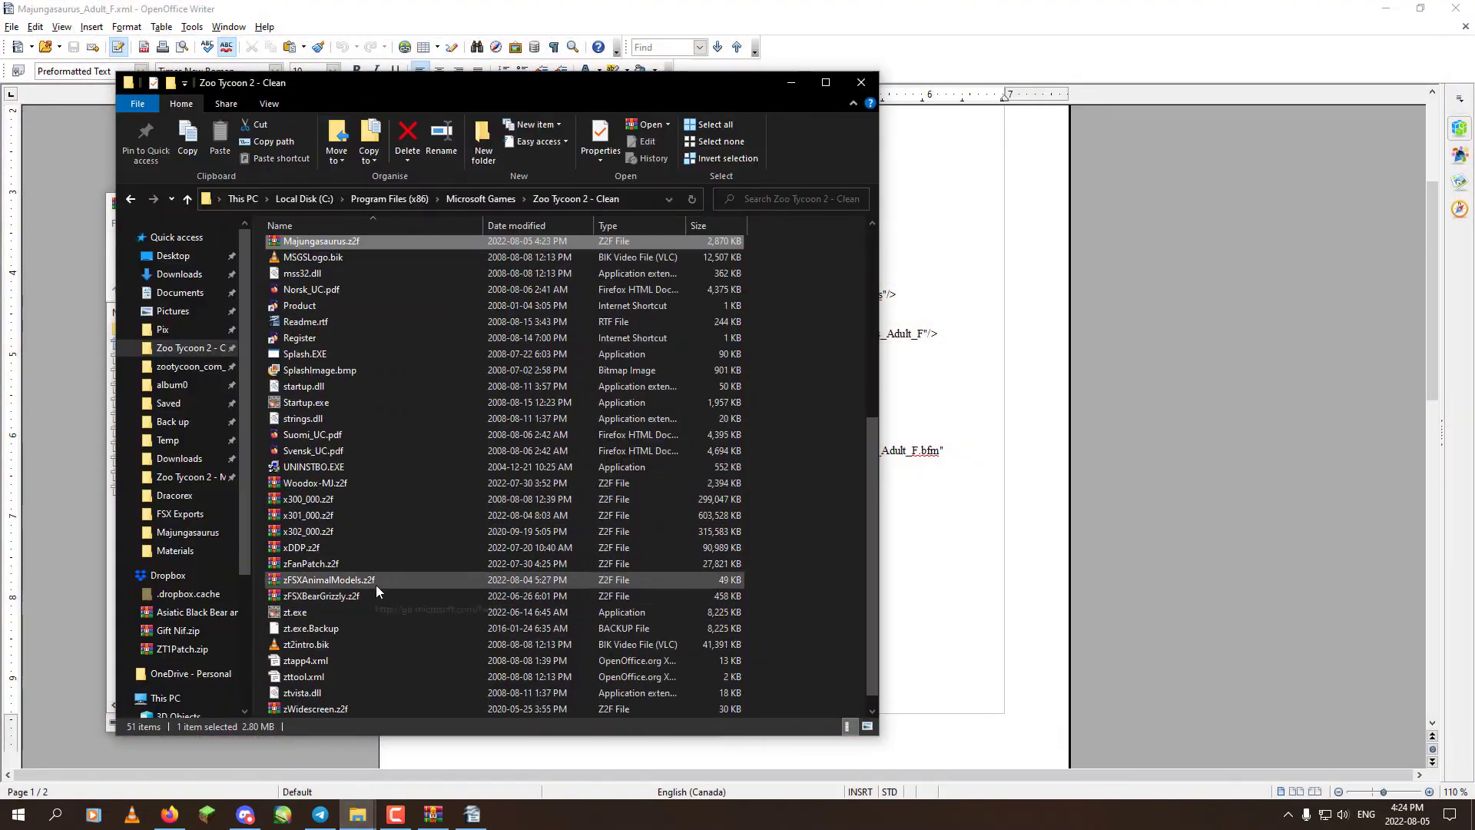
click(302, 532)
double_click(302, 533)
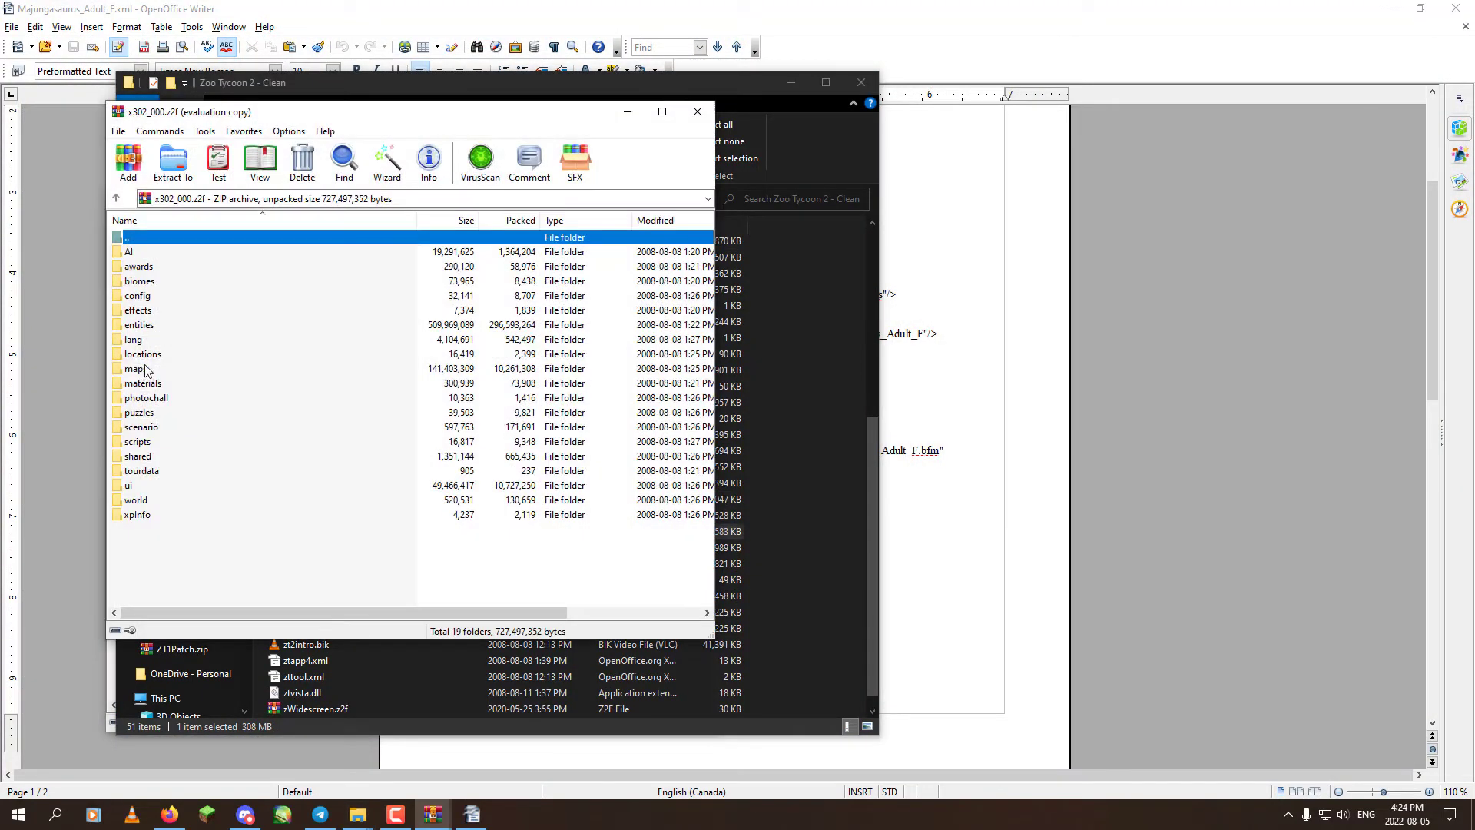
Open Ankylosaurus.xml from the archive's entities\units\animals\ai folder with the default text filter options.
double_click(145, 324)
click(144, 326)
double_click(145, 326)
double_click(142, 269)
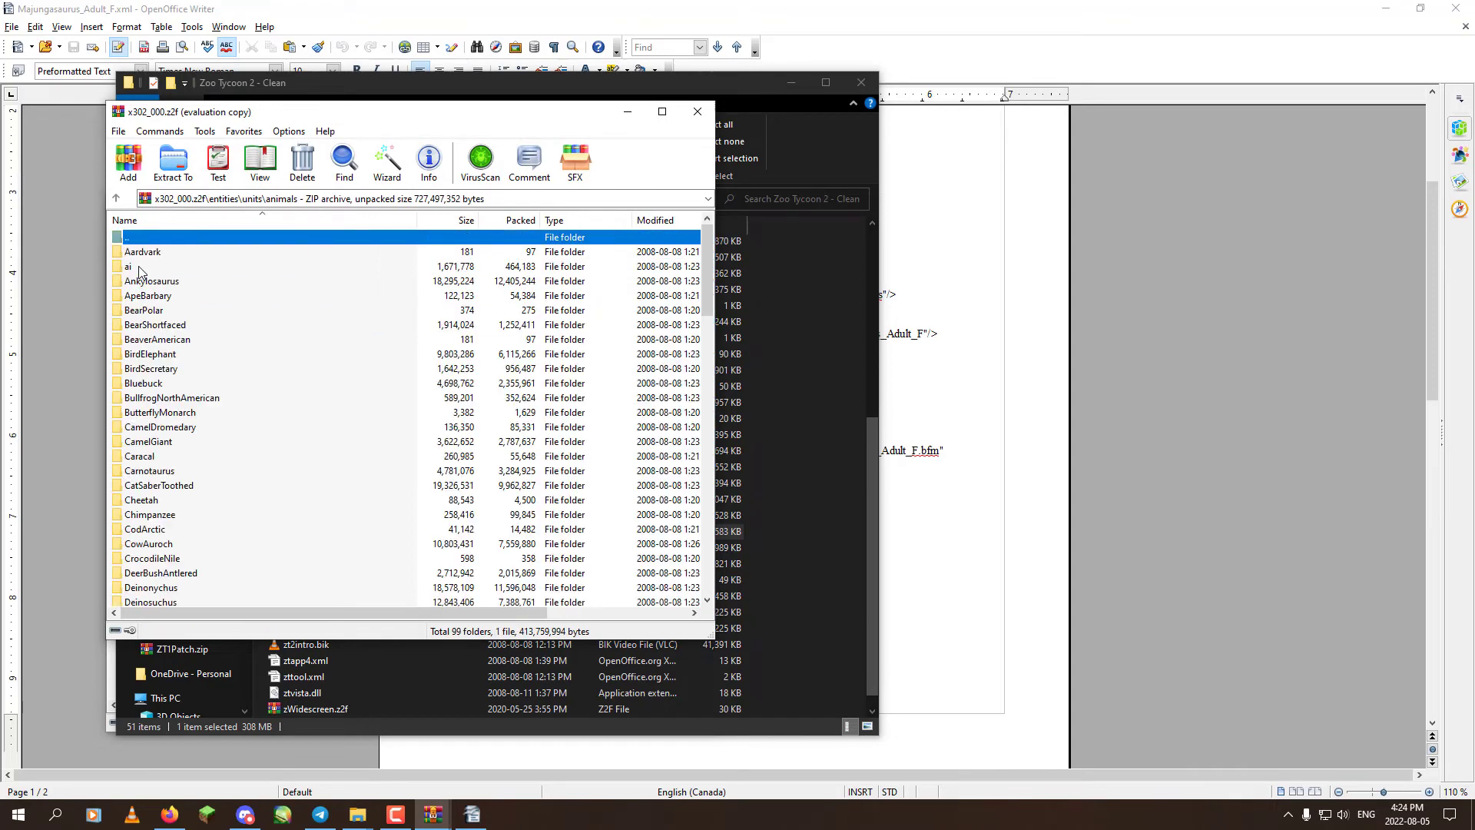
double_click(142, 269)
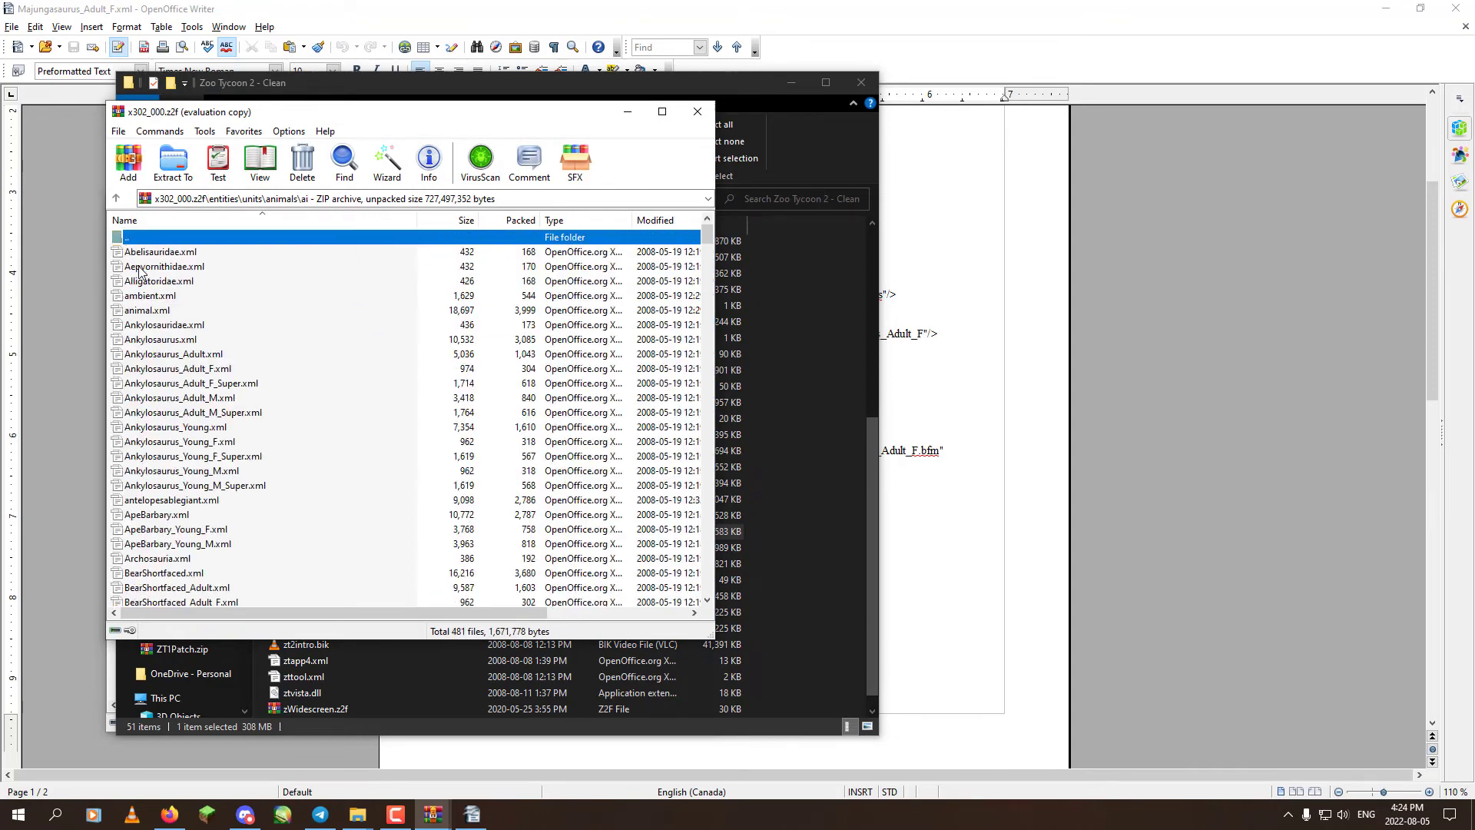
click(148, 340)
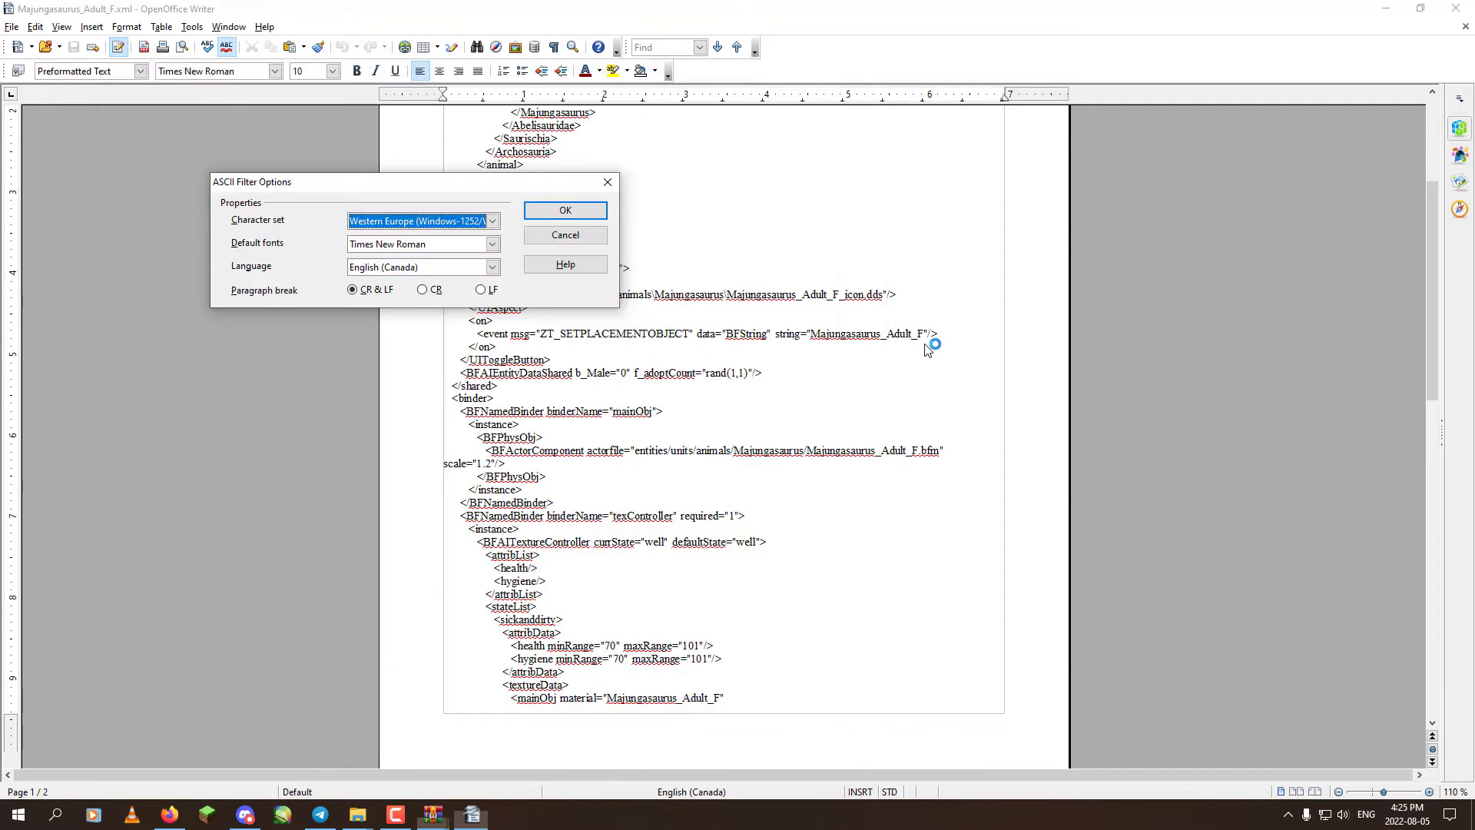
key(Return)
Copy the complete BFDecalTextureCycleComponent block for Ankylosaurus_Adult_F and close Ankylosaurus.xml.
scroll(743, 393, down, 20)
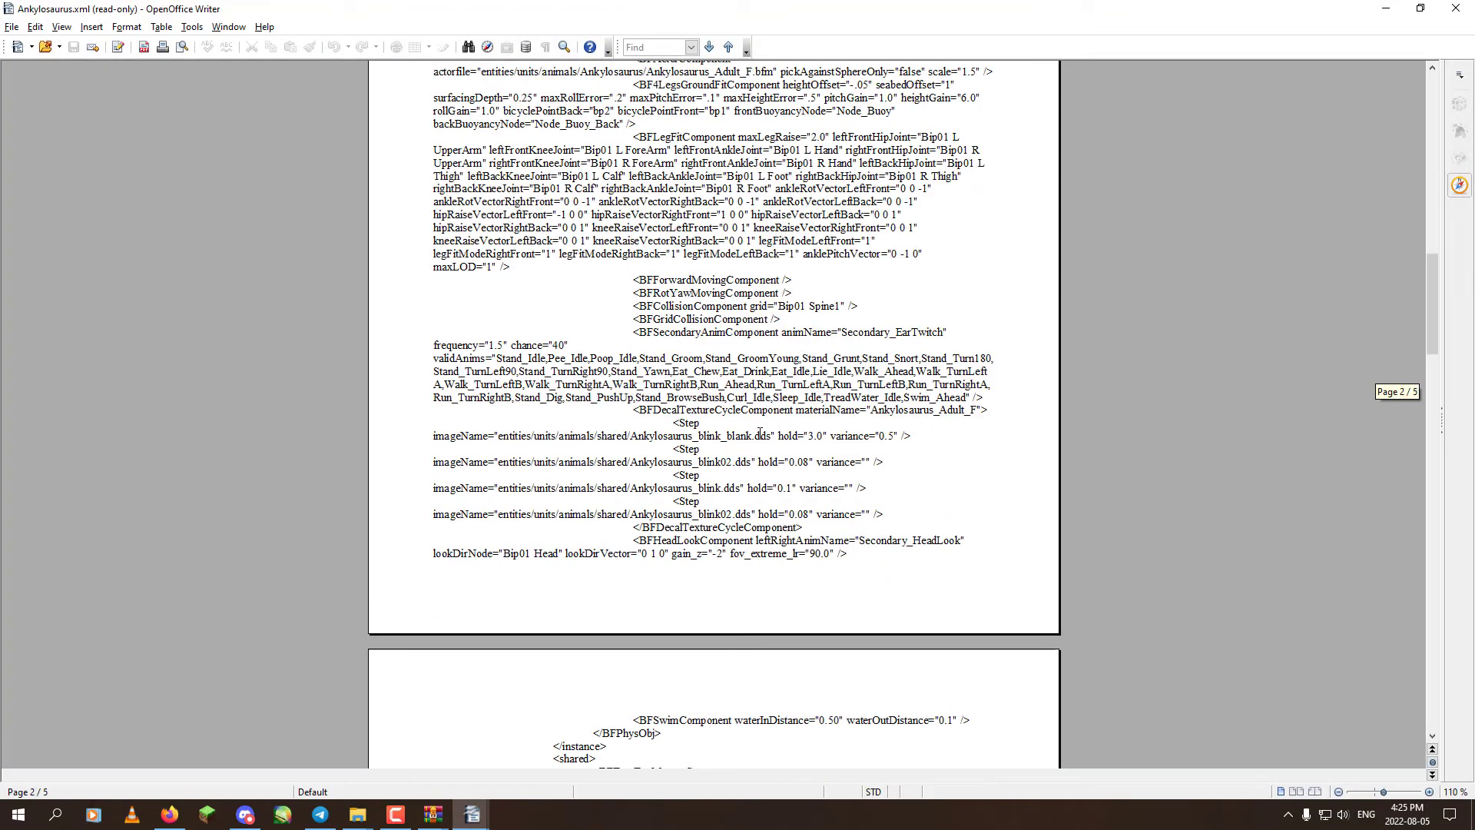
drag(421, 411, 903, 527)
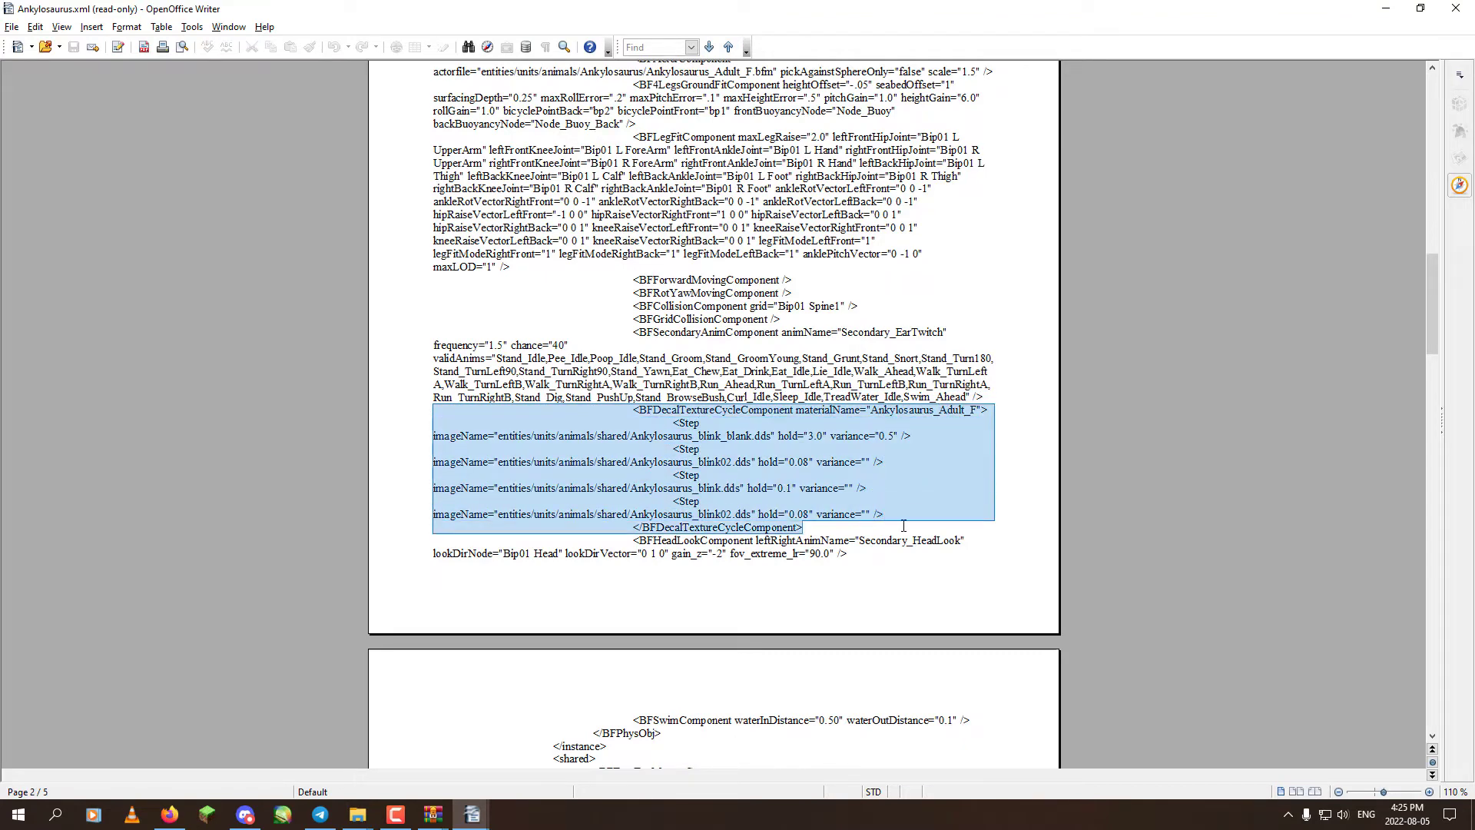
right_click(693, 458)
click(716, 566)
click(1455, 8)
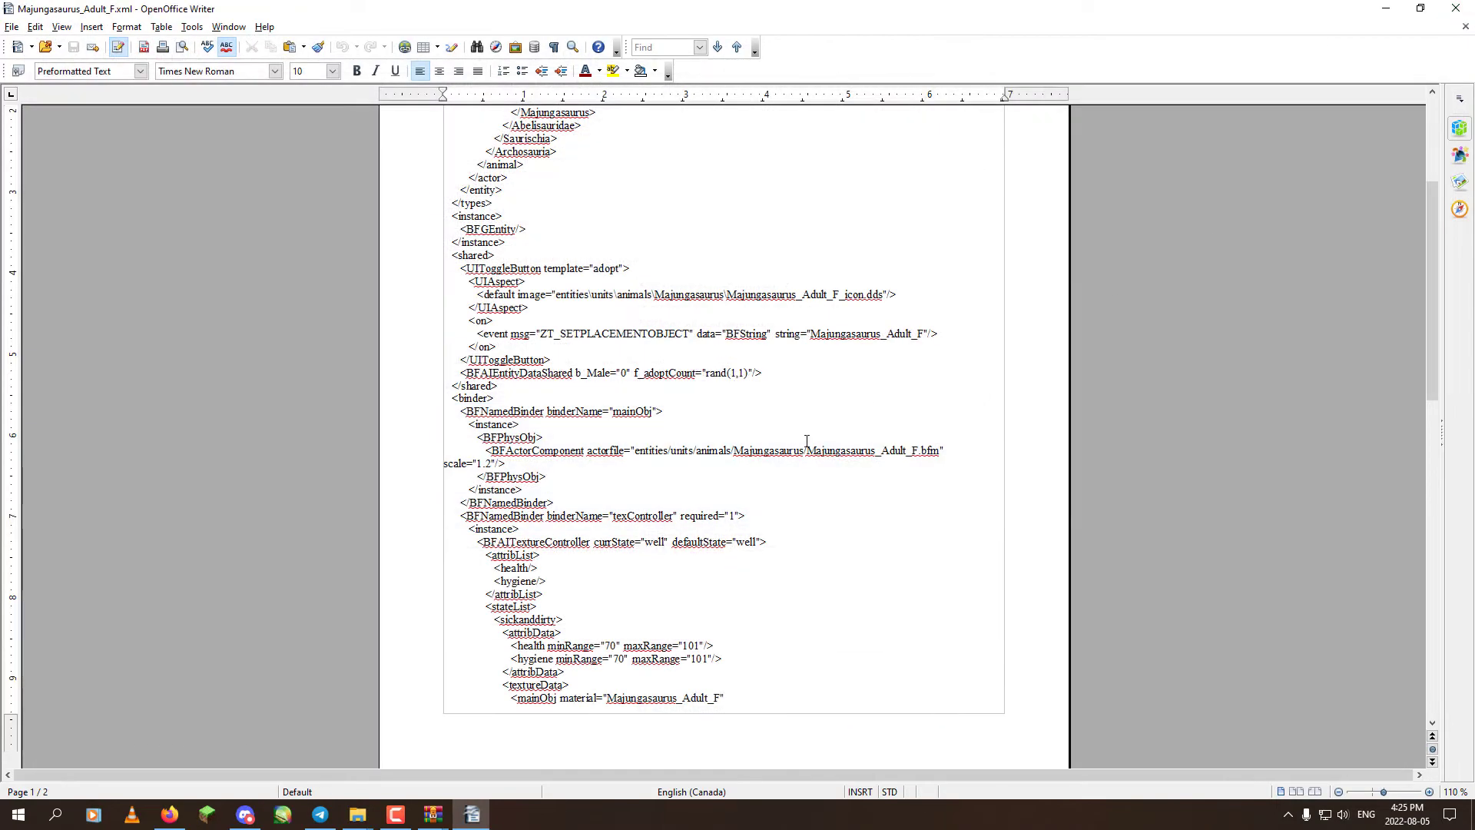
Paste the copied blink block on a new line after the BFActorComponent entry in Majungasaurus_Adult_F.xml.
click(545, 465)
key(Return)
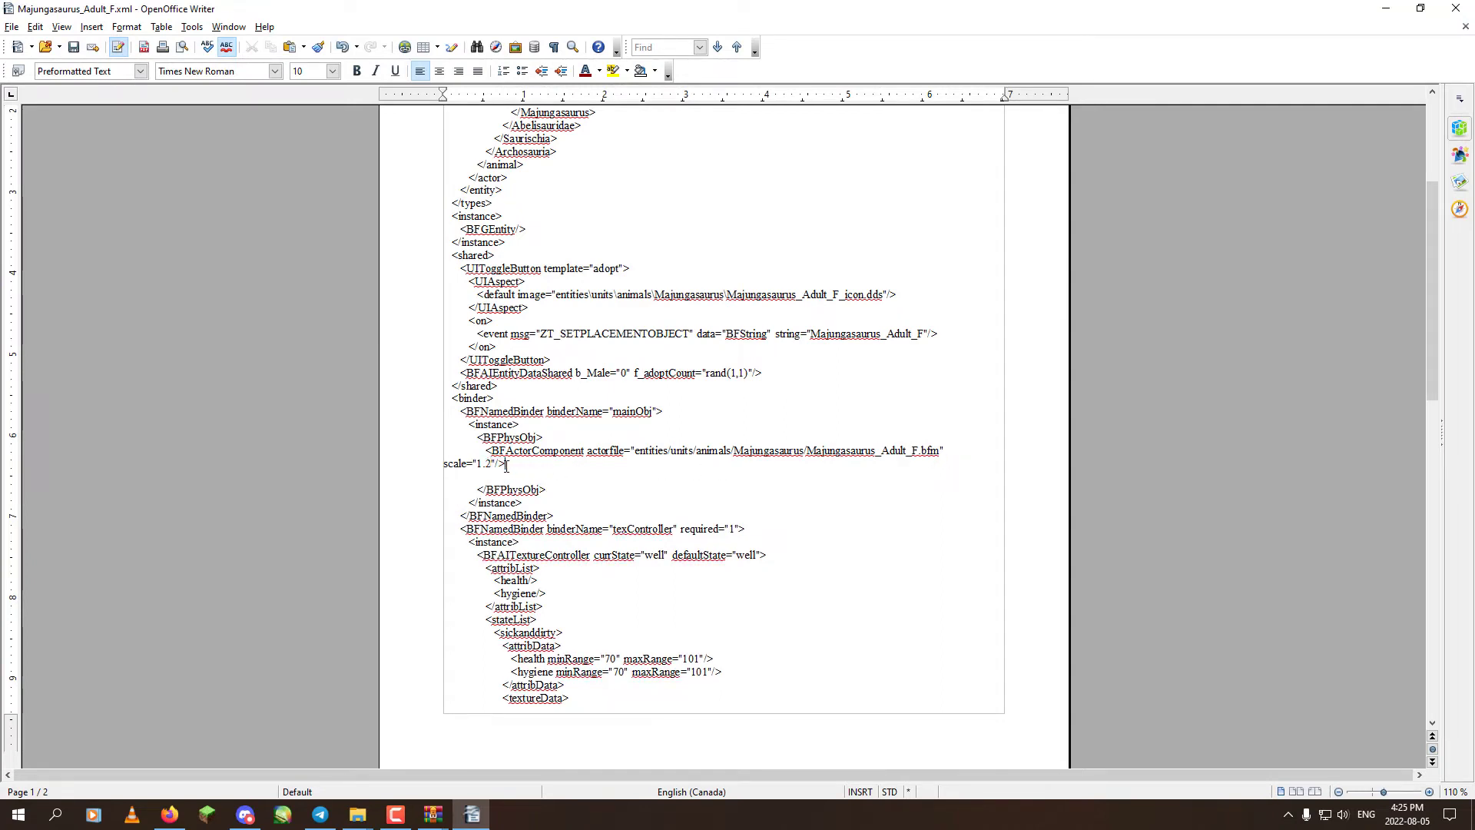
mouse_move(506, 465)
mouse_down()
mouse_move(443, 466)
mouse_move(521, 475)
mouse_up()
click(507, 464)
key(ctrl+z)
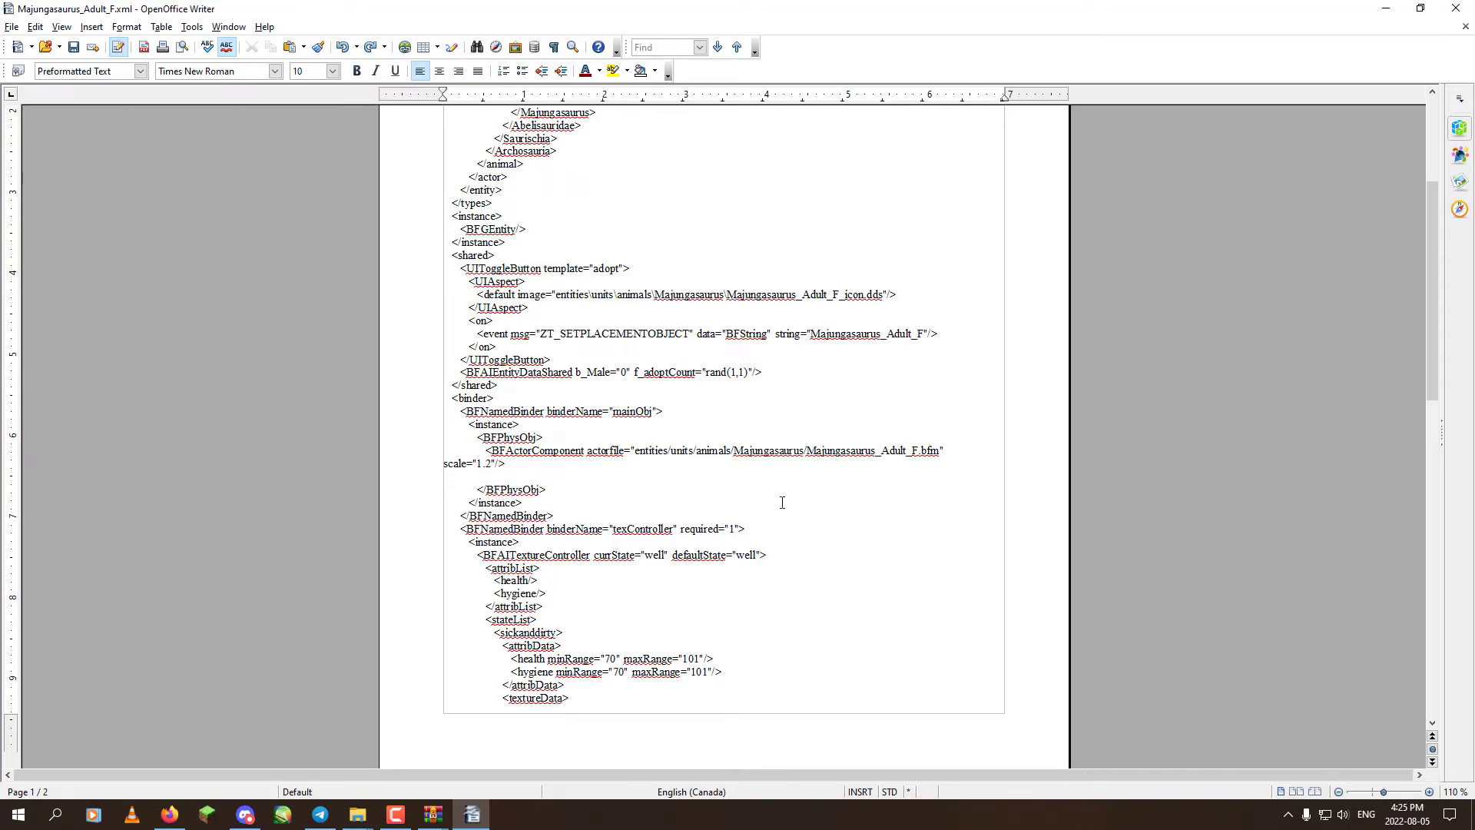
key(ctrl+v)
Replace the blink component's materialName with Majungasaurus_Adult_F, copied from the mainObj material in the sickanddirty texture data.
scroll(781, 500, down, 14)
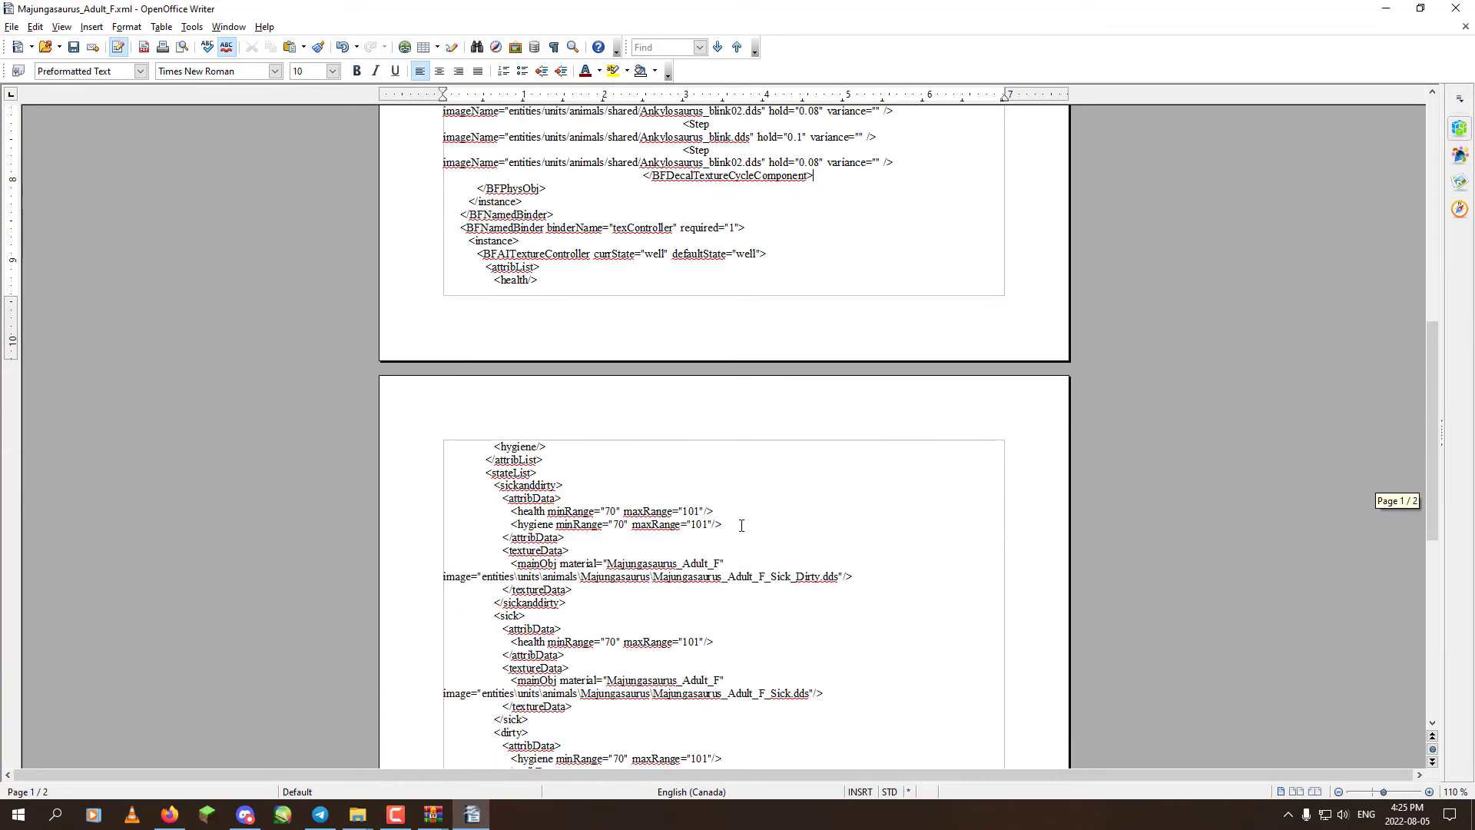
drag(719, 563, 619, 564)
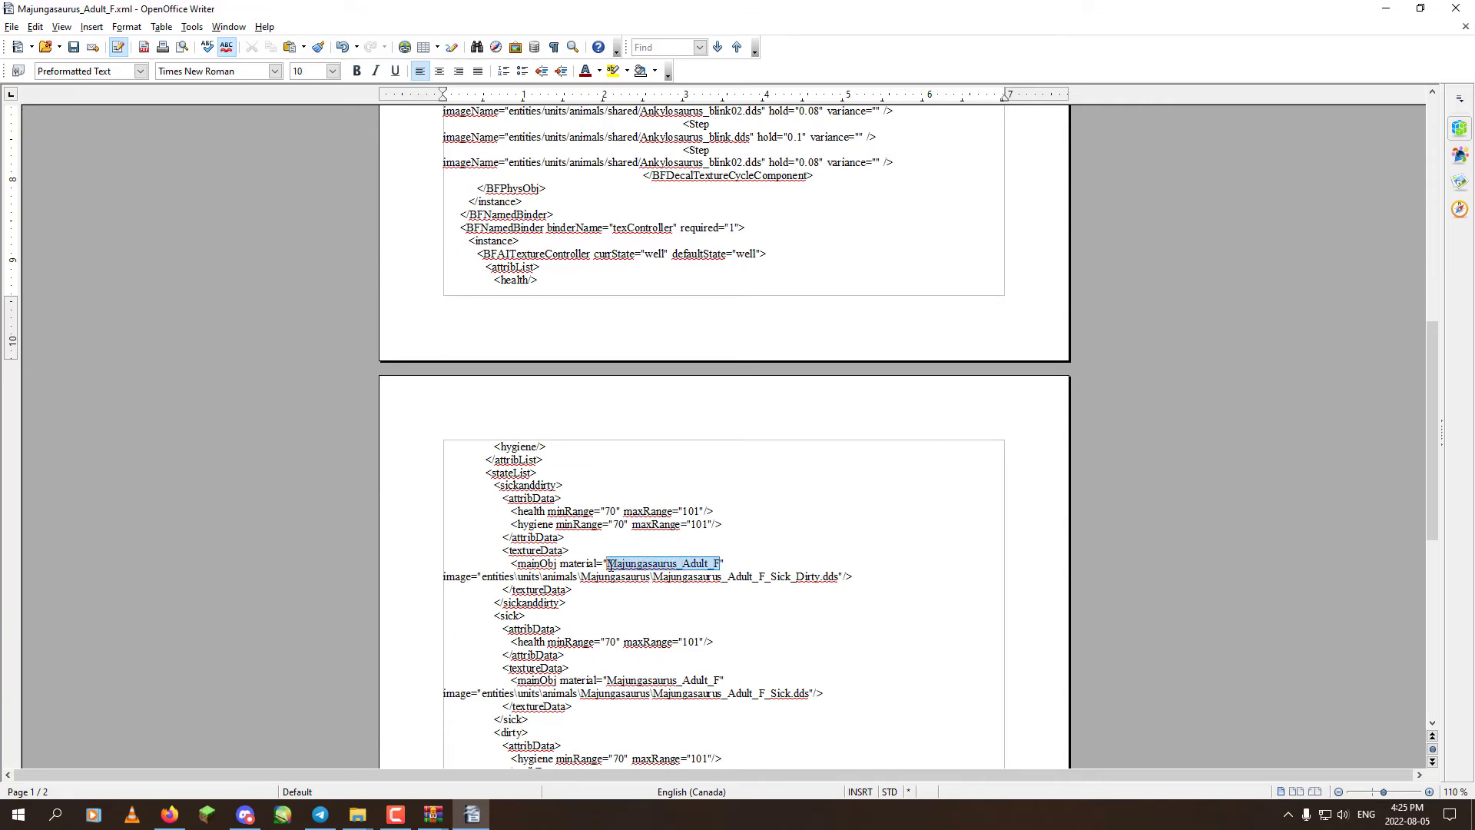
right_click(675, 559)
click(695, 527)
scroll(863, 301, up, 5)
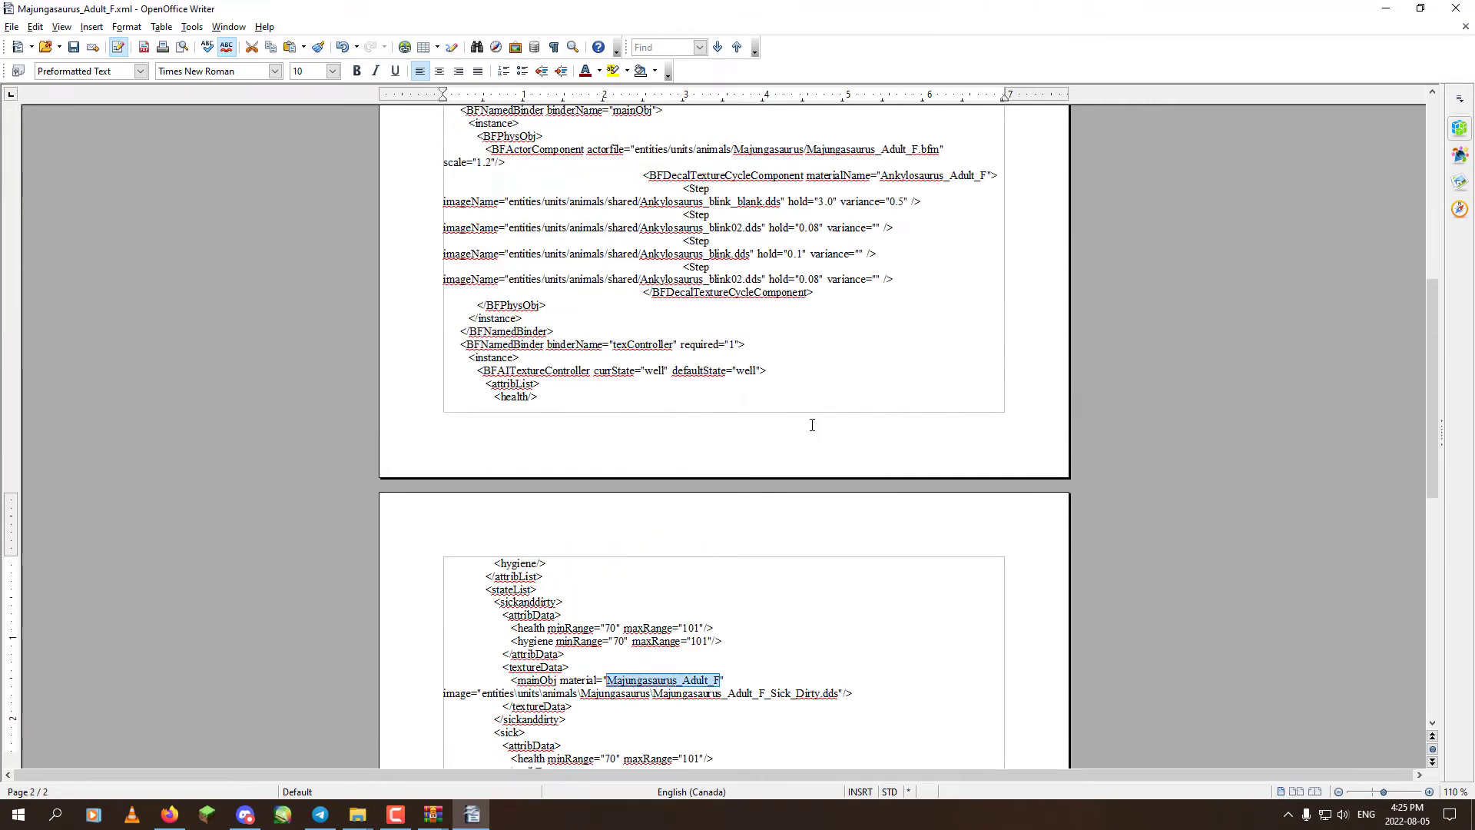
drag(881, 261, 990, 262)
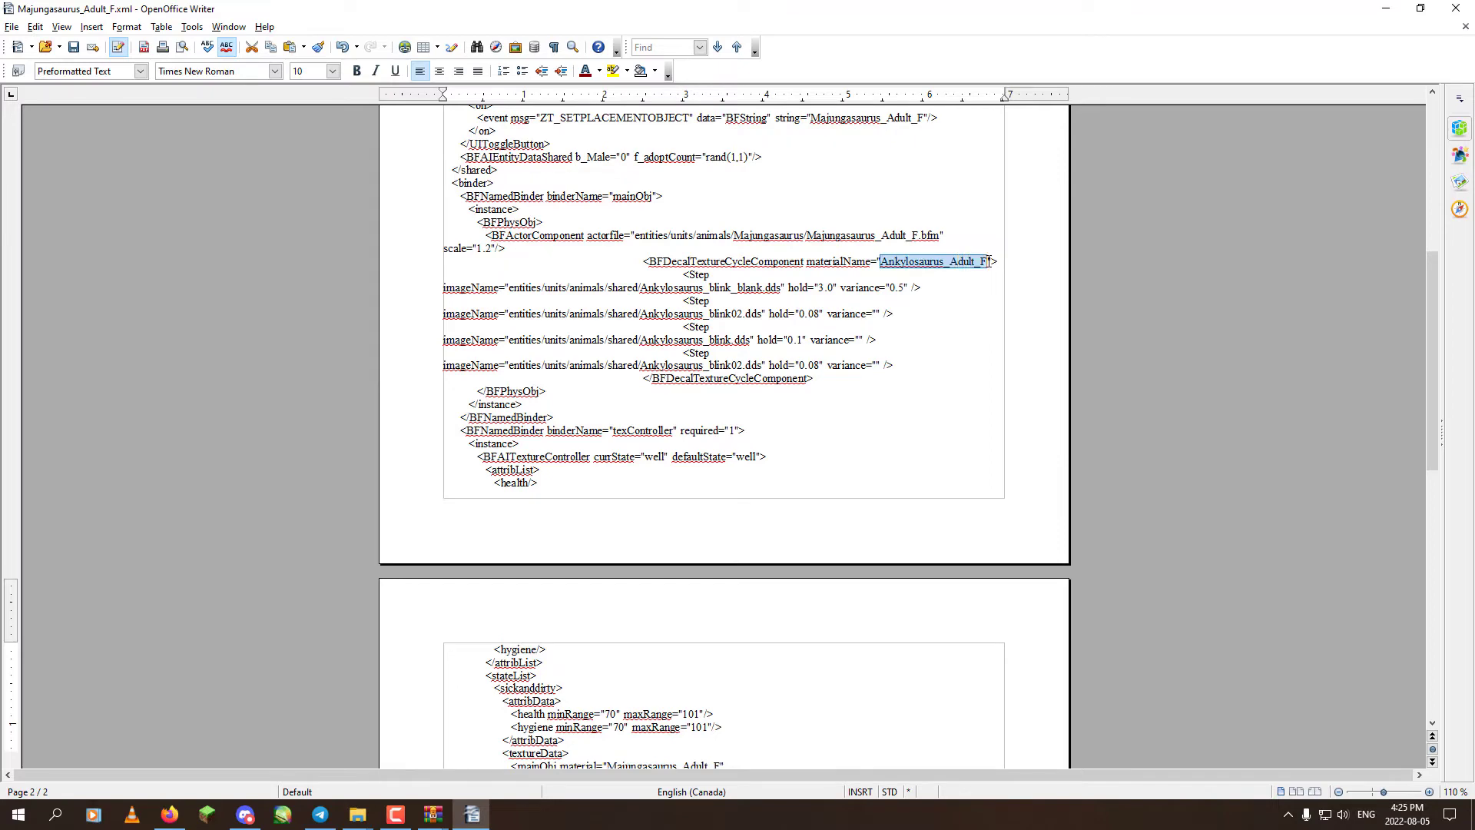
key(ctrl+v)
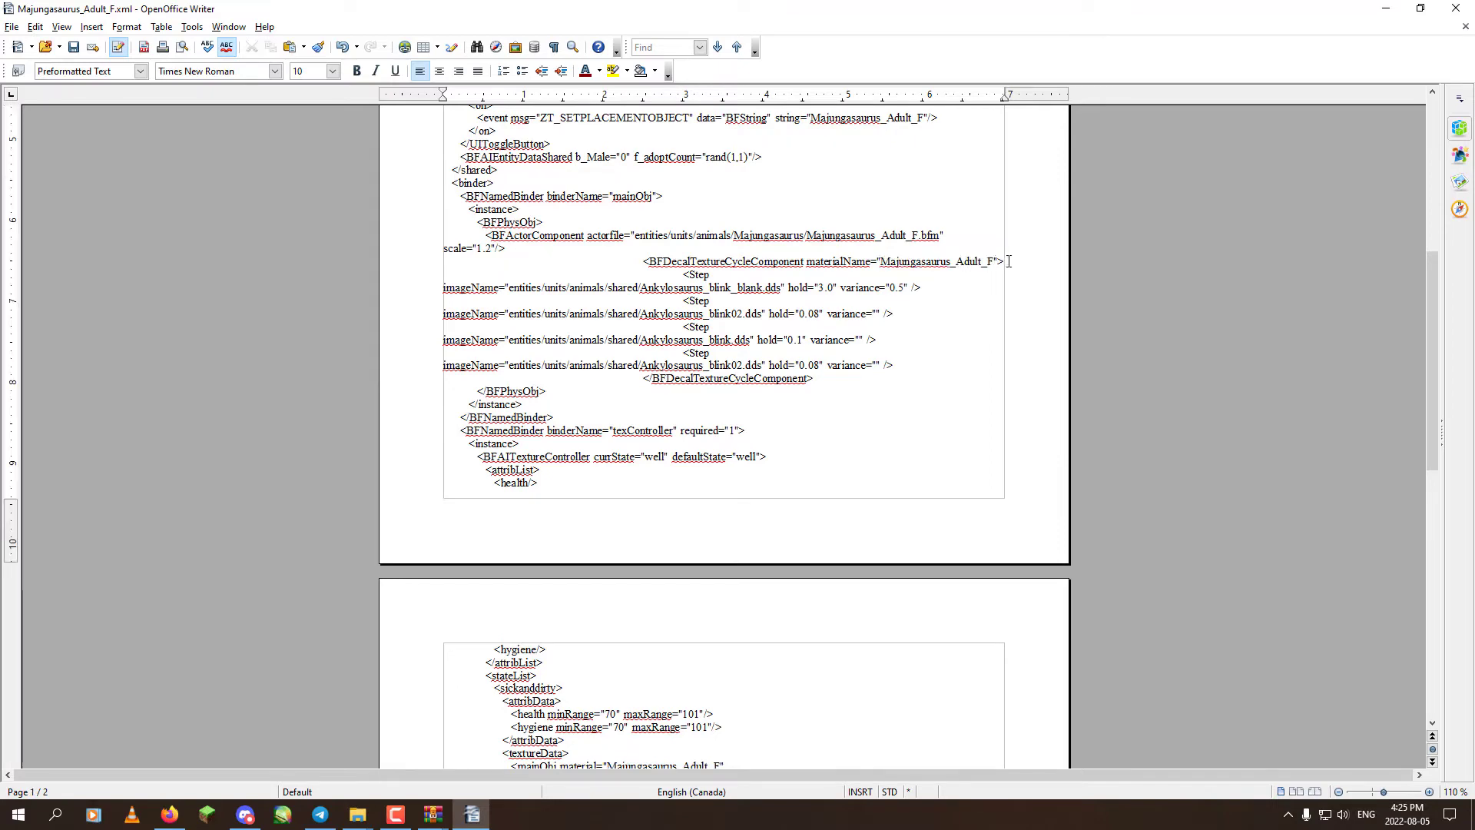
Replace every occurrence of Ankylosaurus with tiger in the blink component's image paths in Majungasaurus_Adult_F.xml.
scroll(787, 416, up, 3)
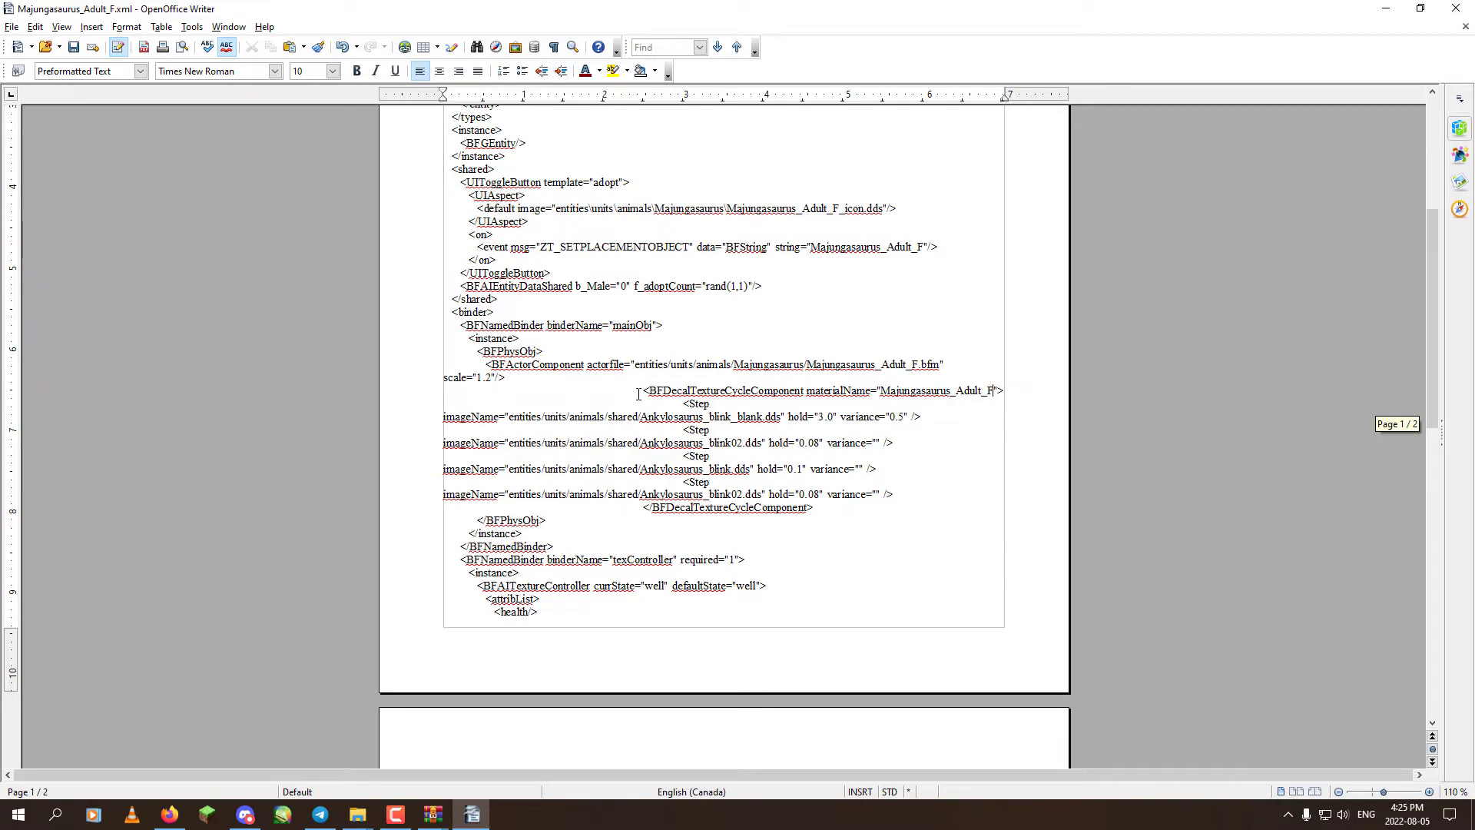
mouse_move(637, 394)
mouse_down()
mouse_move(484, 392)
mouse_move(616, 395)
mouse_up()
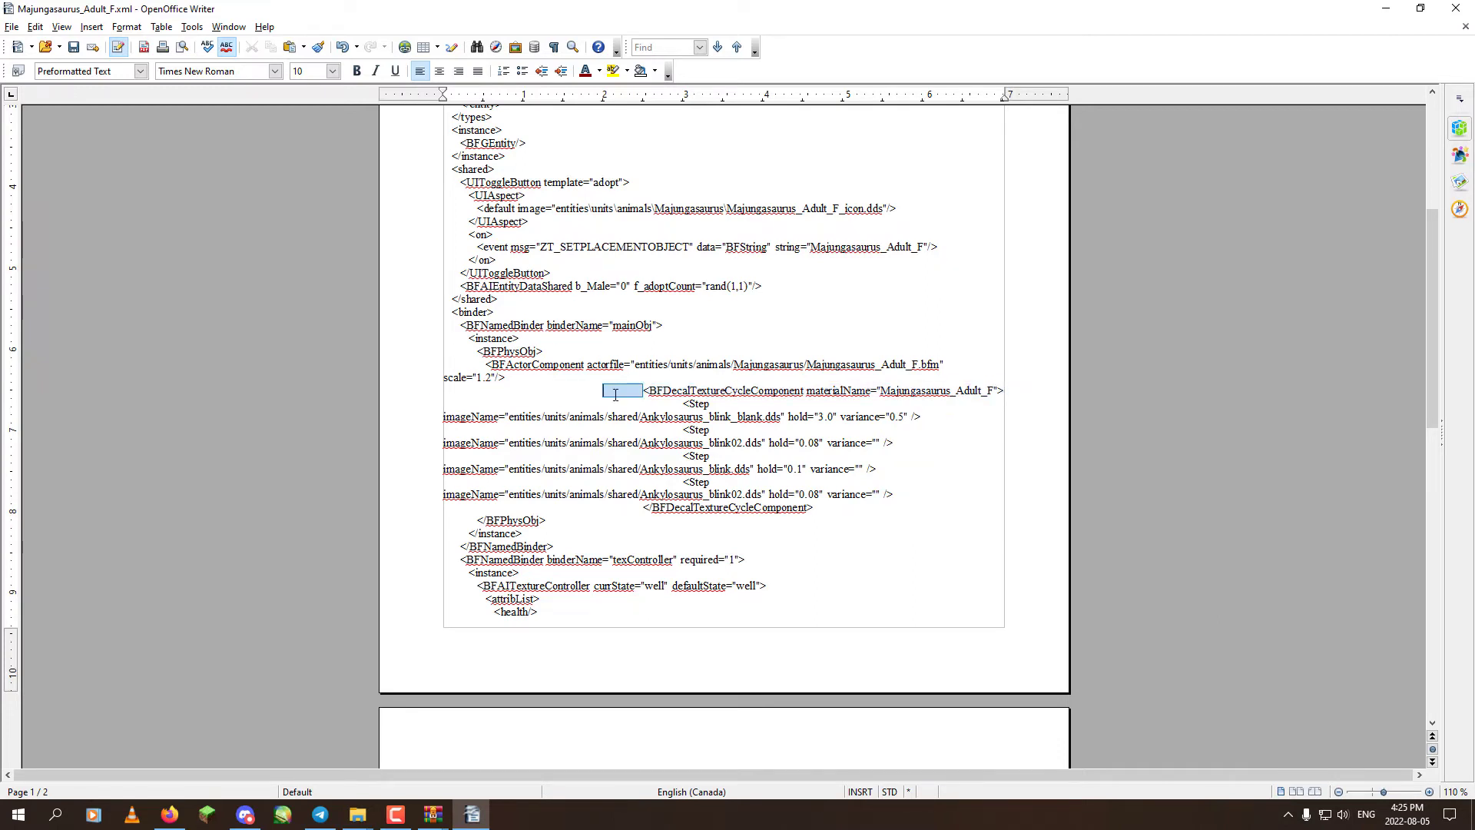
click(730, 416)
drag(702, 416, 648, 417)
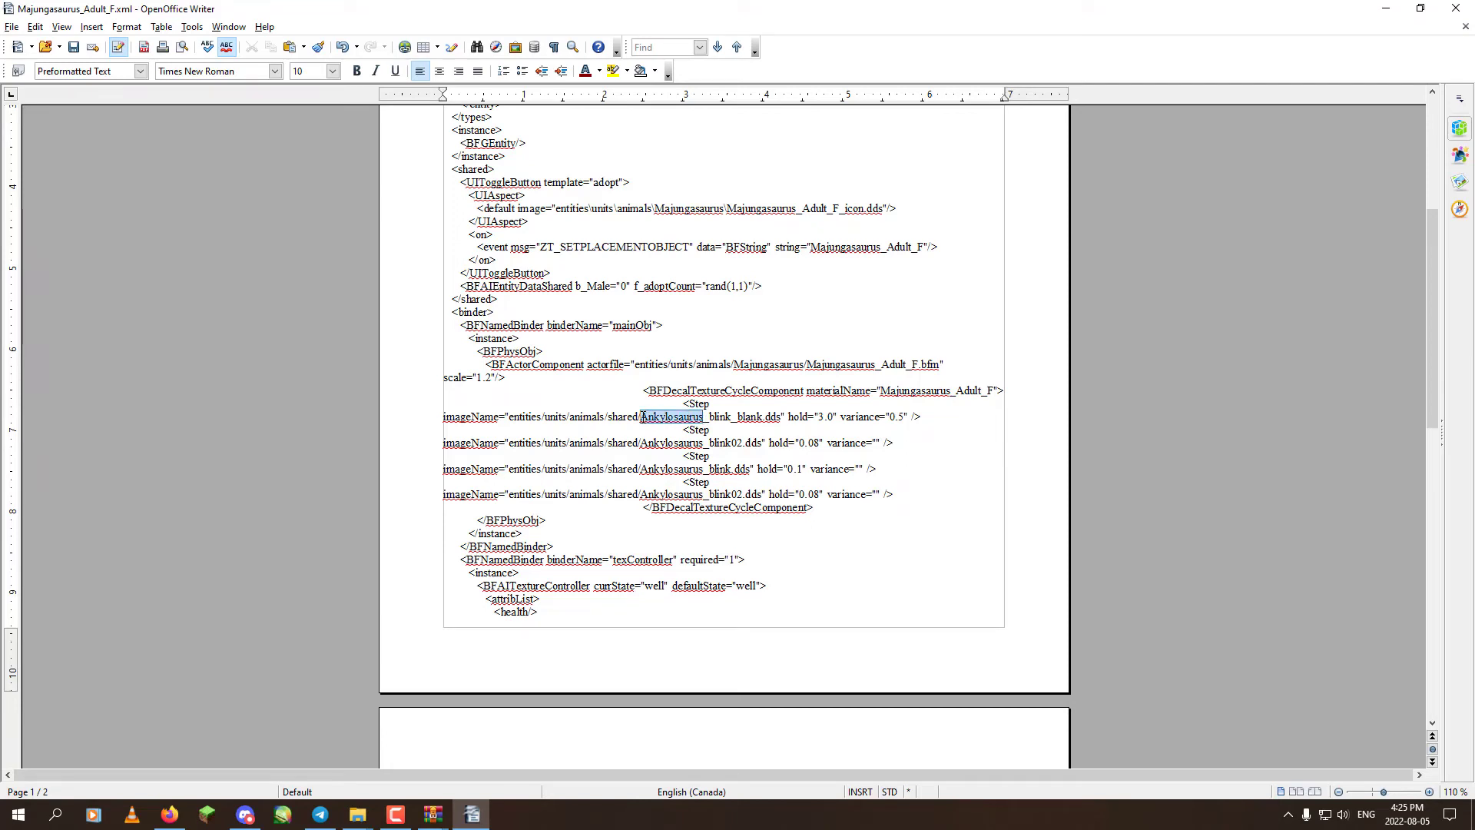
key(ctrl+h)
click(1083, 361)
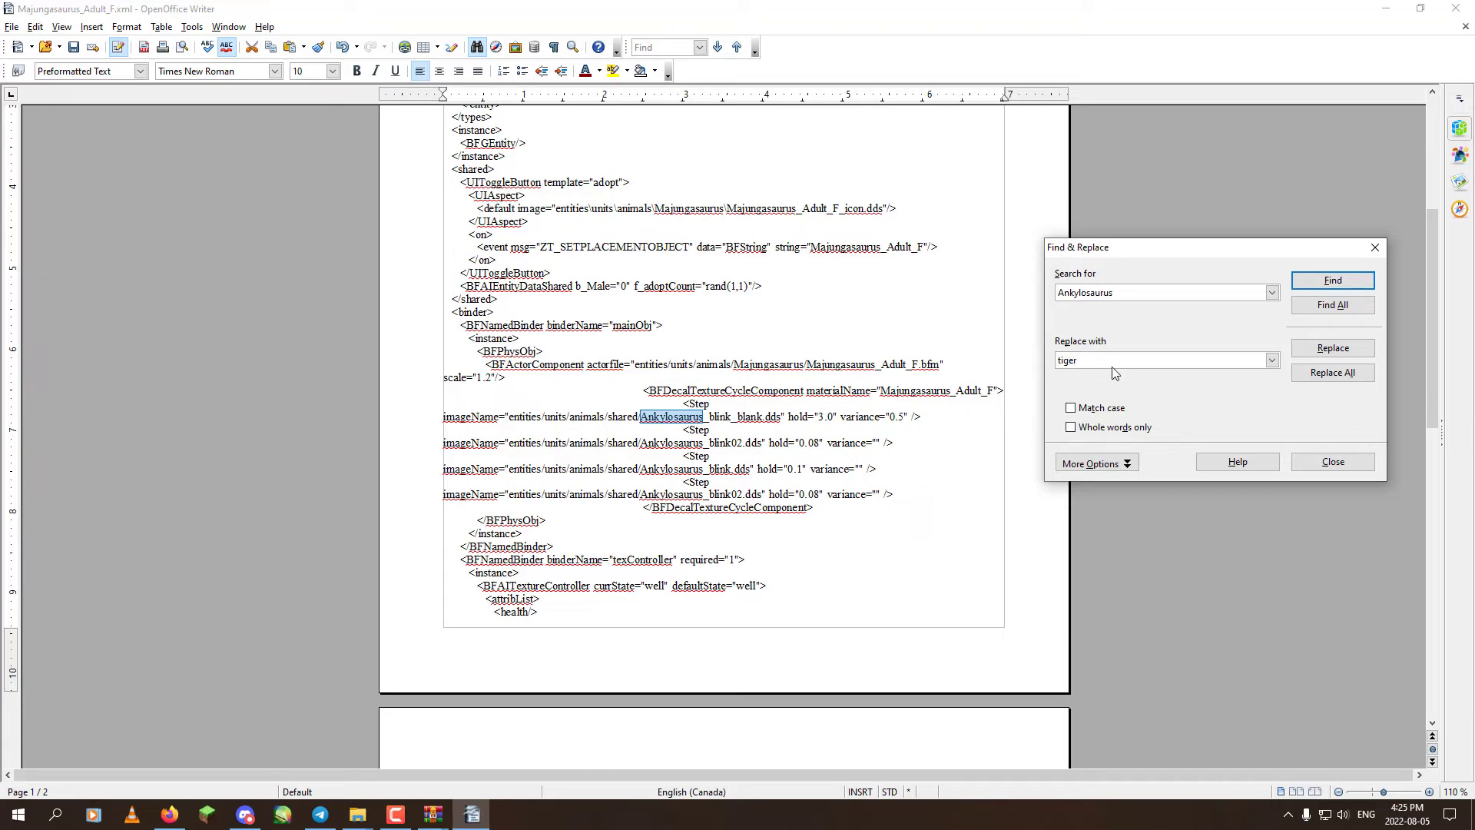
click(1332, 372)
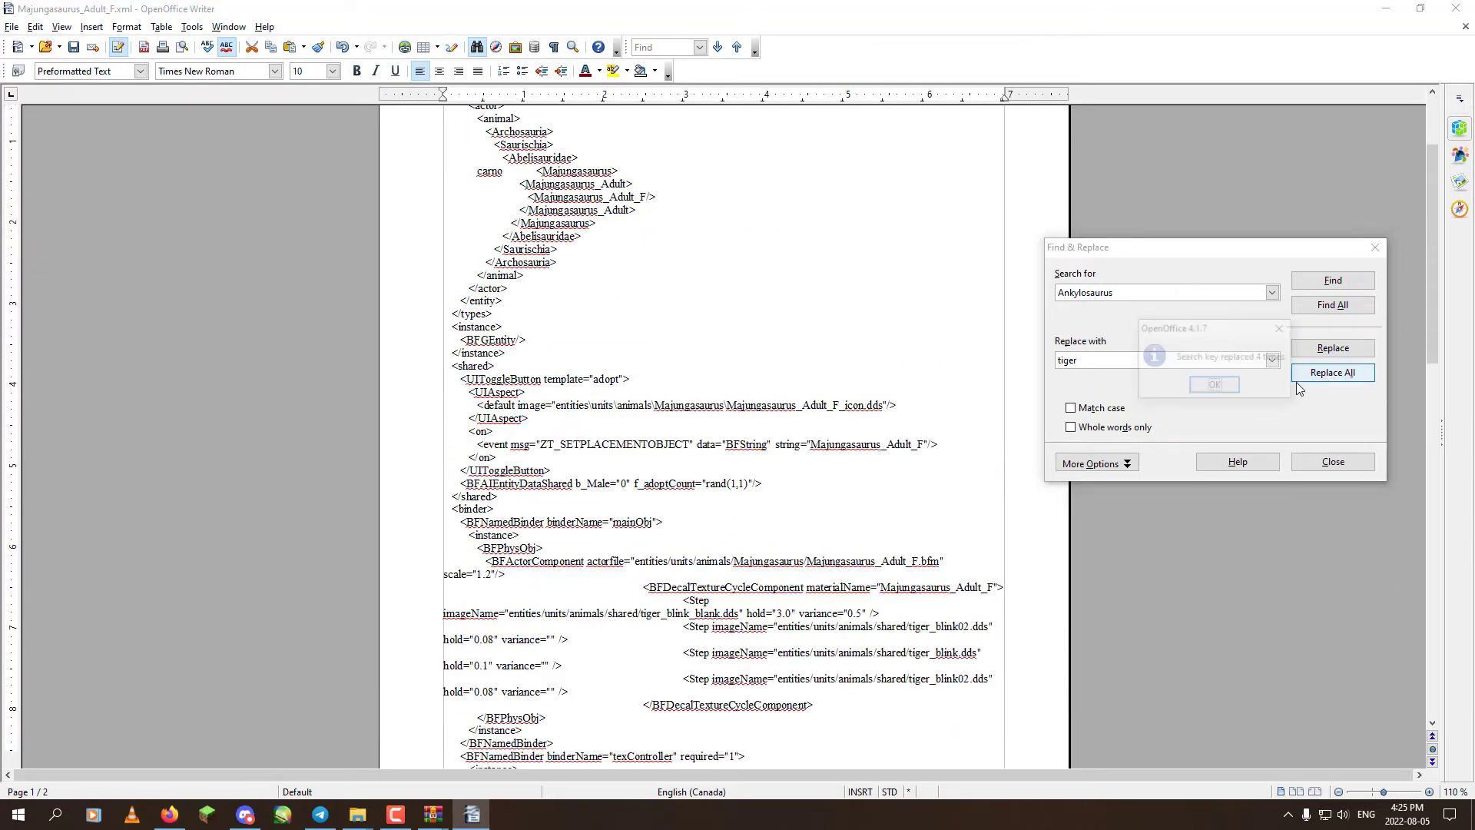
click(1217, 386)
scroll(792, 407, down, 5)
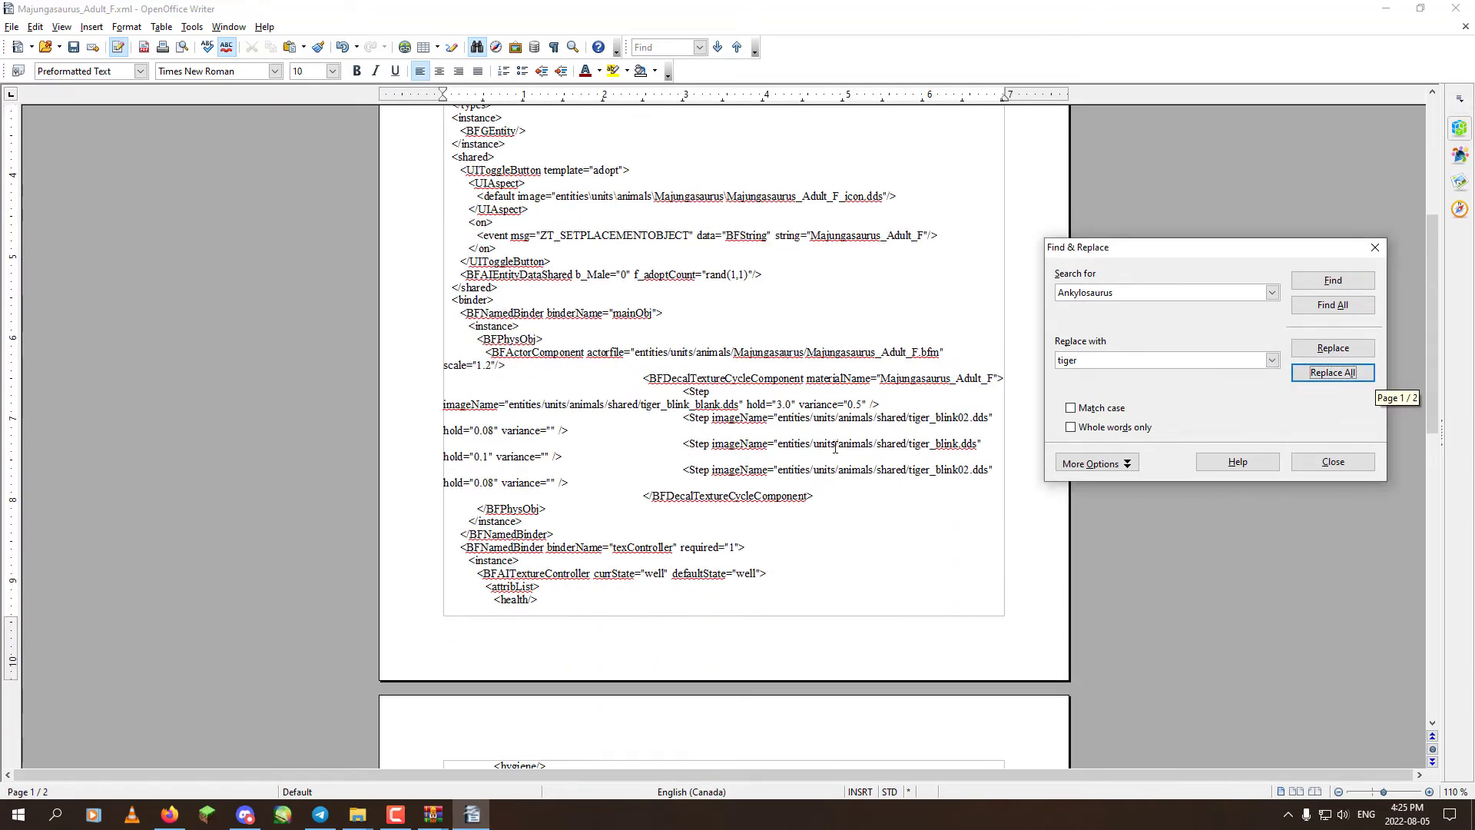
click(1374, 248)
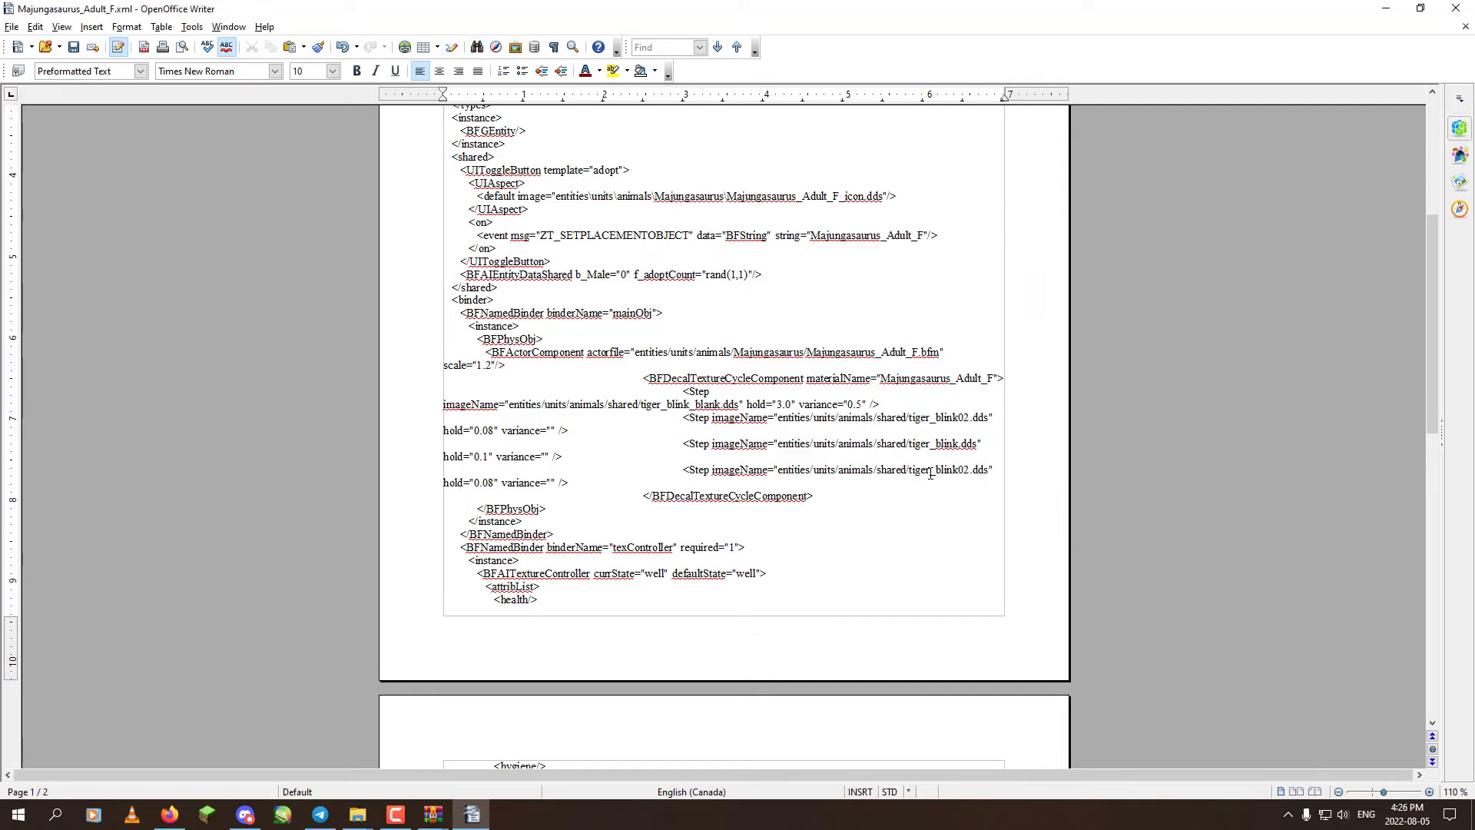
Save and close Majungasaurus_Adult_F.xml, and update the modified file in the Majungasaurus.z2f archive.
click(12, 26)
click(184, 146)
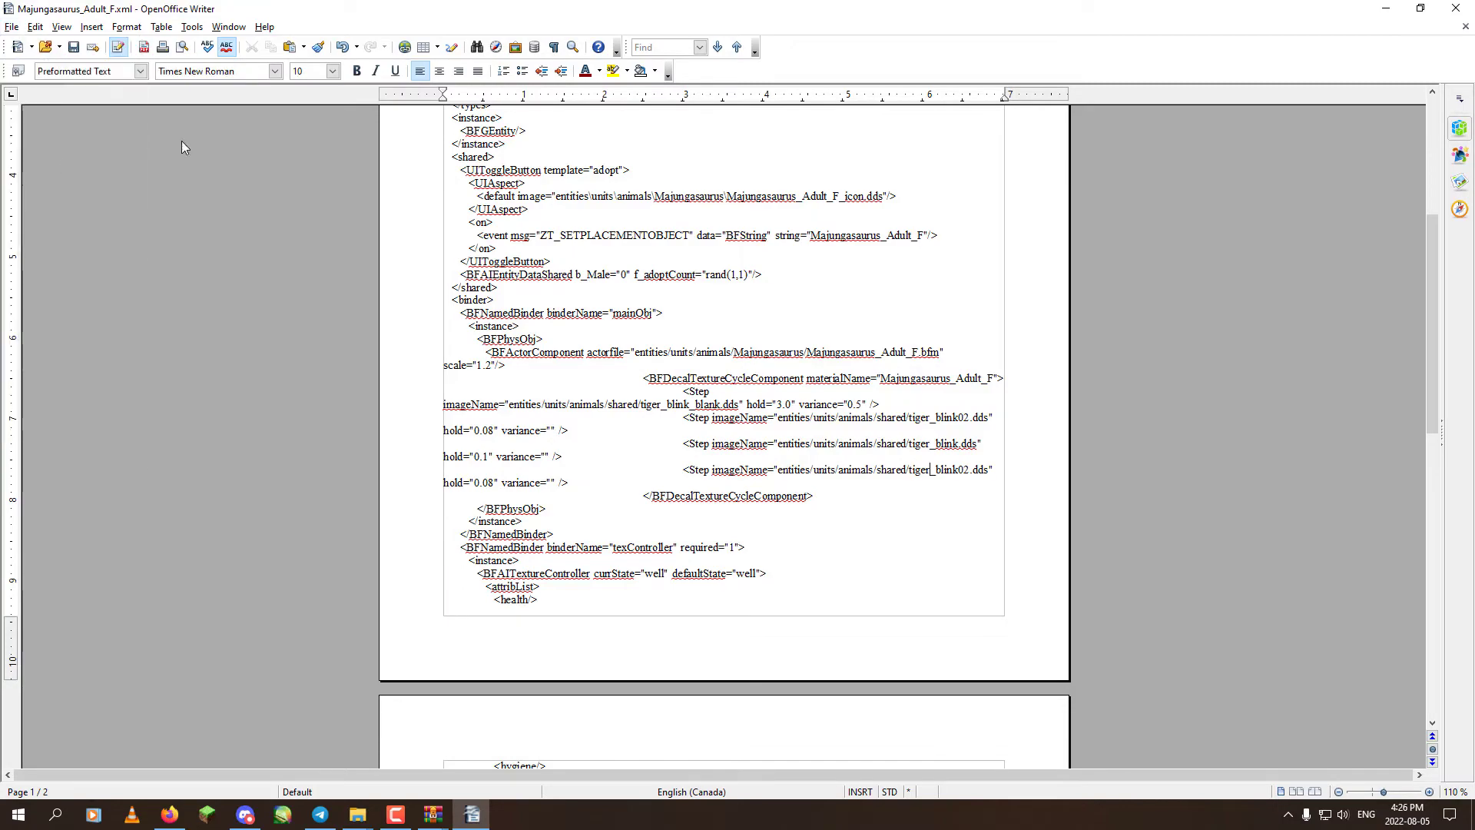
click(1456, 8)
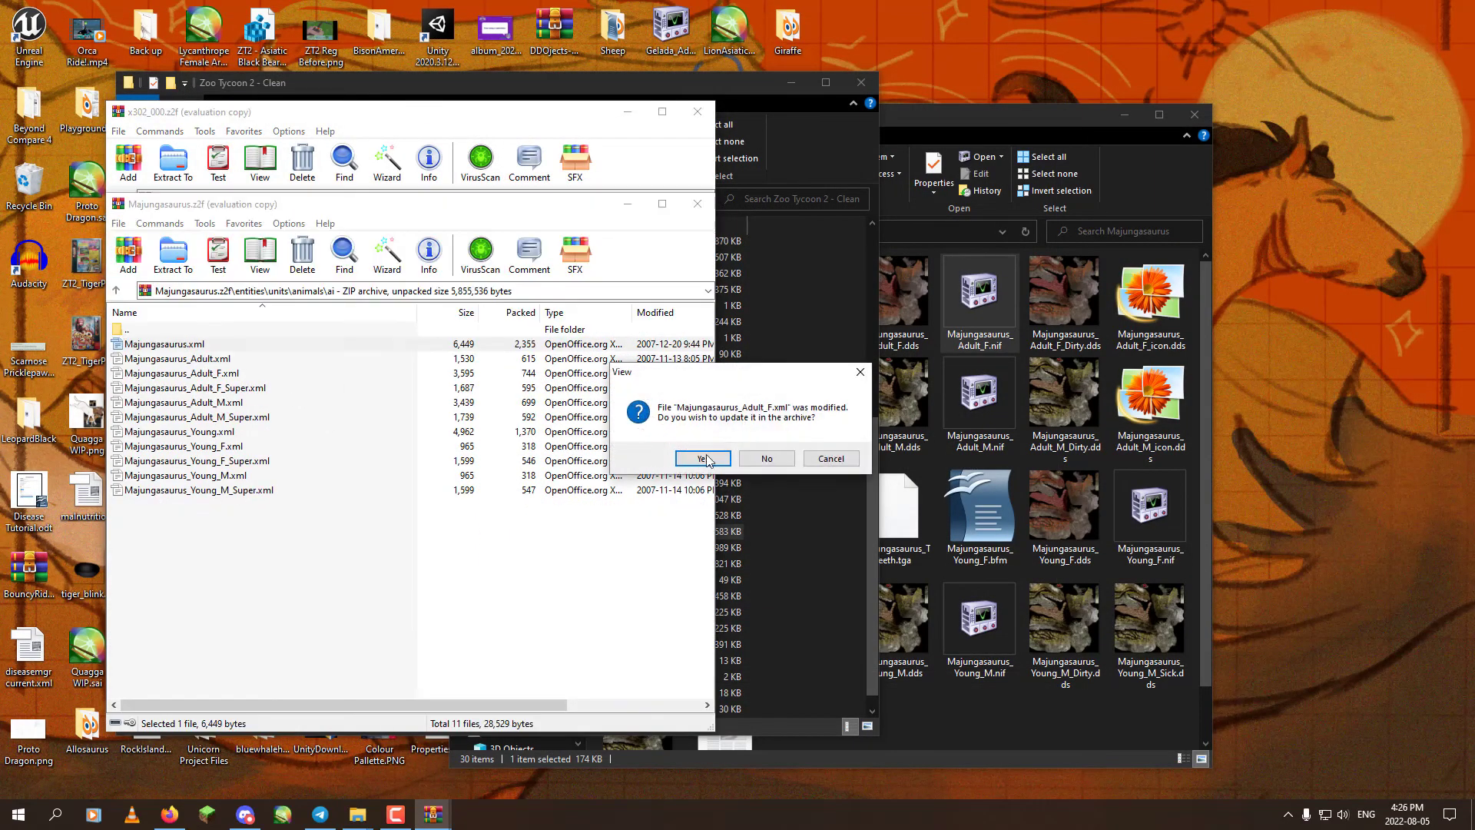
click(688, 459)
Launch Zoo Tycoon 2 and adopt a female Majungasaurus, placing it on the zoo path.
click(17, 813)
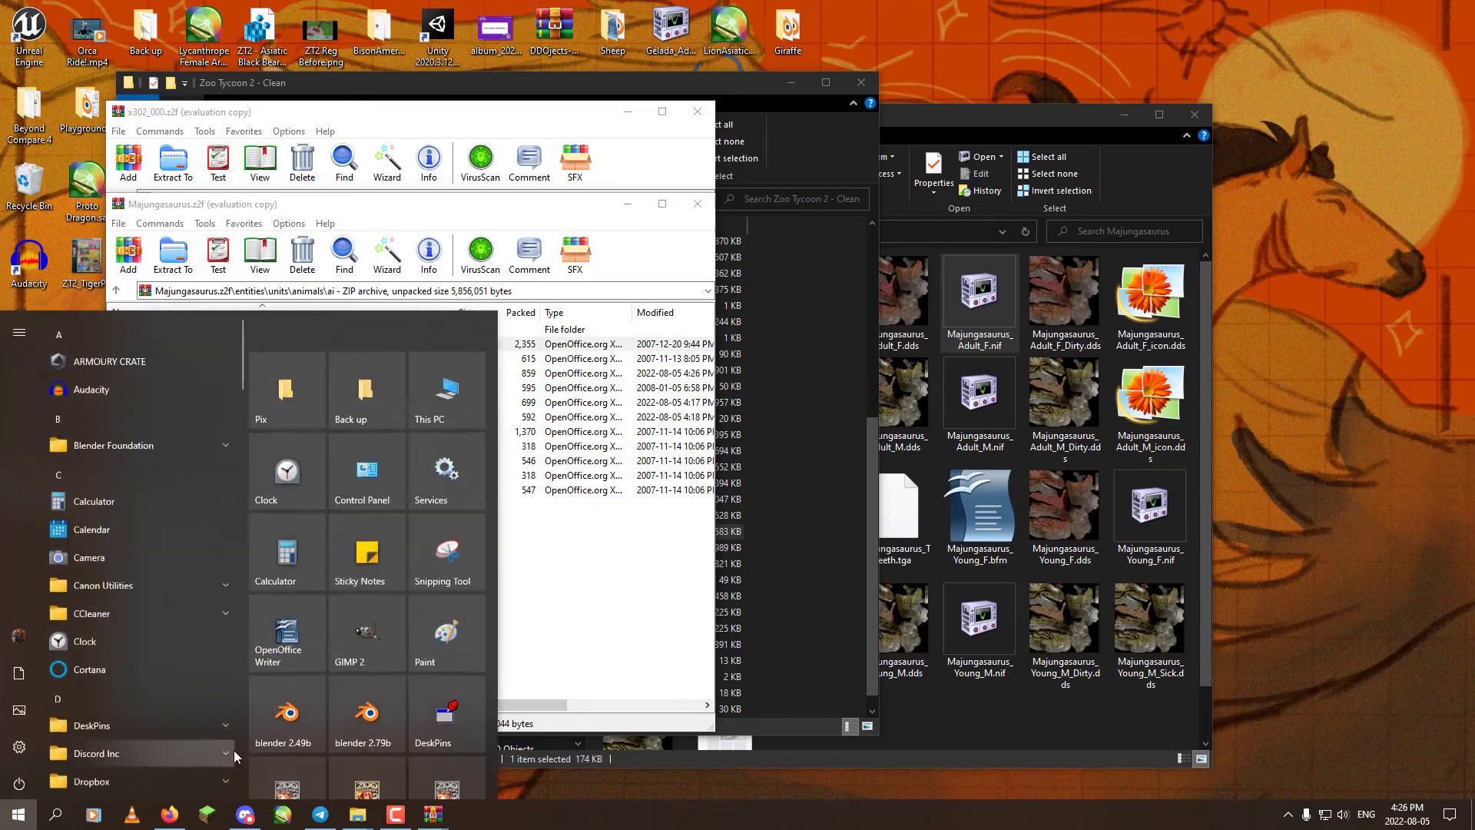
click(429, 782)
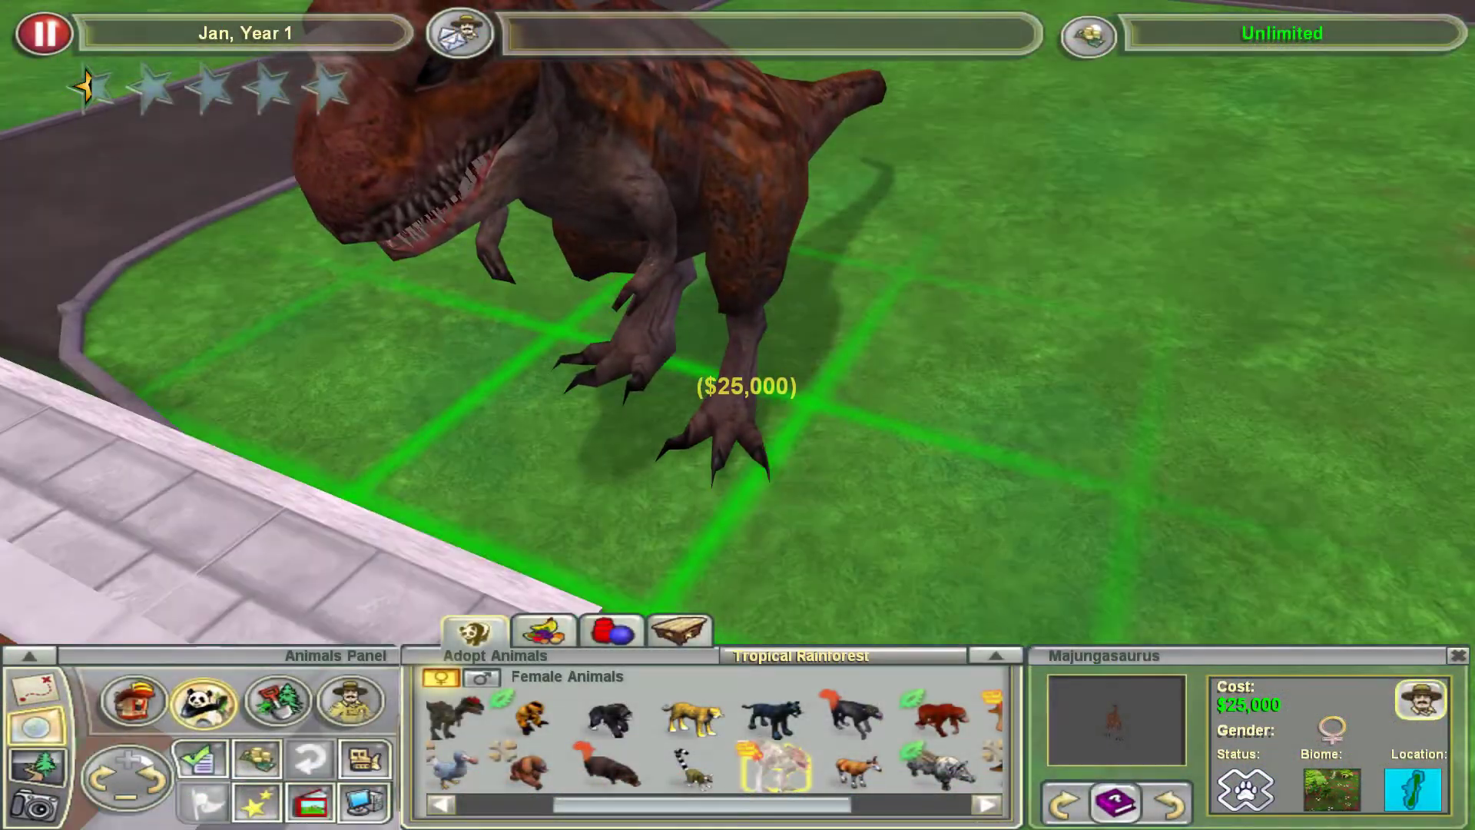
scroll(88, 85, up, 3)
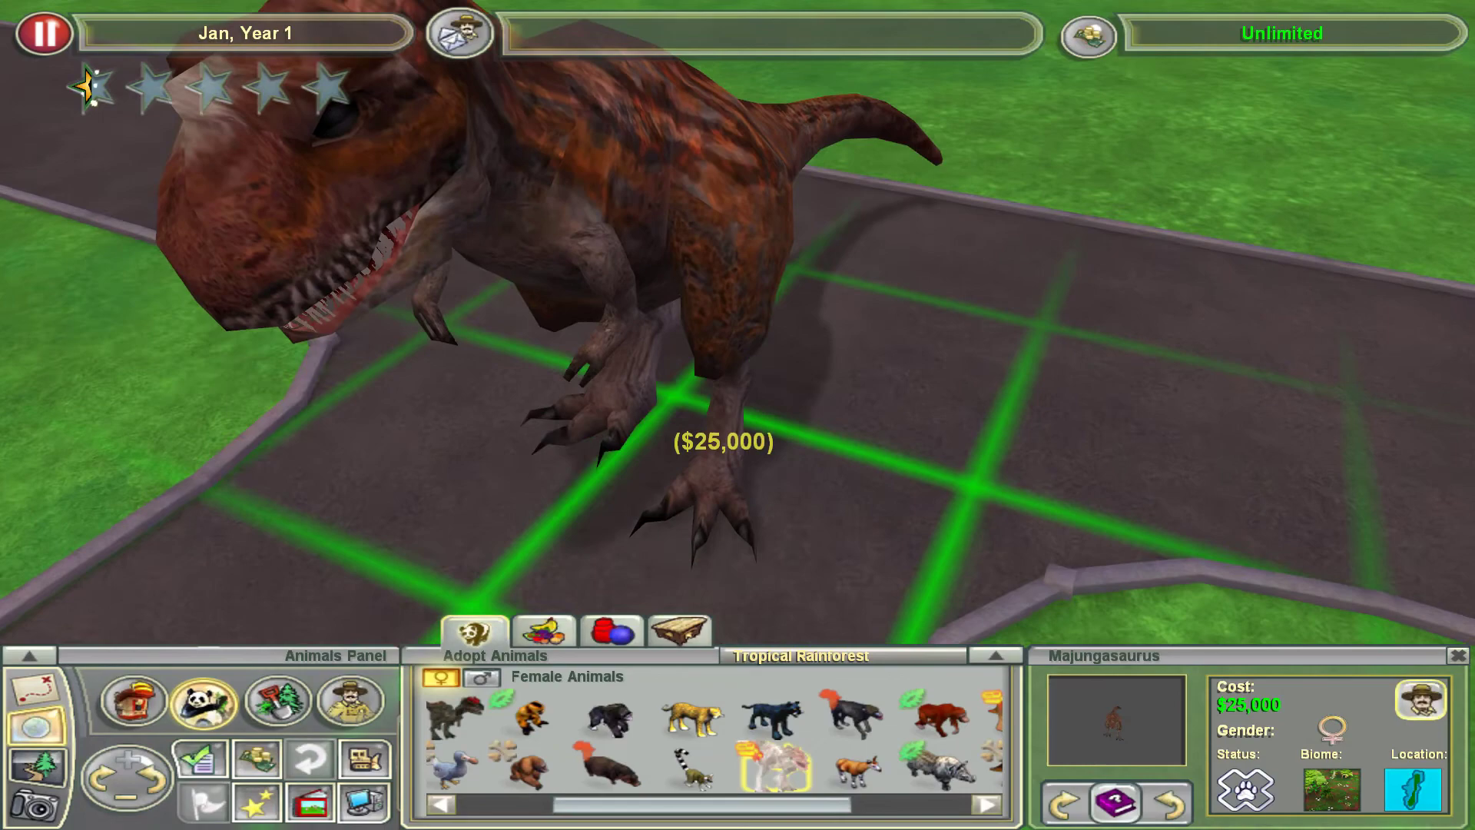
click(665, 388)
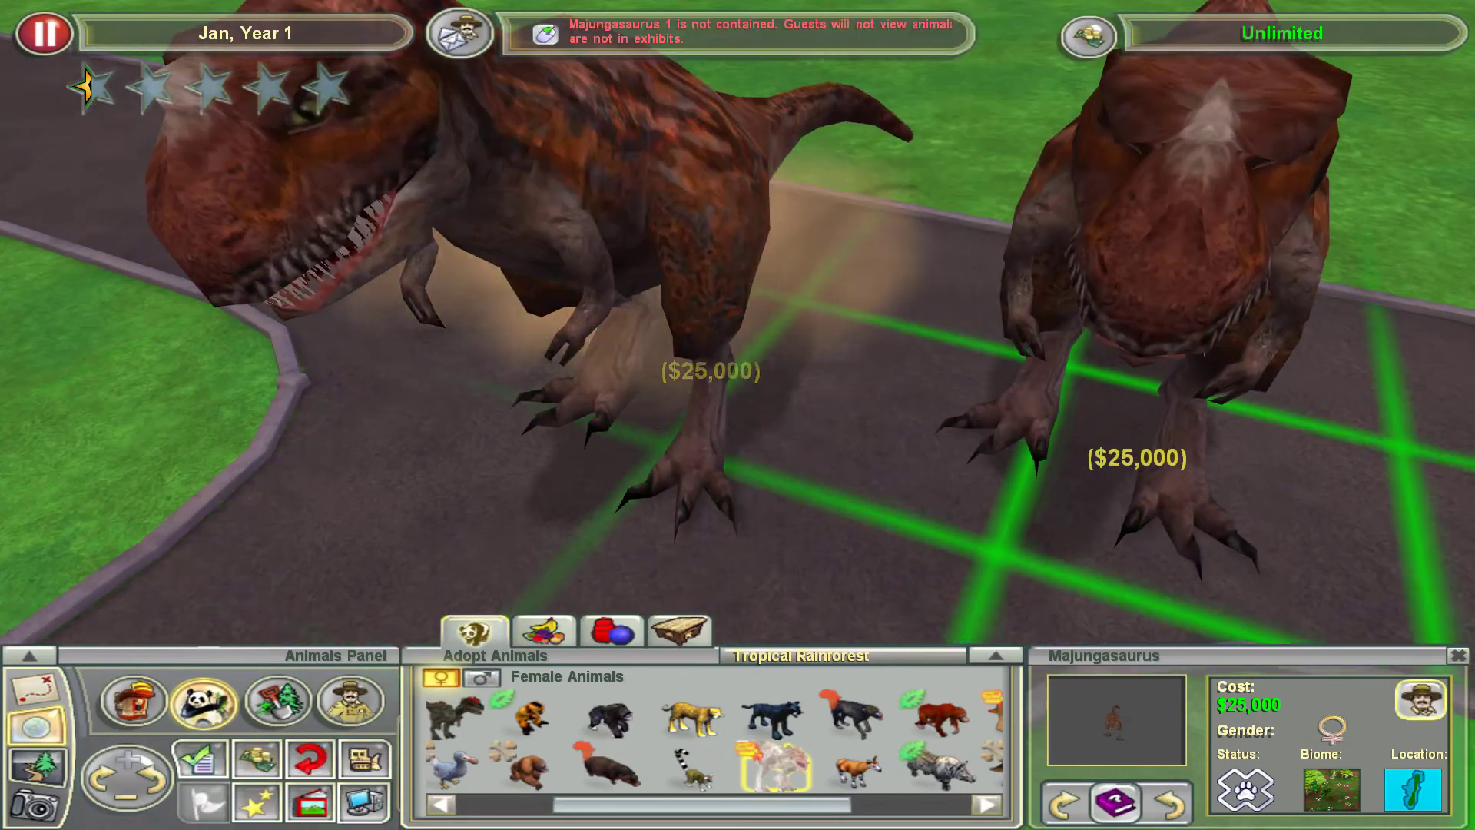
right_click(1090, 415)
Examine the female Majungasaurus's eyes from guest level, and return to the zoomed-out overhead view.
click(40, 762)
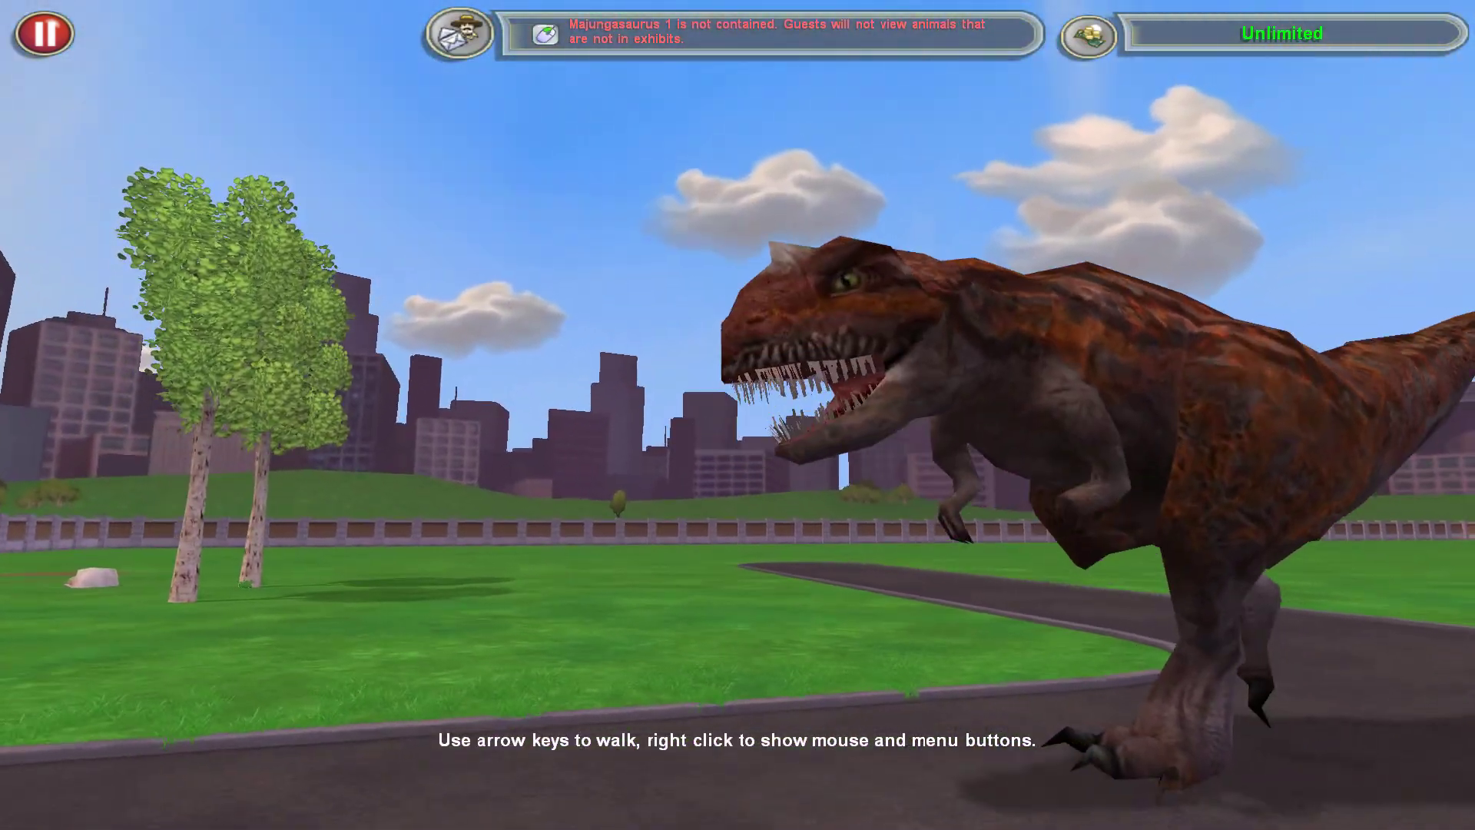
right_click(738, 415)
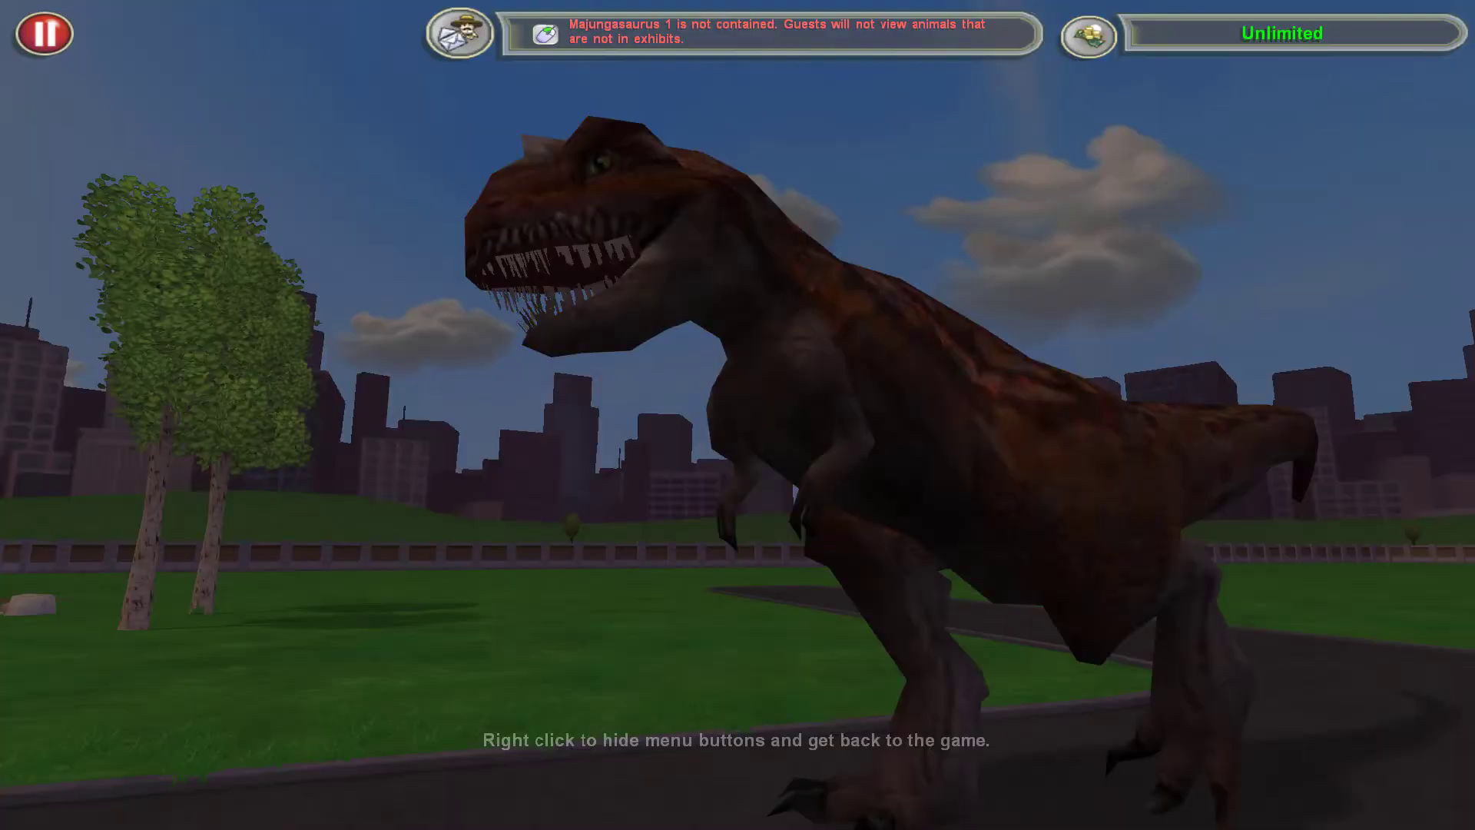
click(36, 725)
right_click(372, 530)
scroll(372, 530, down, 5)
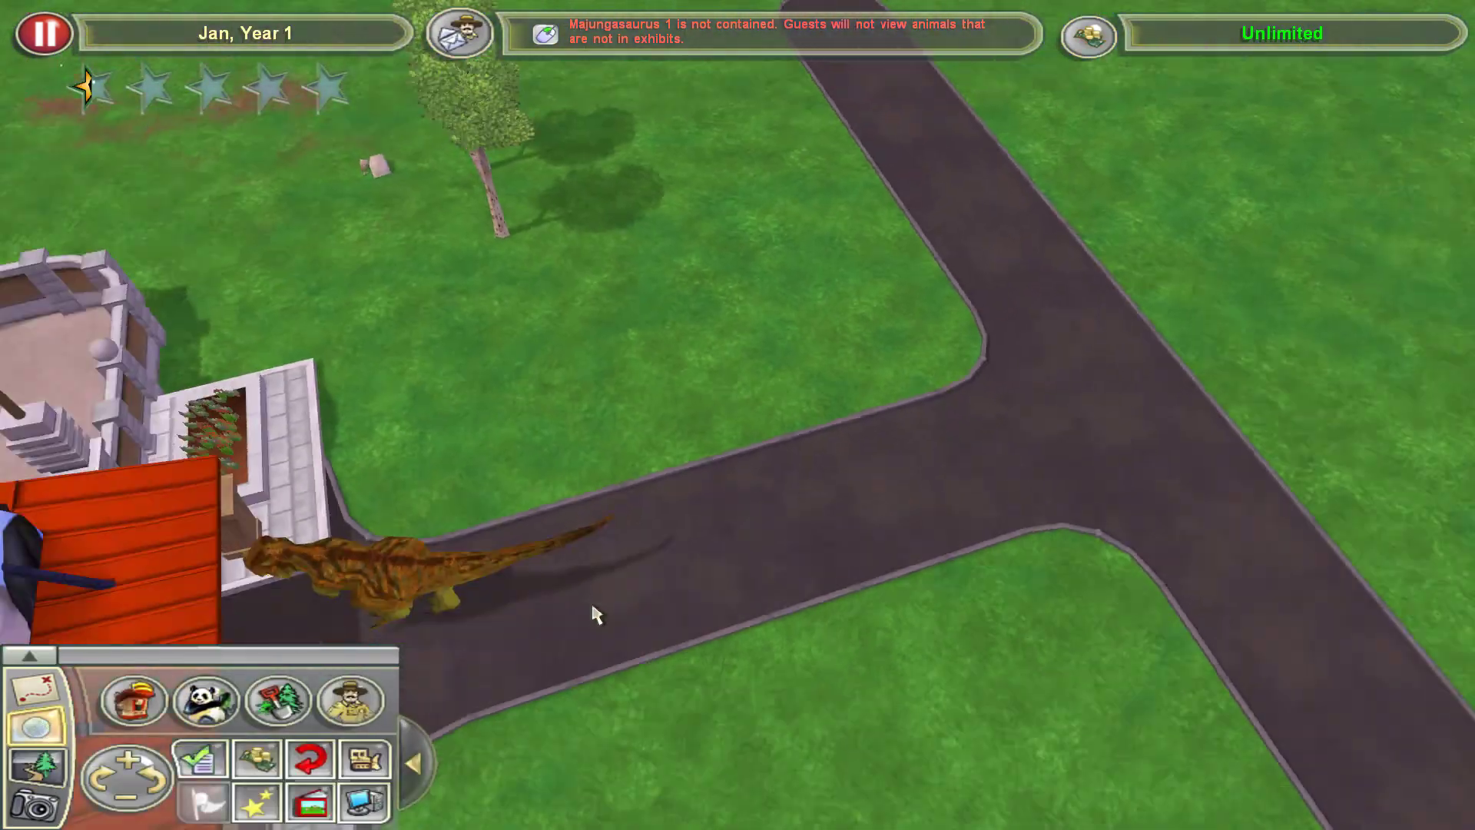
Pick up the female Majungasaurus, move it to the path junction away from the entrance, and observe it at guest level.
click(540, 514)
click(1208, 592)
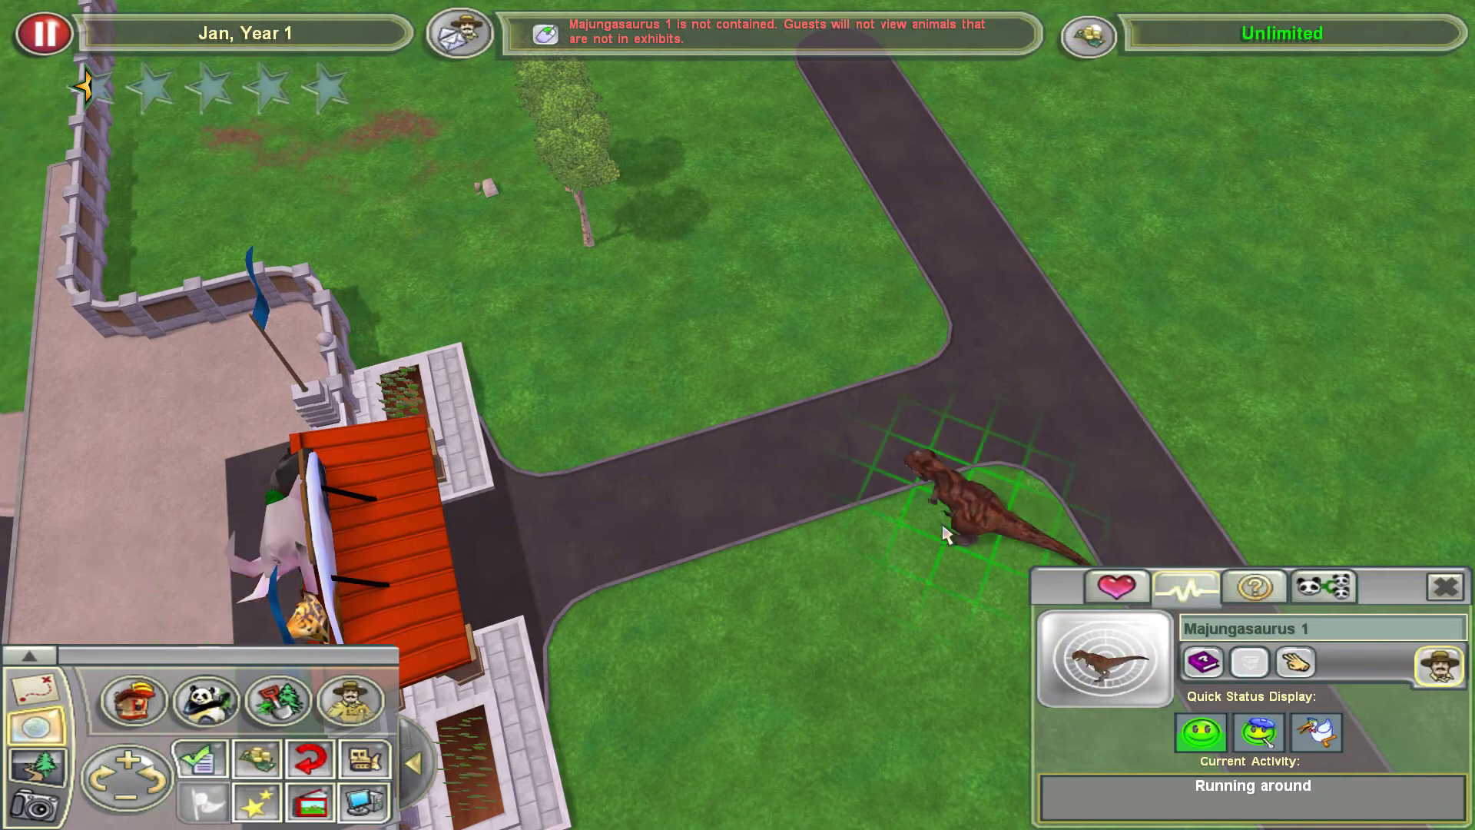
key(Up)
key(Right)
right_click(817, 495)
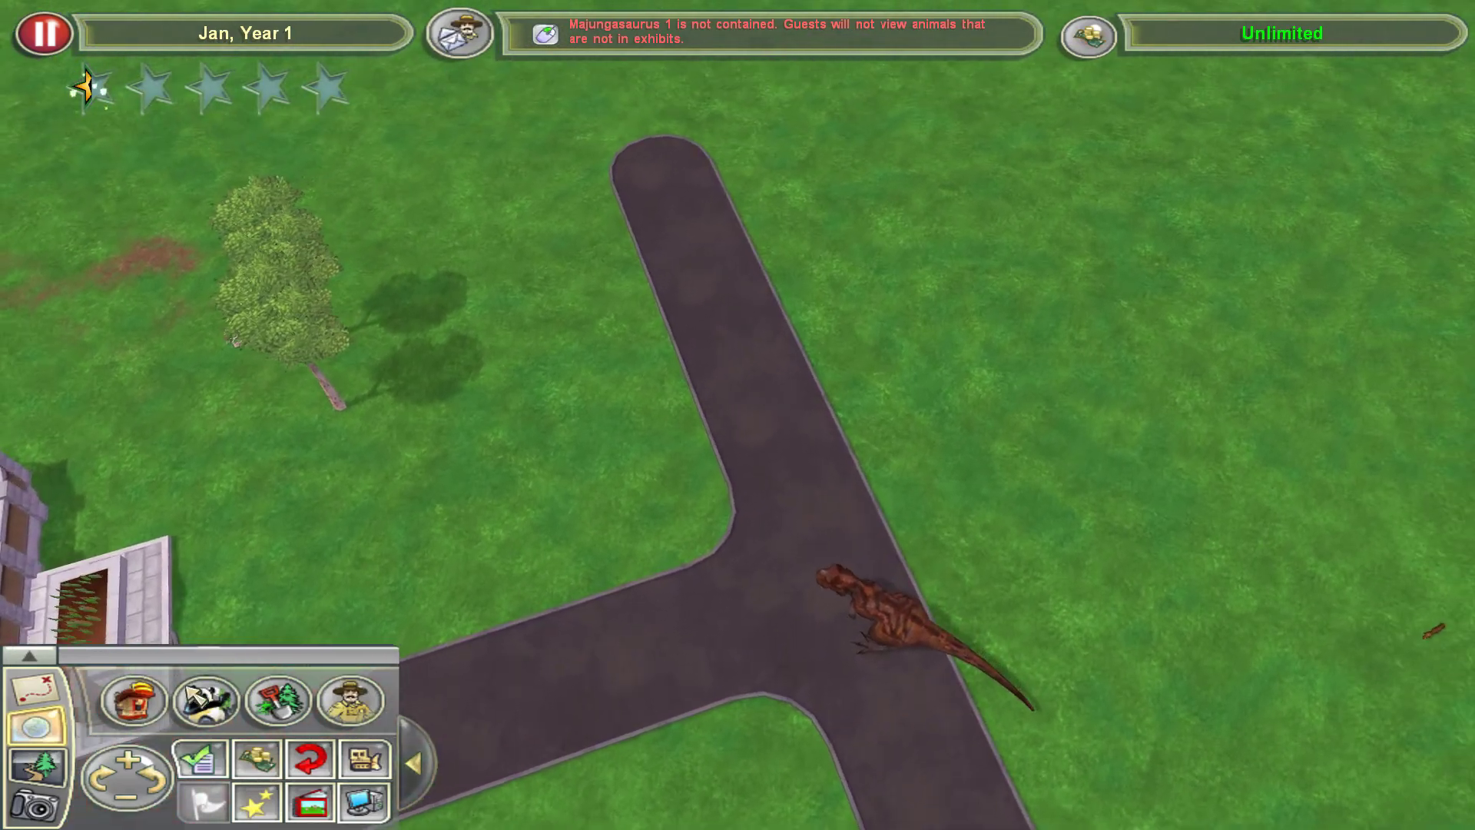
click(39, 766)
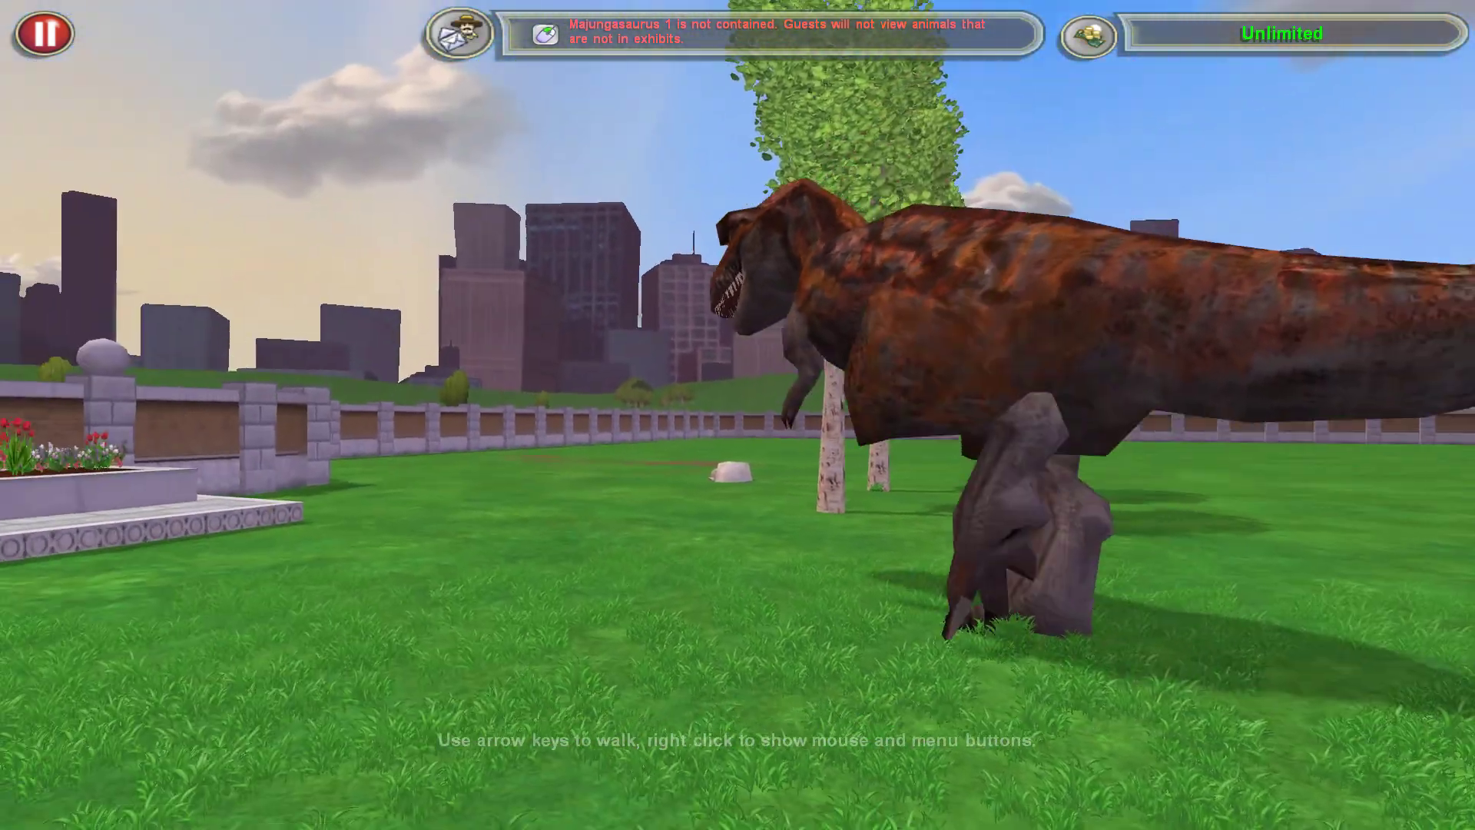
right_click(737, 415)
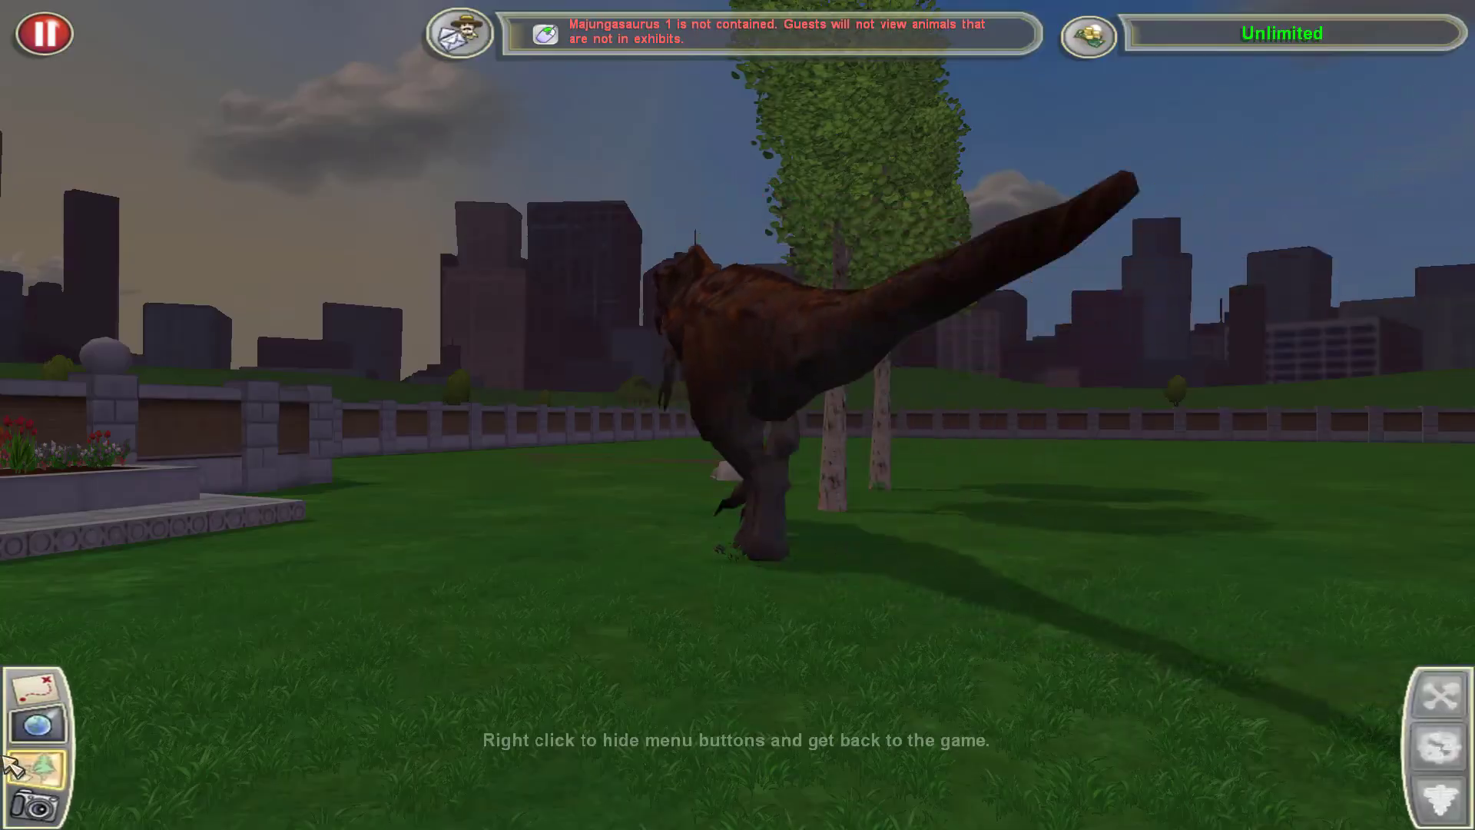
Return to the overhead view and adopt a male Majungasaurus, placing it on the grass near the trees.
click(36, 726)
click(204, 707)
click(203, 703)
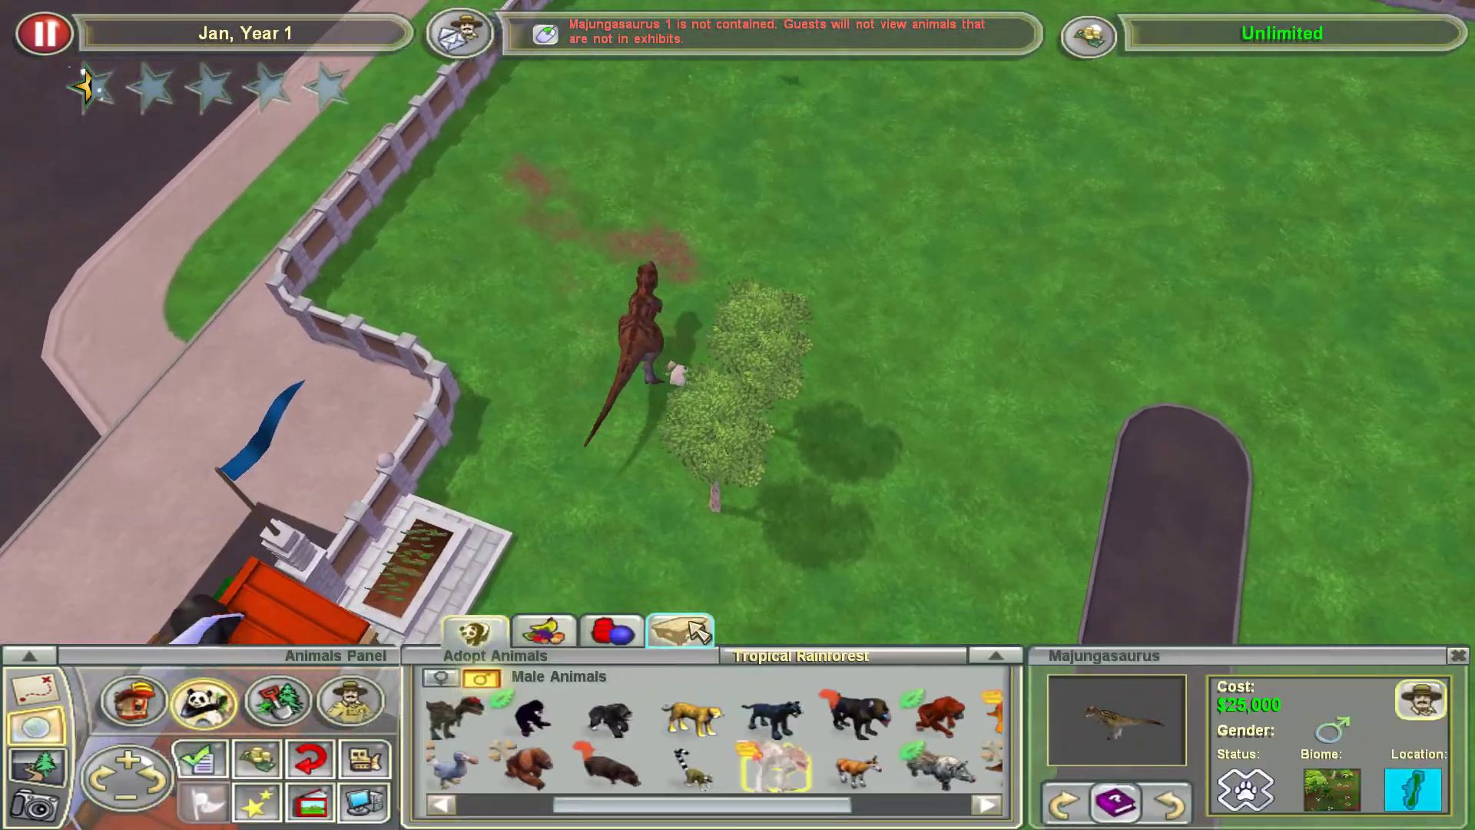
Walk up to the male Majungasaurus at guest level and examine its eyes for blinking.
click(38, 767)
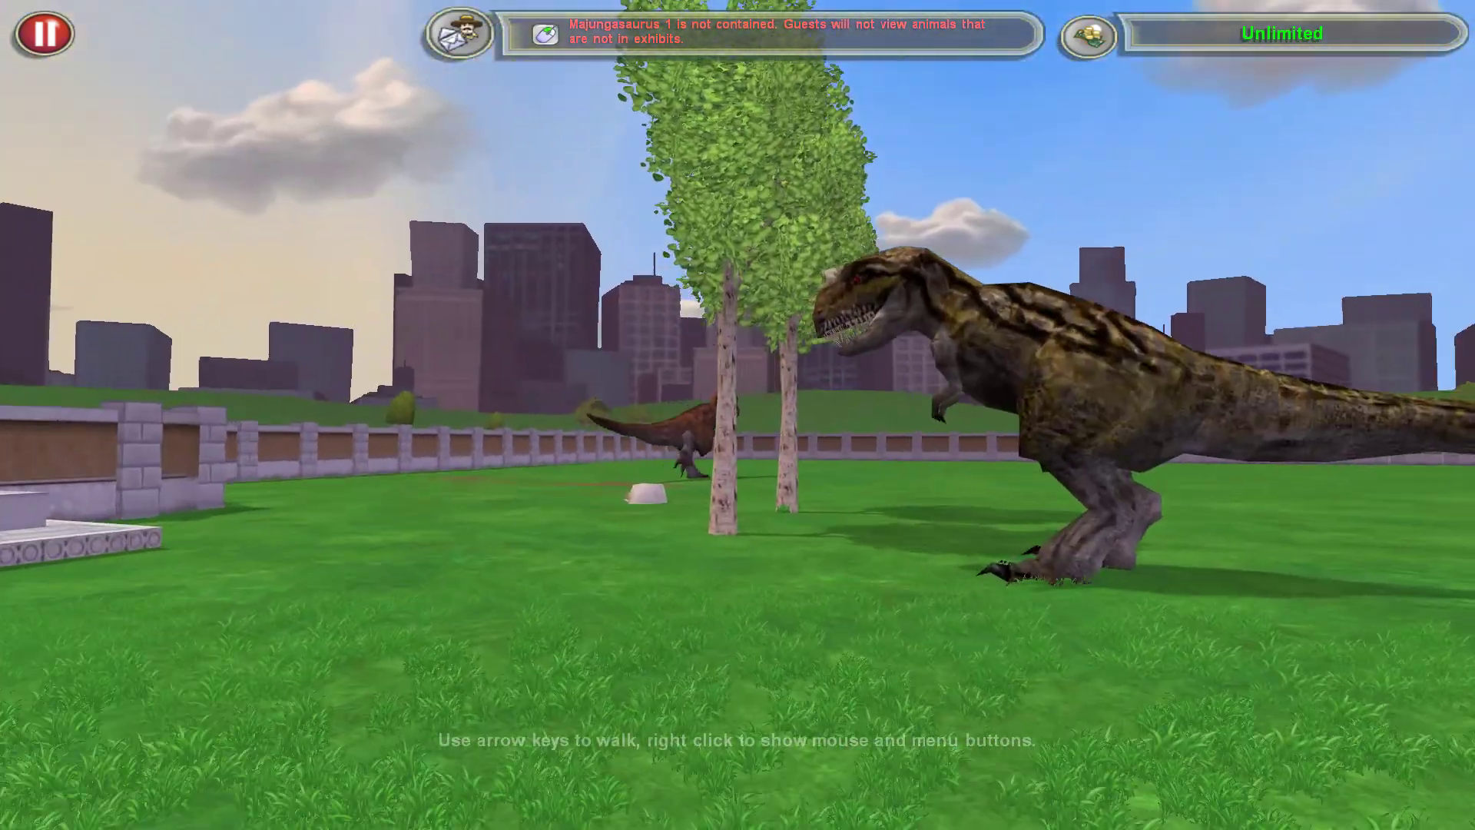
key(Up)
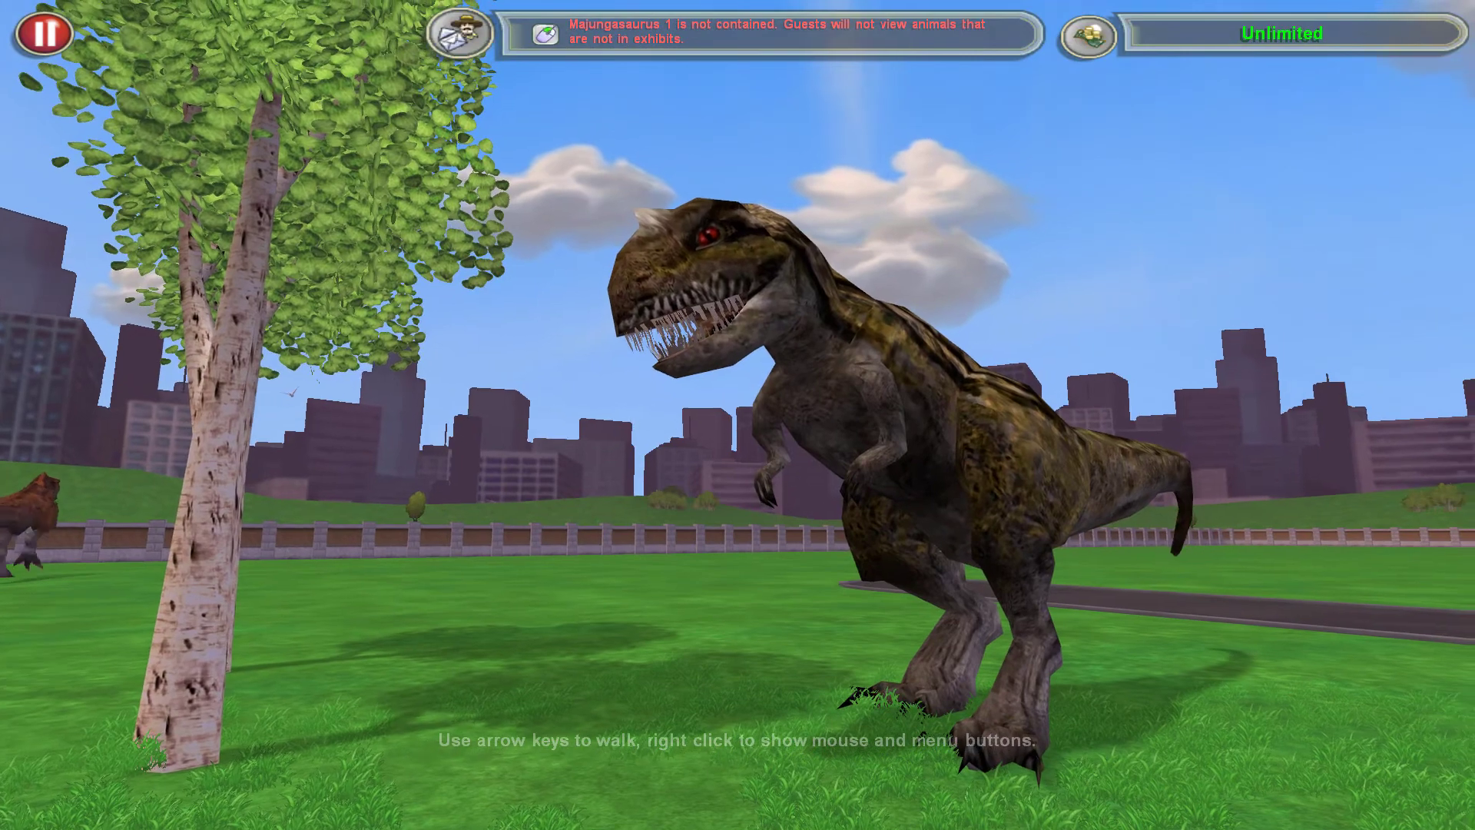
key(Right)
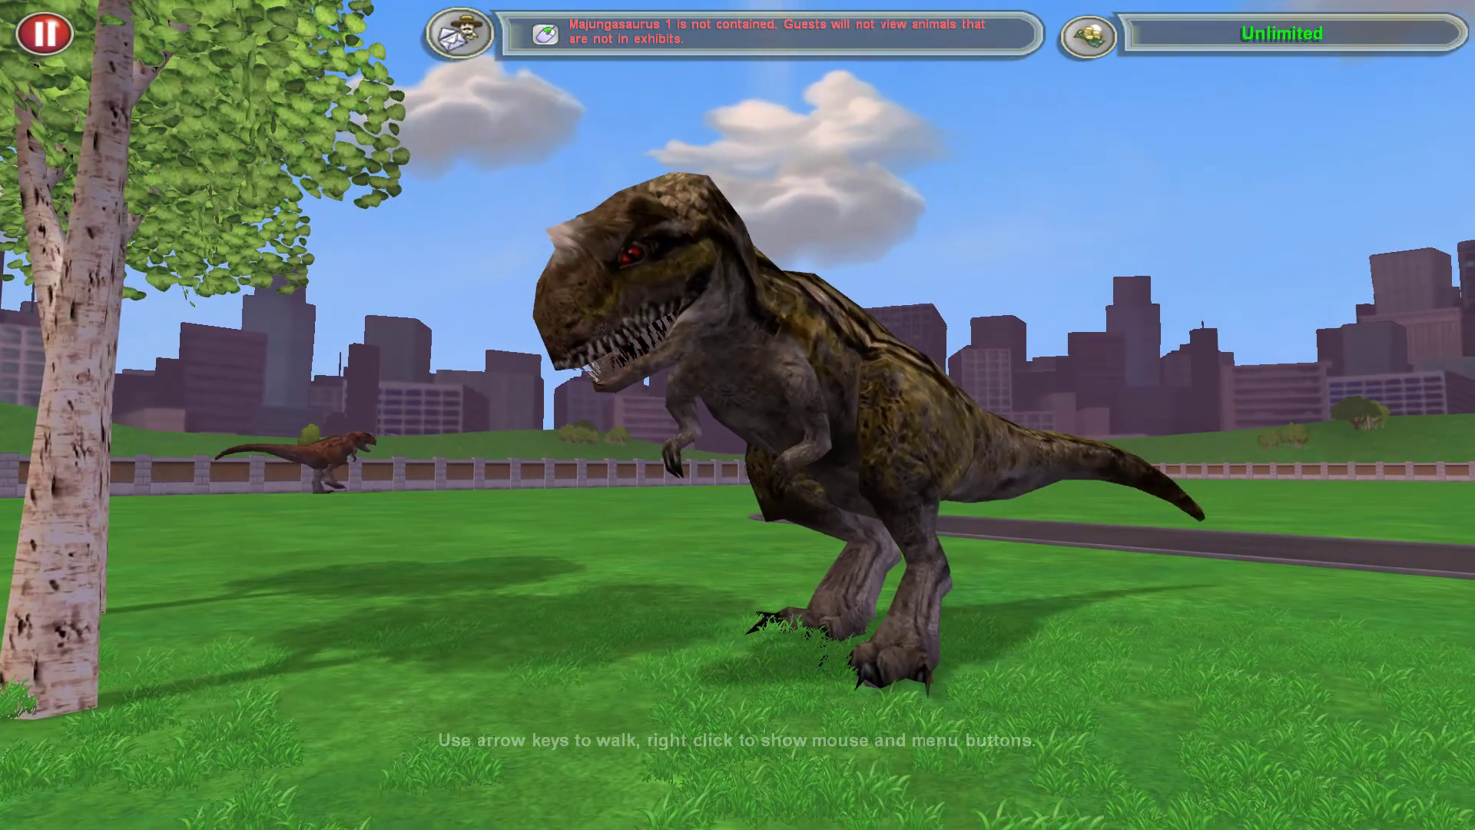
right_click(116, 634)
Return to the overhead view and exit the game to the desktop.
click(37, 724)
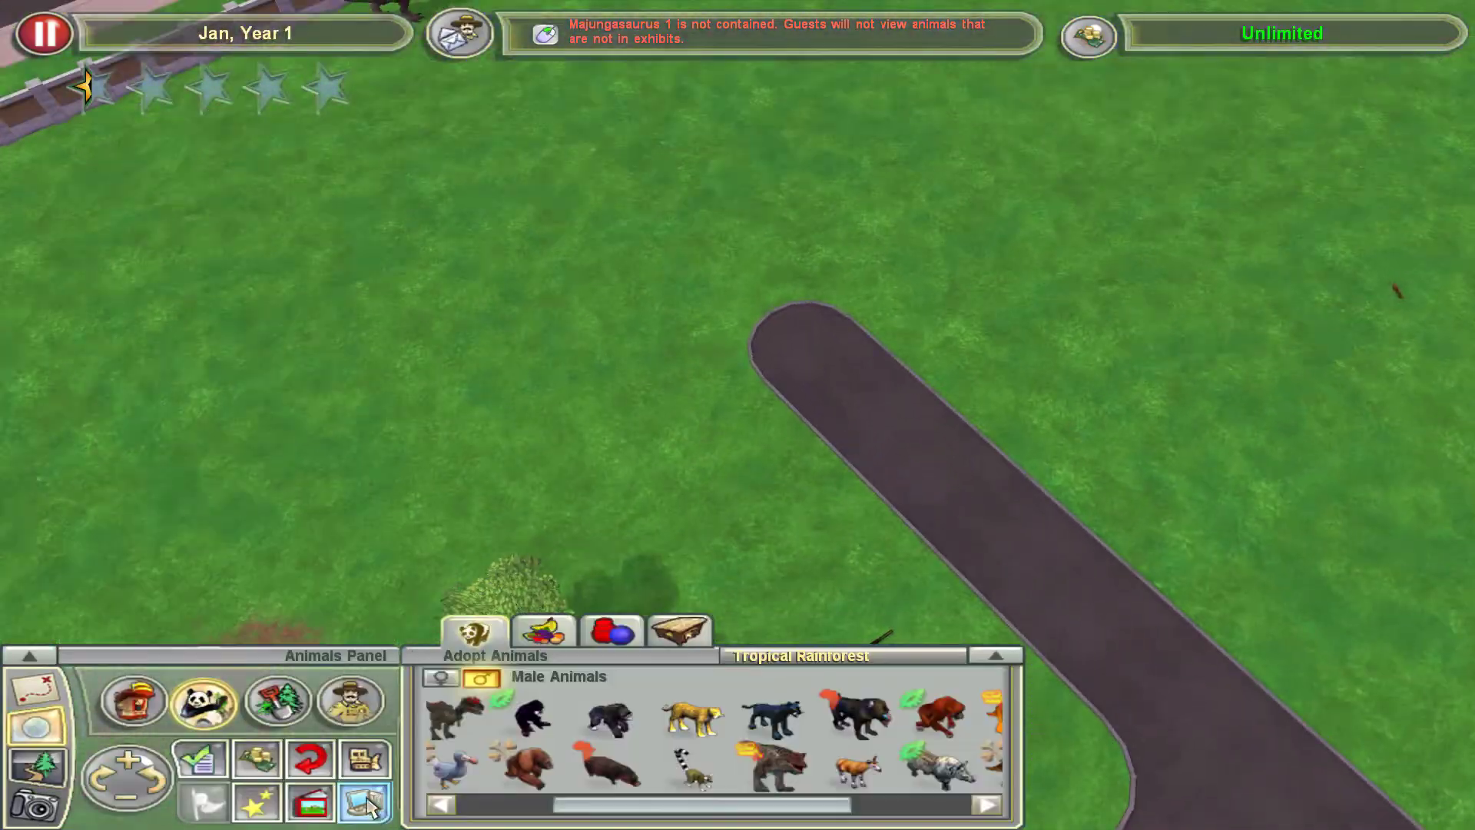
key(Escape)
click(737, 405)
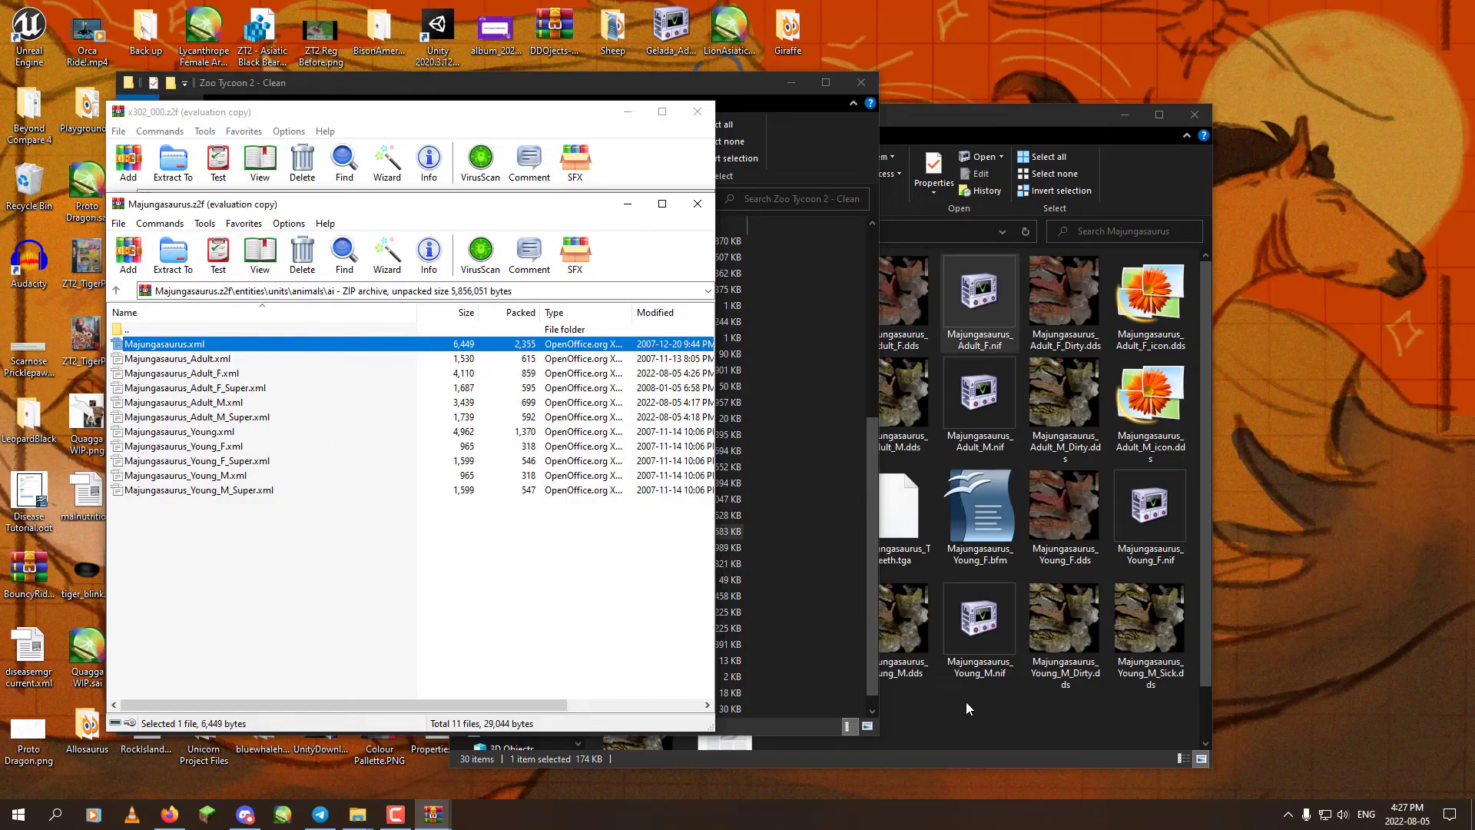
Open Majungasaurus_Adult_F.nif in NifSkope, narrow the block list's Name column to show the values, and turn the model to a side angle.
click(965, 702)
double_click(979, 296)
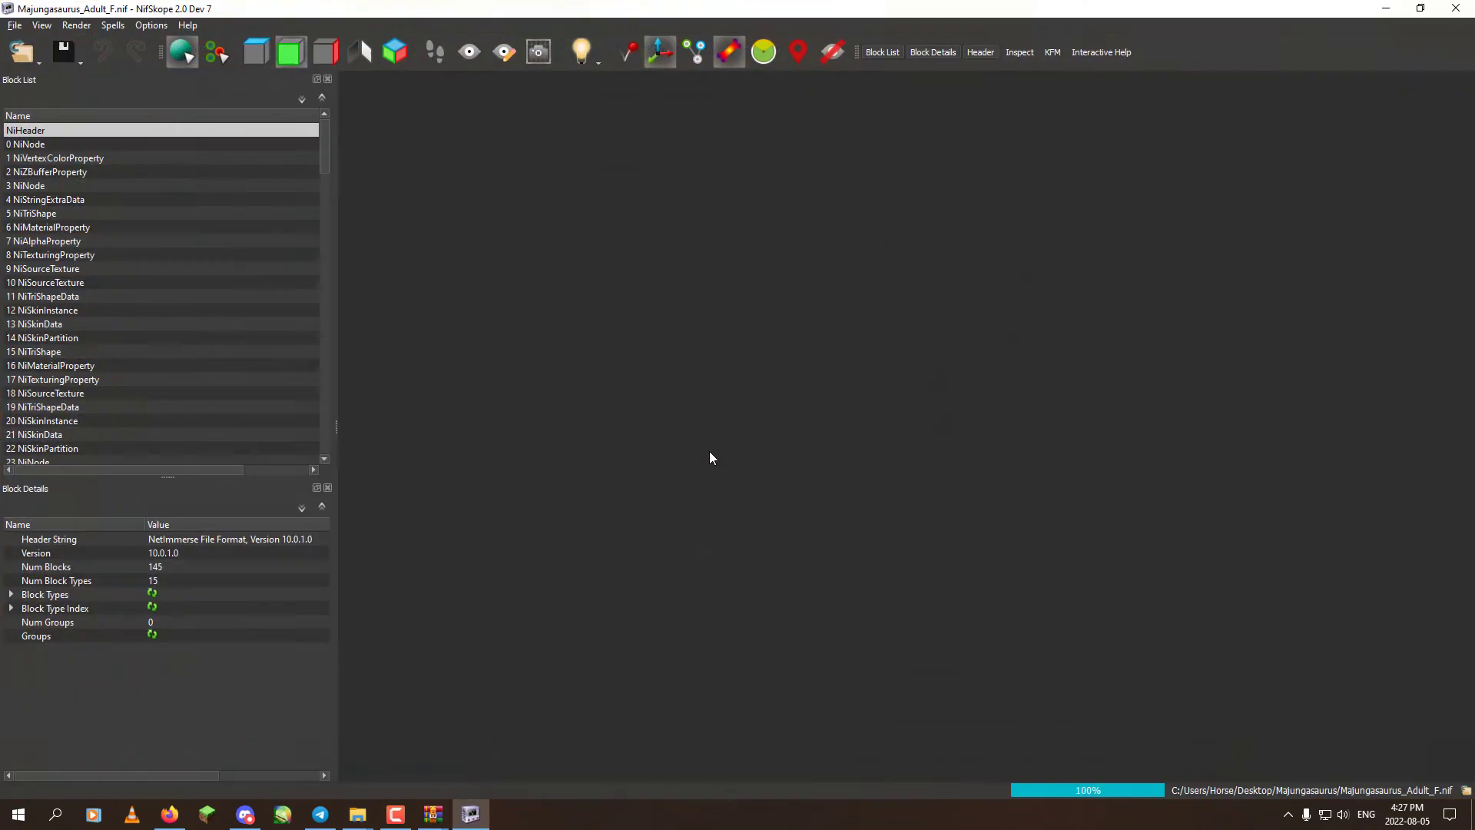
drag(174, 469, 240, 469)
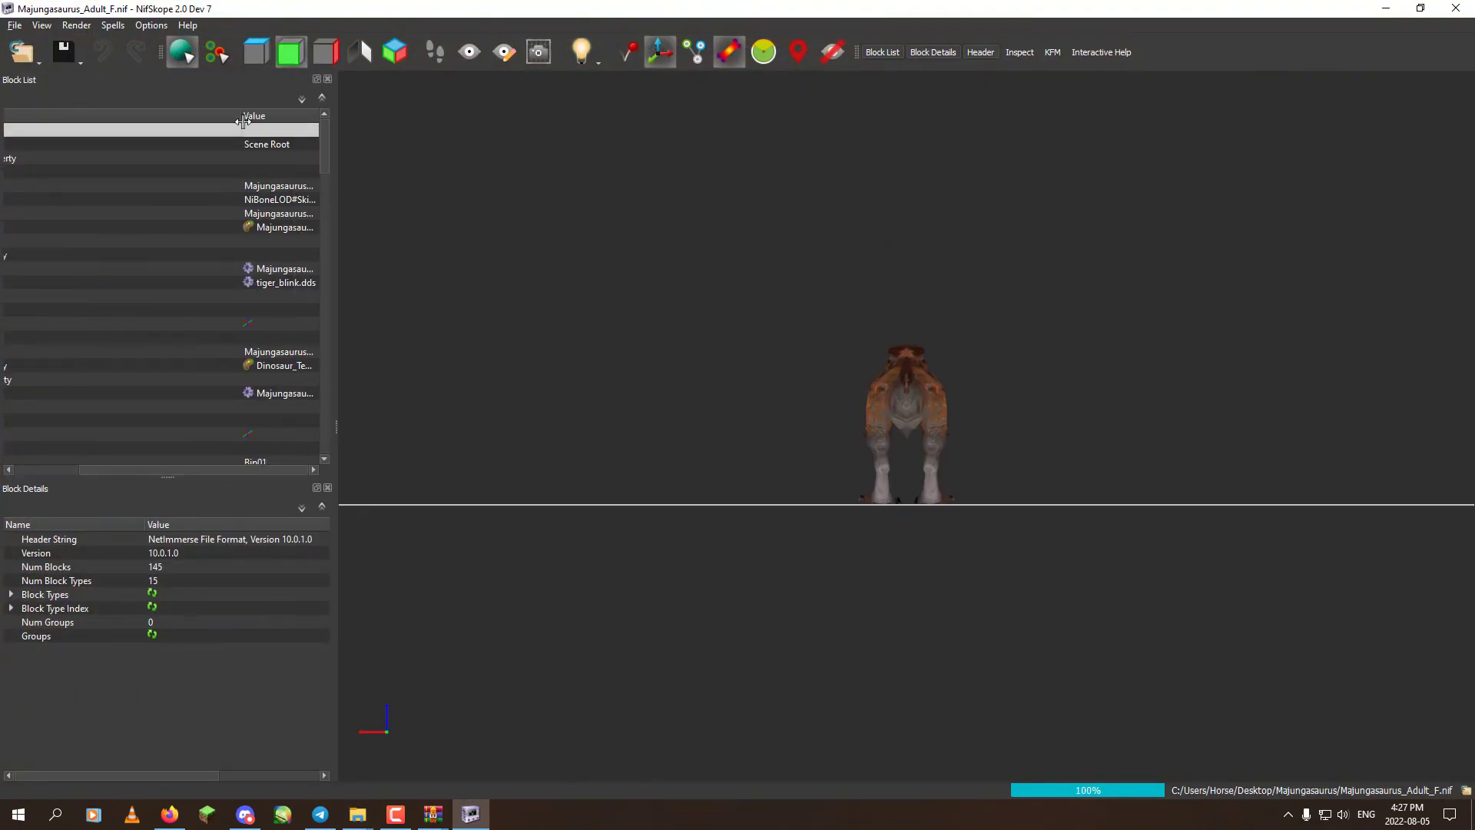
drag(243, 121, 6, 121)
drag(632, 486, 526, 511)
Inspect the bone LOD controller block and temporarily show hidden meshes to examine Spinosaurus_01:0 on the female model.
scroll(199, 364, down, 7)
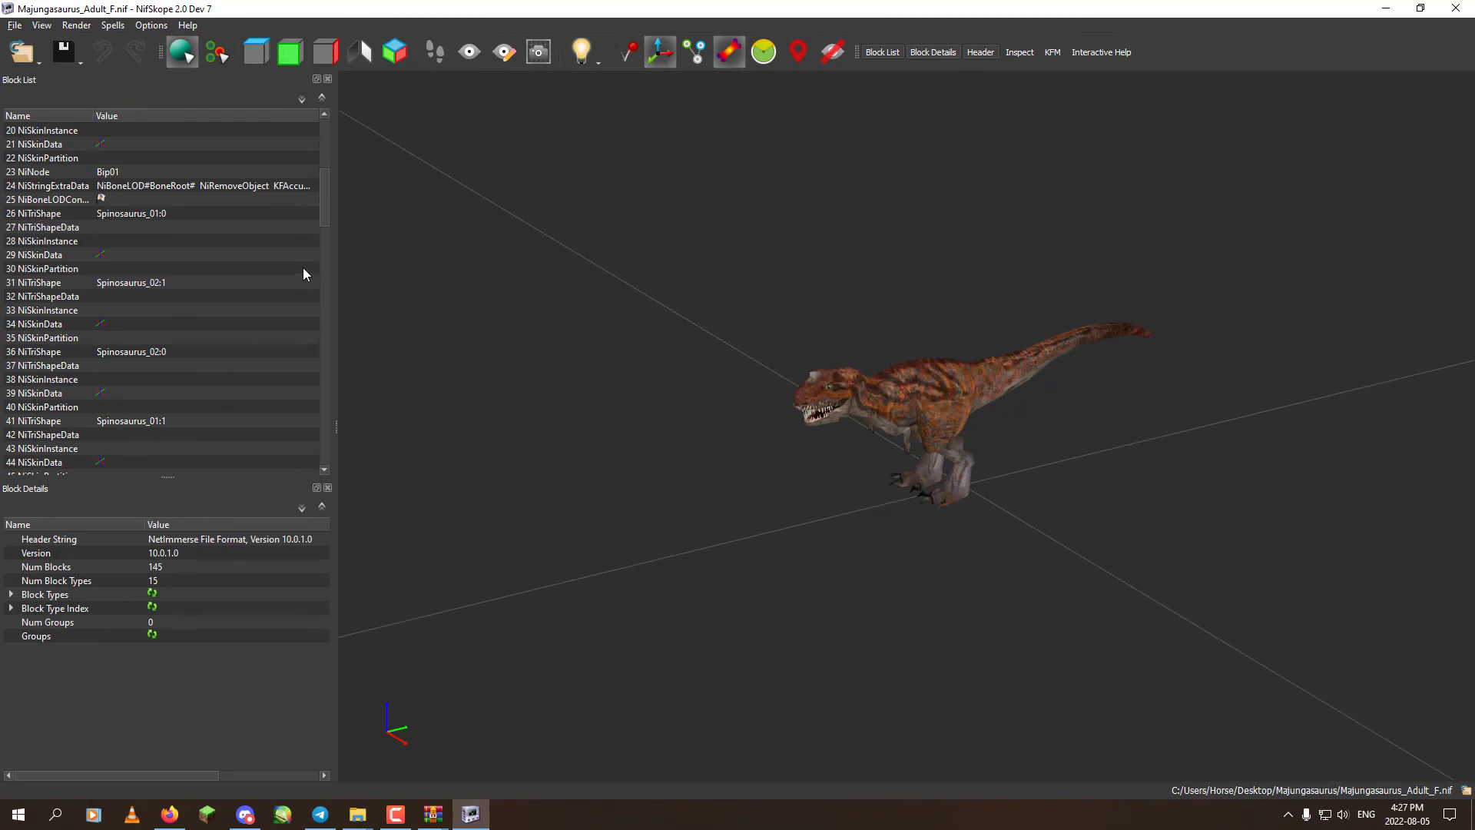
click(121, 201)
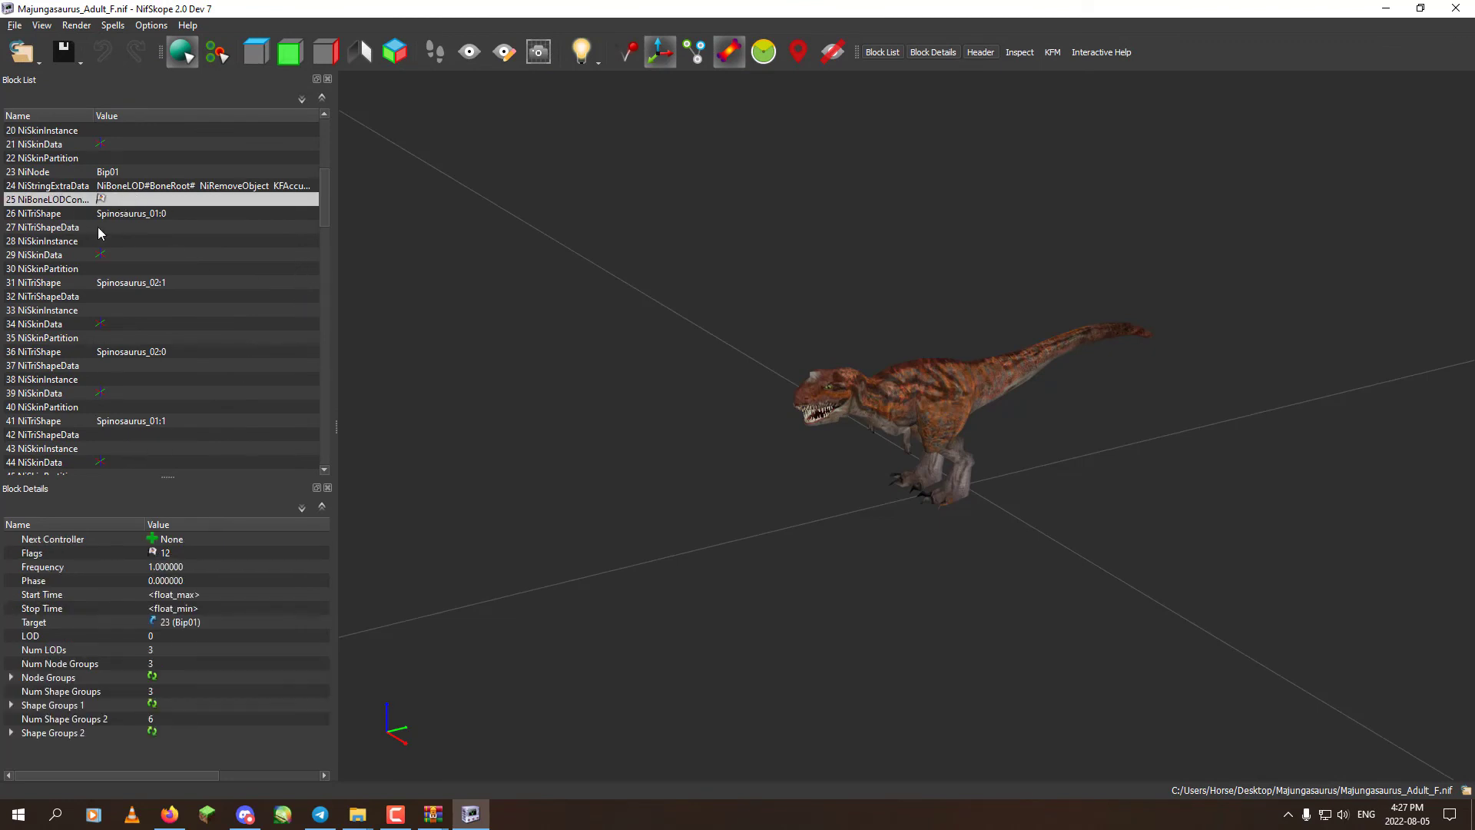
click(831, 53)
scroll(607, 410, up, 5)
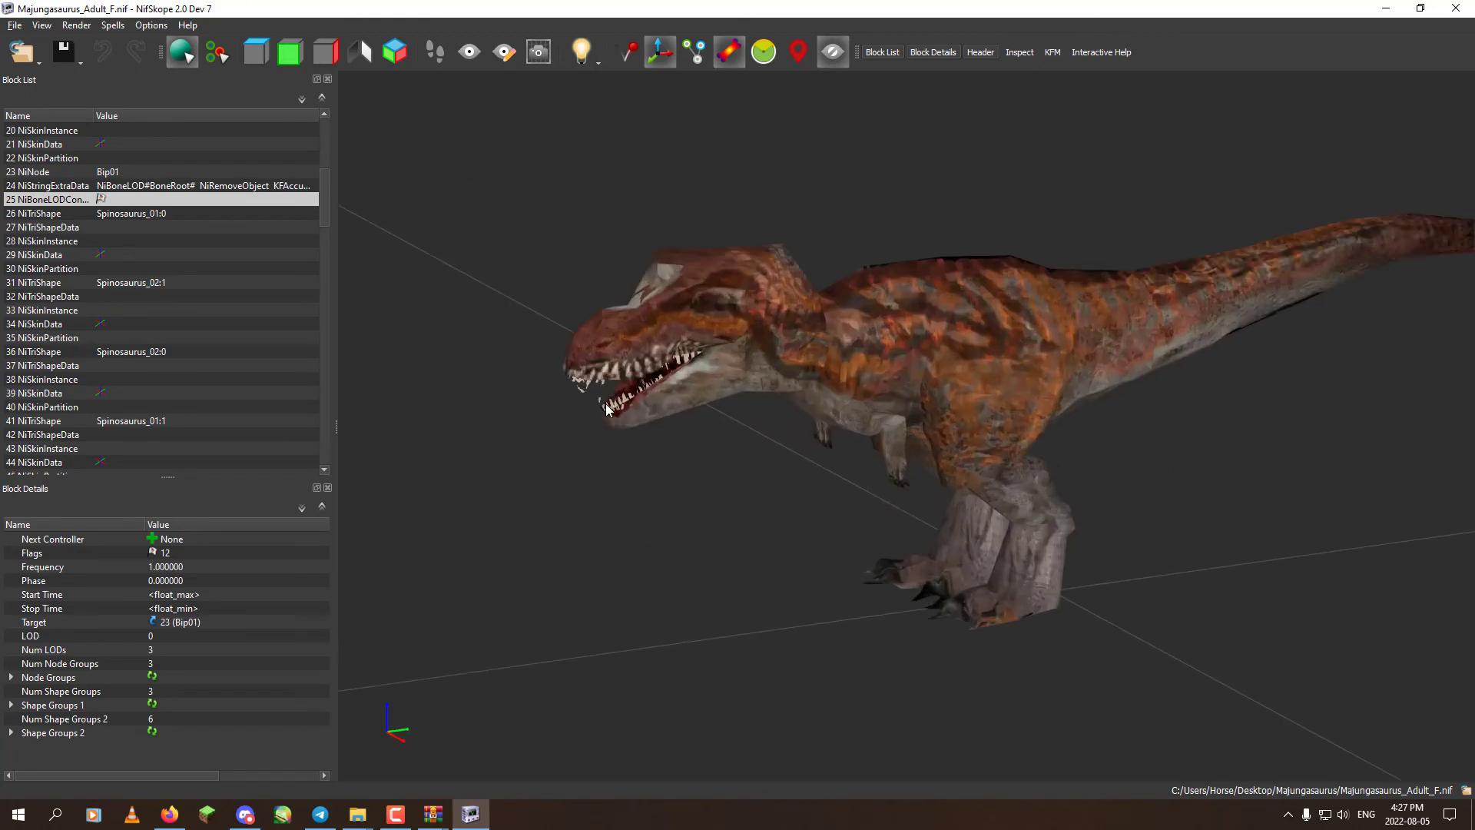
click(619, 336)
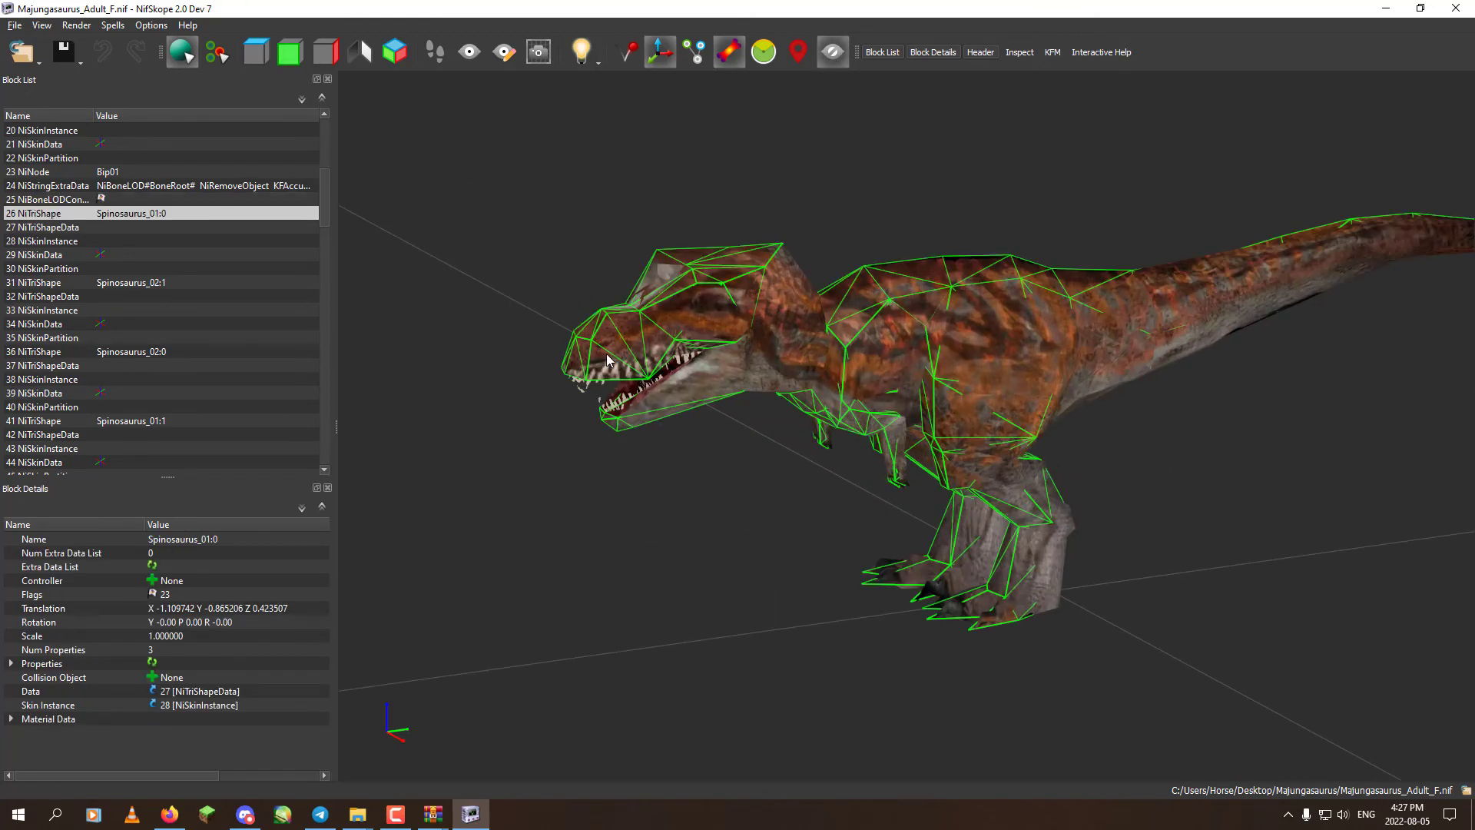
click(833, 55)
scroll(252, 343, down, 5)
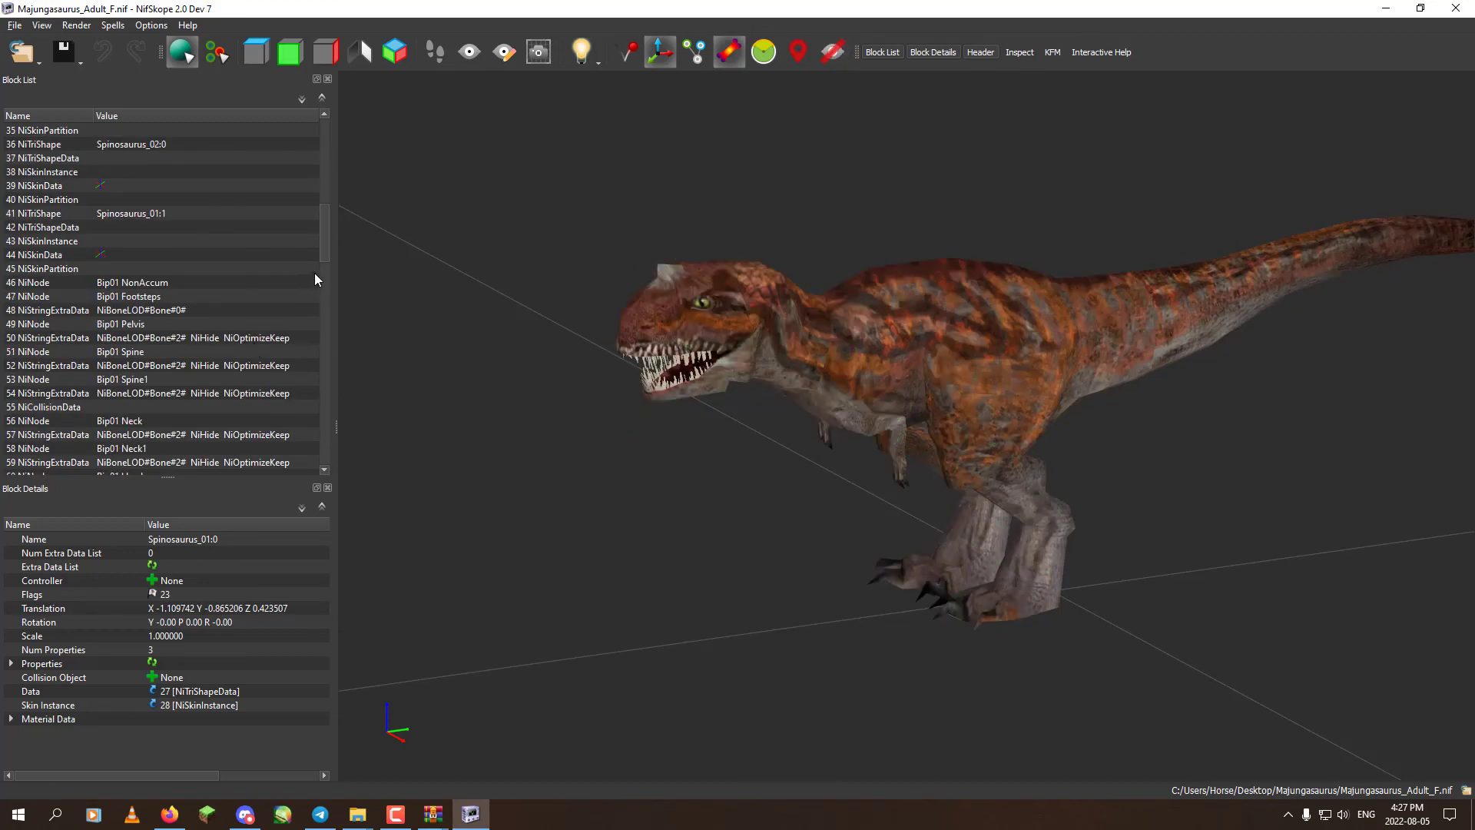
drag(324, 255, 332, 154)
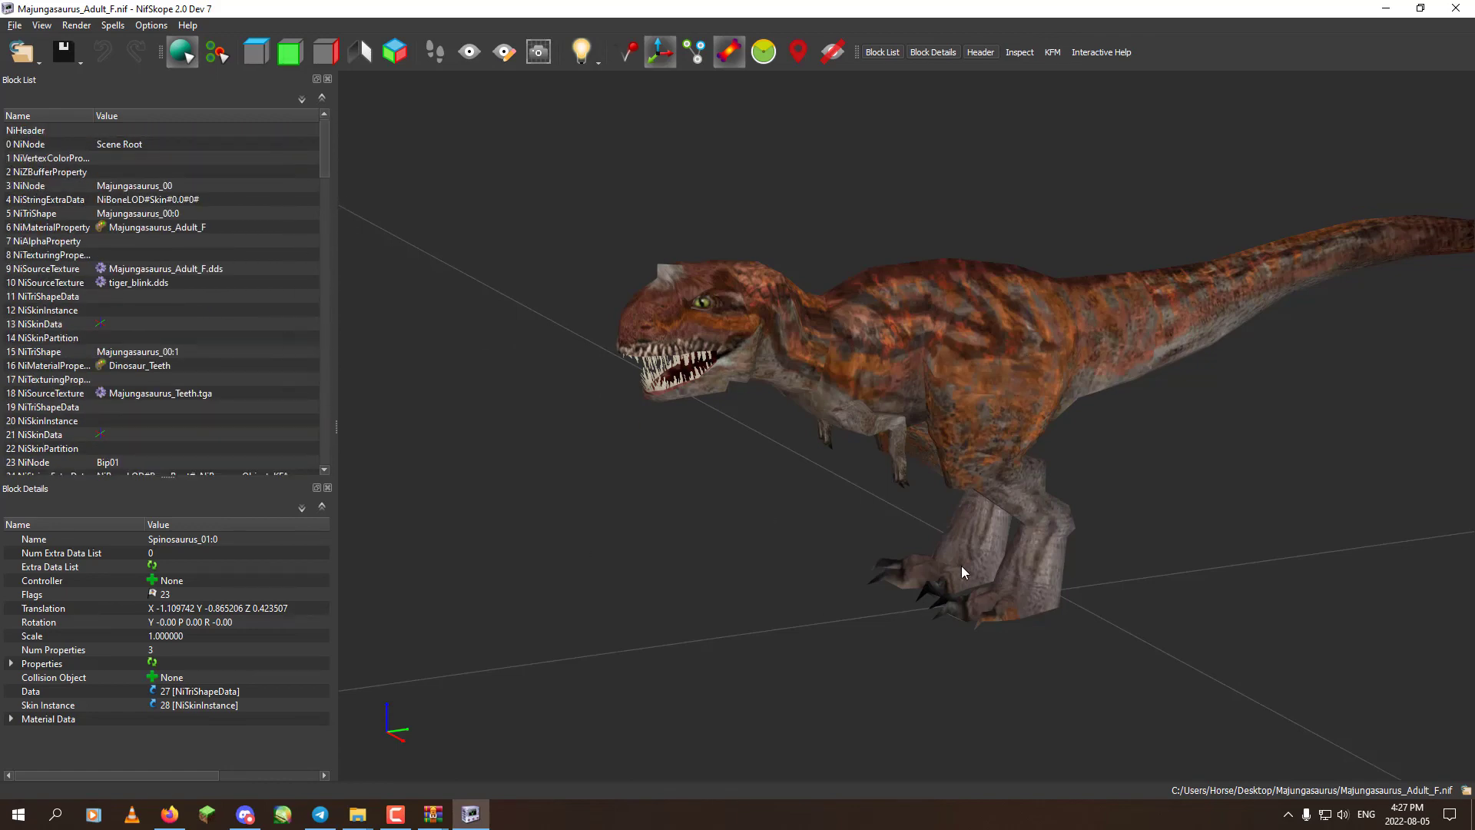
drag(961, 572, 845, 611)
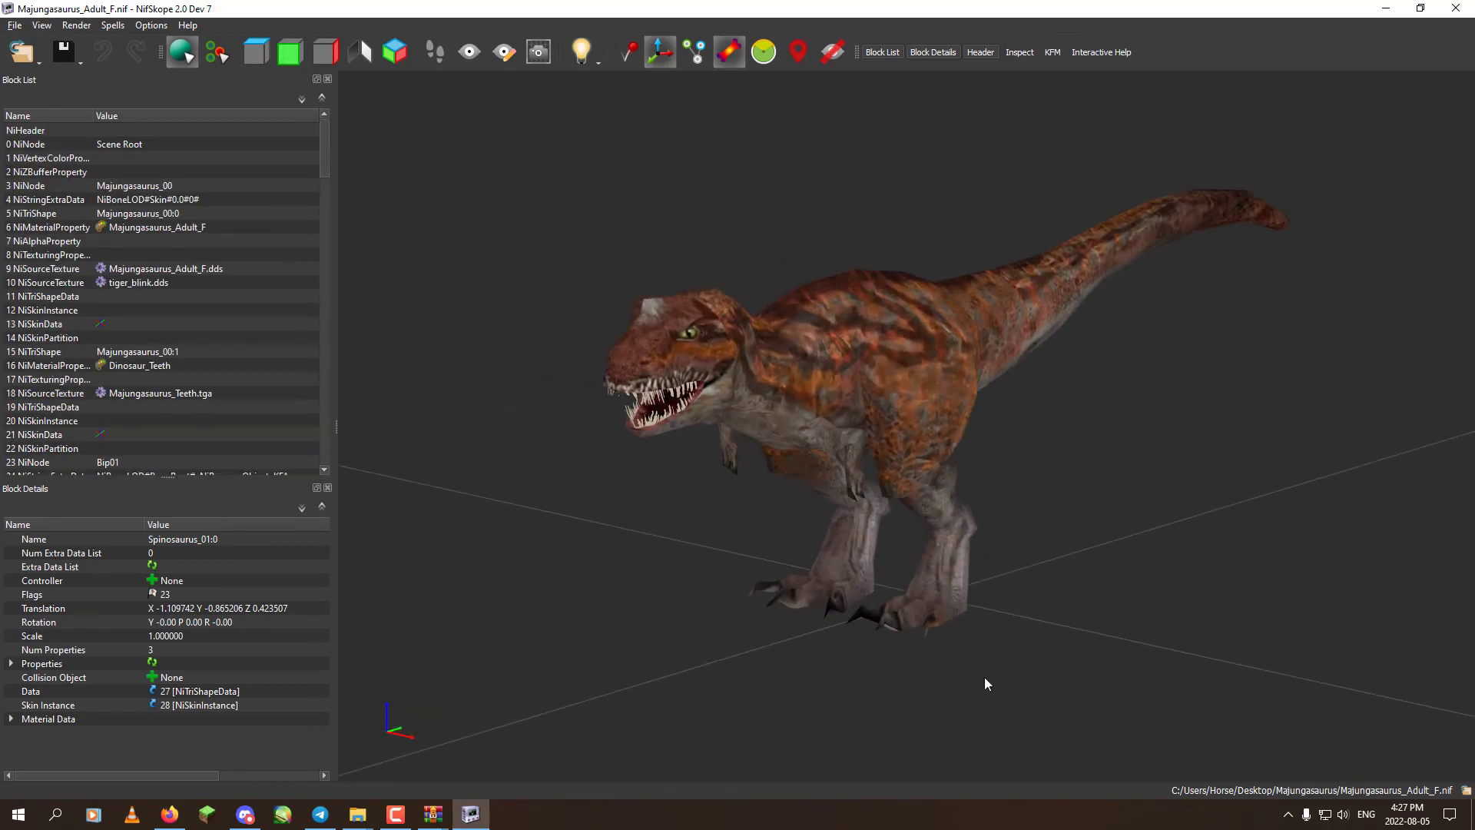